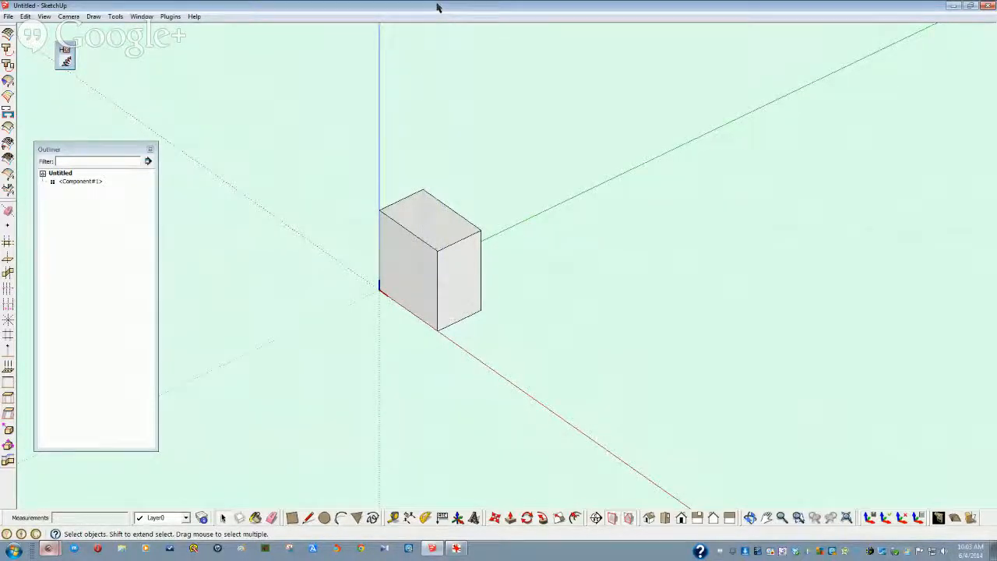
# Step: Open the box component at the origin for editing and delete all of its geometry
pyautogui.click(441, 252)
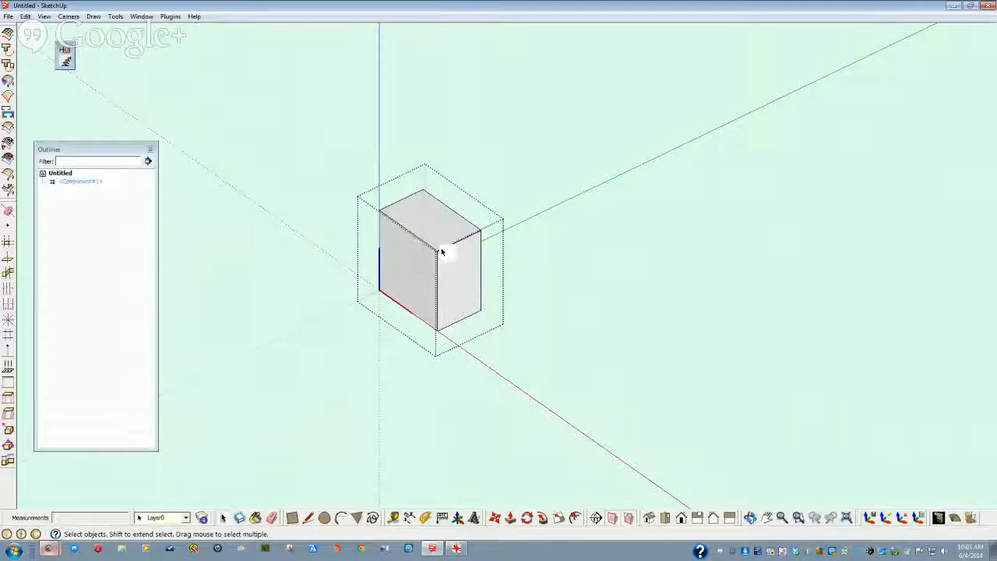
pyautogui.tripleClick(442, 252)
pyautogui.press('Delete')
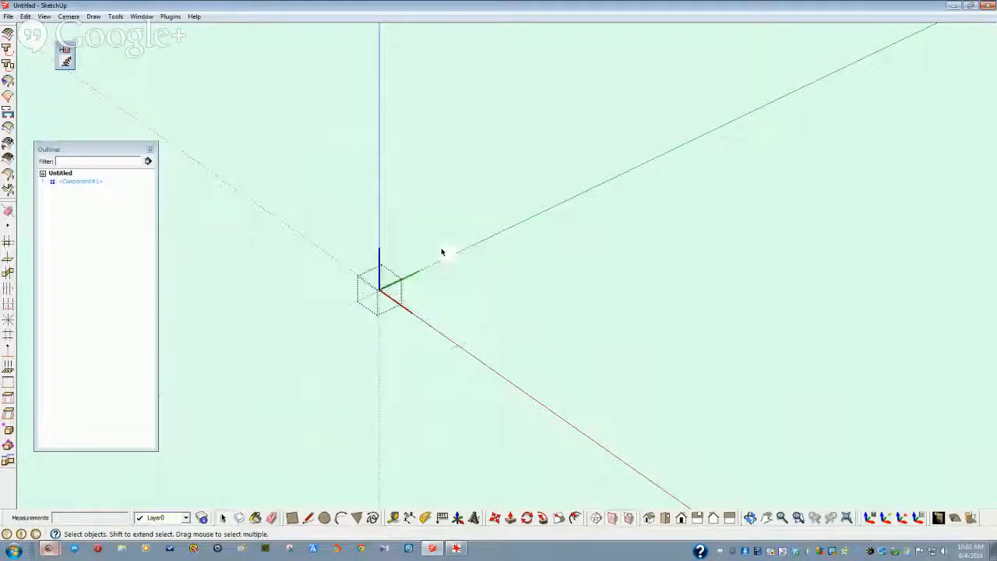
pyautogui.moveTo(444, 278); pyautogui.dragTo(369, 272, button='middle')
pyautogui.moveTo(659, 222); pyautogui.dragTo(405, 527, button='middle')
pyautogui.click(394, 518)
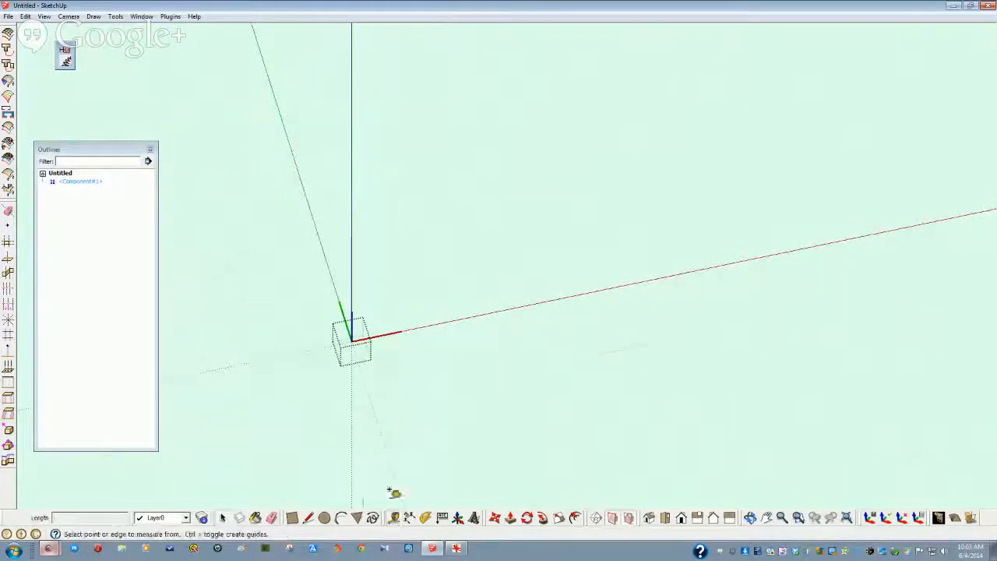
pyautogui.click(352, 335)
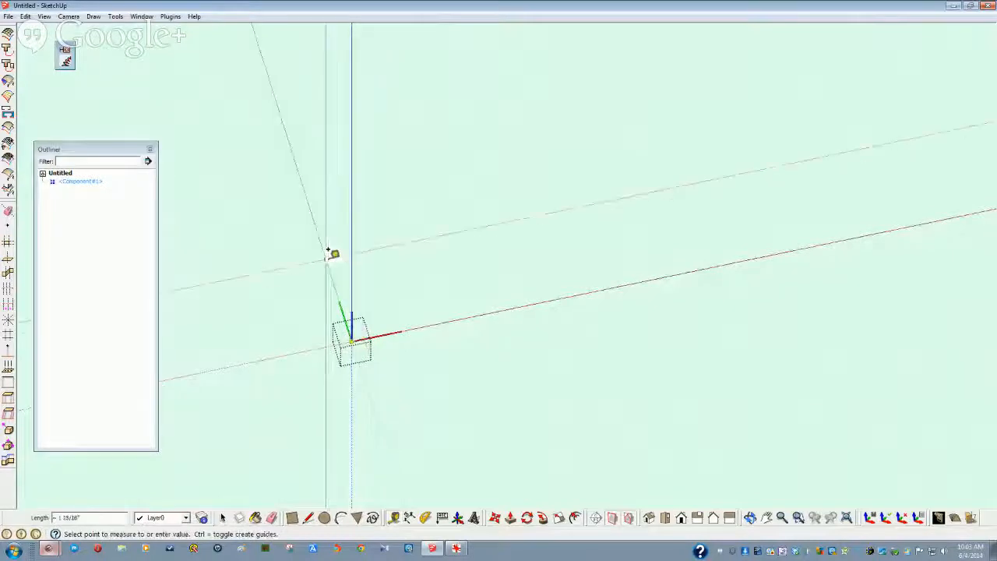
pyautogui.click(328, 252)
pyautogui.moveTo(192, 338); pyautogui.dragTo(249, 352, button='middle')
pyautogui.press('space')
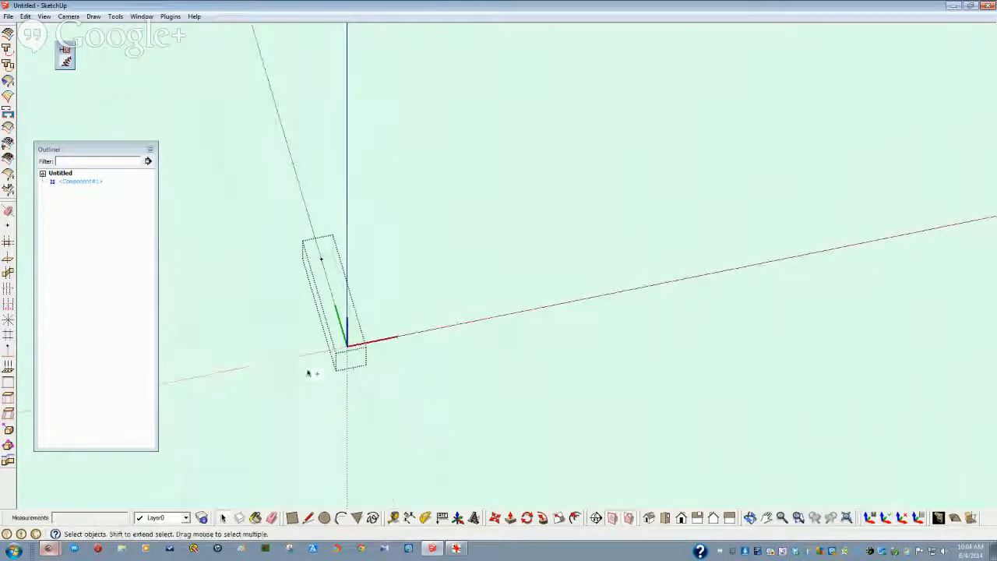
pyautogui.hotkey('ctrl', 'z')
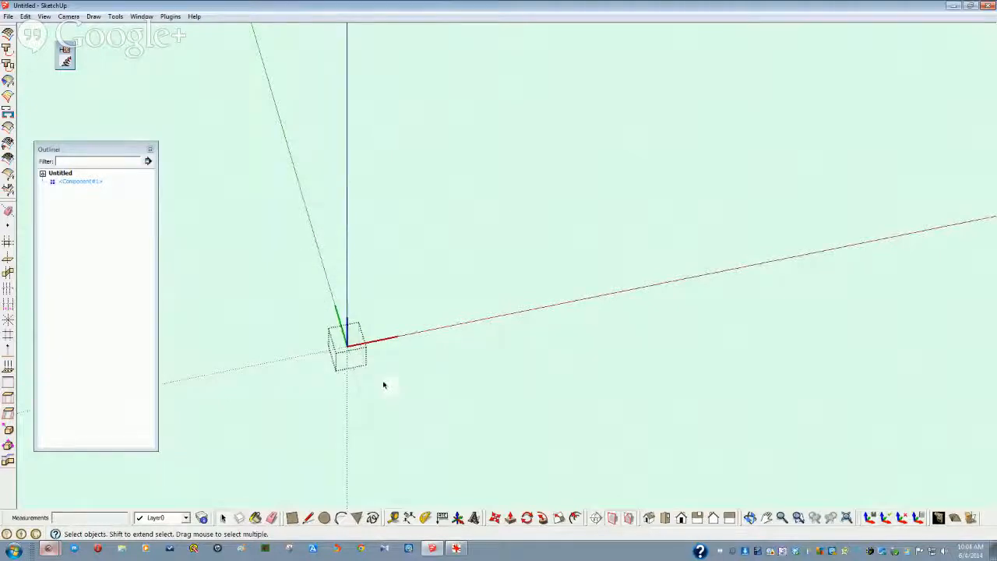
# Step: Draw a 3 by 1.5 inch rectangle on the ground plane from the origin inside the component, and close the component
pyautogui.moveTo(425, 487); pyautogui.dragTo(394, 491, button='middle')
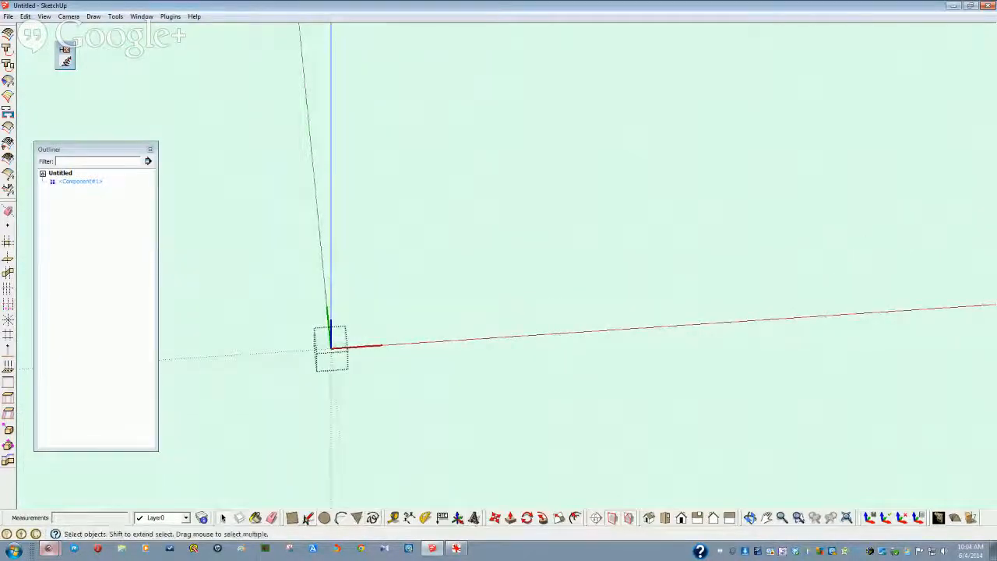
pyautogui.click(294, 518)
pyautogui.click(331, 347)
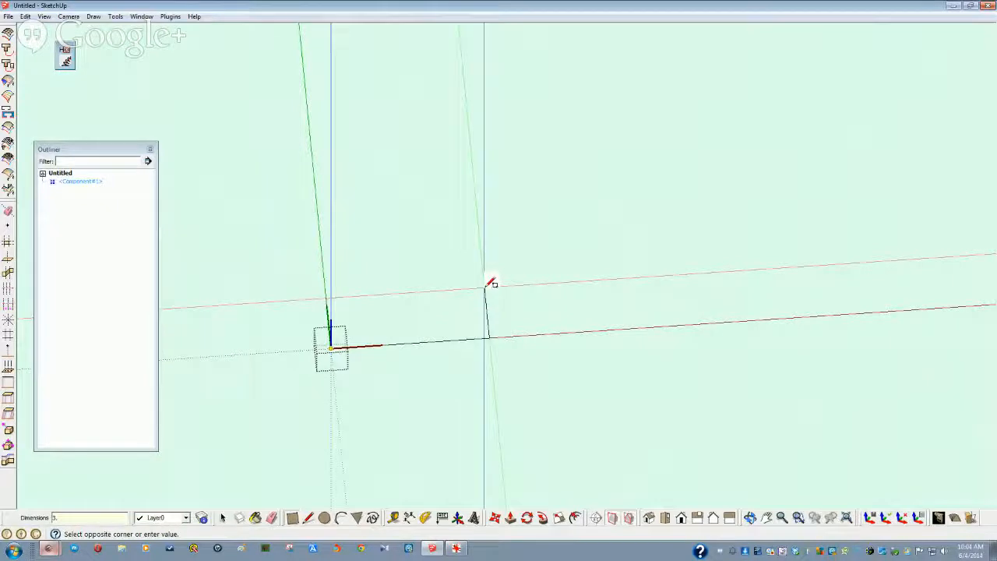
pyautogui.write('3,1.5')
pyautogui.click(489, 285)
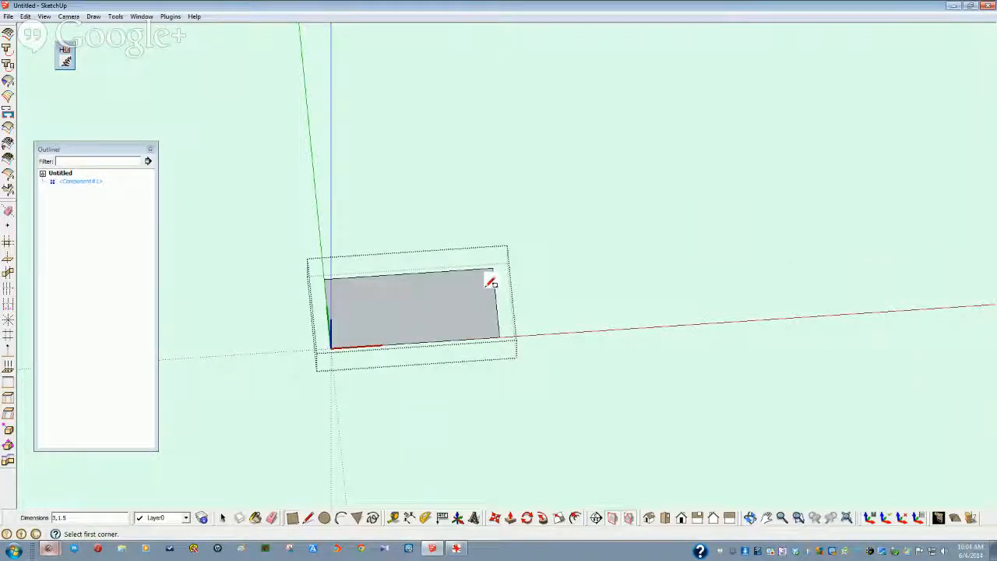
pyautogui.click(569, 404)
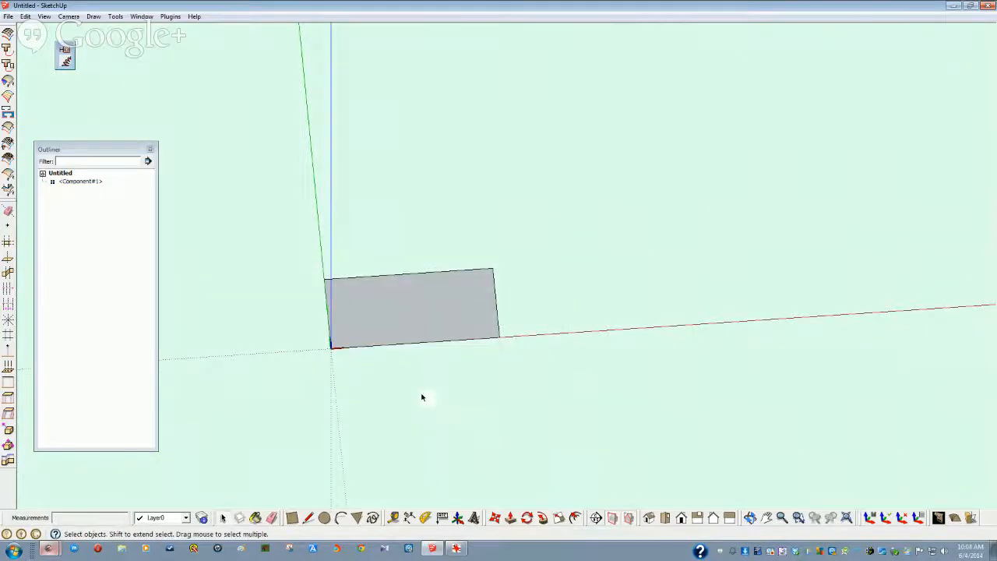
# Step: Place a guide line parallel to the green axis, 1 1/2" along the red axis at the rectangle's midpoint
pyautogui.scroll(3, 419, 402)
pyautogui.moveTo(416, 406); pyautogui.dragTo(309, 390, button='middle')
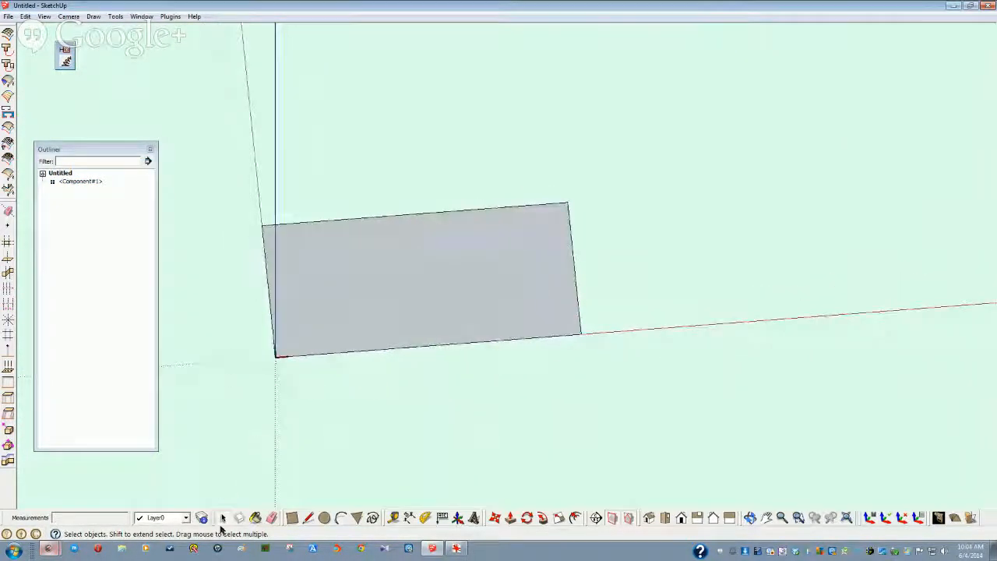
pyautogui.moveTo(283, 530); pyautogui.dragTo(350, 527, button='middle')
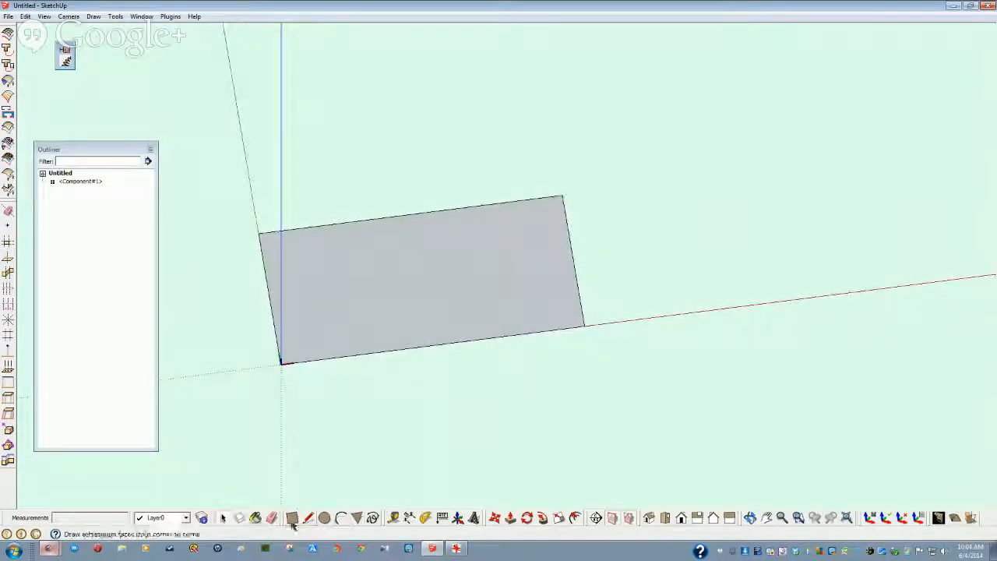
pyautogui.click(395, 519)
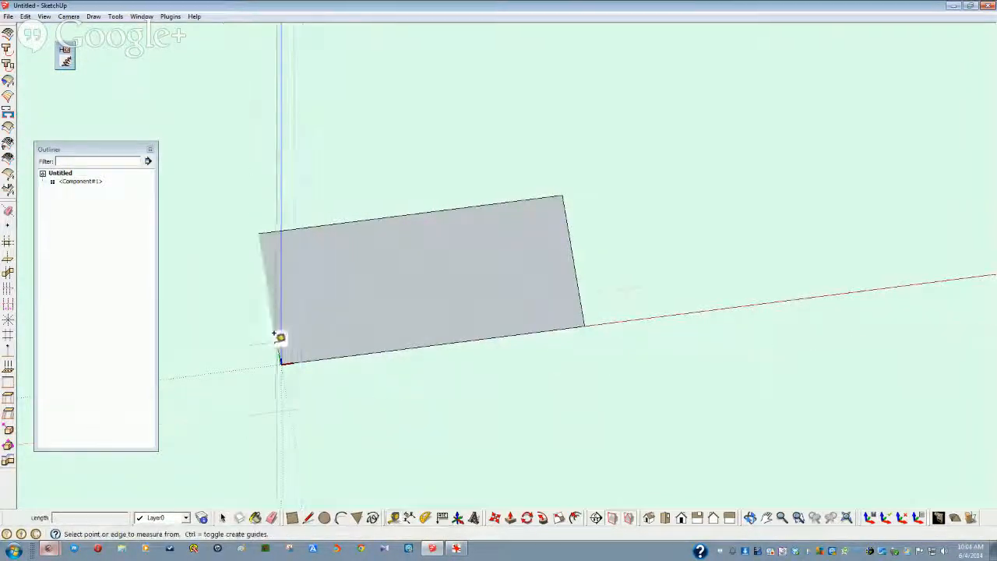
pyautogui.click(286, 382)
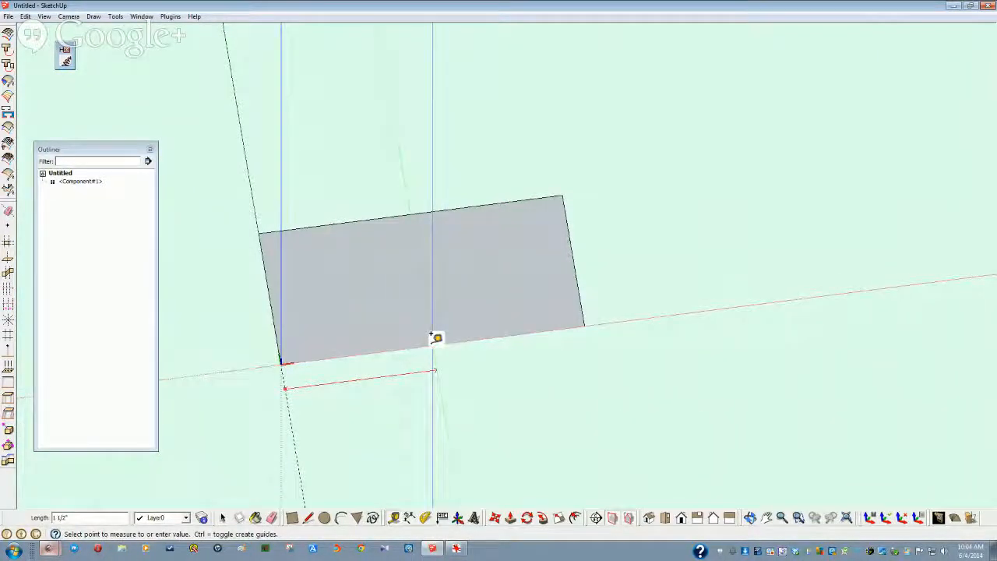
pyautogui.click(435, 343)
pyautogui.moveTo(429, 350); pyautogui.dragTo(378, 386, button='middle')
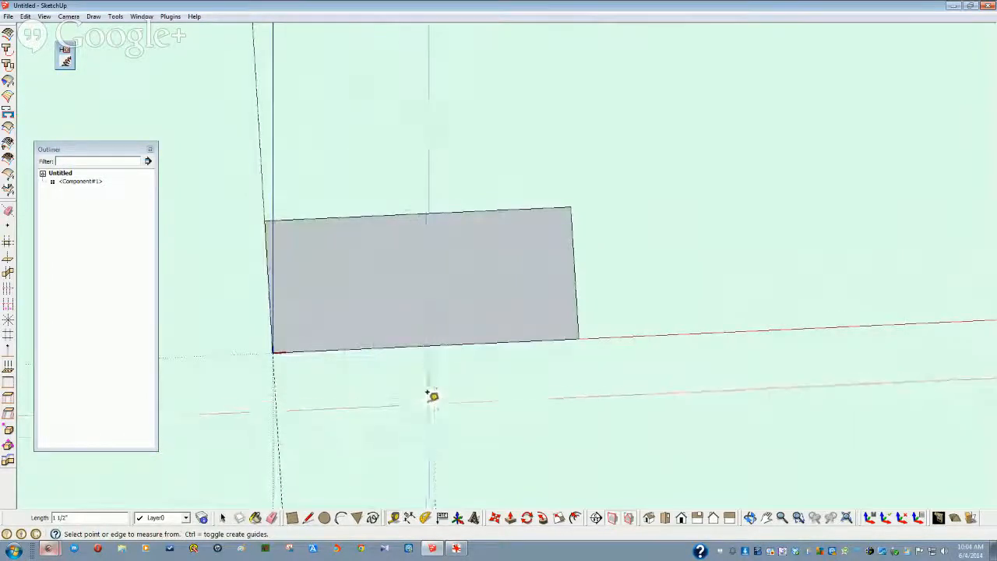
pyautogui.moveTo(473, 399); pyautogui.dragTo(465, 382, button='middle')
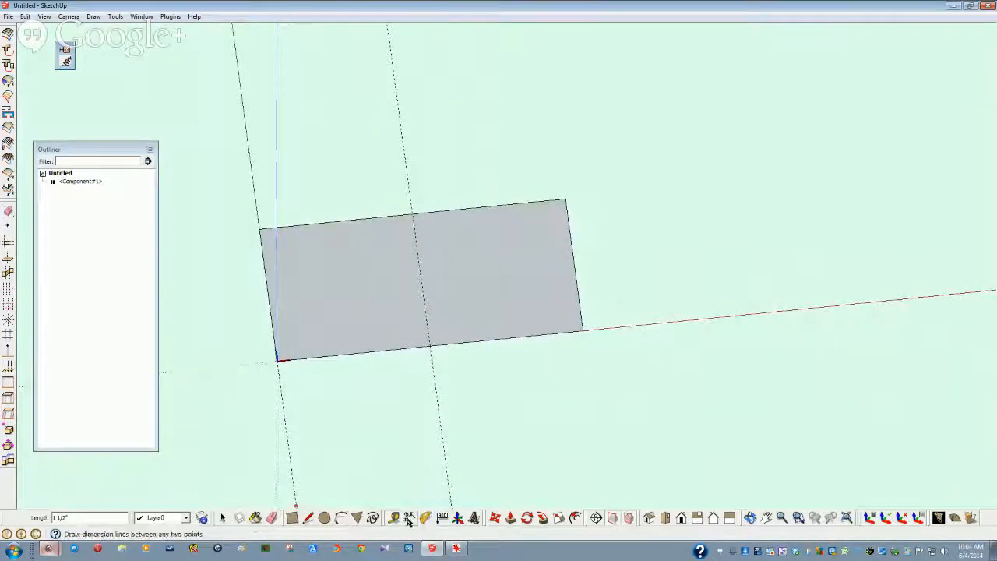
# Step: Create a guide angled 10 degrees from the centre guide toward the origin side, pivoting at the front edge's midpoint
pyautogui.click(426, 519)
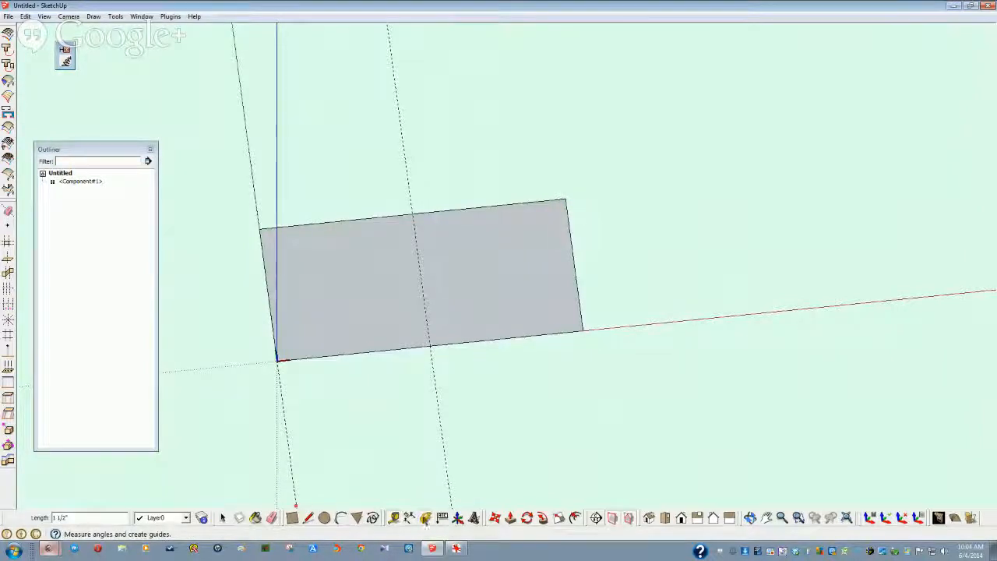
pyautogui.click(429, 345)
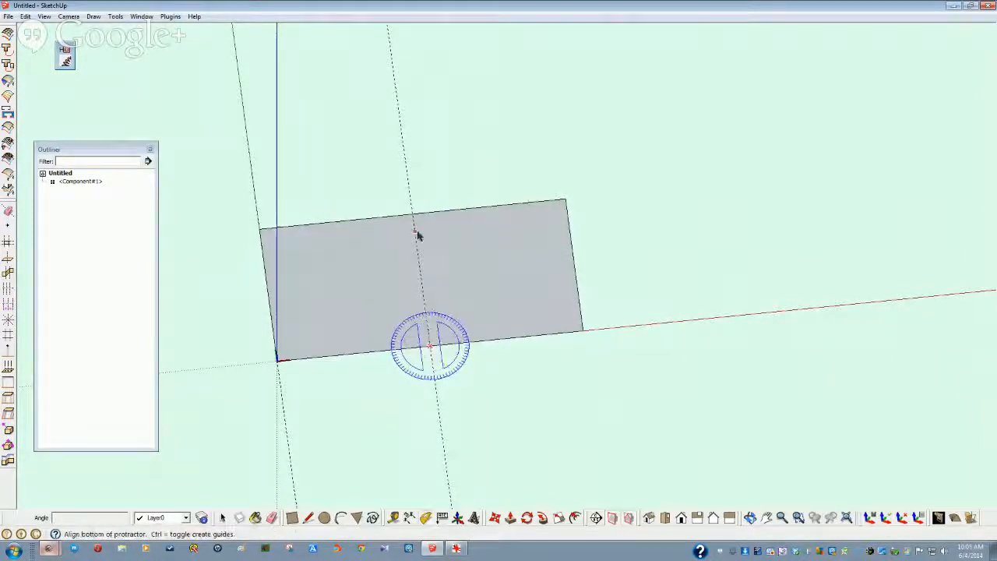
pyautogui.click(413, 231)
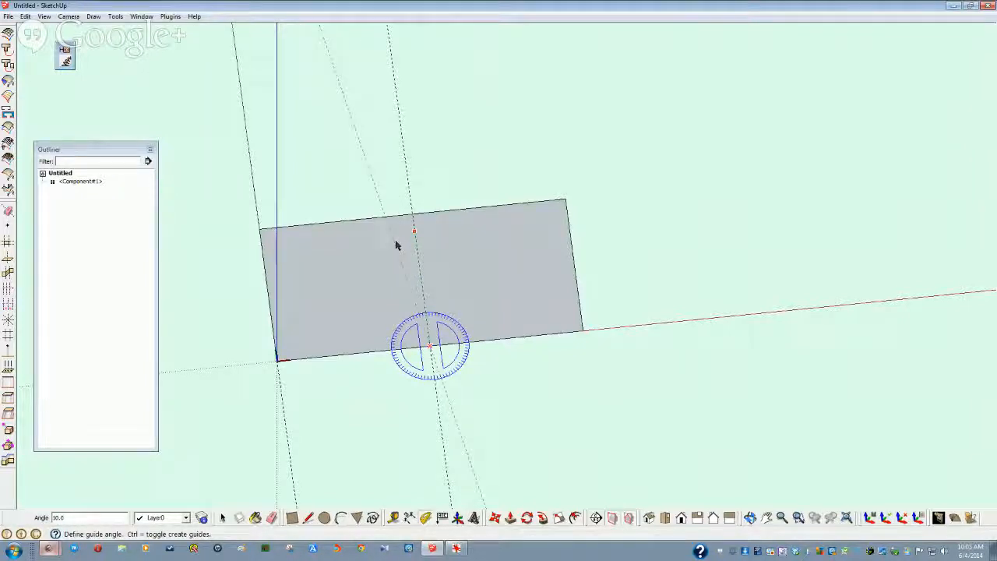
pyautogui.click(396, 245)
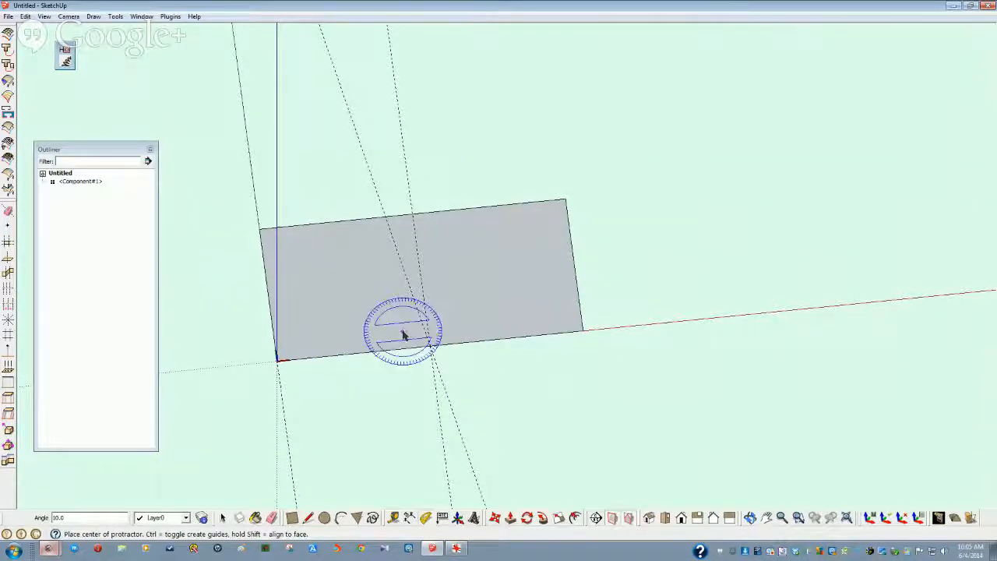
pyautogui.press('space')
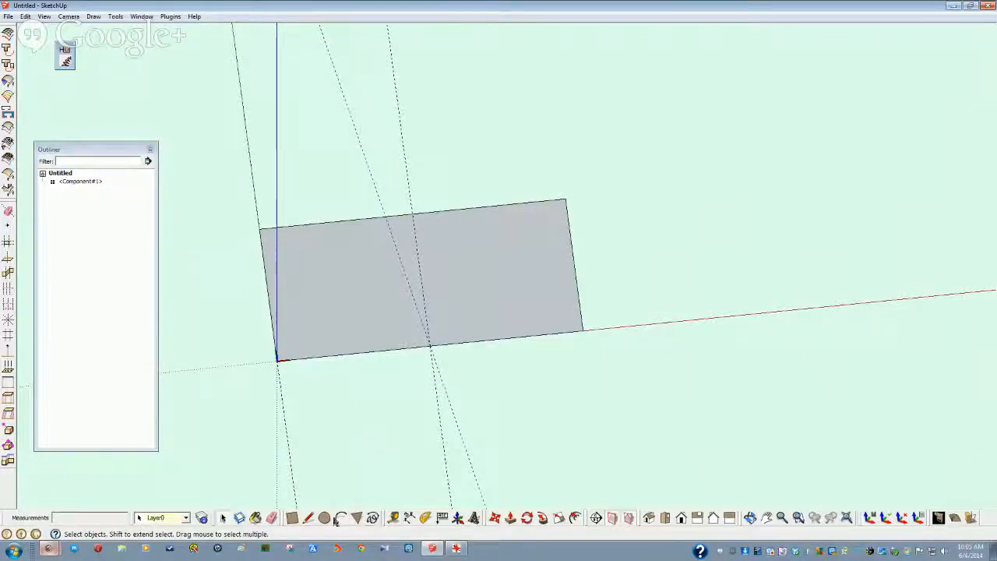
# Step: Move the angled guide 0.1875" along the red axis toward the origin, away from the centre guide
pyautogui.click(499, 519)
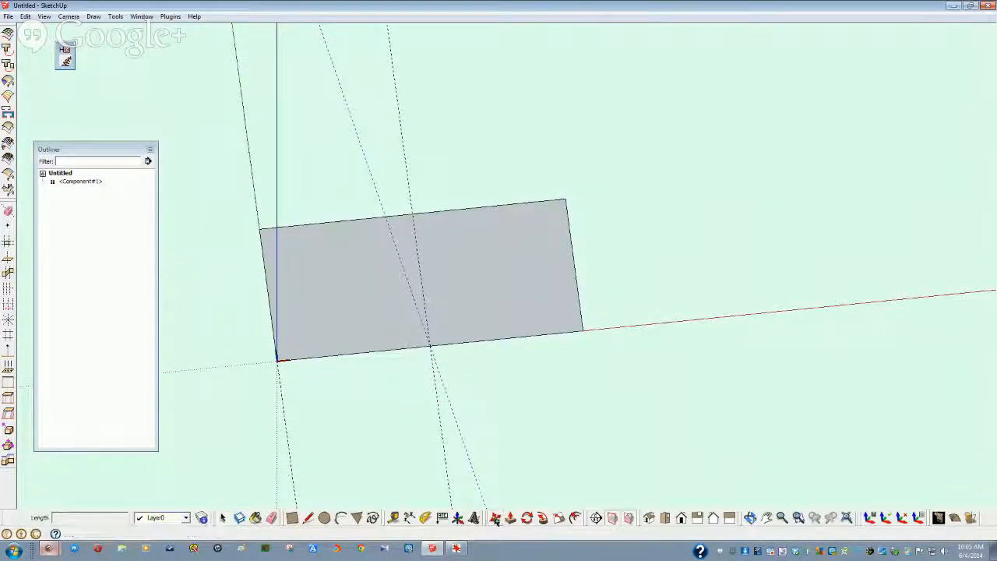
pyautogui.keyDown('ctrl'); pyautogui.click(511, 336); pyautogui.keyUp('ctrl')
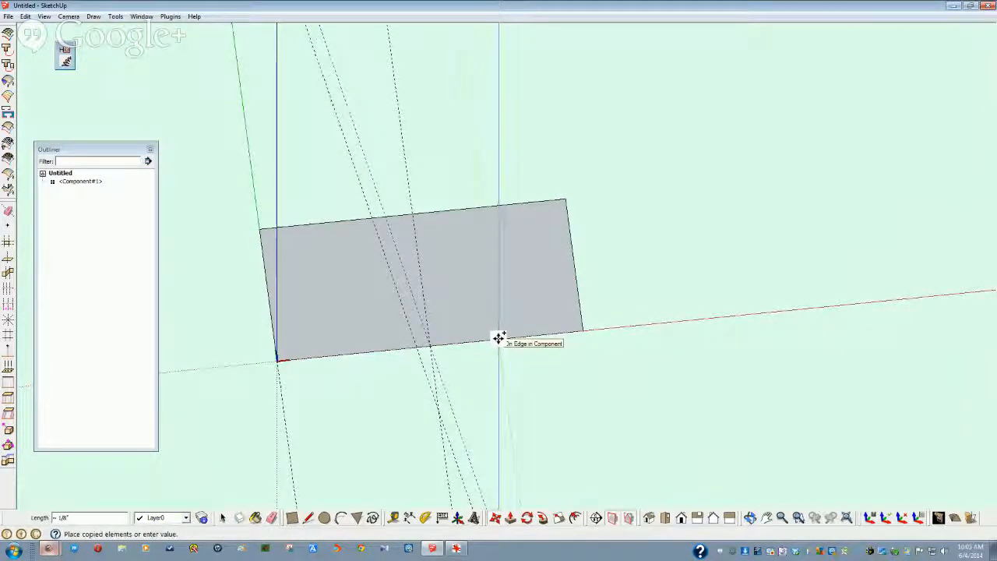
pyautogui.write('1875')
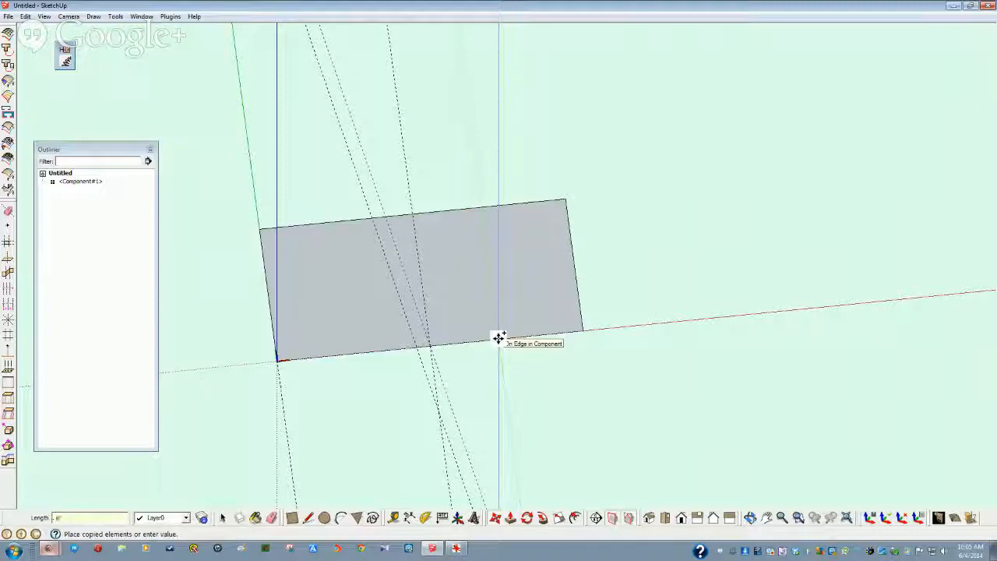
pyautogui.press('Return')
pyautogui.press('space')
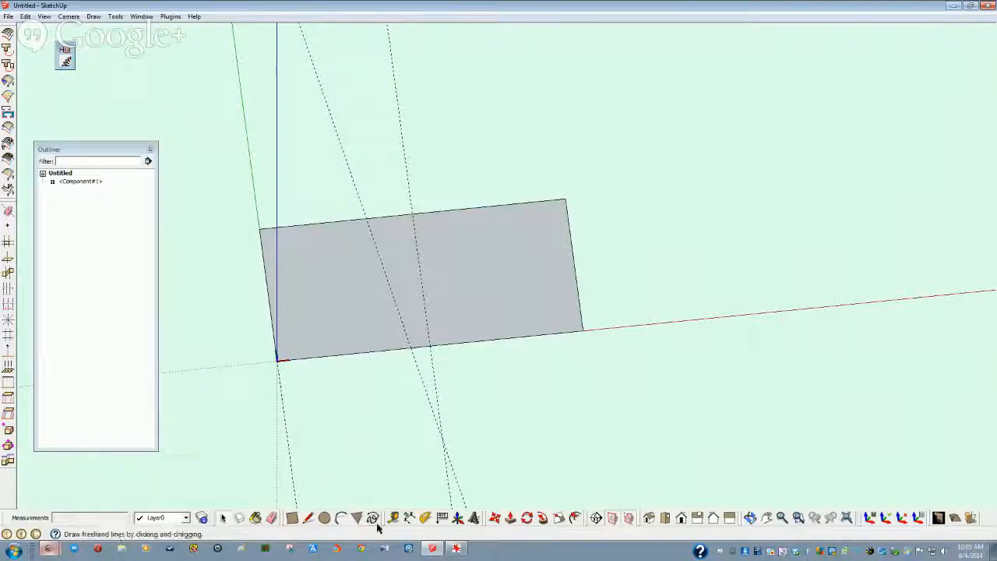
# Step: Create a second guide angled 10 degrees to the other side of the centre guide, from the front edge's midpoint
pyautogui.click(425, 518)
pyautogui.click(431, 351)
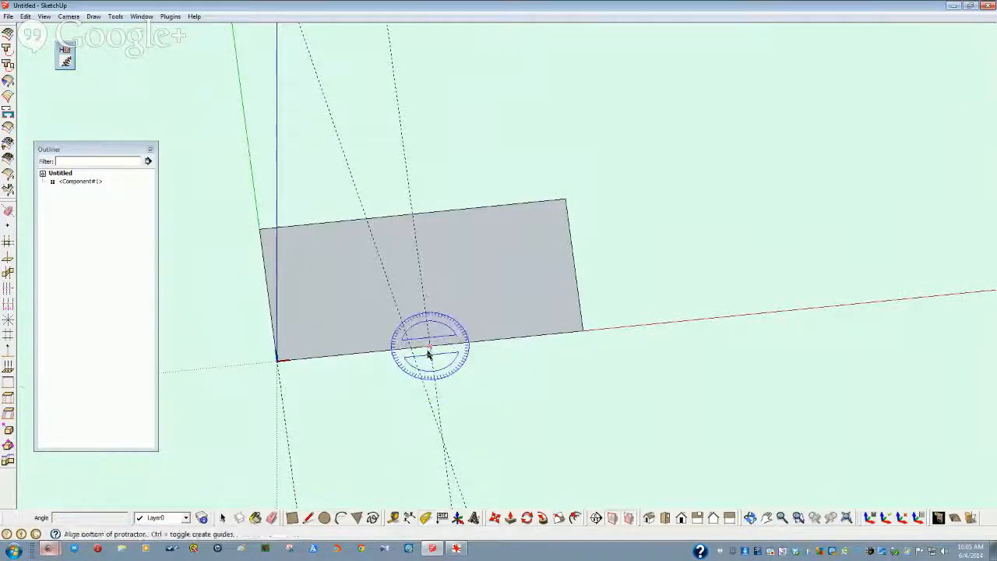
pyautogui.click(415, 231)
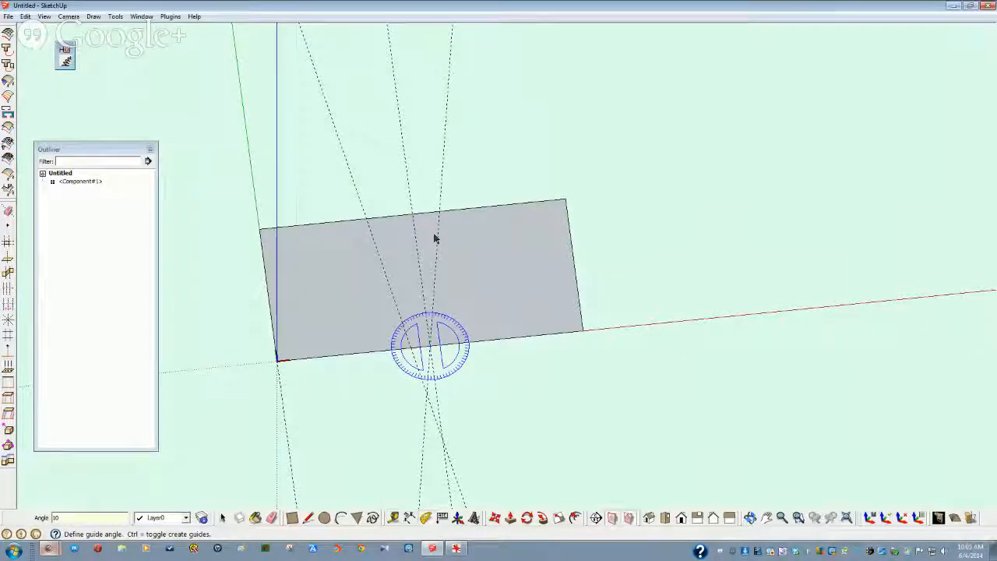
pyautogui.press('space')
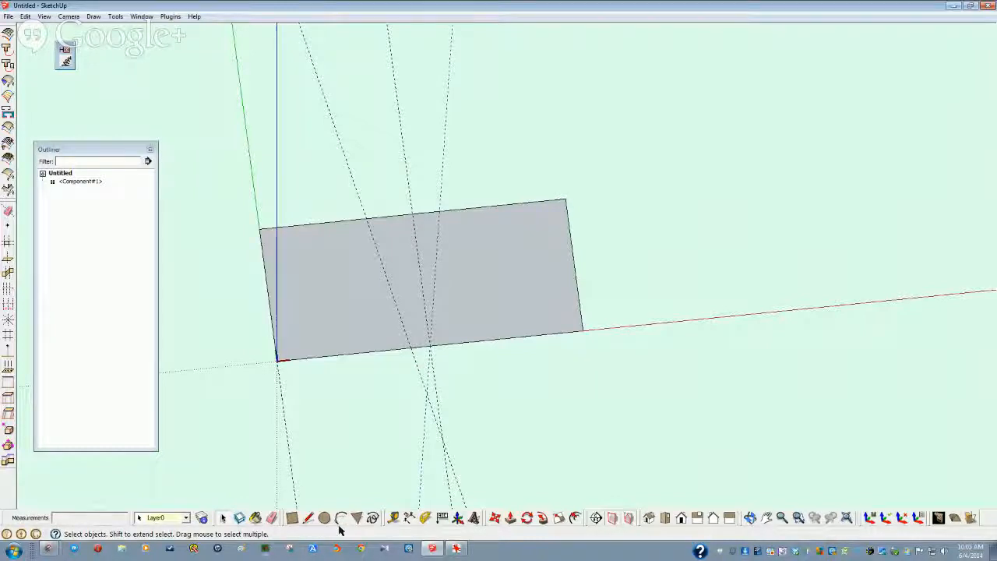
# Step: Move the second angled guide 3/16" along the red axis, away from the origin
pyautogui.click(495, 518)
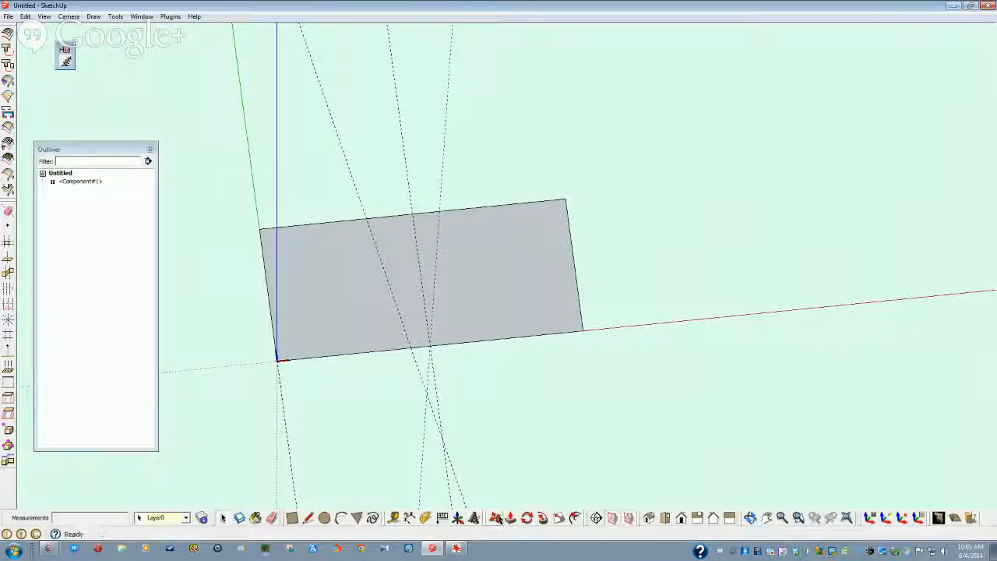
pyautogui.click(408, 348)
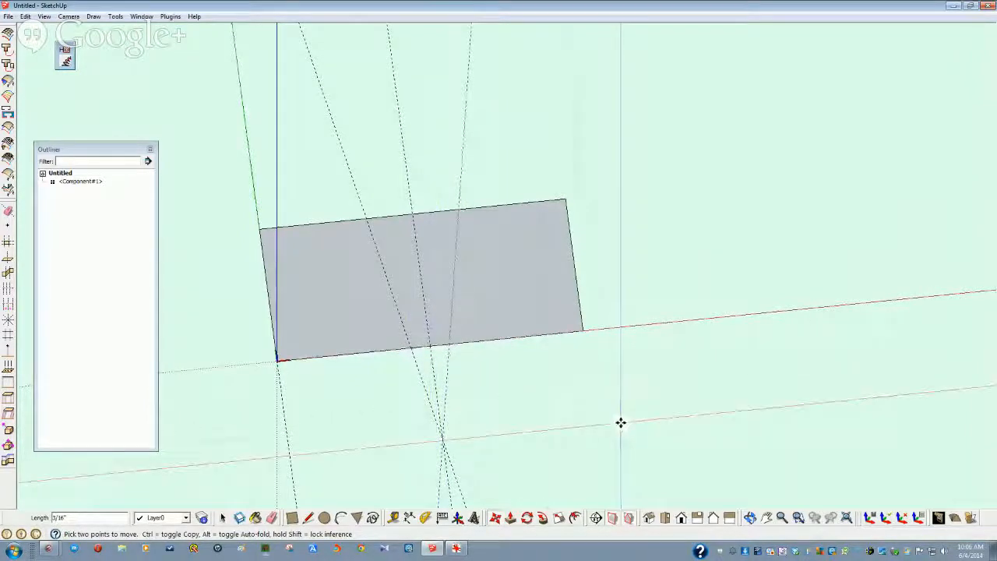
pyautogui.press('space')
# Step: Place a guide line parallel to the red axis, offset 0.5" from it across the rectangle
pyautogui.moveTo(503, 439); pyautogui.dragTo(378, 383, button='middle')
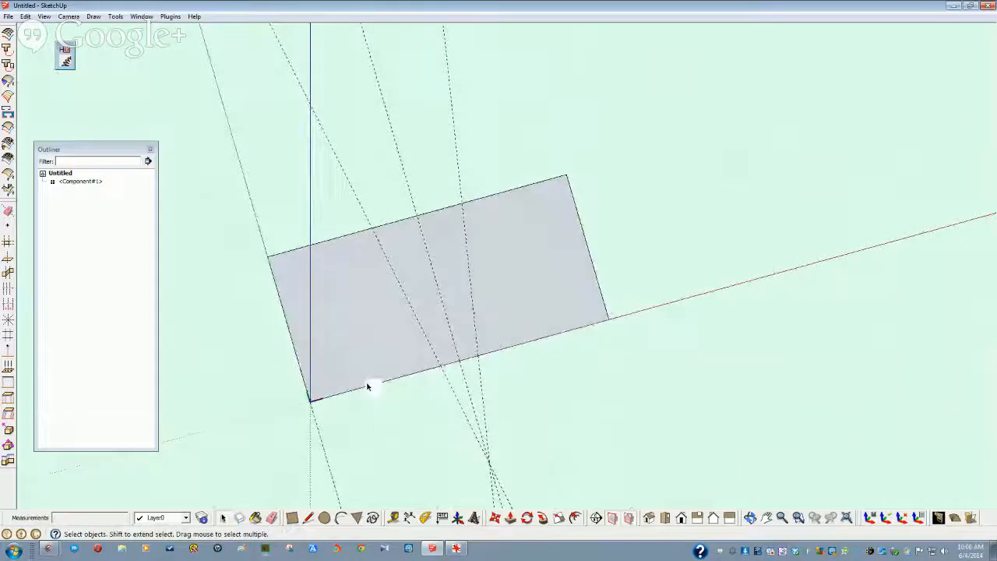
pyautogui.click(367, 387)
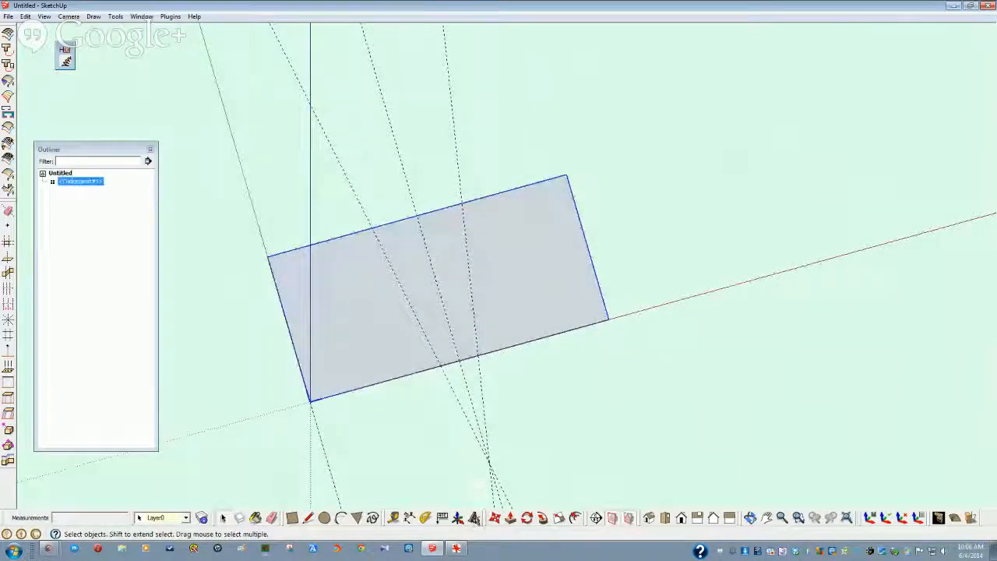
pyautogui.click(393, 518)
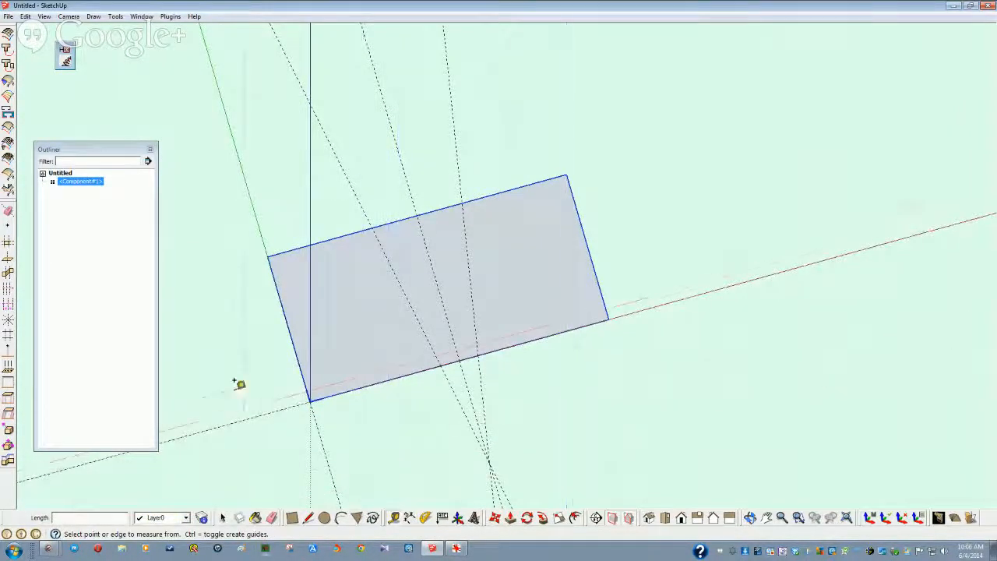
pyautogui.click(256, 416)
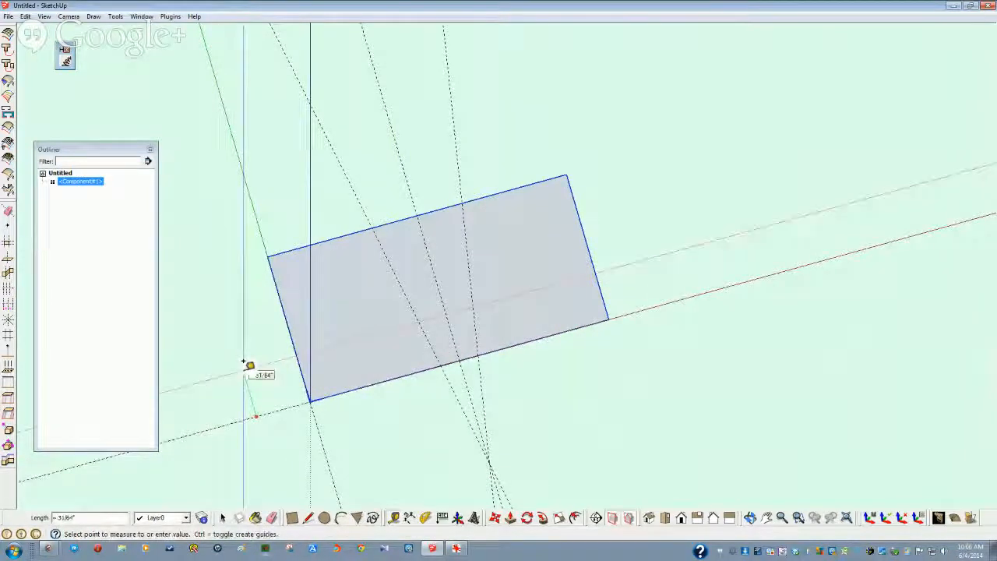
pyautogui.write('.5')
pyautogui.press('Return')
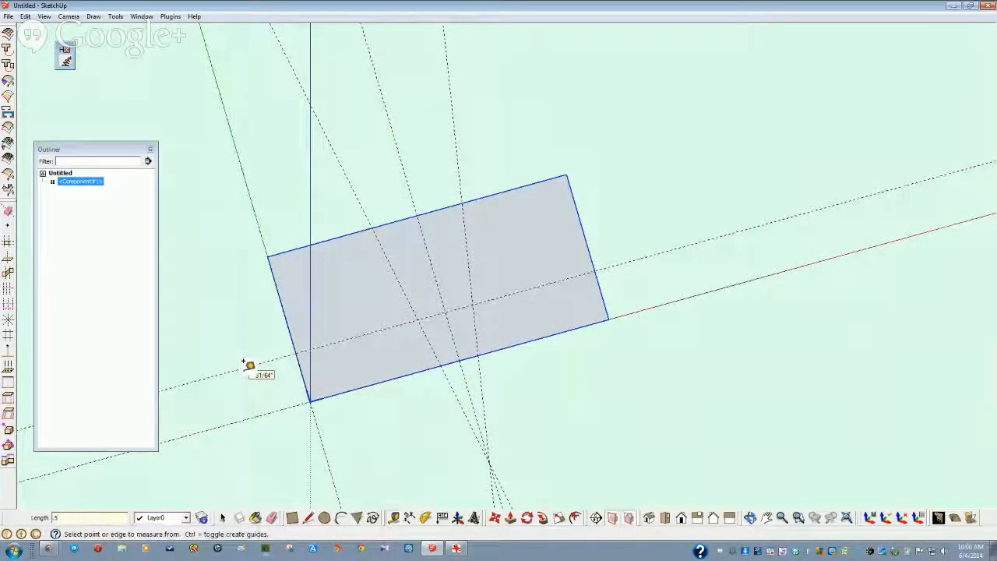
# Step: Inside the rectangle component, draw the tapered profile as three lines along the angled guides and the offset guide, ending on the front edge
pyautogui.press('space')
pyautogui.click(216, 367)
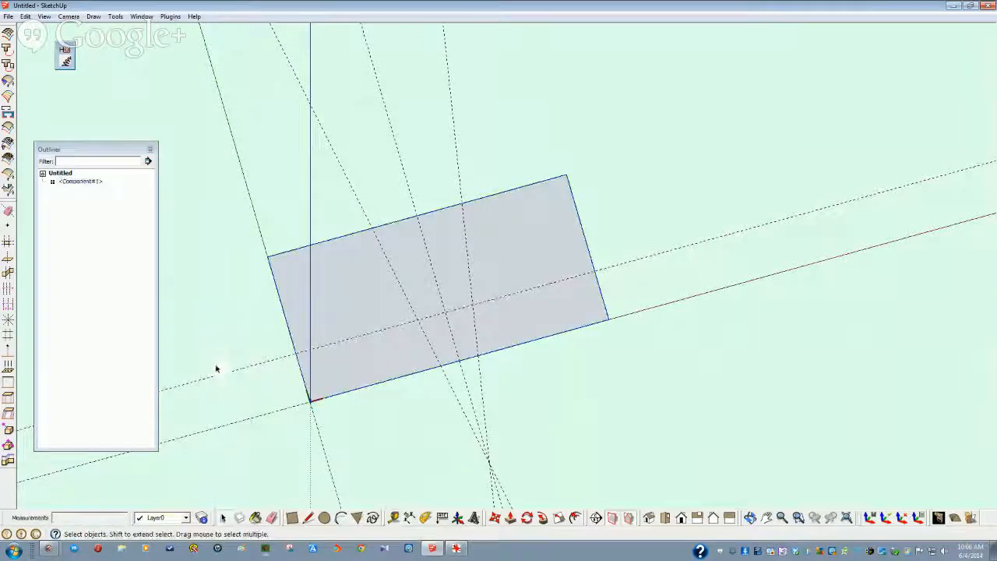
pyautogui.moveTo(216, 367); pyautogui.dragTo(336, 399, button='middle')
pyautogui.doubleClick(316, 353)
pyautogui.moveTo(222, 387); pyautogui.dragTo(213, 416, button='middle')
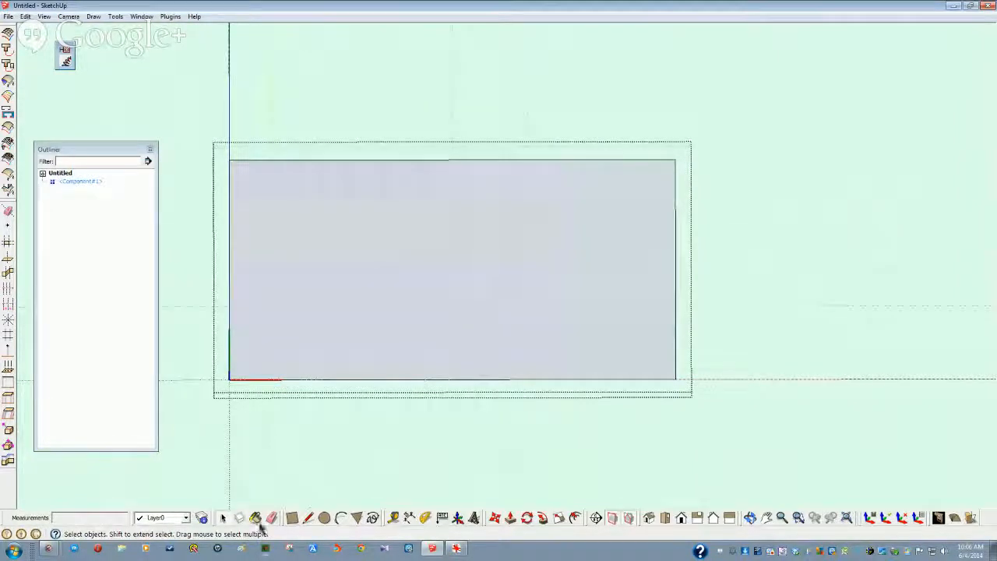
pyautogui.click(308, 518)
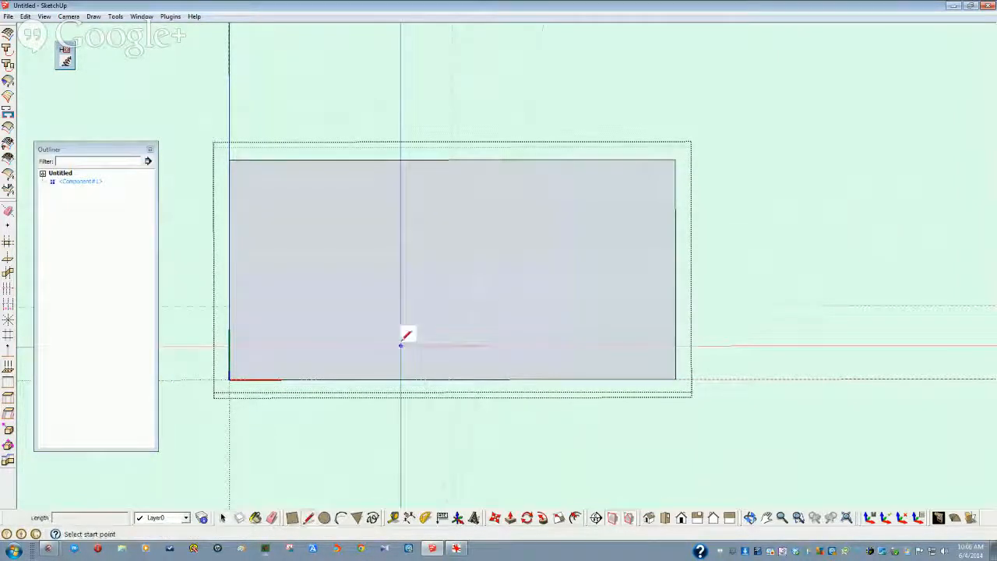
pyautogui.click(424, 380)
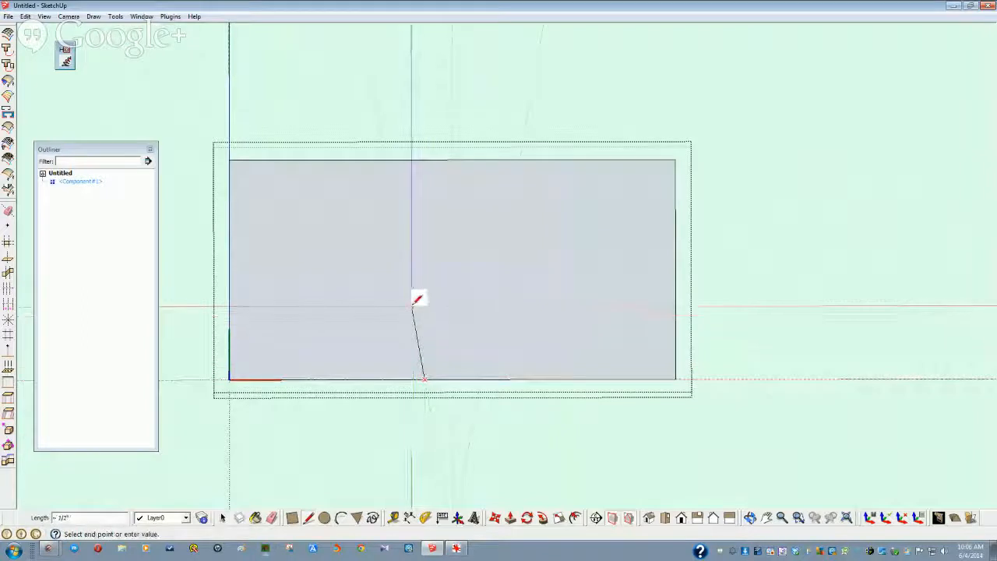
pyautogui.click(413, 307)
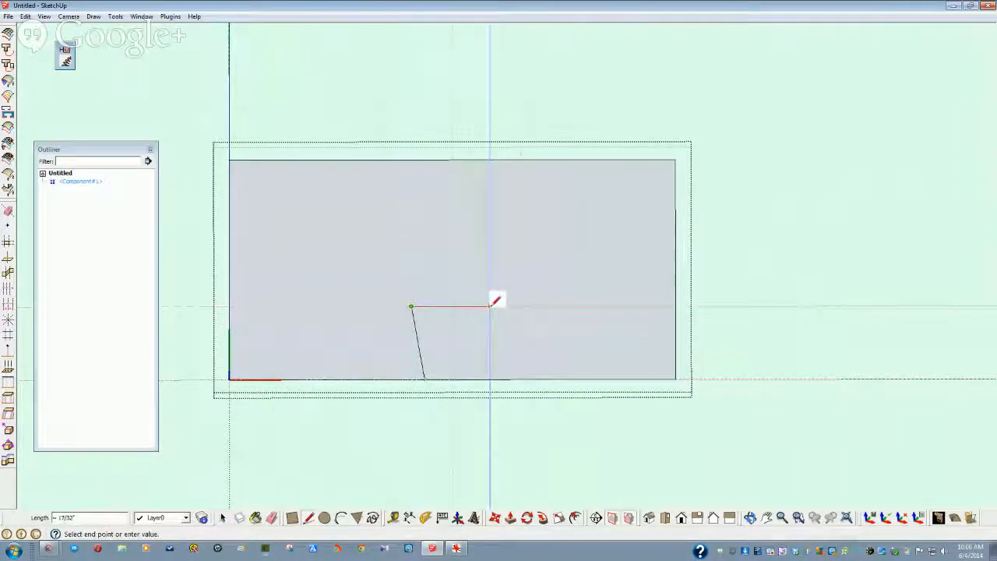
pyautogui.click(493, 306)
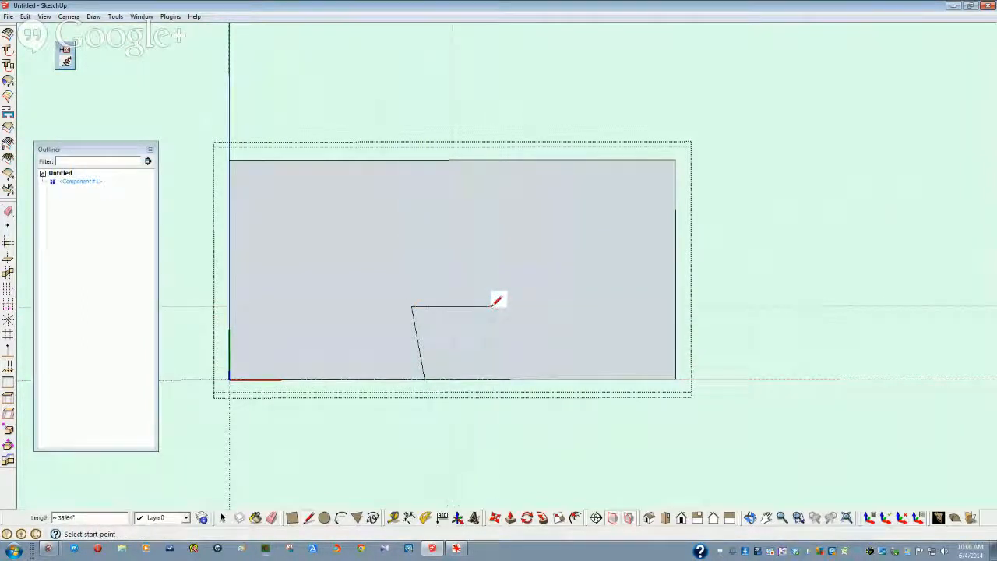
pyautogui.click(481, 379)
pyautogui.press('space')
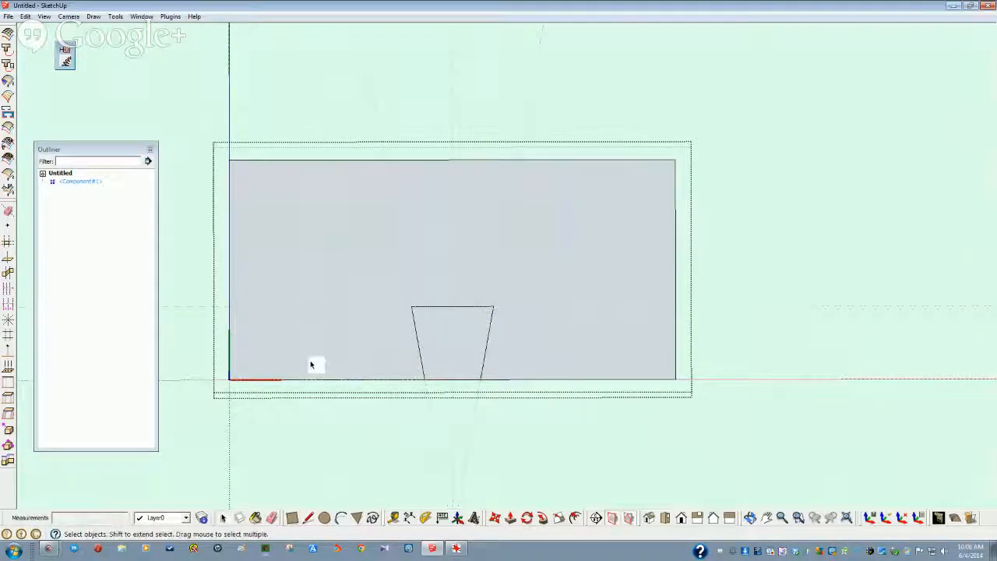
# Step: Select all geometry inside the component, and leave component editing
pyautogui.click(307, 354)
pyautogui.moveTo(307, 354); pyautogui.dragTo(374, 452, button='middle')
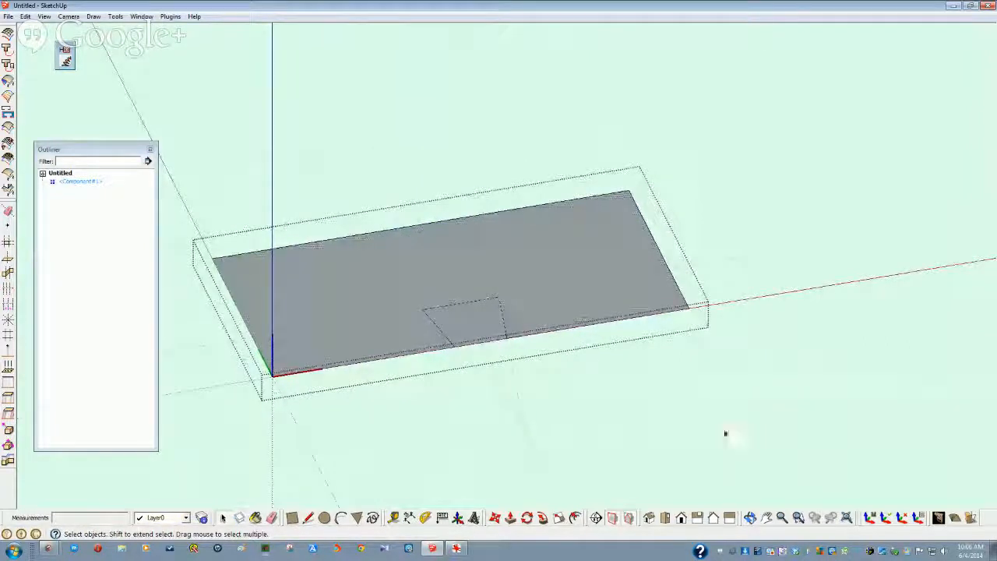
pyautogui.moveTo(225, 204); pyautogui.dragTo(187, 180)
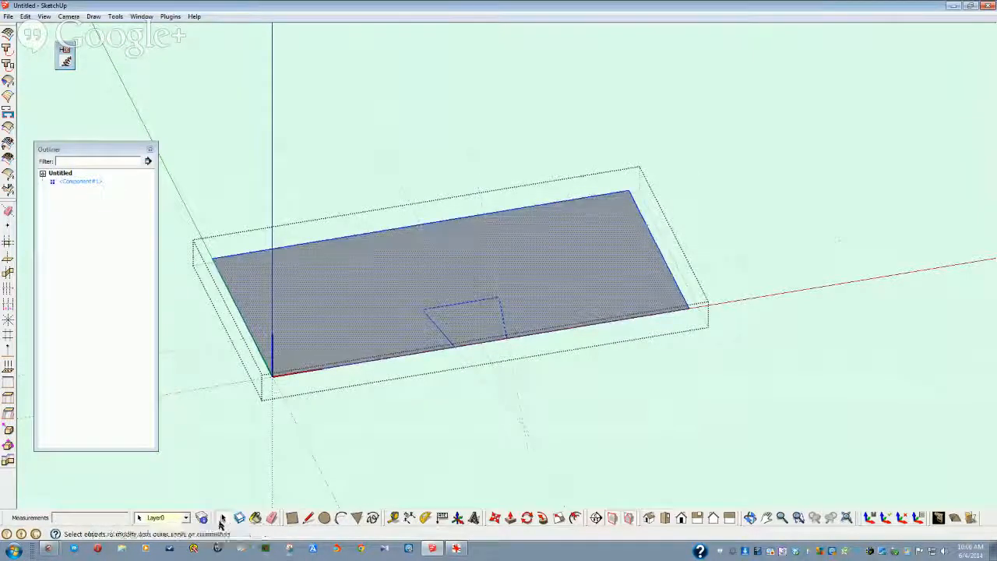
pyautogui.click(397, 476)
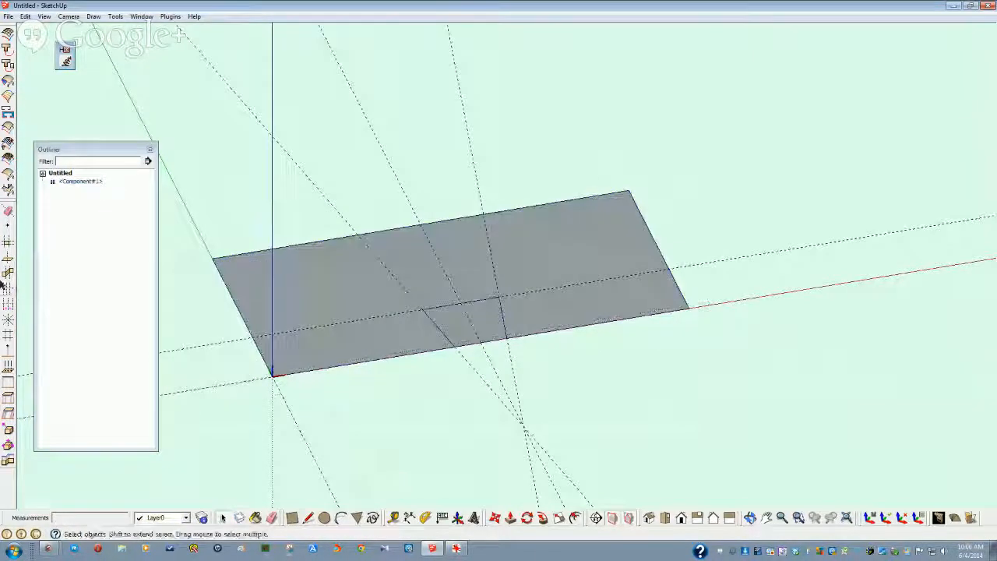
# Step: Copy the rectangle component 2" upward along the blue axis
pyautogui.click(74, 184)
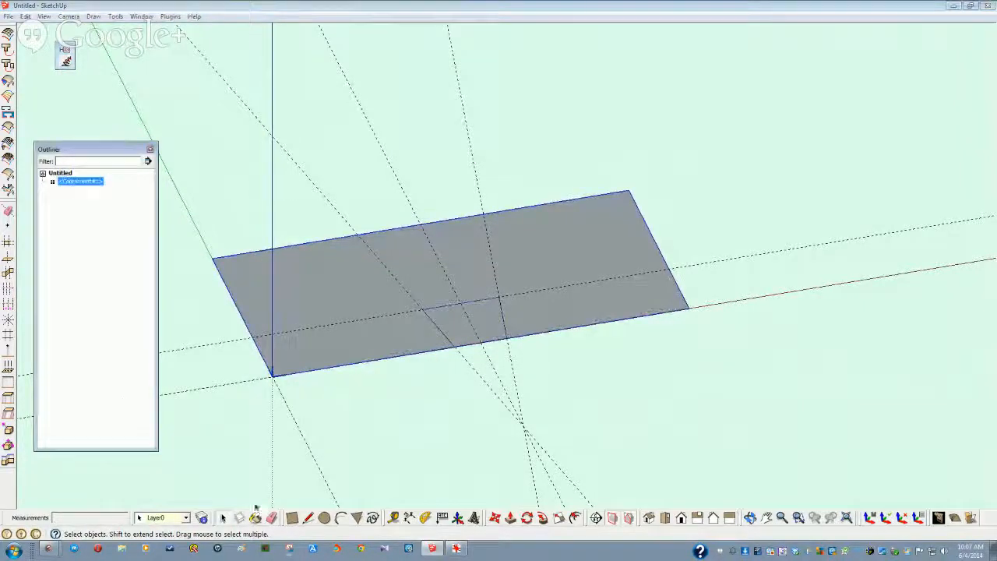
pyautogui.moveTo(255, 508); pyautogui.dragTo(352, 549, button='middle')
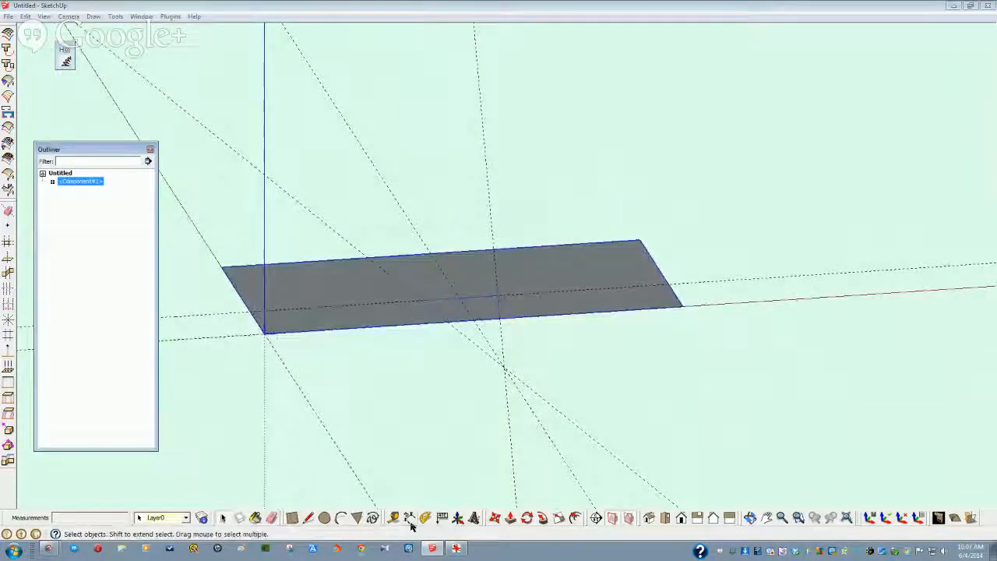
pyautogui.press('m')
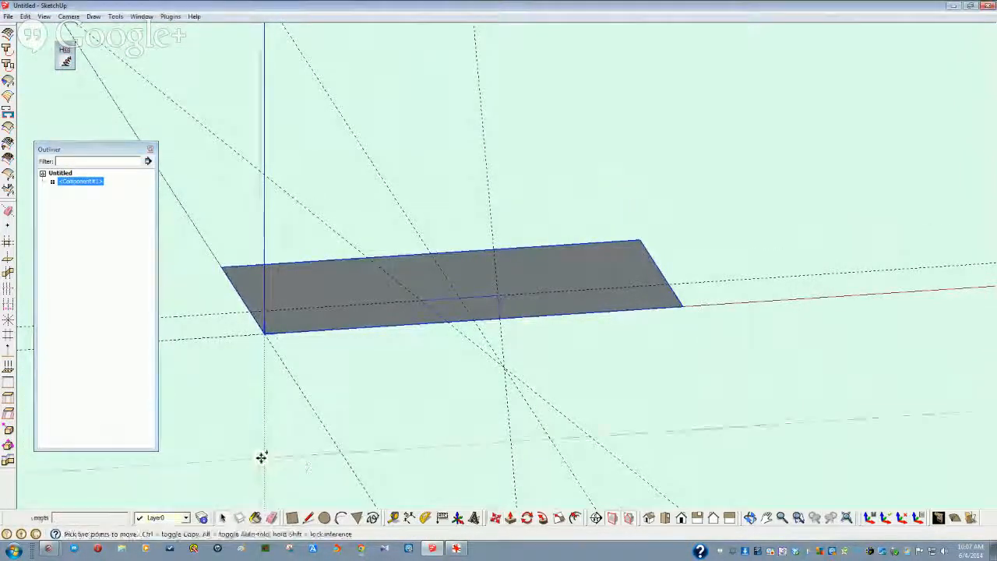
pyautogui.click(266, 456)
pyautogui.press('ctrl')
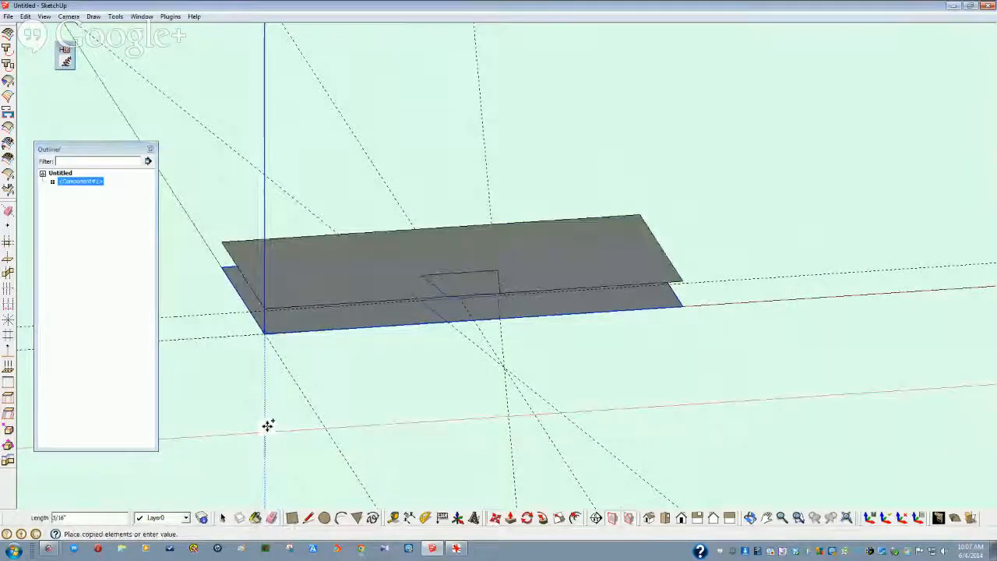
pyautogui.write("3'")
pyautogui.press('Return')
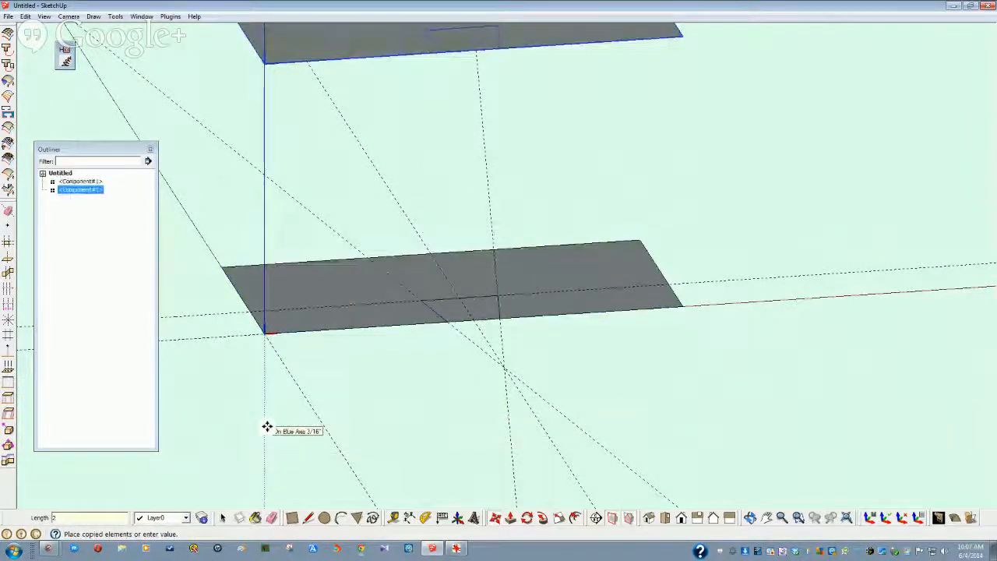
pyautogui.scroll(-2, 267, 425)
pyautogui.moveTo(267, 425); pyautogui.dragTo(223, 356, button='middle')
pyautogui.press('space')
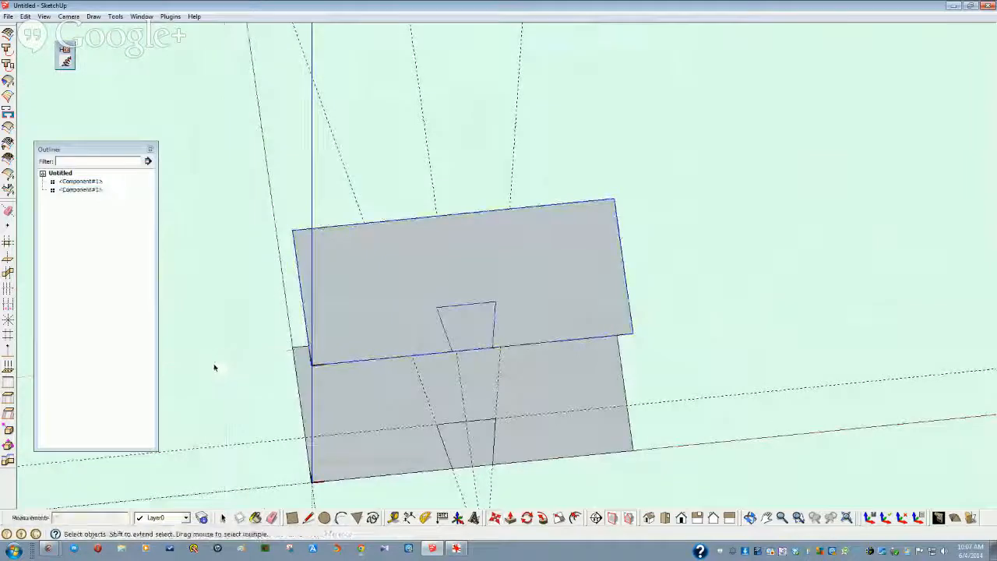
pyautogui.click(214, 368)
# Step: Place a vertical guide along the blue axis from the lower rectangle's origin corner to the matching corner of the upper copy
pyautogui.moveTo(379, 293)
pyautogui.mouseDown(button='middle')
pyautogui.moveTo(356, 319)
pyautogui.moveTo(380, 322)
pyautogui.moveTo(387, 297)
pyautogui.moveTo(348, 273)
pyautogui.moveTo(369, 294)
pyautogui.mouseUp(button='middle')
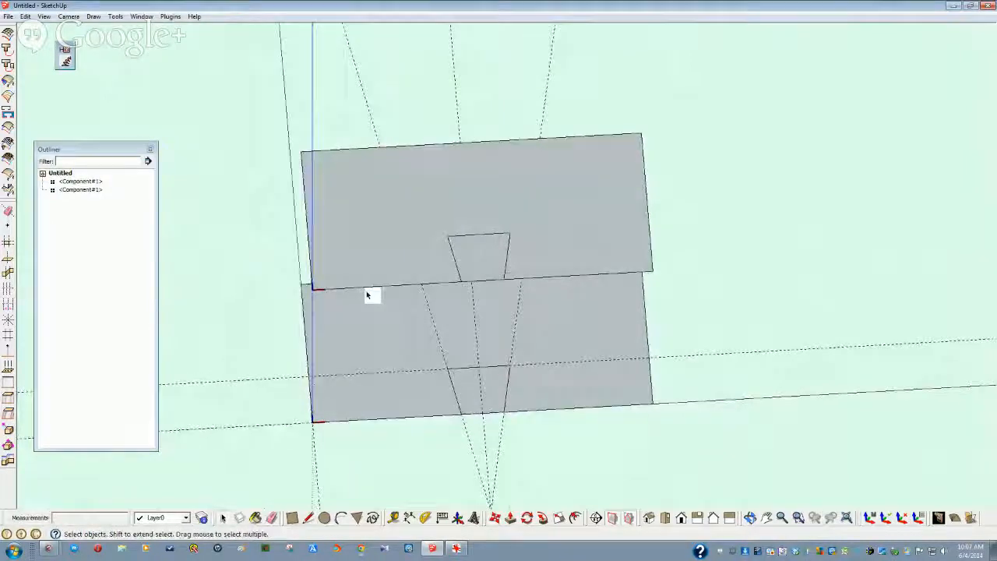
pyautogui.moveTo(380, 350); pyautogui.dragTo(445, 392, button='middle')
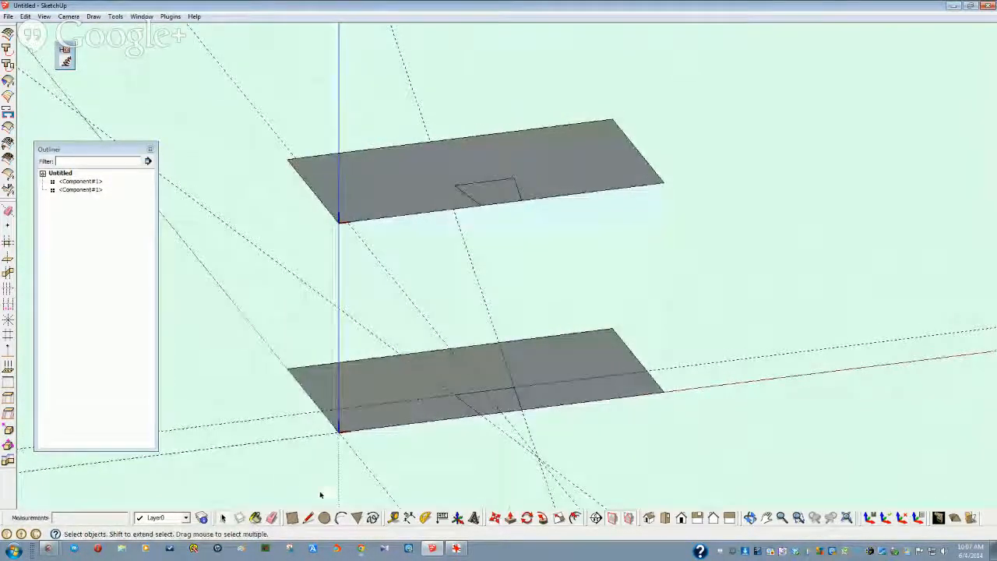
pyautogui.click(394, 519)
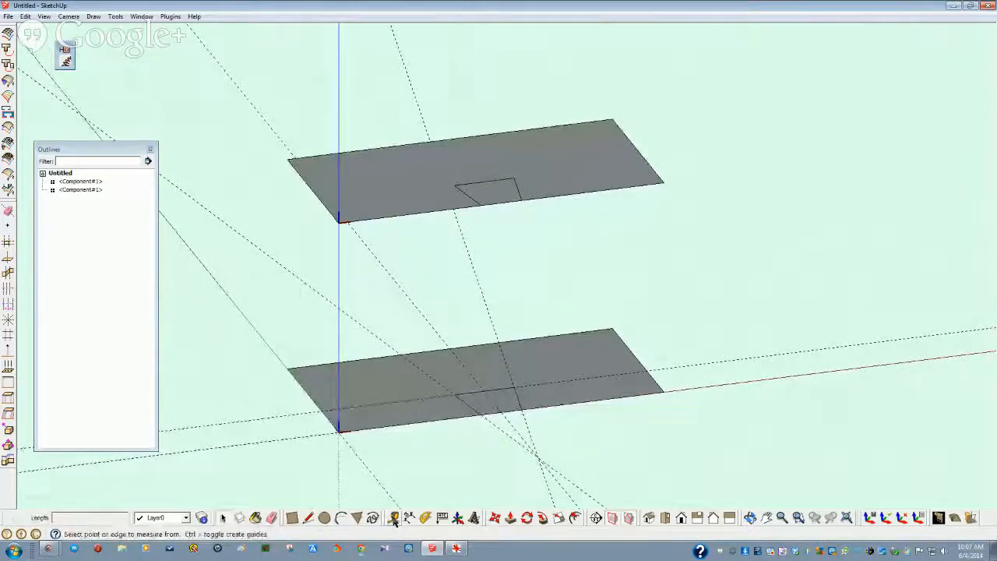
pyautogui.click(340, 428)
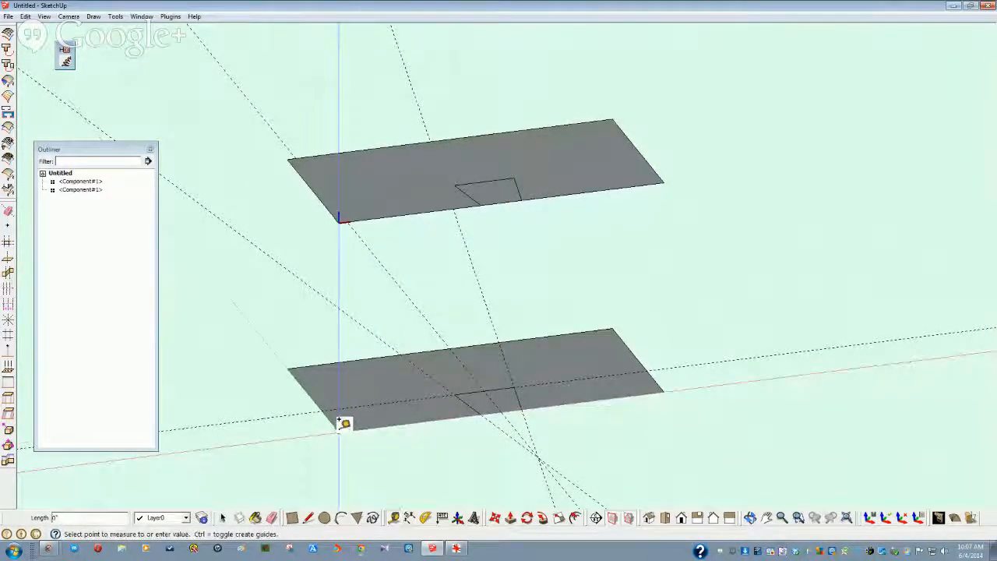
pyautogui.click(340, 216)
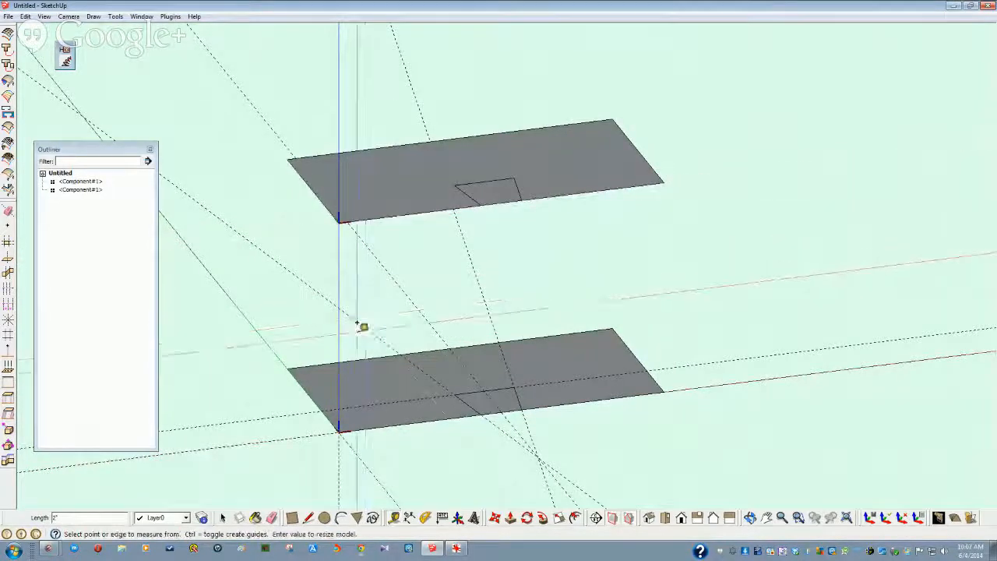
pyautogui.moveTo(361, 327); pyautogui.dragTo(365, 401, button='middle')
pyautogui.press('space')
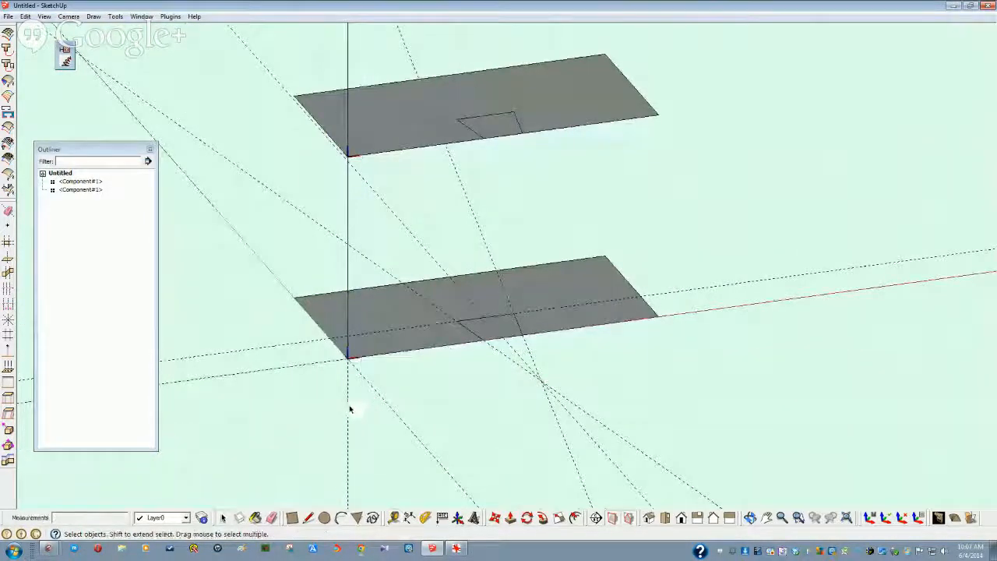
# Step: Move the vertical guide from the origin to the corner of the lower profile's wide end nearer the blue axis
pyautogui.moveTo(415, 441); pyautogui.dragTo(514, 506, button='middle')
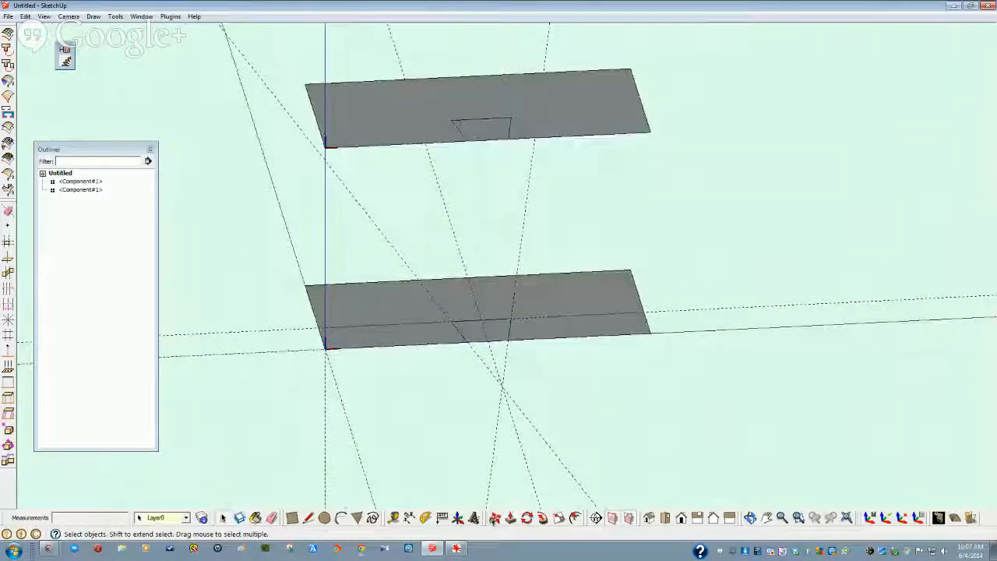
pyautogui.click(493, 518)
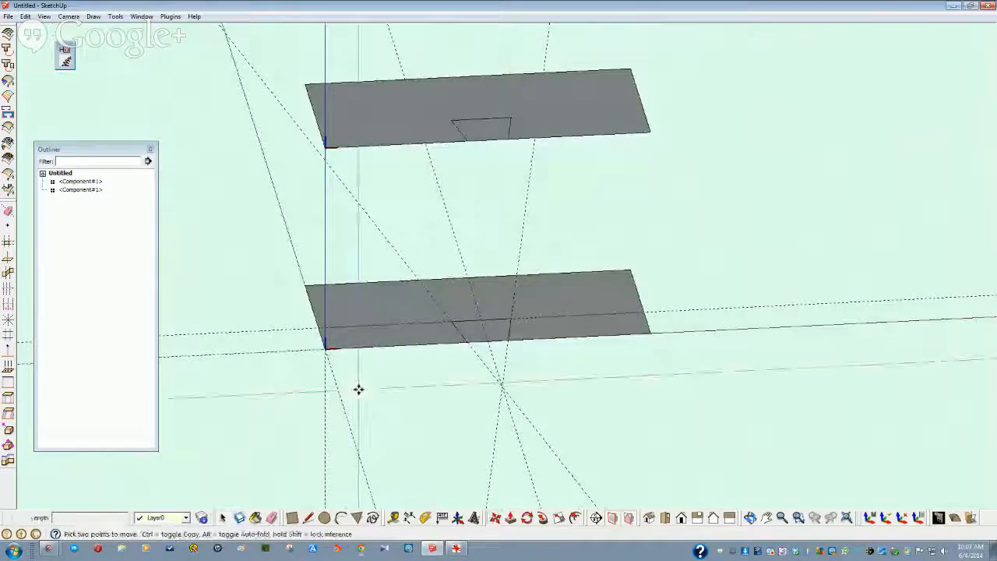
pyautogui.click(327, 348)
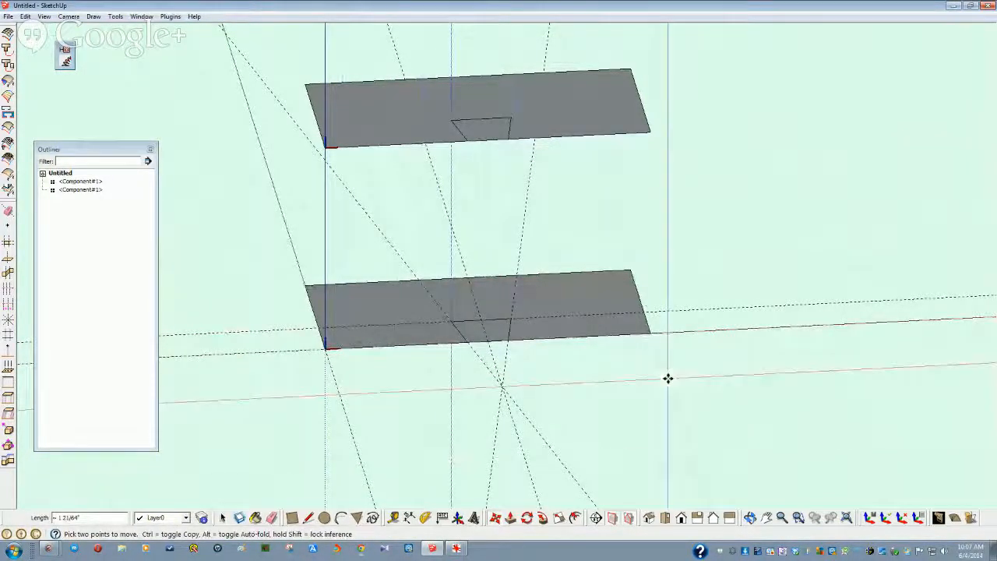
pyautogui.press('space')
pyautogui.press('F4')
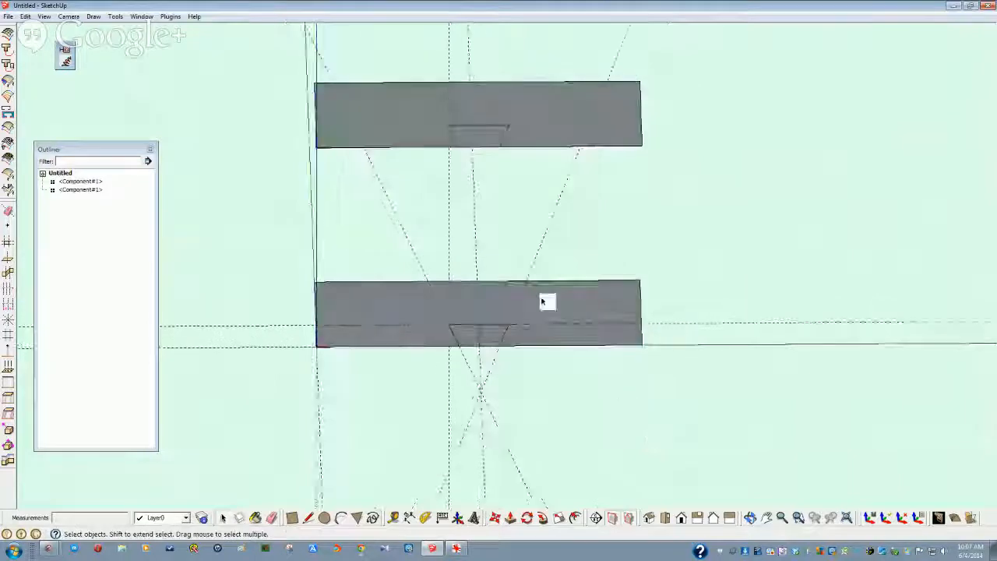
pyautogui.moveTo(545, 300); pyautogui.dragTo(477, 161, button='middle')
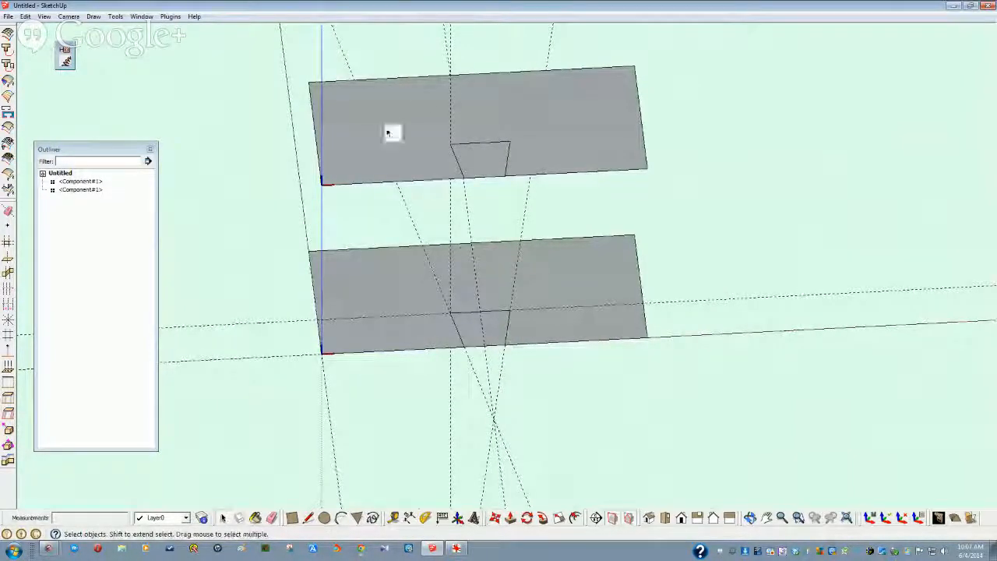
pyautogui.click(345, 123)
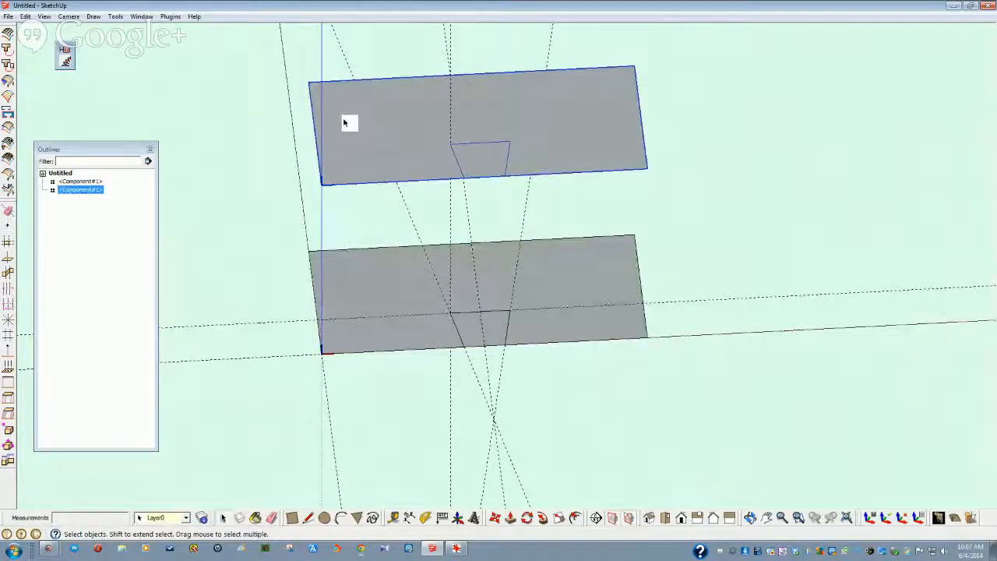
pyautogui.rightClick(336, 126)
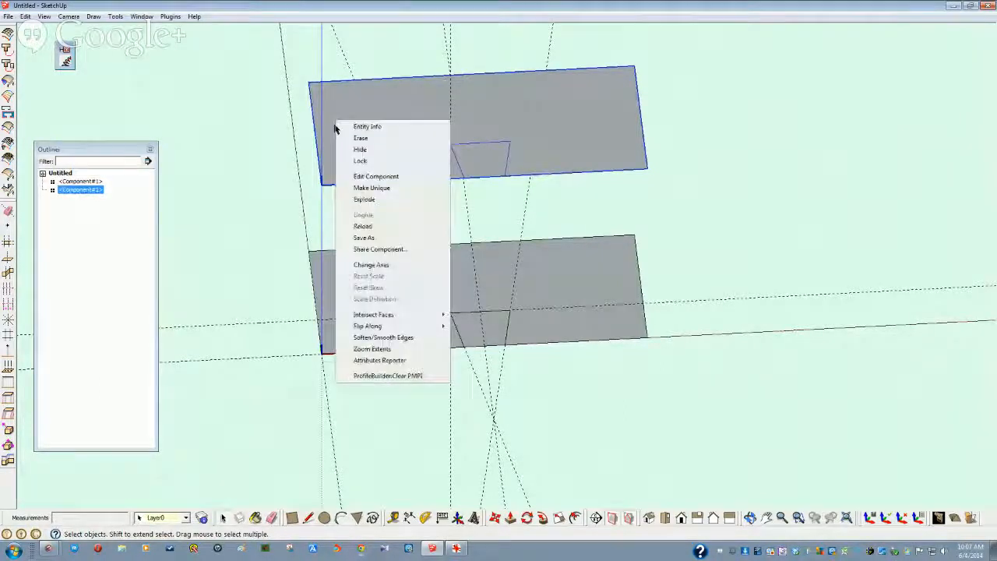
pyautogui.click(204, 136)
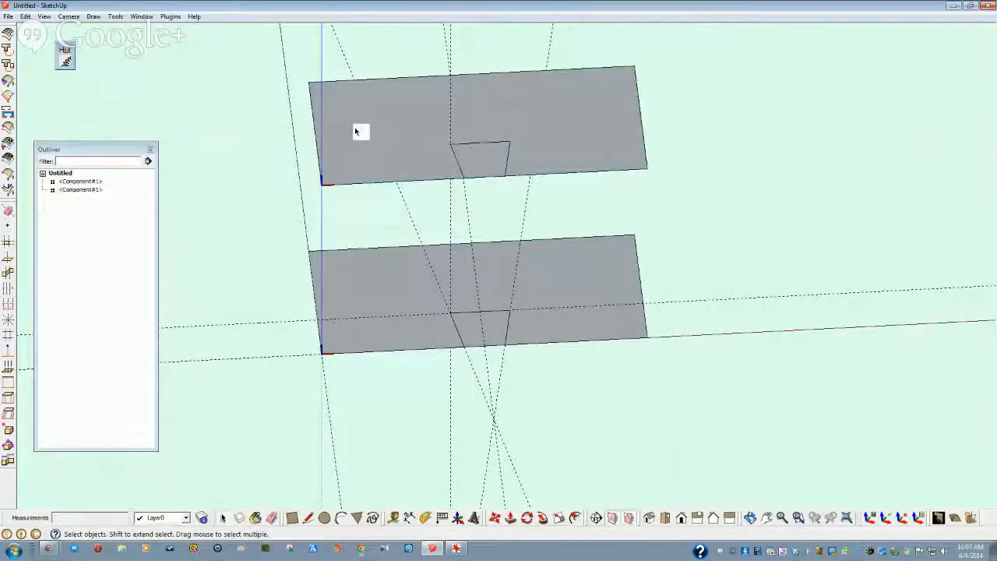
# Step: Make the upper rectangle component unique and deselect it
pyautogui.click(81, 190)
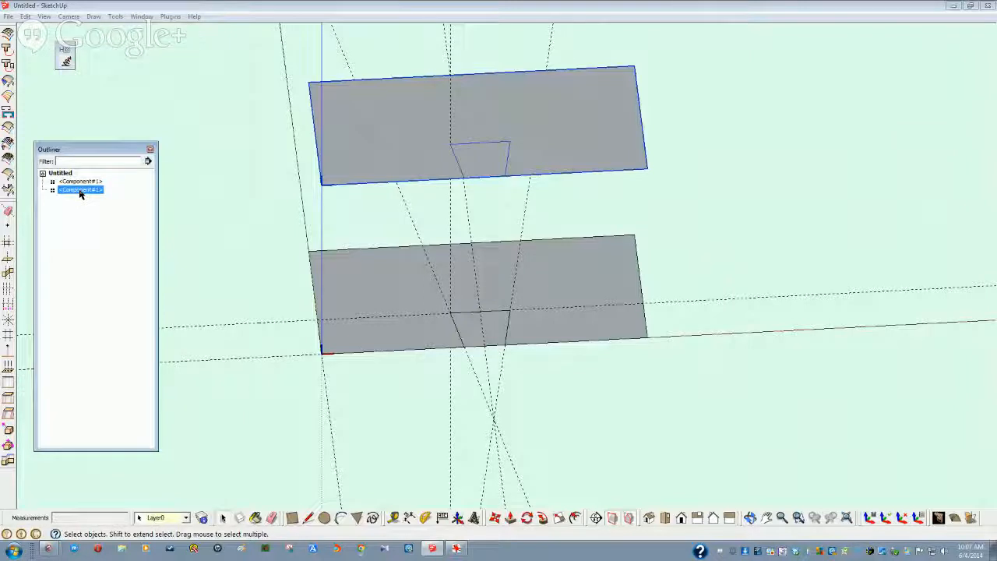
pyautogui.rightClick(358, 141)
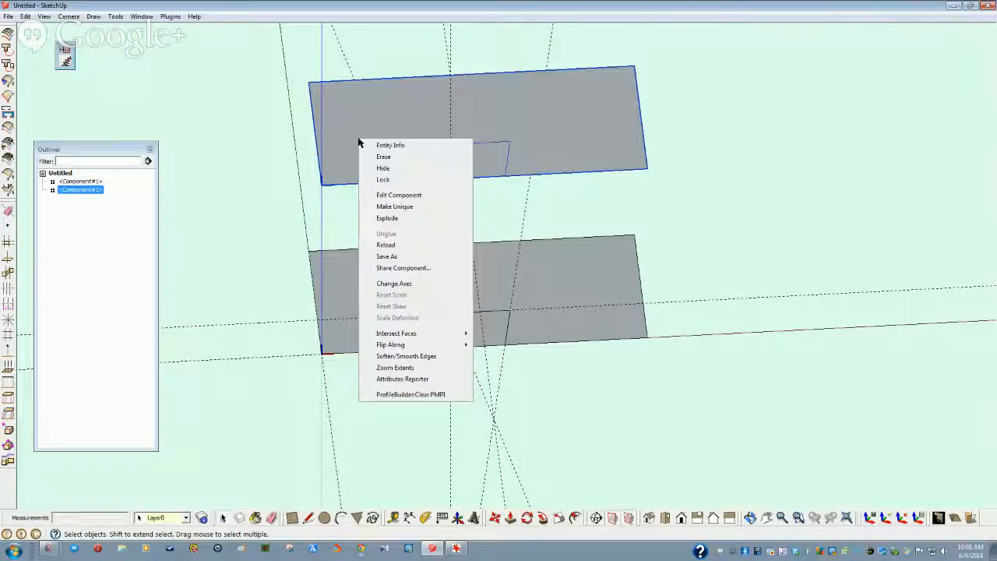
pyautogui.click(395, 207)
pyautogui.click(263, 236)
pyautogui.moveTo(263, 236); pyautogui.dragTo(483, 179, button='middle')
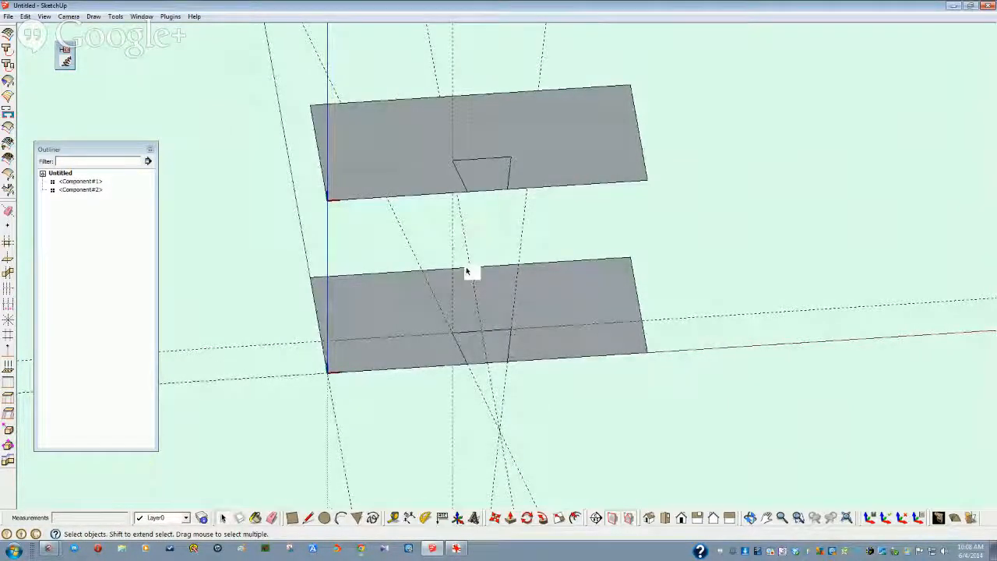
# Step: Open the lower rectangle component for editing and extrude the face around the tapered profile upward by 0.75"
pyautogui.moveTo(434, 182); pyautogui.dragTo(418, 317, button='middle')
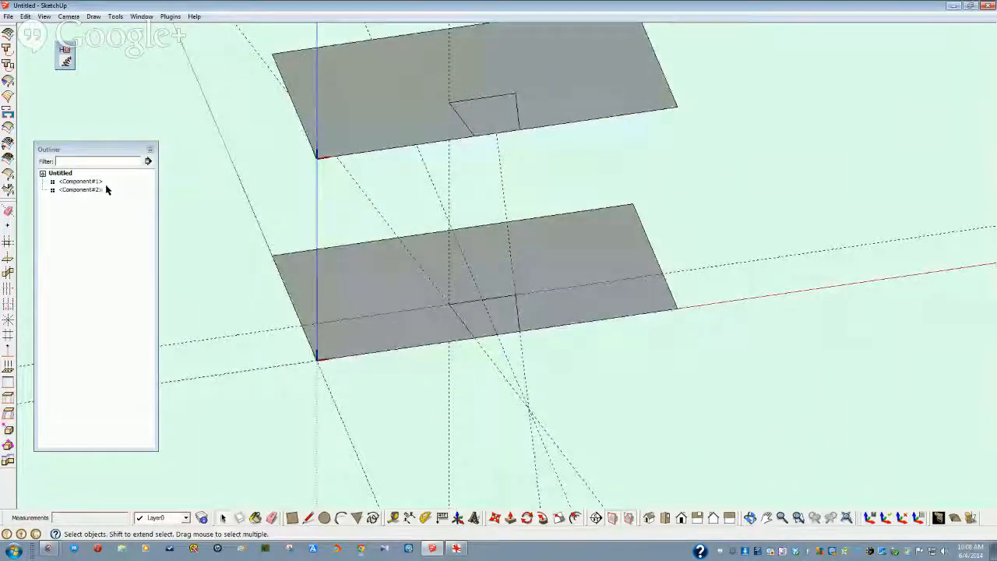
pyautogui.click(81, 181)
pyautogui.moveTo(202, 234); pyautogui.dragTo(345, 342, button='middle')
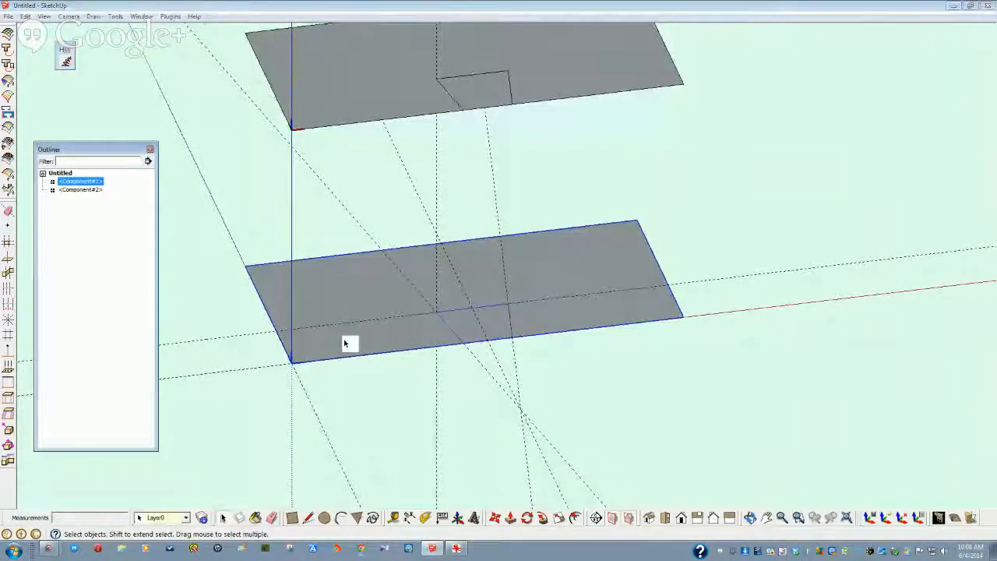
pyautogui.doubleClick(345, 344)
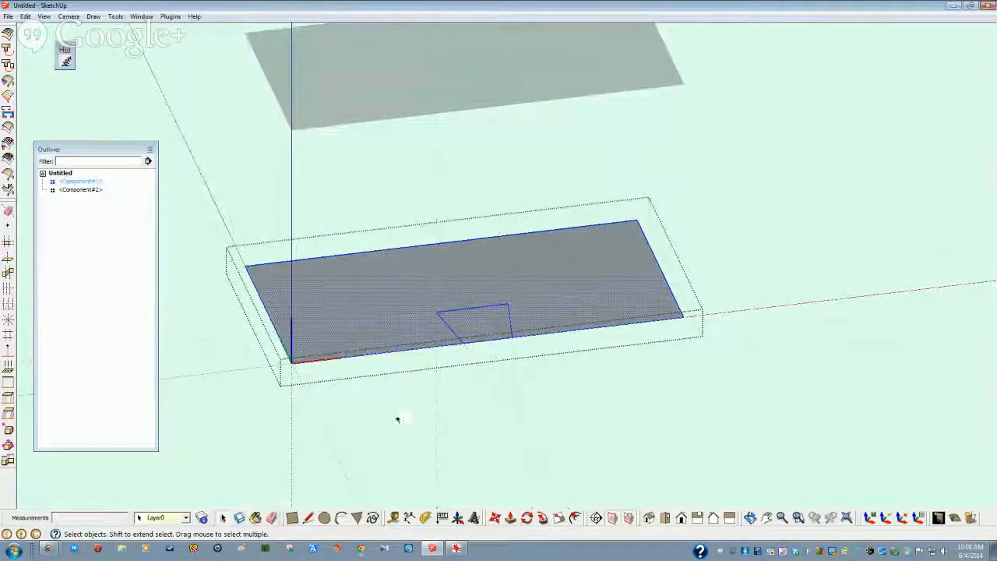
pyautogui.click(360, 341)
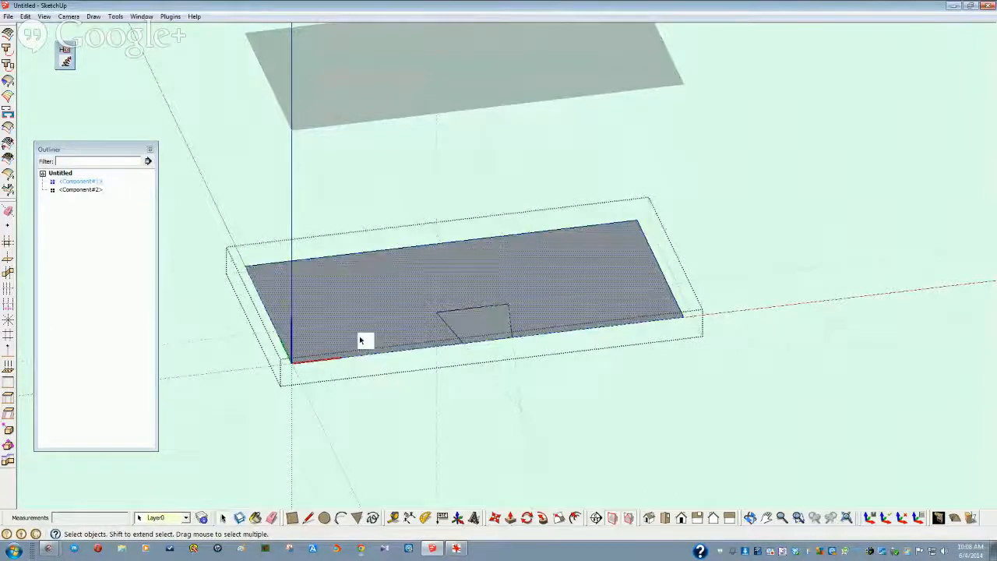
pyautogui.click(510, 518)
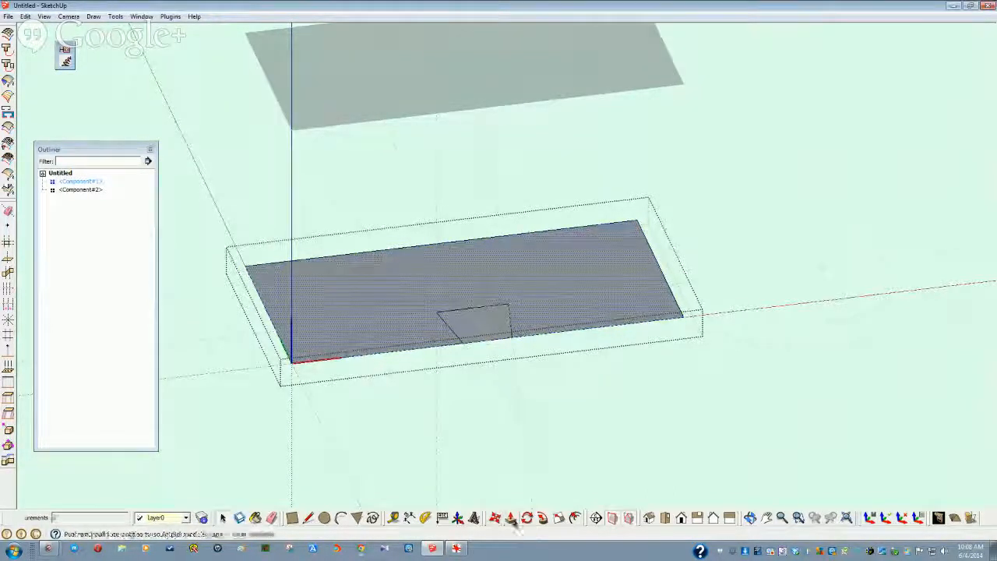
pyautogui.click(363, 345)
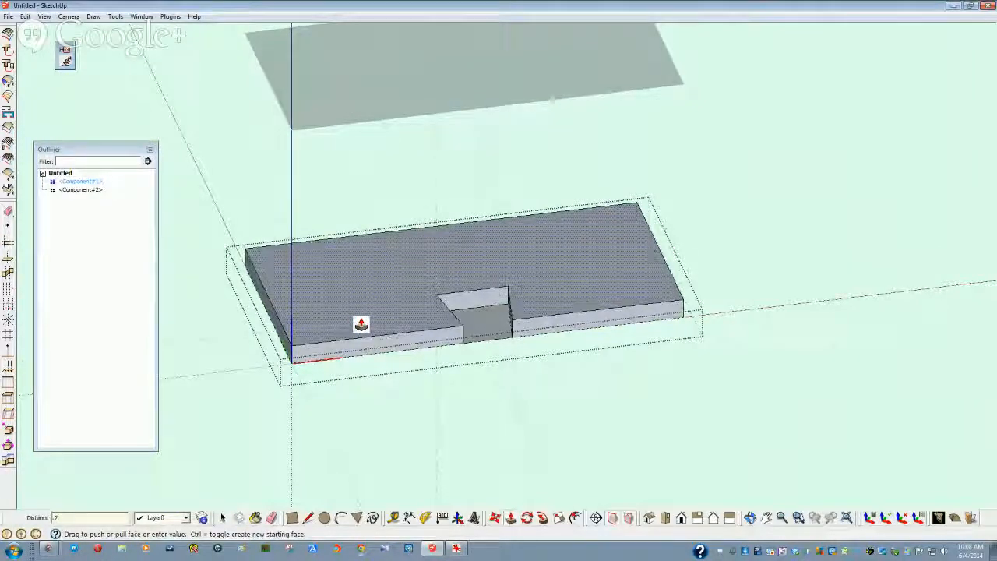
pyautogui.write('.75')
pyautogui.press('Return')
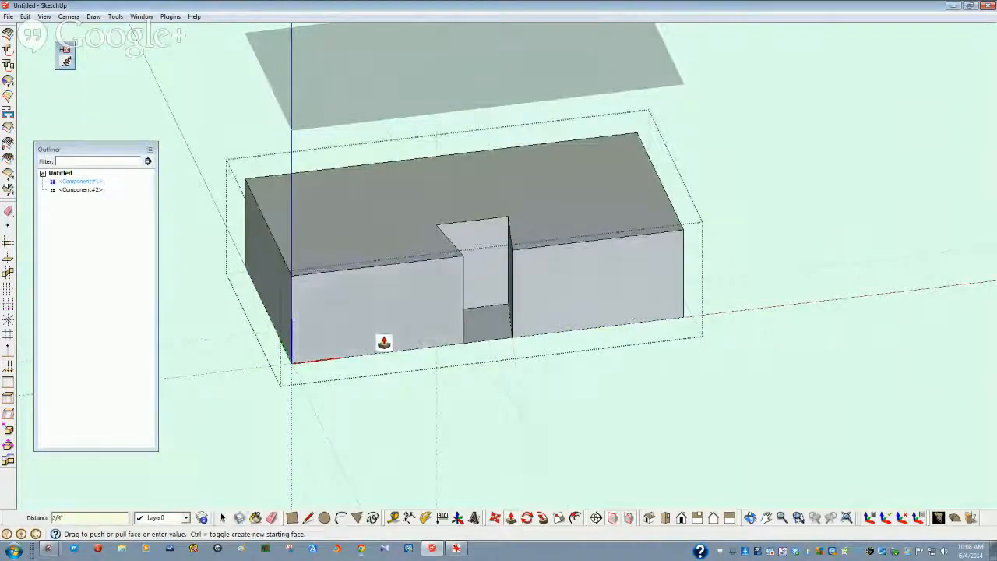
pyautogui.press('space')
# Step: Open the upper rectangle component for editing, extrude the face around its tapered profile downward by 3/4", and close the component
pyautogui.moveTo(410, 367); pyautogui.dragTo(283, 196, button='middle')
pyautogui.click(356, 174)
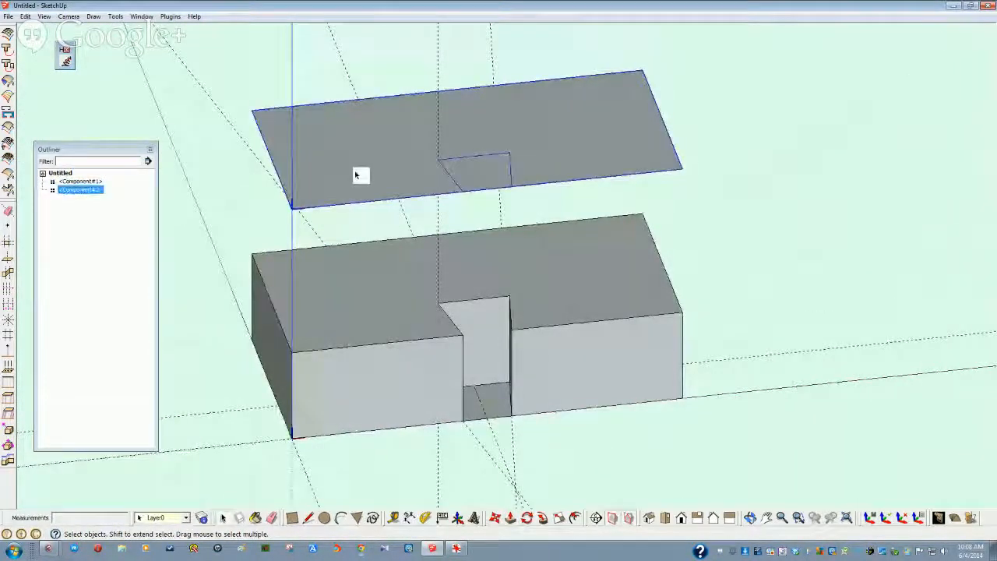
pyautogui.doubleClick(357, 175)
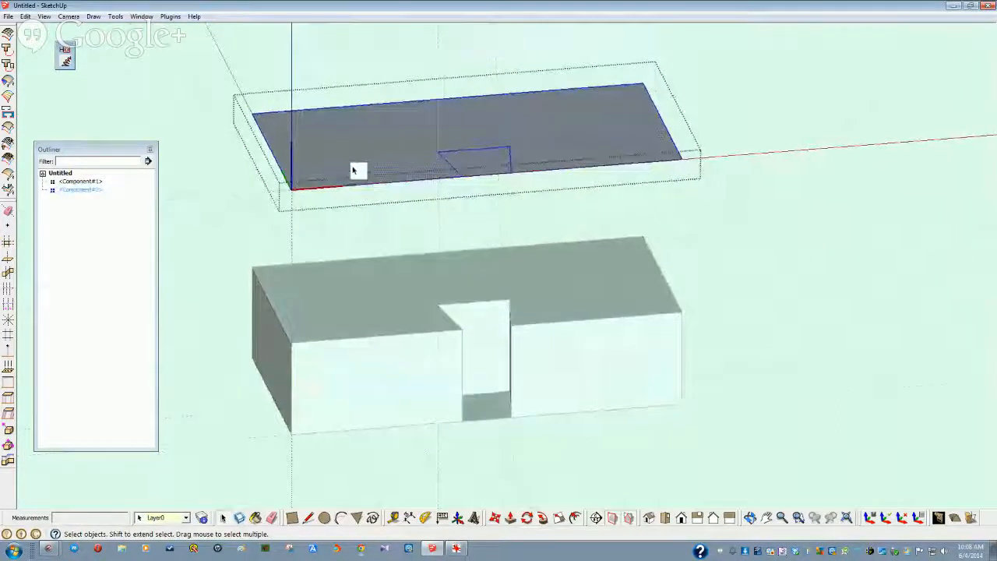
pyautogui.click(355, 160)
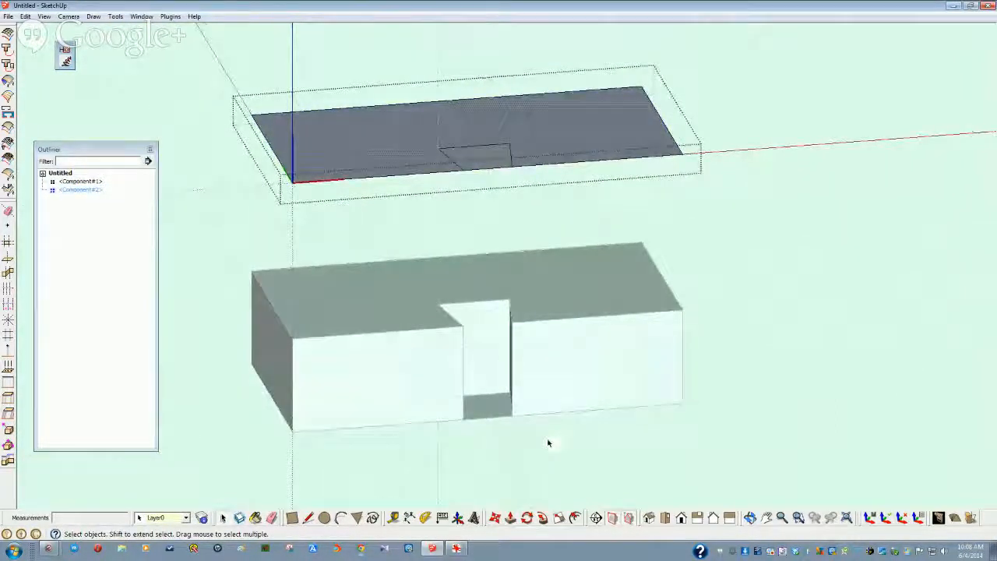
pyautogui.press('p')
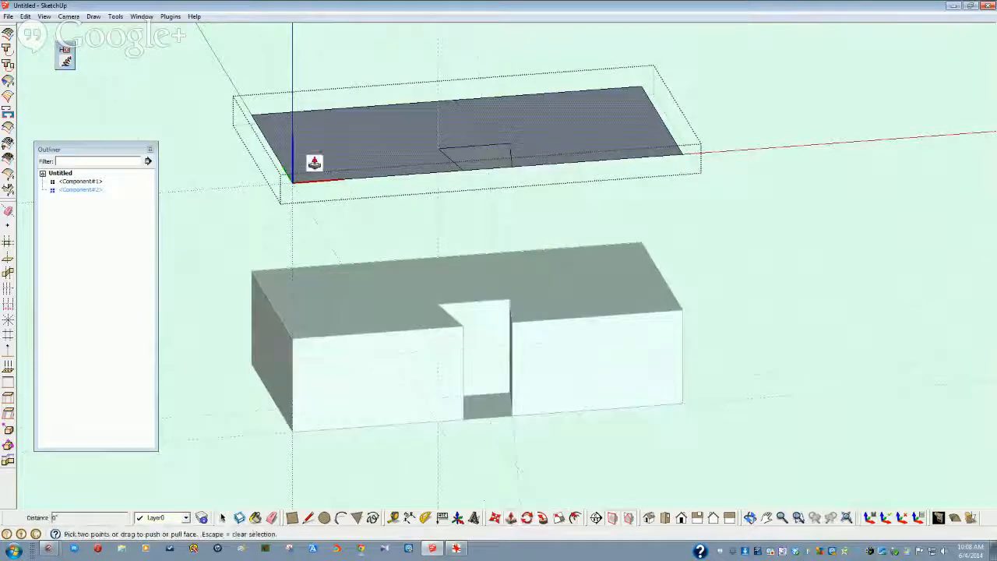
pyautogui.click(324, 141)
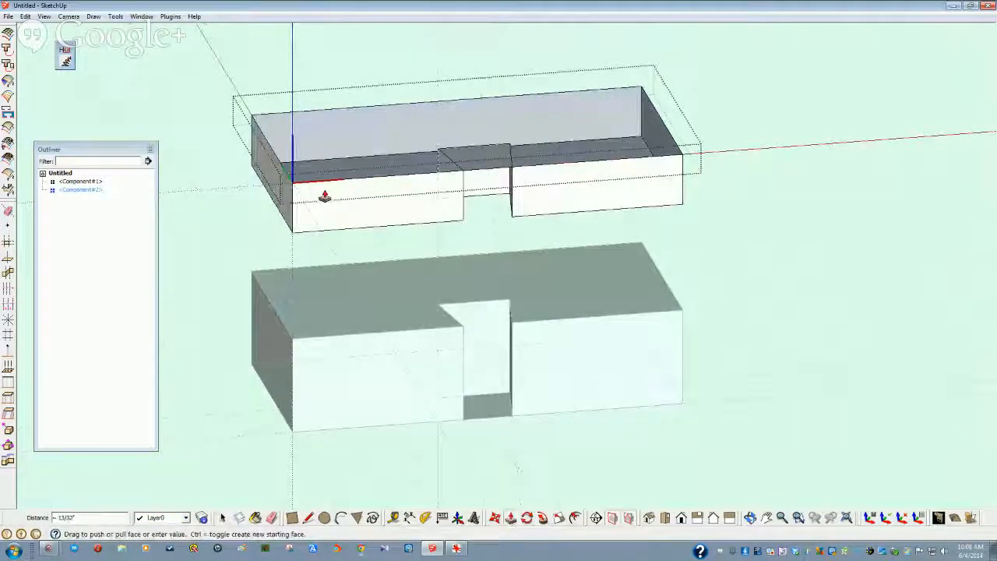
pyautogui.moveTo(325, 197); pyautogui.dragTo(495, 342, button='middle')
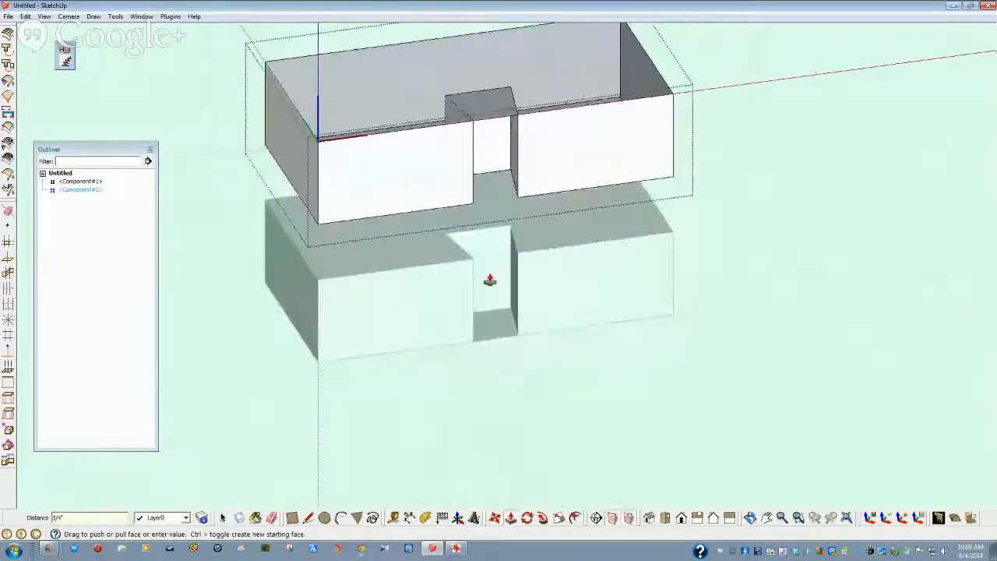
pyautogui.moveTo(490, 281); pyautogui.dragTo(280, 314, button='middle')
pyautogui.press('space')
# Step: Rotate the upper component 180 degrees horizontally about its lower corner on the blue axis and deselect it
pyautogui.click(87, 194)
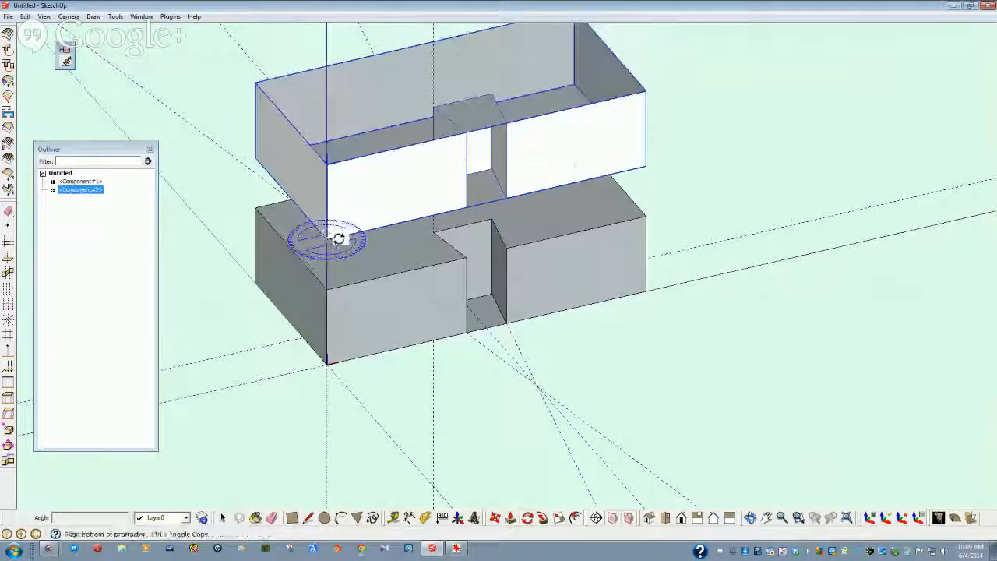
pyautogui.click(644, 166)
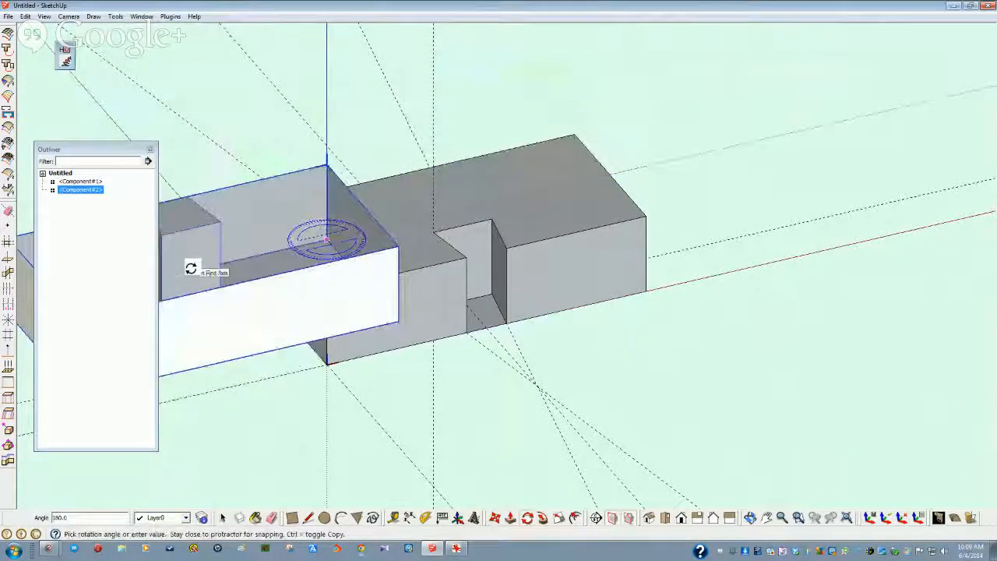
pyautogui.click(191, 267)
pyautogui.moveTo(191, 267); pyautogui.dragTo(338, 196, button='middle')
pyautogui.press('space')
pyautogui.click(379, 463)
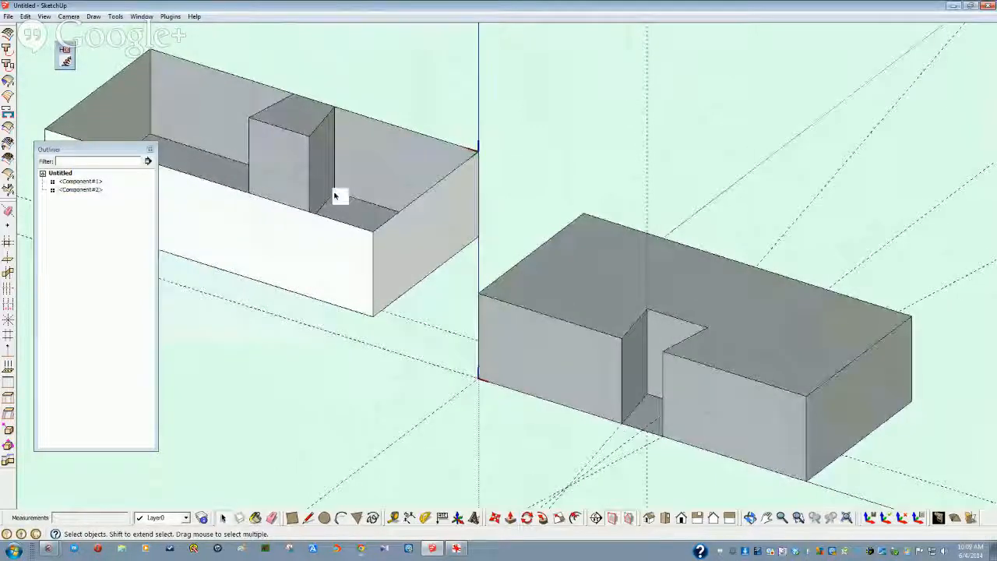
# Step: Move the upper component by the corner of its tapered block onto the vertical guide at the lower block's notch
pyautogui.click(335, 196)
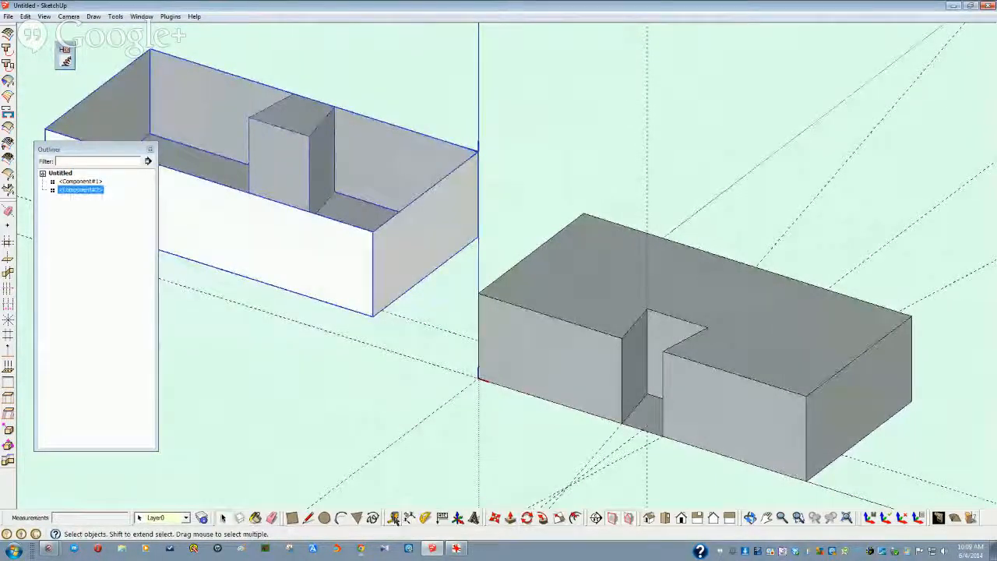
pyautogui.click(495, 520)
pyautogui.click(336, 192)
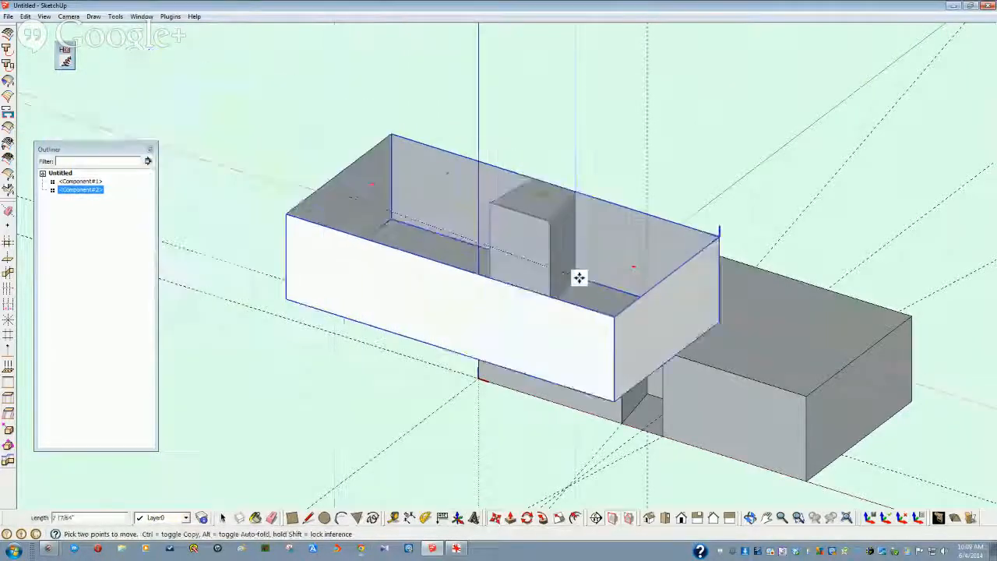
pyautogui.moveTo(651, 304); pyautogui.dragTo(522, 405, button='middle')
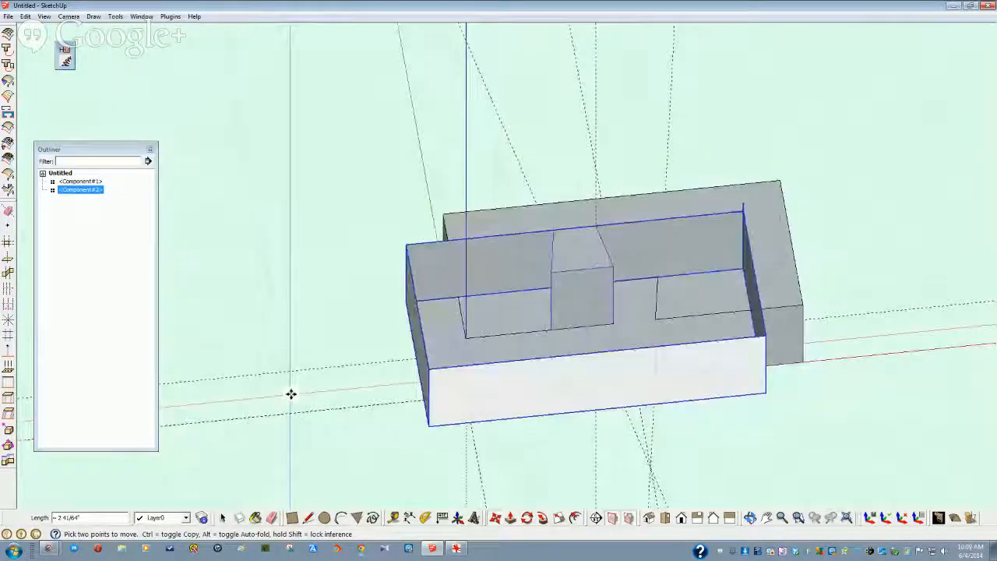
# Step: Move the upper component down 0.75" along the blue axis
pyautogui.moveTo(290, 394); pyautogui.dragTo(493, 302, button='middle')
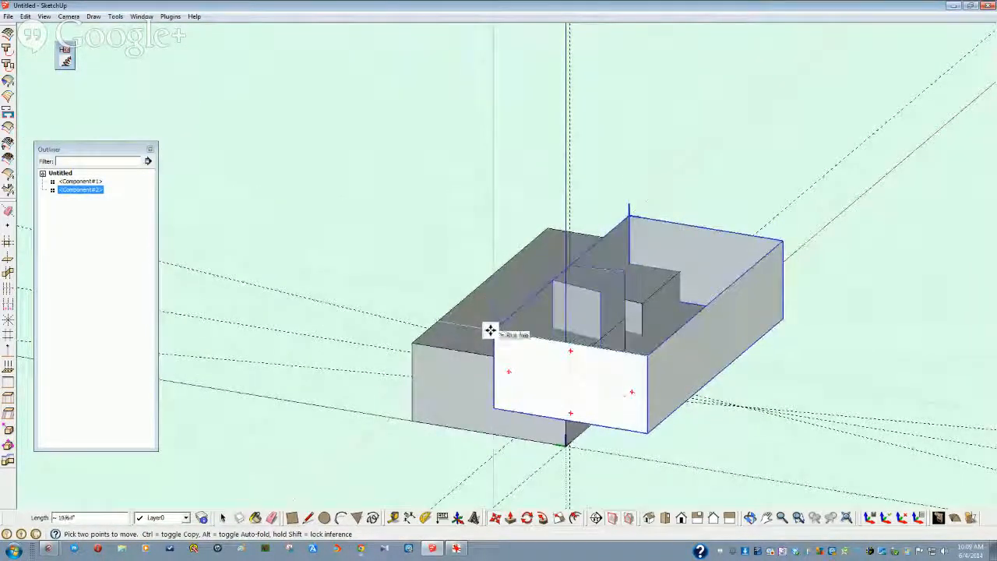
pyautogui.write('.75')
pyautogui.press('Return')
pyautogui.moveTo(491, 330); pyautogui.dragTo(779, 431, button='middle')
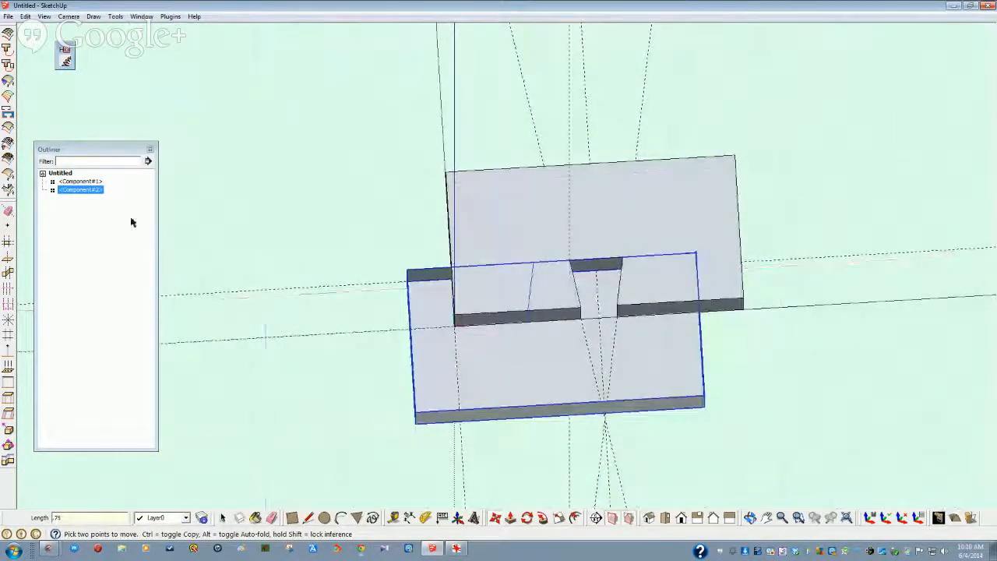
# Step: Select both components and explode them into loose geometry
pyautogui.keyDown('ctrl'); pyautogui.click(87, 181); pyautogui.keyUp('ctrl')
pyautogui.rightClick(87, 181)
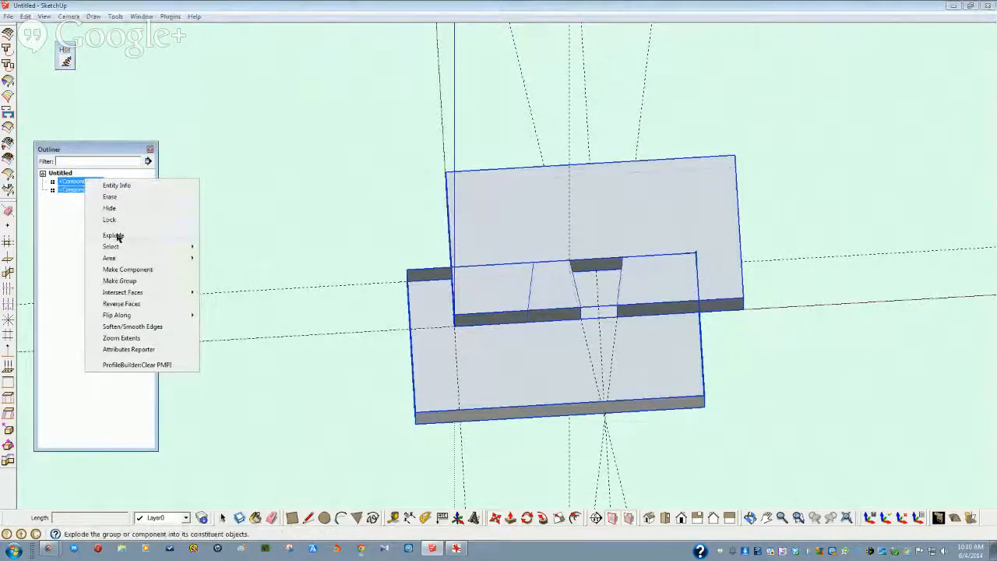
pyautogui.click(115, 234)
pyautogui.press('m')
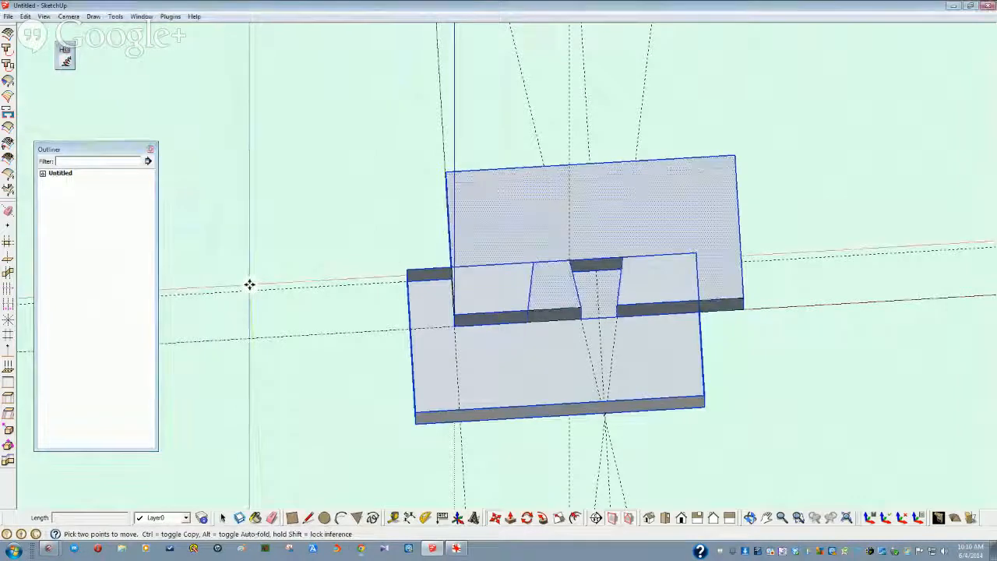
pyautogui.press('space')
# Step: Delete the outer front portion of one block and the outer back portion of the other, away from the joint
pyautogui.moveTo(405, 335); pyautogui.dragTo(474, 427, button='middle')
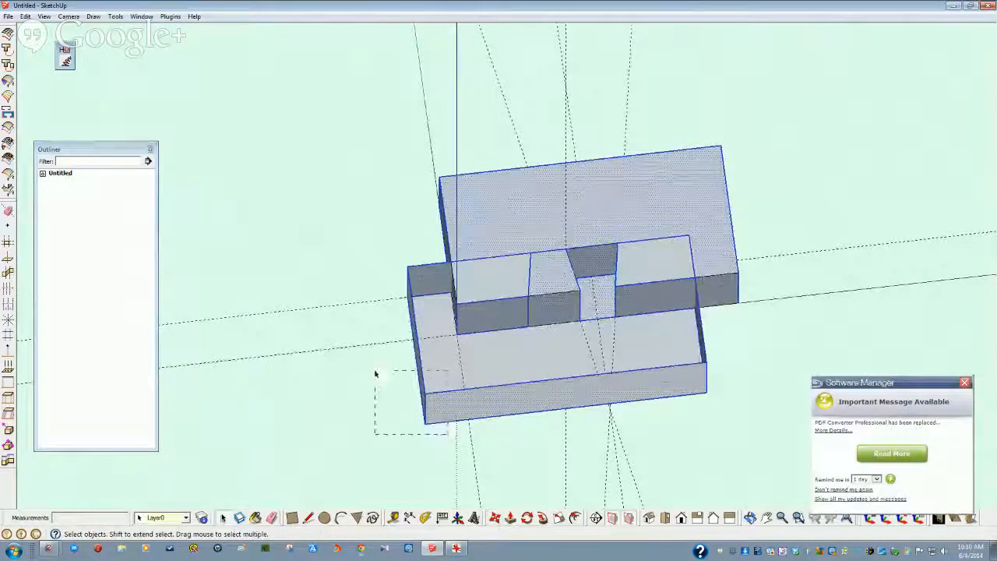
pyautogui.moveTo(375, 374); pyautogui.dragTo(375, 374)
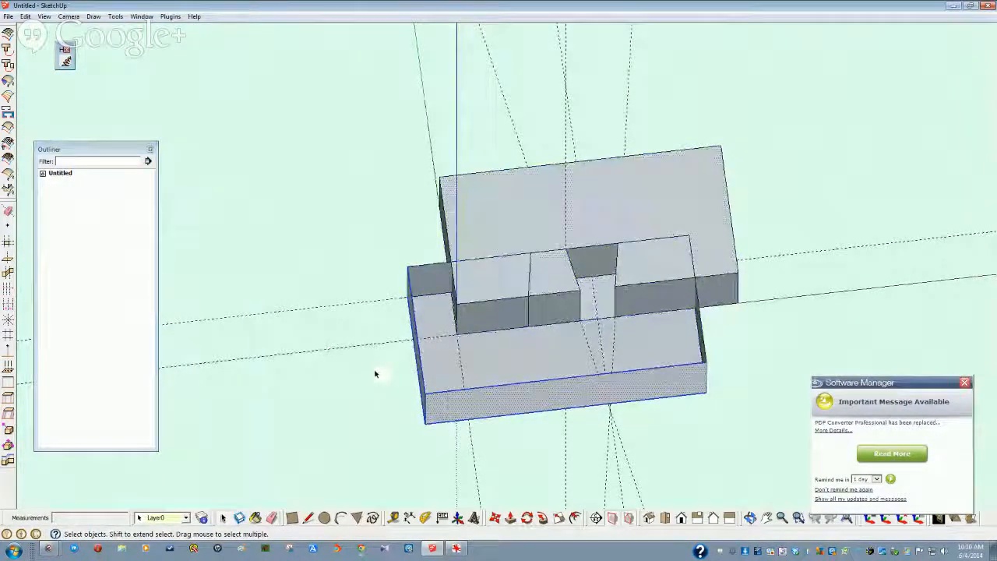
pyautogui.press('Delete')
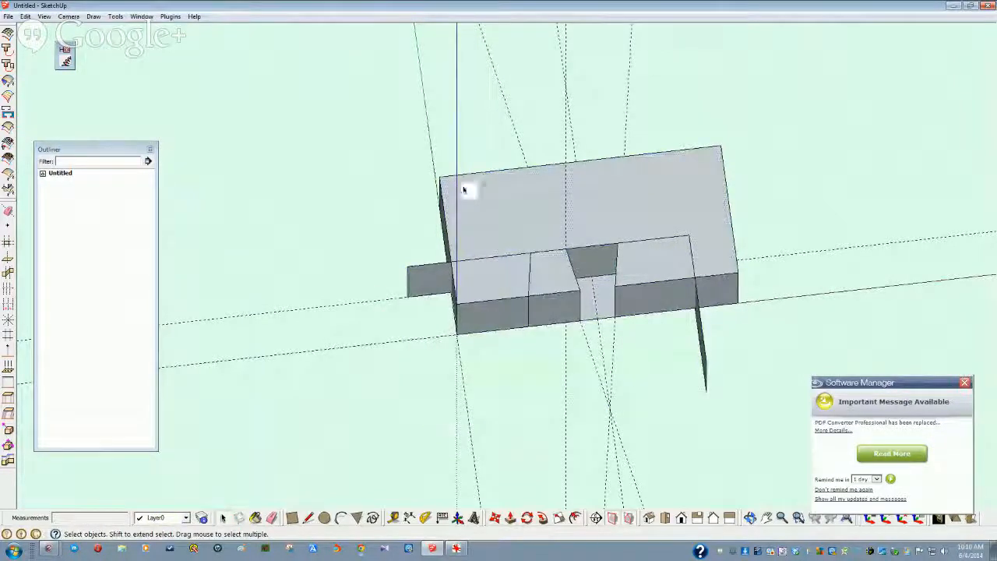
pyautogui.moveTo(404, 153); pyautogui.dragTo(404, 154)
pyautogui.press('Delete')
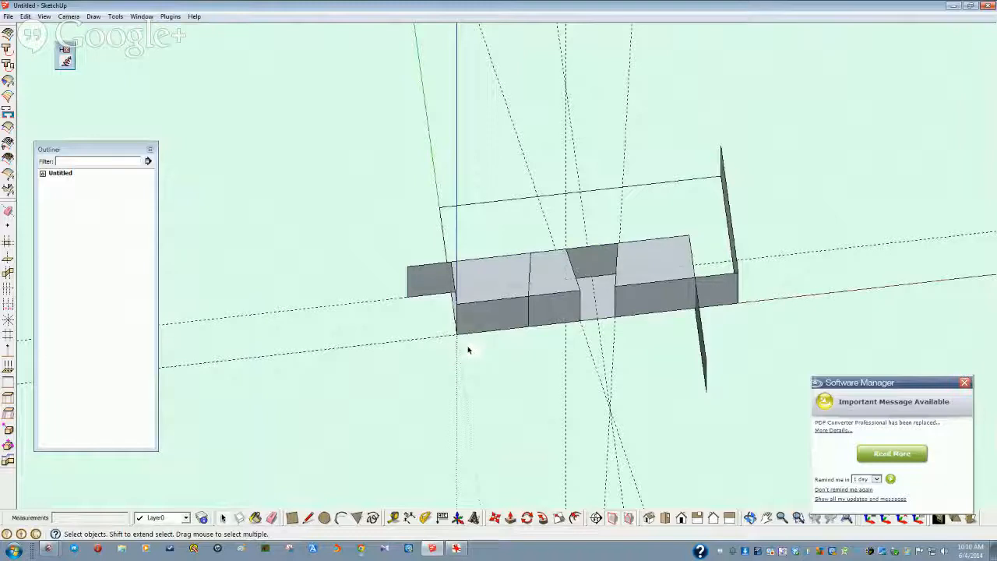
# Step: Delete the leftover faces and edges at both ends of the joint, keeping the central tapered section
pyautogui.moveTo(358, 171); pyautogui.dragTo(359, 170)
pyautogui.press('Delete')
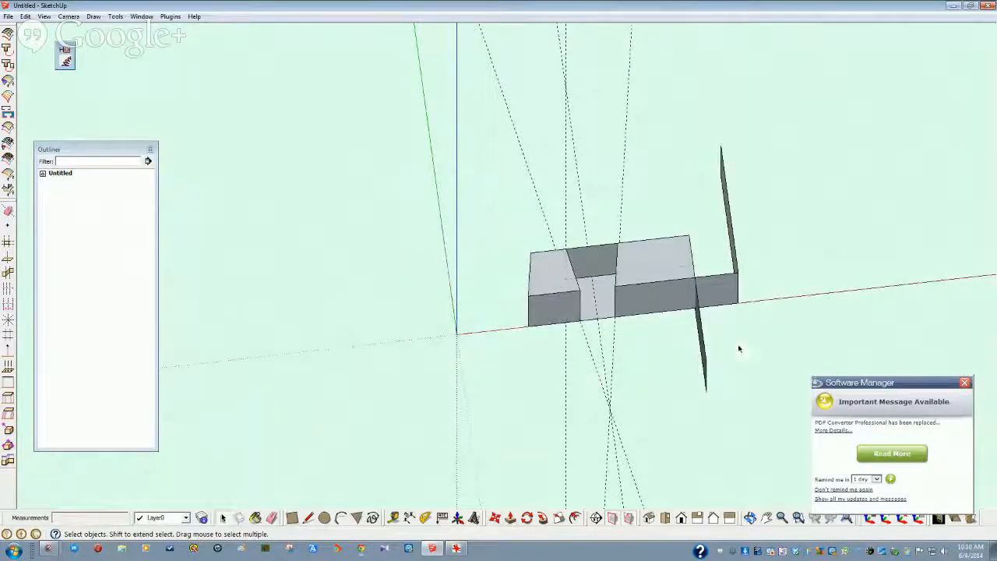
pyautogui.moveTo(662, 168); pyautogui.dragTo(658, 143)
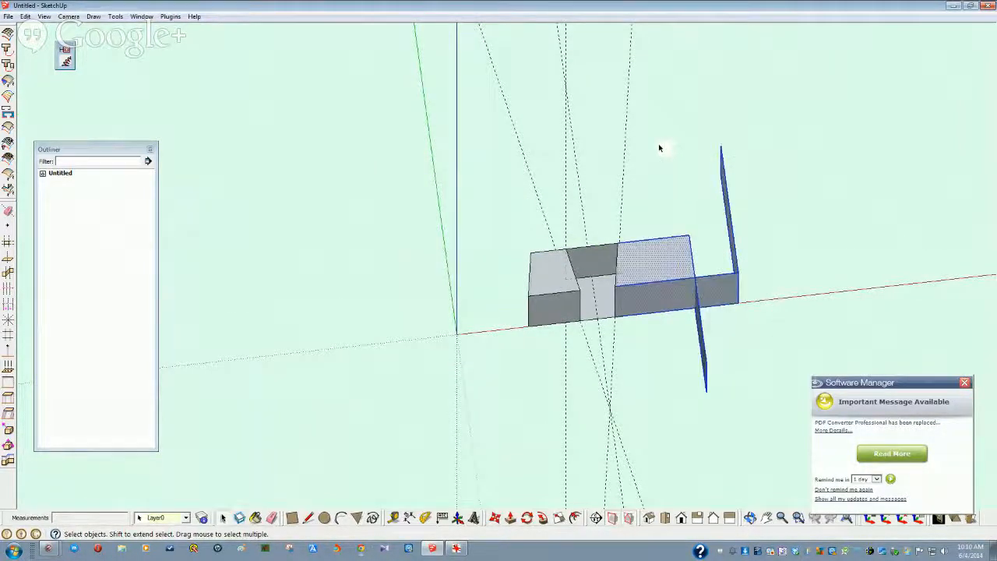
pyautogui.press('Delete')
# Step: Draw a line across the open gap along the lower edge of the joint to close its face
pyautogui.moveTo(617, 321); pyautogui.dragTo(540, 328, button='middle')
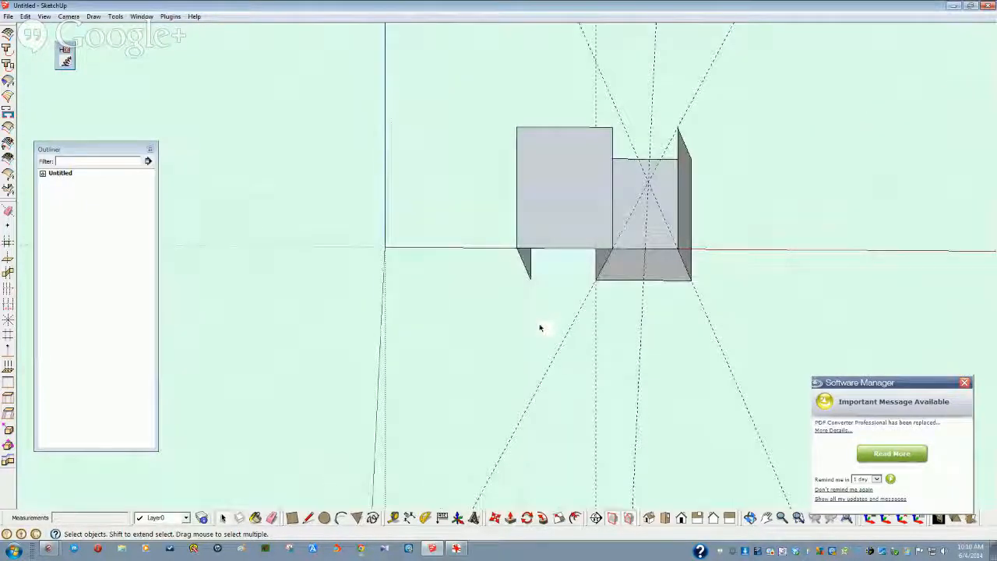
pyautogui.press('l')
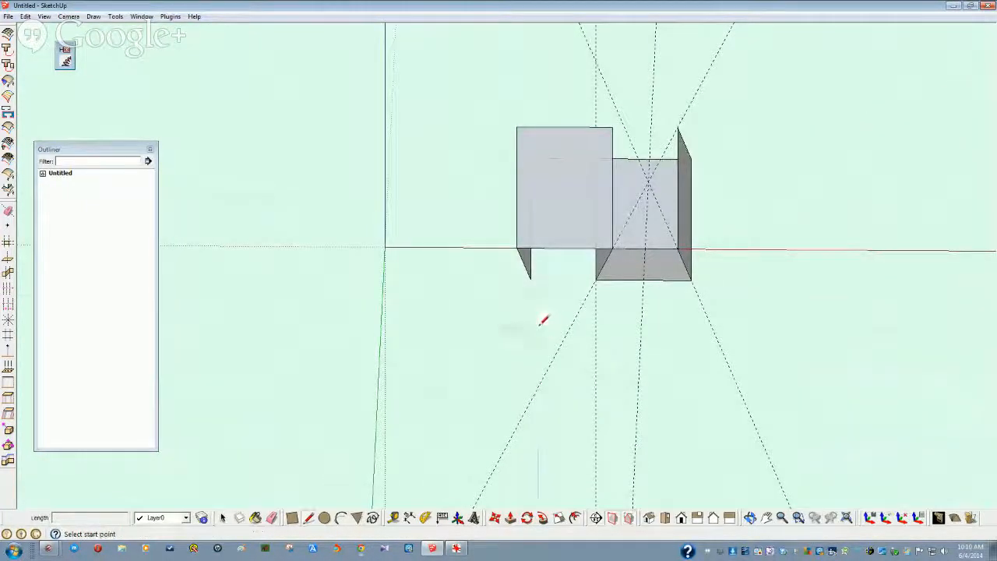
pyautogui.click(530, 278)
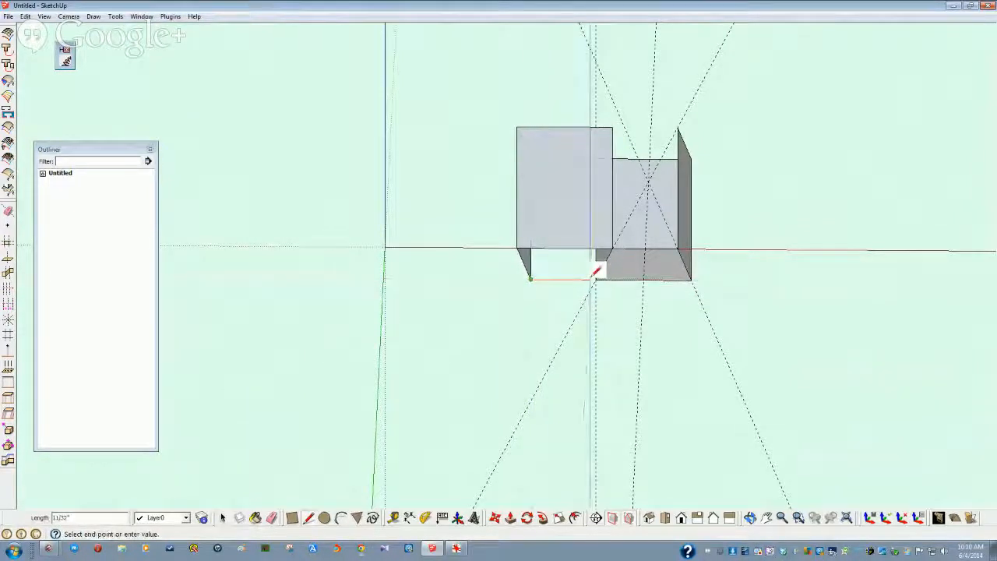
pyautogui.click(599, 274)
pyautogui.moveTo(599, 275); pyautogui.dragTo(597, 291, button='middle')
pyautogui.press('space')
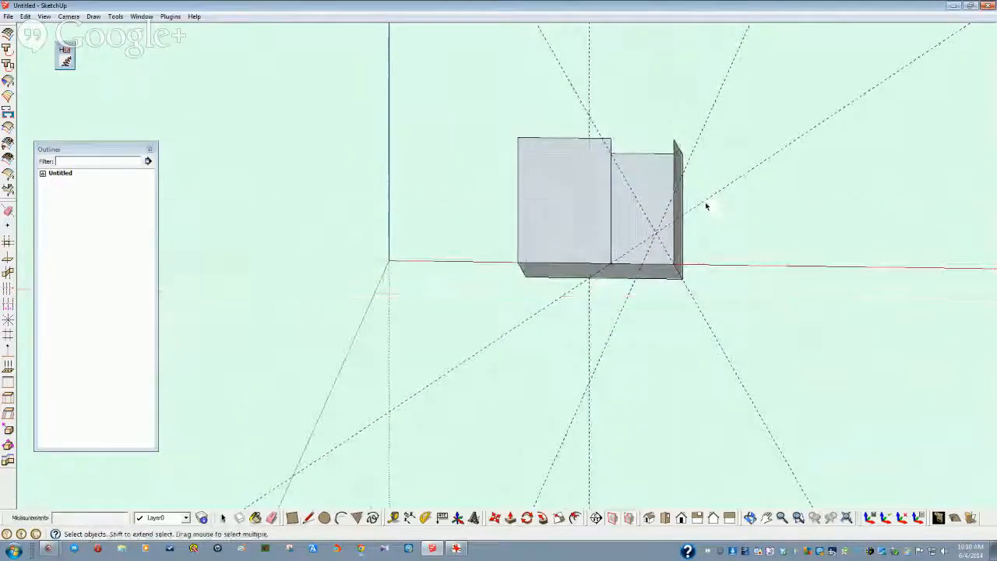
# Step: Delete the remaining joint faces and guides so that only the flat parallelogram formed along the red axis is left
pyautogui.moveTo(680, 205); pyautogui.dragTo(456, 105)
pyautogui.press('Delete')
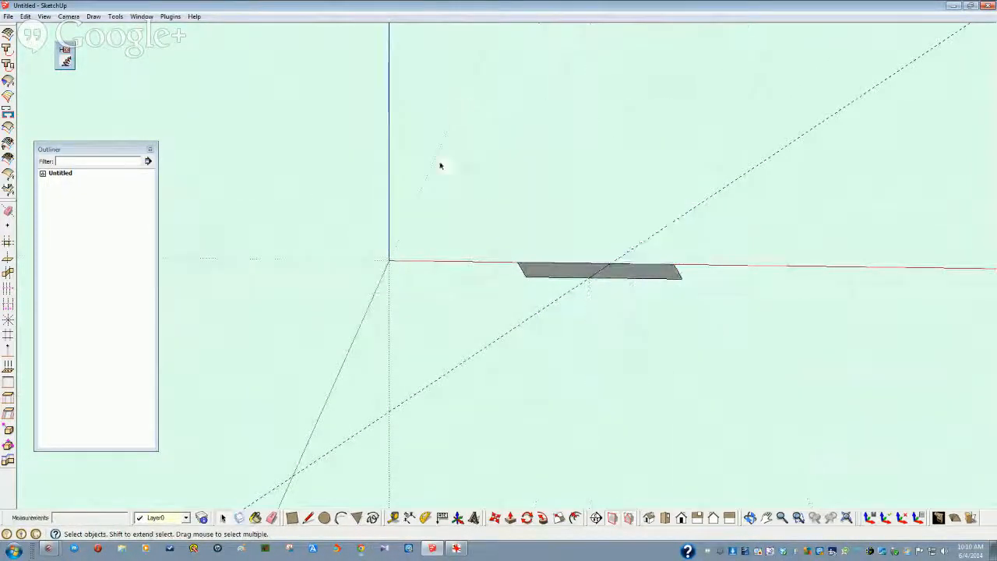
pyautogui.moveTo(571, 269); pyautogui.dragTo(629, 277, button='middle')
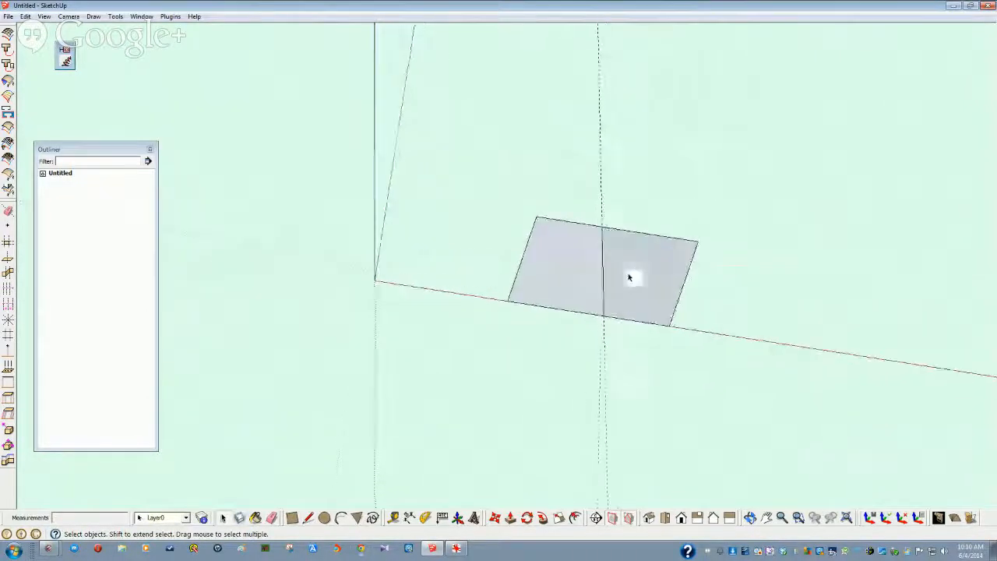
# Step: Inspect the flat parallelogram from the standard side, front, back and top views to check that it lies flat
pyautogui.moveTo(538, 269); pyautogui.dragTo(559, 365, button='middle')
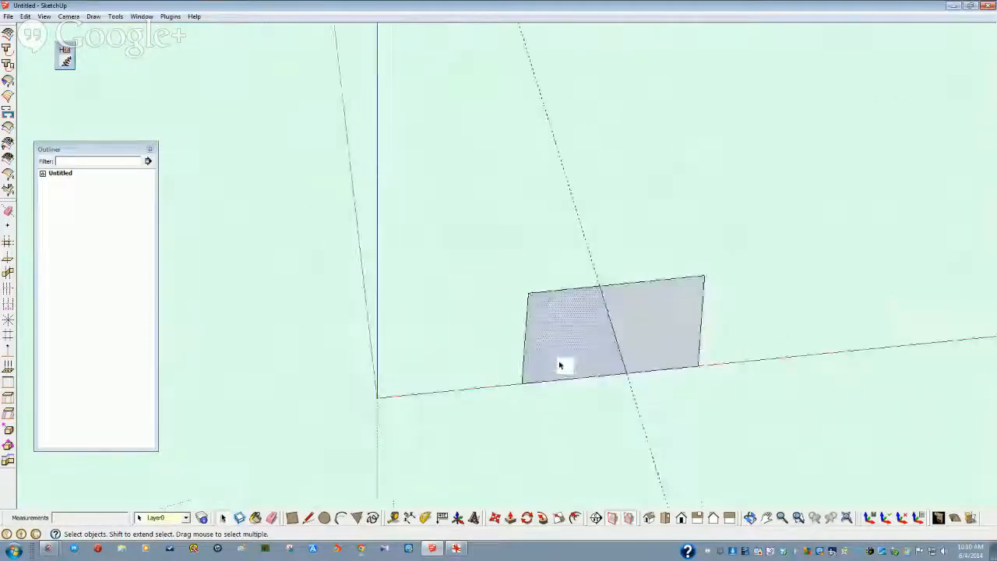
pyautogui.click(698, 519)
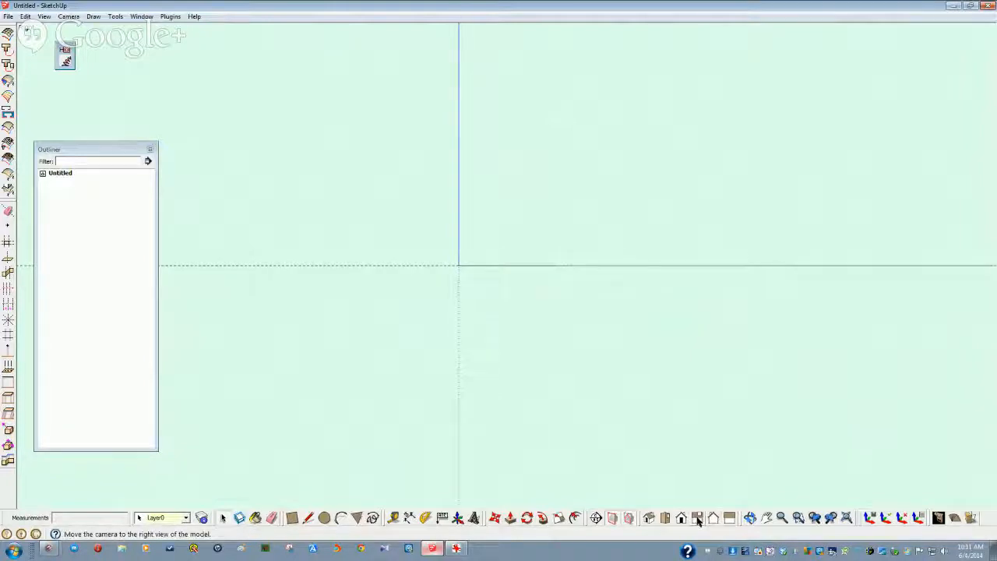
pyautogui.click(684, 519)
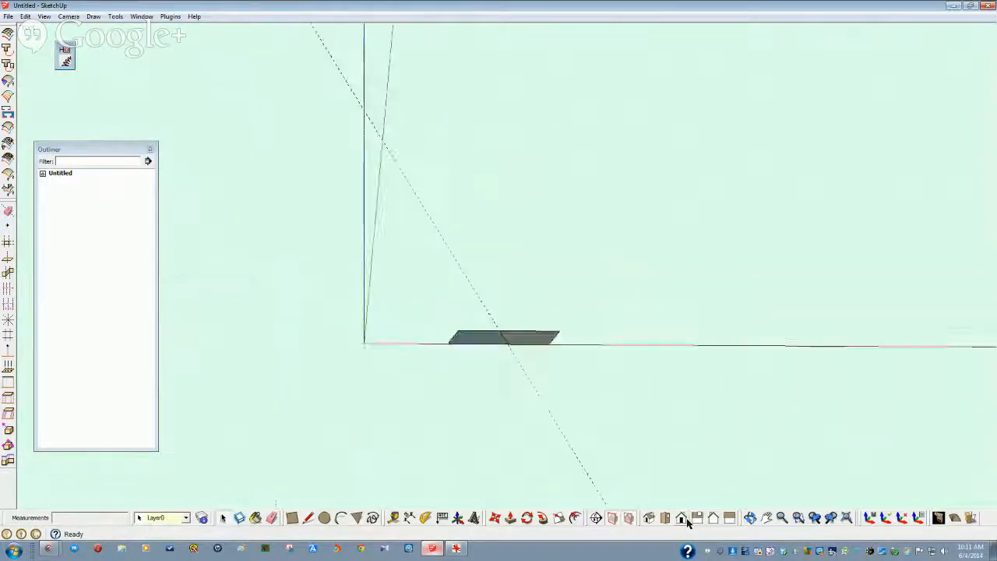
pyautogui.click(713, 519)
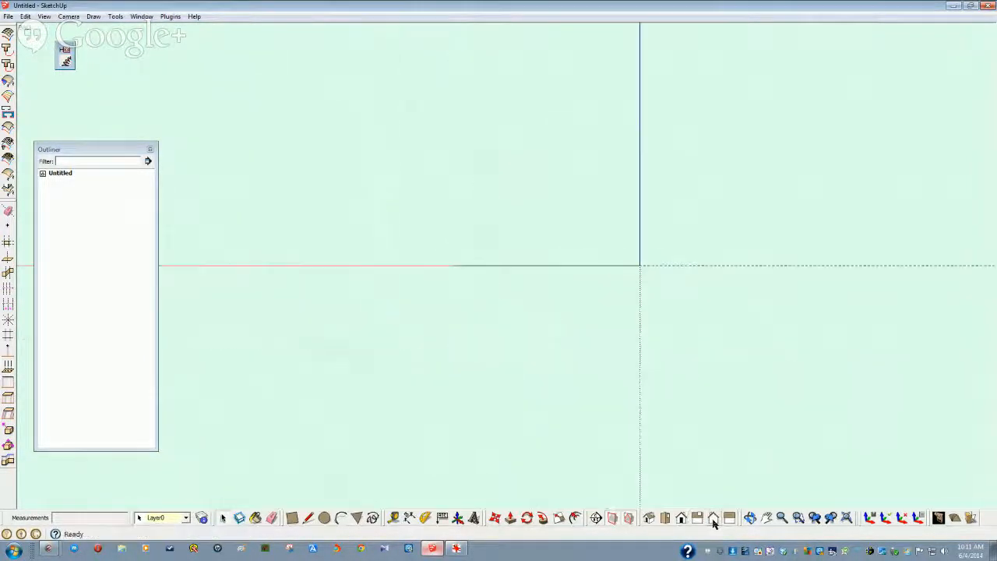
pyautogui.click(731, 520)
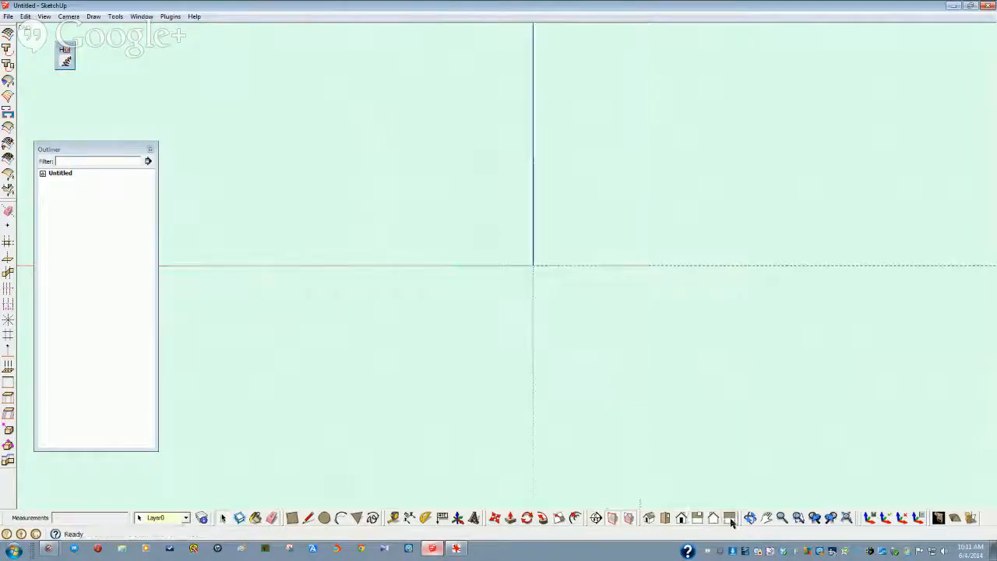
pyautogui.click(667, 519)
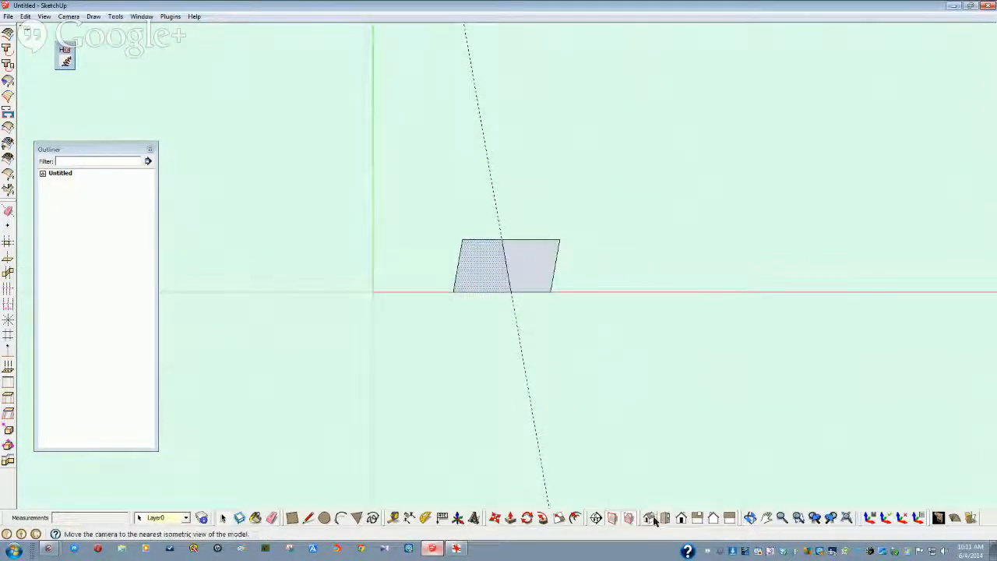
pyautogui.click(663, 519)
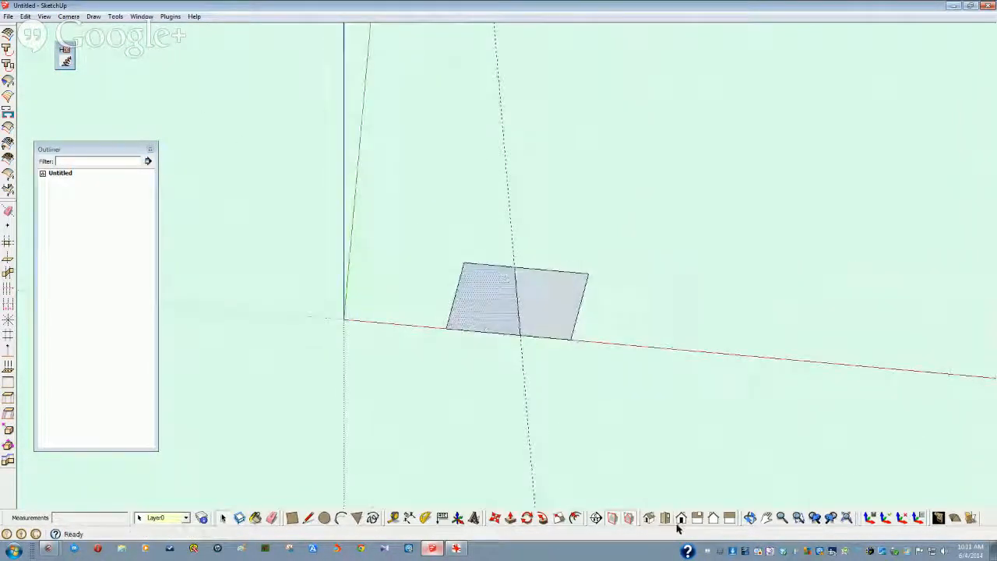
pyautogui.moveTo(488, 349); pyautogui.dragTo(498, 433, button='middle')
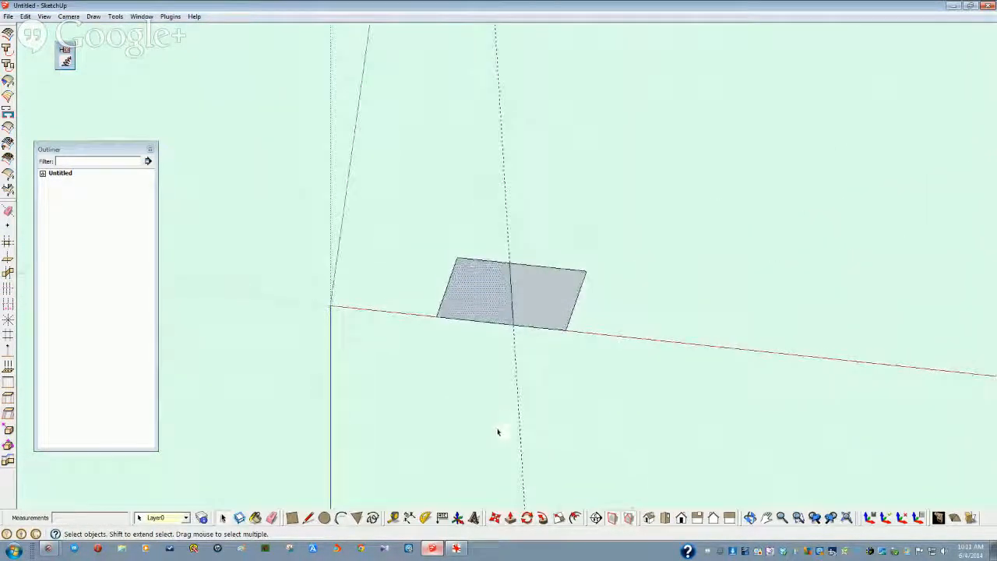
# Step: Undo the last deletions to restore the joint blocks, and delete everything above the flat base parallelogram again
pyautogui.hotkey('ctrl', 'z')
pyautogui.hotkey('ctrl', 'z')
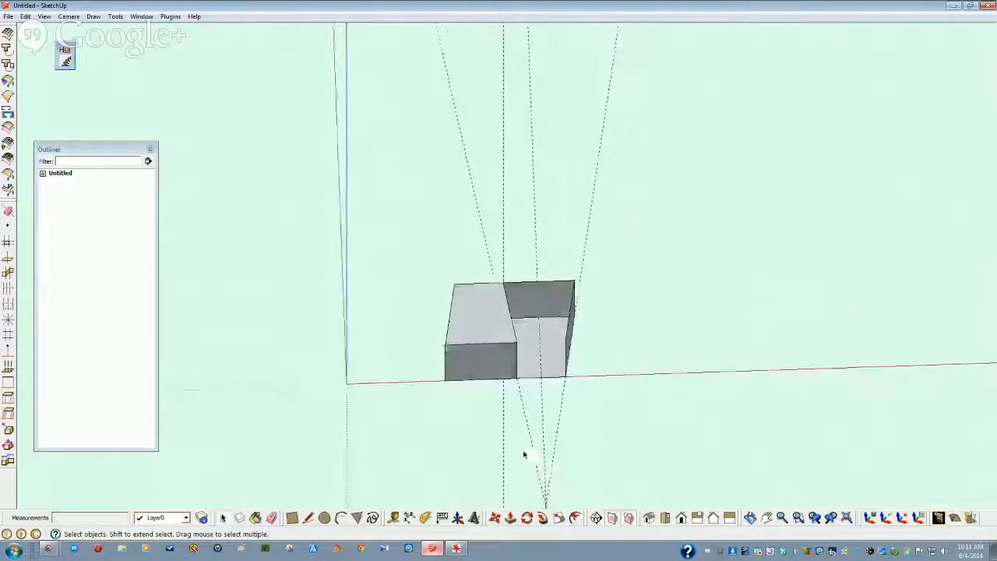
pyautogui.moveTo(605, 339); pyautogui.dragTo(397, 255)
pyautogui.press('Delete')
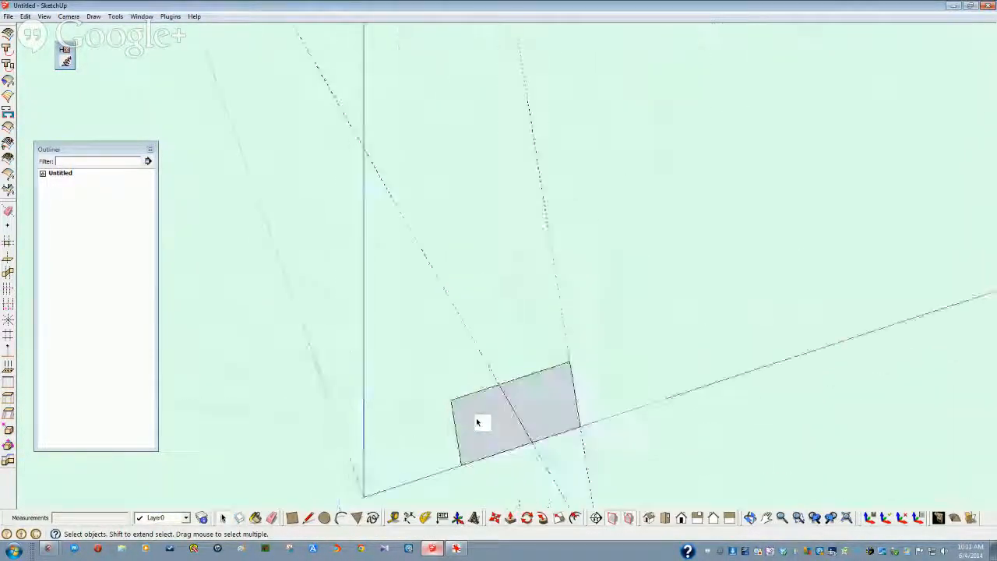
pyautogui.moveTo(469, 442); pyautogui.dragTo(470, 453, button='middle')
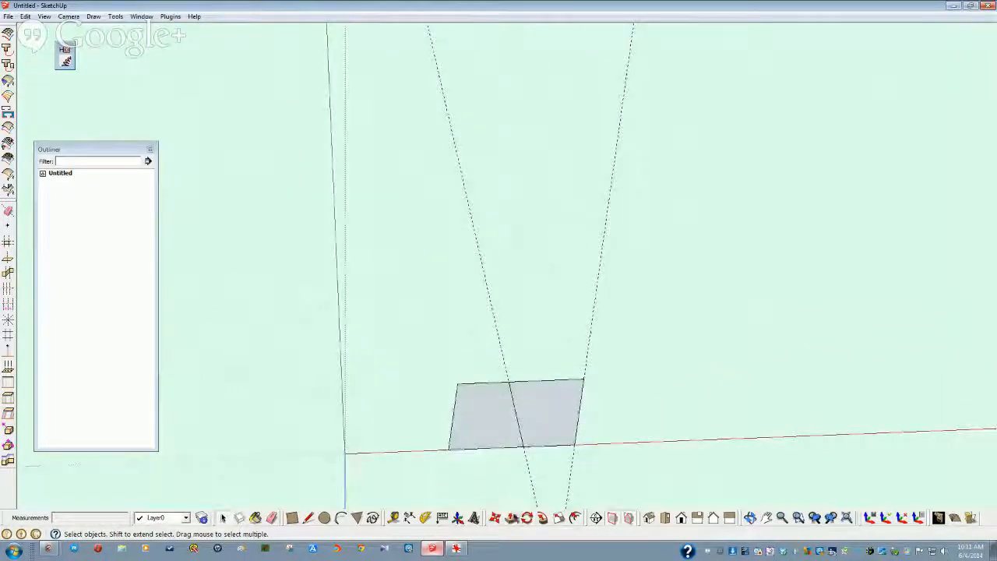
pyautogui.click(663, 520)
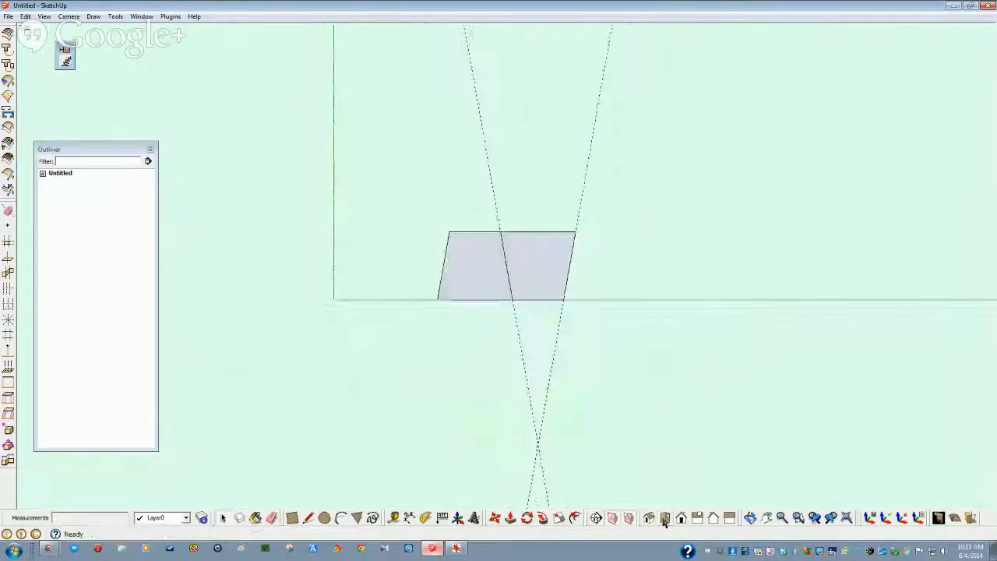
pyautogui.click(427, 520)
pyautogui.click(437, 299)
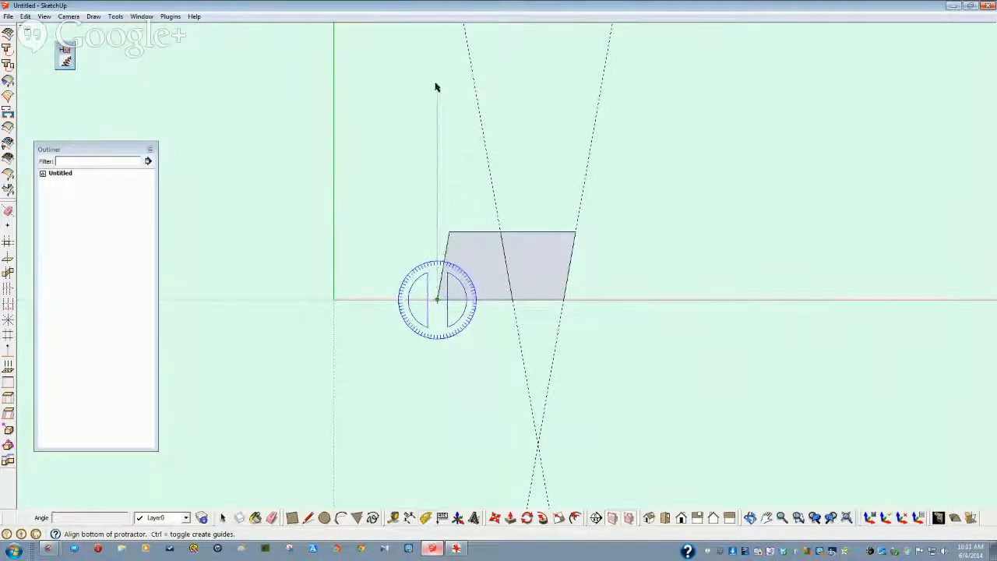
pyautogui.press('space')
# Step: Delete the remaining angled guides and move the whole parallelogram along the red axis so its lower corner sits on the origin
pyautogui.moveTo(606, 145); pyautogui.dragTo(562, 127)
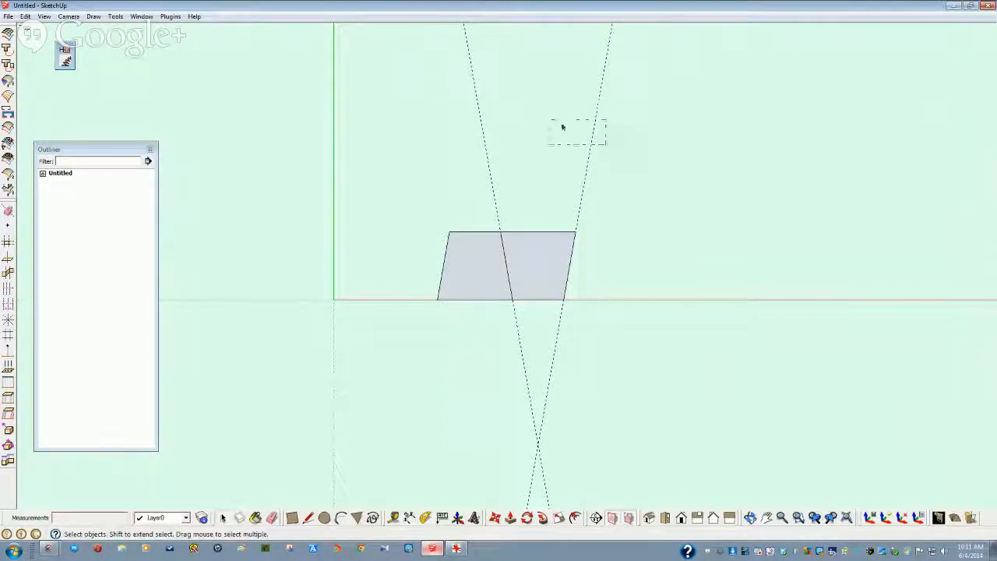
pyautogui.press('Delete')
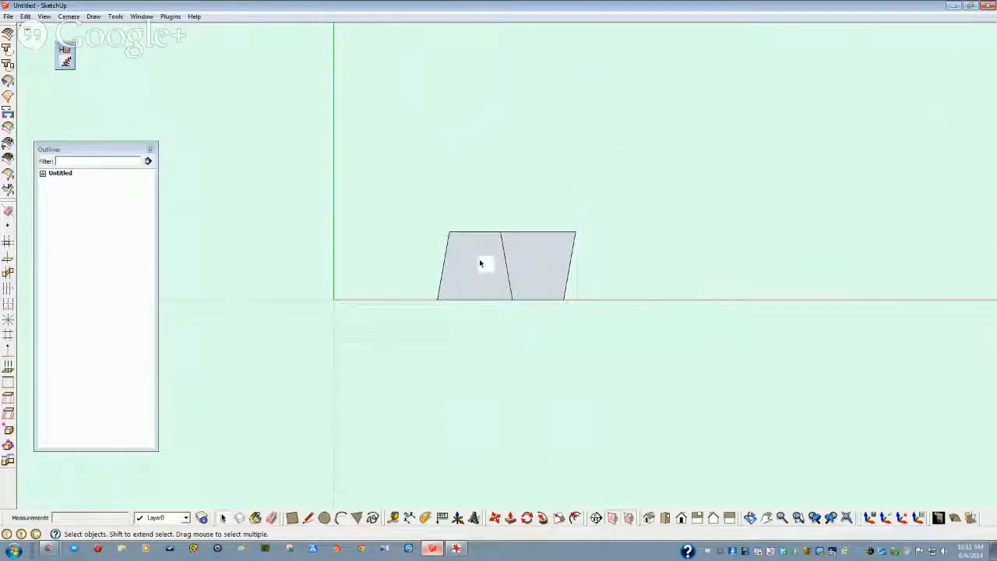
pyautogui.moveTo(630, 344); pyautogui.dragTo(396, 185)
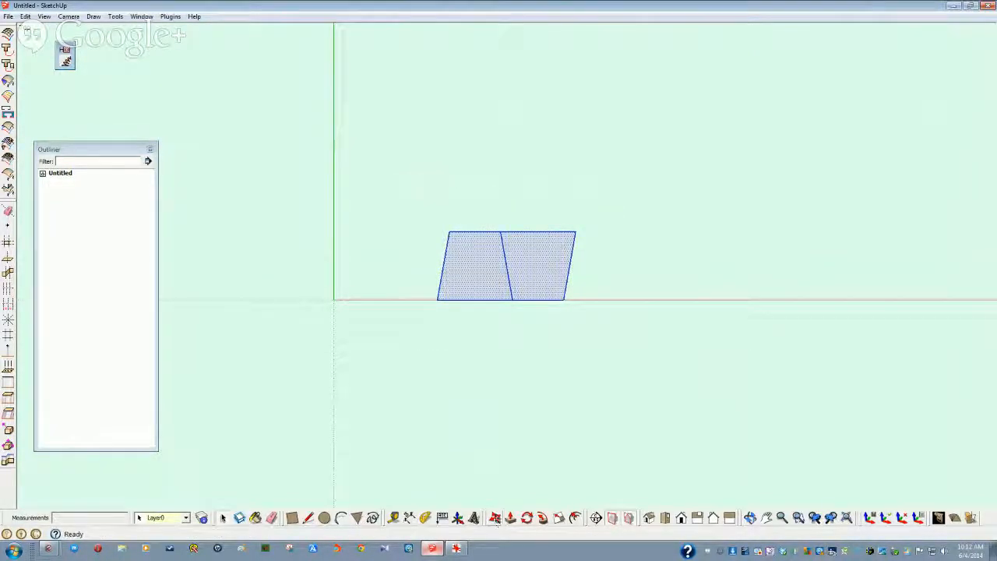
pyautogui.click(495, 520)
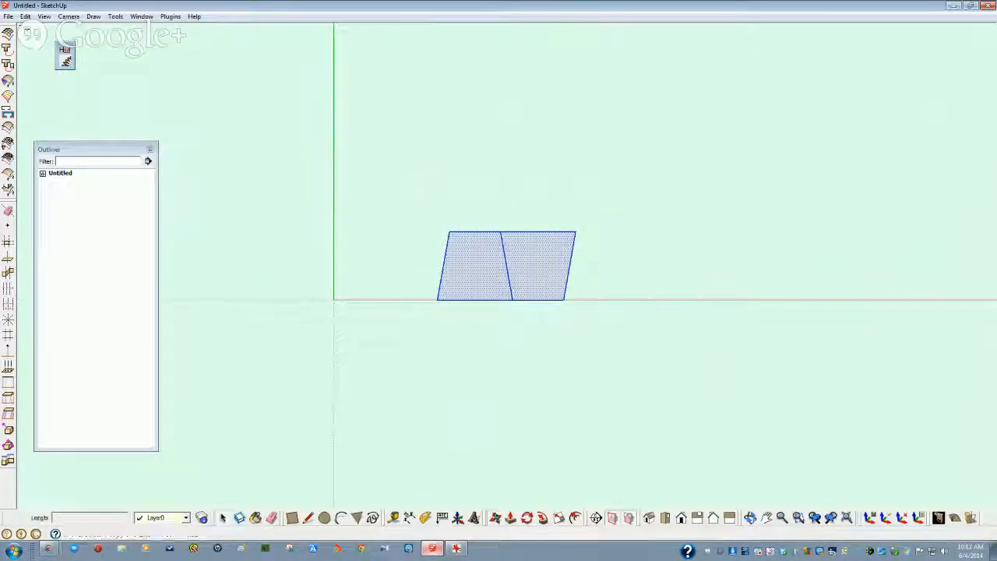
pyautogui.click(439, 300)
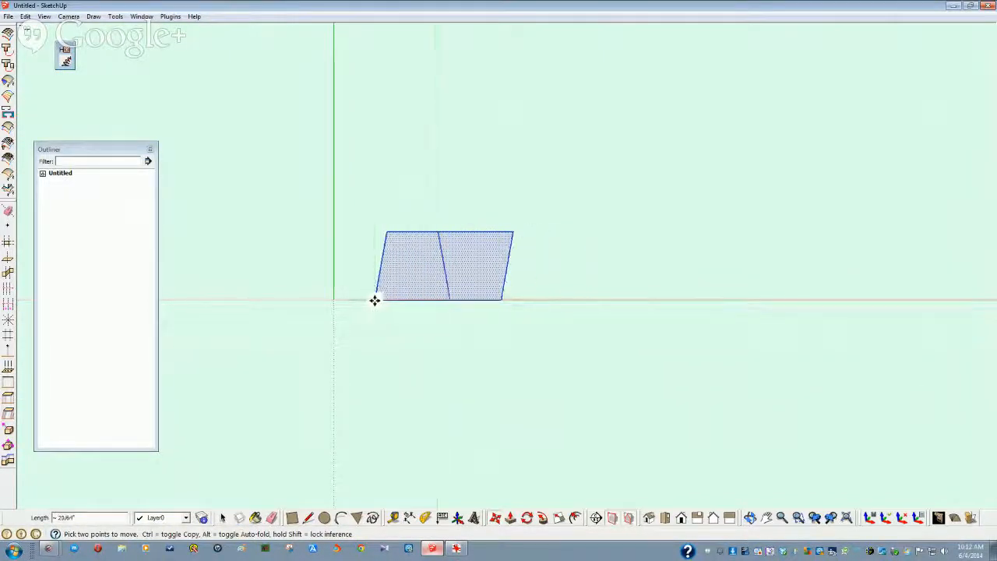
pyautogui.click(335, 300)
pyautogui.press('space')
pyautogui.click(405, 416)
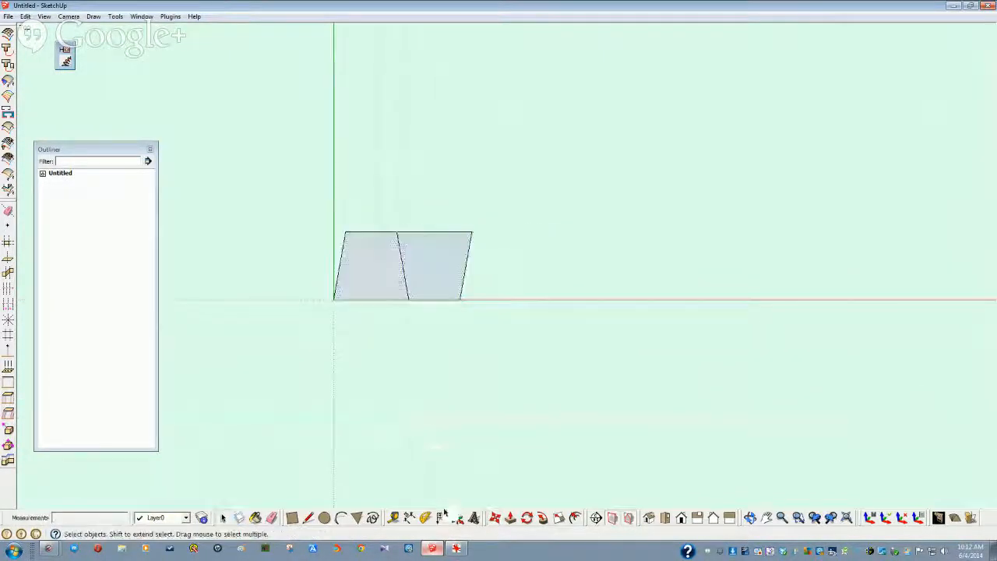
# Step: Start saving the model under a new name, choosing the Baw comps folder inside sketchup8 on the Toshiba Canvio Hard Drive (F:)
pyautogui.moveTo(421, 437); pyautogui.dragTo(391, 466, button='middle')
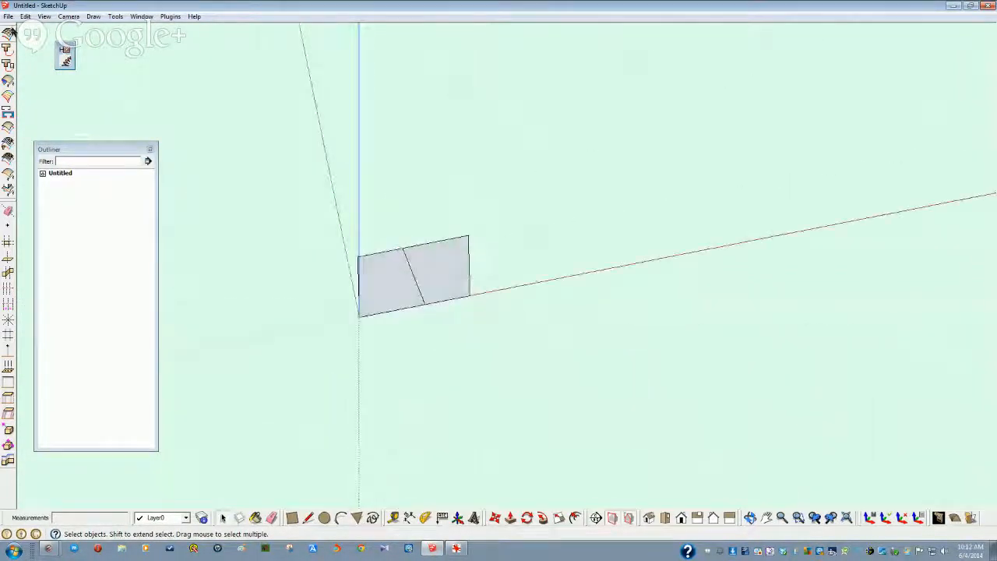
pyautogui.click(8, 17)
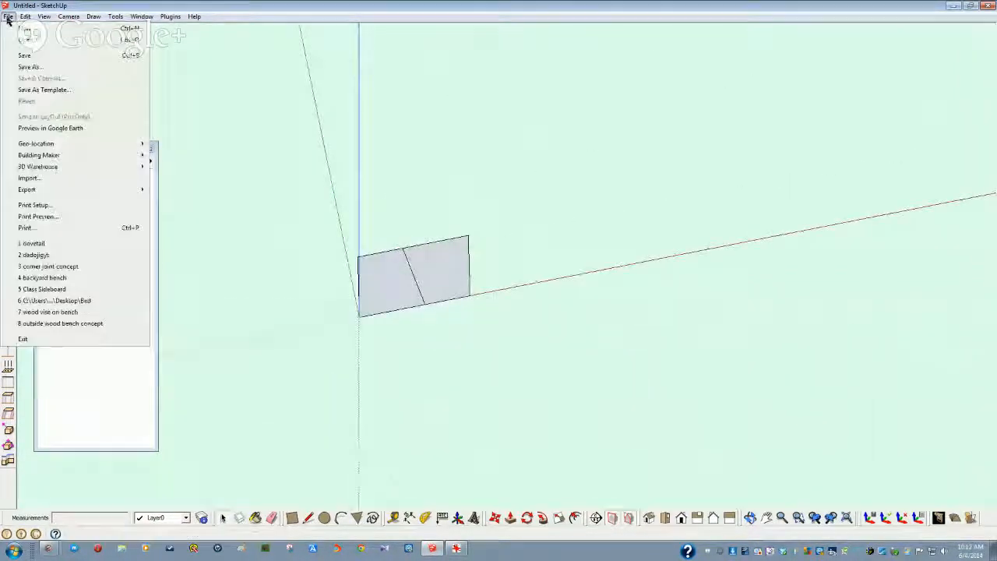
pyautogui.click(30, 68)
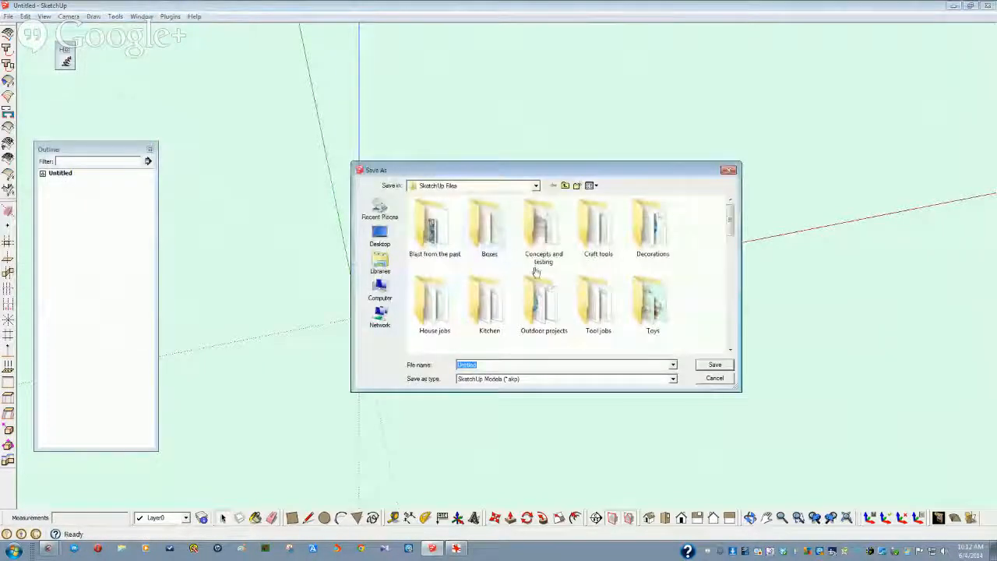
pyautogui.click(566, 187)
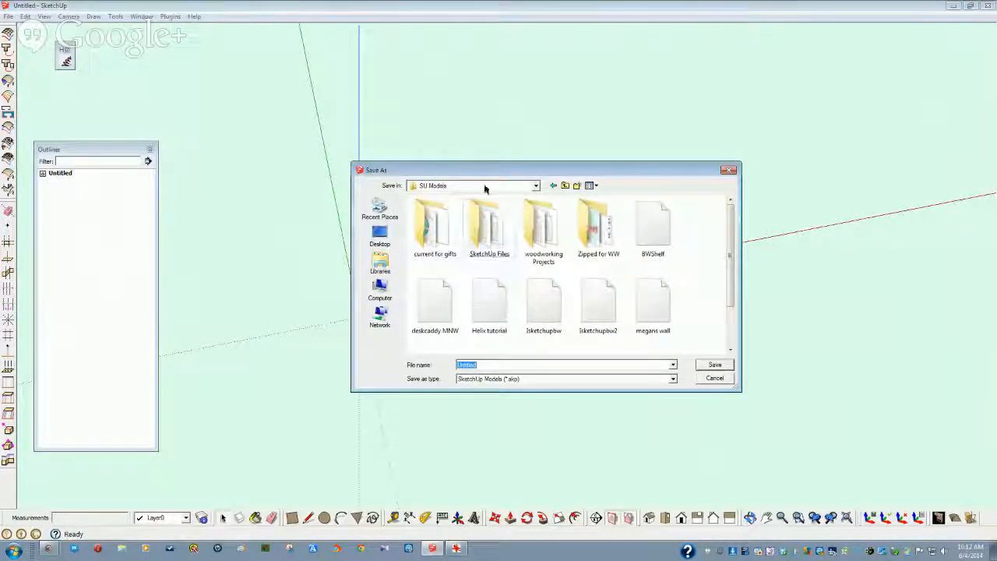
pyautogui.click(537, 187)
pyautogui.scroll(1, 504, 201)
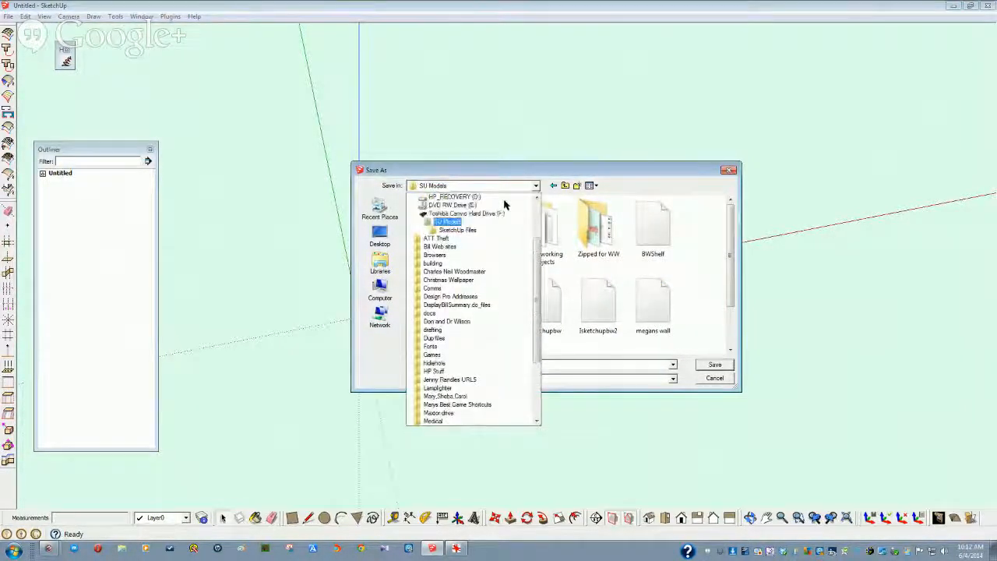
pyautogui.scroll(1, 503, 203)
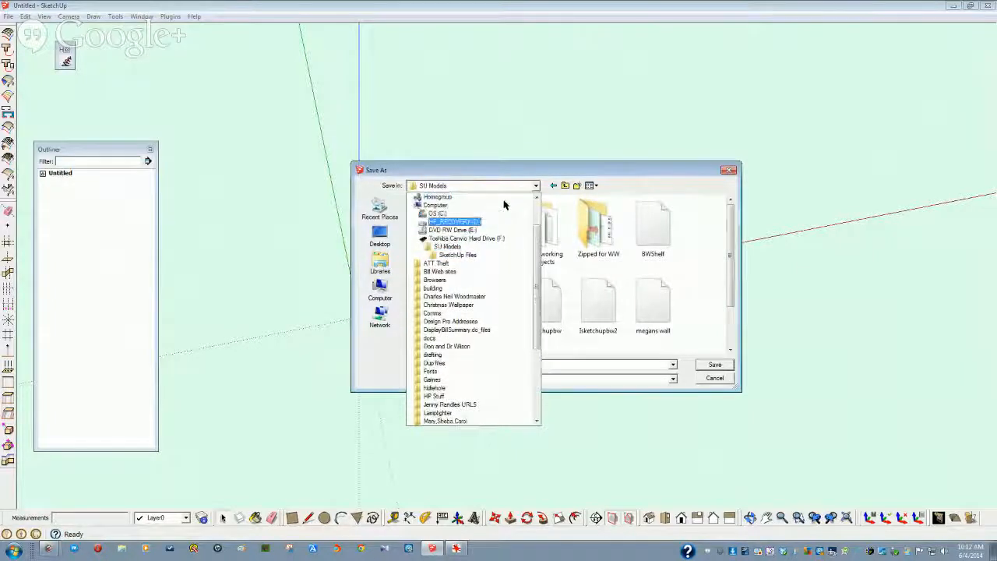
pyautogui.click(452, 239)
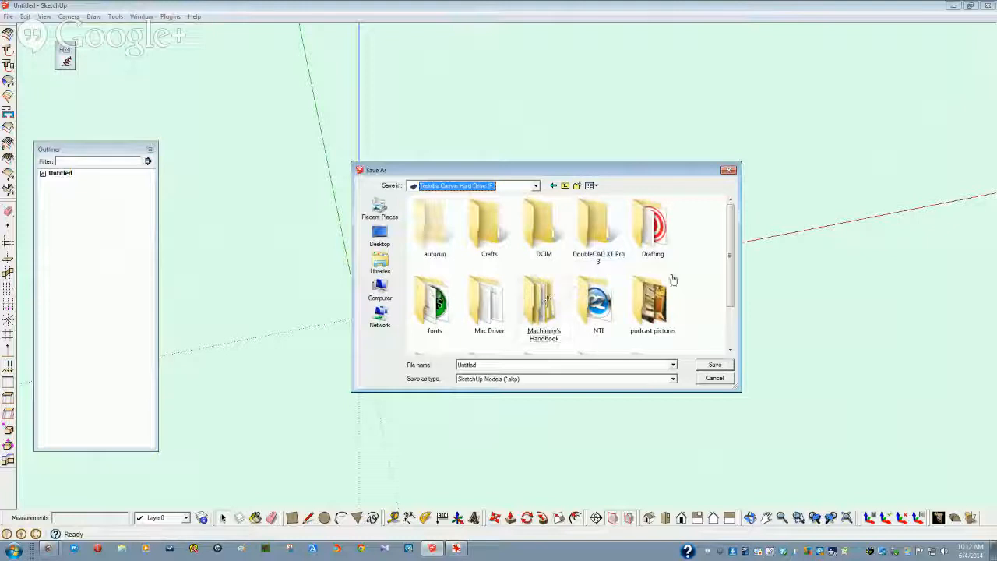
pyautogui.scroll(-1, 637, 298)
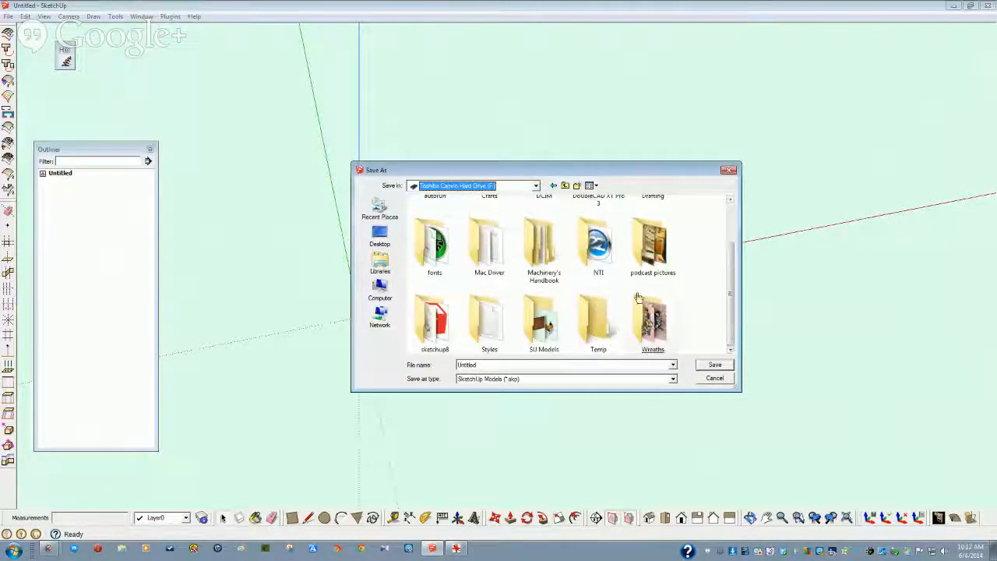
pyautogui.doubleClick(450, 326)
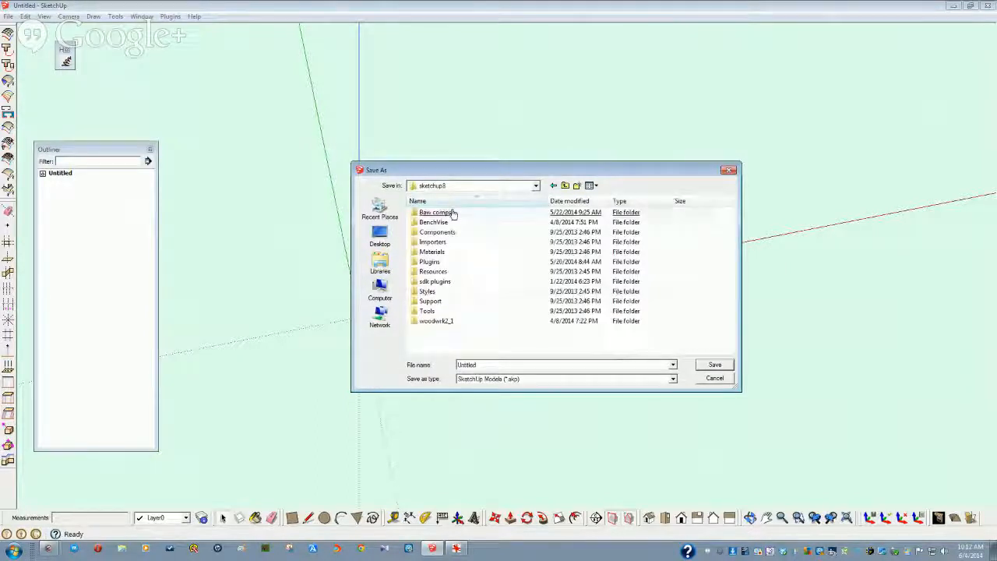
pyautogui.doubleClick(452, 212)
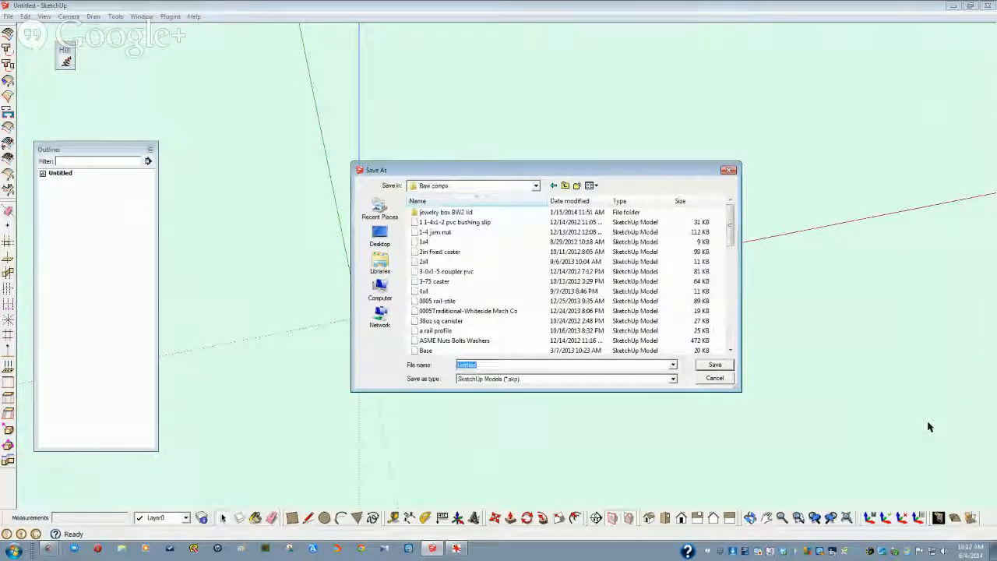
# Step: Name the model file Dovetail and save it
pyautogui.write('Do')
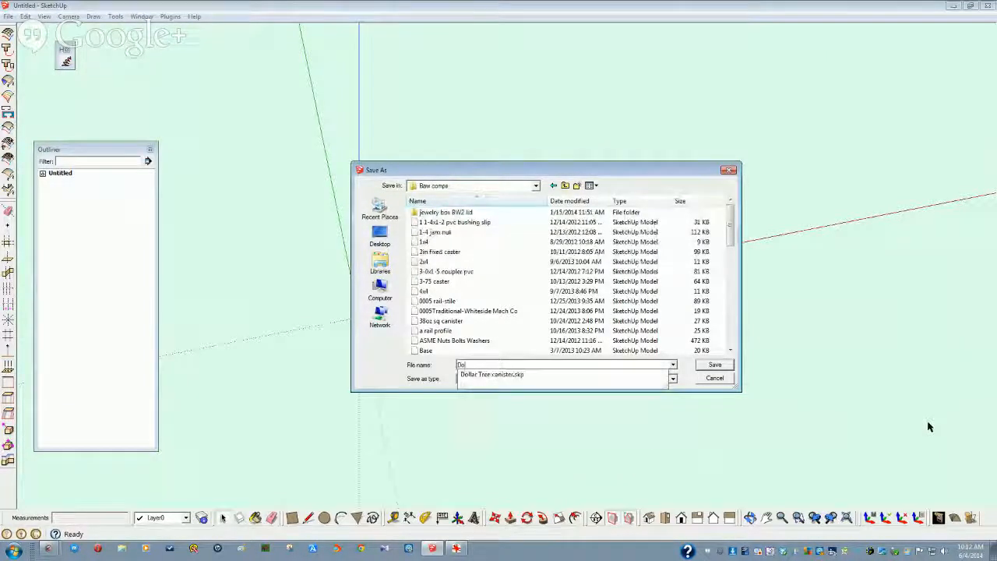
pyautogui.write('welail')
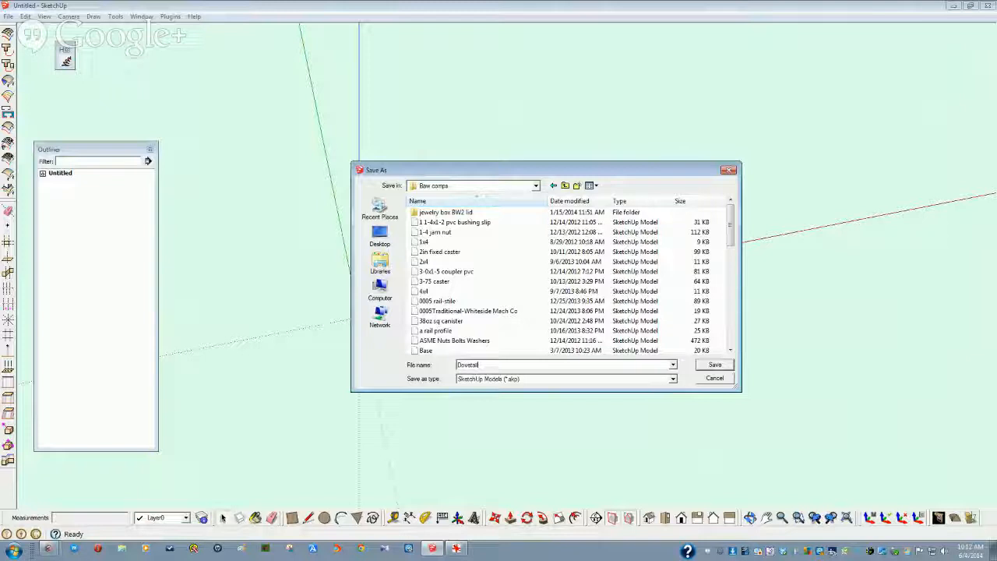
pyautogui.click(715, 365)
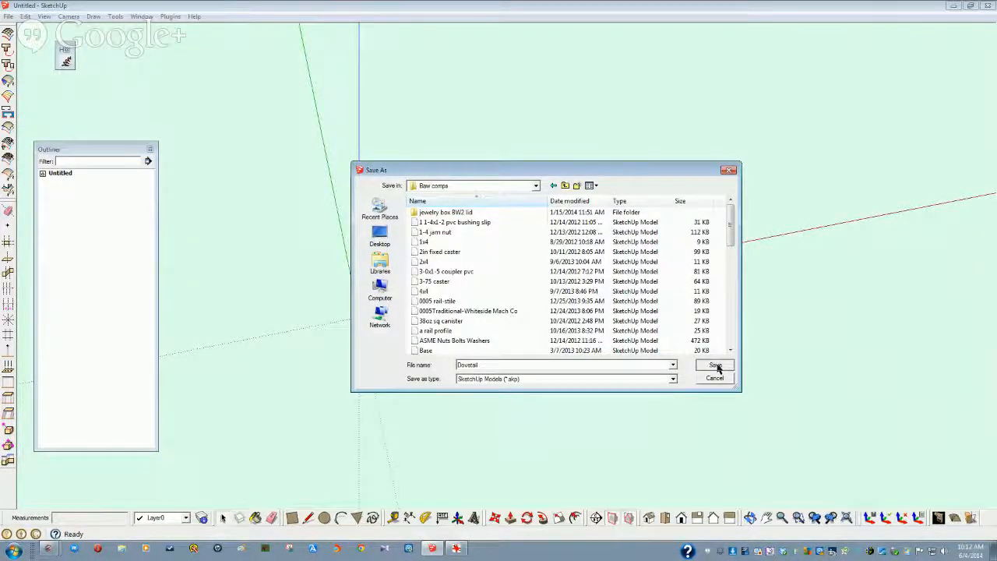
# Step: Start a new, empty model file
pyautogui.scroll(-3, 382, 323)
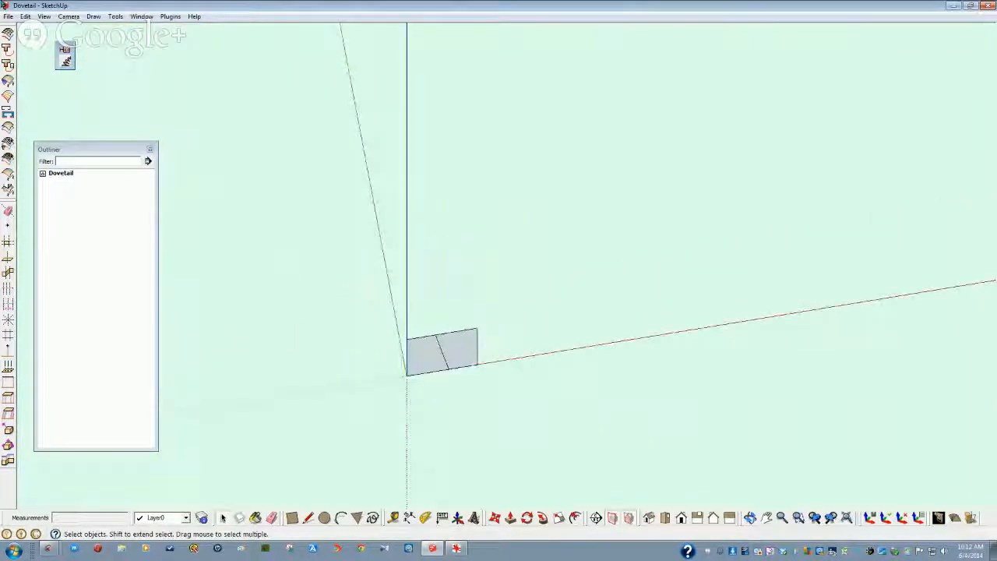
pyautogui.click(7, 17)
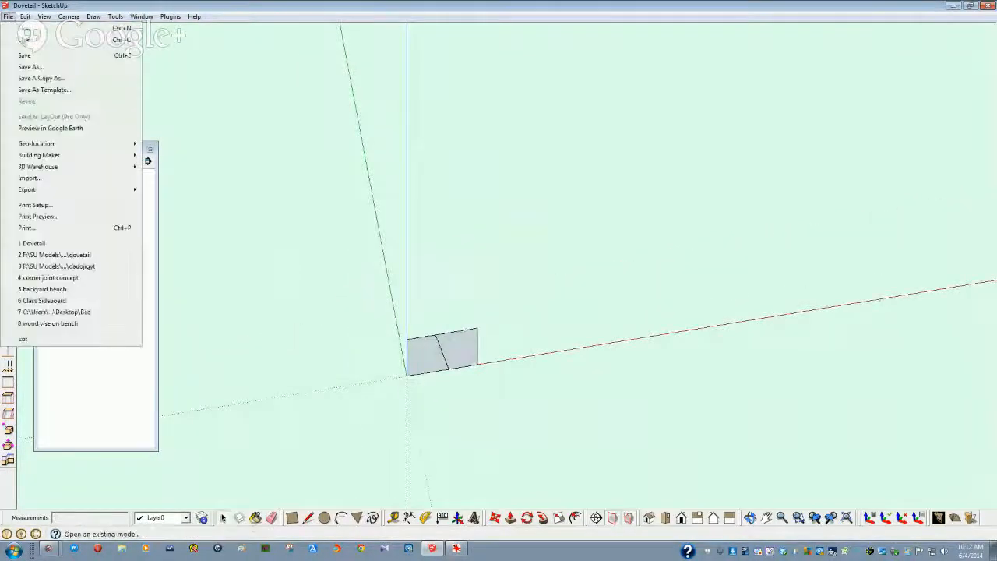
pyautogui.click(26, 31)
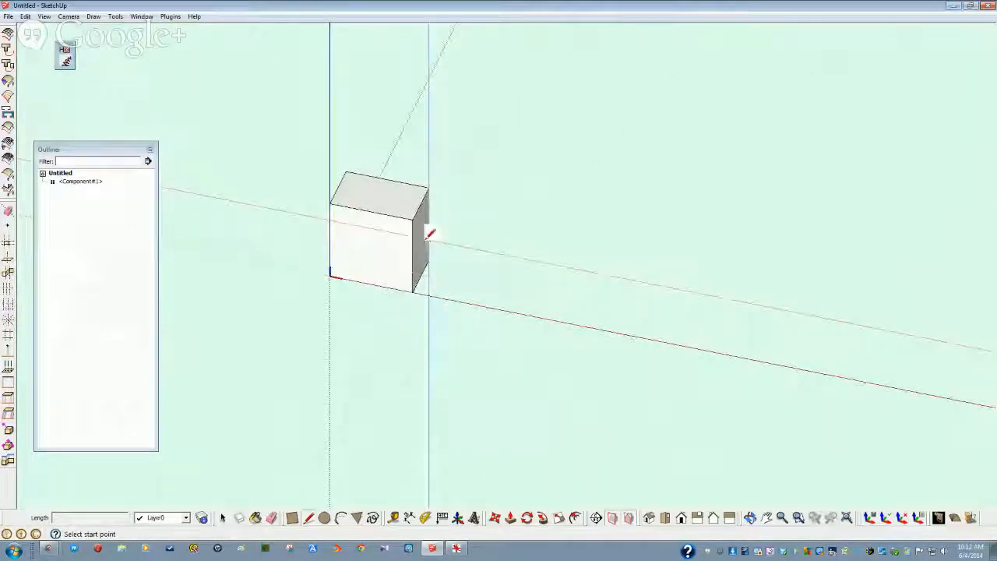
# Step: Copy the box component along the red axis, leaving a small gap between the two blocks
pyautogui.press('space')
pyautogui.click(392, 234)
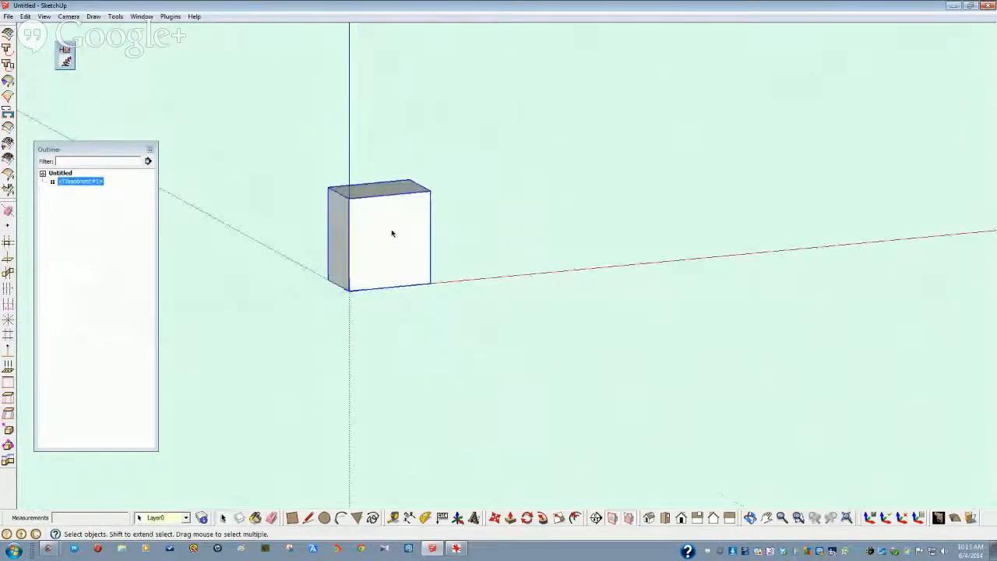
pyautogui.moveTo(377, 233); pyautogui.dragTo(376, 263, button='middle')
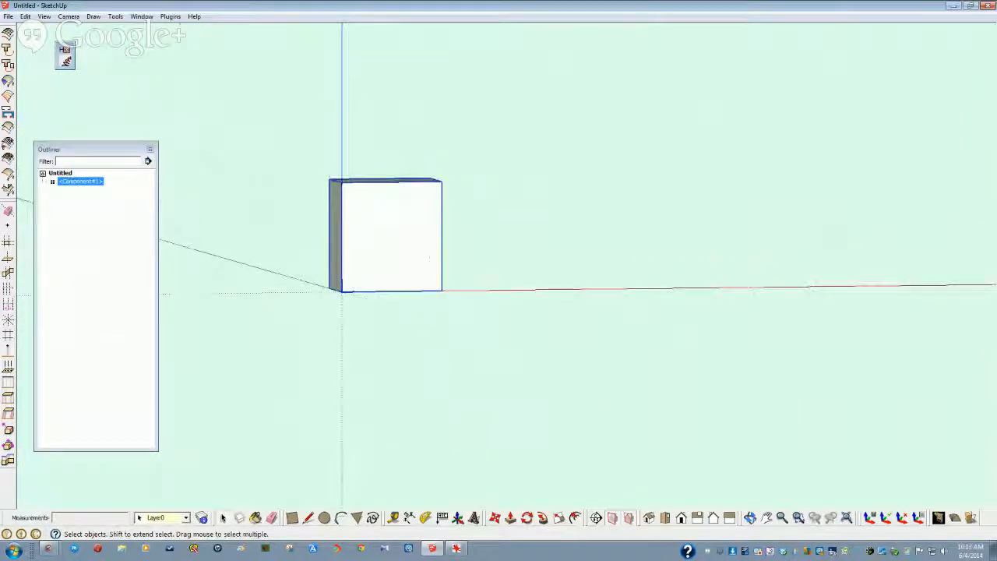
pyautogui.click(495, 518)
pyautogui.click(340, 292)
pyautogui.press('ctrl')
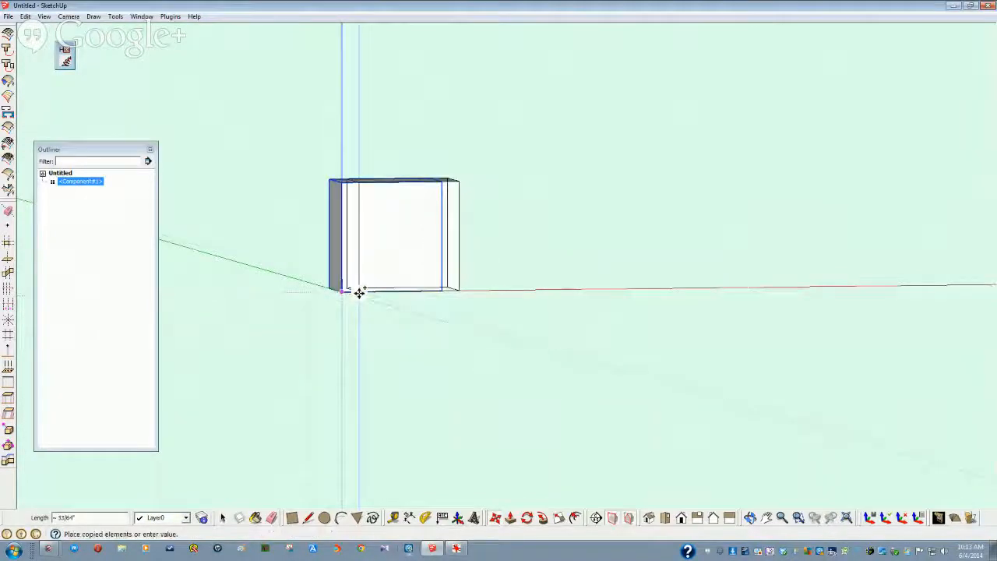
pyautogui.click(465, 291)
pyautogui.press('space')
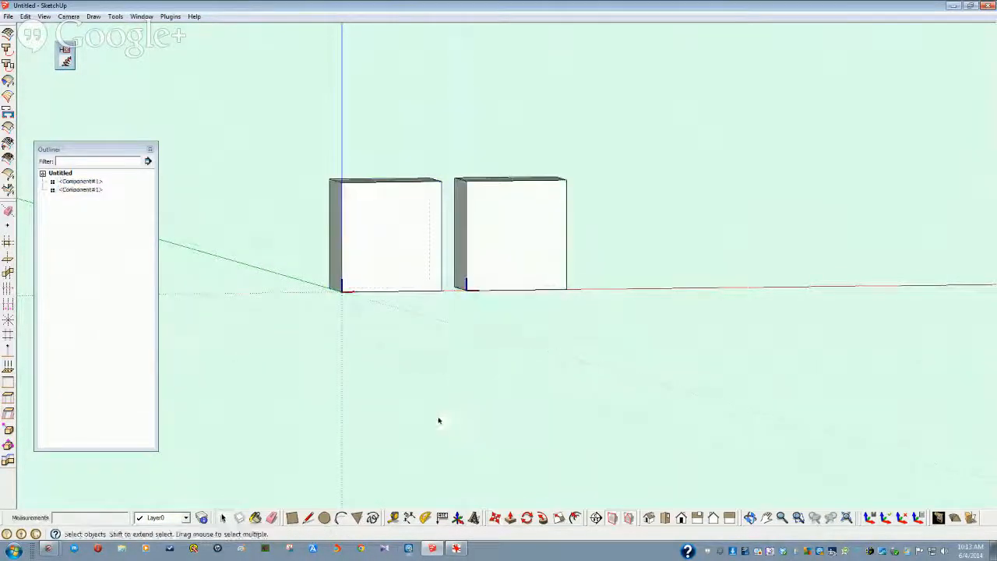
# Step: Place guides along the first block's top front edge and lengthwise through the middle of its top face
pyautogui.moveTo(438, 418); pyautogui.dragTo(345, 354, button='middle')
pyautogui.click(383, 349)
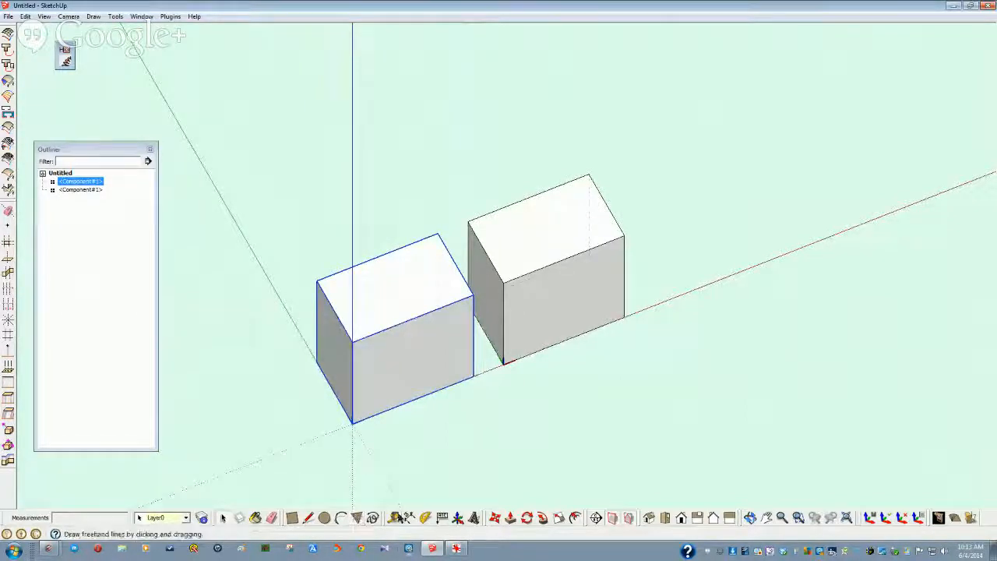
pyautogui.click(396, 519)
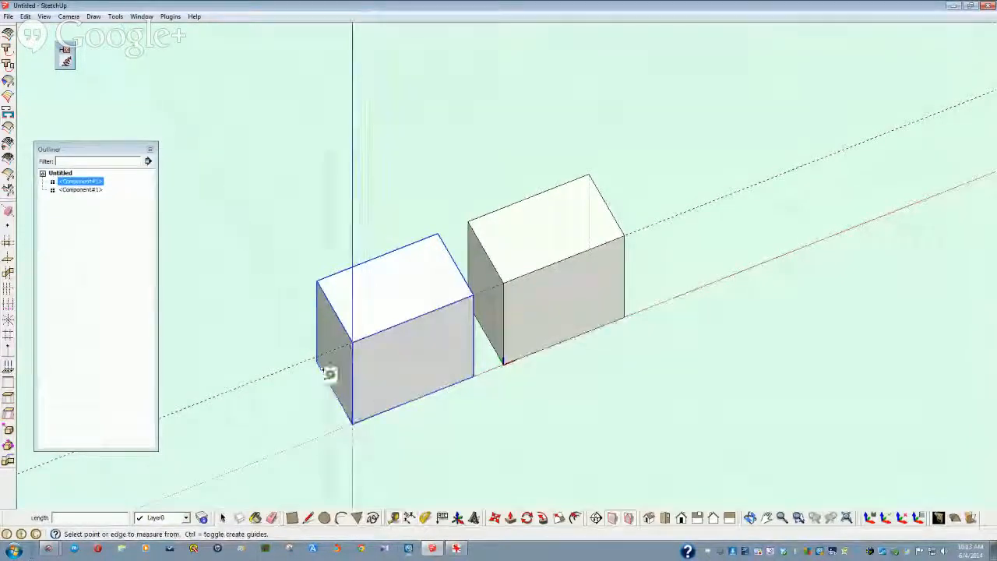
pyautogui.click(336, 311)
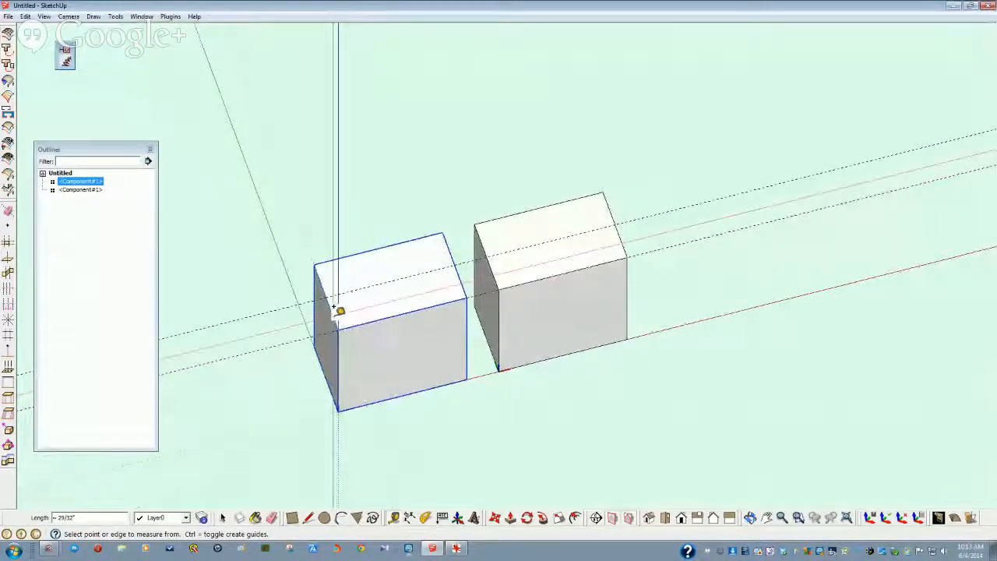
# Step: Place a guide along the first block's short top edge, one 0.5" inward from it, and another 1.5" beyond that
pyautogui.click(334, 310)
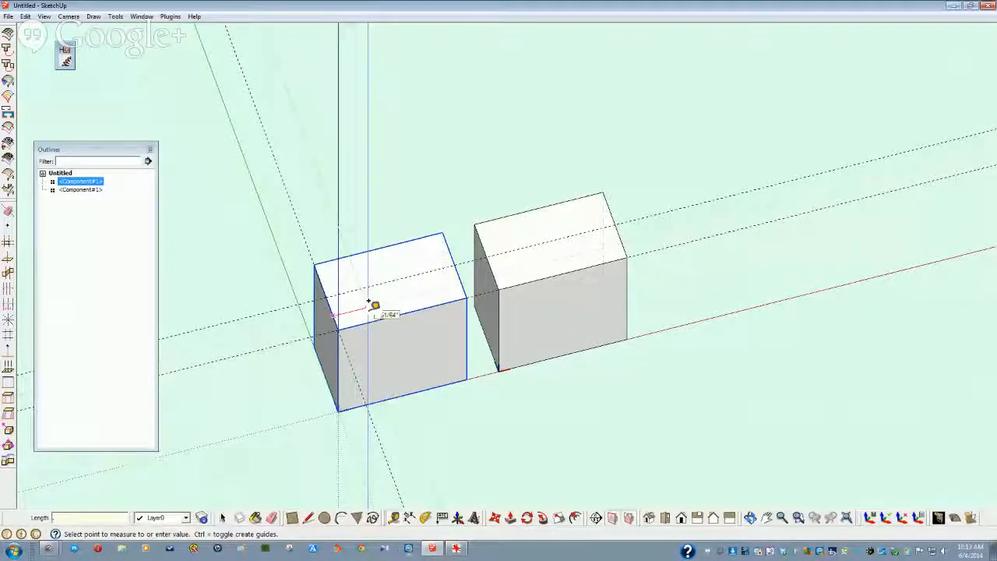
pyautogui.write('5')
pyautogui.press('Return')
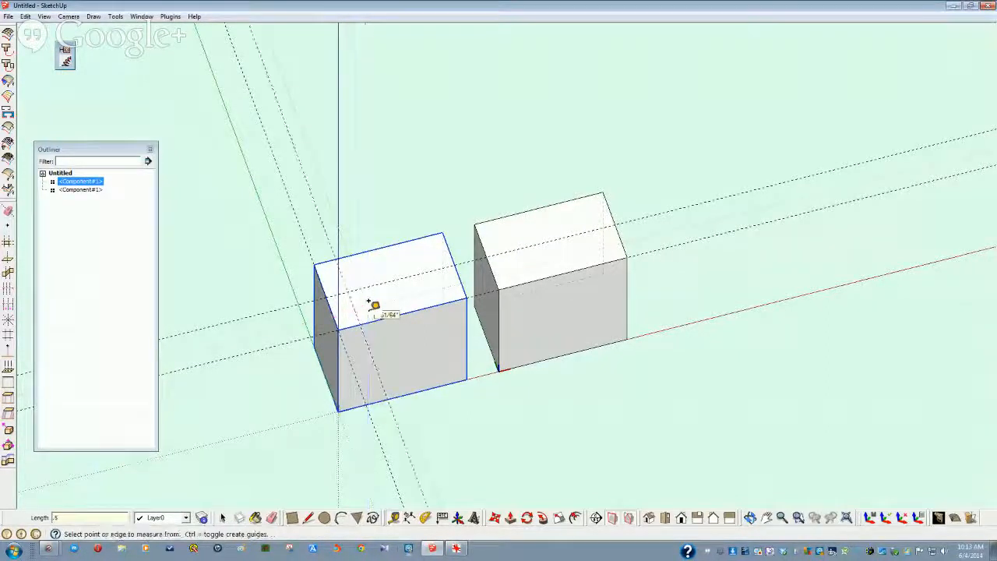
pyautogui.click(373, 356)
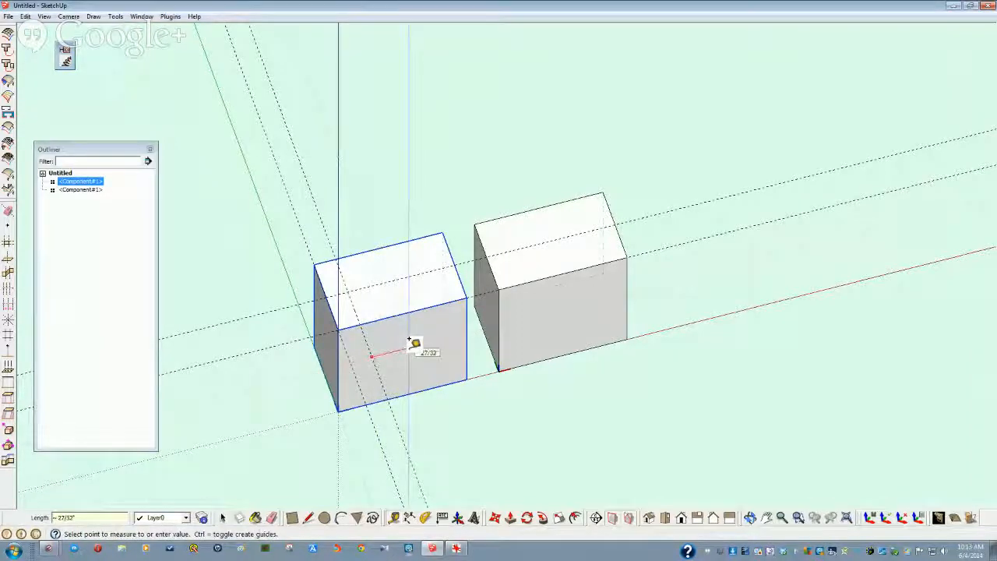
pyautogui.write('1.5')
pyautogui.press('Return')
pyautogui.moveTo(409, 340); pyautogui.dragTo(579, 423, button='middle')
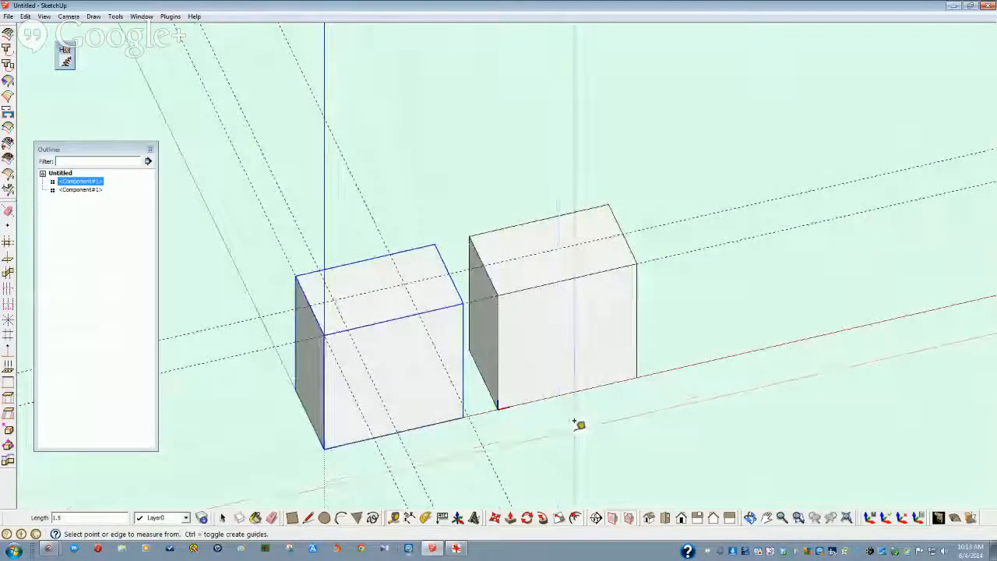
pyautogui.press('space')
pyautogui.click(606, 450)
# Step: Inside the first block's component, draw a circle with a 0.1875" radius at the first guide intersection on the top face
pyautogui.moveTo(368, 349); pyautogui.dragTo(327, 320, button='middle')
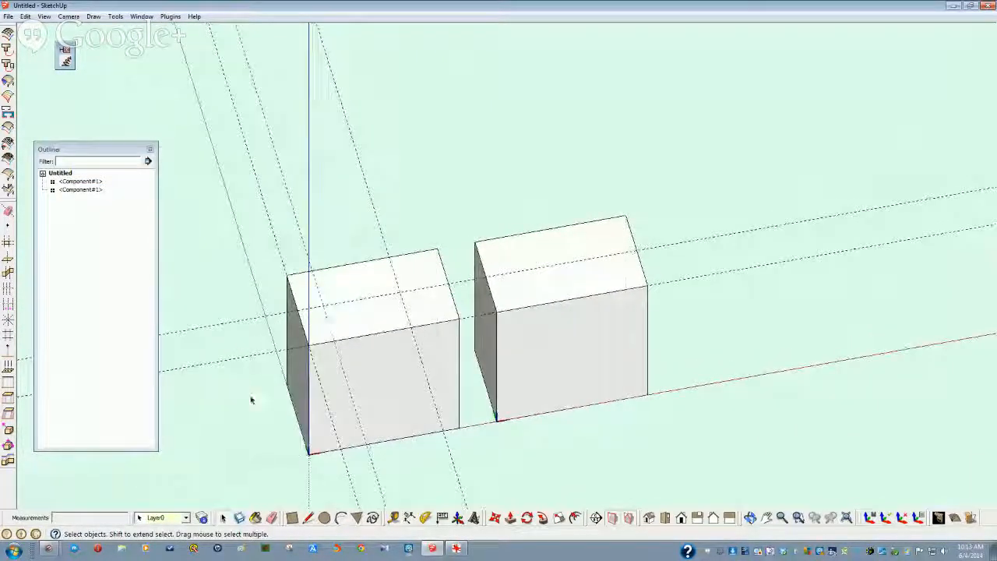
pyautogui.click(368, 380)
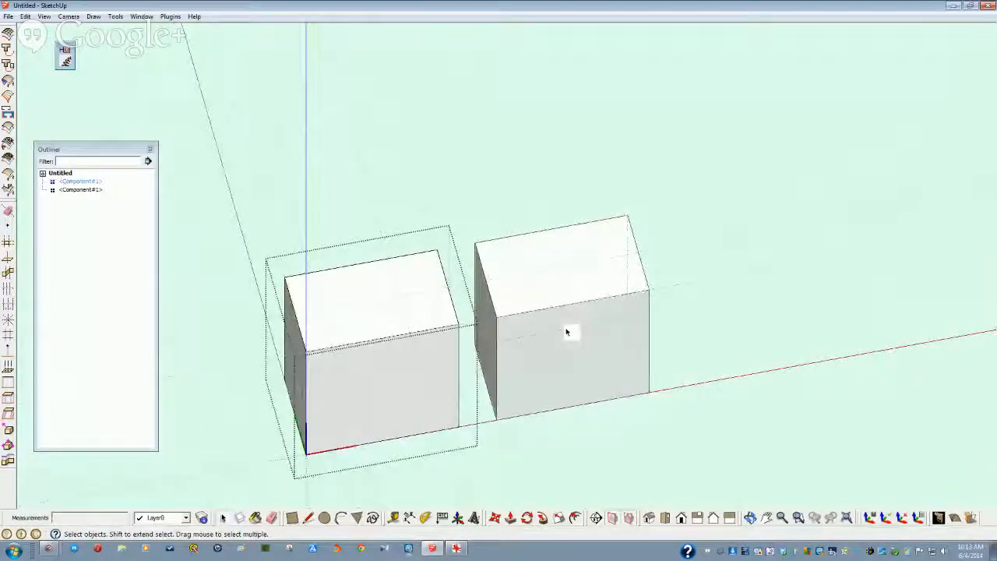
pyautogui.scroll(2, 550, 334)
pyautogui.moveTo(345, 340); pyautogui.dragTo(320, 338, button='middle')
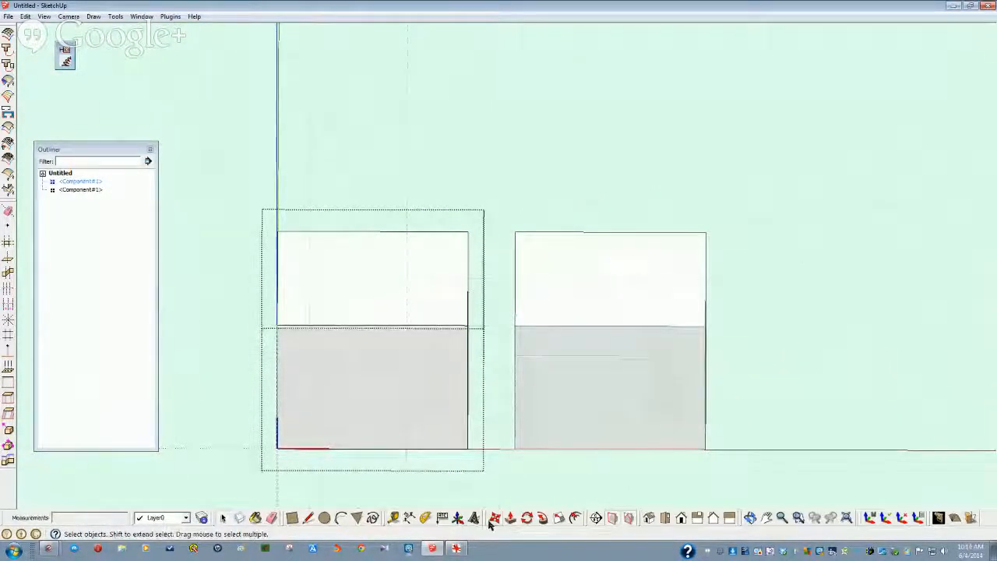
pyautogui.click(307, 518)
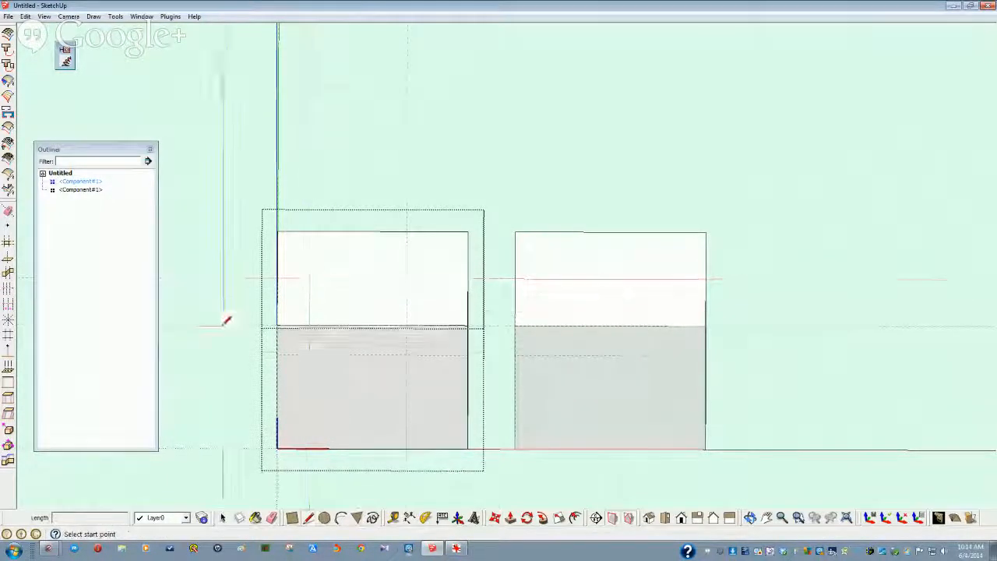
pyautogui.click(312, 277)
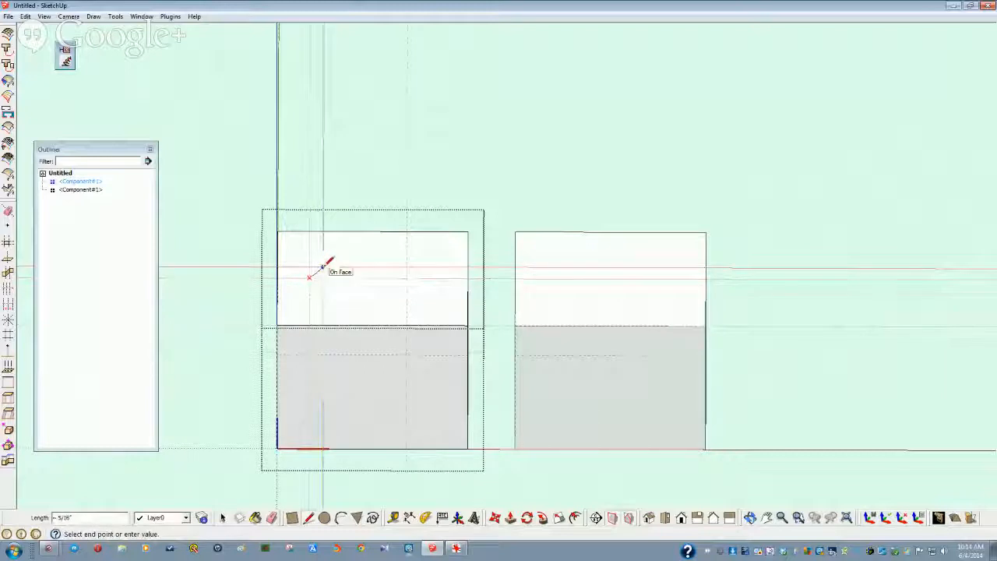
pyautogui.click(324, 518)
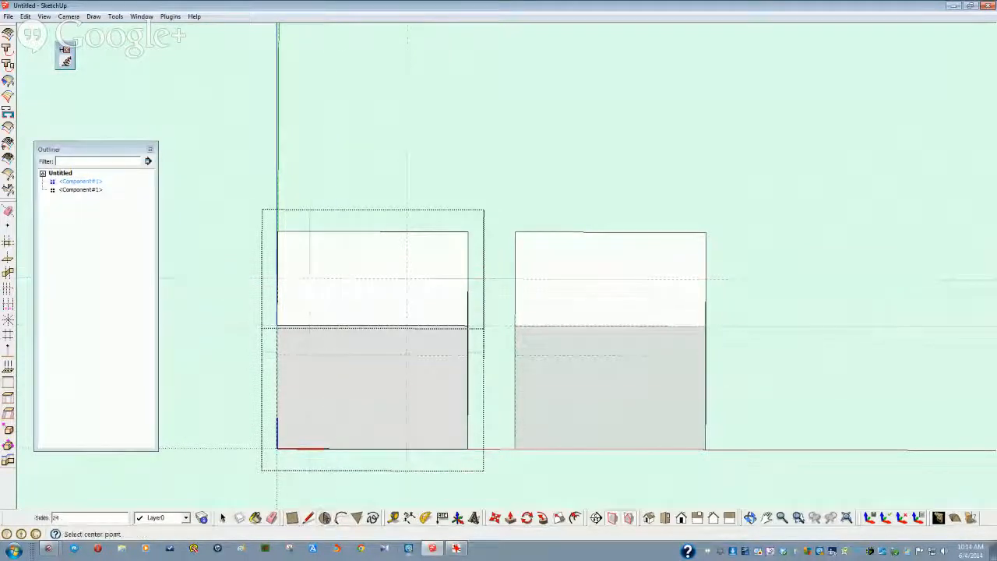
pyautogui.click(309, 279)
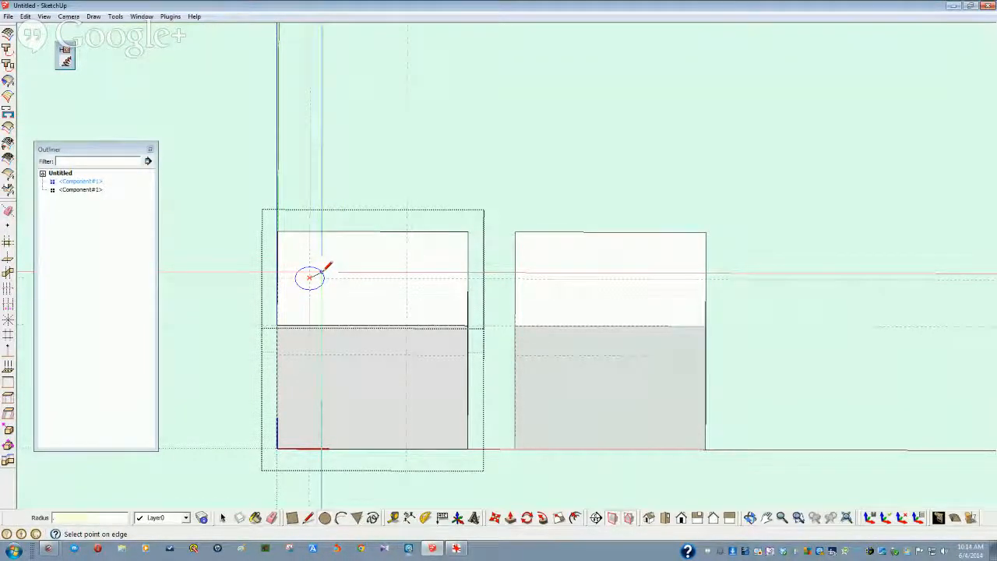
pyautogui.press('Return')
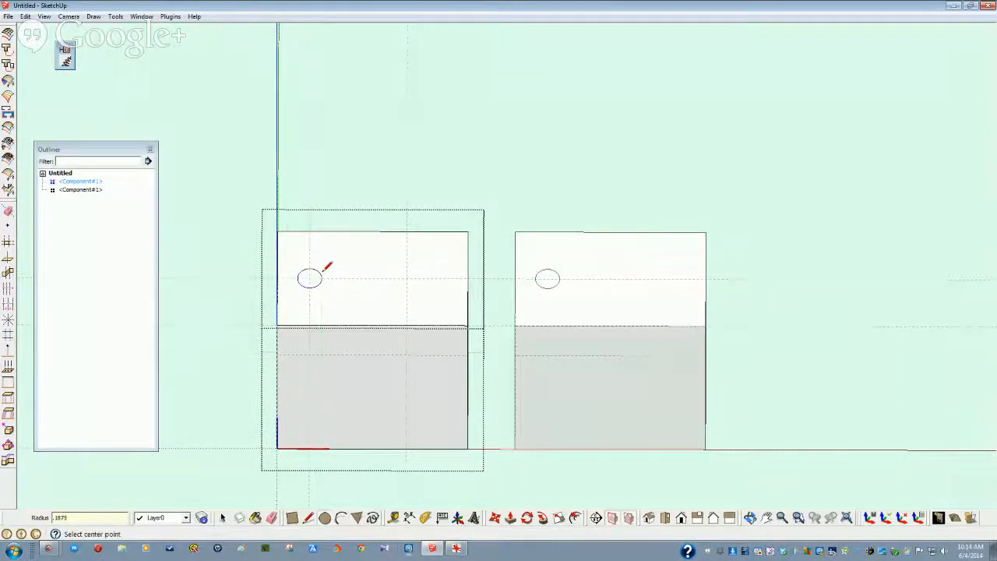
# Step: Draw a second circle with a 3/16" radius at the other guide intersection, and close the component
pyautogui.click(406, 277)
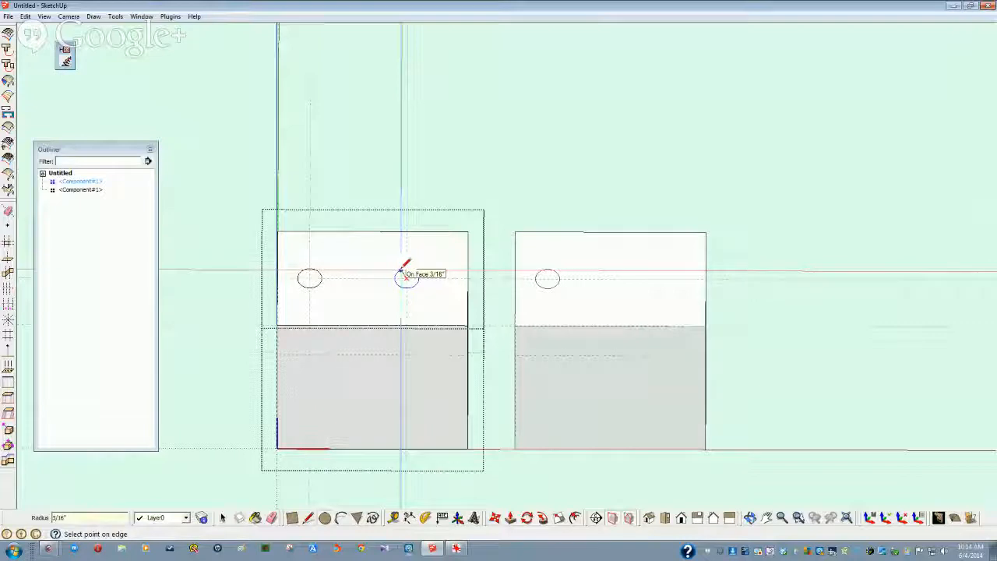
pyautogui.click(402, 269)
pyautogui.press('space')
pyautogui.click(349, 384)
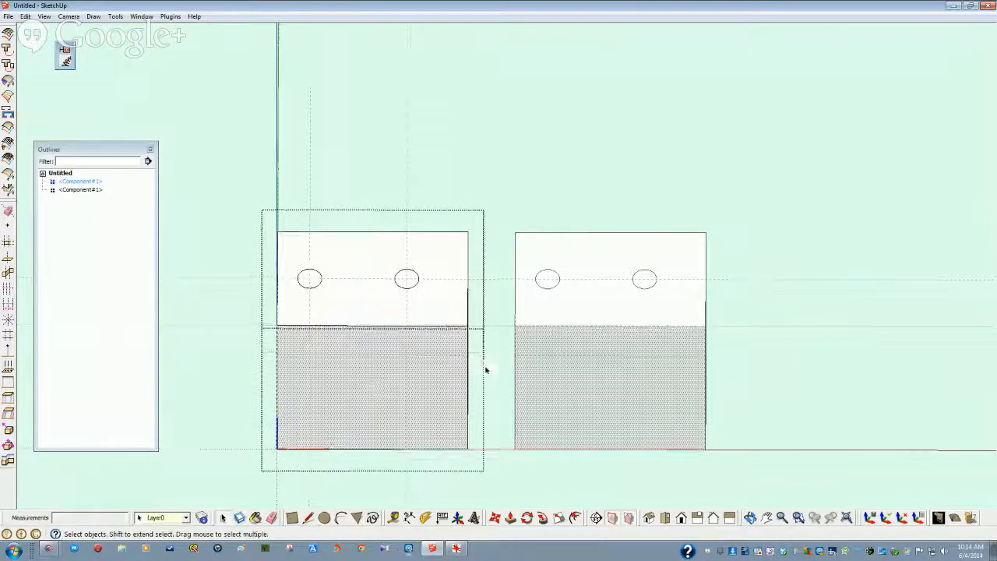
pyautogui.moveTo(486, 370); pyautogui.dragTo(531, 360, button='middle')
pyautogui.click(450, 205)
# Step: Reopen the first block's component and push both circles 0.625" down into the block as dowel holes
pyautogui.moveTo(369, 283); pyautogui.dragTo(314, 318, button='middle')
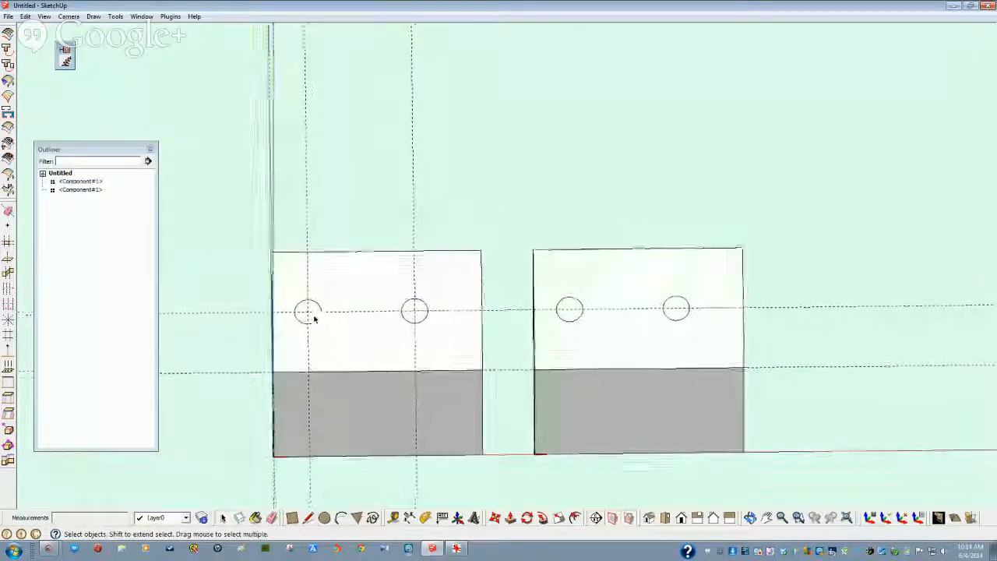
pyautogui.click(314, 318)
pyautogui.tripleClick(314, 317)
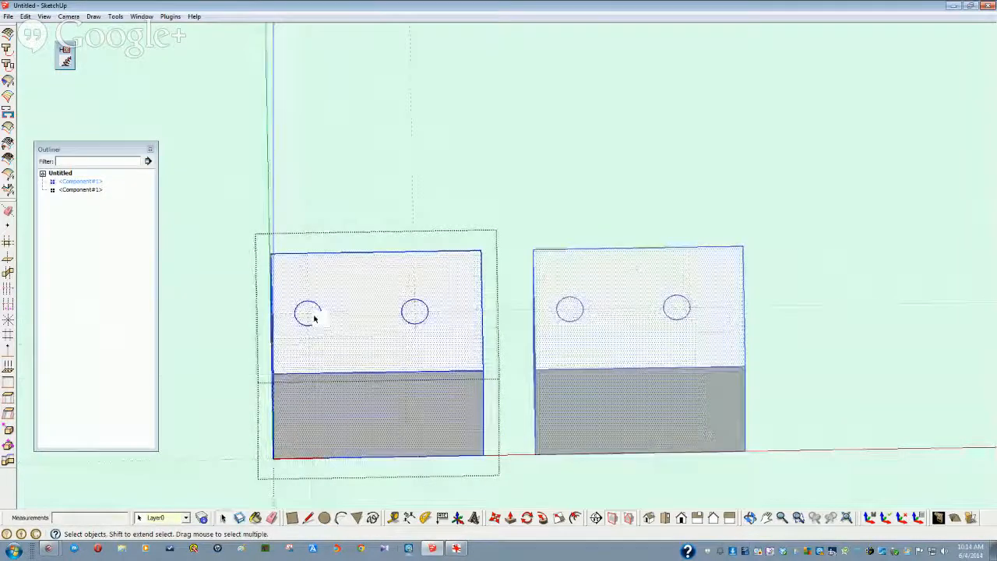
pyautogui.click(314, 318)
pyautogui.moveTo(316, 374); pyautogui.dragTo(441, 472, button='middle')
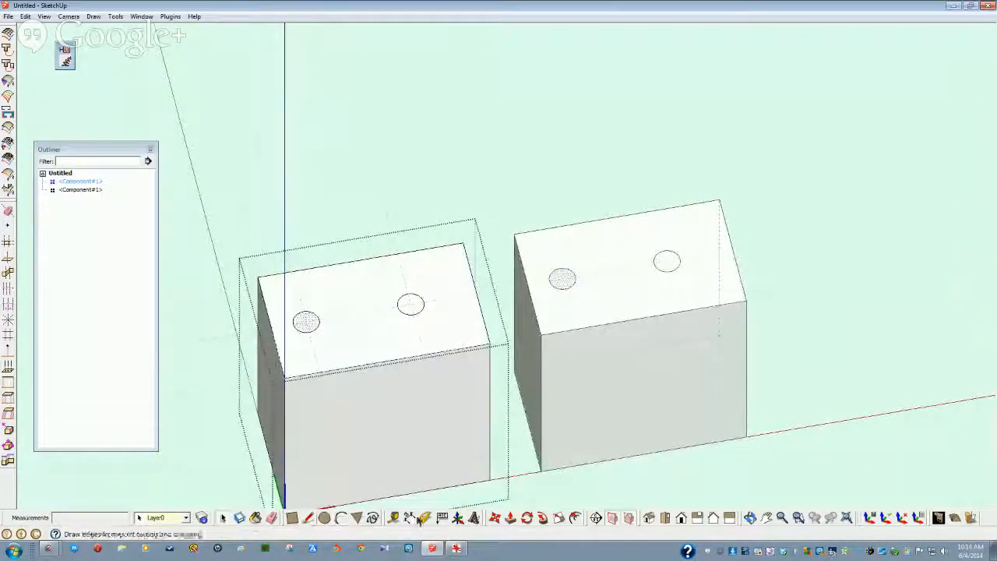
pyautogui.click(510, 519)
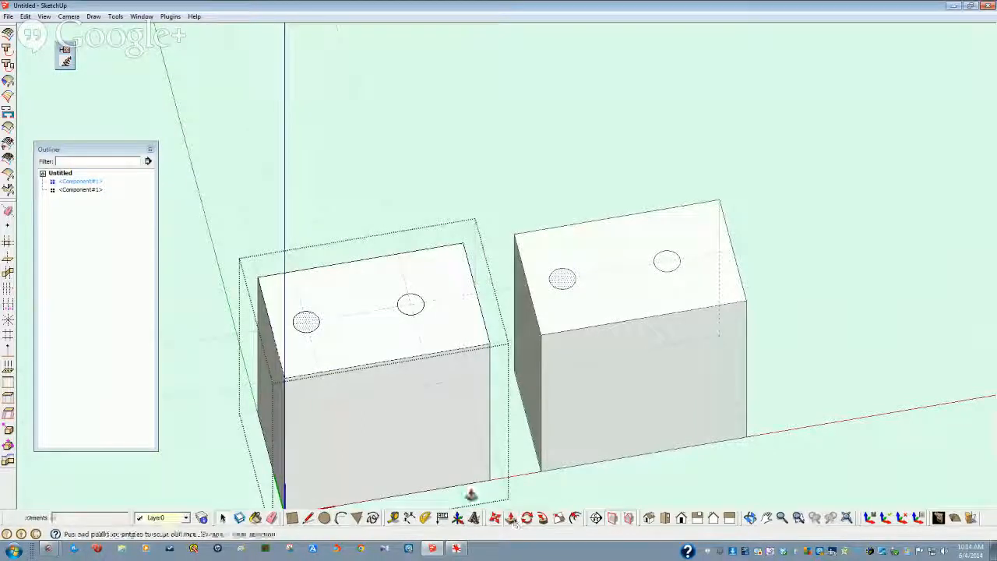
pyautogui.click(370, 333)
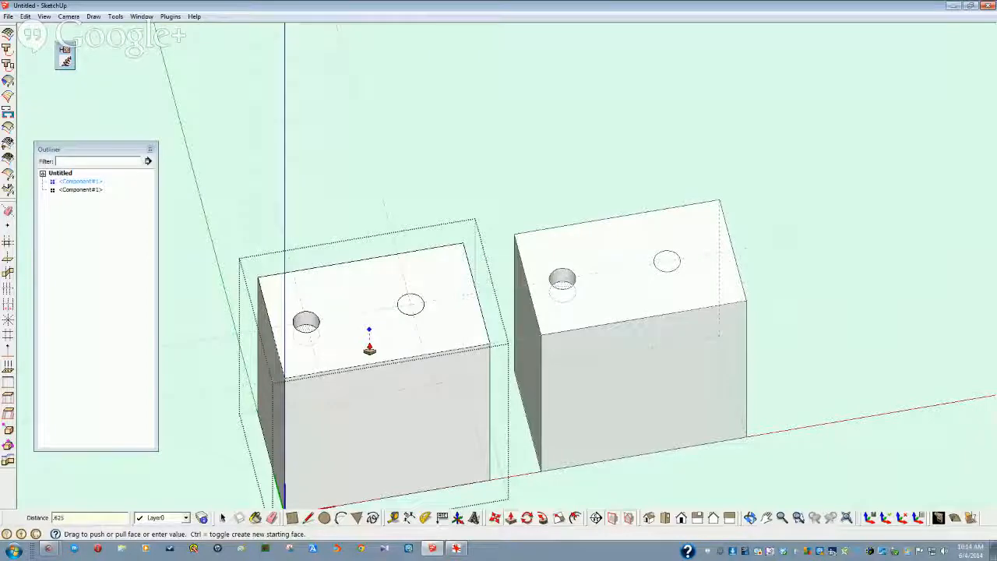
pyautogui.press('Return')
pyautogui.doubleClick(411, 305)
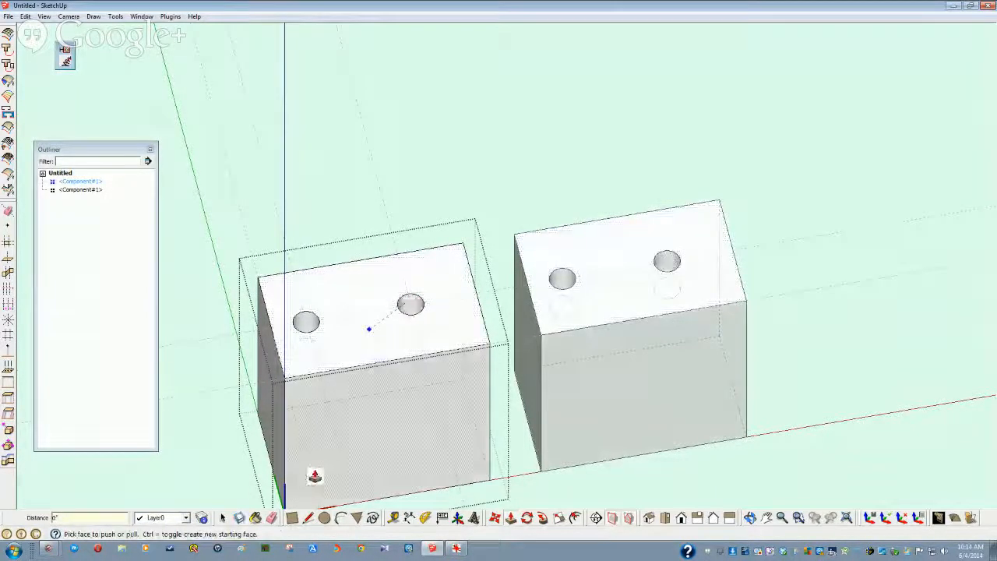
pyautogui.press('space')
# Step: Draw a circle with a 3/16" radius on the ground beside the blocks and make it a component named Dowel
pyautogui.moveTo(338, 278); pyautogui.dragTo(541, 485, button='middle')
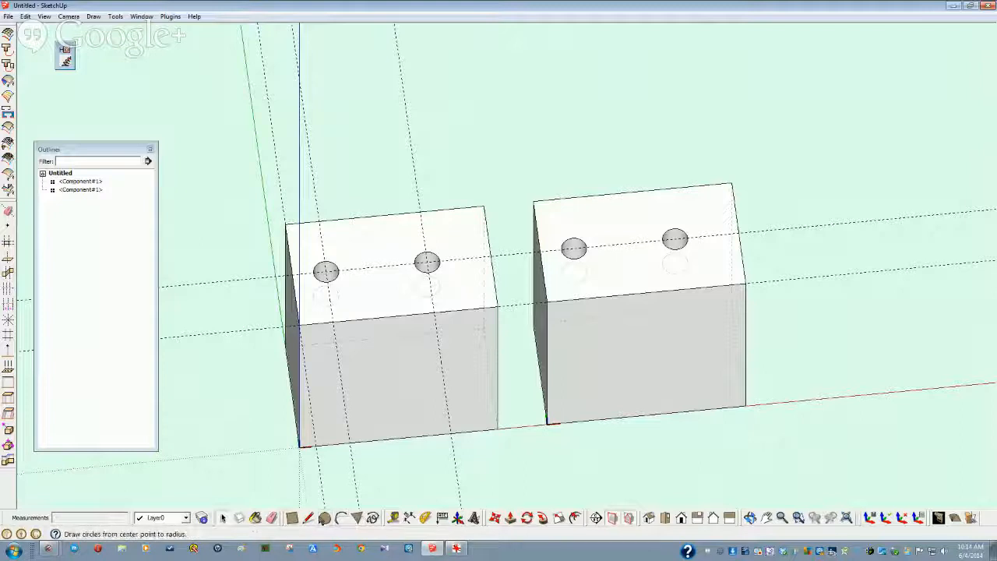
pyautogui.click(323, 519)
pyautogui.scroll(-2, 219, 429)
pyautogui.click(218, 433)
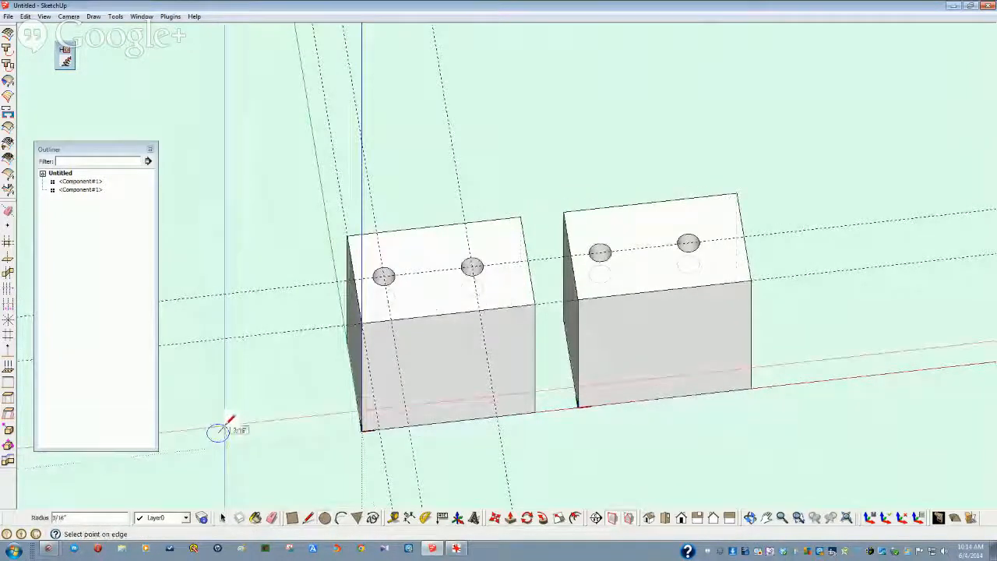
pyautogui.click(229, 420)
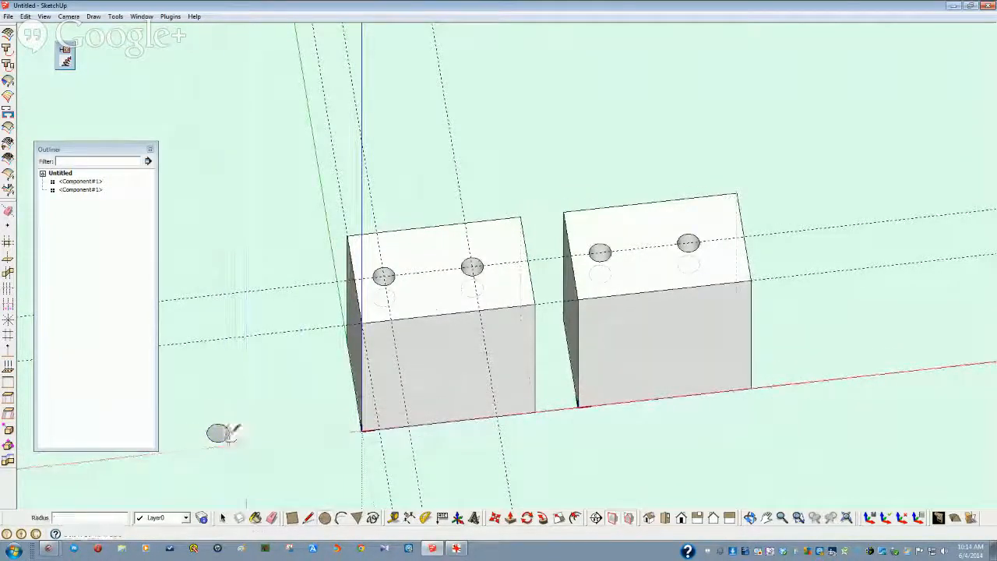
pyautogui.press('space')
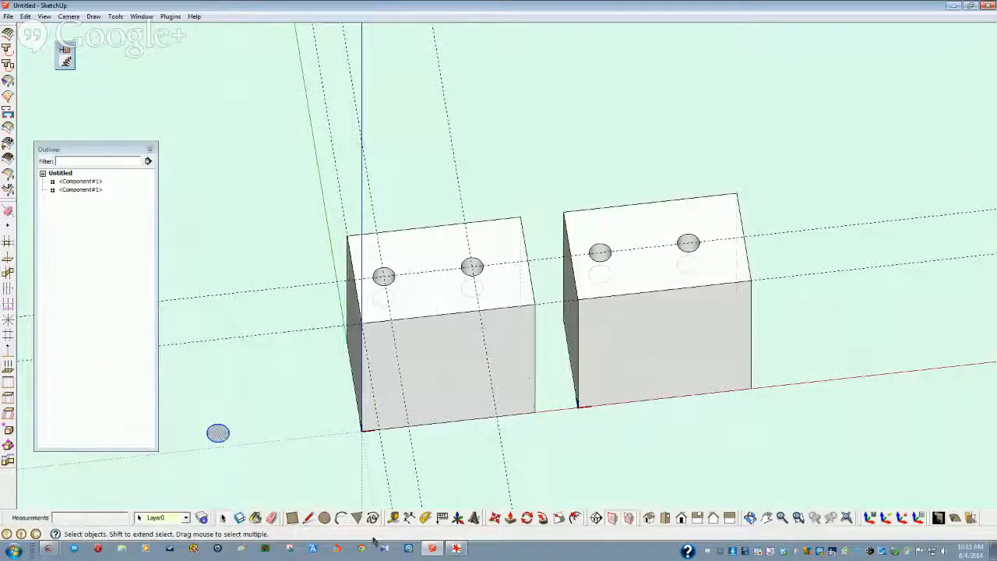
pyautogui.click(205, 519)
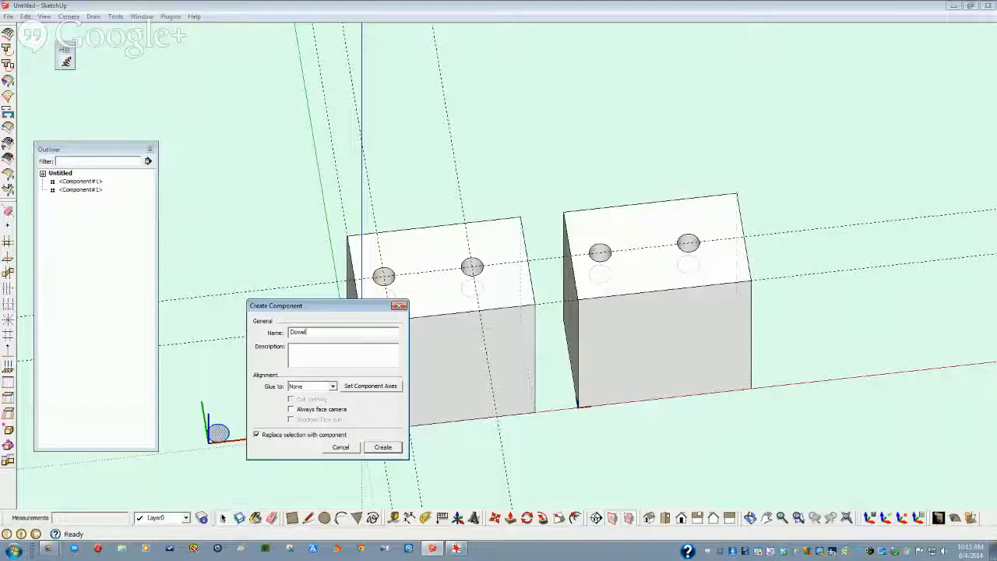
pyautogui.press('Return')
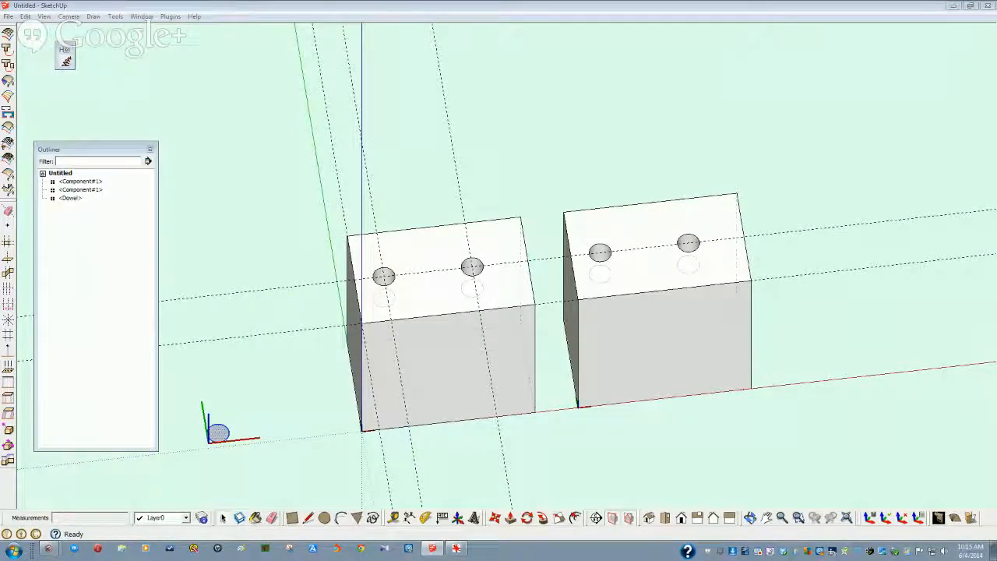
# Step: Open the Dowel component, extrude its circle 1.25" upward into a cylinder, and close the component
pyautogui.doubleClick(221, 435)
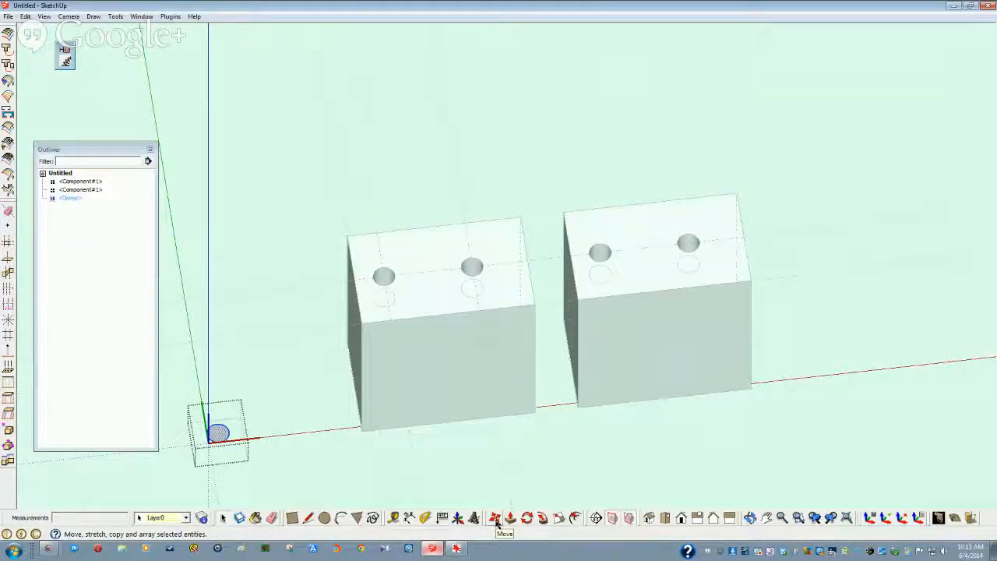
pyautogui.click(510, 518)
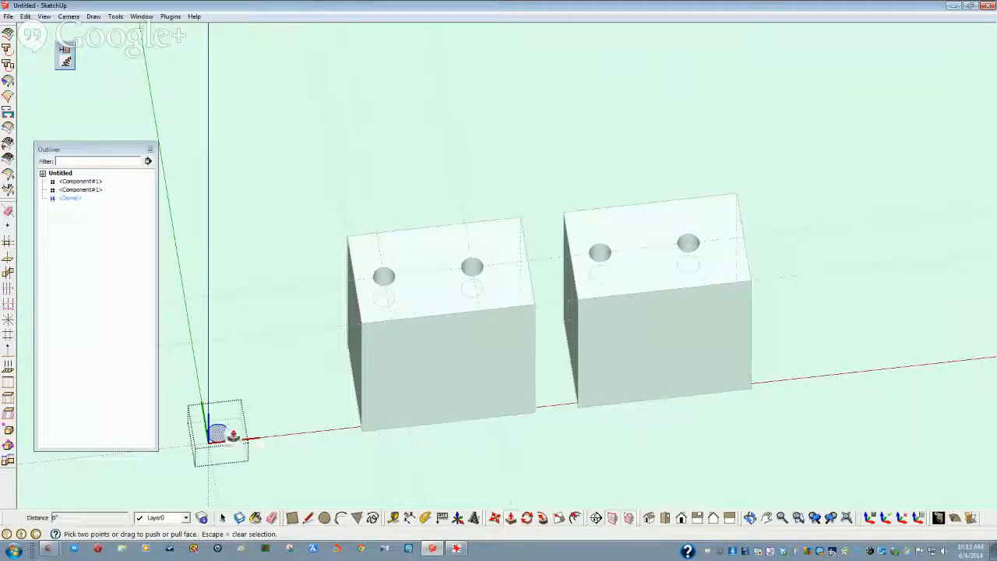
pyautogui.moveTo(221, 431); pyautogui.dragTo(226, 387)
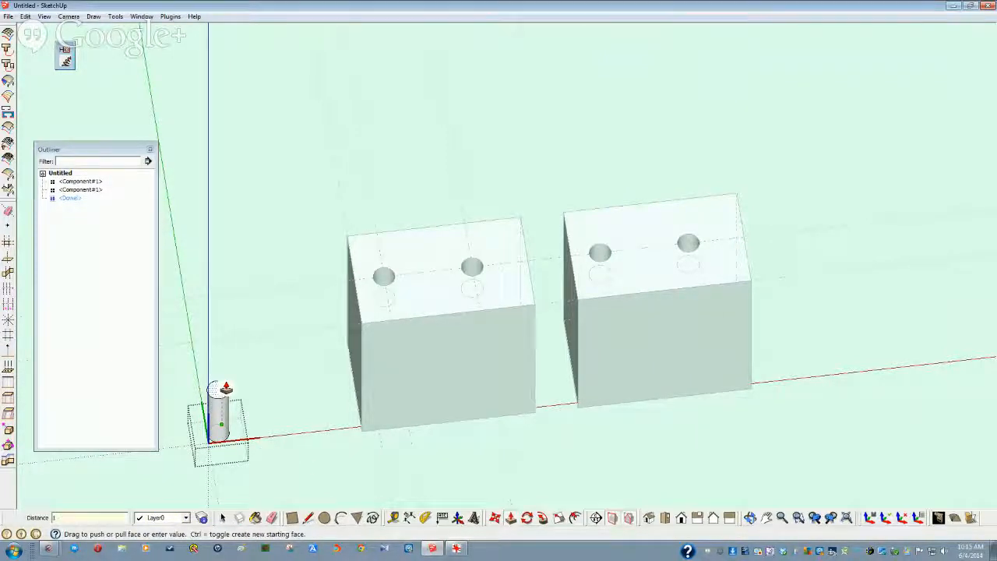
pyautogui.write('1.25')
pyautogui.press('Return')
pyautogui.moveTo(226, 388); pyautogui.dragTo(293, 505, button='middle')
pyautogui.press('space')
pyautogui.click(296, 457)
# Step: Move the dowel by the centre of its bottom face onto the centre of the first hole on the first block's top face
pyautogui.click(265, 425)
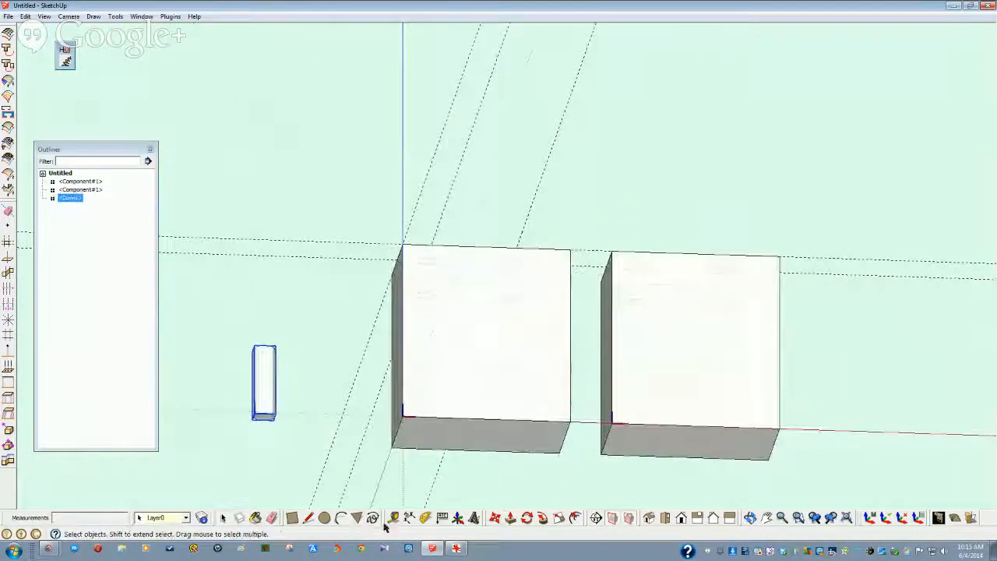
pyautogui.click(498, 519)
pyautogui.scroll(2, 278, 351)
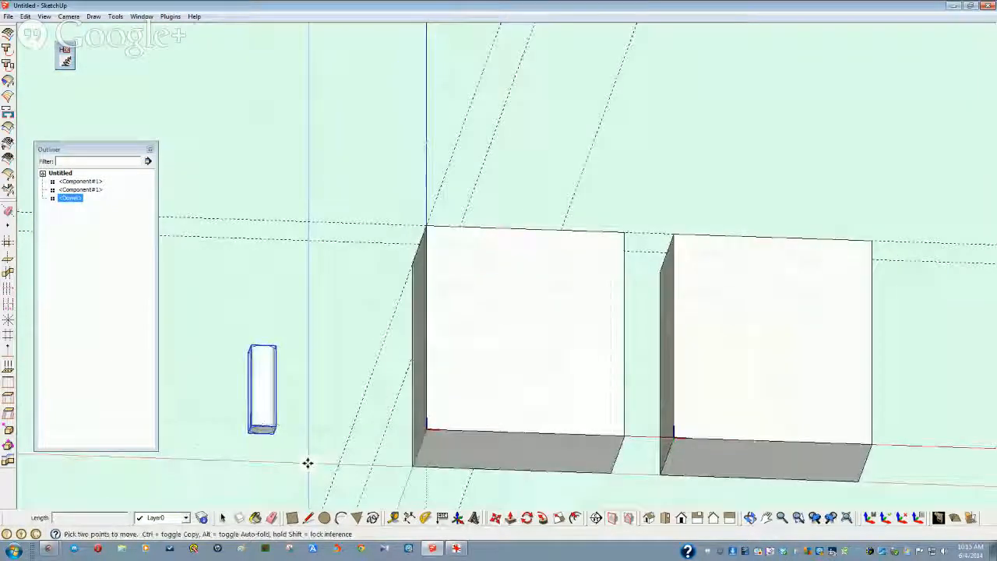
pyautogui.moveTo(308, 462); pyautogui.dragTo(332, 446, button='middle')
pyautogui.scroll(2, 267, 441)
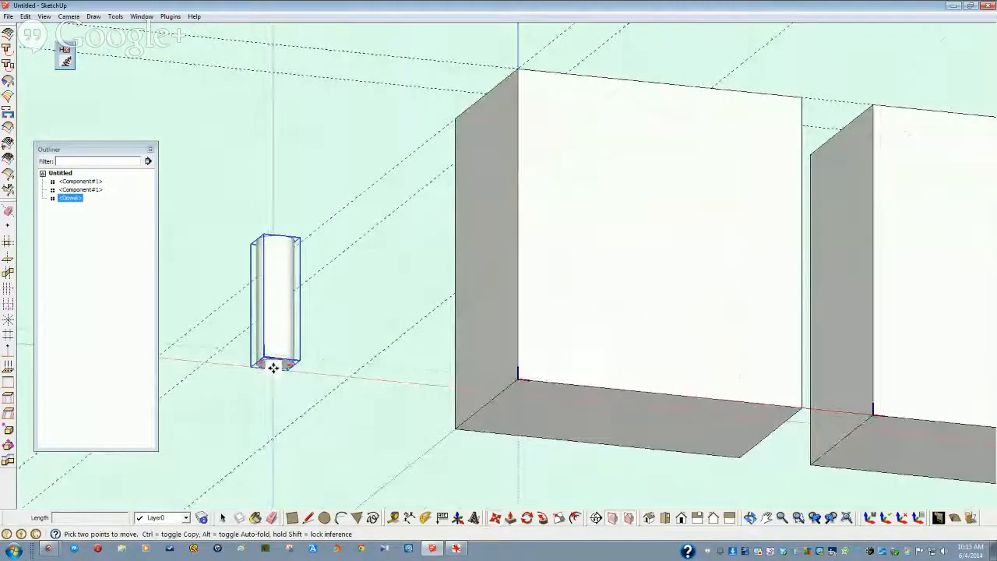
pyautogui.moveTo(275, 364); pyautogui.dragTo(238, 312, button='middle')
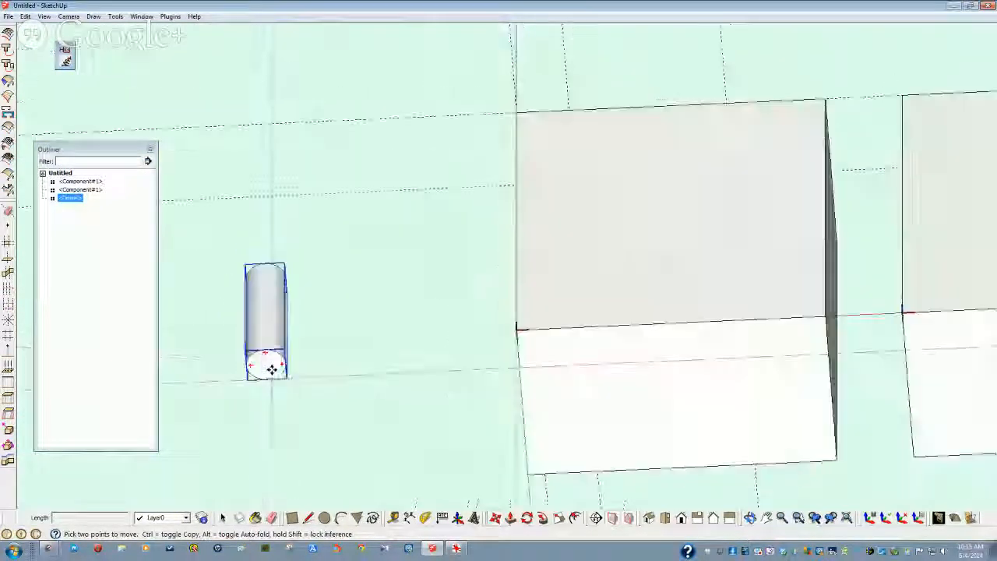
pyautogui.click(266, 363)
pyautogui.moveTo(266, 364); pyautogui.dragTo(395, 282, button='middle')
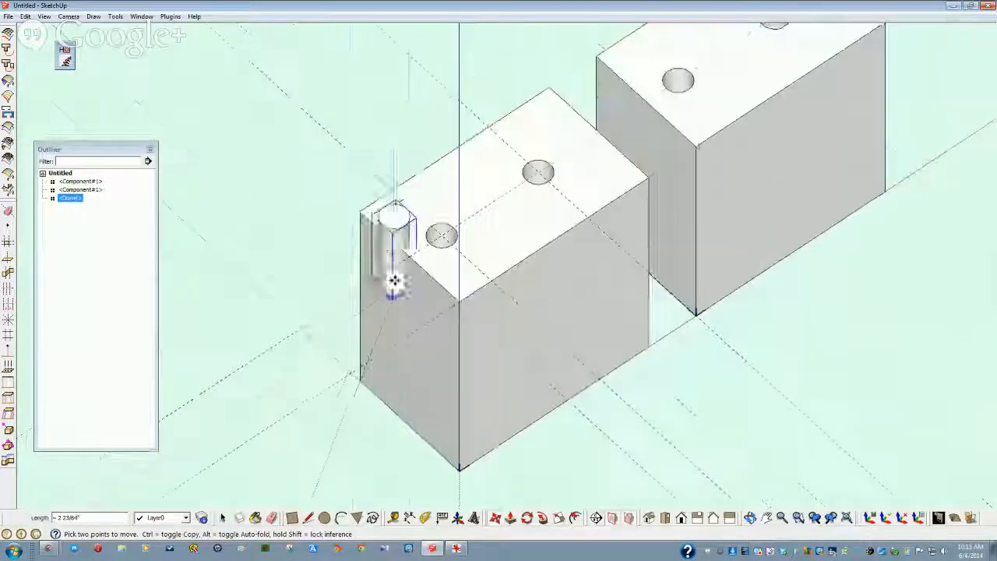
pyautogui.click(443, 242)
# Step: Copy the dowel along the guide spacing so the copy stands over the first block's second hole
pyautogui.moveTo(443, 242); pyautogui.dragTo(374, 444, button='middle')
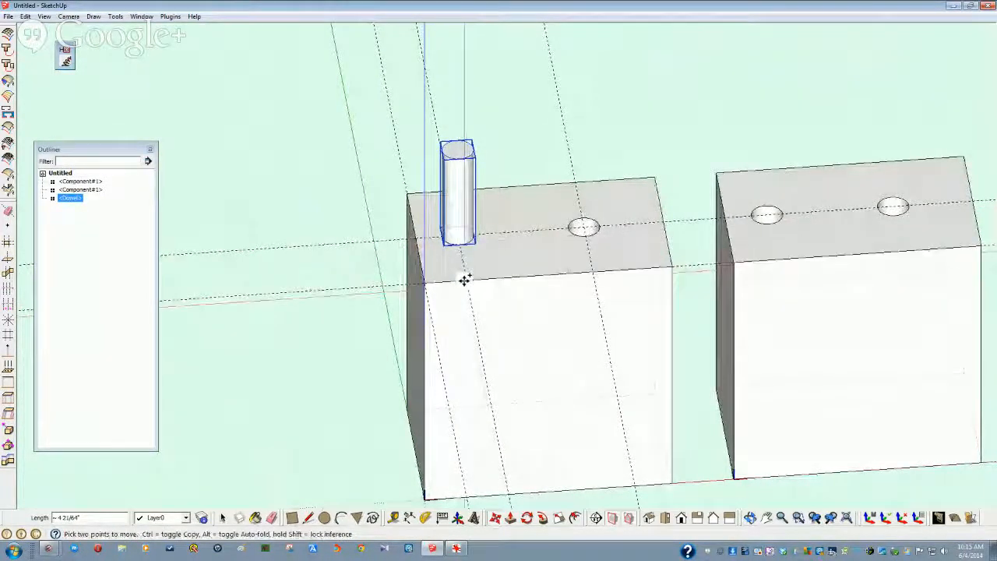
pyautogui.moveTo(507, 289); pyautogui.dragTo(461, 231, button='middle')
pyautogui.click(453, 226)
pyautogui.press('ctrl')
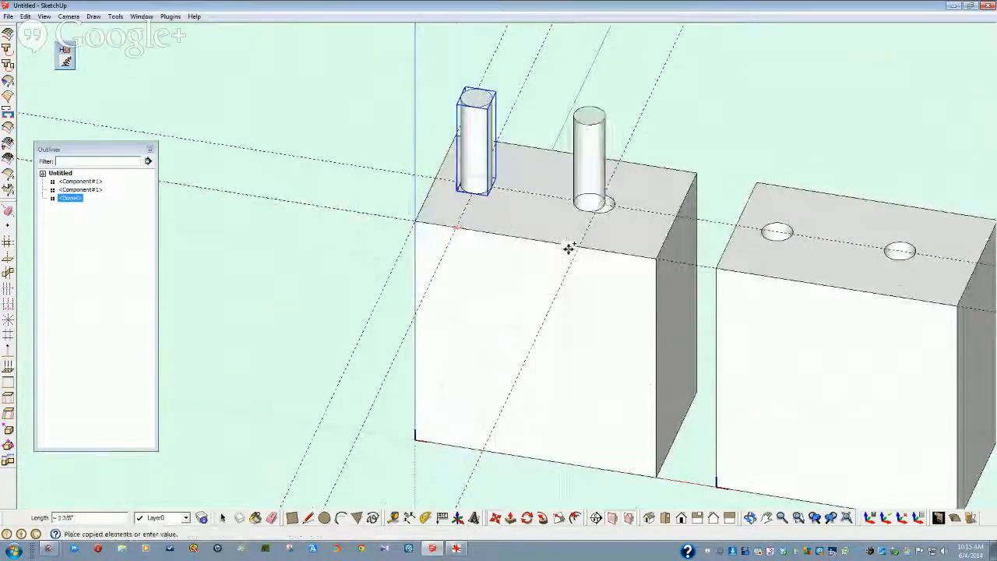
pyautogui.click(576, 248)
pyautogui.press('space')
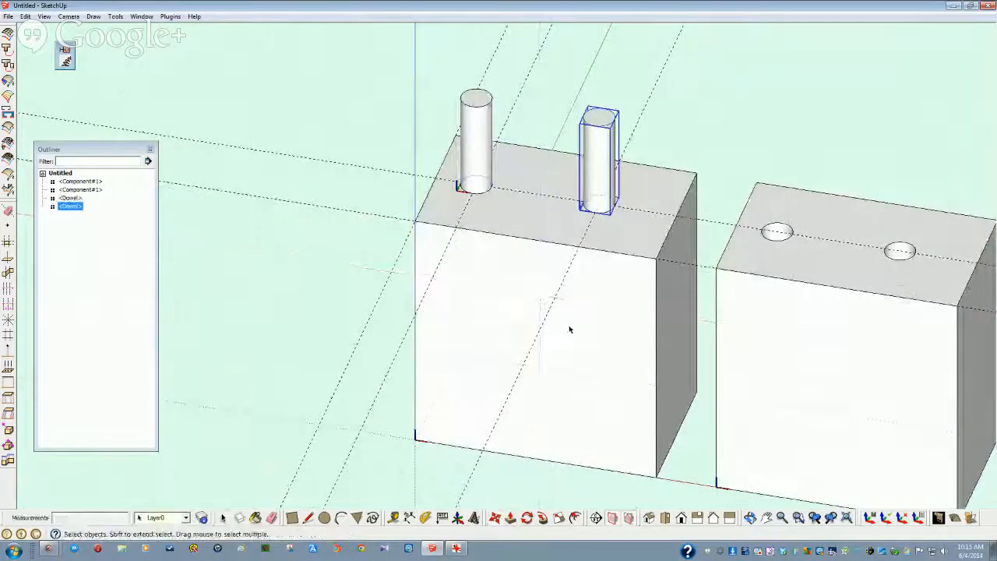
# Step: Rotate the second block 180° about its lower front corner, in the plane of its front face, to turn it upside down
pyautogui.click(569, 330)
pyautogui.click(731, 362)
pyautogui.scroll(-2, 725, 363)
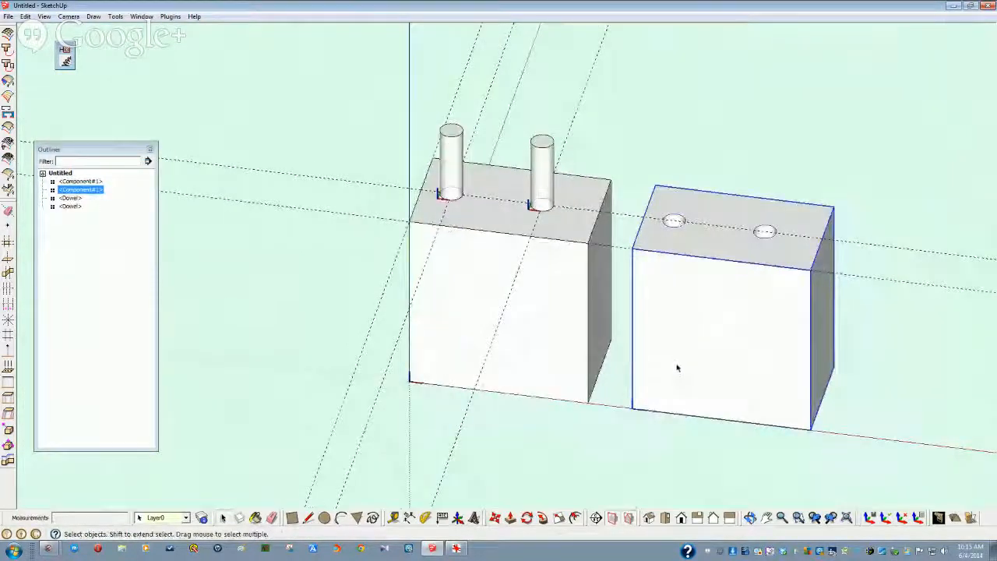
pyautogui.moveTo(605, 432); pyautogui.dragTo(556, 512, button='middle')
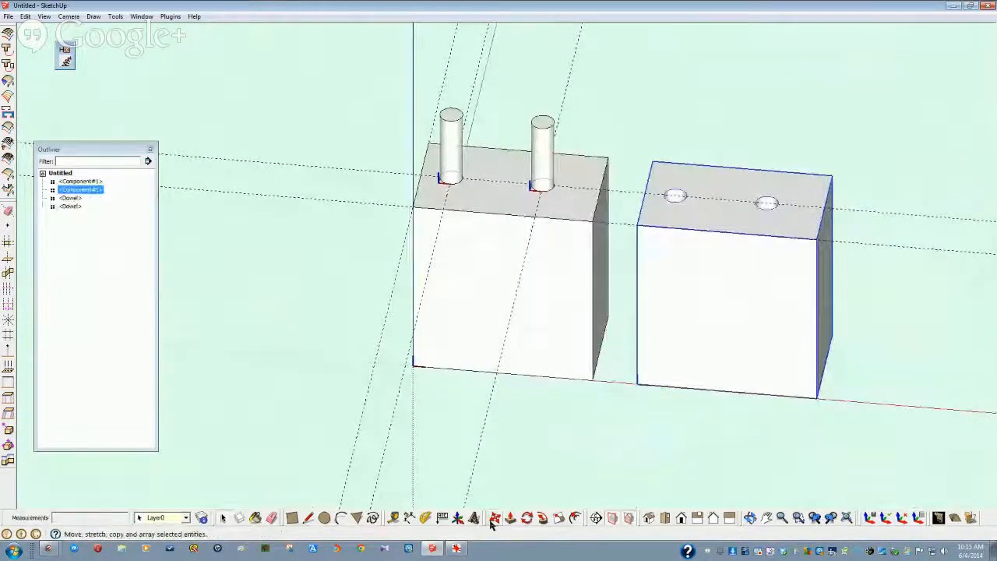
pyautogui.press('p')
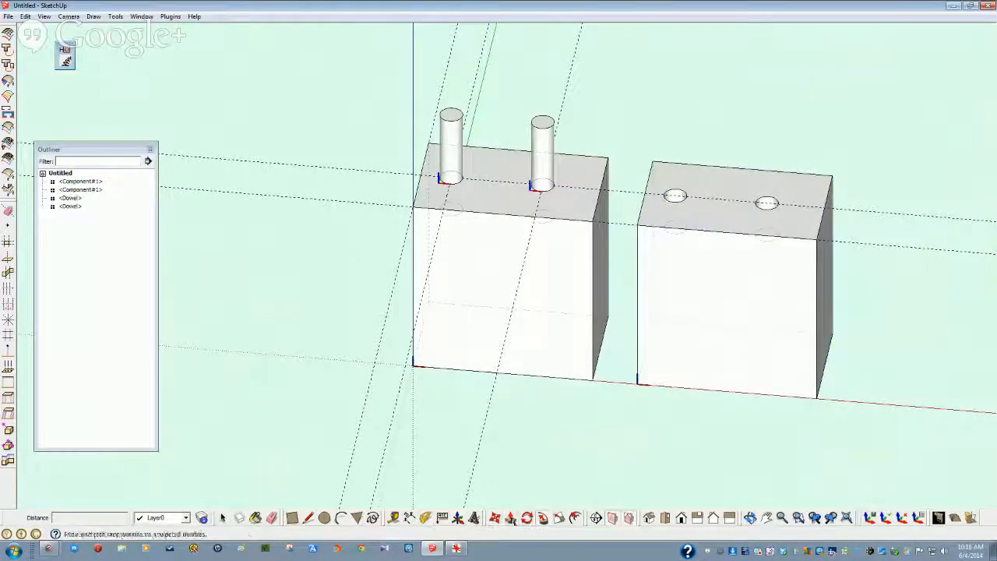
pyautogui.click(527, 517)
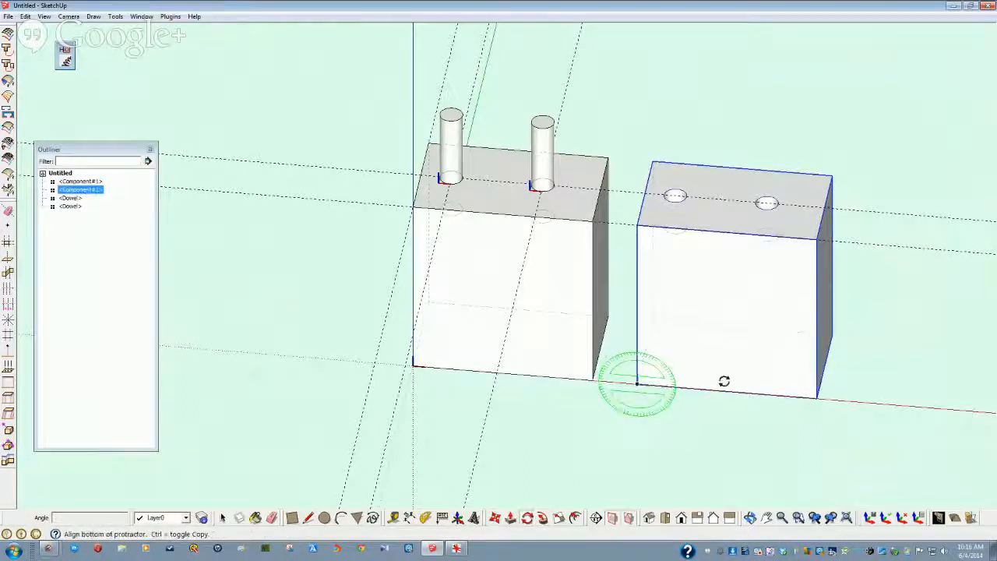
pyautogui.click(806, 401)
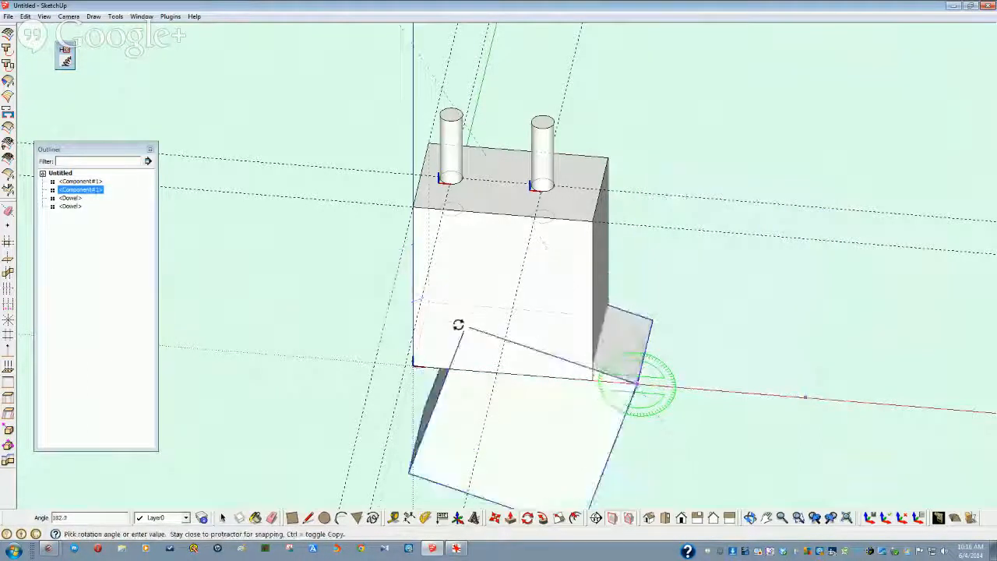
pyautogui.click(462, 376)
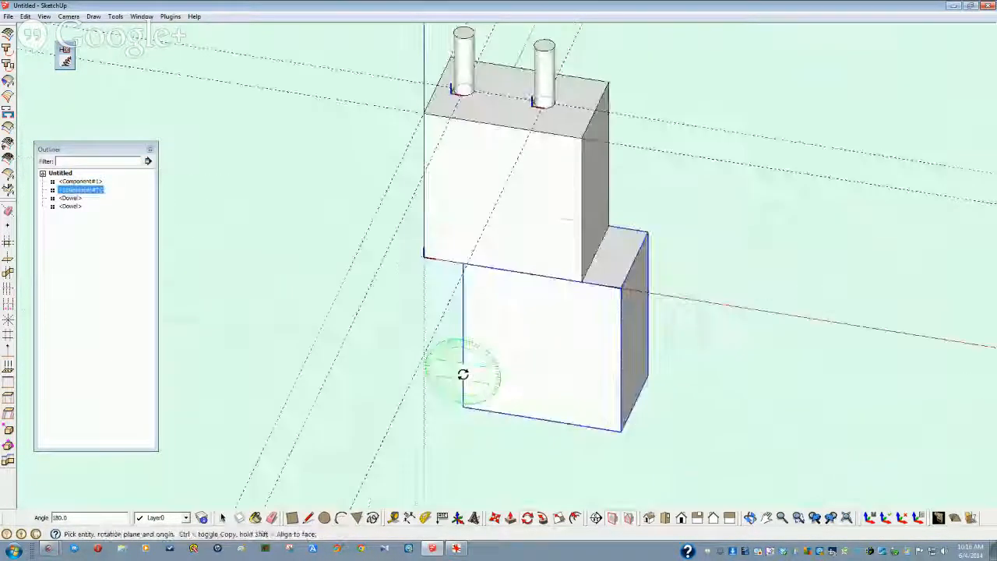
# Step: Rotate the inverted second block about the vertical axis through its top corner, swinging it roughly half a turn
pyautogui.moveTo(587, 322); pyautogui.dragTo(661, 282)
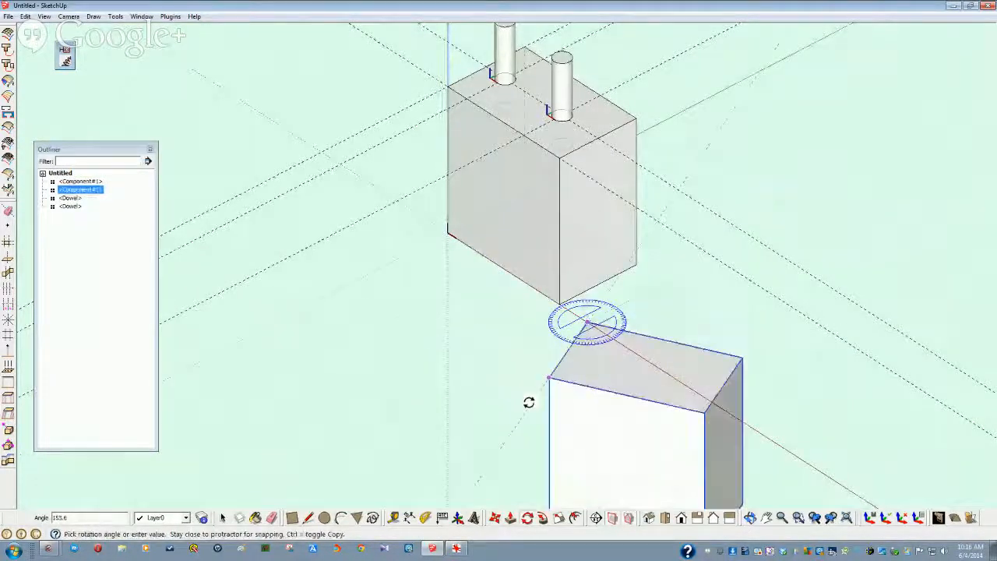
pyautogui.click(503, 377)
pyautogui.moveTo(503, 377); pyautogui.dragTo(490, 461, button='middle')
# Step: Move the inverted block by its lower corner onto the matching top corner of the first block
pyautogui.click(494, 521)
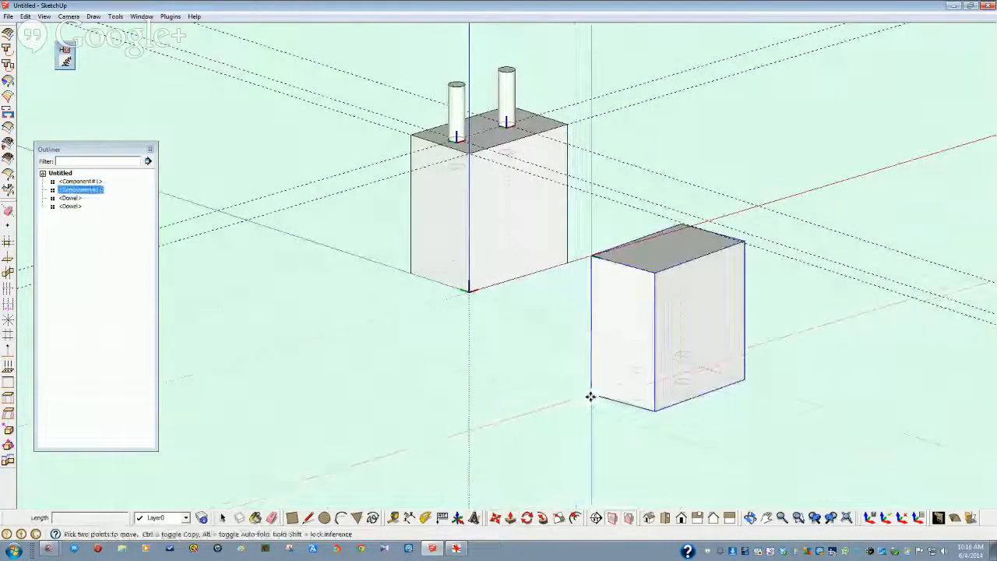
pyautogui.click(590, 397)
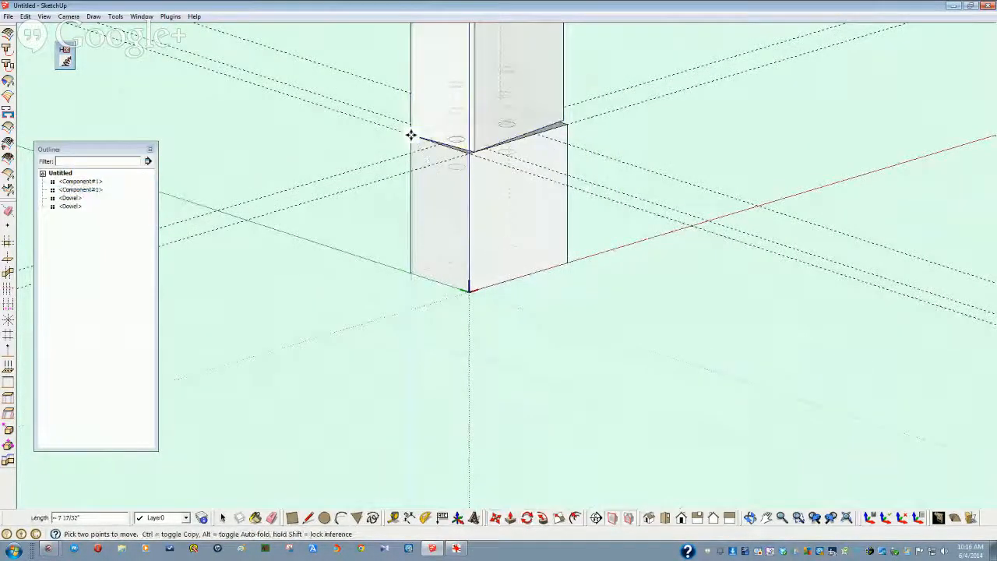
pyautogui.moveTo(410, 136); pyautogui.dragTo(412, 266, button='middle')
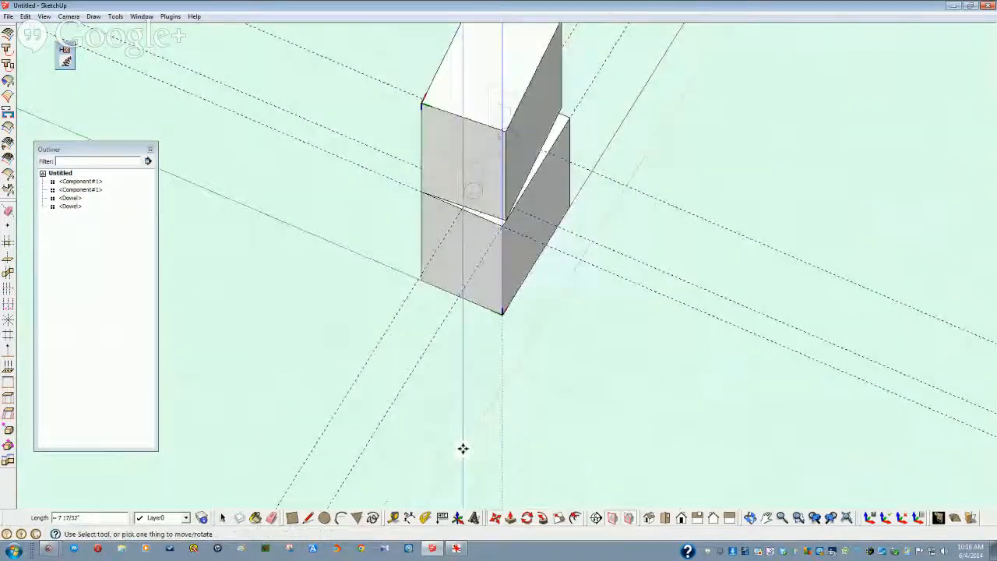
pyautogui.click(526, 518)
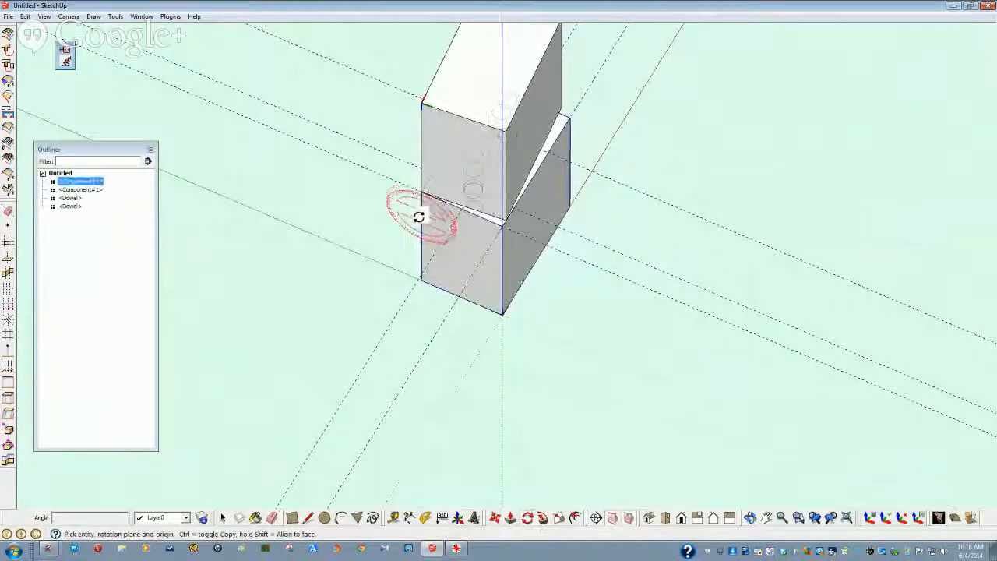
pyautogui.click(421, 192)
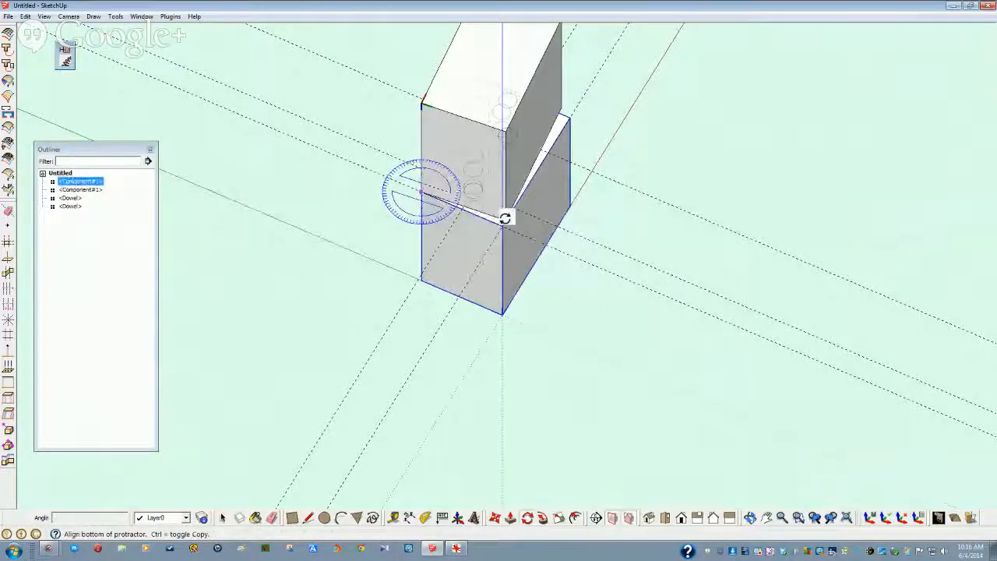
pyautogui.click(504, 219)
pyautogui.press('space')
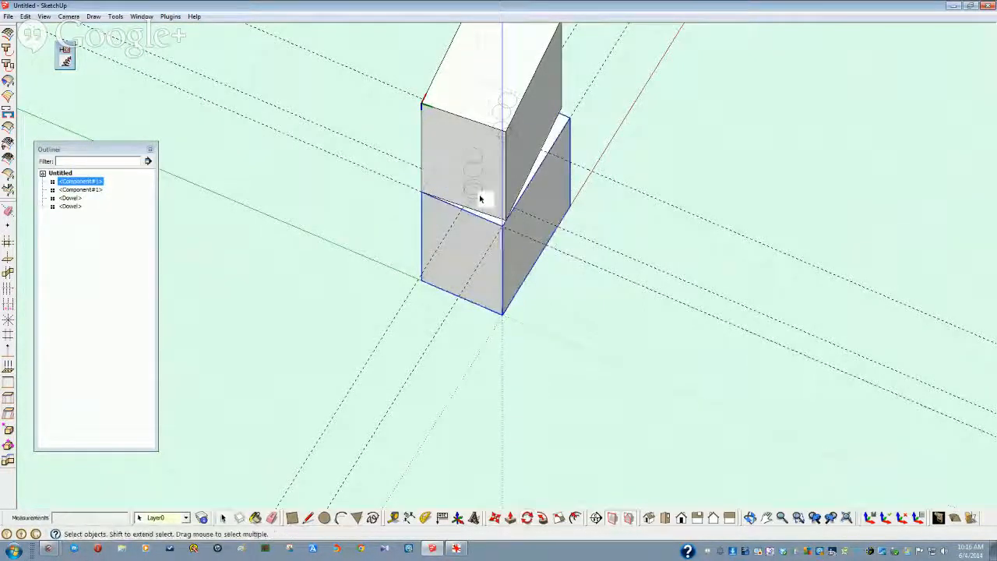
# Step: Rotate the upper block 5° about the shared vertical corner edge so its sides line up with the lower block
pyautogui.click(431, 168)
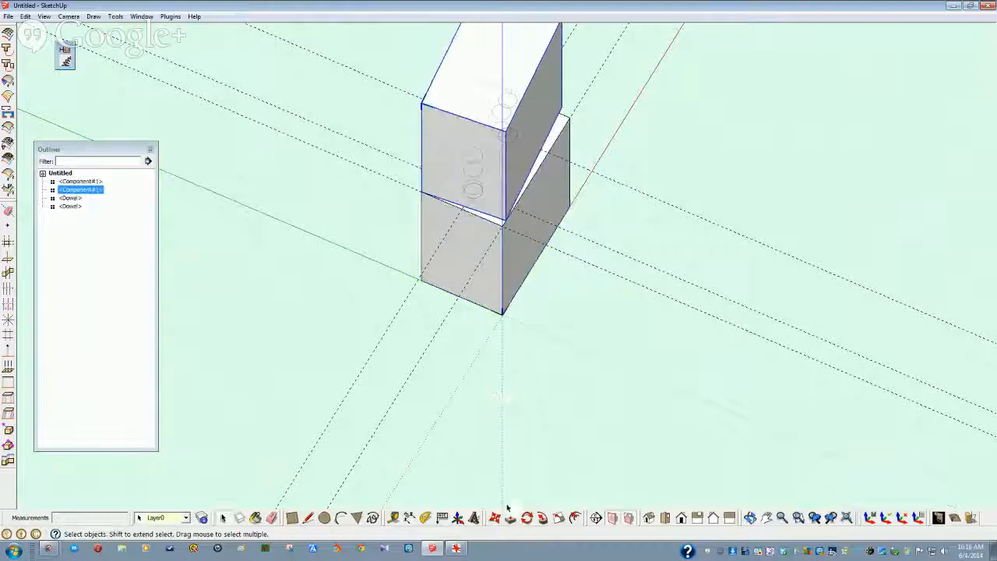
pyautogui.click(527, 518)
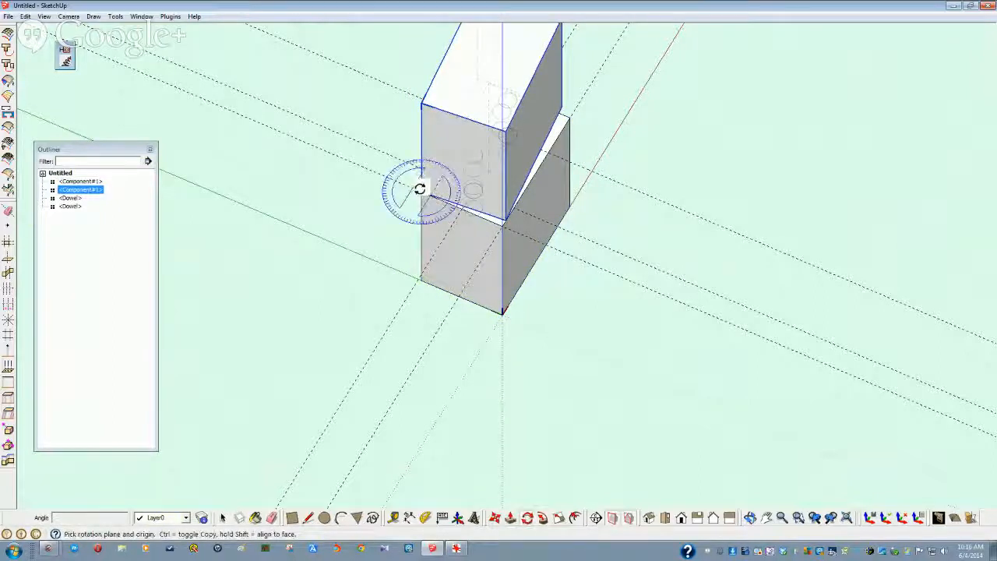
pyautogui.moveTo(420, 189); pyautogui.dragTo(462, 202)
pyautogui.click(501, 217)
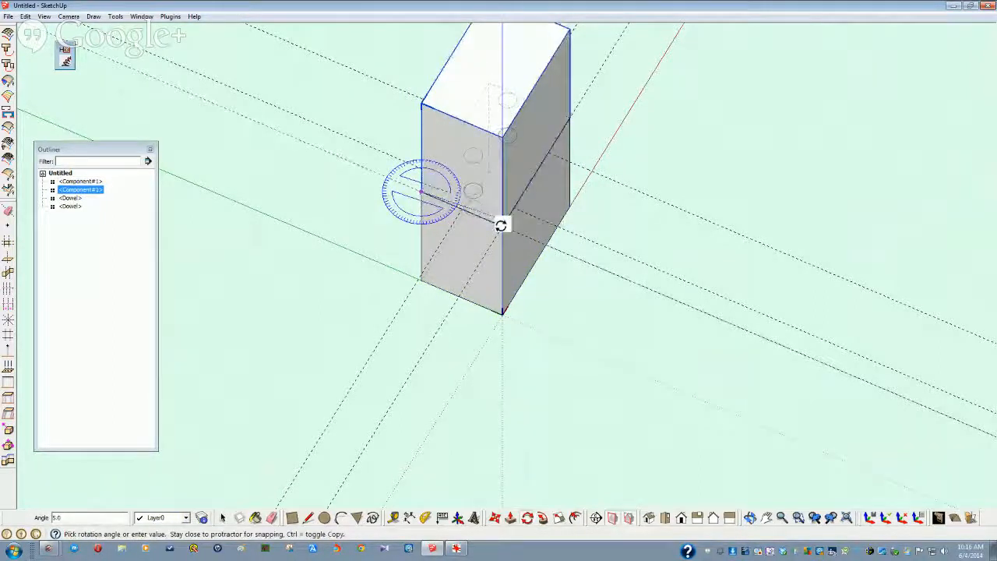
pyautogui.click(504, 222)
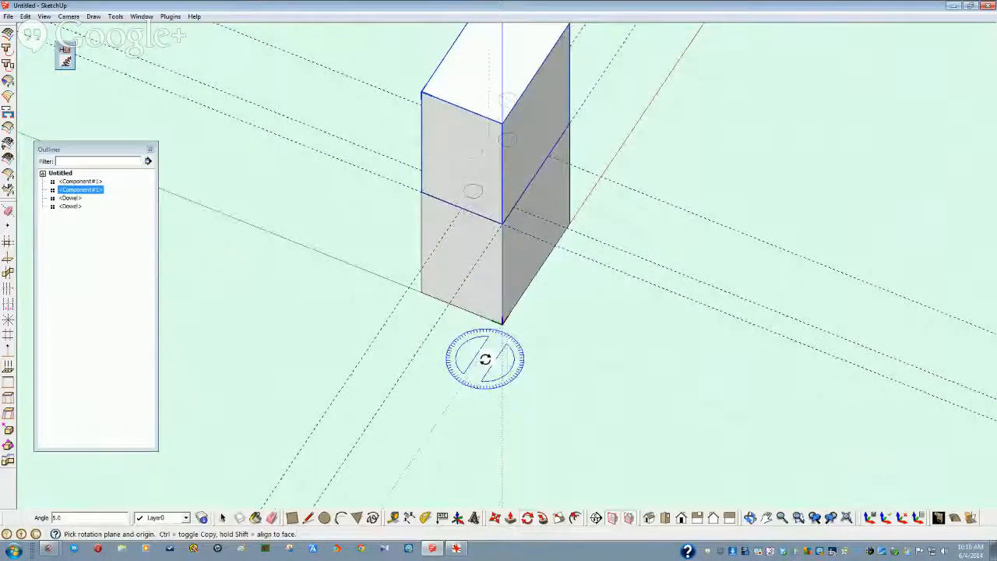
pyautogui.moveTo(485, 360); pyautogui.dragTo(484, 360, button='middle')
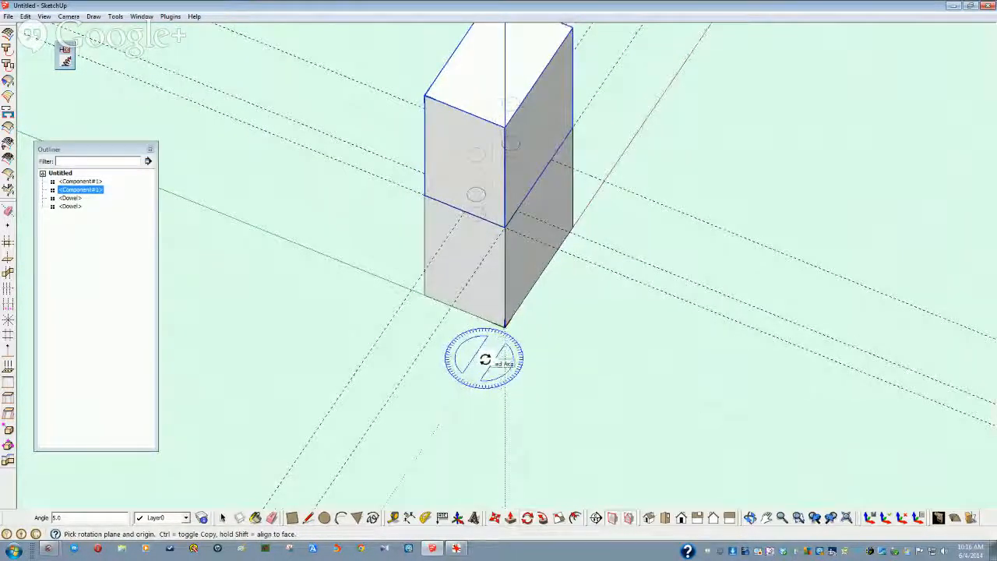
pyautogui.moveTo(449, 291); pyautogui.dragTo(367, 252, button='middle')
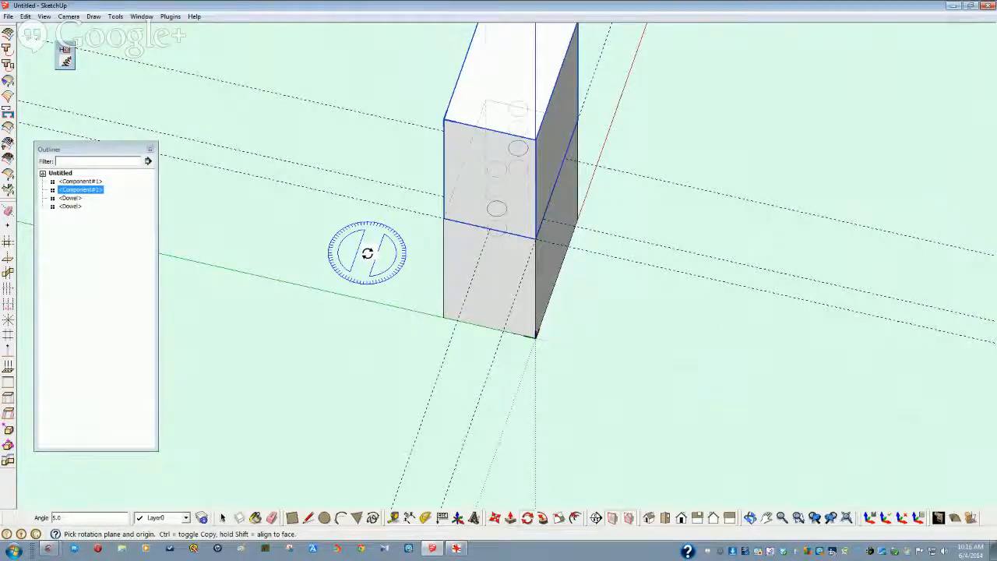
pyautogui.press('space')
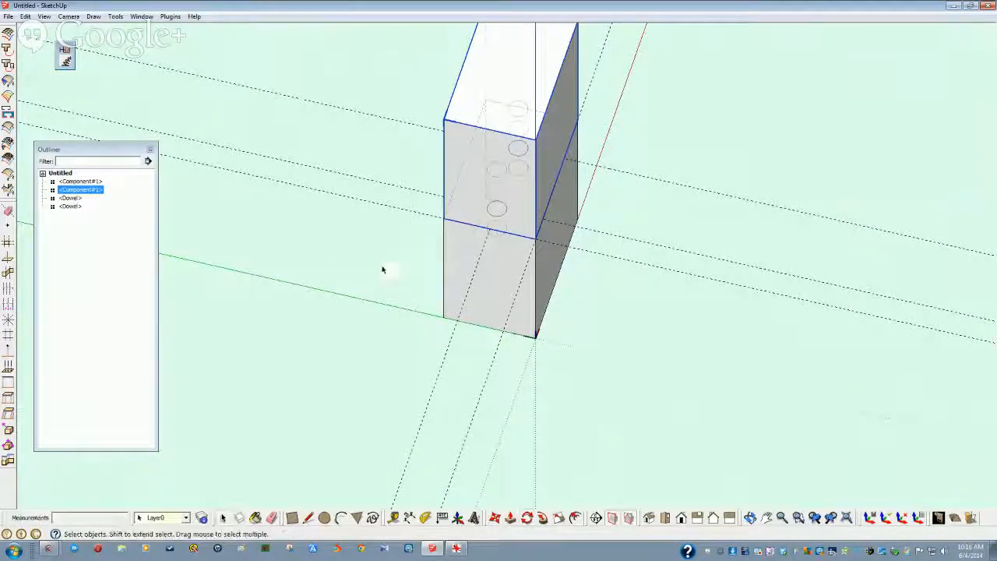
# Step: Move the upper block 1.5" straight up, away from the lower block and its dowels
pyautogui.moveTo(383, 269)
pyautogui.mouseDown(button='middle')
pyautogui.moveTo(475, 218)
pyautogui.moveTo(474, 179)
pyautogui.moveTo(406, 353)
pyautogui.moveTo(409, 308)
pyautogui.mouseUp(button='middle')
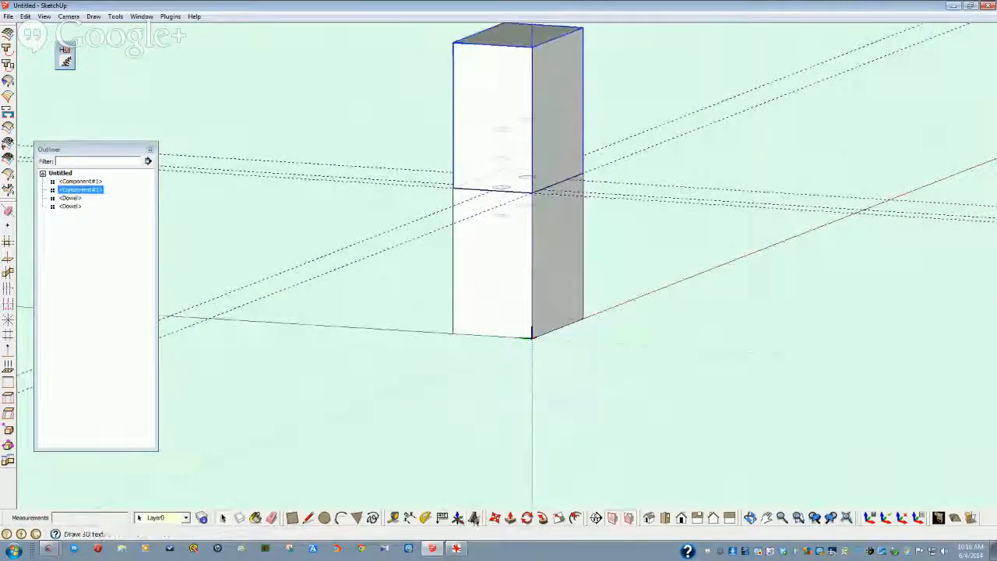
pyautogui.click(494, 517)
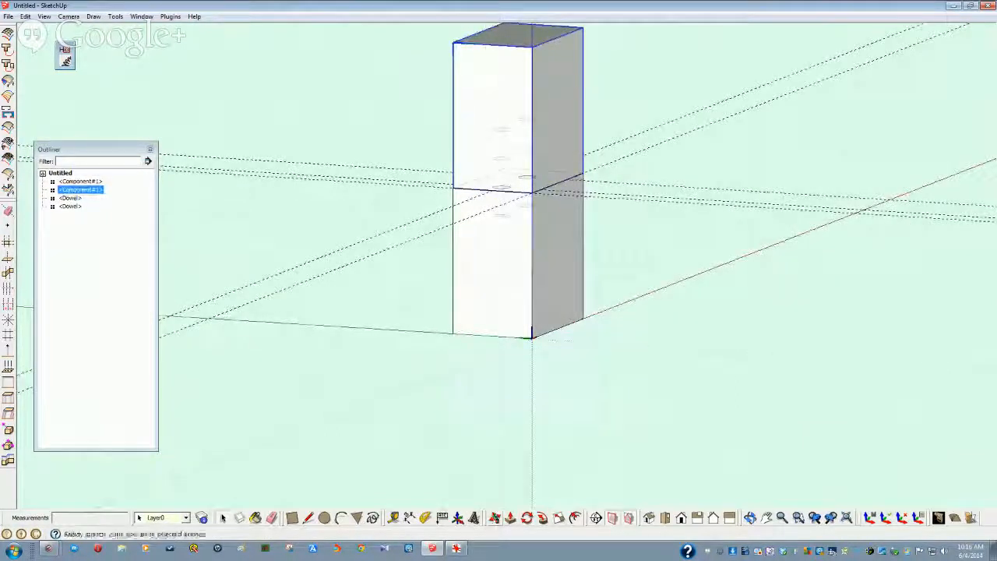
pyautogui.click(453, 335)
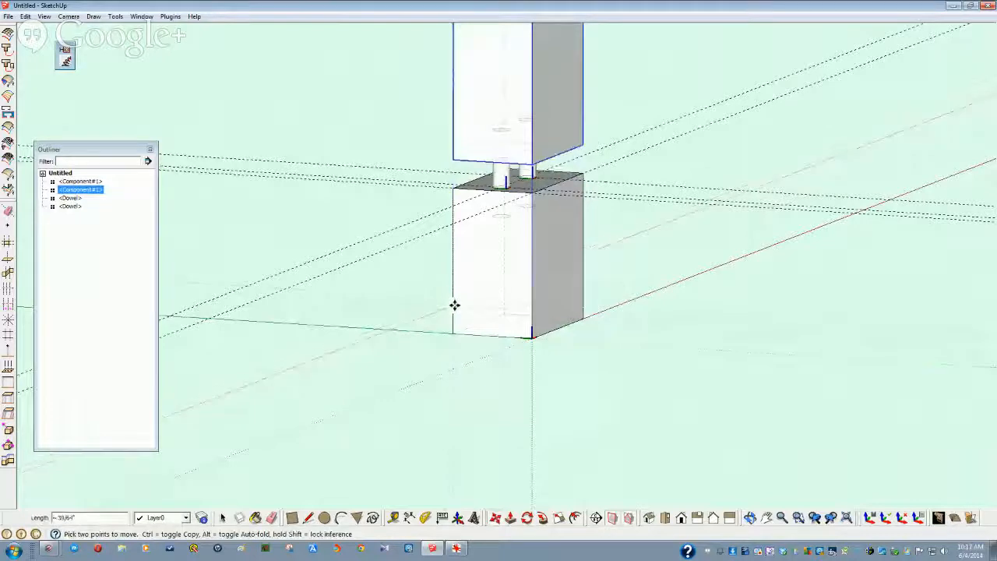
pyautogui.write('1')
pyautogui.press('Return')
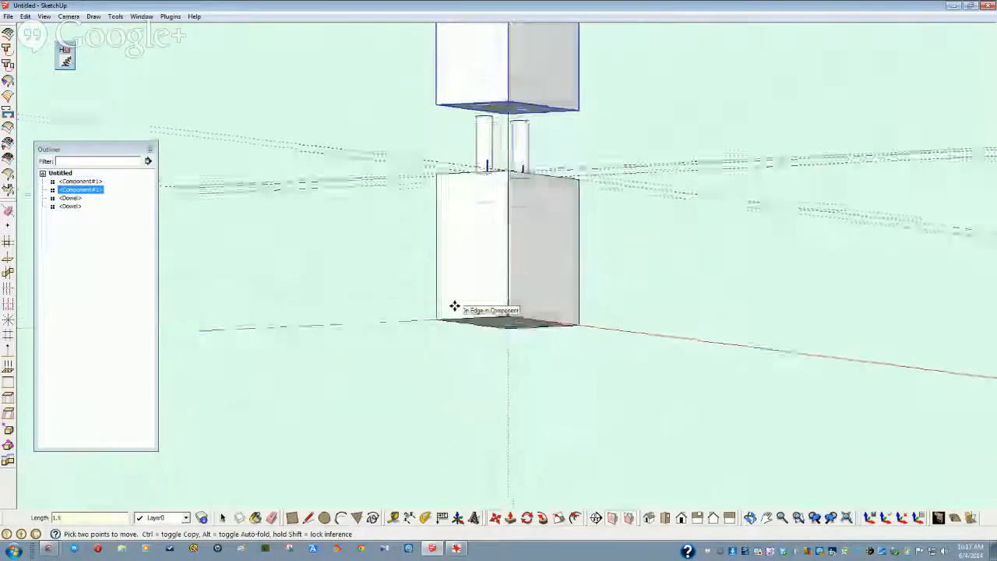
# Step: Select both dowels and move them .125" straight up, away from the lower block
pyautogui.press('space')
pyautogui.click(390, 402)
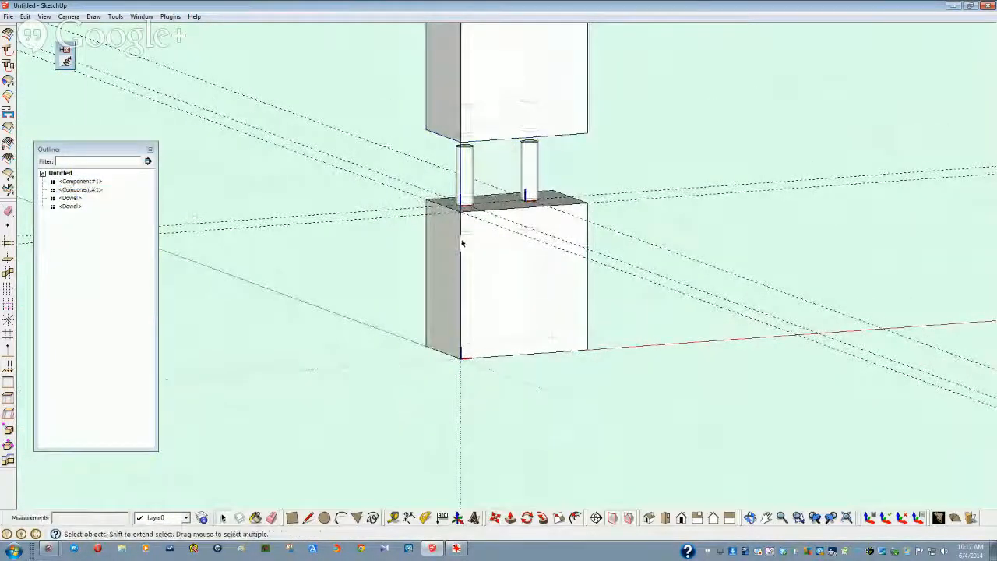
pyautogui.moveTo(493, 182); pyautogui.dragTo(478, 209, button='middle')
pyautogui.click(482, 206)
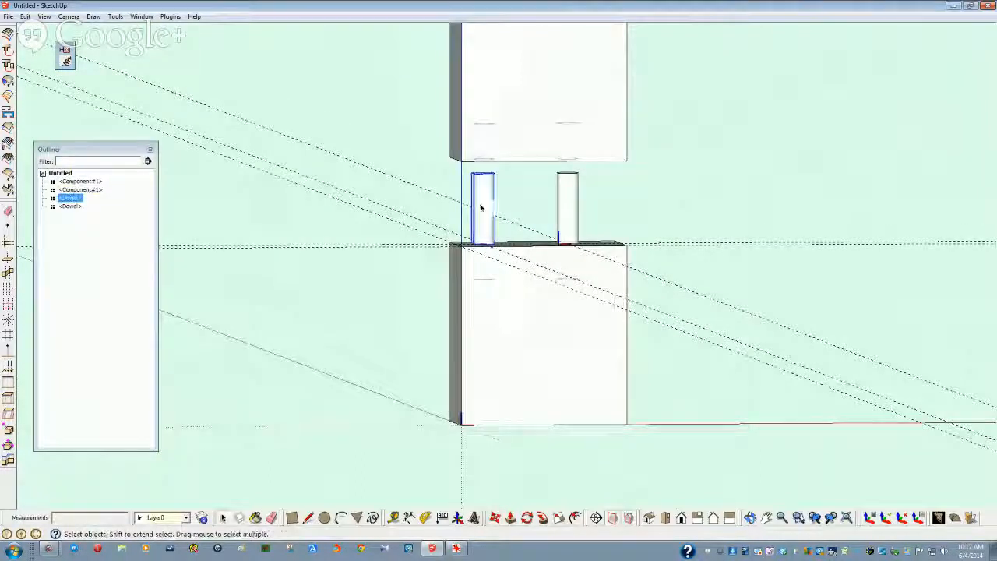
pyautogui.keyDown('ctrl'); pyautogui.click(563, 207); pyautogui.keyUp('ctrl')
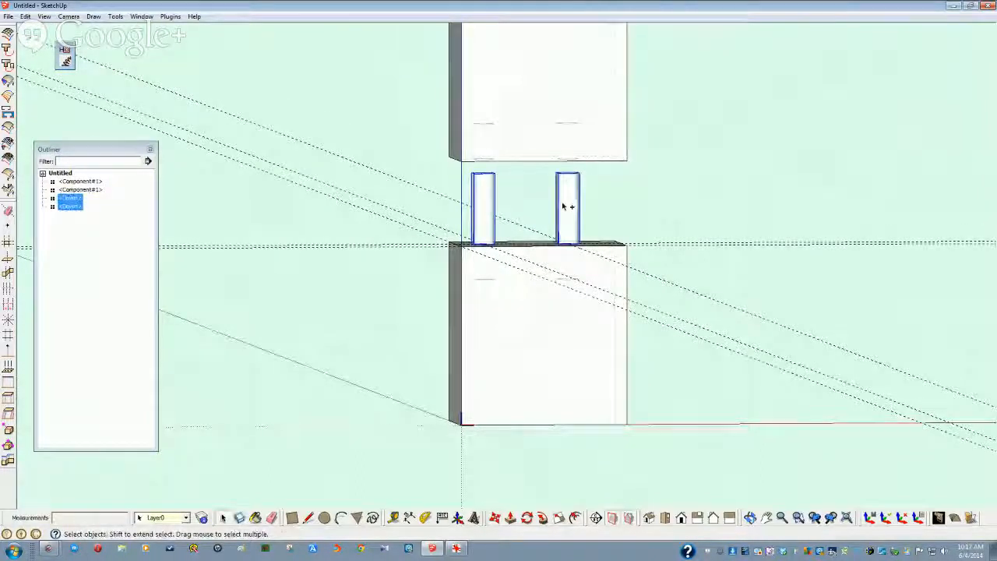
pyautogui.click(459, 518)
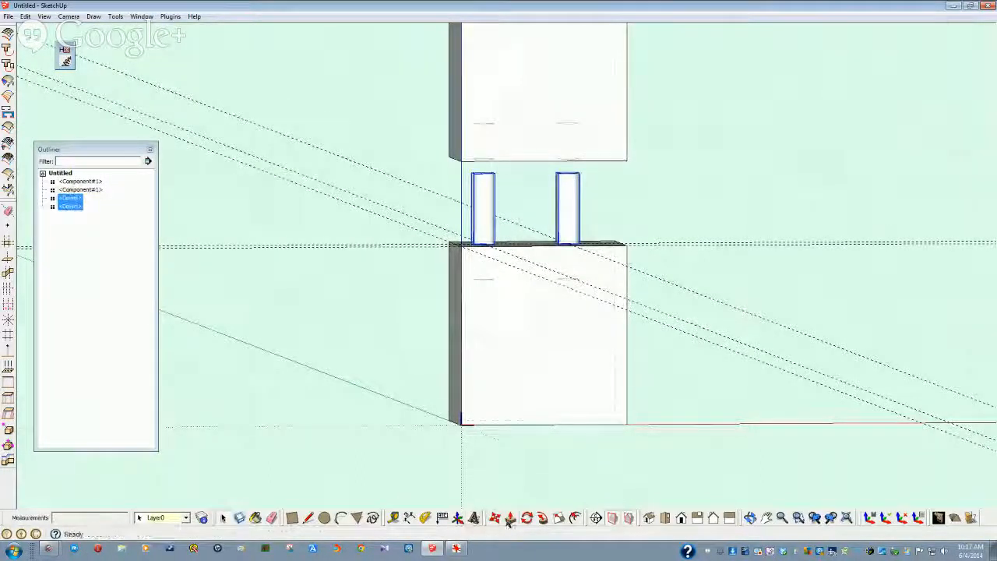
pyautogui.click(459, 403)
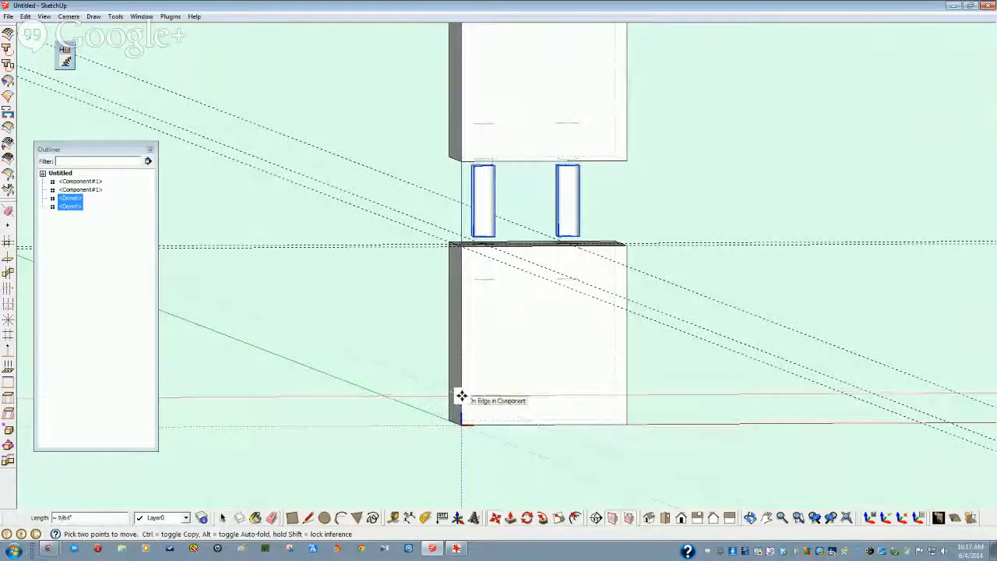
pyautogui.write('125')
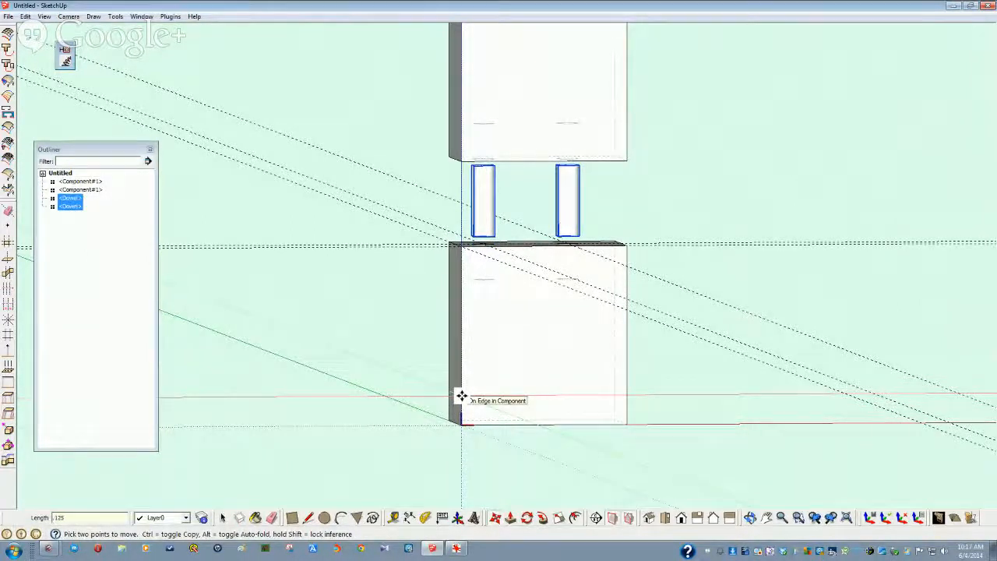
pyautogui.press('space')
pyautogui.click(357, 314)
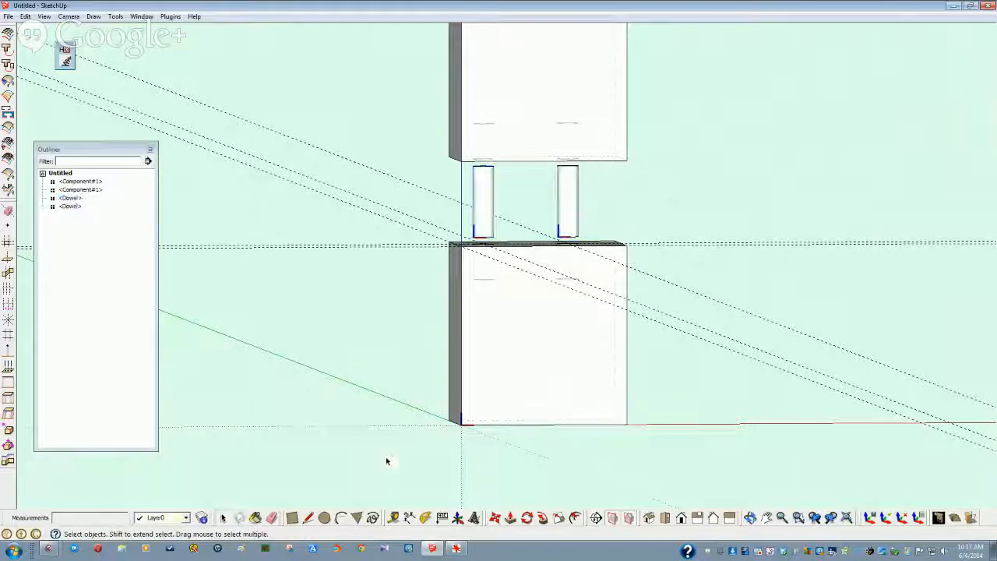
# Step: Open the lower block component for editing and delete its side and bottom faces, keeping the dowel hole cylinders
pyautogui.moveTo(439, 498); pyautogui.dragTo(725, 397, button='middle')
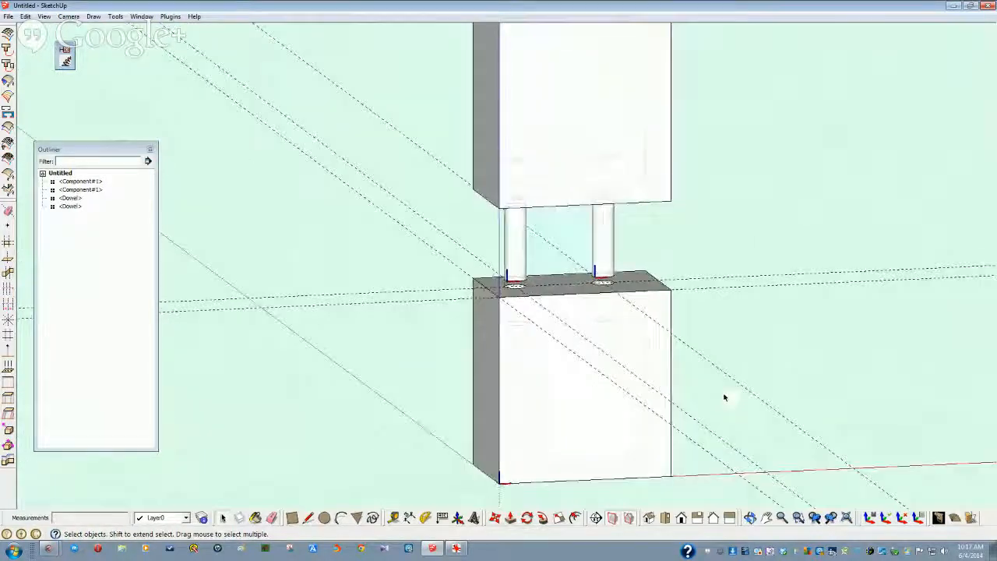
pyautogui.moveTo(716, 395); pyautogui.dragTo(399, 462)
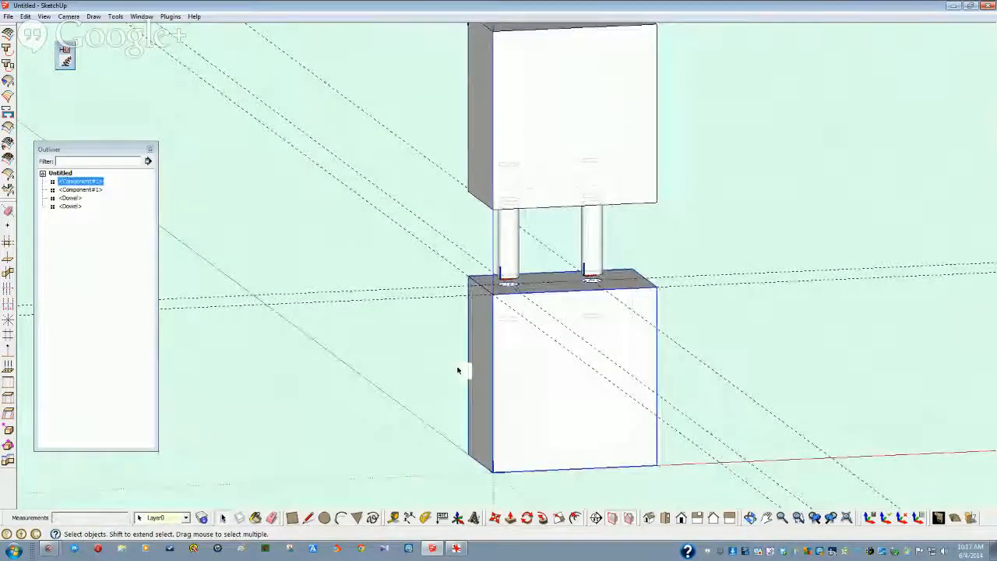
pyautogui.moveTo(675, 422); pyautogui.dragTo(389, 402, button='middle')
pyautogui.moveTo(529, 261); pyautogui.dragTo(534, 345, button='middle')
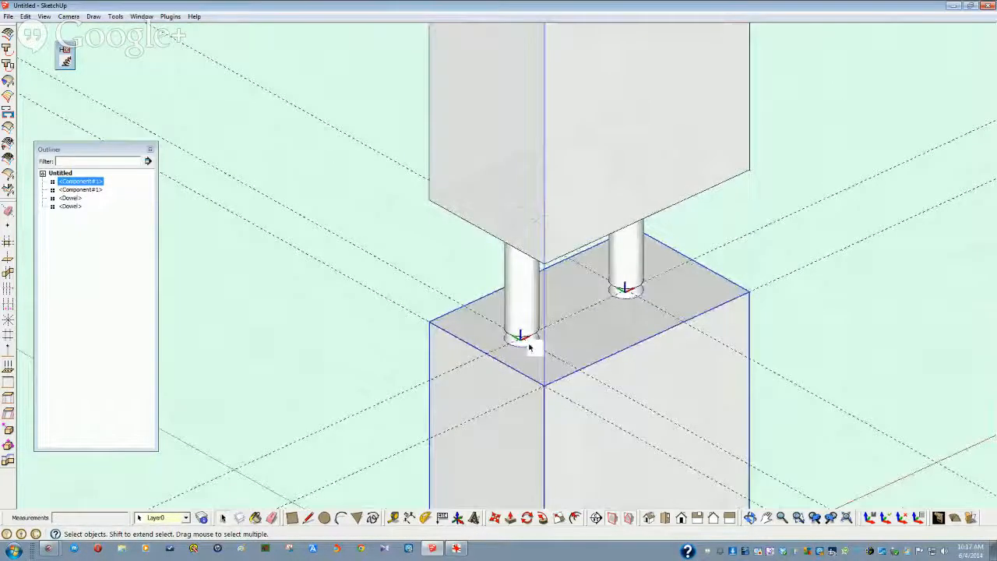
pyautogui.click(271, 335)
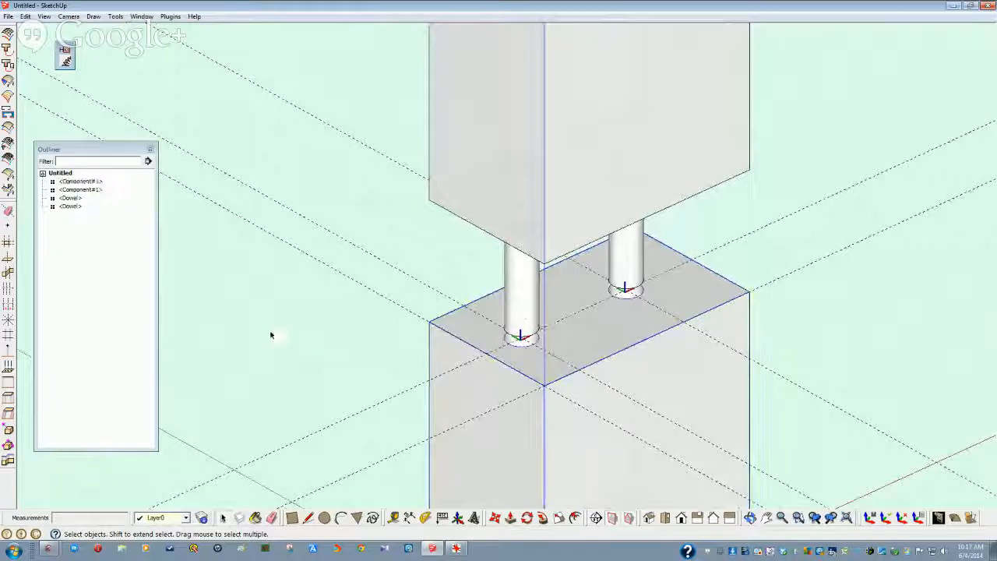
pyautogui.moveTo(272, 336); pyautogui.dragTo(555, 432, button='middle')
pyautogui.doubleClick(545, 423)
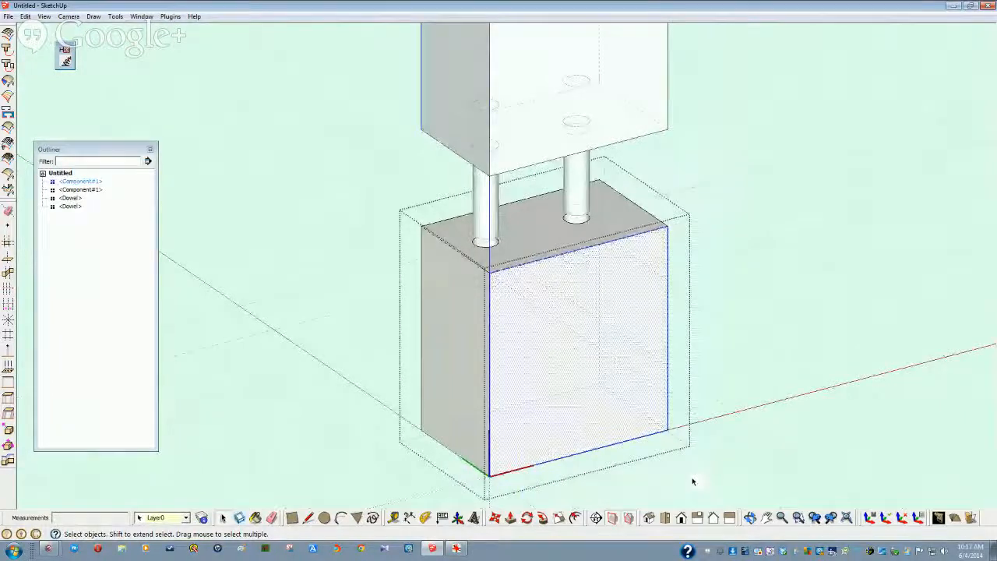
pyautogui.press('Delete')
pyautogui.moveTo(396, 386); pyautogui.dragTo(350, 374)
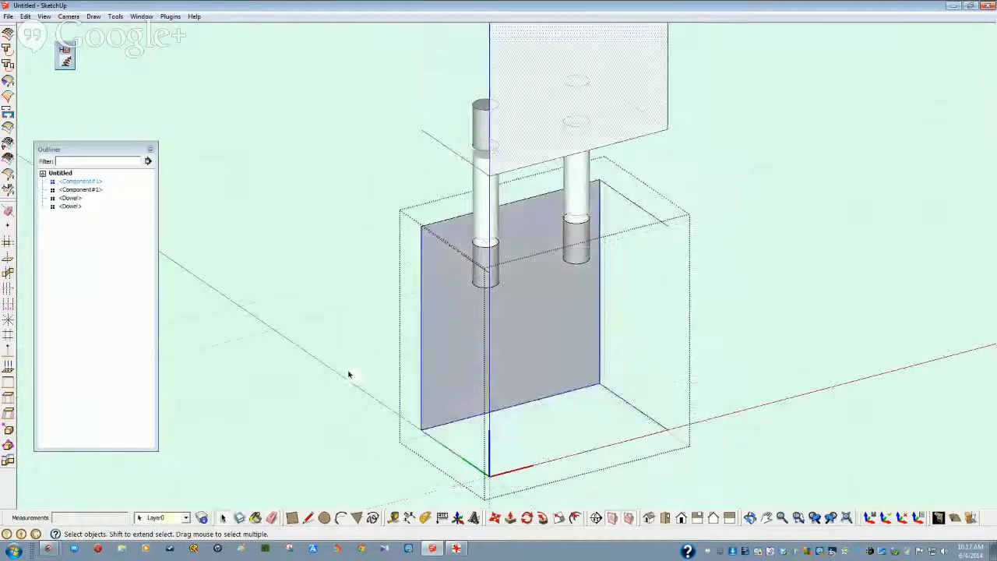
pyautogui.press('Delete')
# Step: Redraw the missing front edge with a line to restore the drilled face, and close the component
pyautogui.moveTo(394, 379)
pyautogui.mouseDown(button='middle')
pyautogui.moveTo(488, 317)
pyautogui.moveTo(512, 283)
pyautogui.moveTo(506, 341)
pyautogui.moveTo(481, 353)
pyautogui.moveTo(556, 334)
pyautogui.moveTo(505, 349)
pyautogui.mouseUp(button='middle')
pyautogui.press('l')
pyautogui.click(497, 358)
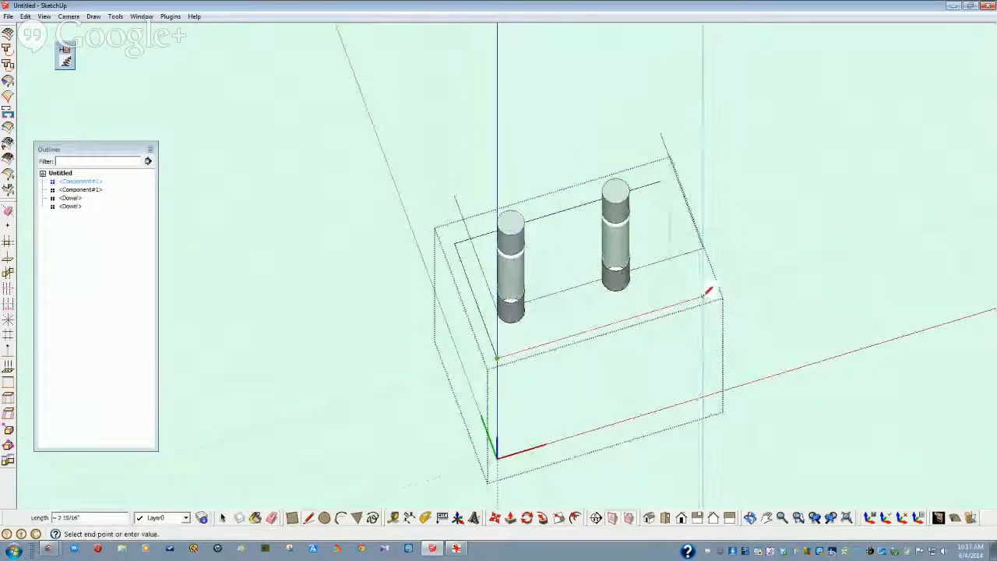
pyautogui.click(704, 296)
pyautogui.moveTo(704, 296); pyautogui.dragTo(494, 344, button='middle')
pyautogui.press('space')
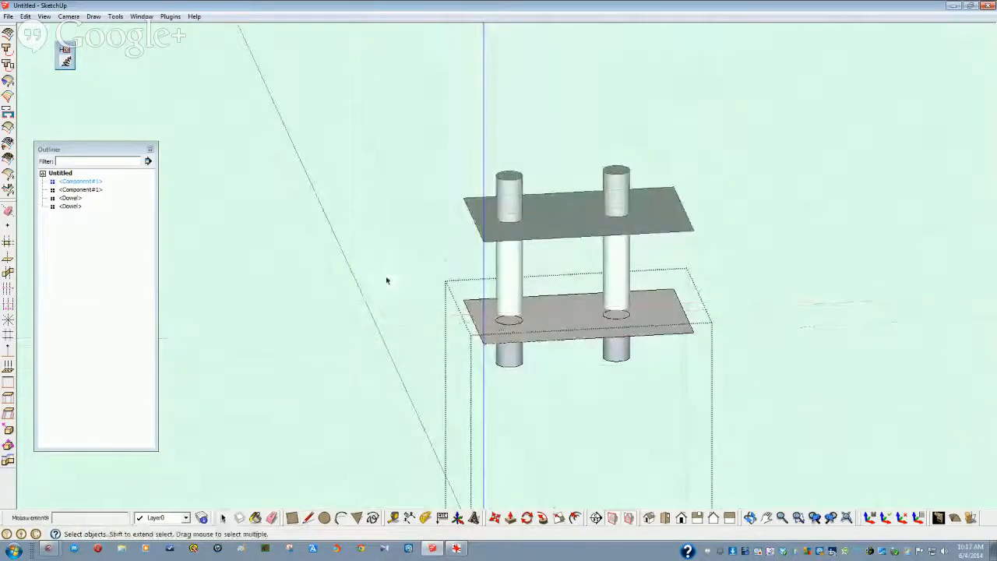
pyautogui.click(388, 280)
pyautogui.moveTo(526, 254); pyautogui.dragTo(514, 320, button='middle')
# Step: Save the model as Dowel joint in the Baw comps folder
pyautogui.click(8, 17)
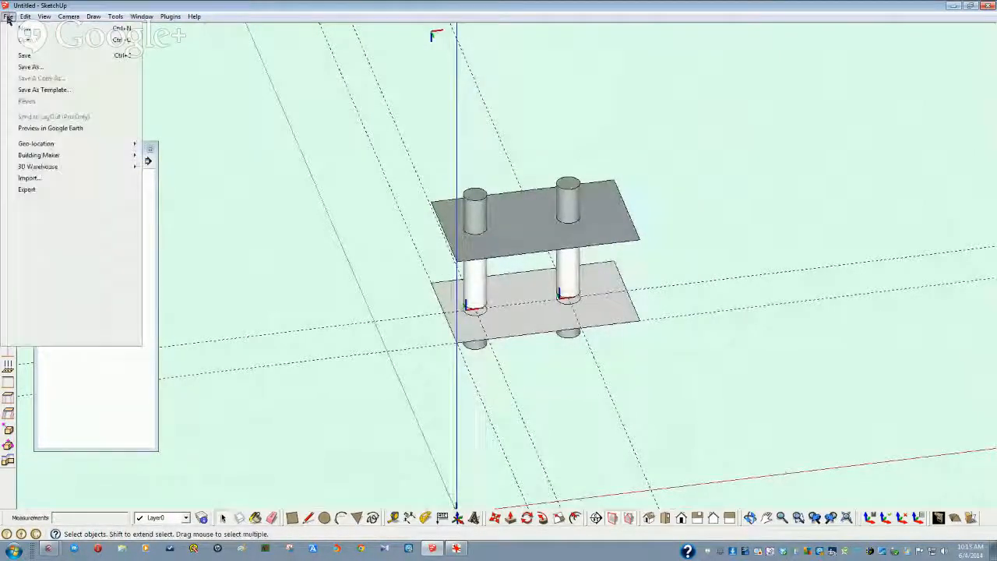
pyautogui.click(28, 67)
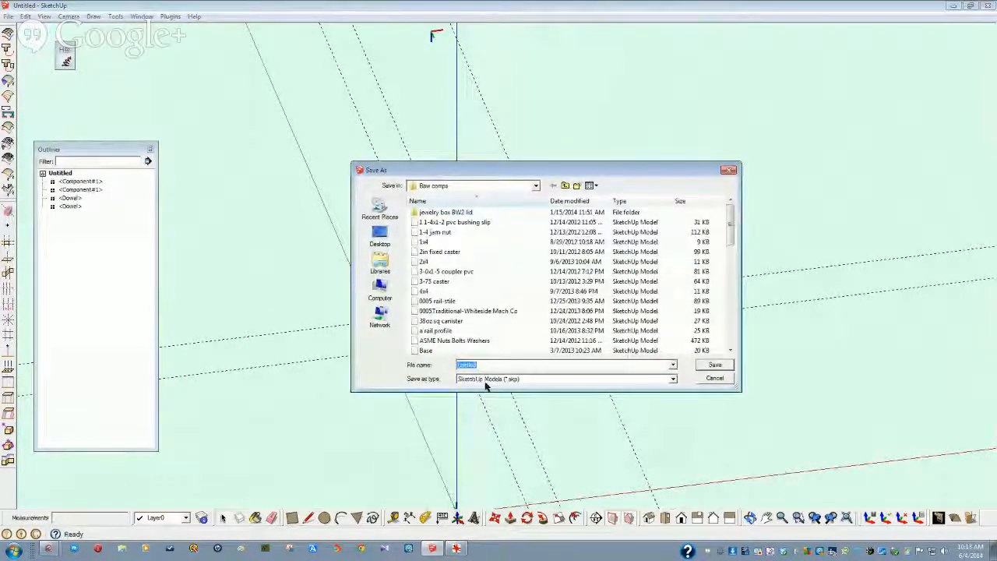
pyautogui.write('Dowel joint')
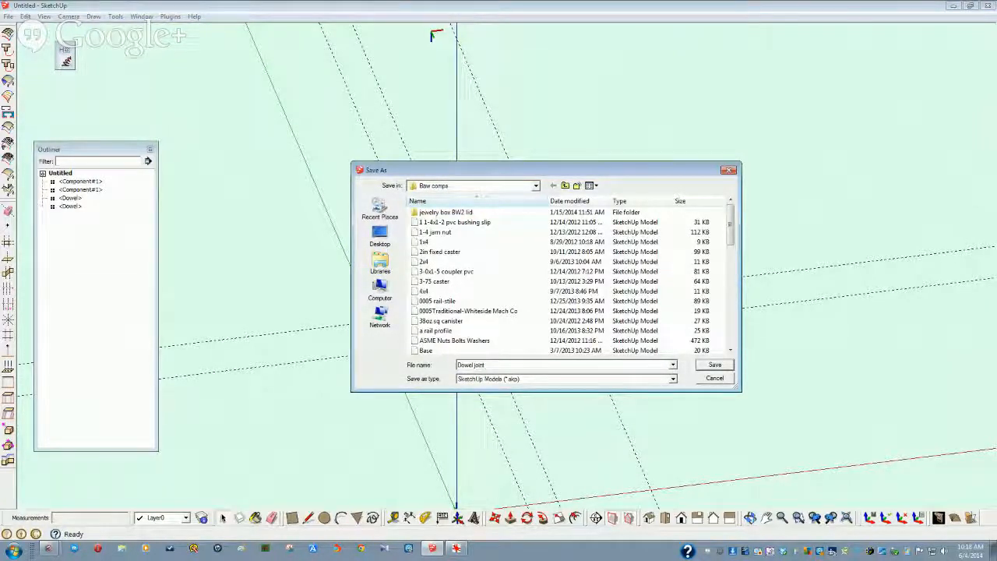
pyautogui.click(714, 366)
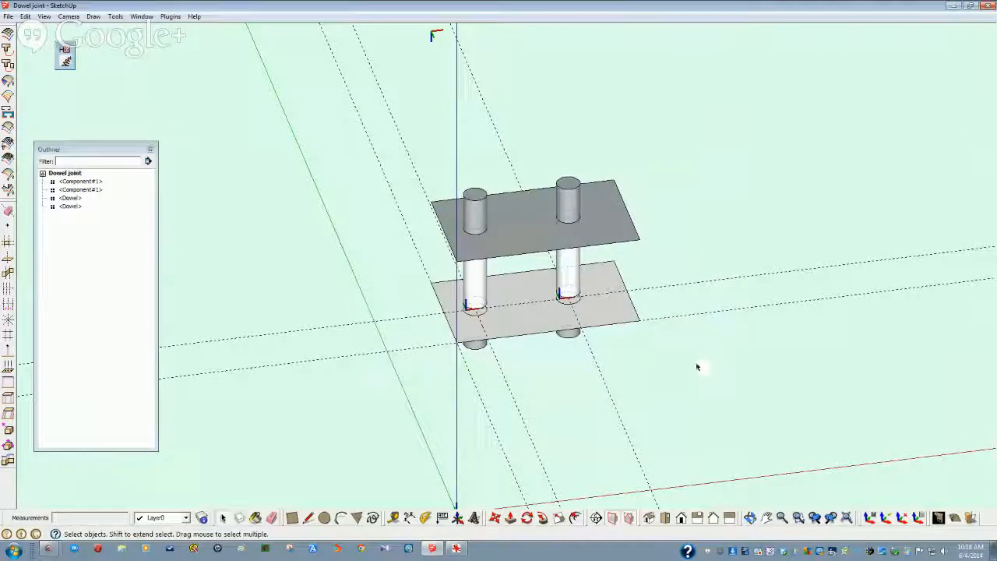
# Step: Start a new model and strip its block component down to just the bottom face
pyautogui.click(8, 16)
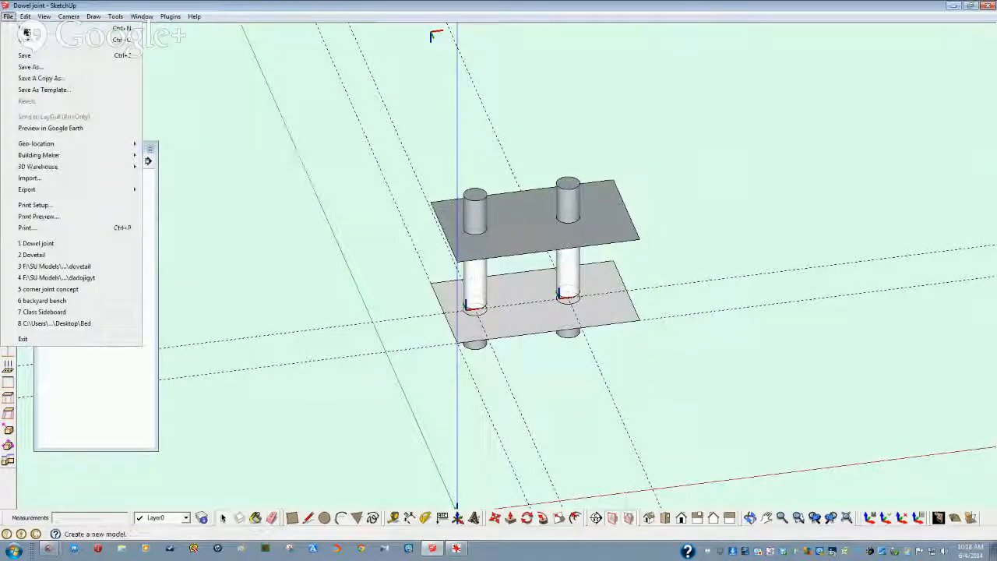
pyautogui.click(26, 33)
pyautogui.moveTo(219, 180)
pyautogui.mouseDown(button='middle')
pyautogui.moveTo(438, 253)
pyautogui.moveTo(546, 249)
pyautogui.moveTo(558, 221)
pyautogui.mouseUp(button='middle')
pyautogui.scroll(2, 465, 260)
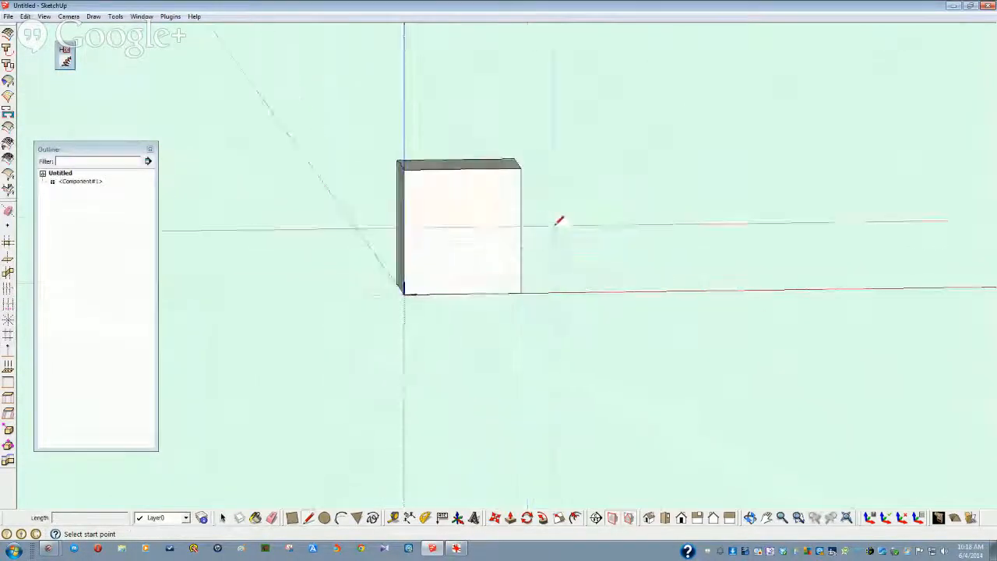
pyautogui.click(456, 217)
pyautogui.press('space')
pyautogui.click(457, 219)
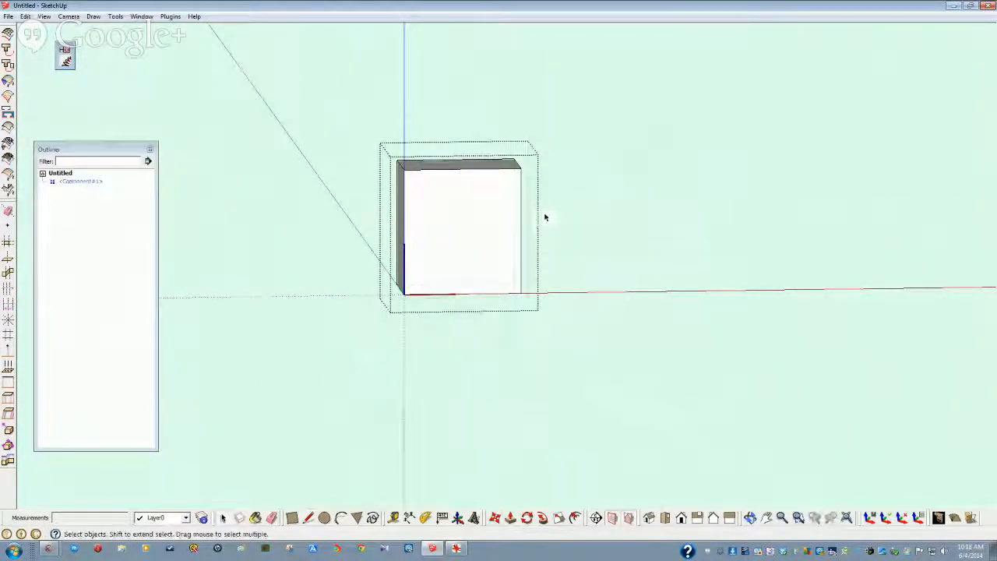
pyautogui.moveTo(545, 213); pyautogui.dragTo(369, 116)
pyautogui.press('Delete')
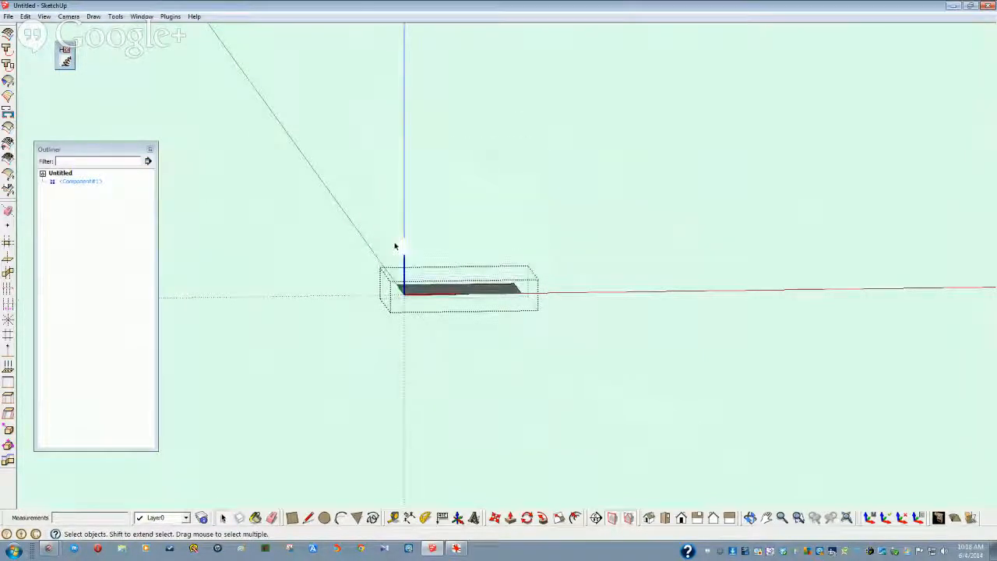
pyautogui.moveTo(395, 247); pyautogui.dragTo(400, 356, button='middle')
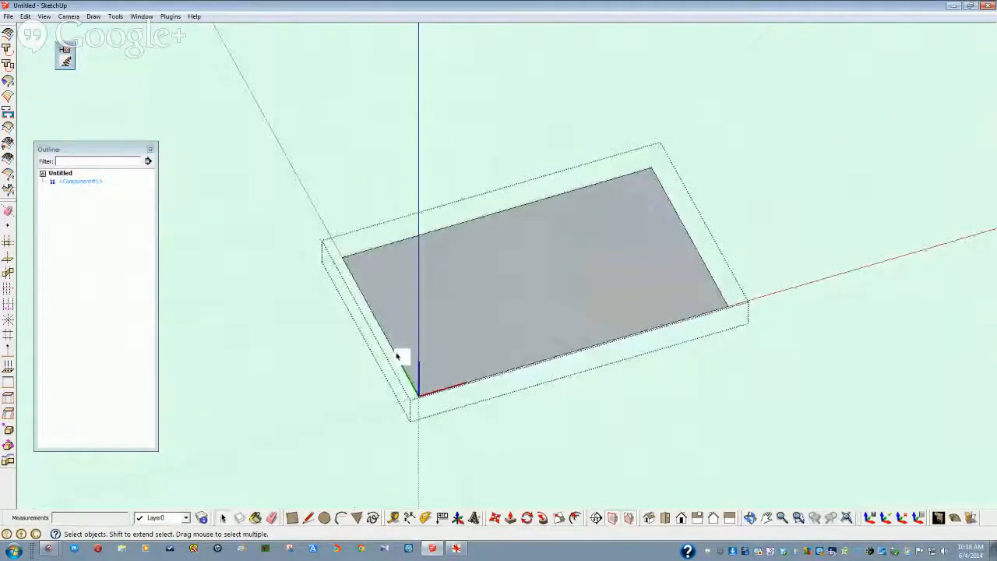
pyautogui.click(398, 355)
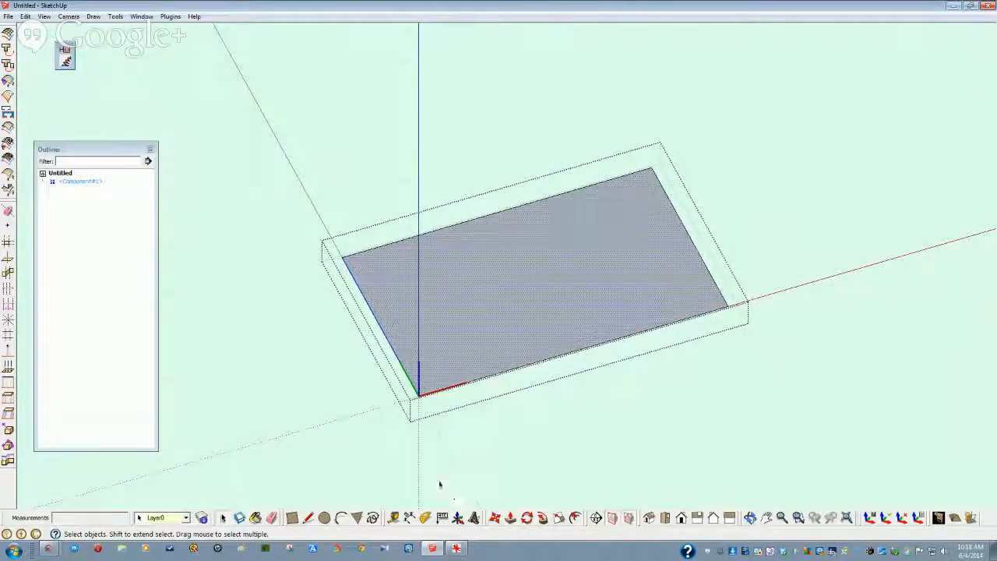
pyautogui.click(322, 473)
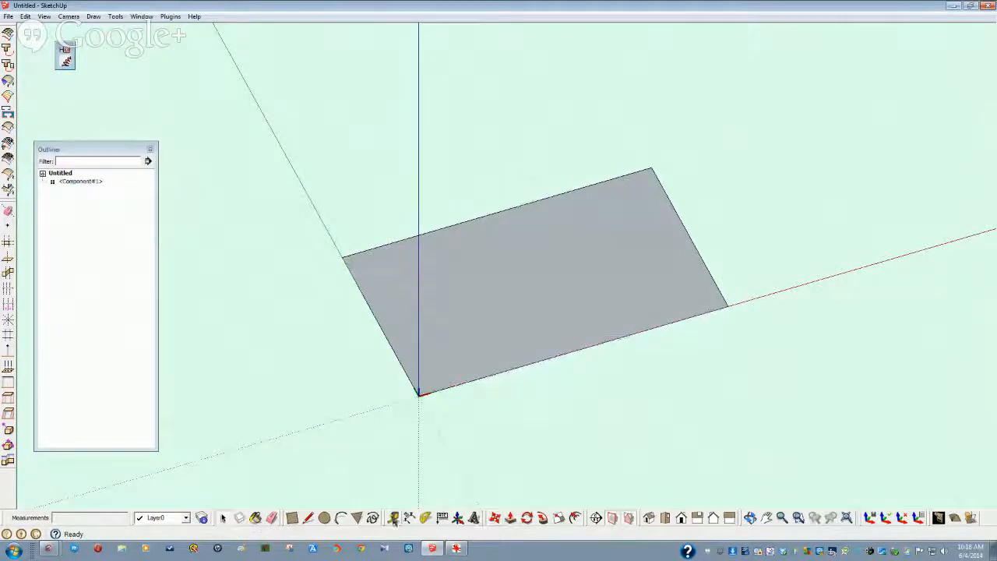
# Step: Place a guide parallel to the face's short edge along the green axis, and try to array it with 5x
pyautogui.click(395, 518)
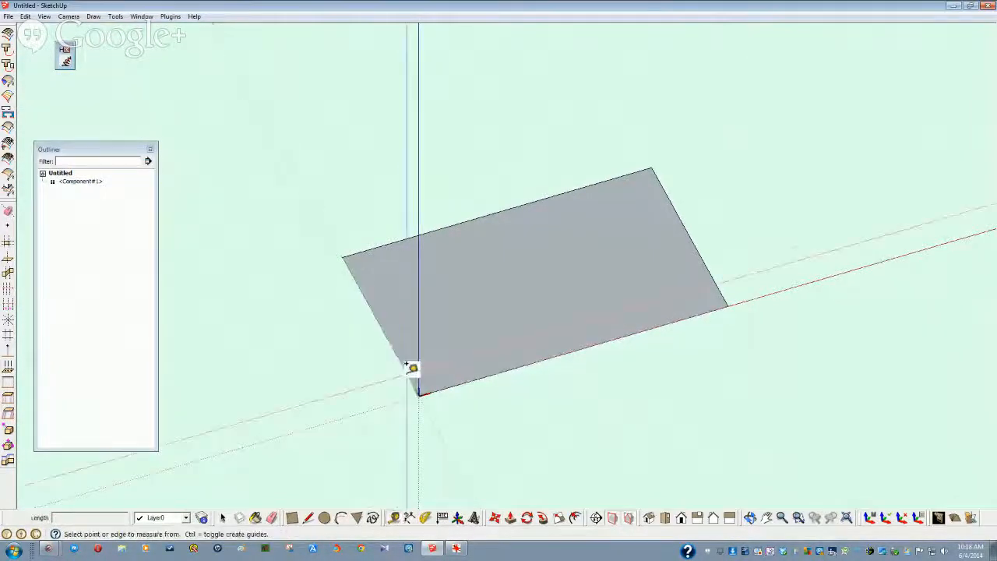
pyautogui.click(401, 358)
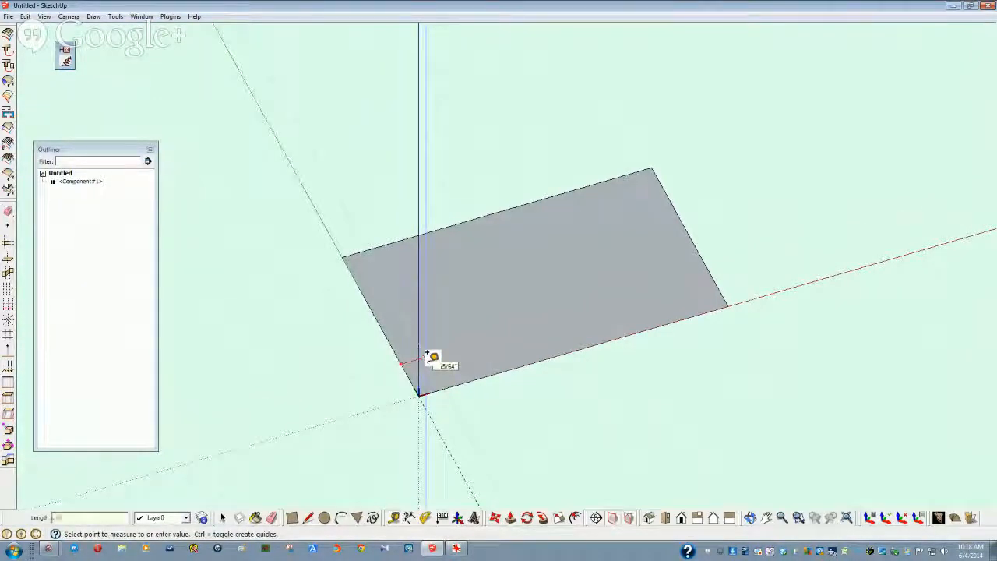
pyautogui.click(427, 355)
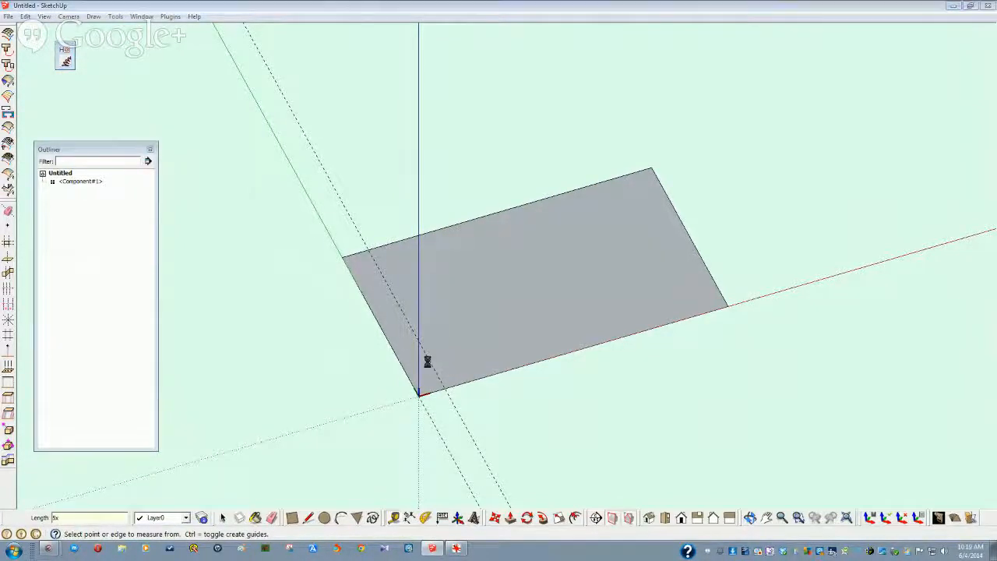
pyautogui.press('Return')
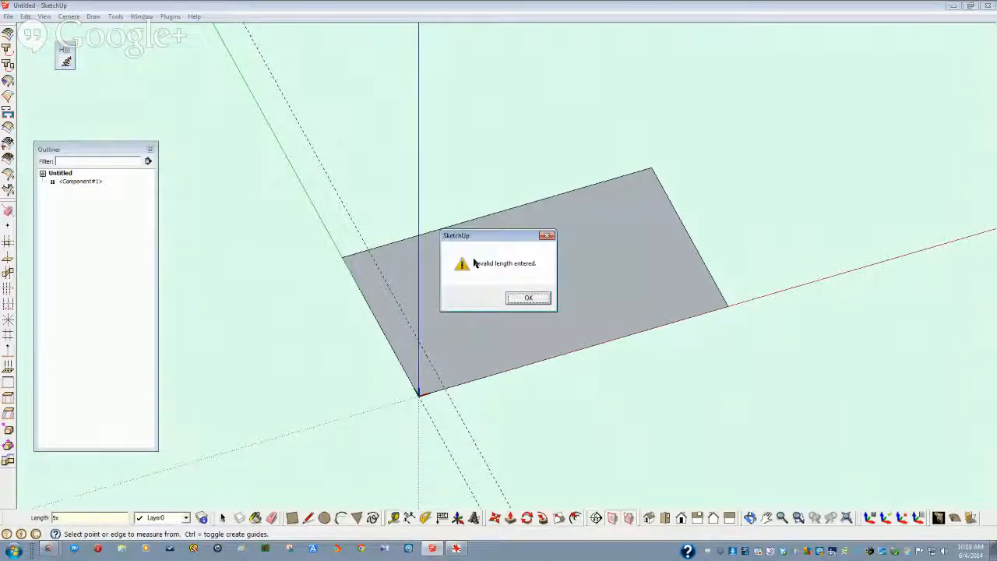
pyautogui.click(529, 299)
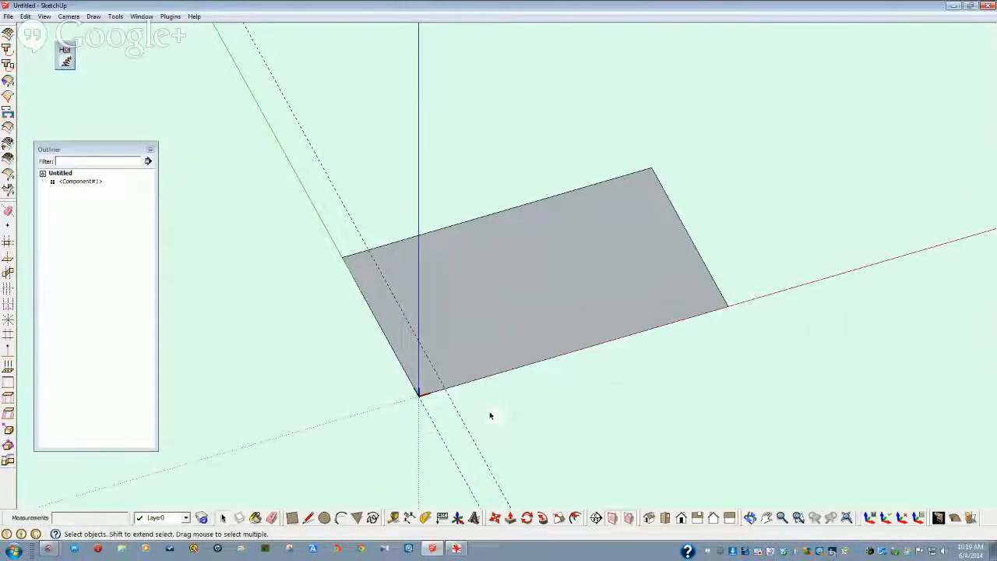
pyautogui.moveTo(455, 406); pyautogui.dragTo(439, 399, button='middle')
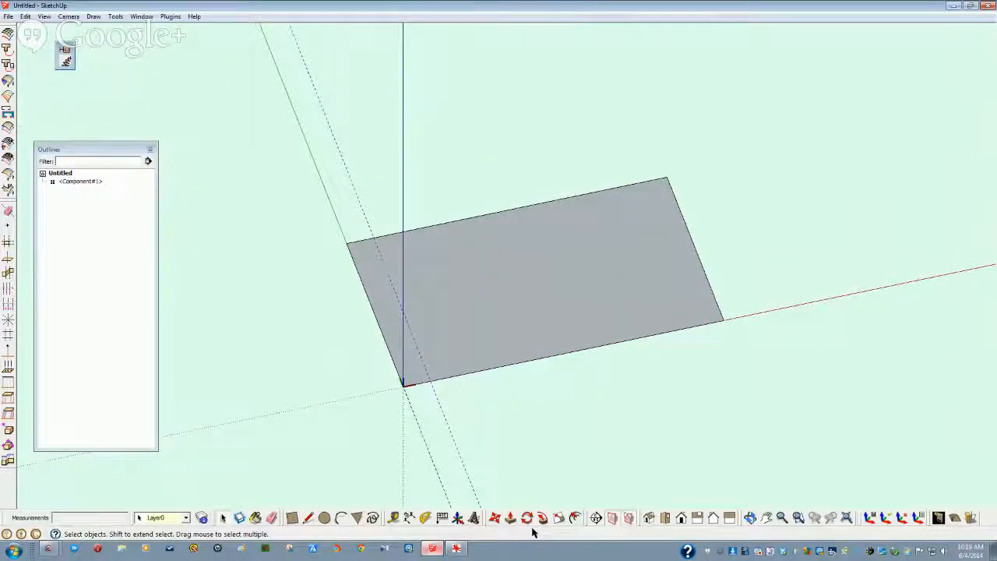
pyautogui.click(494, 518)
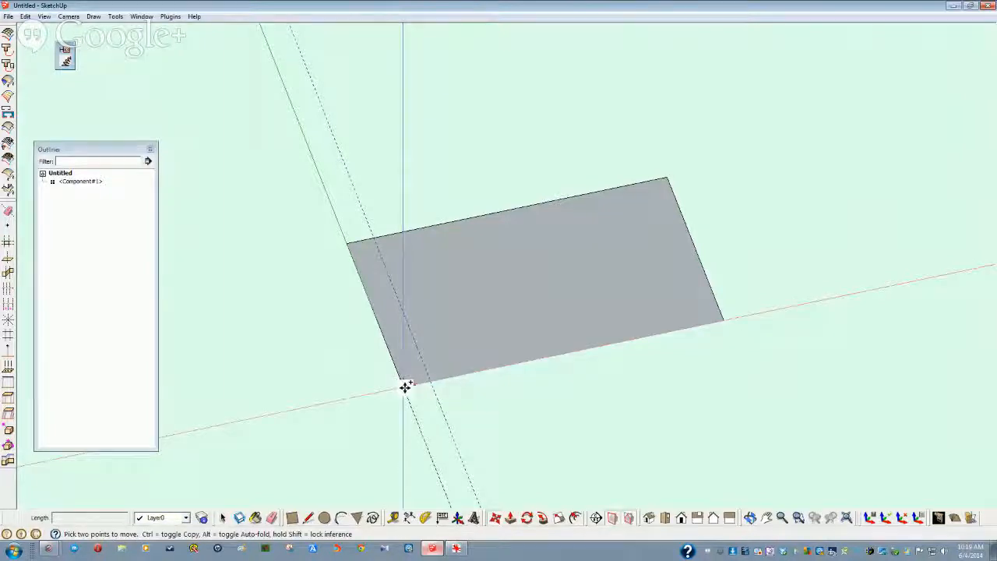
pyautogui.click(406, 387)
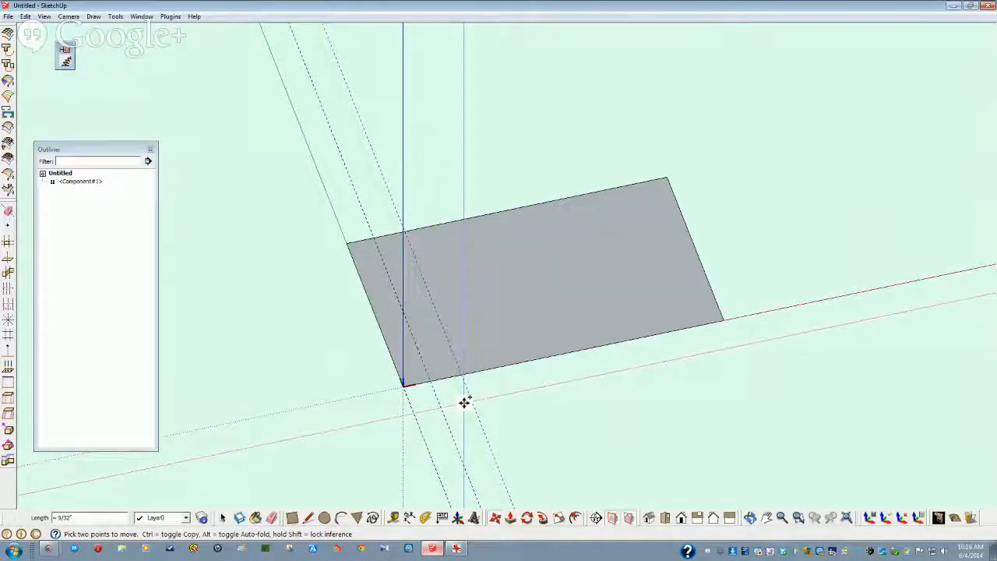
pyautogui.click(406, 387)
pyautogui.click(405, 387)
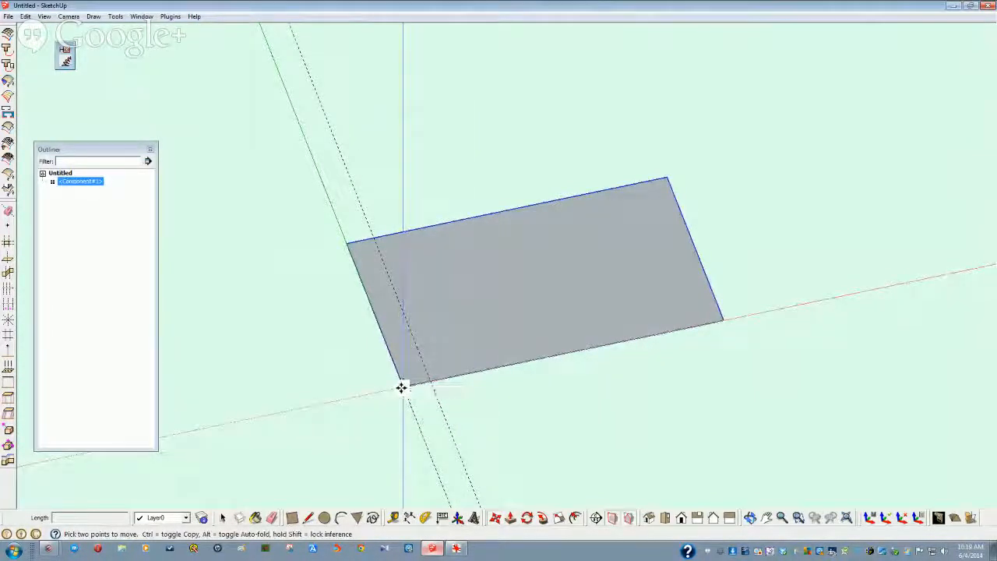
pyautogui.press('space')
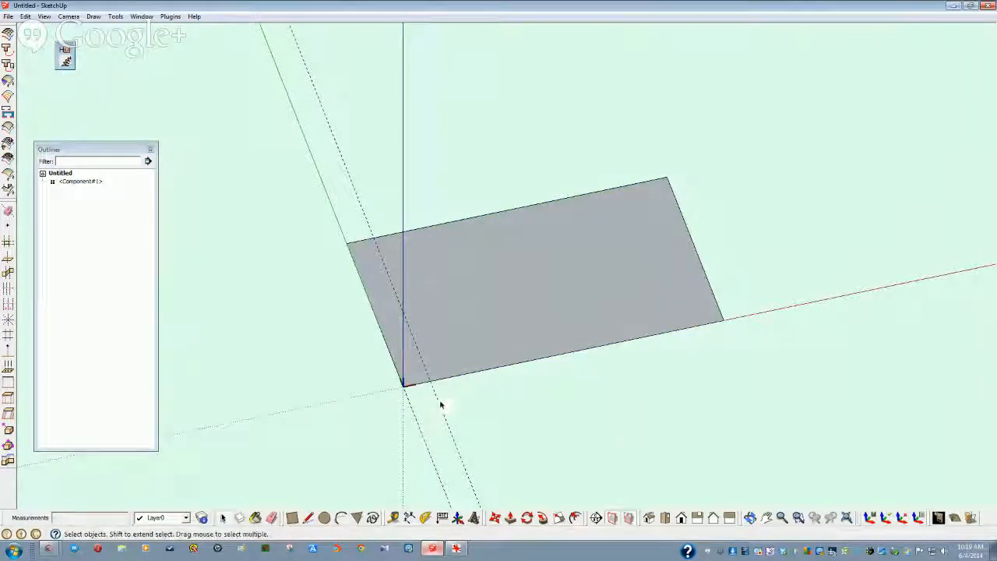
# Step: Copy the guide one spacing along the red axis and array the copy 5x across the face
pyautogui.press('m')
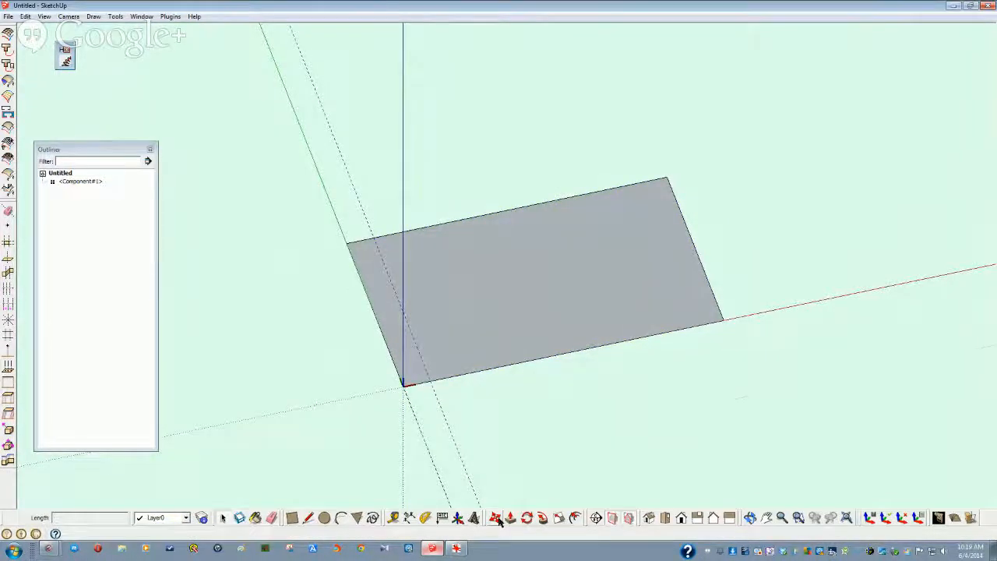
pyautogui.click(404, 385)
pyautogui.press('ctrl')
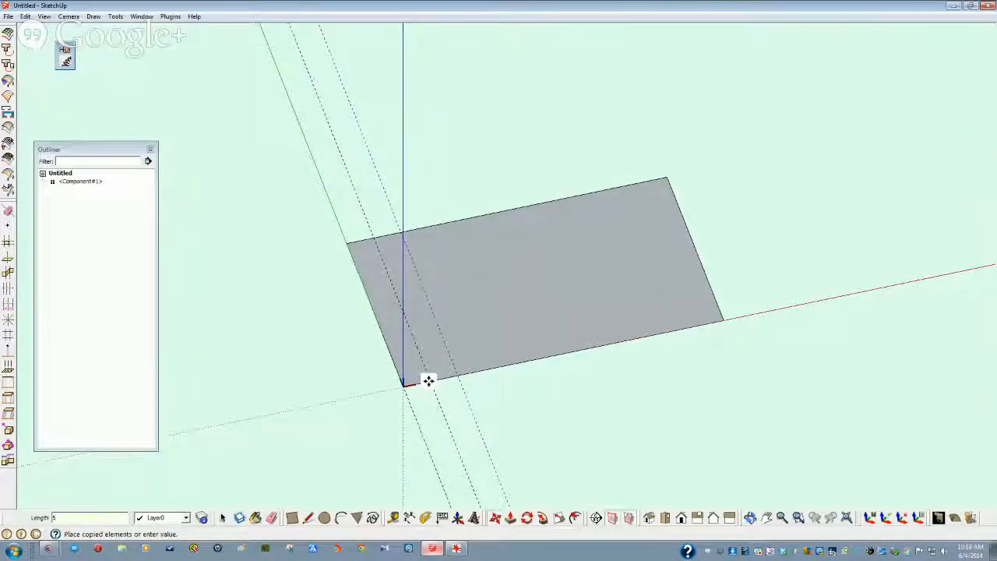
pyautogui.press('Return')
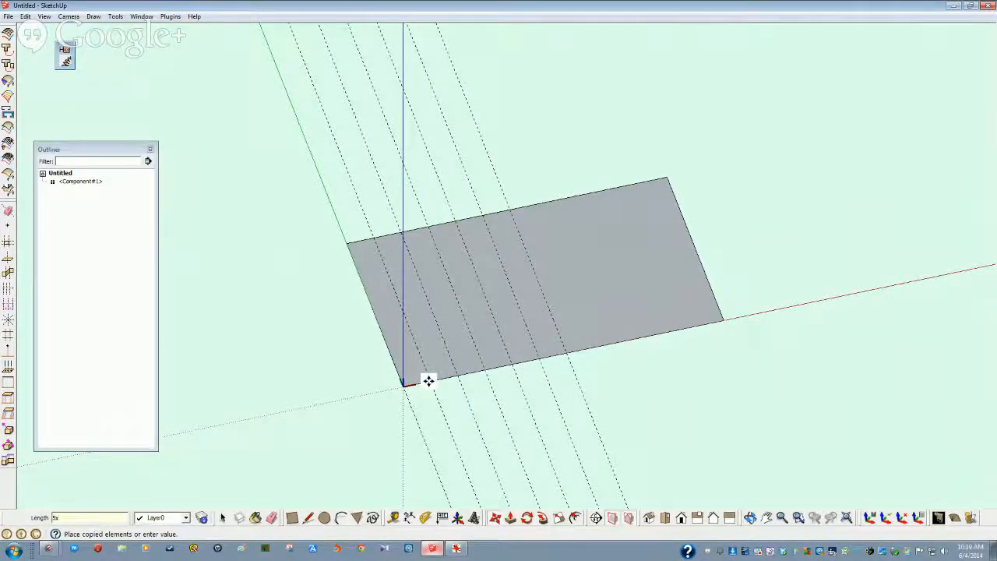
pyautogui.press('space')
# Step: Place a guide parallel to the face's long front edge, offset .5 inward along the green axis
pyautogui.moveTo(473, 365); pyautogui.dragTo(581, 383, button='middle')
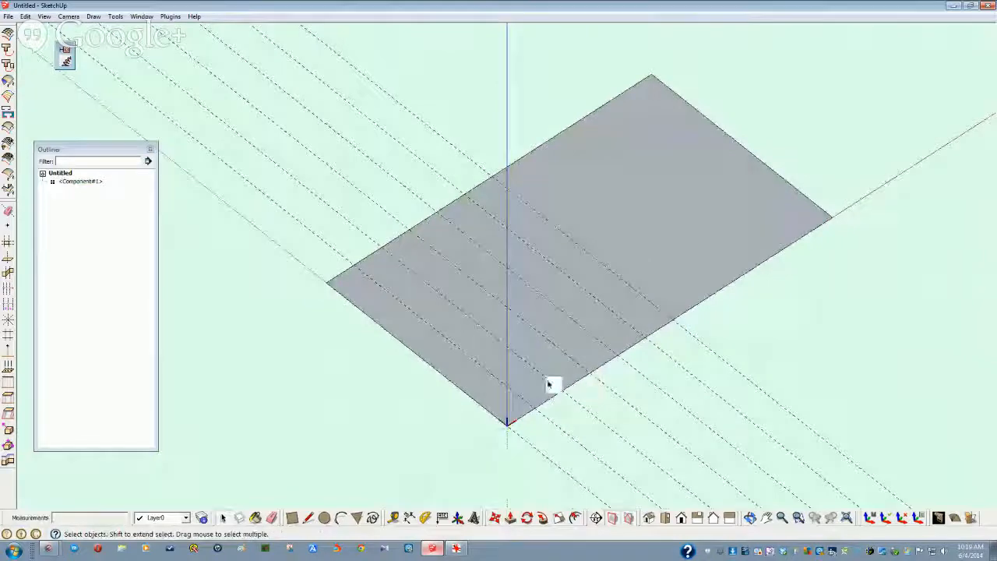
pyautogui.click(526, 401)
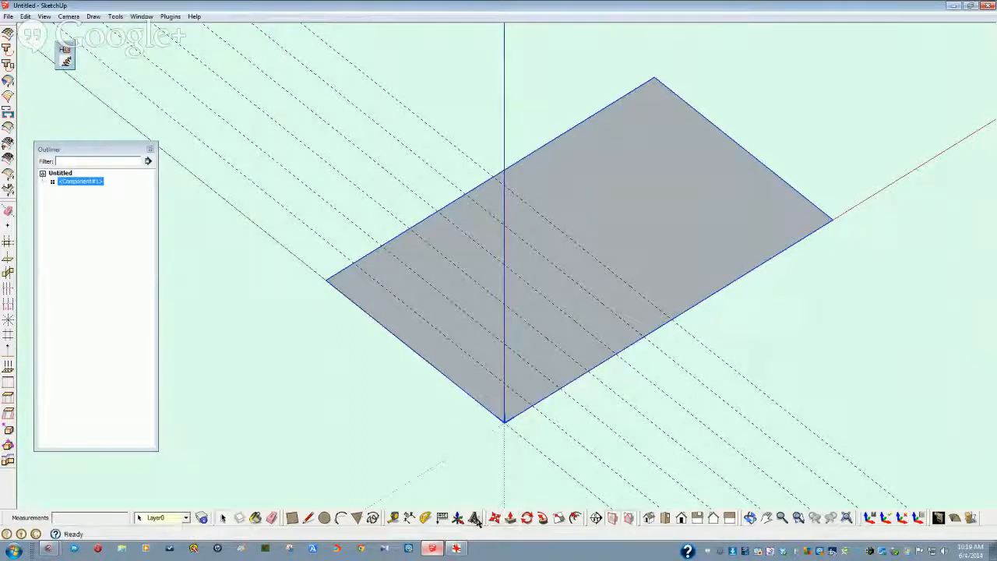
pyautogui.click(426, 518)
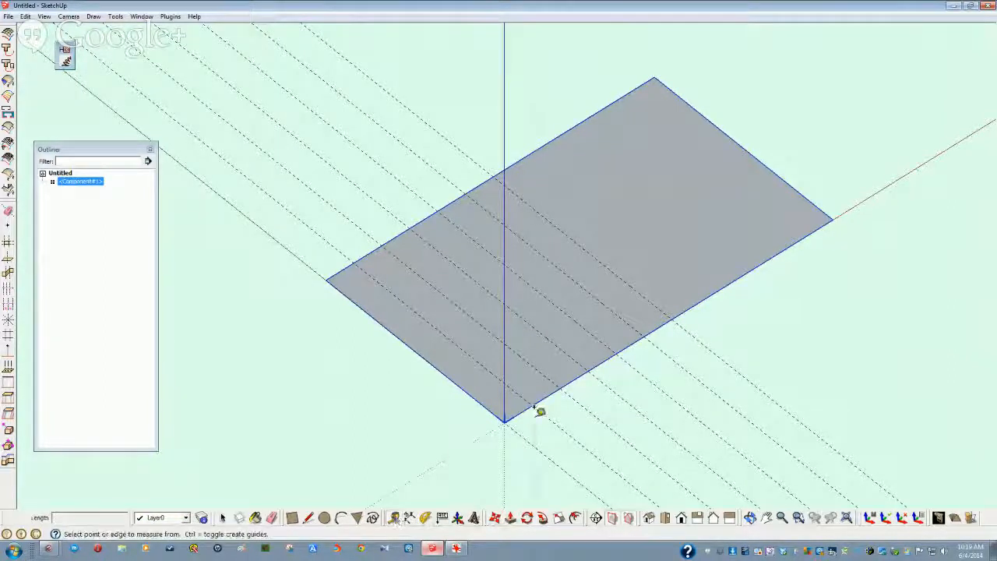
pyautogui.click(460, 444)
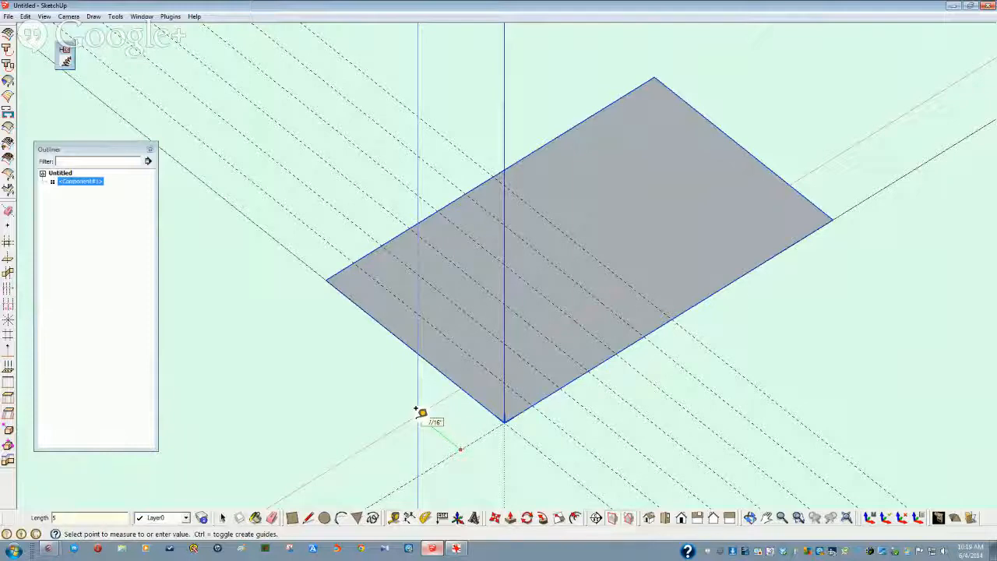
pyautogui.press('Return')
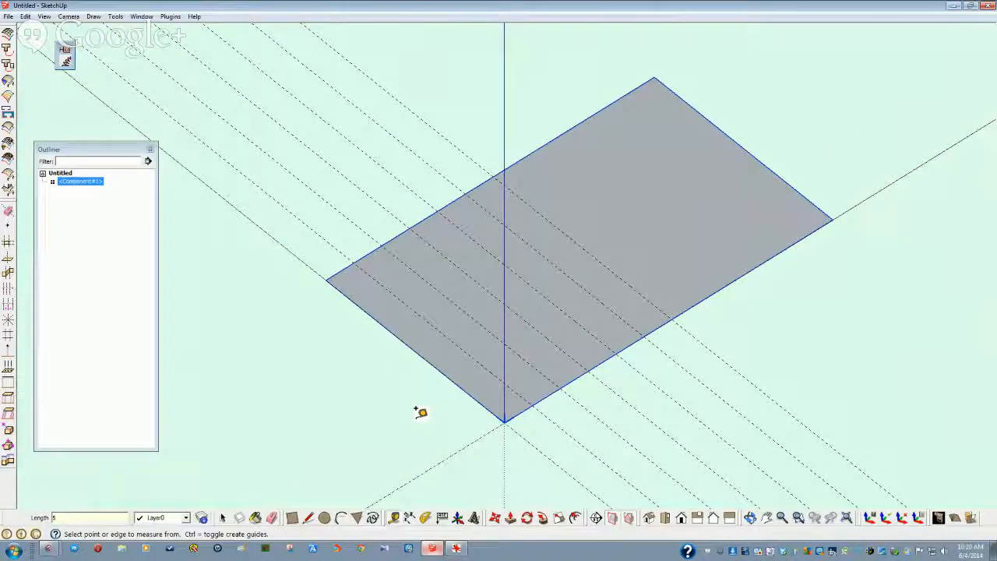
pyautogui.moveTo(421, 412); pyautogui.dragTo(477, 432, button='middle')
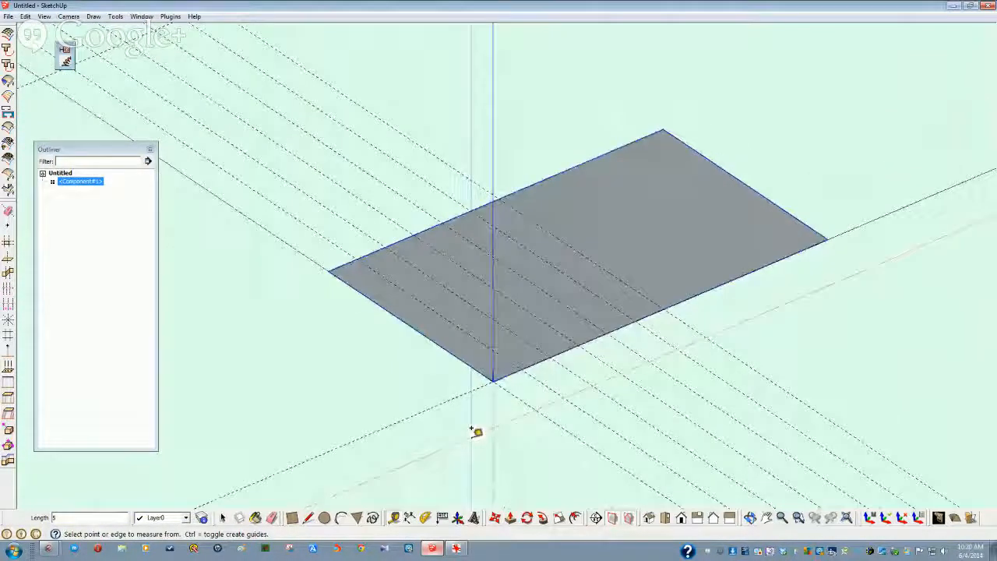
pyautogui.write('.5')
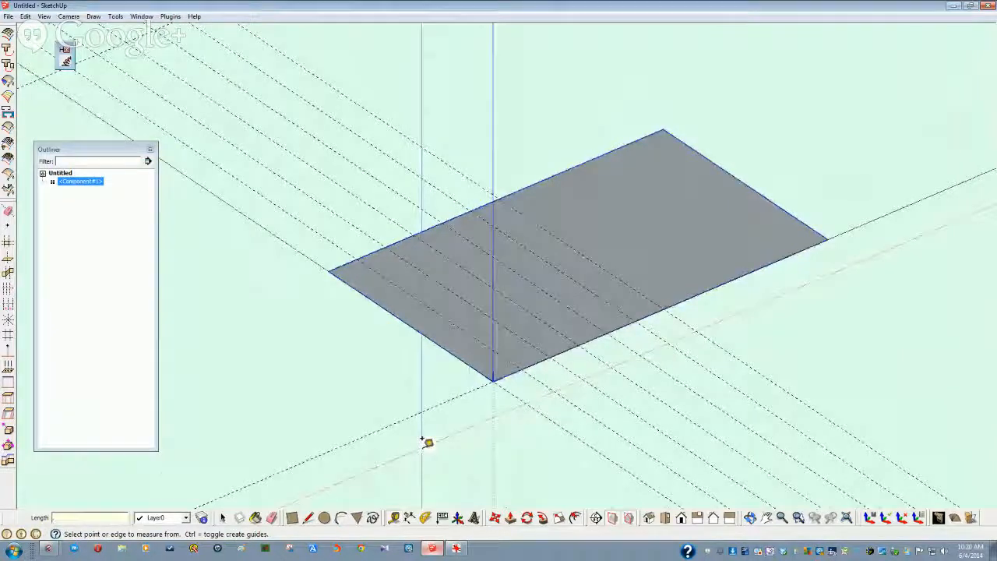
pyautogui.press('Return')
pyautogui.moveTo(427, 460); pyautogui.dragTo(315, 432, button='middle')
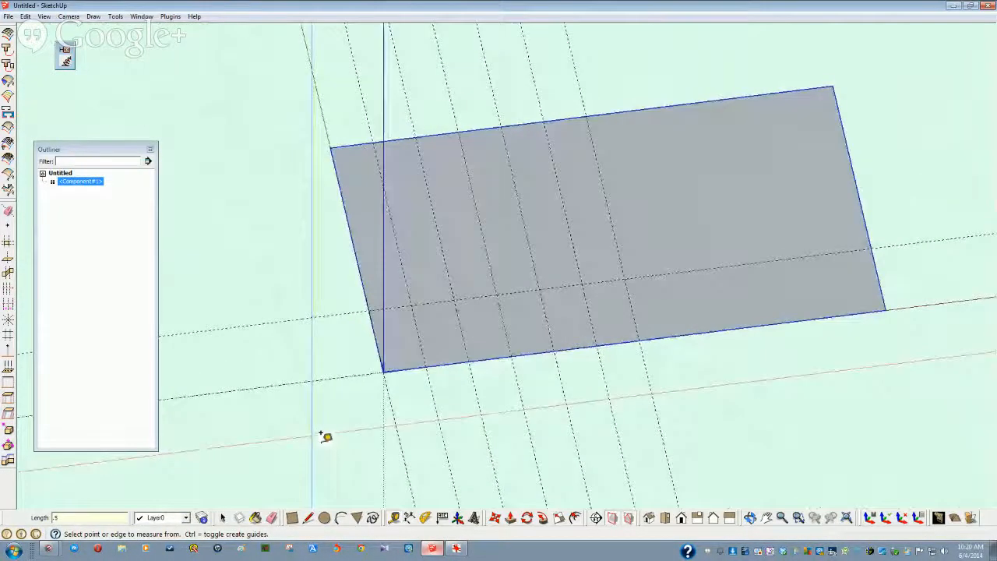
pyautogui.press('space')
# Step: Open the component and draw three 1/2" by 1/4" rectangles along the front edge, in alternate spaces between the guides
pyautogui.click(432, 383)
pyautogui.moveTo(432, 382); pyautogui.dragTo(430, 397, button='middle')
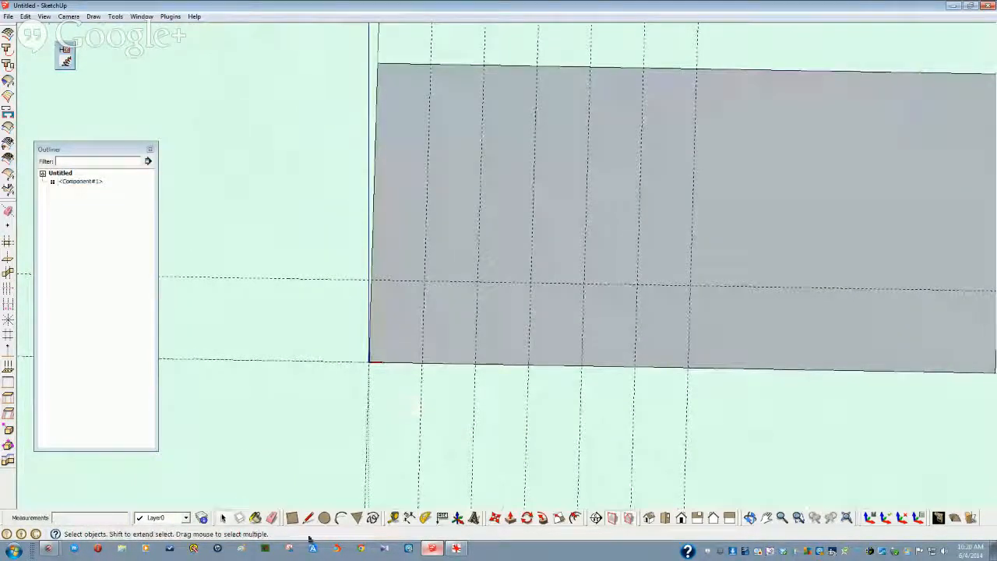
pyautogui.doubleClick(452, 252)
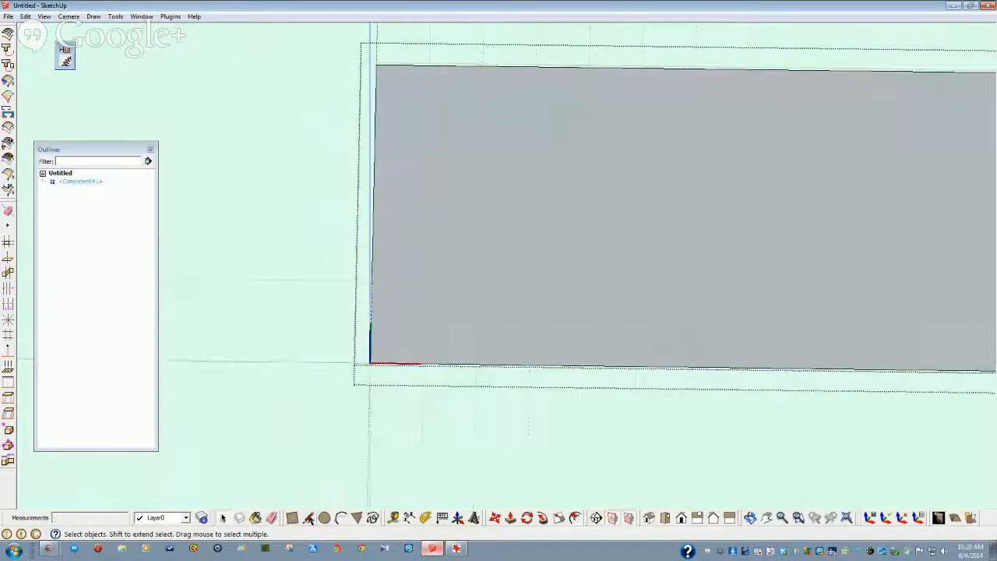
pyautogui.moveTo(334, 506); pyautogui.dragTo(345, 504, button='middle')
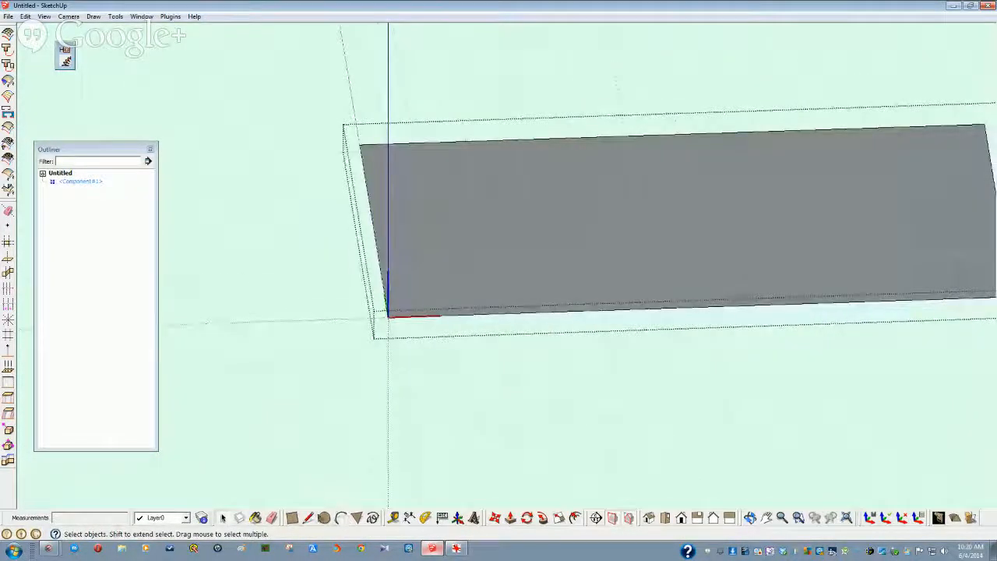
pyautogui.click(293, 518)
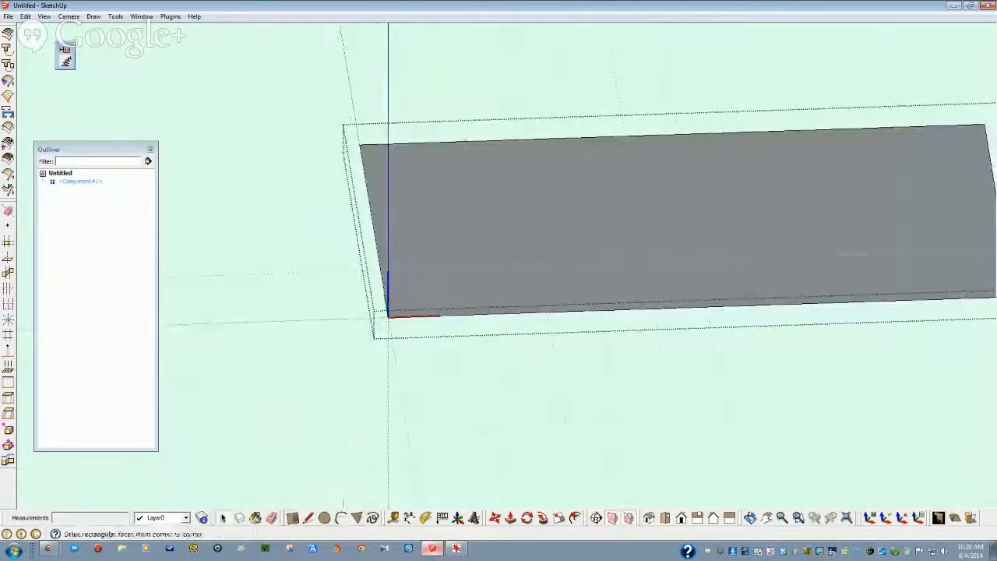
pyautogui.click(435, 271)
pyautogui.click(493, 312)
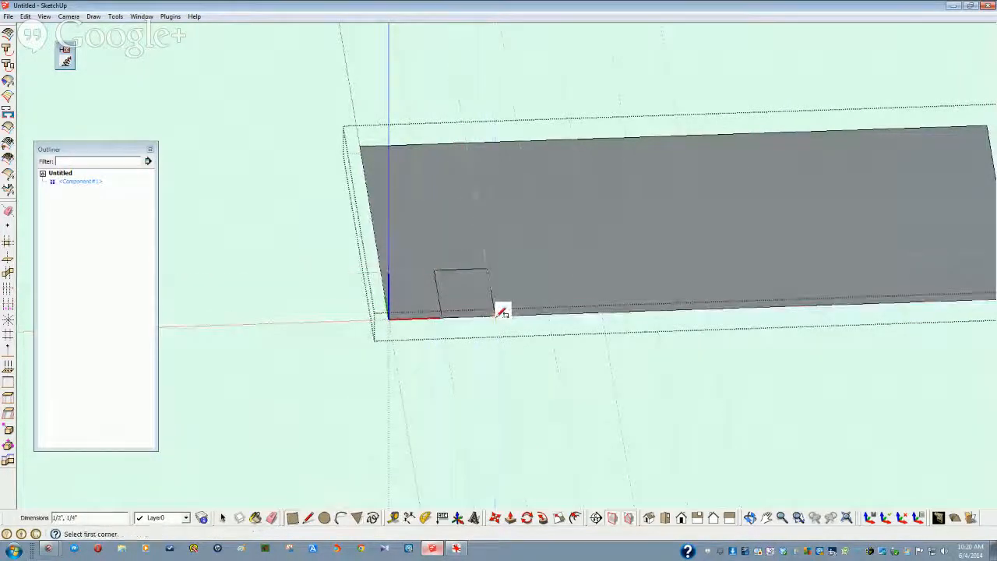
pyautogui.click(540, 266)
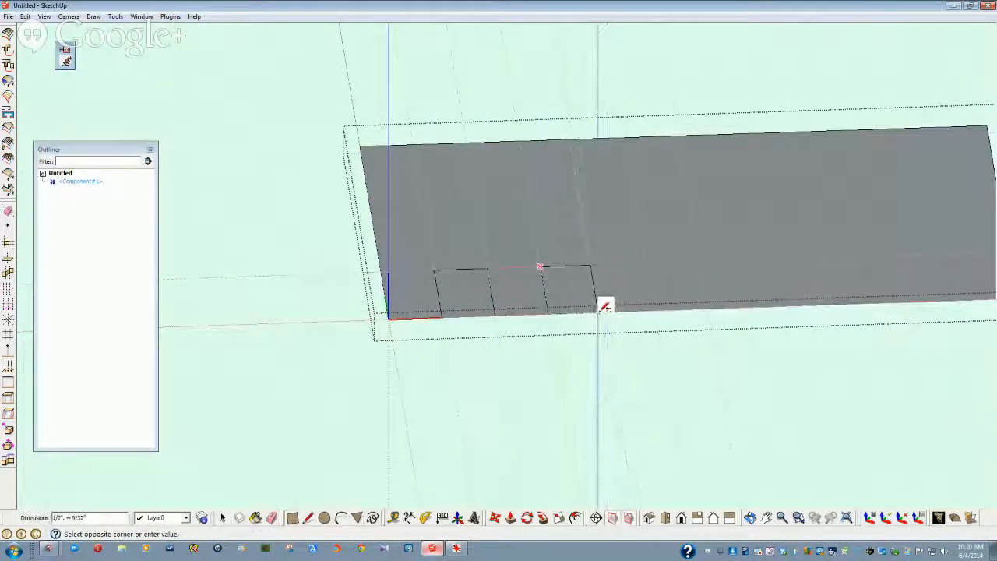
pyautogui.click(601, 311)
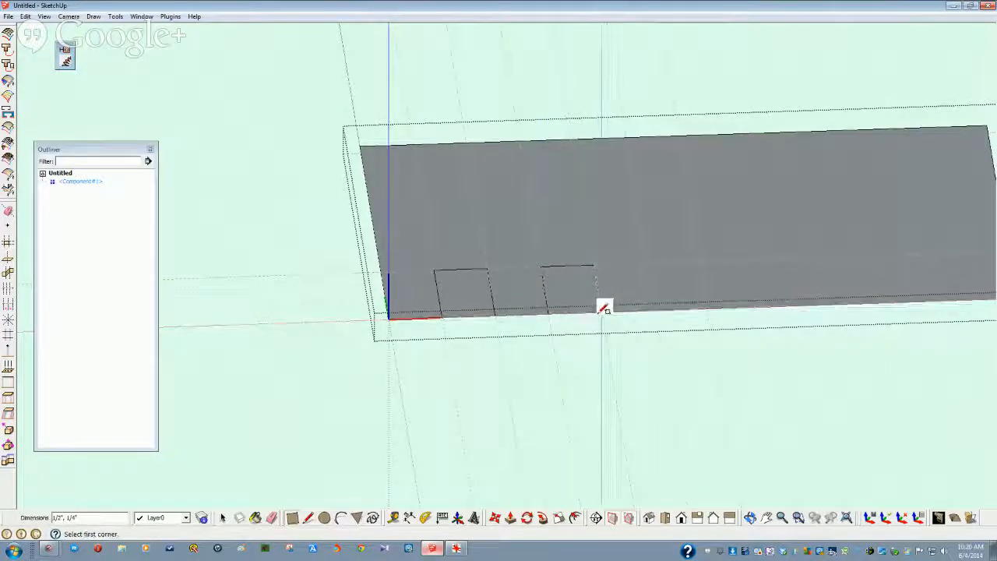
pyautogui.click(646, 262)
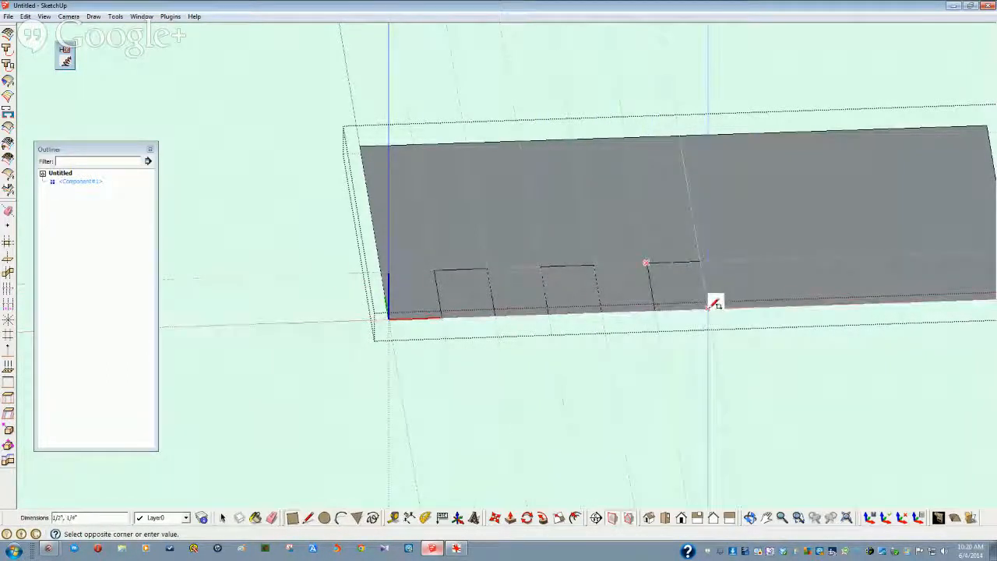
pyautogui.click(708, 309)
pyautogui.press('space')
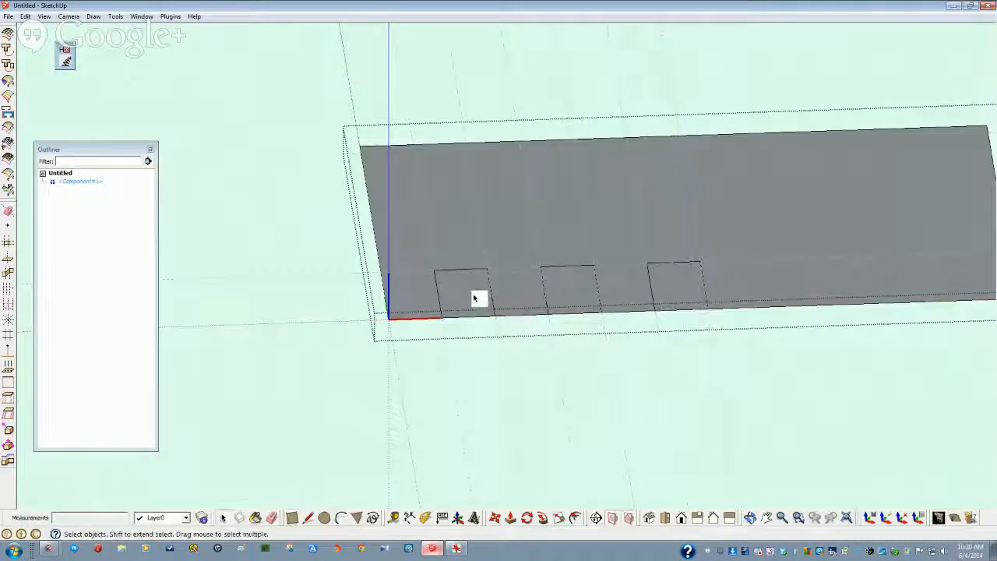
# Step: Delete the faces inside the three rectangles to leave open notches along the front edge
pyautogui.press('Delete')
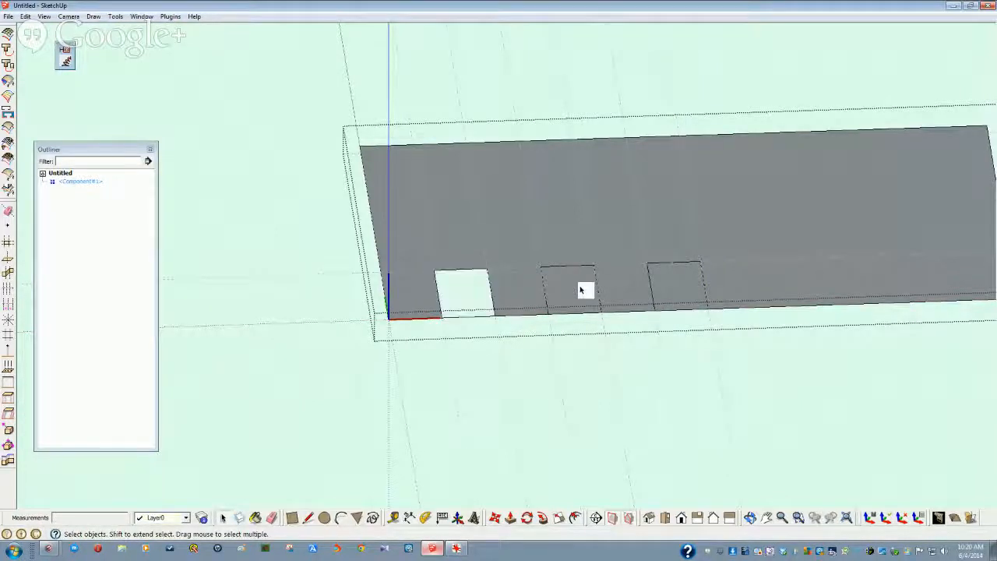
pyautogui.press('Delete')
pyautogui.click(686, 291)
pyautogui.press('Delete')
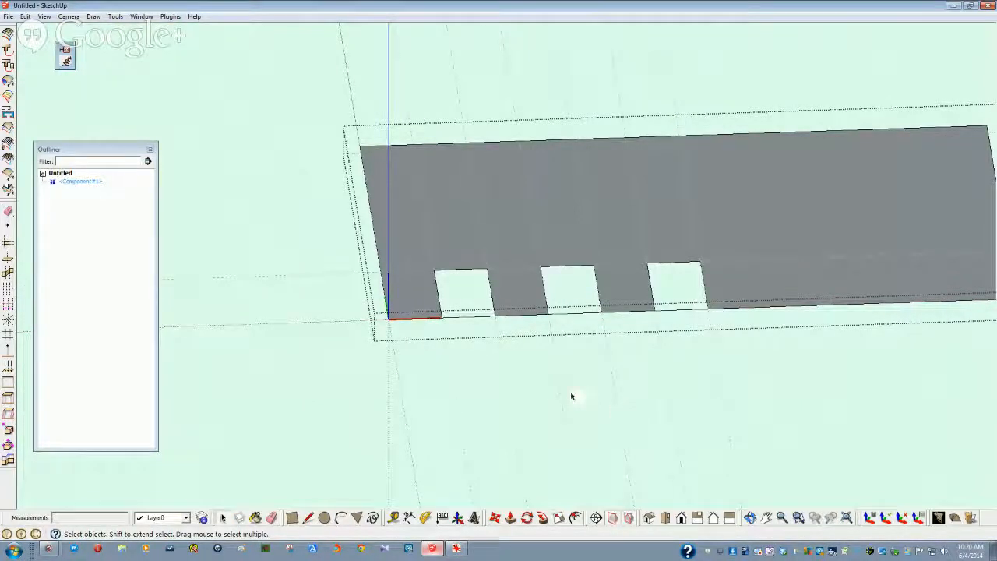
# Step: Save the model as Box joint in the Baw comps folder and close the component
pyautogui.scroll(-3, 610, 380)
pyautogui.moveTo(674, 359); pyautogui.dragTo(474, 296, button='middle')
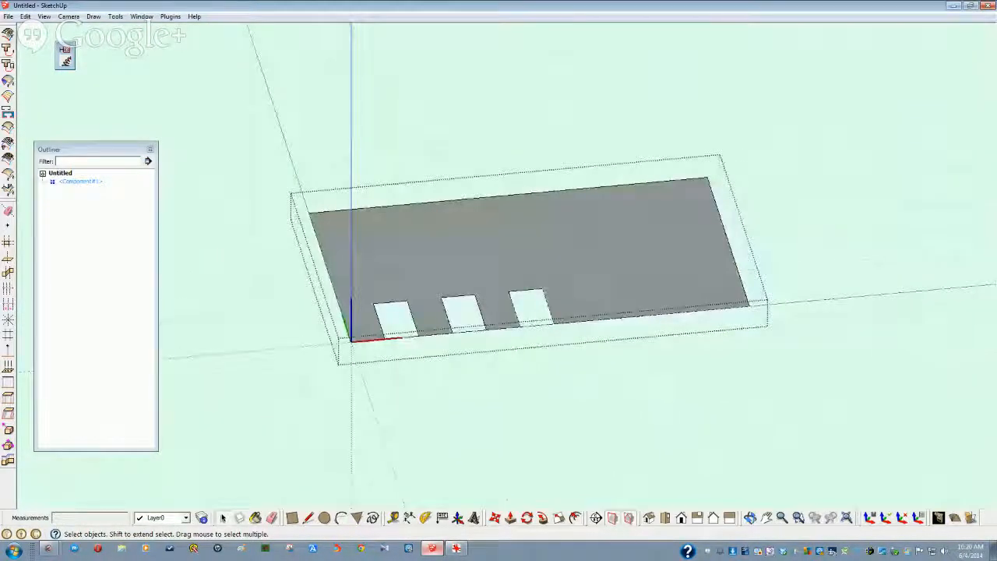
pyautogui.click(8, 16)
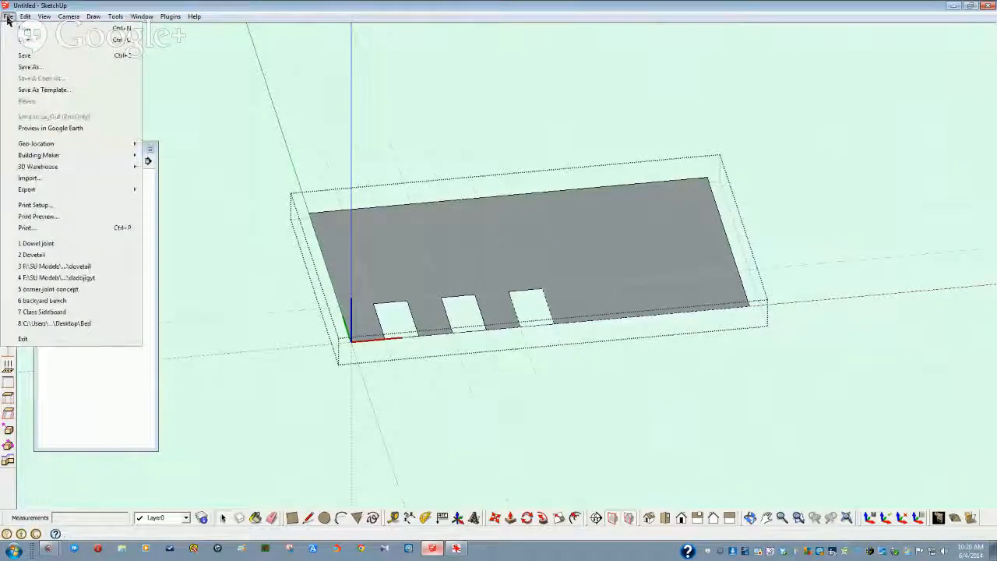
pyautogui.click(30, 68)
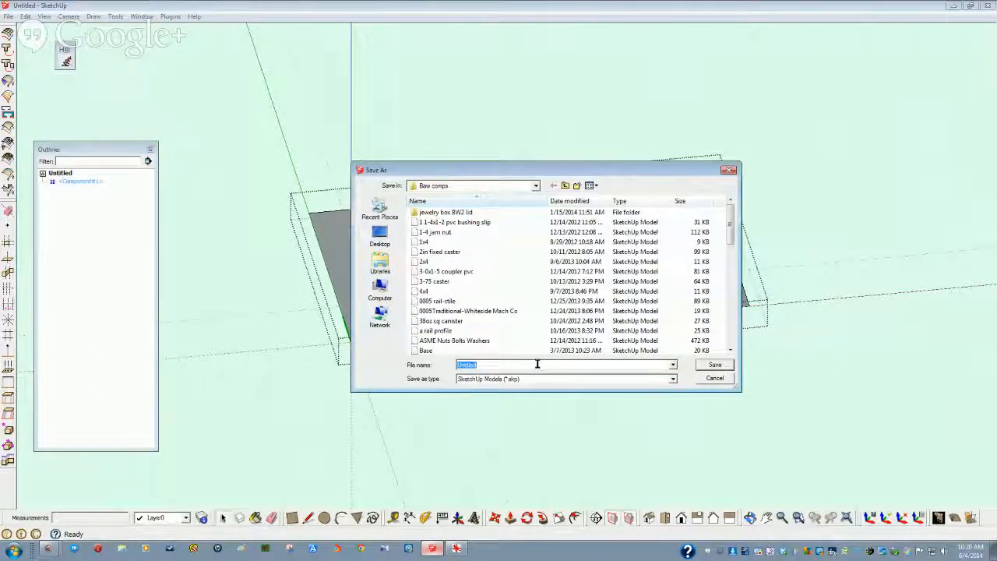
pyautogui.write('Bo')
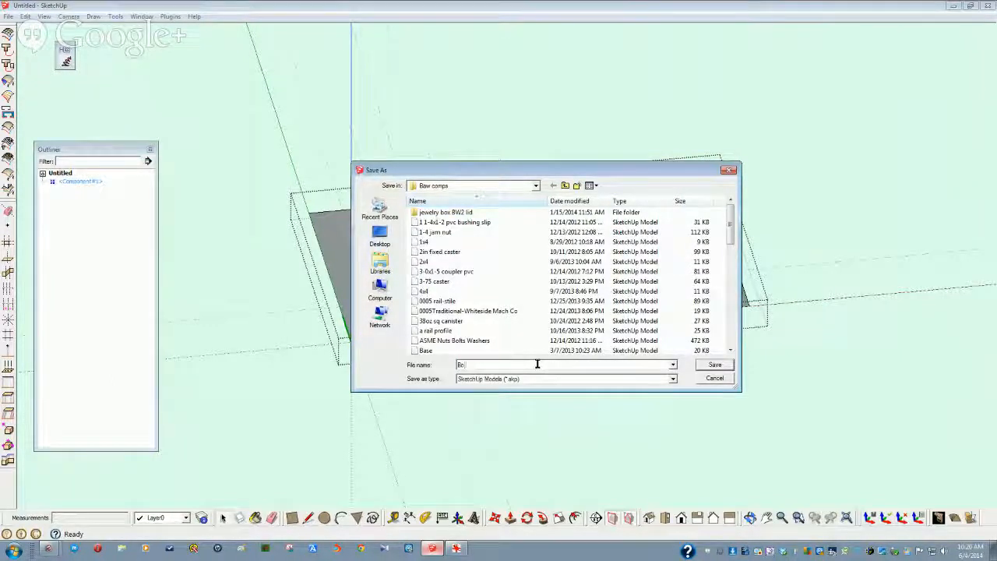
pyautogui.write('x joint')
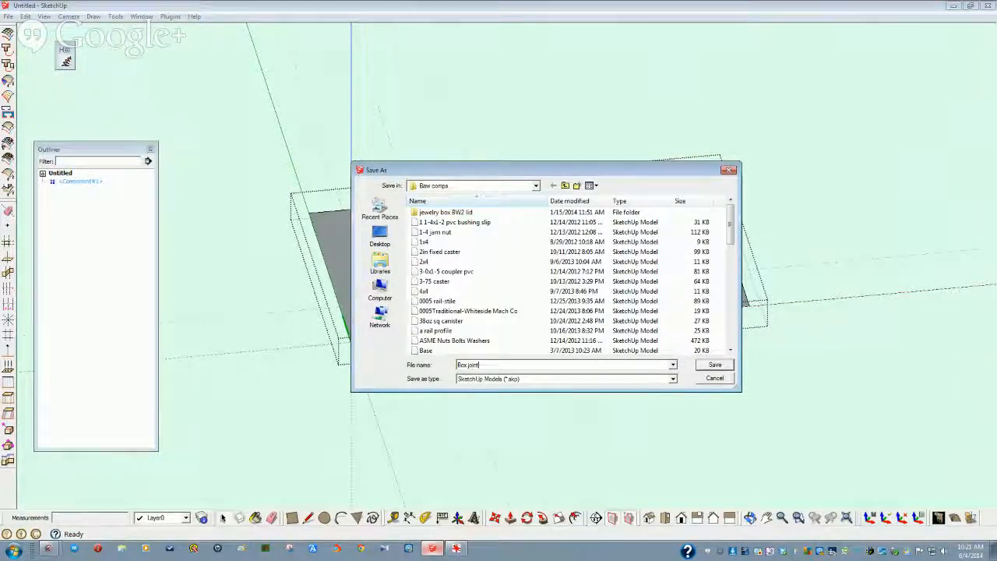
pyautogui.click(712, 368)
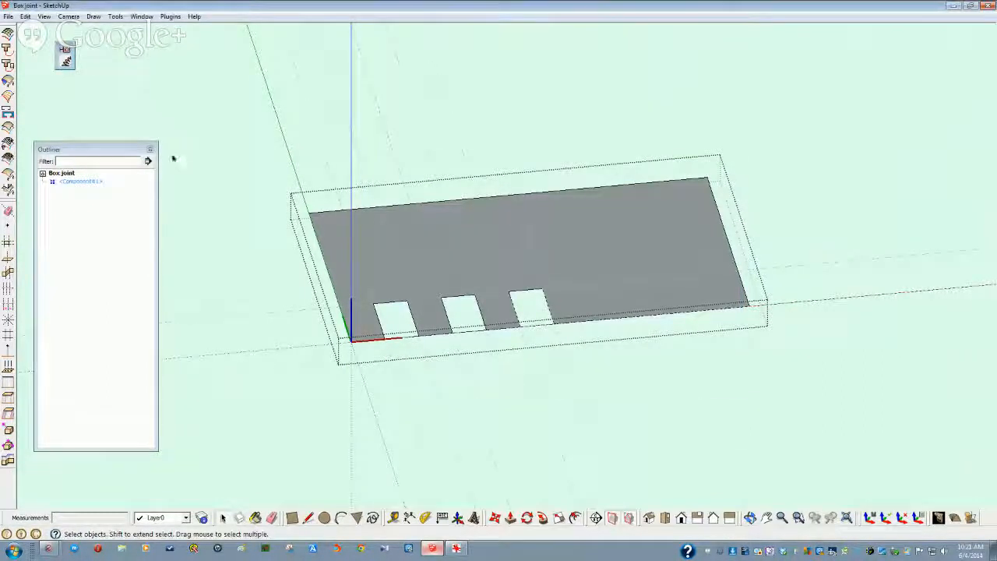
pyautogui.click(8, 17)
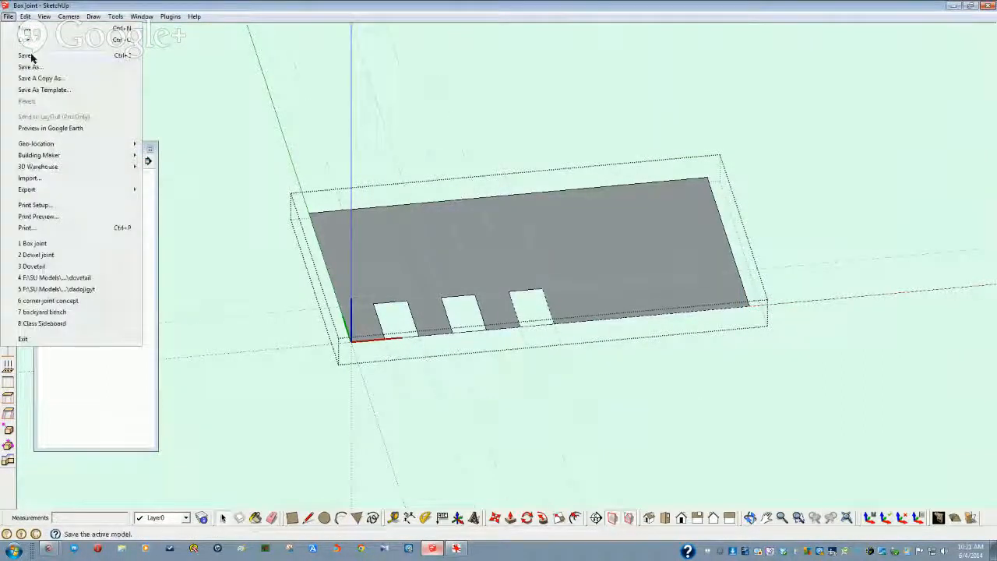
pyautogui.click(402, 151)
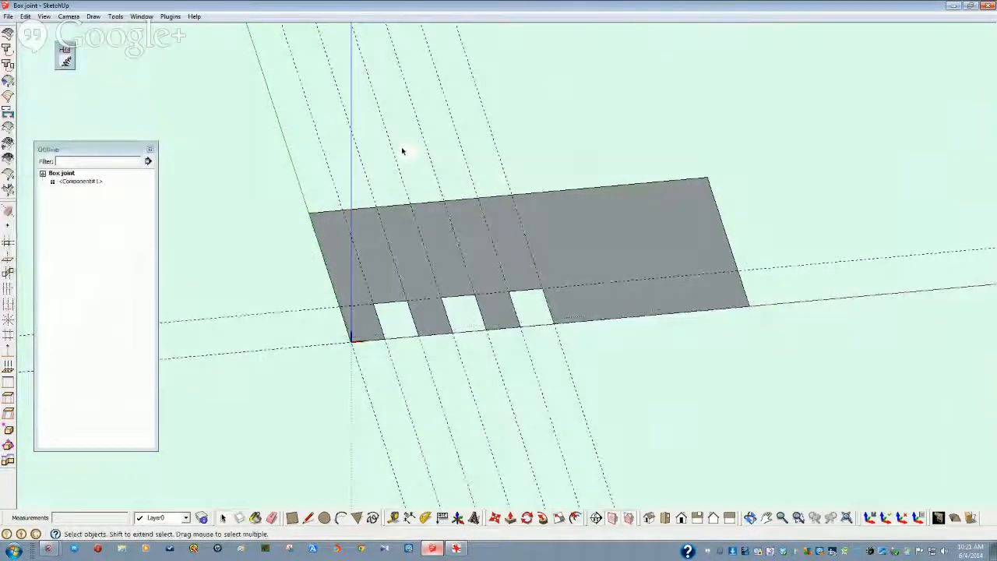
# Step: Start a new model, saving the changes to the Box joint file
pyautogui.click(7, 17)
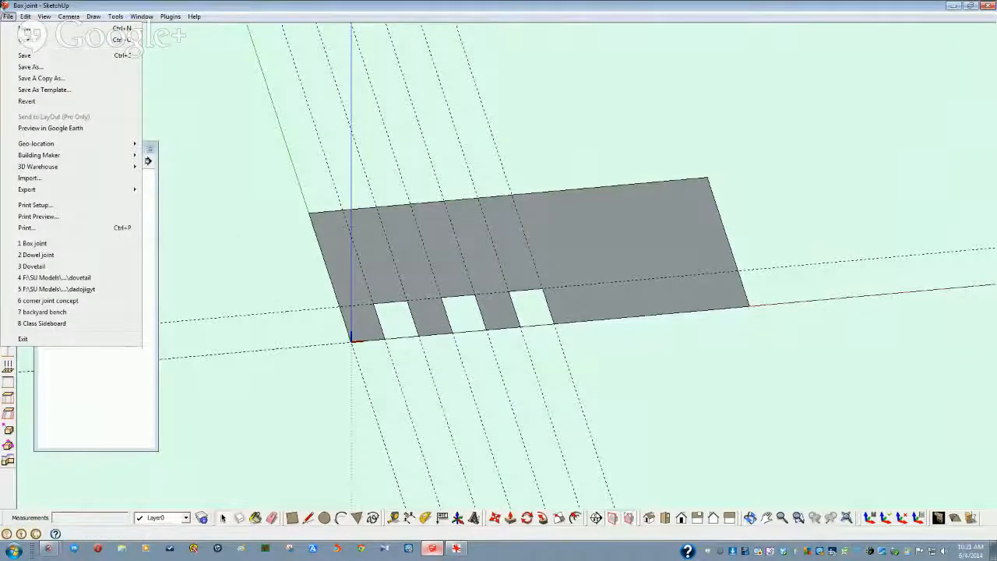
pyautogui.click(26, 32)
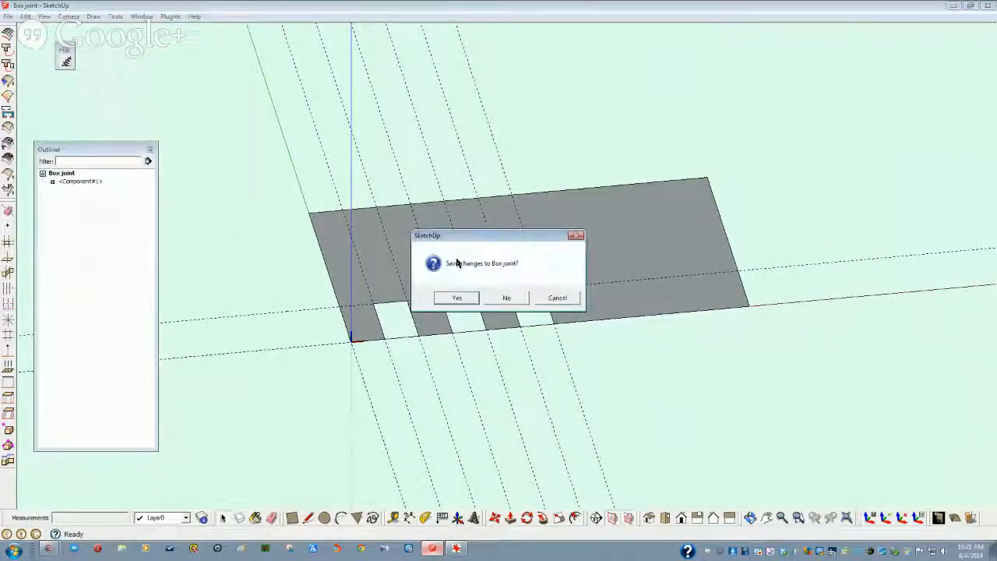
pyautogui.click(457, 299)
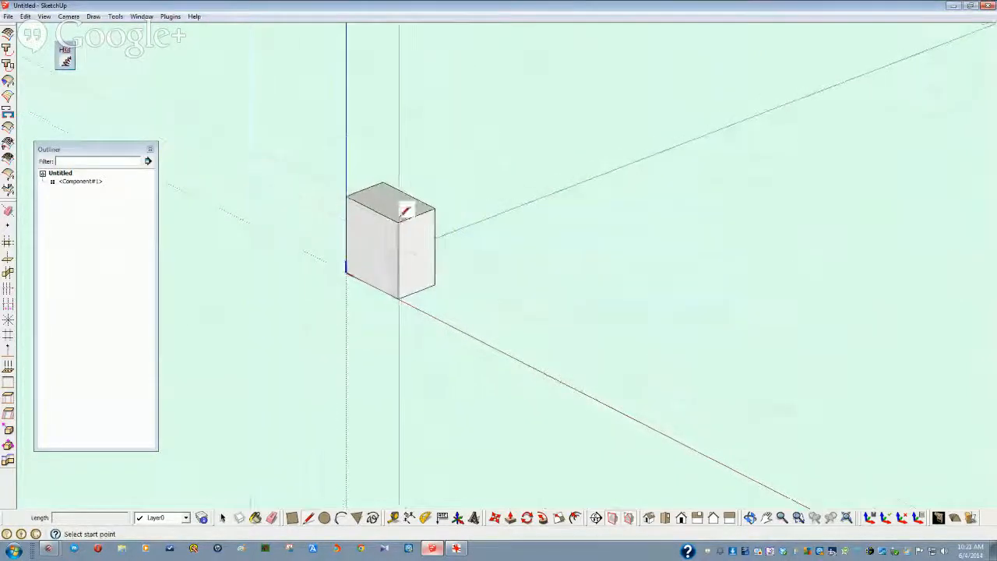
# Step: Open the template's box component at the origin and delete all of its geometry
pyautogui.press('space')
pyautogui.click(376, 207)
pyautogui.moveTo(378, 221); pyautogui.dragTo(372, 252, button='middle')
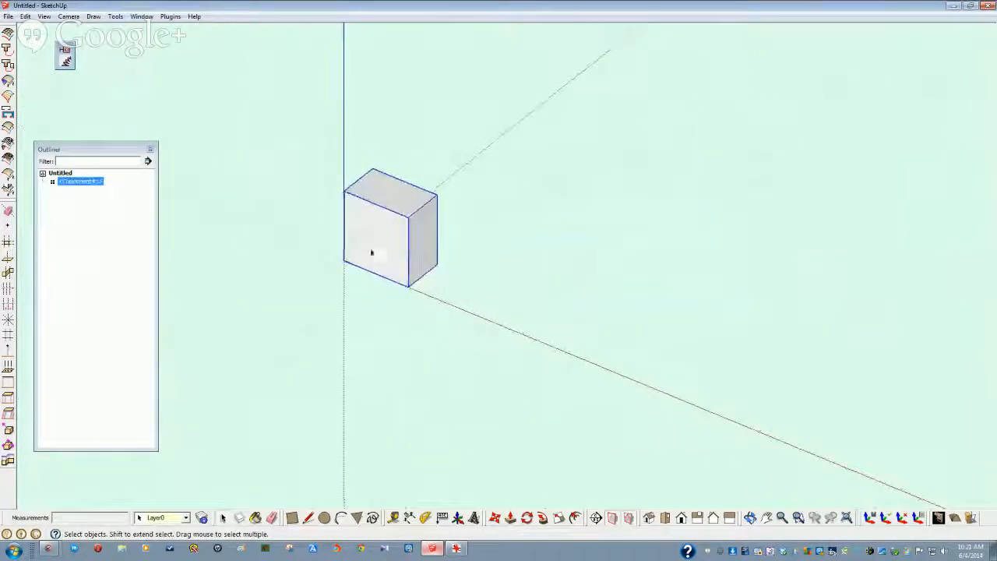
pyautogui.doubleClick(393, 230)
pyautogui.click(395, 233)
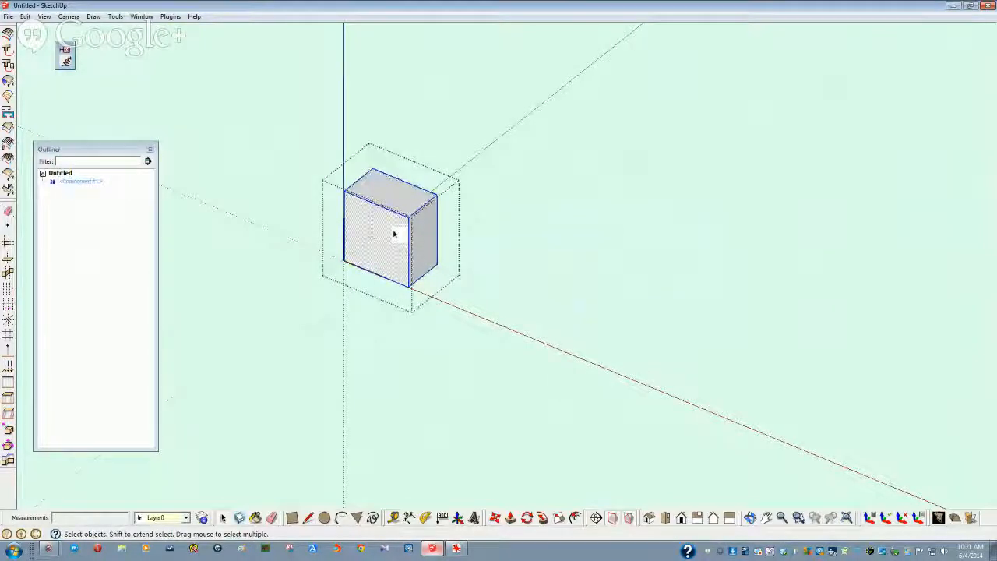
pyautogui.press('Delete')
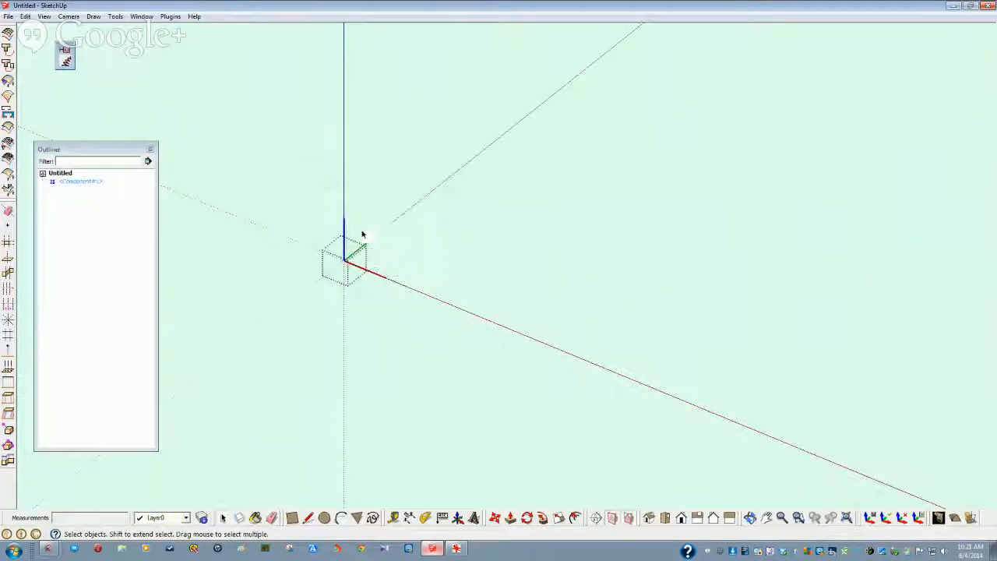
pyautogui.moveTo(362, 233)
pyautogui.mouseDown(button='middle')
pyautogui.moveTo(351, 267)
pyautogui.moveTo(361, 268)
pyautogui.moveTo(386, 332)
pyautogui.moveTo(385, 352)
pyautogui.moveTo(363, 350)
pyautogui.mouseUp(button='middle')
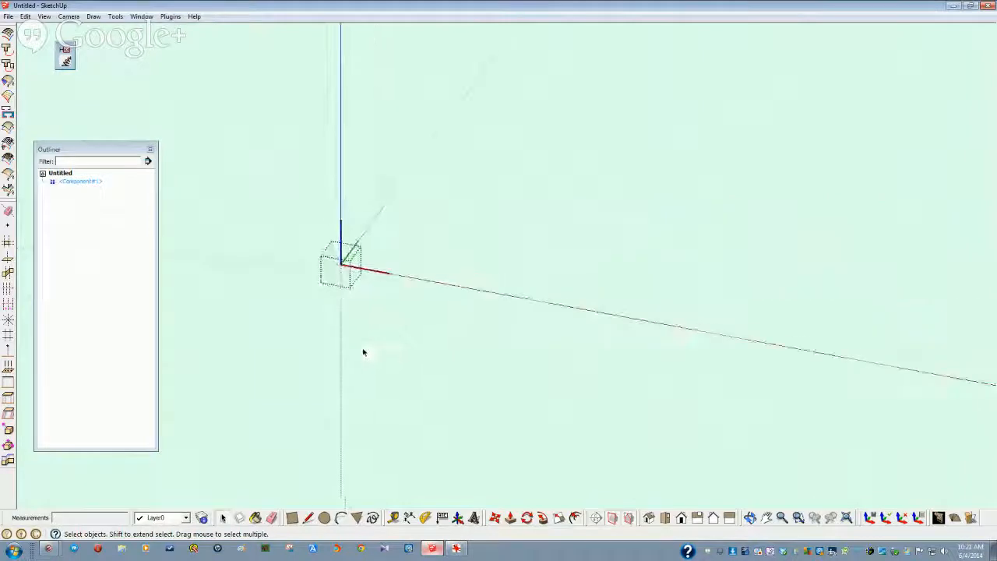
# Step: Import the Box joint model from the Baw comps folder and place it at the origin
pyautogui.click(8, 16)
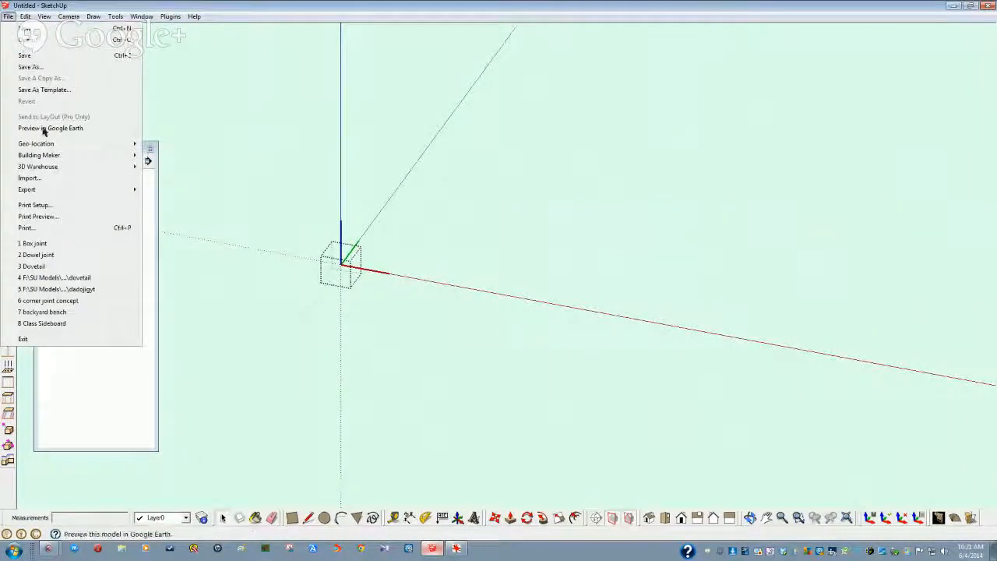
pyautogui.click(29, 179)
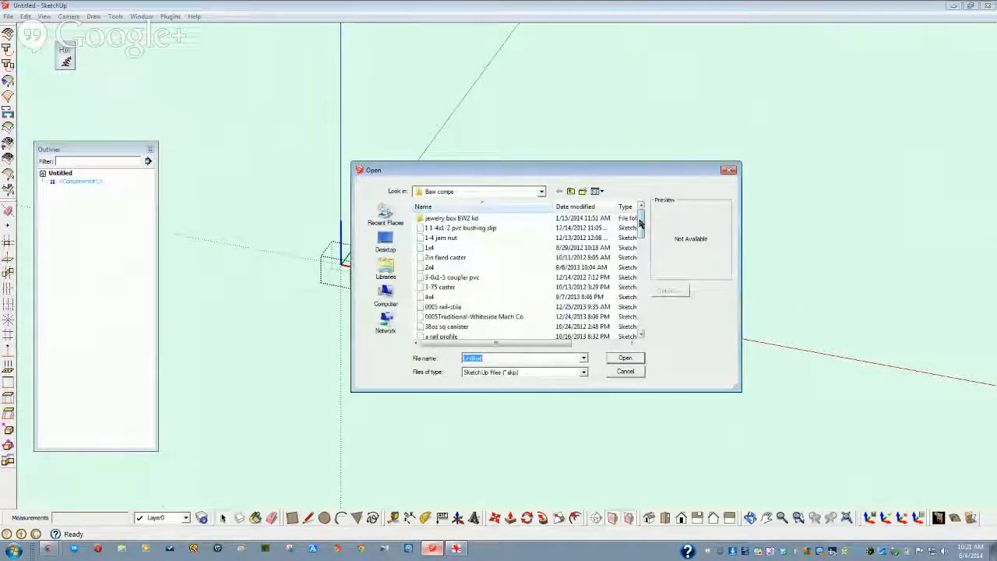
pyautogui.moveTo(639, 222); pyautogui.dragTo(641, 246)
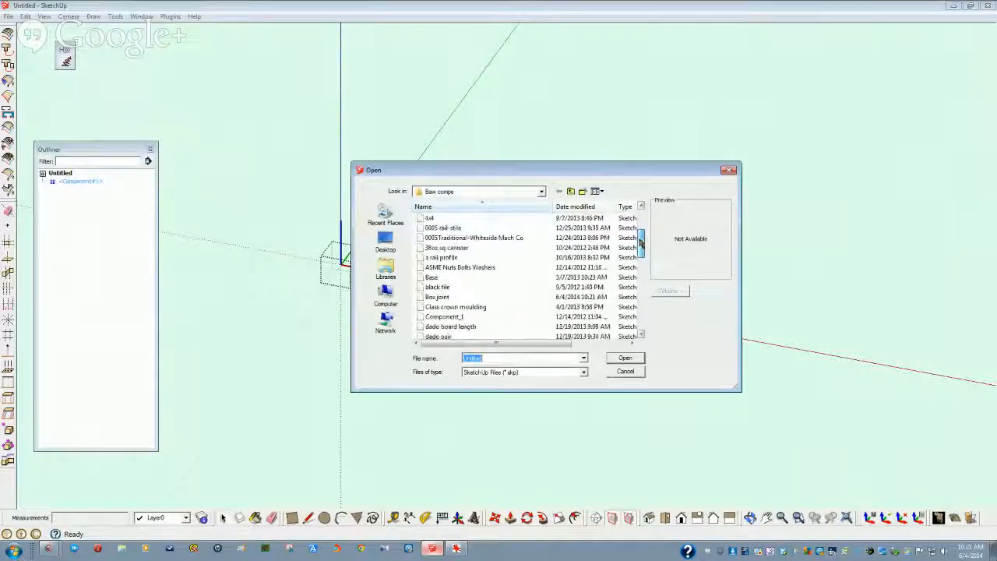
pyautogui.click(448, 296)
pyautogui.doubleClick(448, 297)
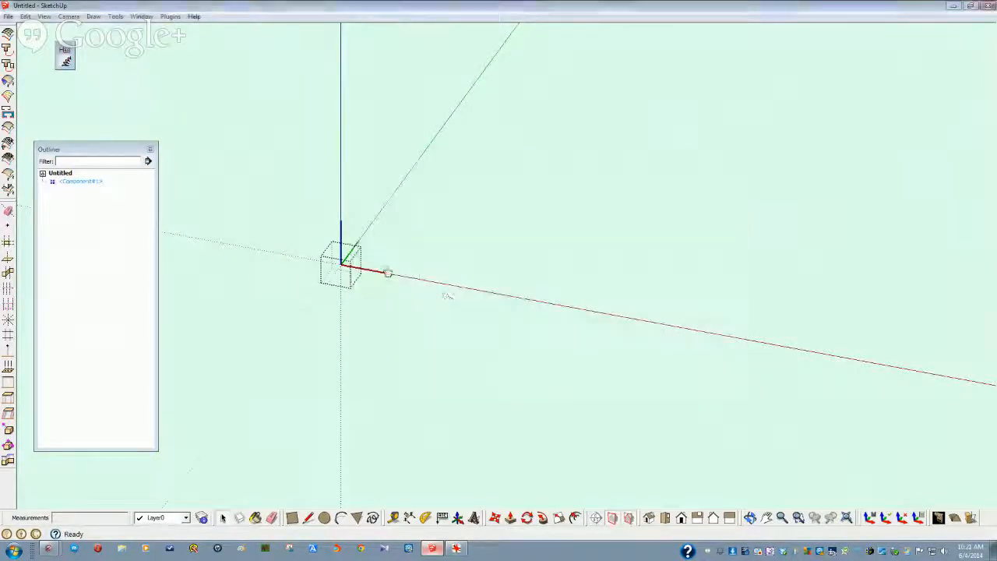
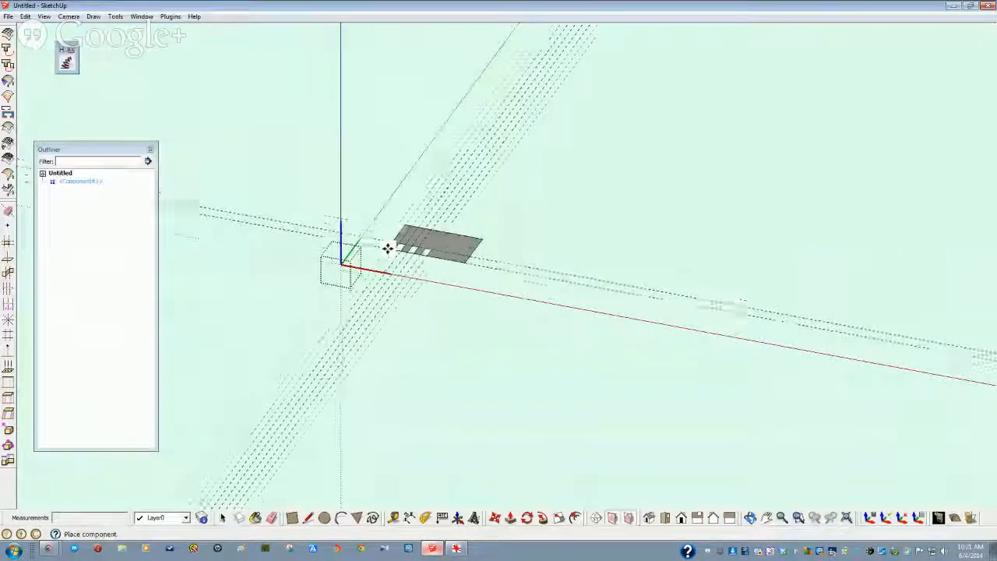
pyautogui.click(341, 264)
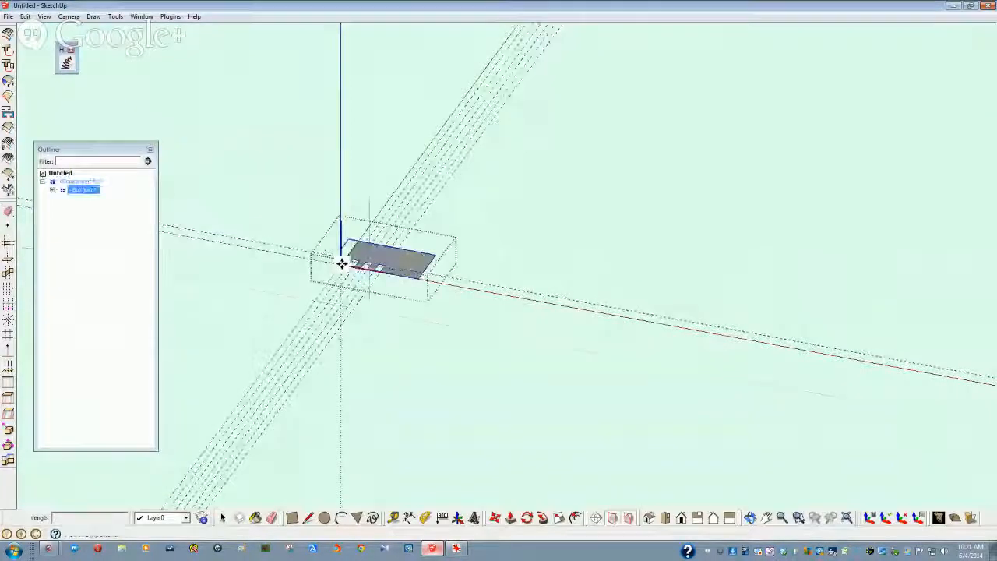
# Step: In the Outliner, move Component#2 out of Box joint and Box joint out of Component#1, both to the model's top level
pyautogui.doubleClick(77, 193)
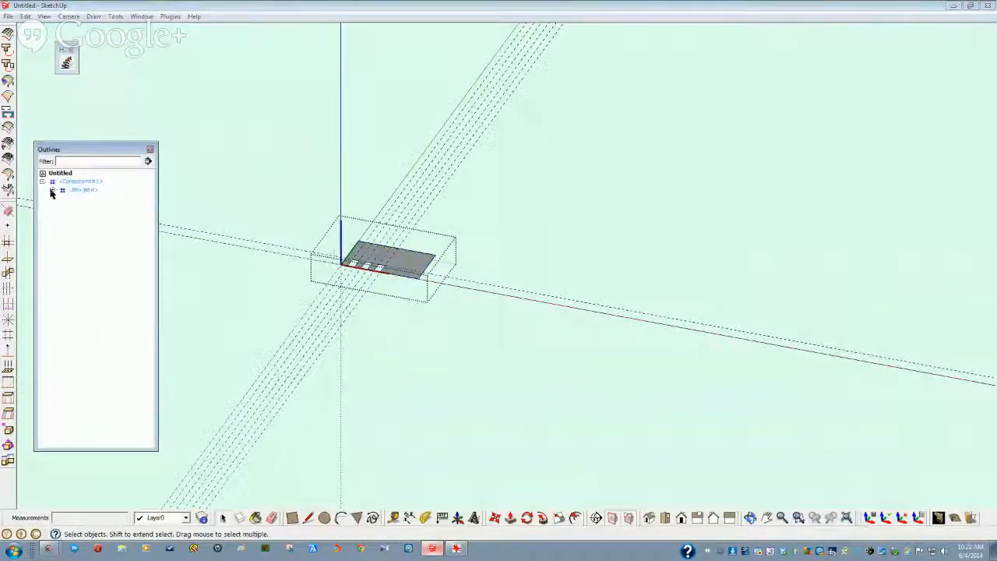
pyautogui.click(51, 191)
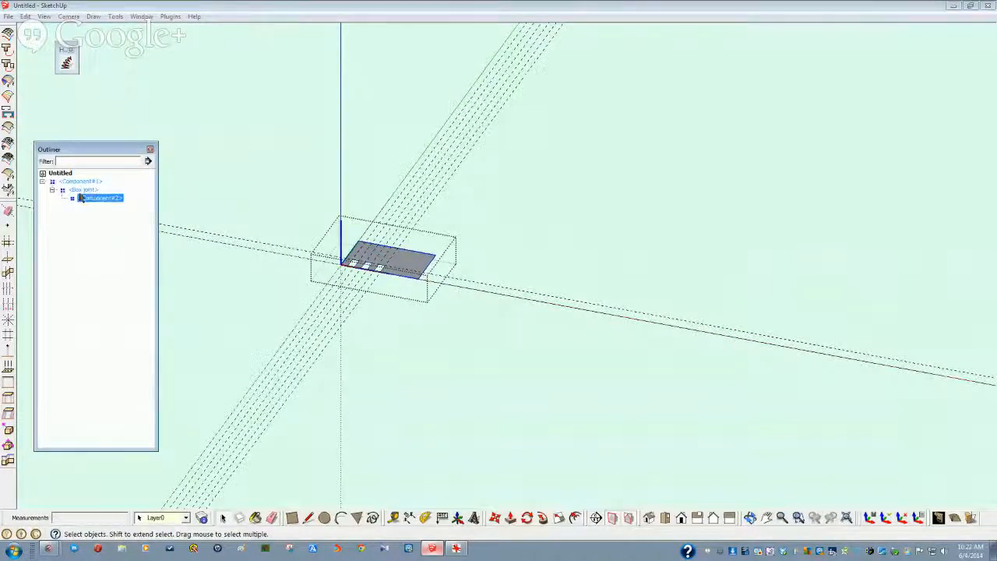
pyautogui.moveTo(96, 190); pyautogui.dragTo(75, 178)
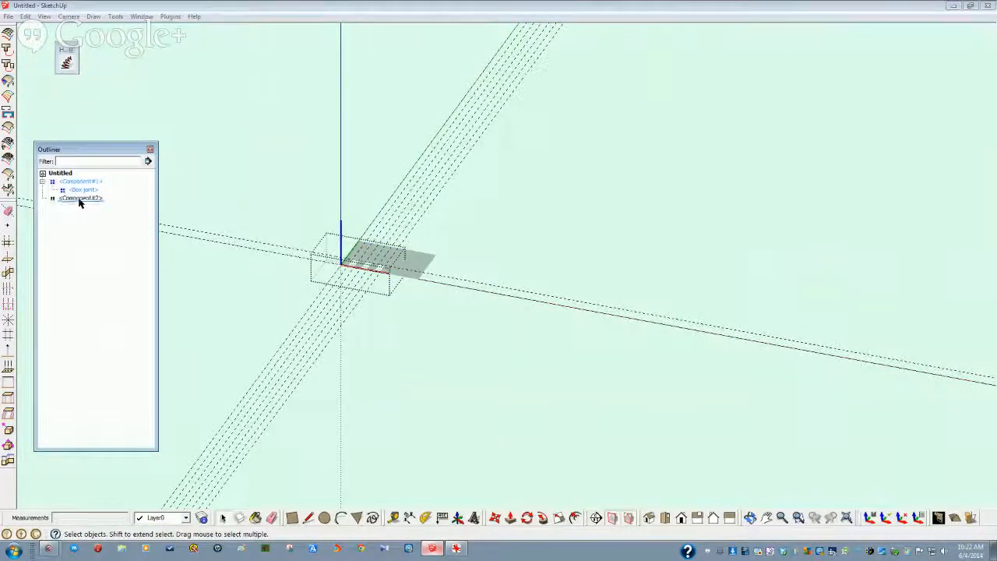
pyautogui.click(80, 199)
pyautogui.click(79, 191)
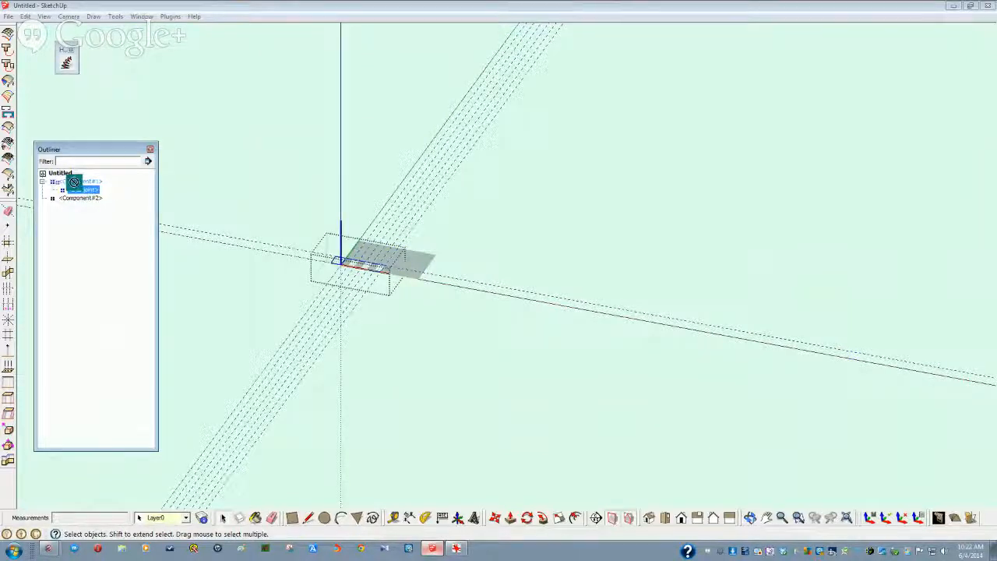
pyautogui.moveTo(74, 182); pyautogui.dragTo(71, 179)
pyautogui.click(80, 191)
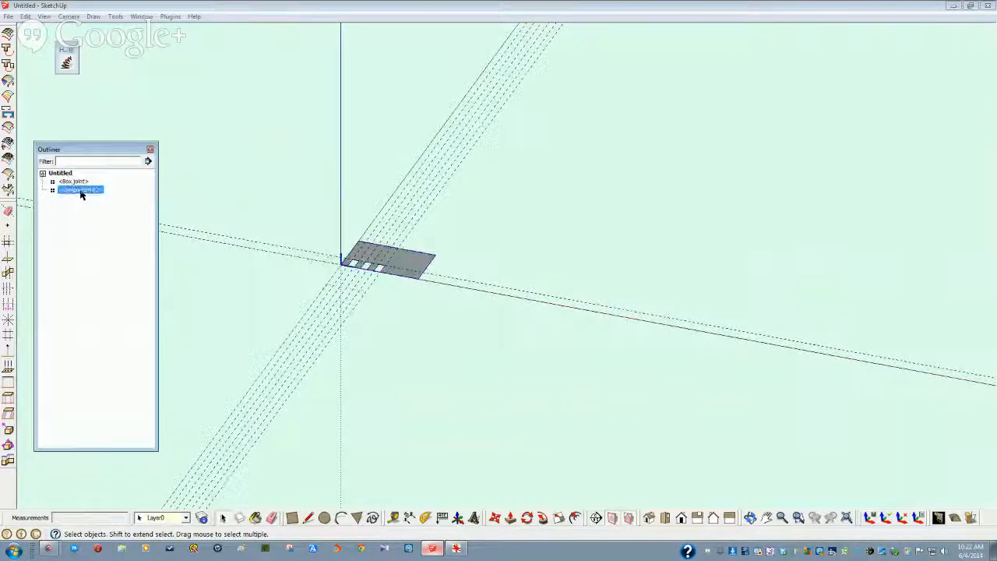
pyautogui.press('Delete')
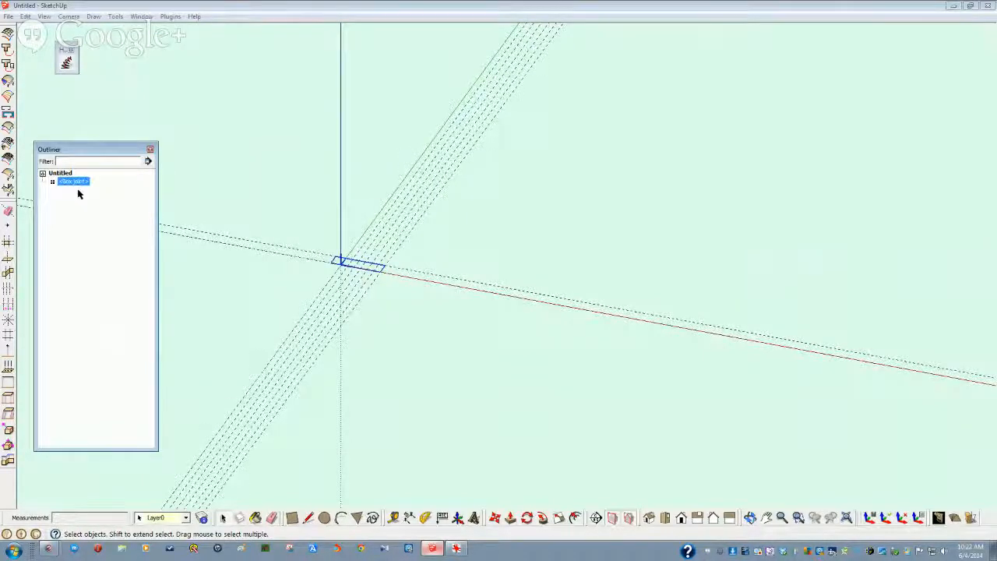
pyautogui.hotkey('ctrl', 'z')
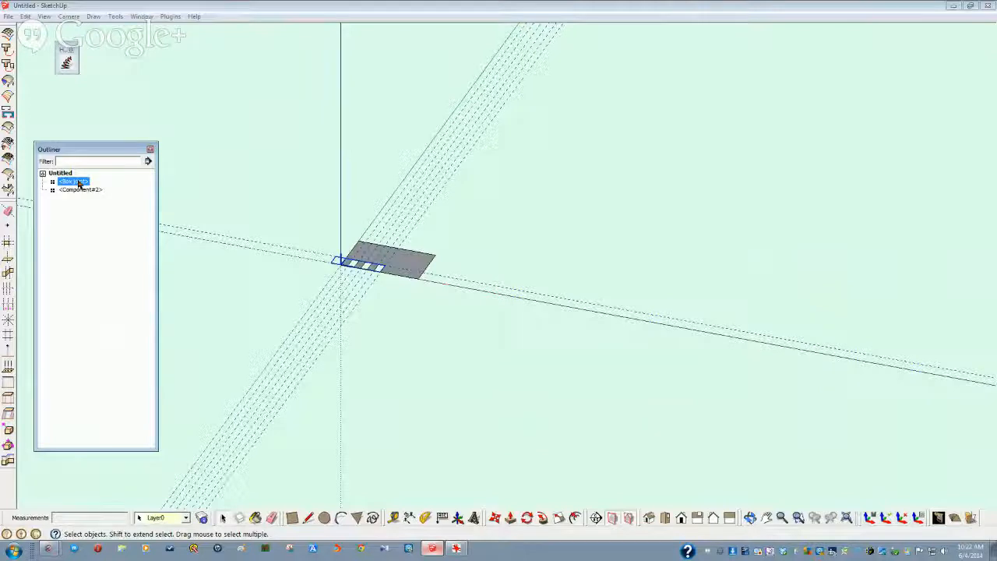
# Step: Delete the outer Box joint component together with its guides and select the remaining notched face component
pyautogui.press('Delete')
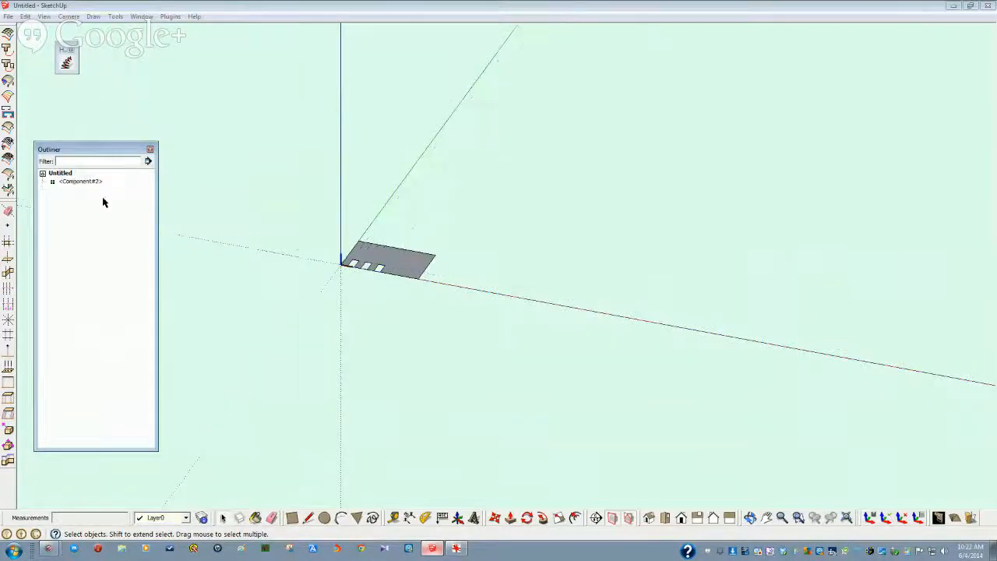
pyautogui.click(366, 261)
pyautogui.scroll(5, 405, 254)
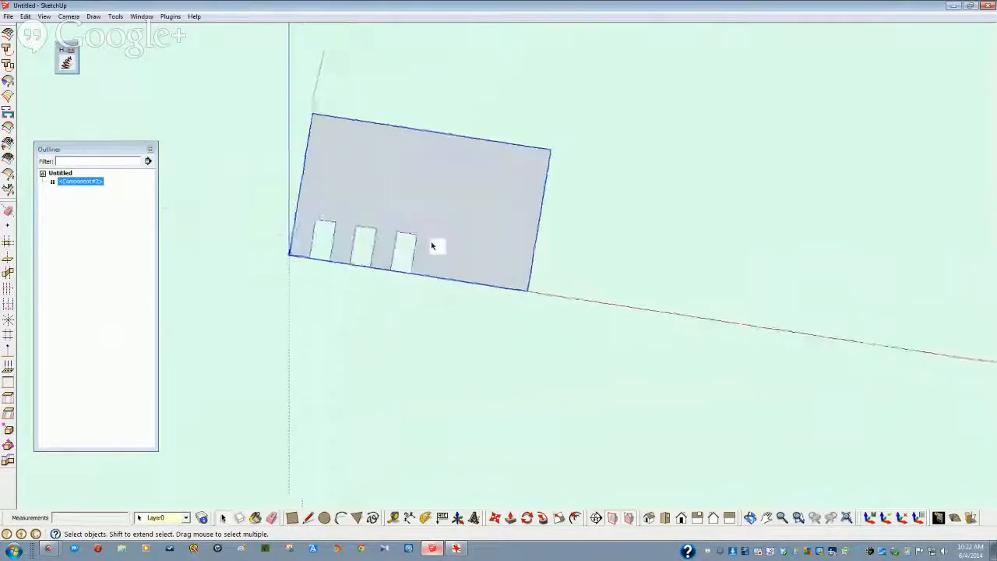
pyautogui.moveTo(433, 246); pyautogui.dragTo(455, 281, button='middle')
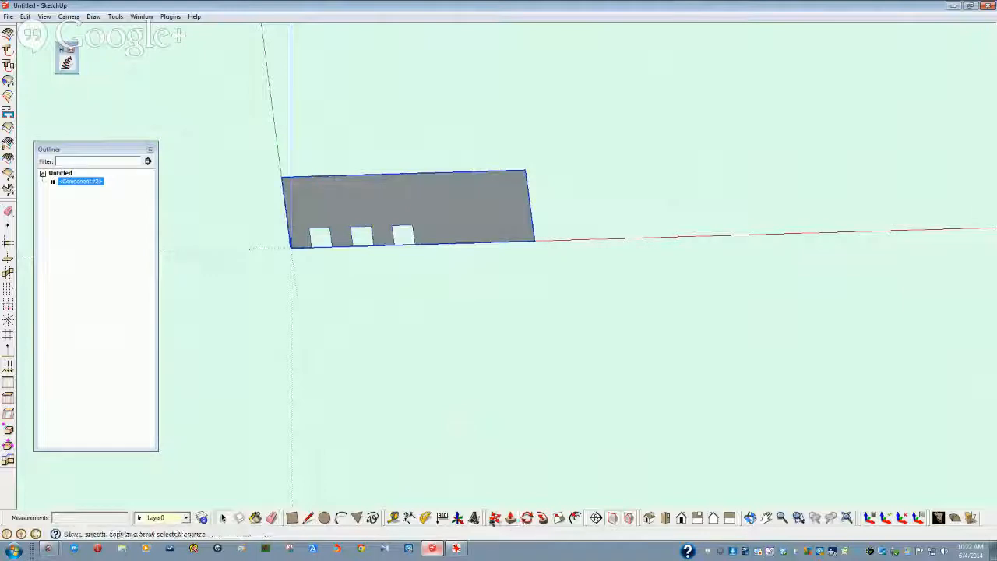
# Step: Copy the notched face component .5 upward along the blue axis
pyautogui.click(495, 518)
pyautogui.moveTo(300, 404); pyautogui.dragTo(313, 341, button='middle')
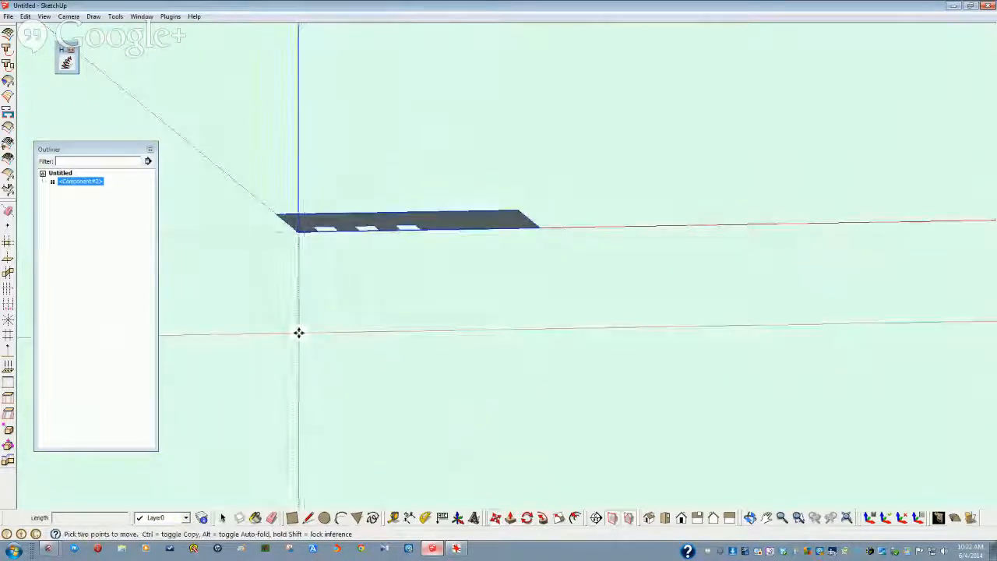
pyautogui.click(298, 334)
pyautogui.press('ctrl')
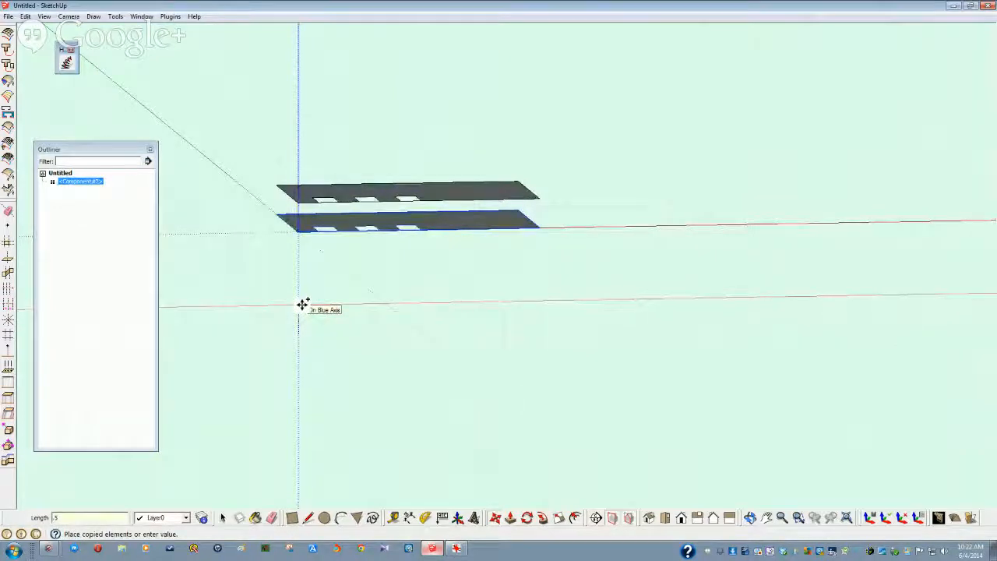
pyautogui.click(303, 304)
# Step: Move the upper copy 1/4" along the red axis so its fingers line up over the lower notches
pyautogui.moveTo(304, 293); pyautogui.dragTo(318, 314, button='middle')
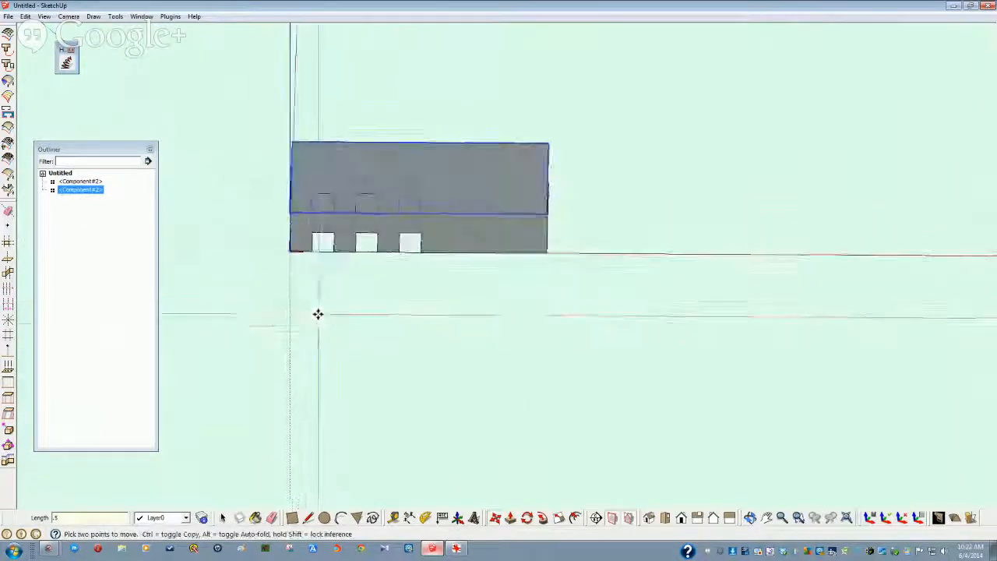
pyautogui.click(290, 250)
pyautogui.click(311, 250)
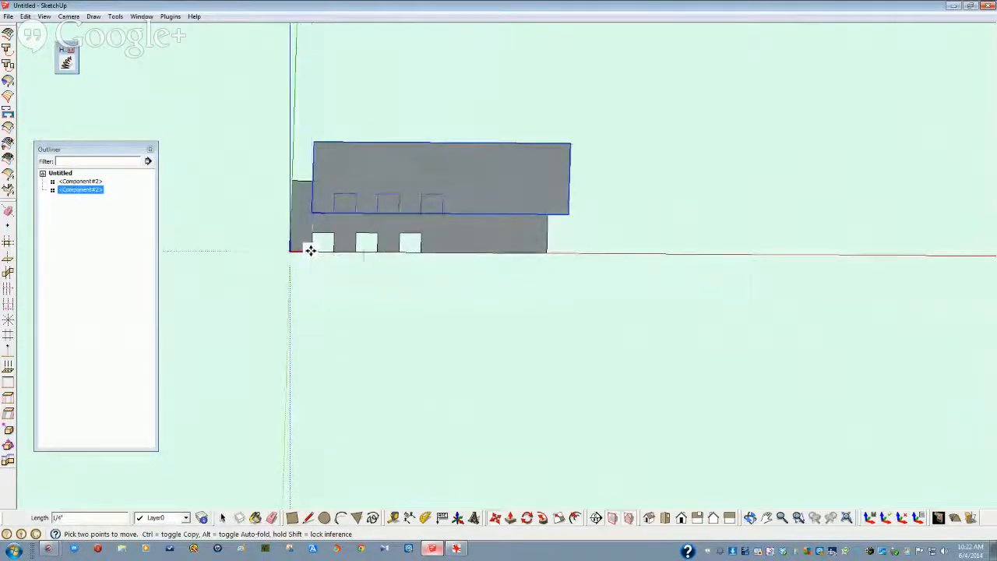
pyautogui.click(389, 331)
pyautogui.click(345, 207)
pyautogui.moveTo(345, 239)
pyautogui.mouseDown(button='middle')
pyautogui.moveTo(334, 285)
pyautogui.moveTo(390, 328)
pyautogui.moveTo(368, 326)
pyautogui.moveTo(367, 343)
pyautogui.moveTo(407, 351)
pyautogui.moveTo(371, 321)
pyautogui.mouseUp(button='middle')
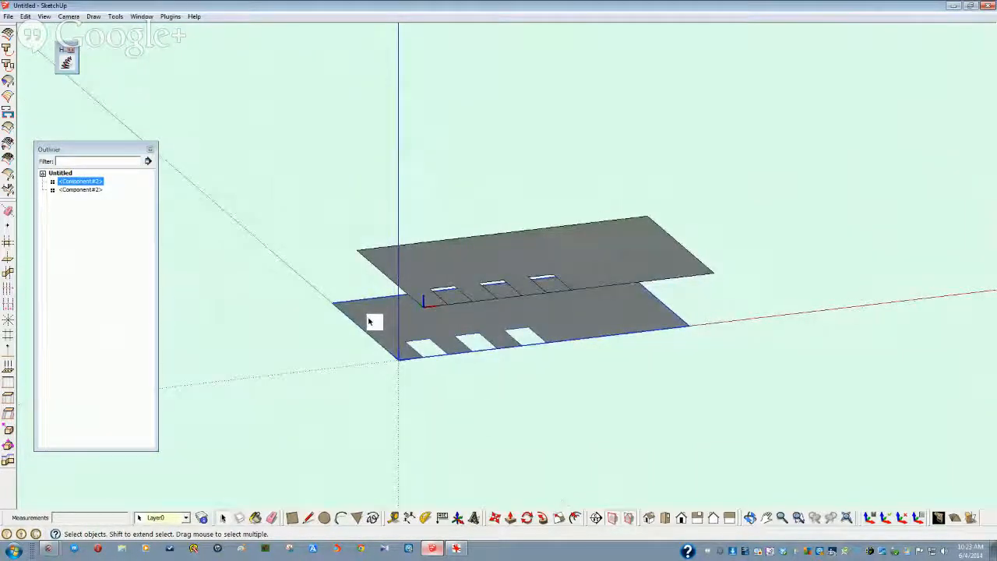
pyautogui.doubleClick(369, 322)
pyautogui.click(369, 322)
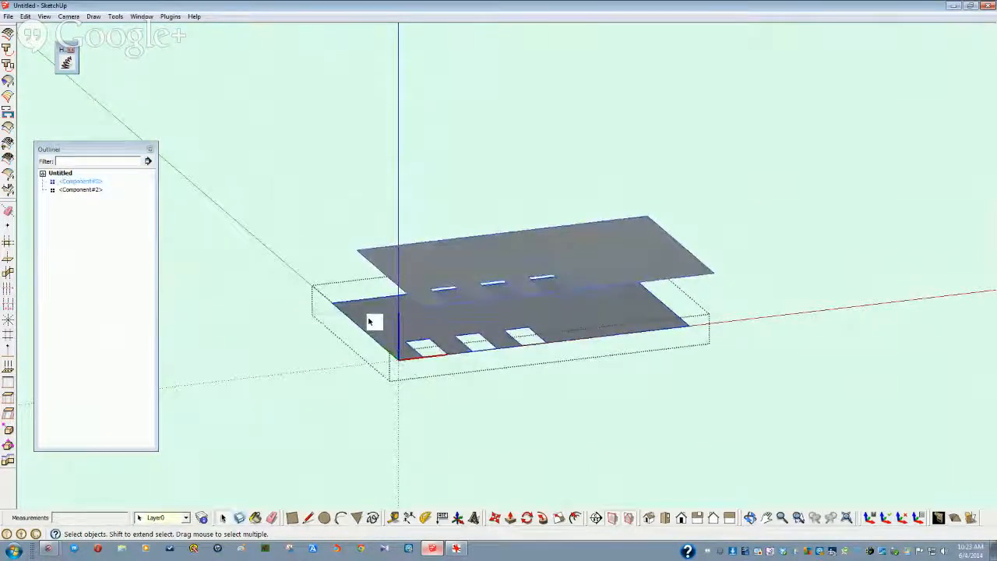
pyautogui.click(91, 192)
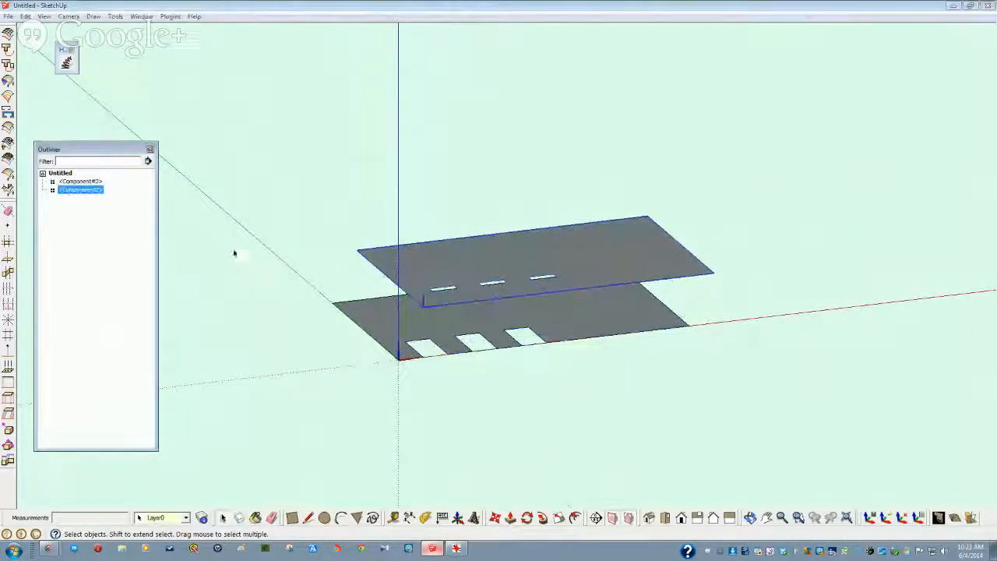
pyautogui.click(387, 321)
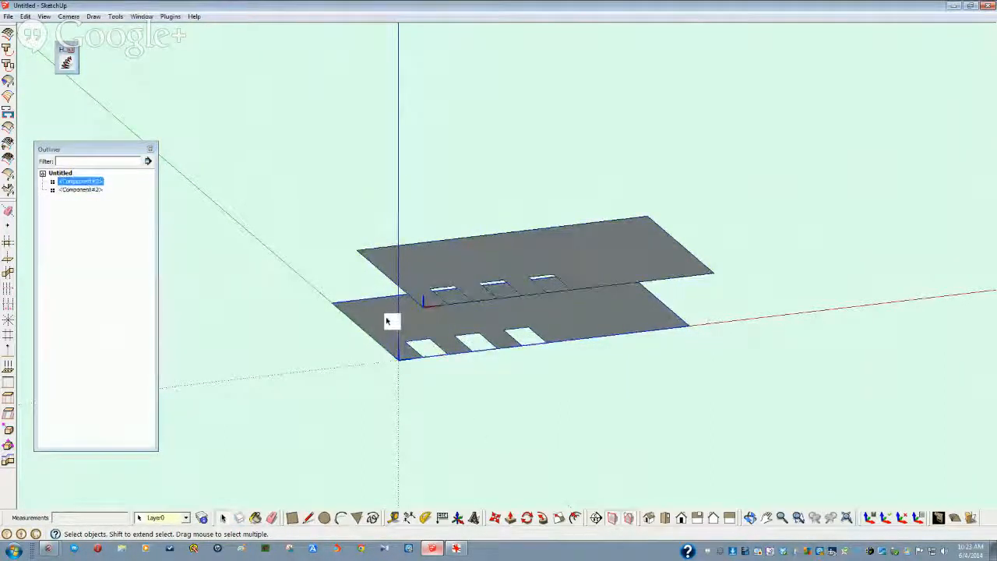
# Step: Open the lower component and Push/Pull its notched face upward until the board meets the copy above
pyautogui.doubleClick(353, 311)
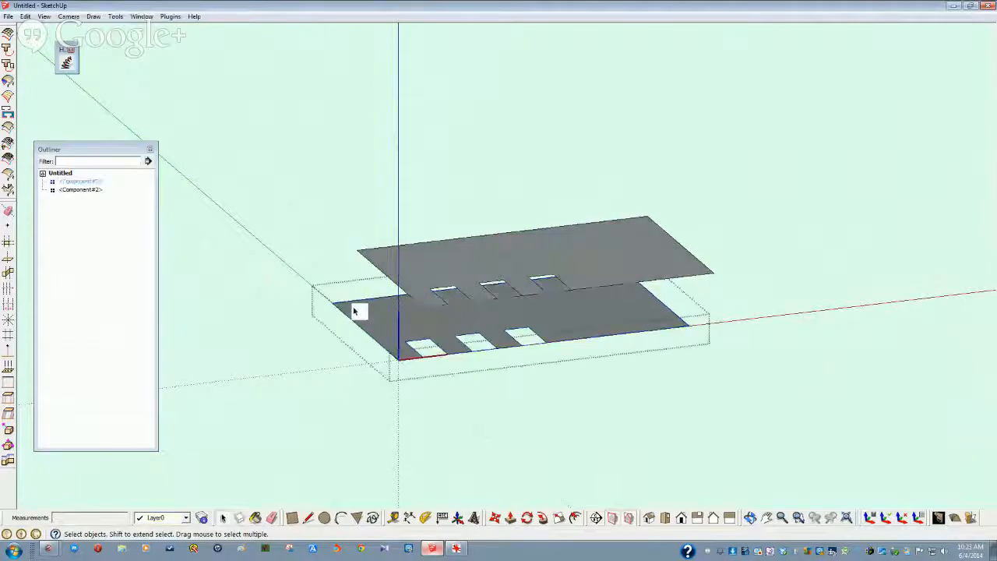
pyautogui.press('m')
pyautogui.click(511, 517)
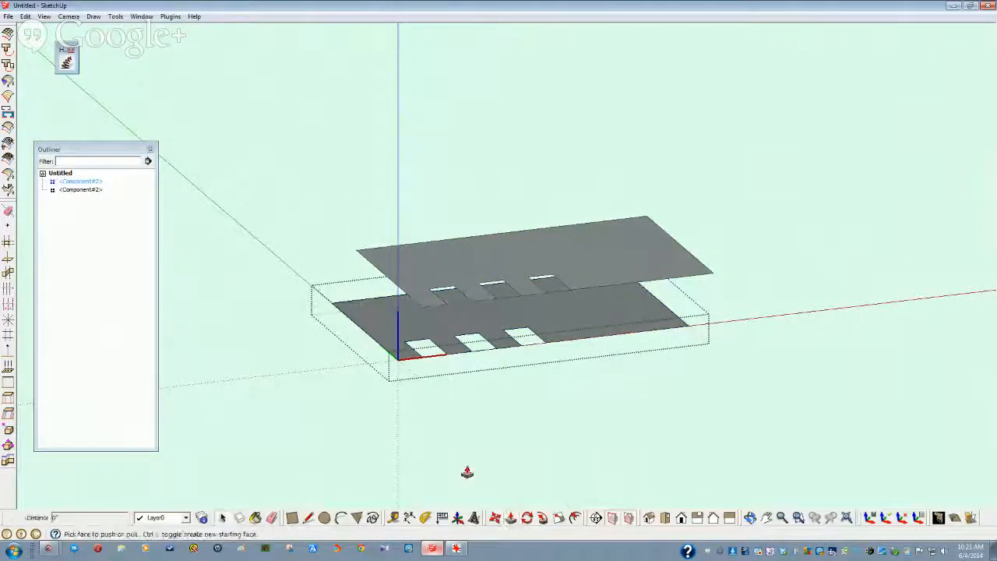
pyautogui.click(381, 319)
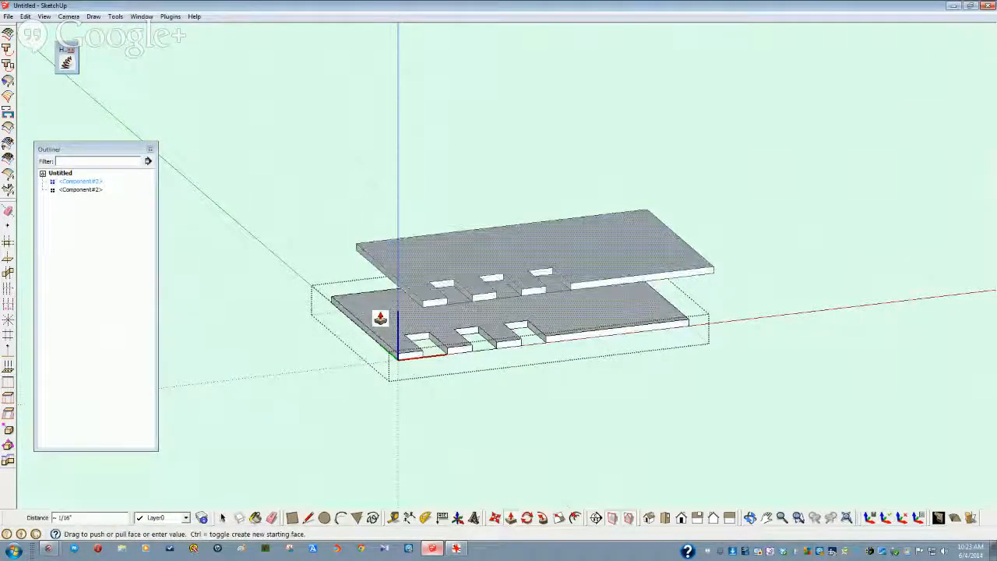
pyautogui.press('Return')
pyautogui.moveTo(380, 318); pyautogui.dragTo(325, 354, button='middle')
pyautogui.press('space')
pyautogui.moveTo(465, 272); pyautogui.dragTo(445, 291, button='middle')
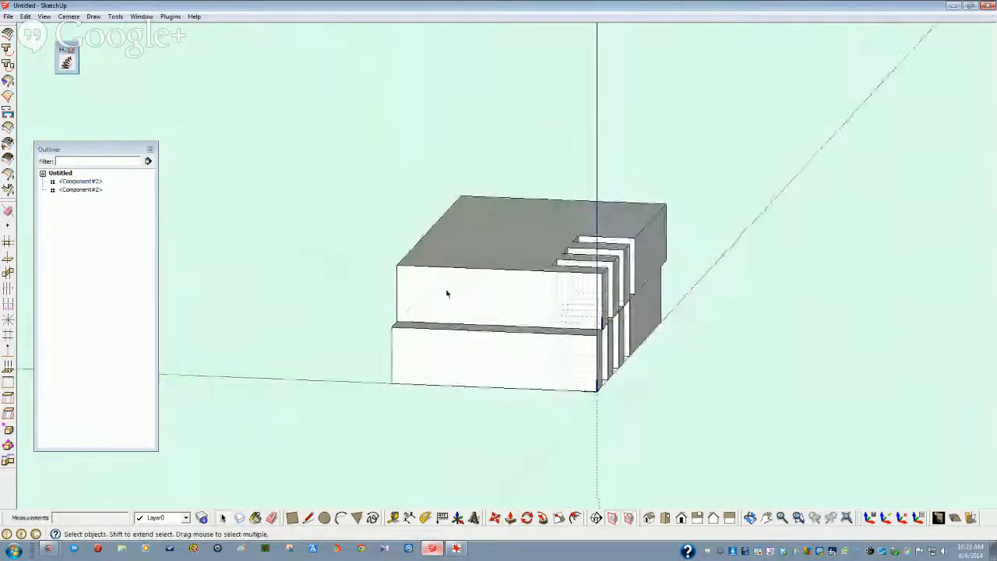
# Step: Rotate the upper notched board 180 degrees about the red axis, with the rotation centre at the origin
pyautogui.click(445, 292)
pyautogui.moveTo(572, 351); pyautogui.dragTo(565, 471, button='middle')
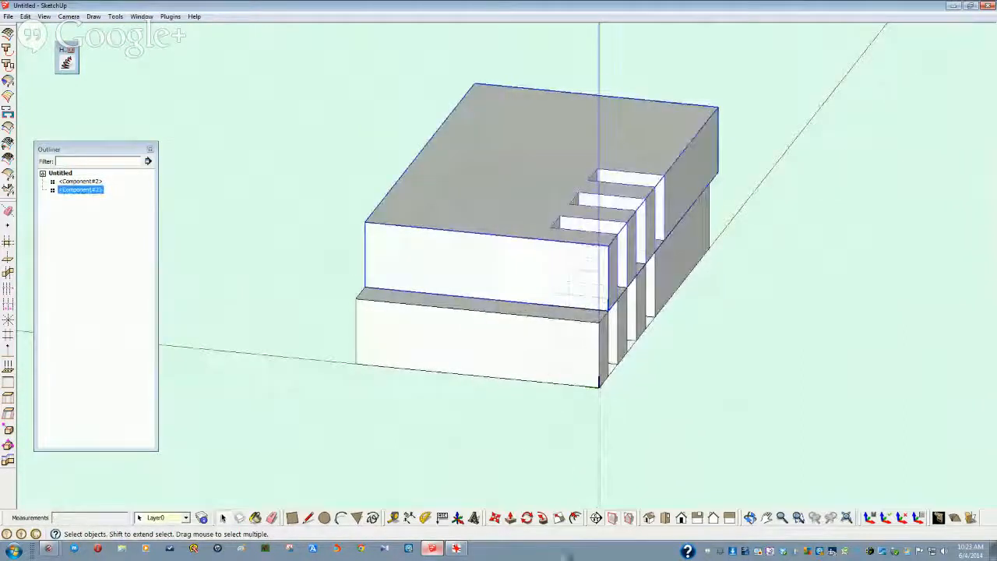
pyautogui.click(527, 518)
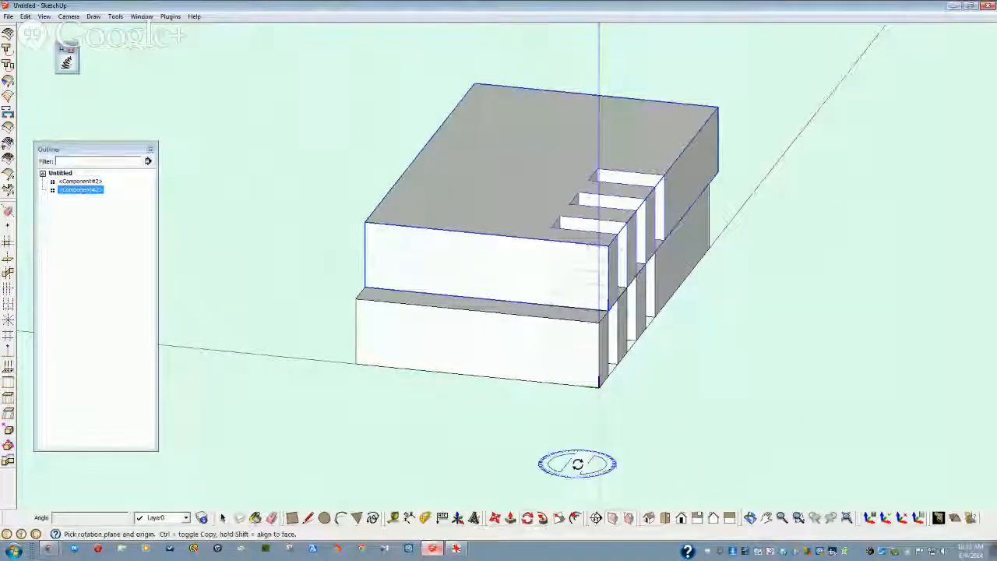
pyautogui.moveTo(598, 387); pyautogui.dragTo(584, 387)
pyautogui.click(373, 366)
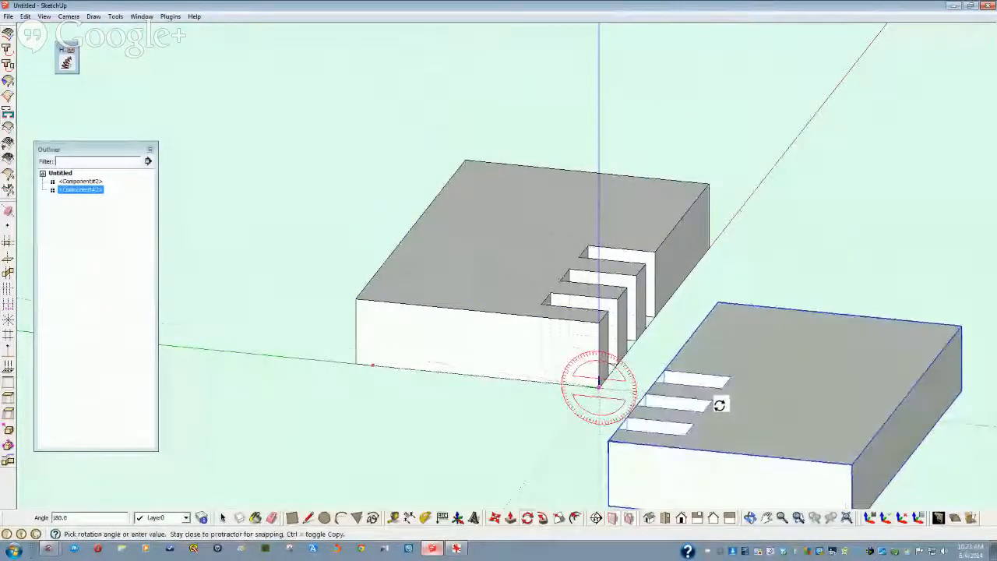
pyautogui.click(719, 404)
pyautogui.moveTo(718, 405); pyautogui.dragTo(483, 419, button='middle')
pyautogui.press('space')
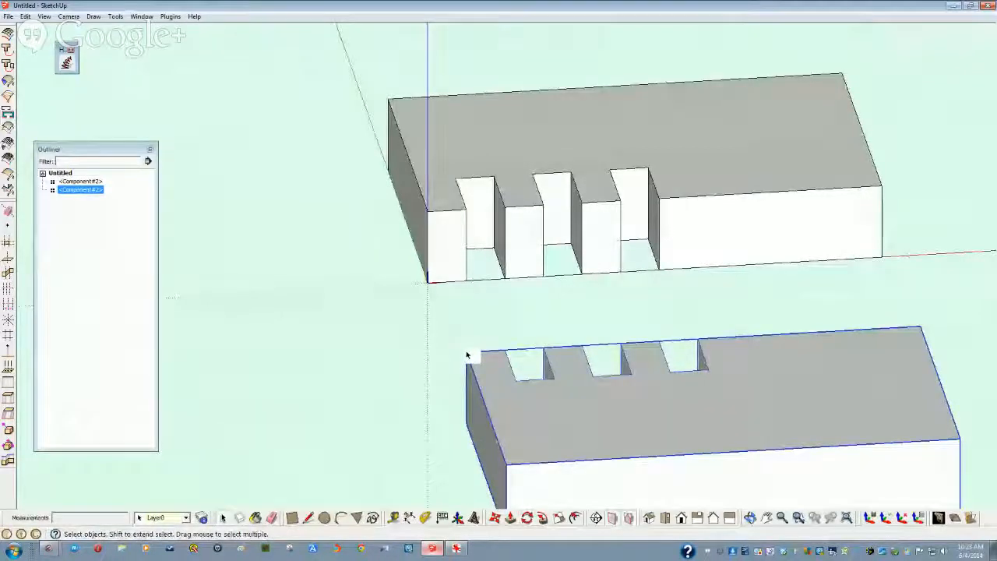
# Step: Move the rotated board by its upper corner onto the inner corner of the other board's first notch
pyautogui.scroll(-1, 466, 366)
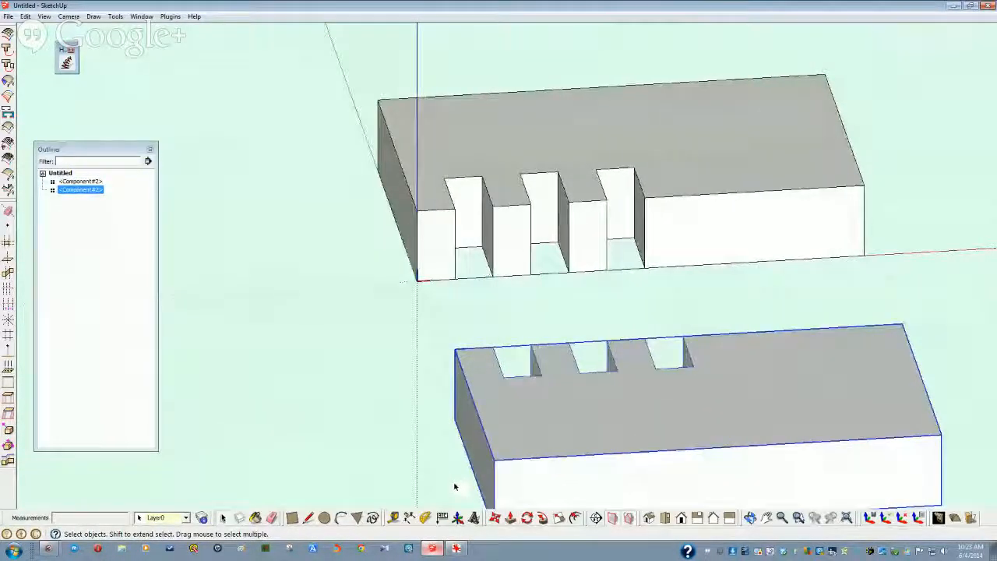
pyautogui.moveTo(478, 391); pyautogui.dragTo(484, 369, button='middle')
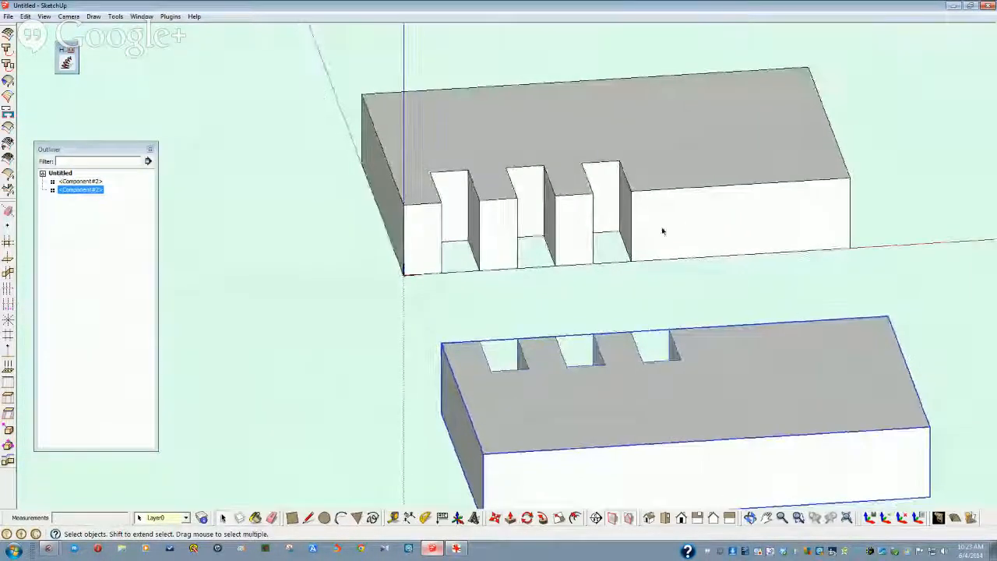
pyautogui.moveTo(544, 296); pyautogui.dragTo(534, 374, button='middle')
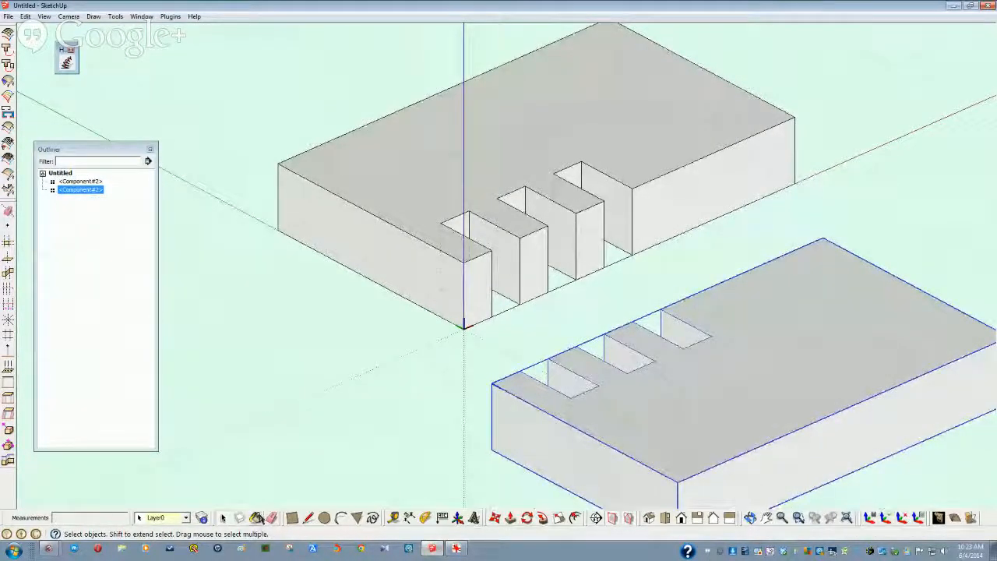
pyautogui.click(510, 518)
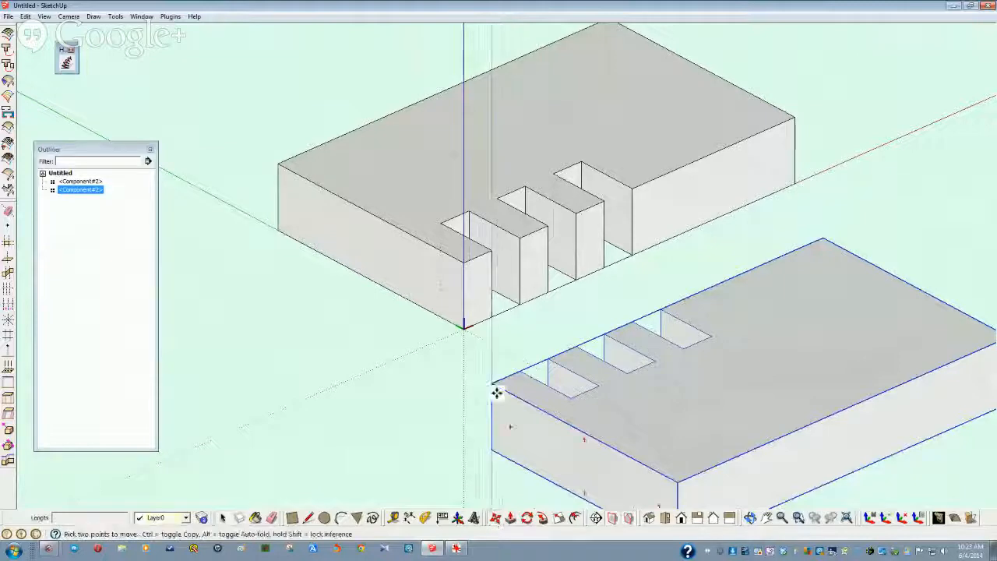
pyautogui.click(494, 379)
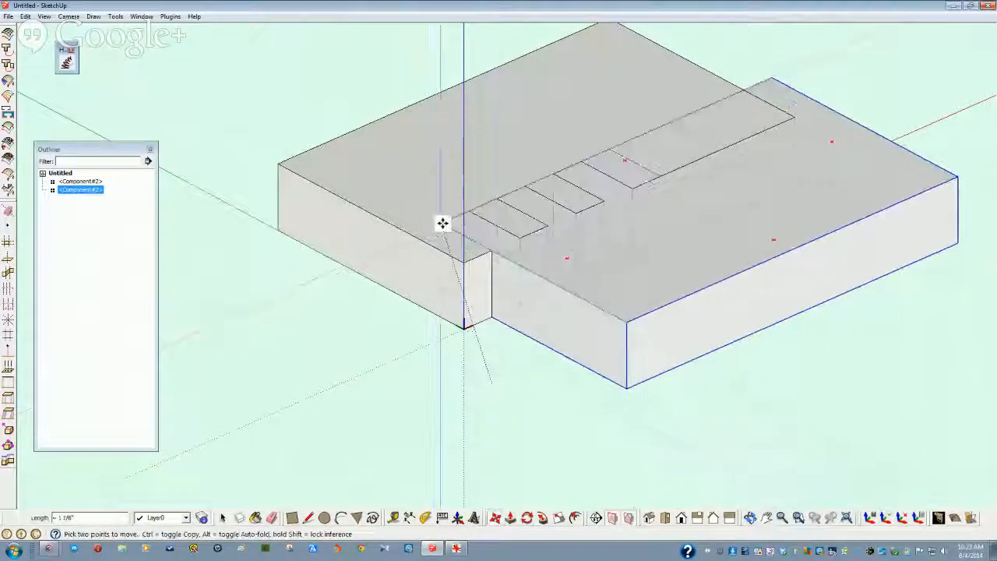
pyautogui.click(443, 222)
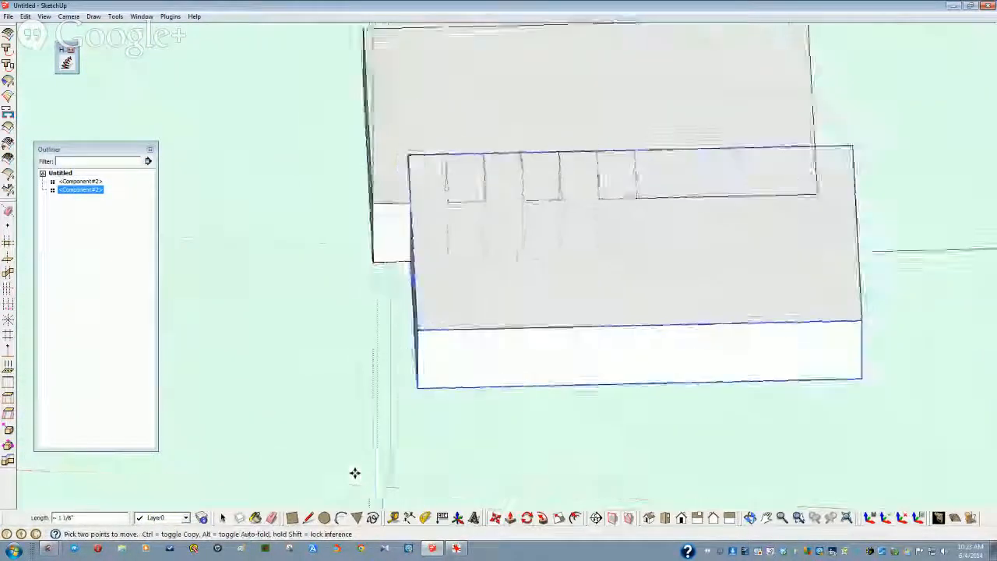
pyautogui.moveTo(355, 472); pyautogui.dragTo(489, 312, button='middle')
pyautogui.press('space')
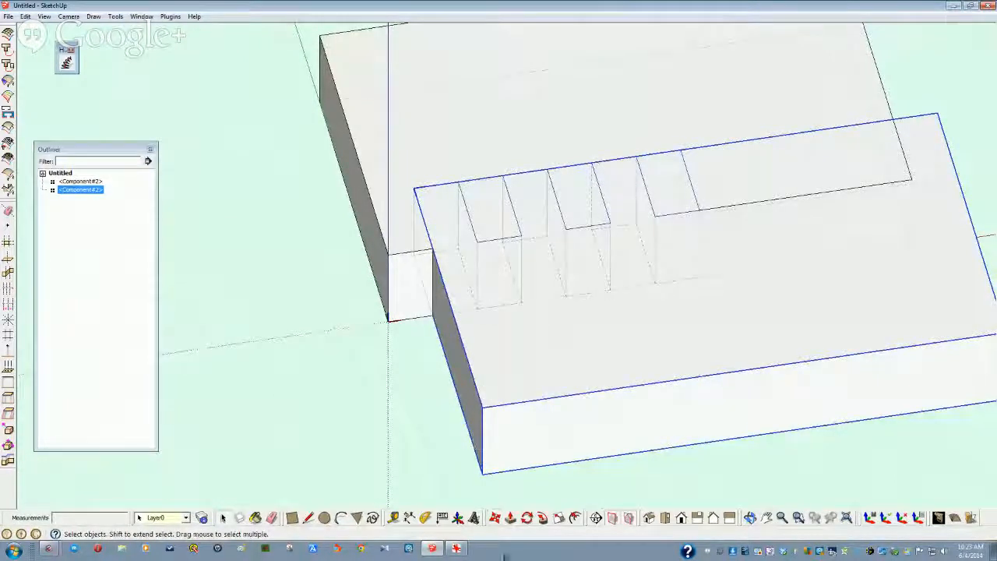
# Step: Shift the rotated board along the red axis by a notch corner so its fingers interlock with the other board's notches
pyautogui.click(494, 518)
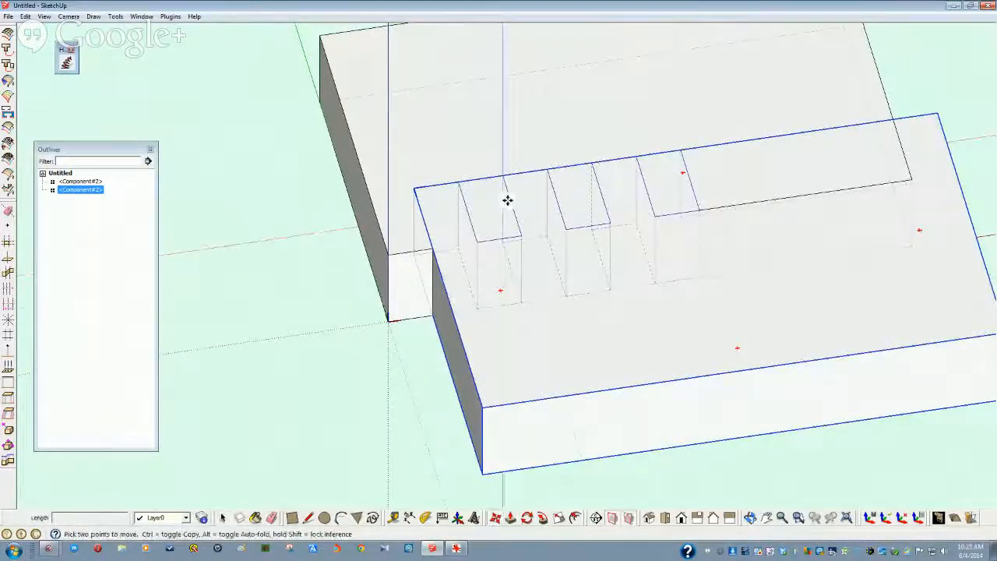
pyautogui.click(505, 177)
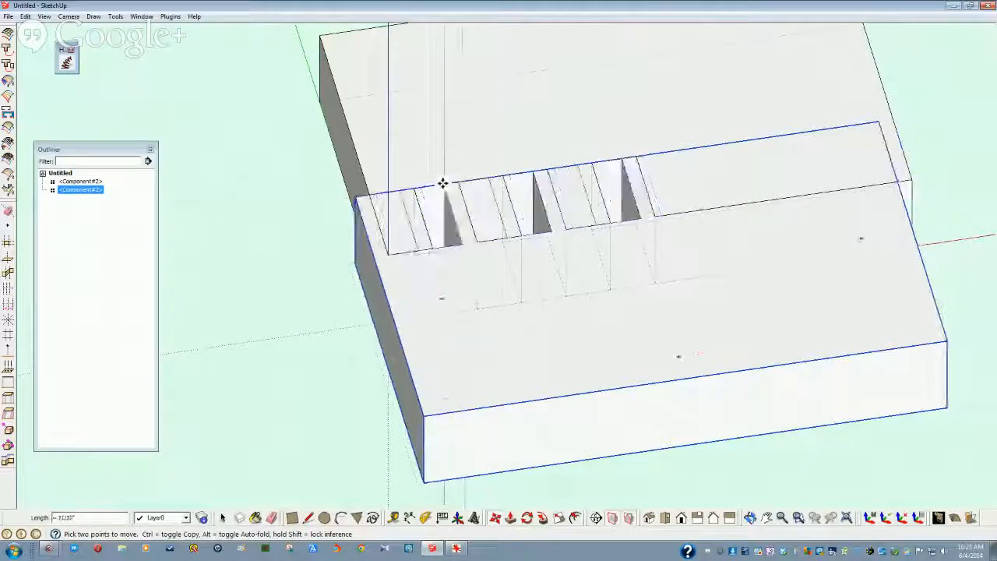
pyautogui.click(412, 187)
pyautogui.moveTo(413, 211); pyautogui.dragTo(382, 447, button='middle')
pyautogui.press('space')
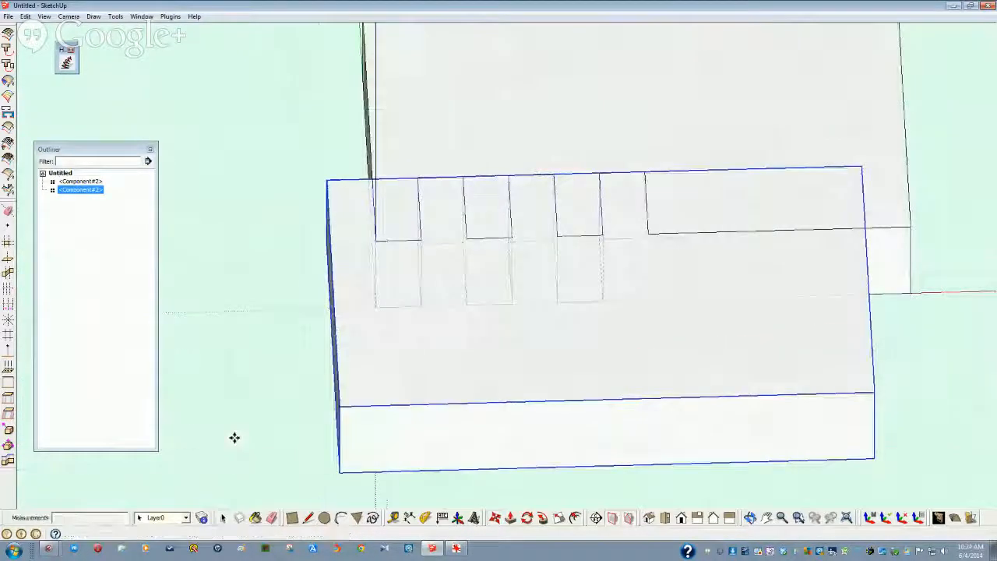
pyautogui.moveTo(341, 267)
pyautogui.mouseDown(button='middle')
pyautogui.moveTo(349, 325)
pyautogui.moveTo(412, 345)
pyautogui.moveTo(425, 377)
pyautogui.moveTo(472, 341)
pyautogui.mouseUp(button='middle')
# Step: Make the rotated board's component unique so it can be edited independently of the other board
pyautogui.doubleClick(473, 341)
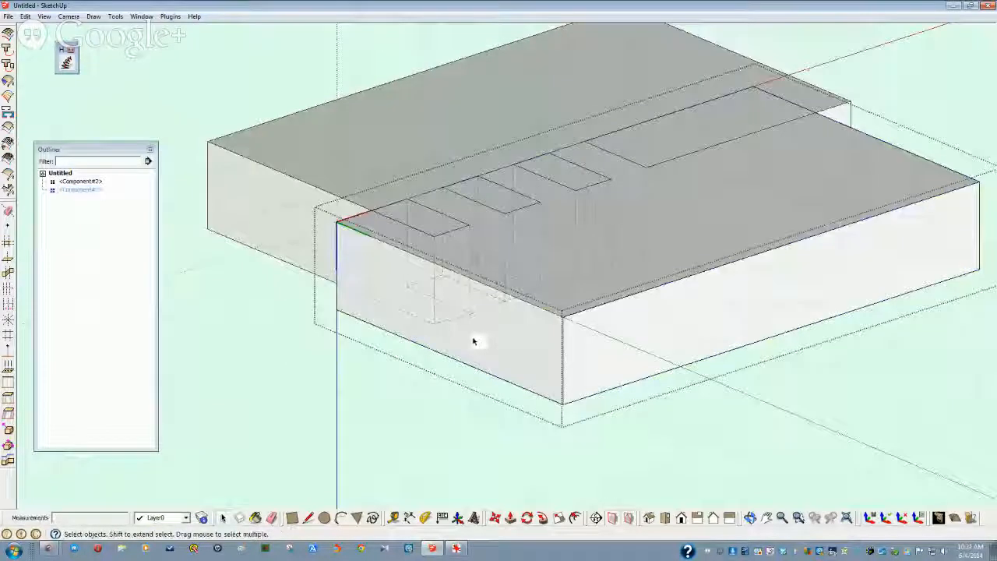
pyautogui.tripleClick(473, 341)
pyautogui.click(473, 342)
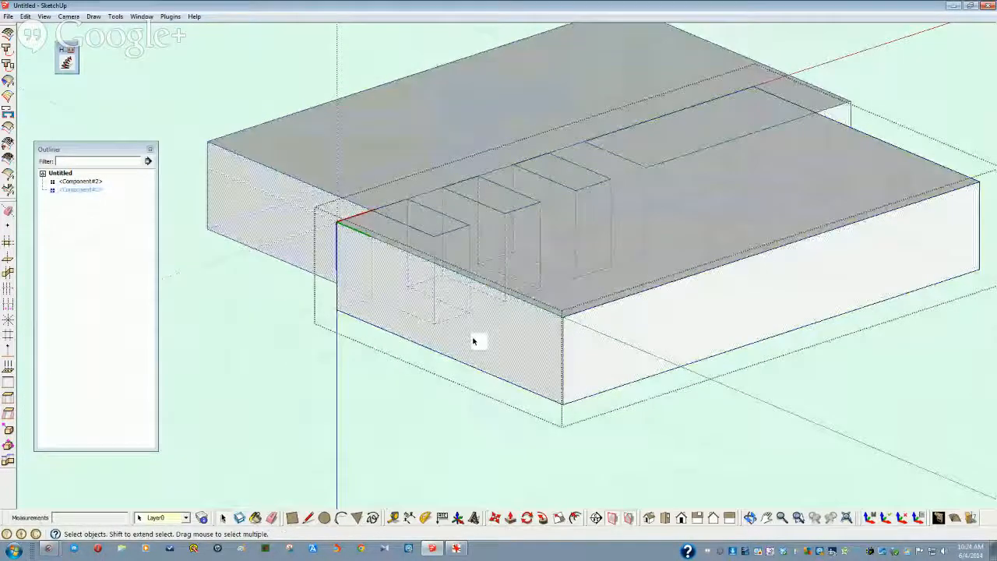
pyautogui.rightClick(78, 191)
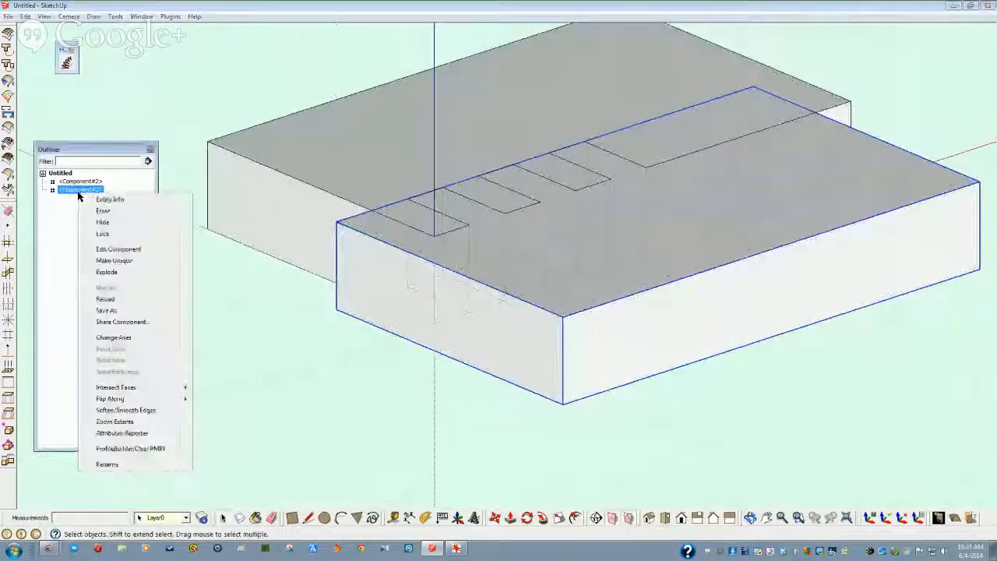
pyautogui.click(130, 258)
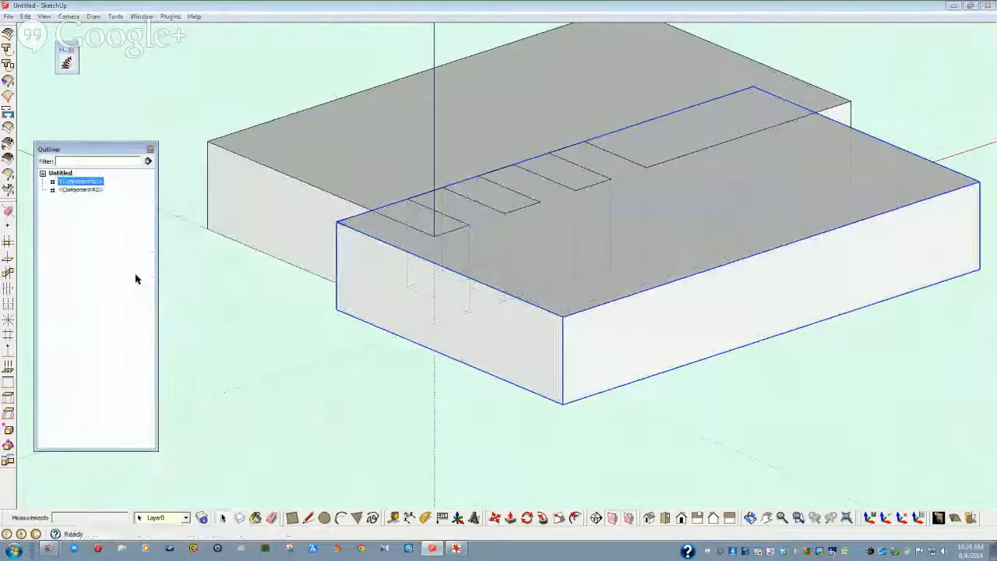
# Step: Open the unique board and Push/Pull its protruding end face inward until flush with the other board's end
pyautogui.doubleClick(378, 302)
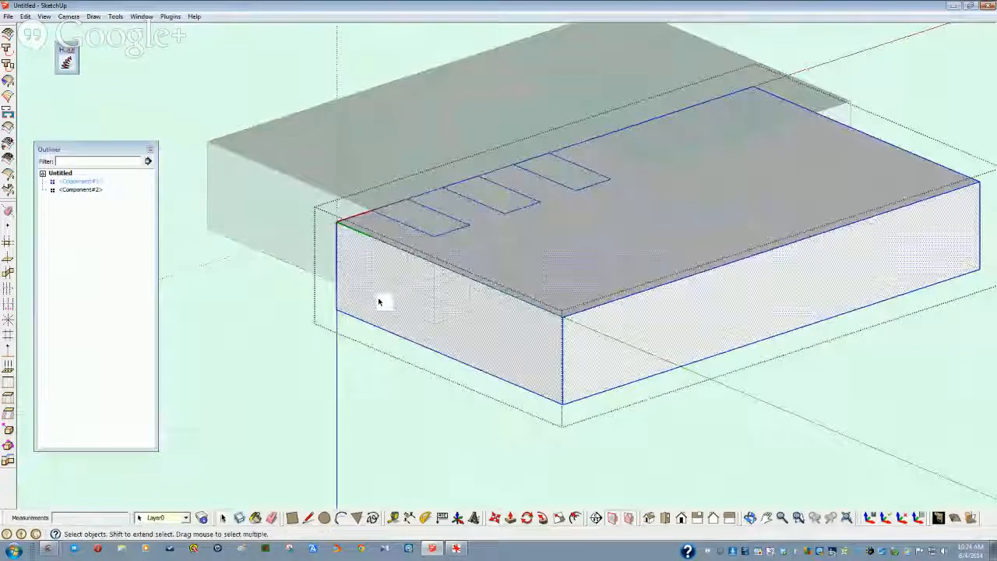
pyautogui.click(406, 332)
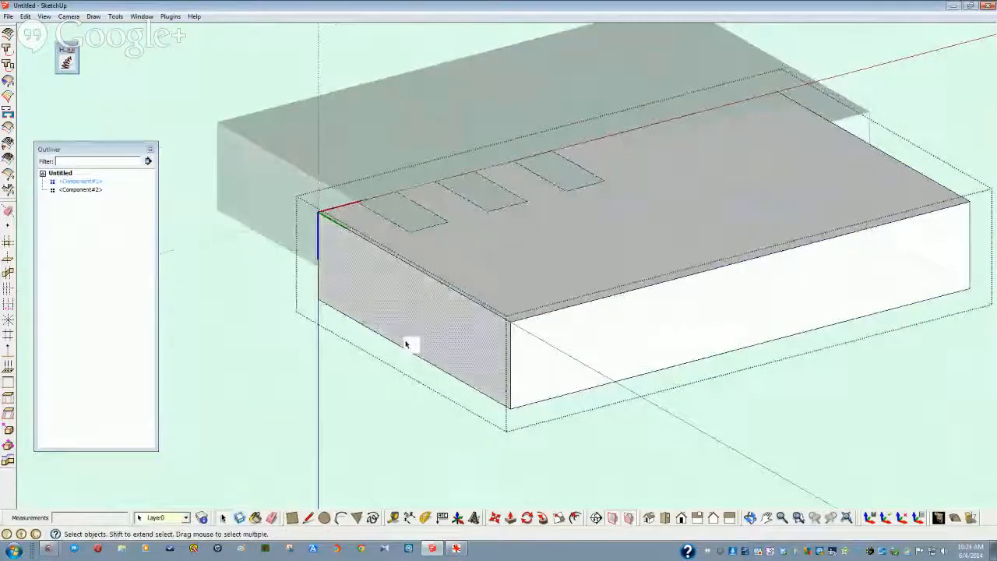
pyautogui.moveTo(460, 362); pyautogui.dragTo(429, 421, button='middle')
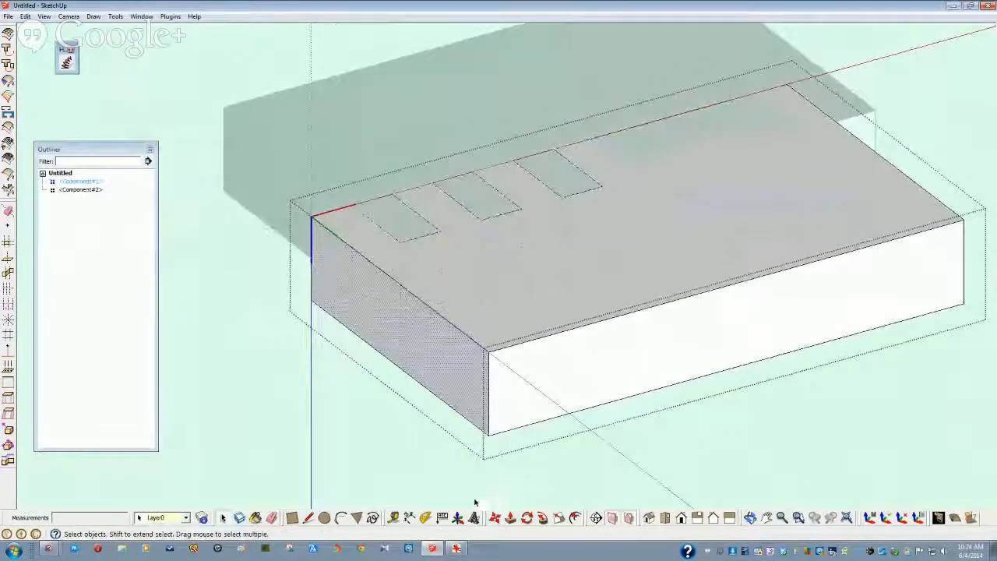
pyautogui.moveTo(475, 503); pyautogui.dragTo(584, 519, button='middle')
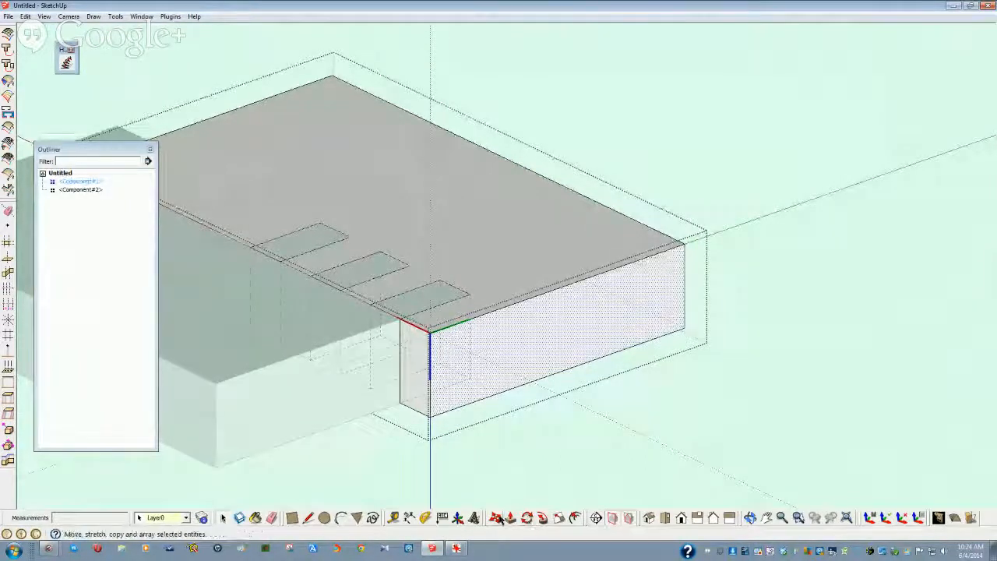
pyautogui.click(457, 364)
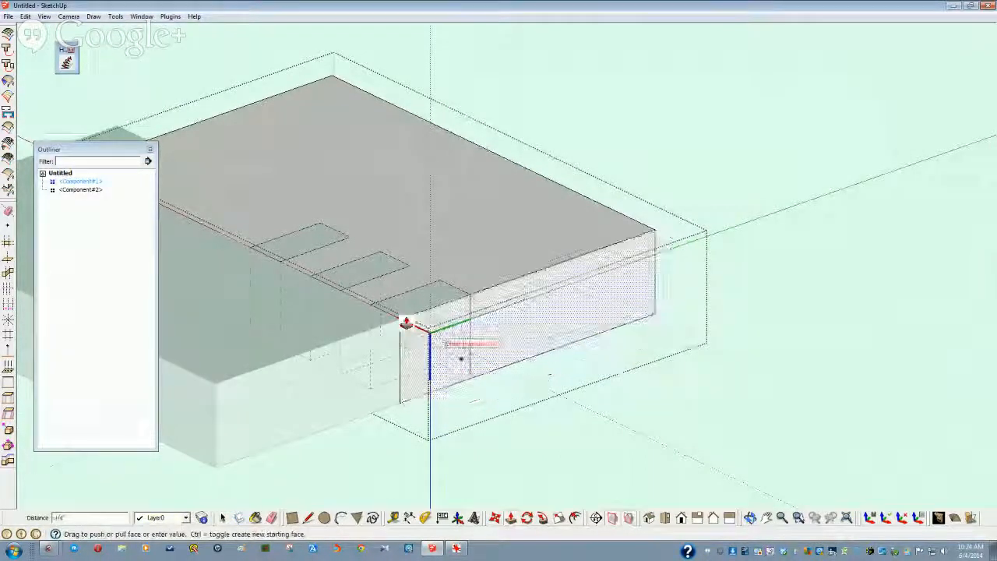
pyautogui.click(409, 318)
pyautogui.moveTo(564, 446); pyautogui.dragTo(451, 424, button='middle')
pyautogui.press('space')
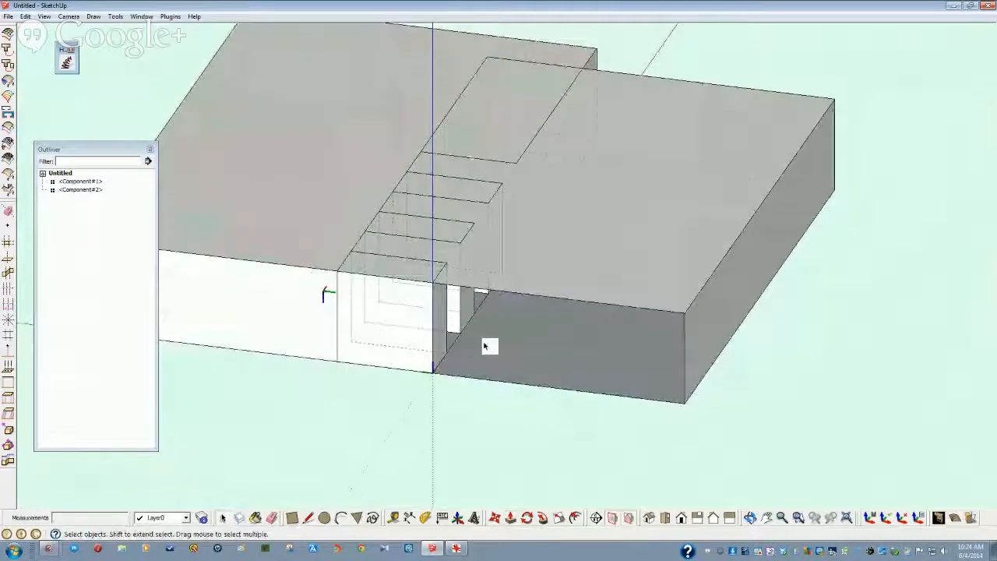
# Step: Draw a 1/2" vertical line outside the components, up the corner edge at the open end of the trimmed board
pyautogui.press('l')
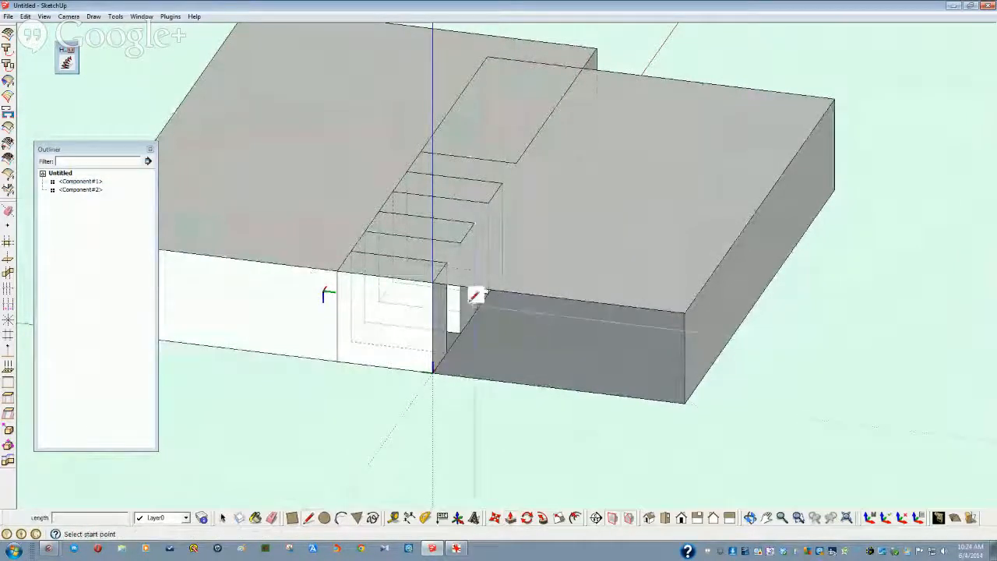
pyautogui.click(435, 371)
pyautogui.moveTo(434, 385); pyautogui.dragTo(436, 379, button='middle')
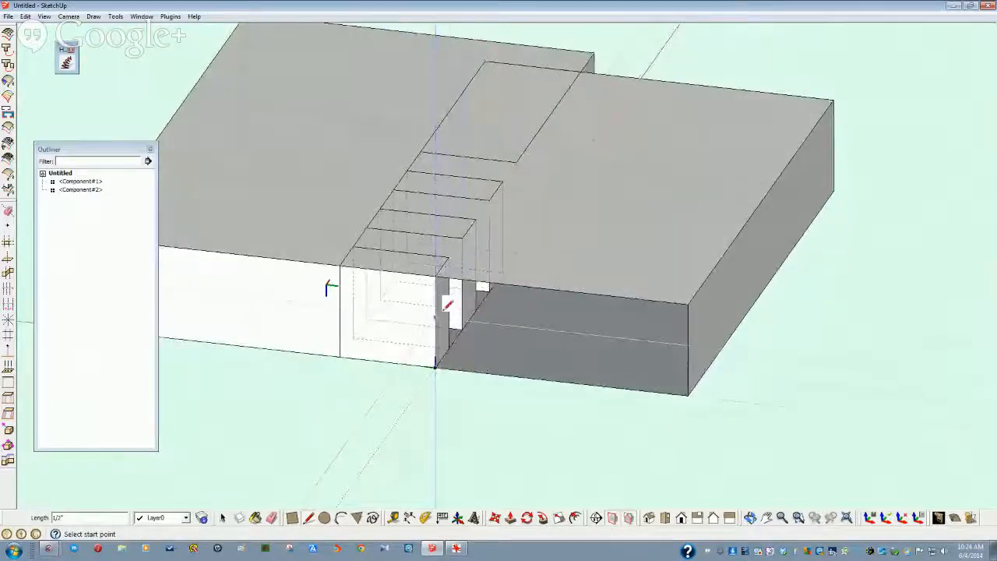
pyautogui.click(435, 275)
pyautogui.moveTo(477, 278); pyautogui.dragTo(457, 285, button='middle')
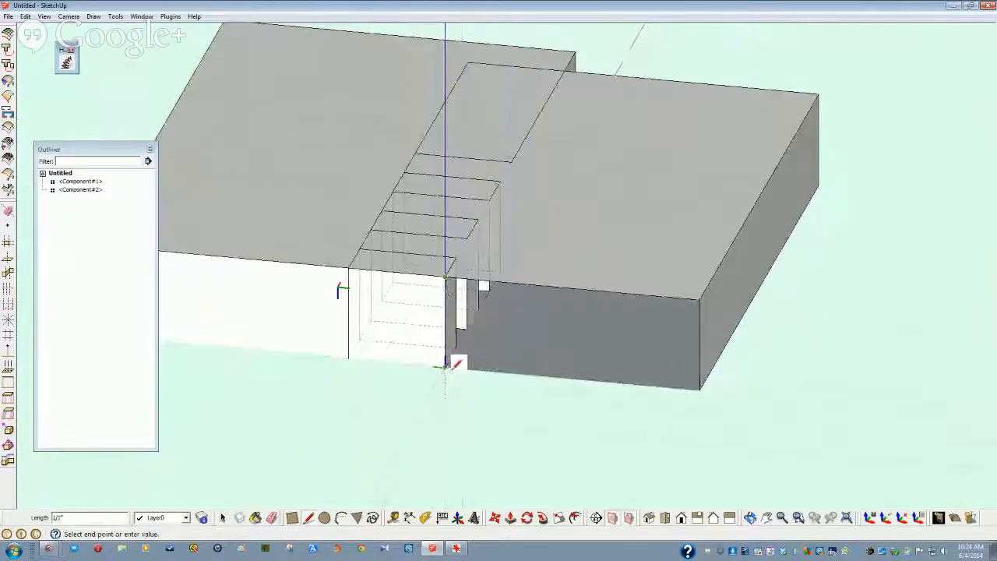
pyautogui.press('space')
# Step: Reopen the trimmed board's component and start the Line tool for its open end
pyautogui.click(592, 353)
pyautogui.doubleClick(592, 353)
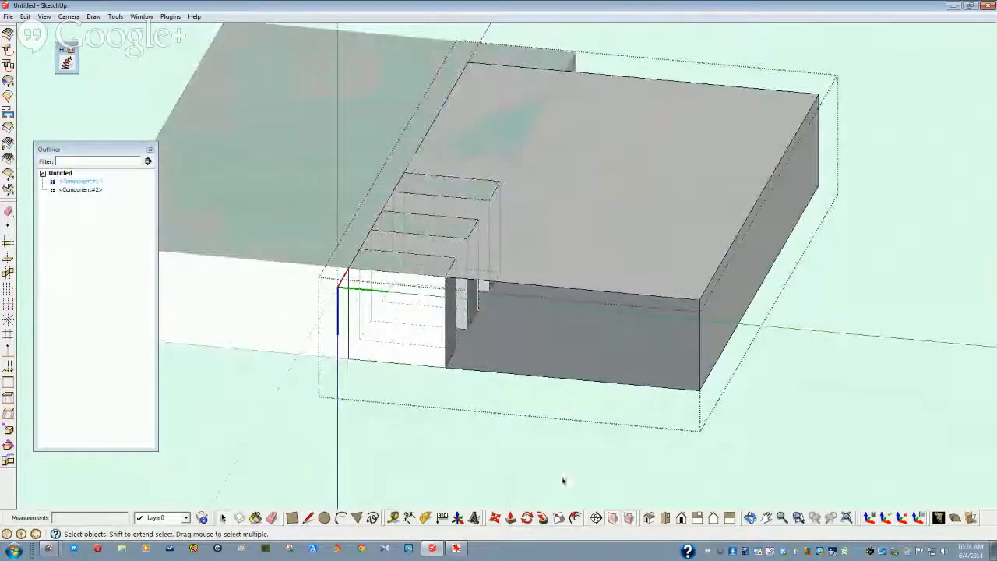
pyautogui.press('m')
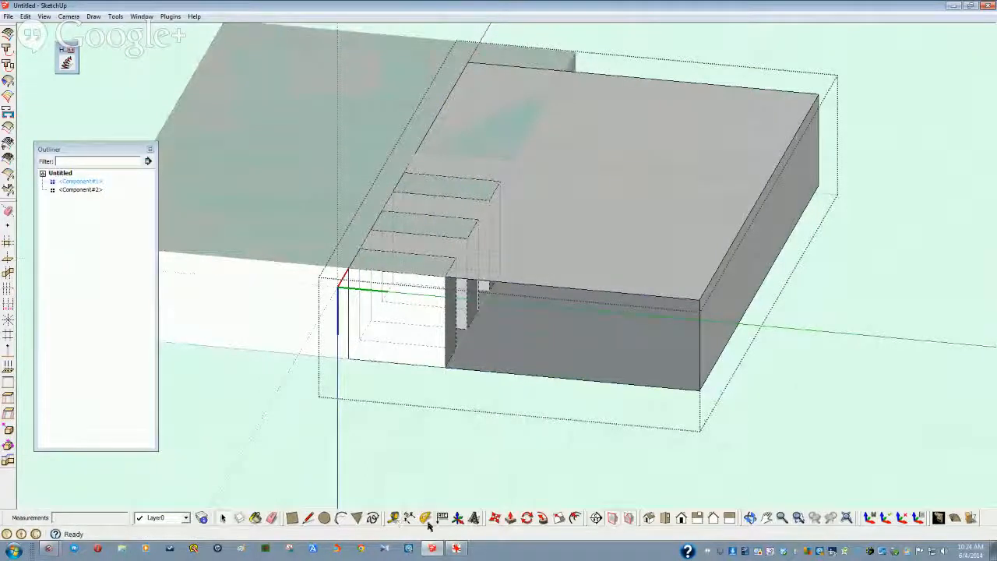
pyautogui.click(308, 519)
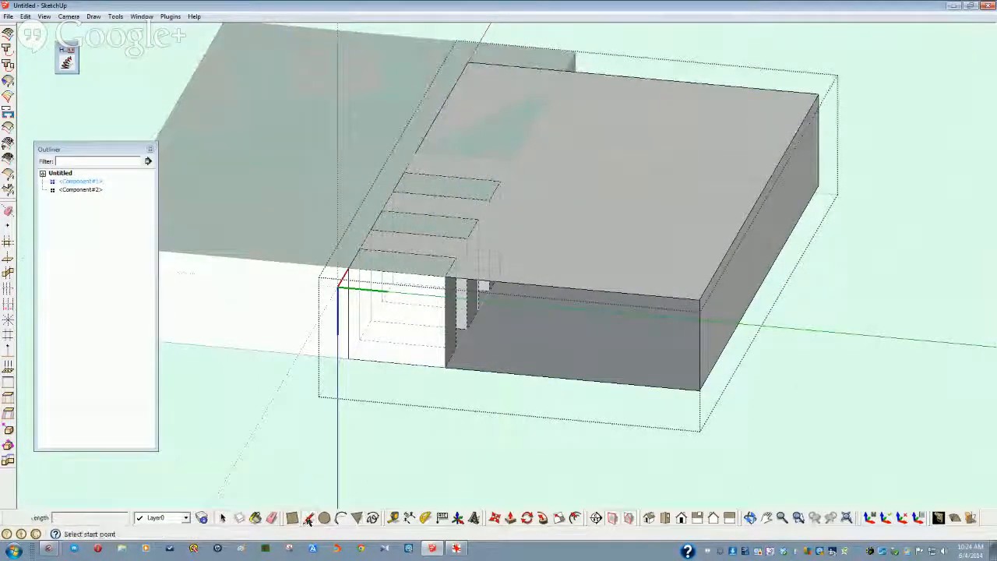
# Step: Draw a vertical line at the corner of the first board's end finger to close its open side face
pyautogui.click(450, 278)
pyautogui.click(449, 365)
pyautogui.moveTo(451, 363); pyautogui.dragTo(305, 299, button='middle')
pyautogui.press('space')
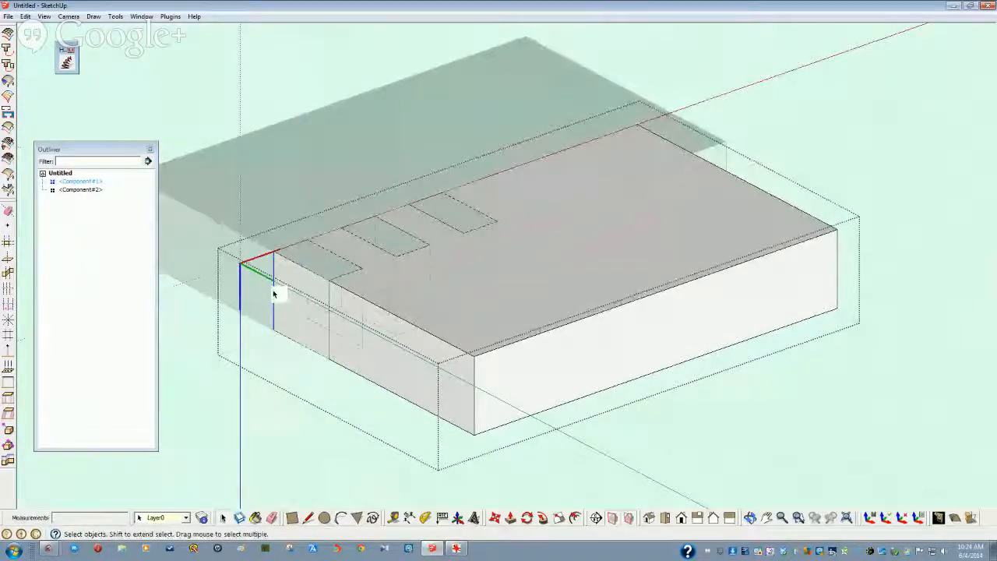
# Step: Push the first board's far side face in about 1 3/16" to the matching corner of the neighbouring board
pyautogui.moveTo(398, 294); pyautogui.dragTo(535, 373, button='middle')
pyautogui.click(535, 373)
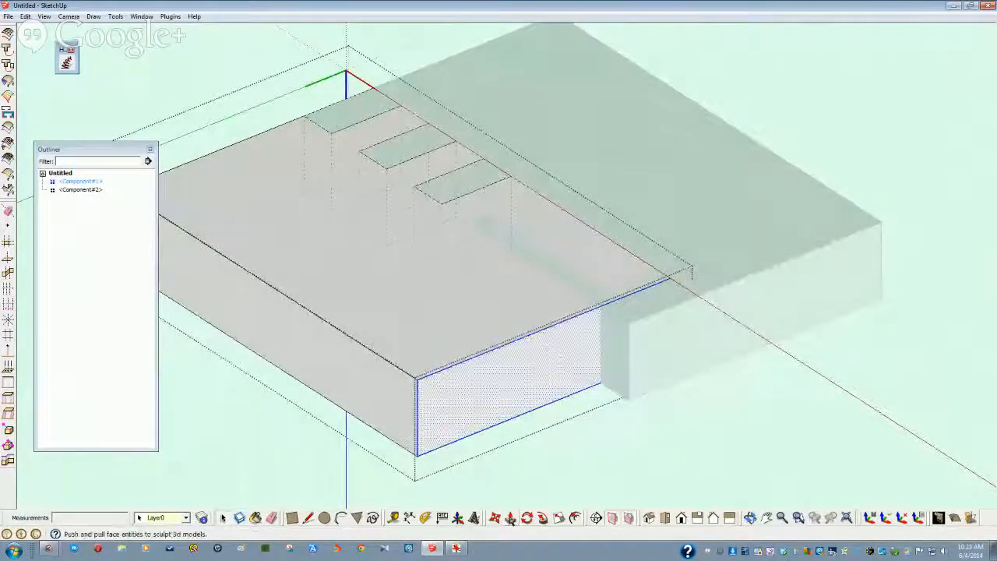
pyautogui.click(511, 518)
pyautogui.click(497, 399)
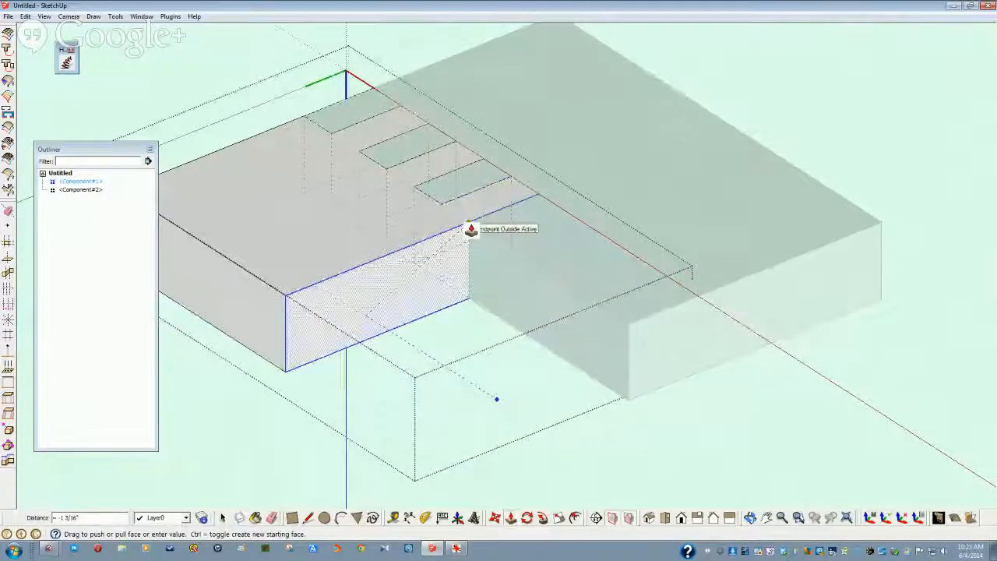
pyautogui.click(470, 224)
pyautogui.press('space')
# Step: Open Component#2 for editing and push its side face in about 1 7/16" until it is flush with the first board
pyautogui.click(660, 350)
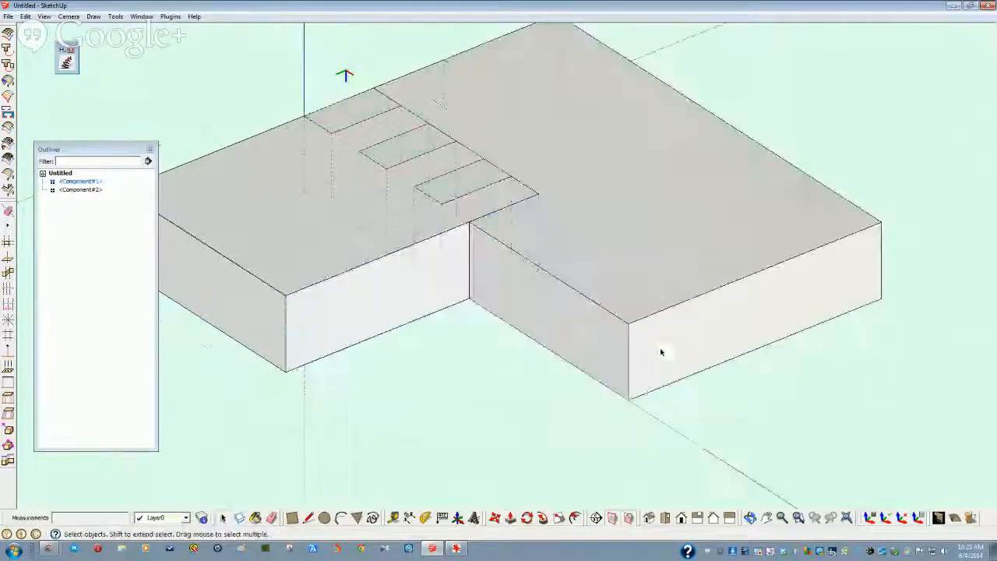
pyautogui.doubleClick(660, 348)
pyautogui.click(653, 337)
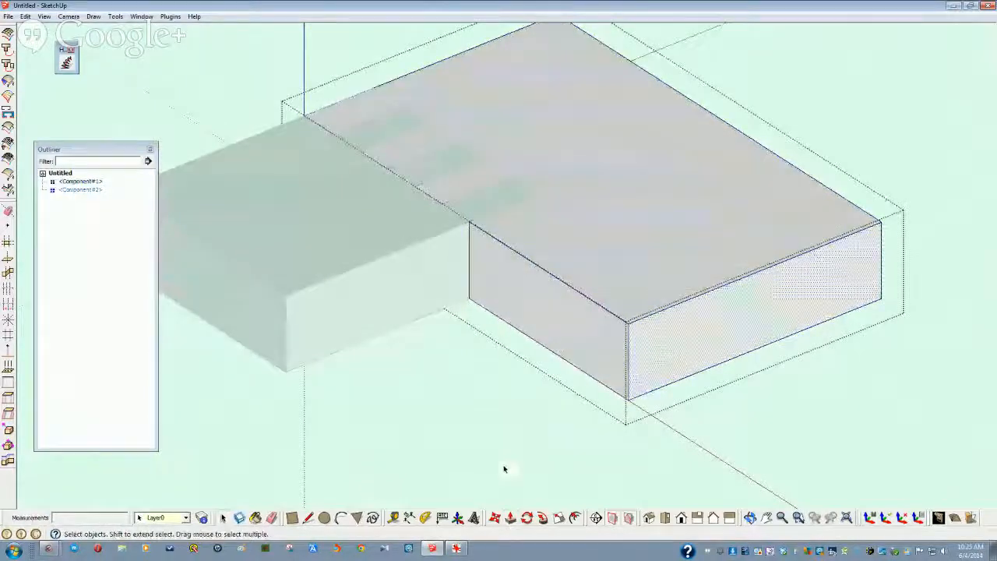
pyautogui.click(511, 517)
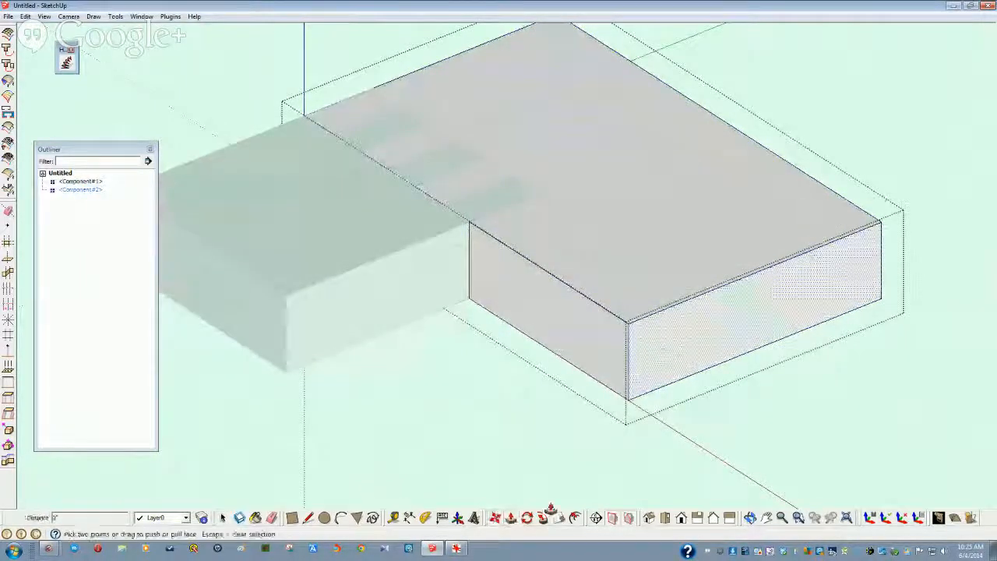
pyautogui.click(648, 346)
pyautogui.click(473, 227)
# Step: Delete the stray vertical edge on the second board's open side, redraw the edge at the opening to close the face, and exit the component
pyautogui.scroll(6, 472, 329)
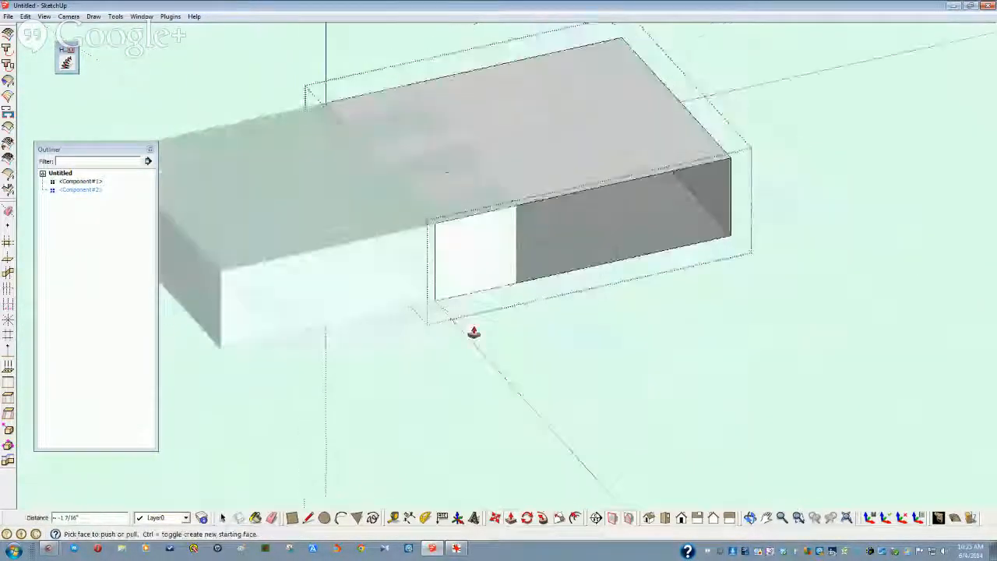
pyautogui.press('space')
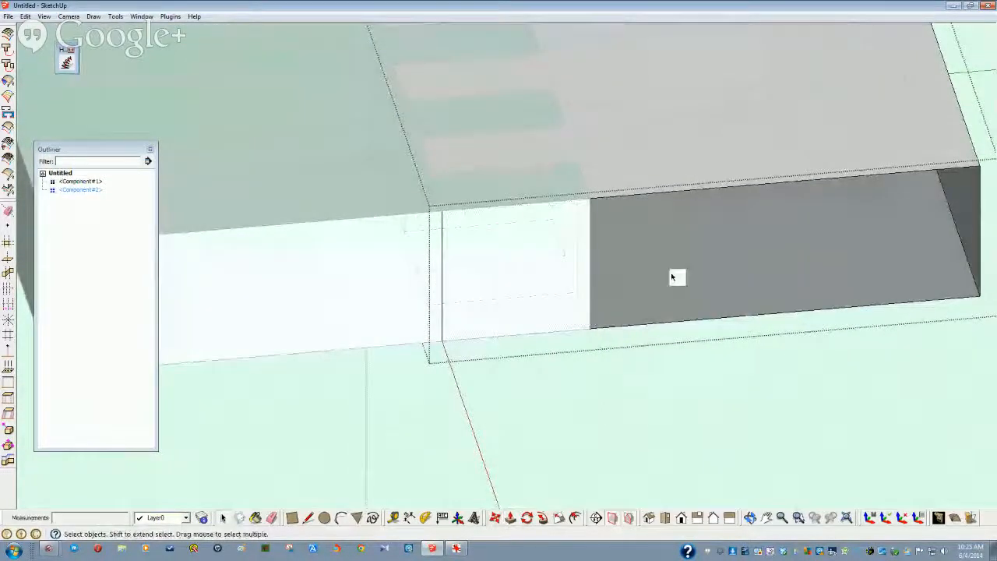
pyautogui.click(651, 277)
pyautogui.click(441, 279)
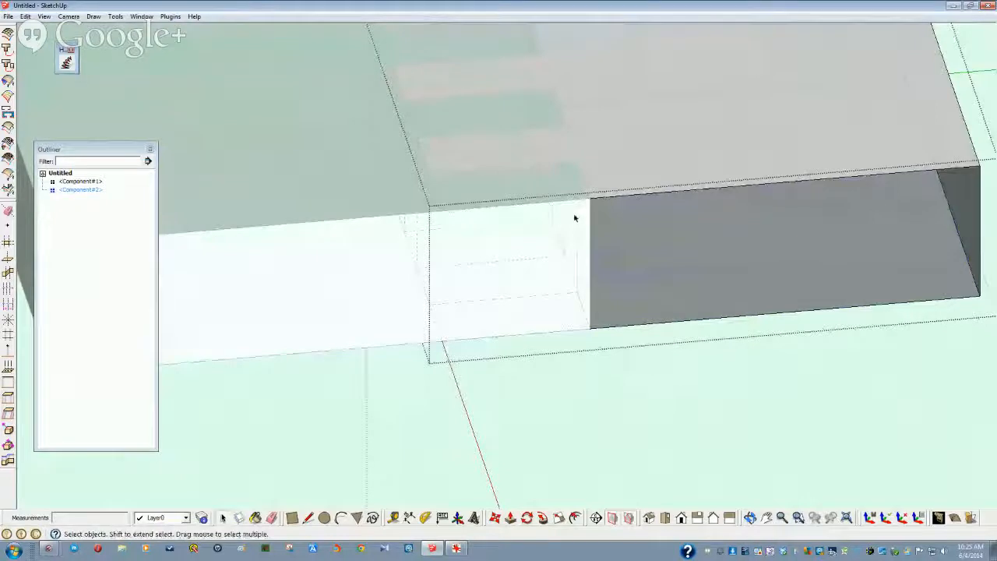
pyautogui.press('l')
pyautogui.click(591, 327)
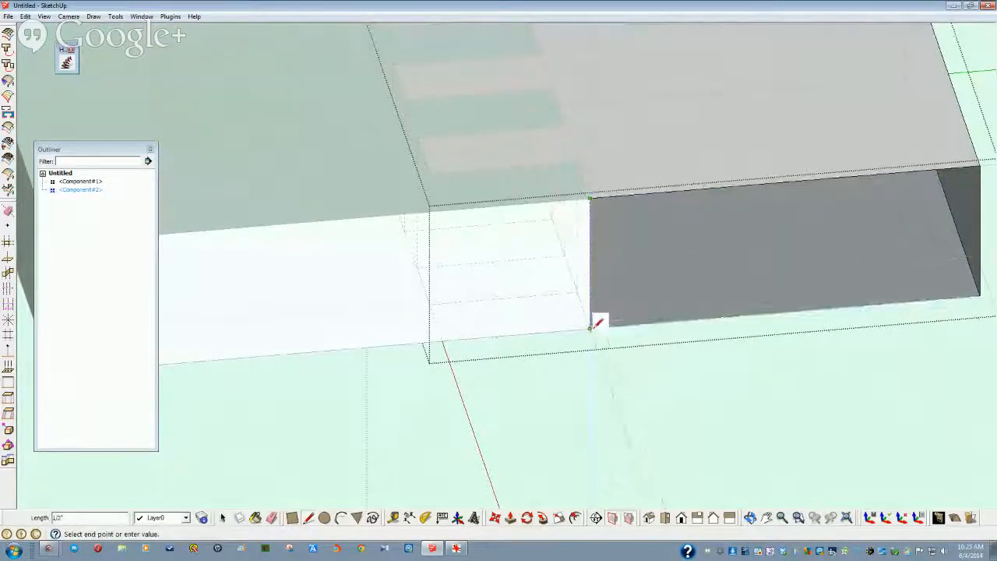
pyautogui.click(591, 328)
pyautogui.press('space')
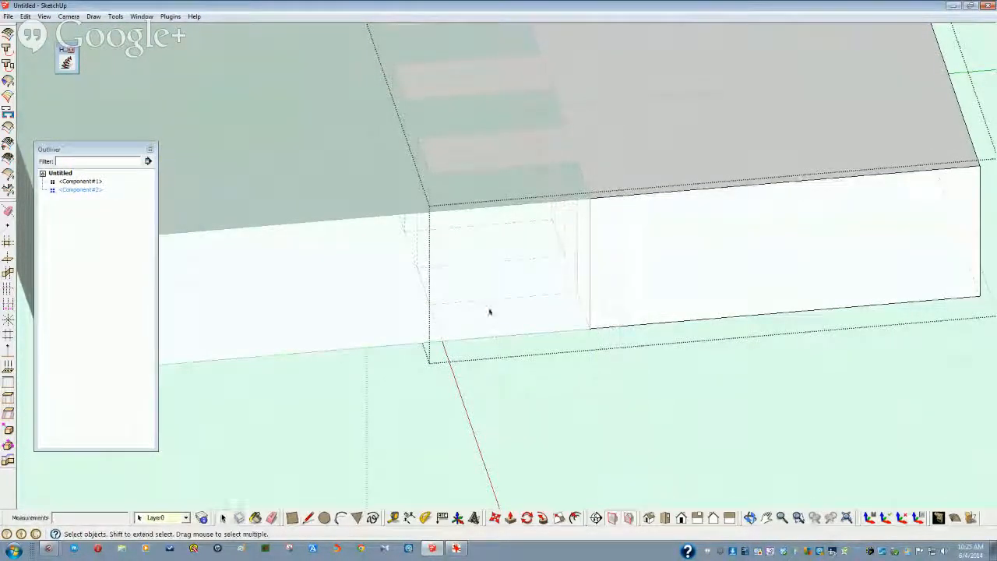
pyautogui.click(384, 440)
# Step: Paint the first board with the named color 0046_Gold
pyautogui.click(298, 292)
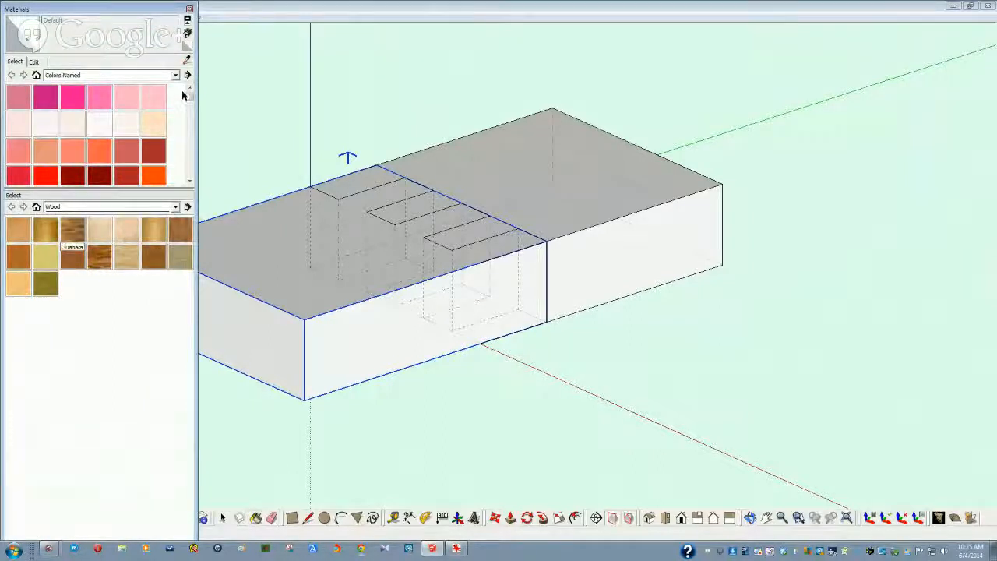
pyautogui.moveTo(190, 100); pyautogui.dragTo(192, 118)
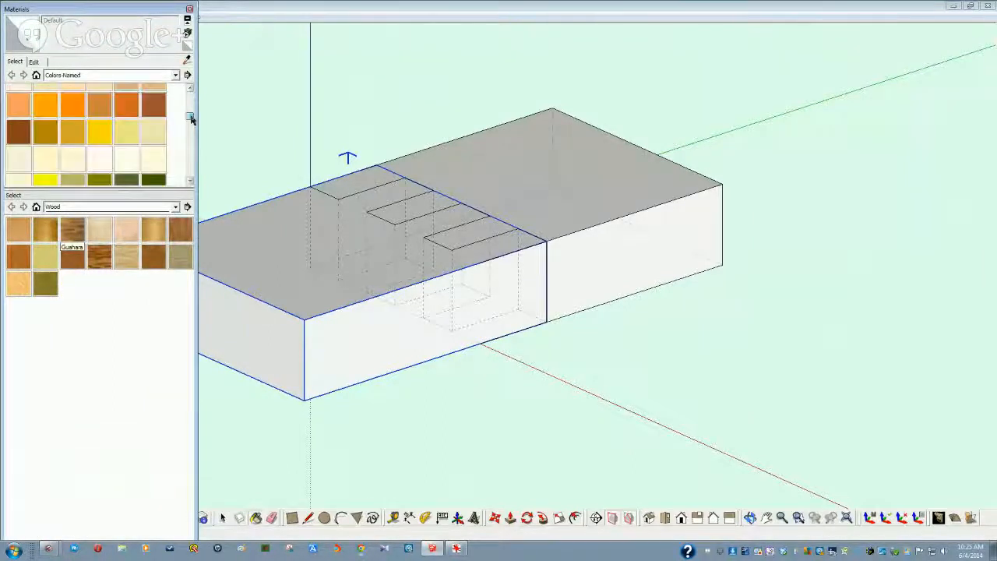
pyautogui.click(101, 131)
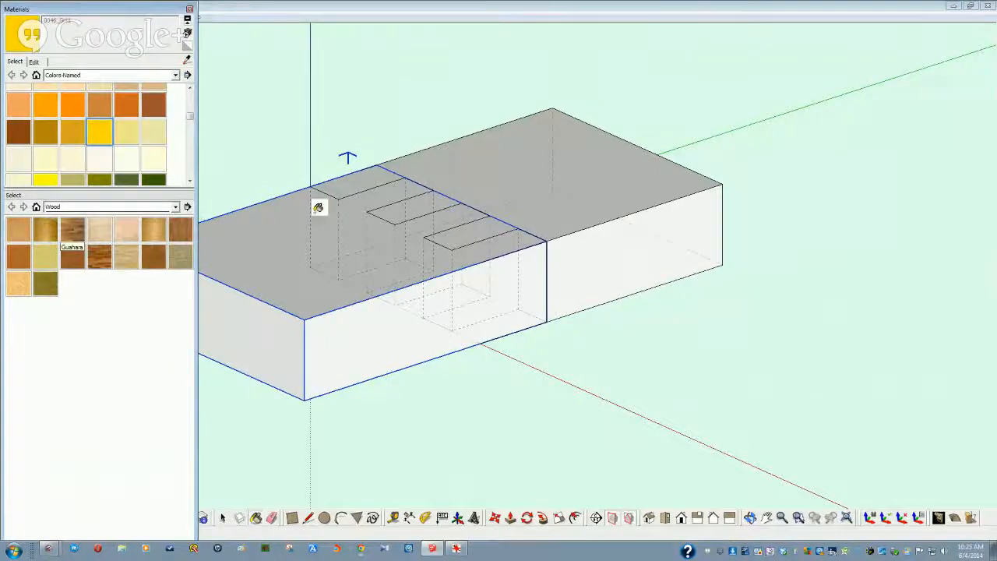
pyautogui.click(251, 245)
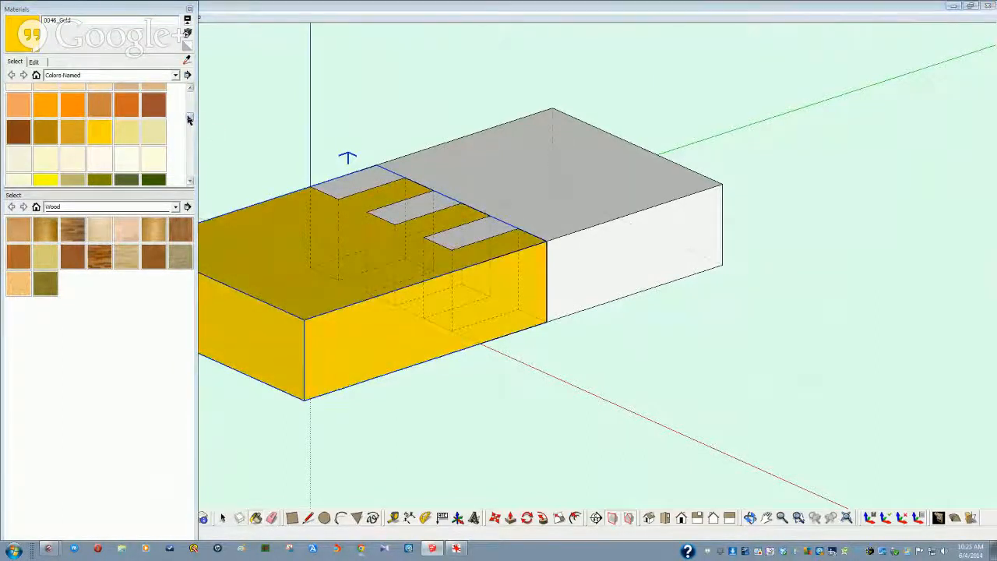
# Step: Paint the second board with the named color 0100_SteelBlue
pyautogui.moveTo(190, 119); pyautogui.dragTo(188, 148)
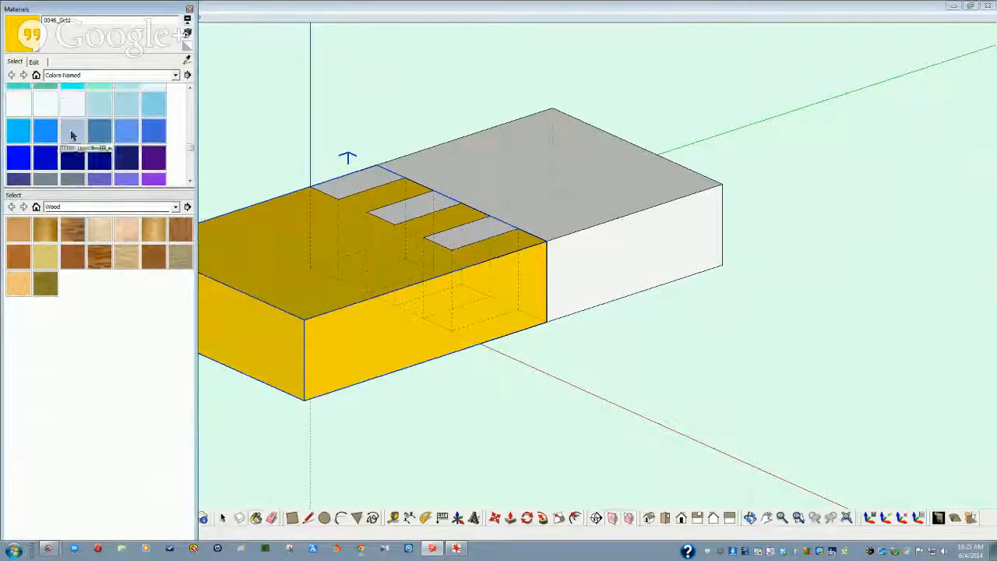
pyautogui.click(111, 132)
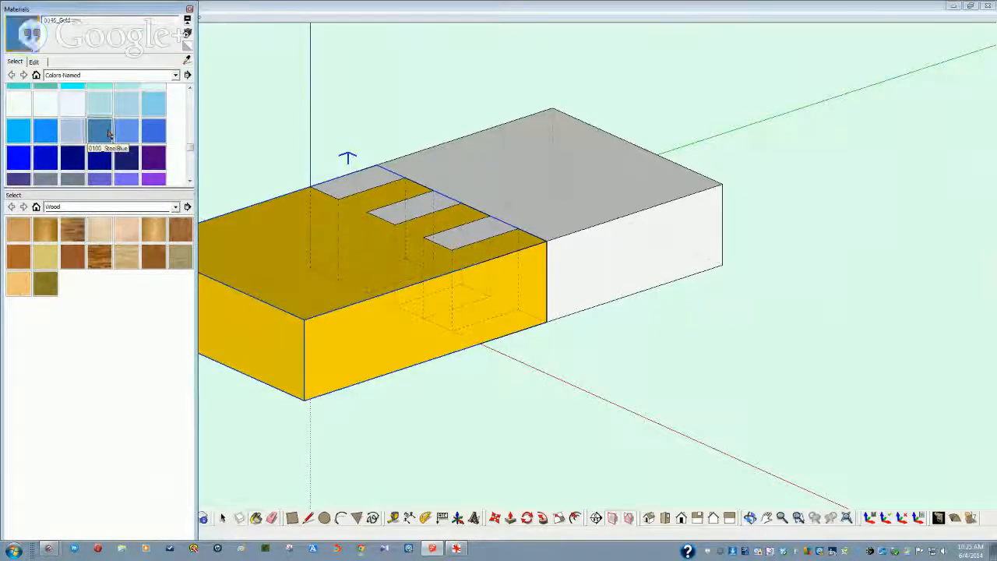
pyautogui.click(568, 178)
pyautogui.press('space')
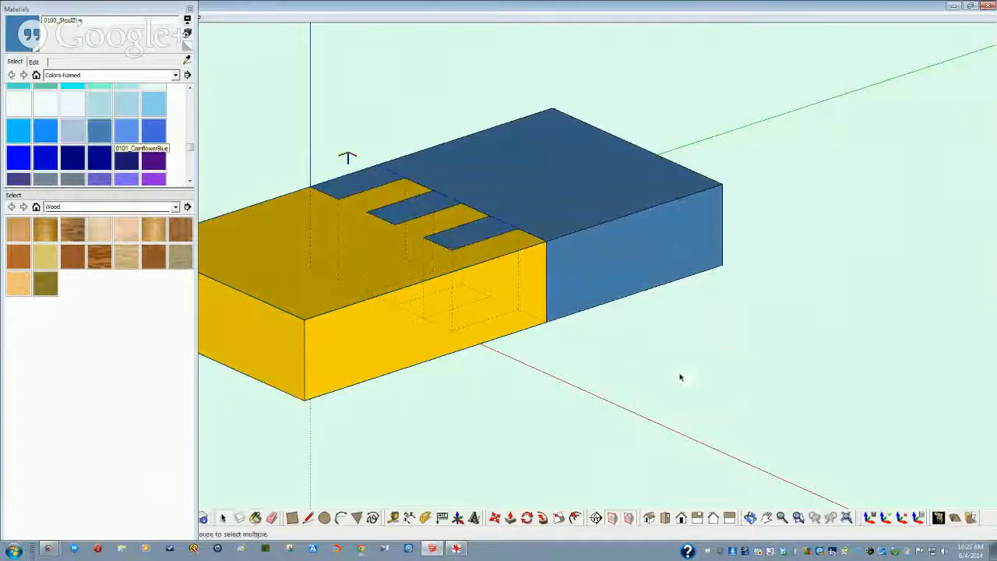
# Step: Rotate the gold board to vertical about the bottom corner where the finger joint begins
pyautogui.moveTo(679, 381)
pyautogui.mouseDown(button='middle')
pyautogui.moveTo(623, 361)
pyautogui.moveTo(453, 332)
pyautogui.mouseUp(button='middle')
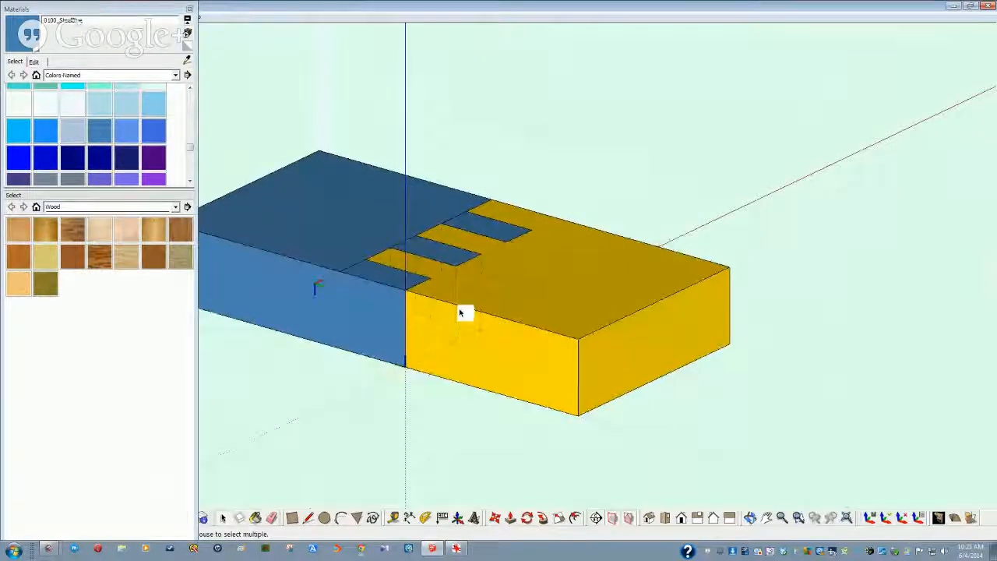
pyautogui.moveTo(466, 313); pyautogui.dragTo(535, 330, button='middle')
pyautogui.moveTo(372, 257); pyautogui.dragTo(460, 252, button='middle')
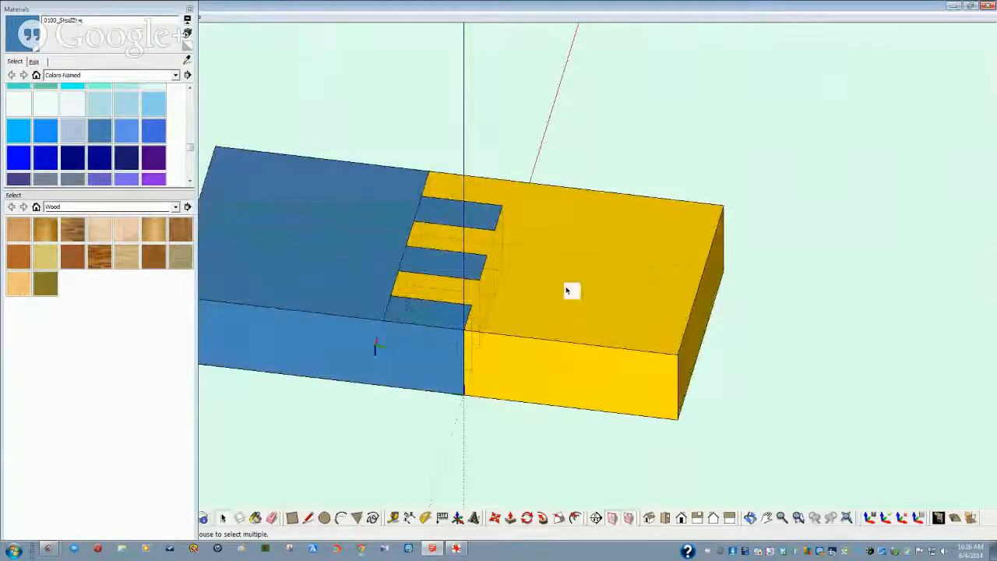
pyautogui.moveTo(567, 290); pyautogui.dragTo(566, 291, button='middle')
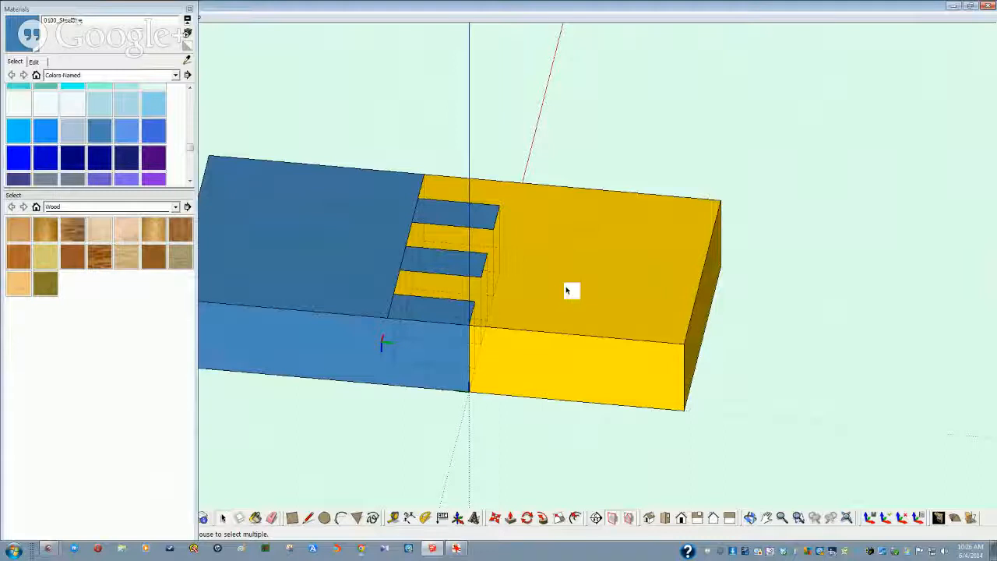
pyautogui.moveTo(561, 323); pyautogui.dragTo(506, 376, button='middle')
pyautogui.click(552, 336)
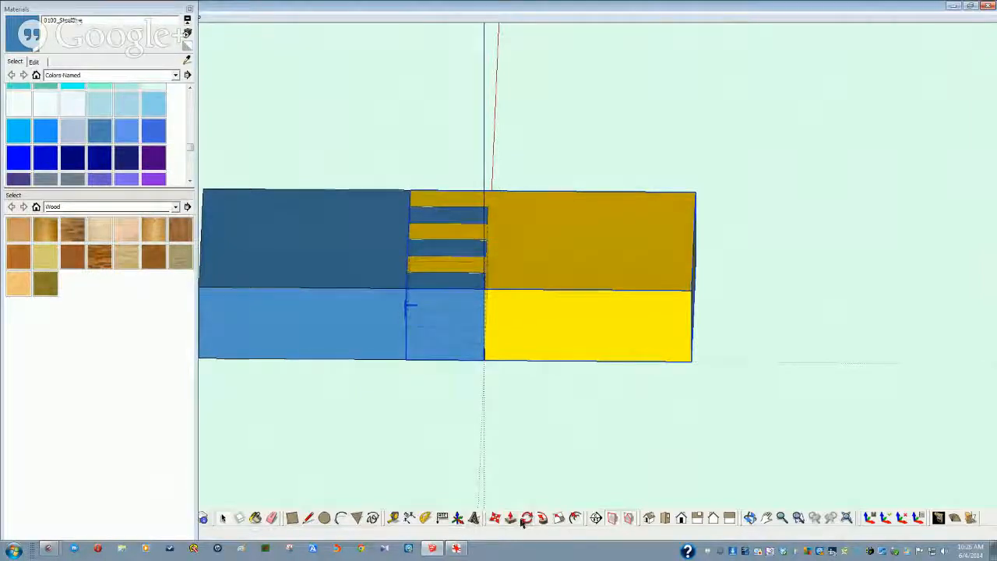
pyautogui.click(525, 519)
pyautogui.click(406, 359)
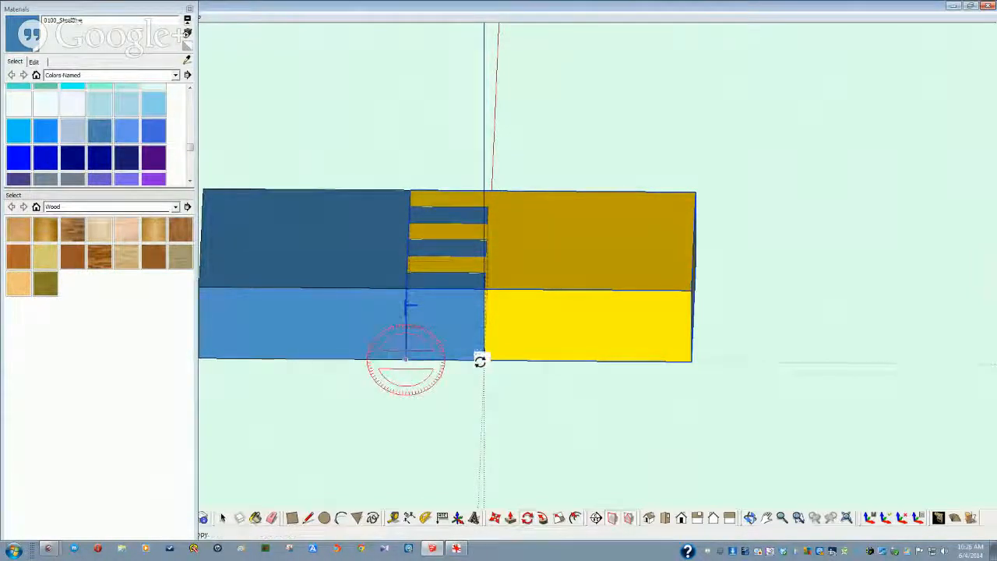
pyautogui.click(480, 360)
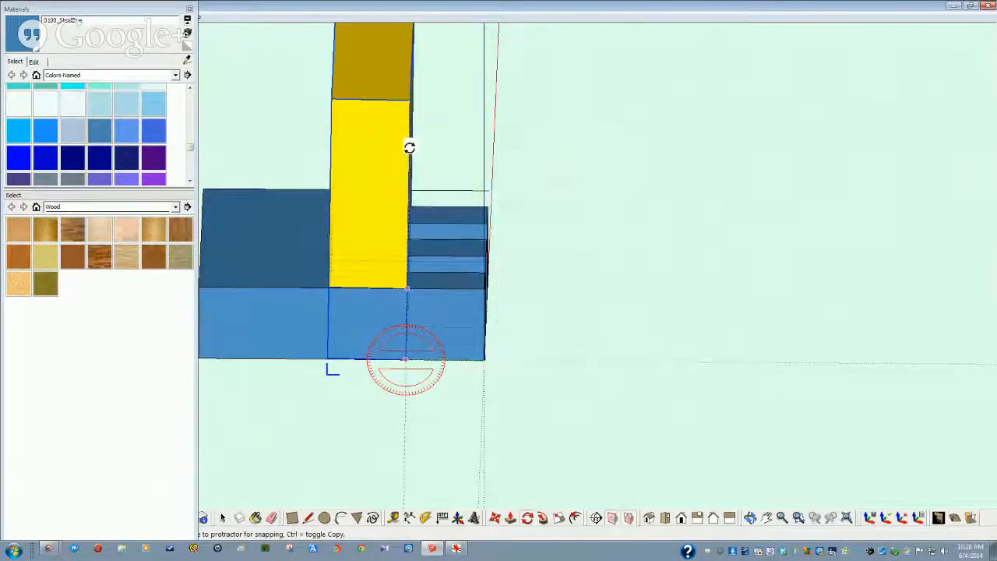
pyautogui.click(409, 147)
pyautogui.press('space')
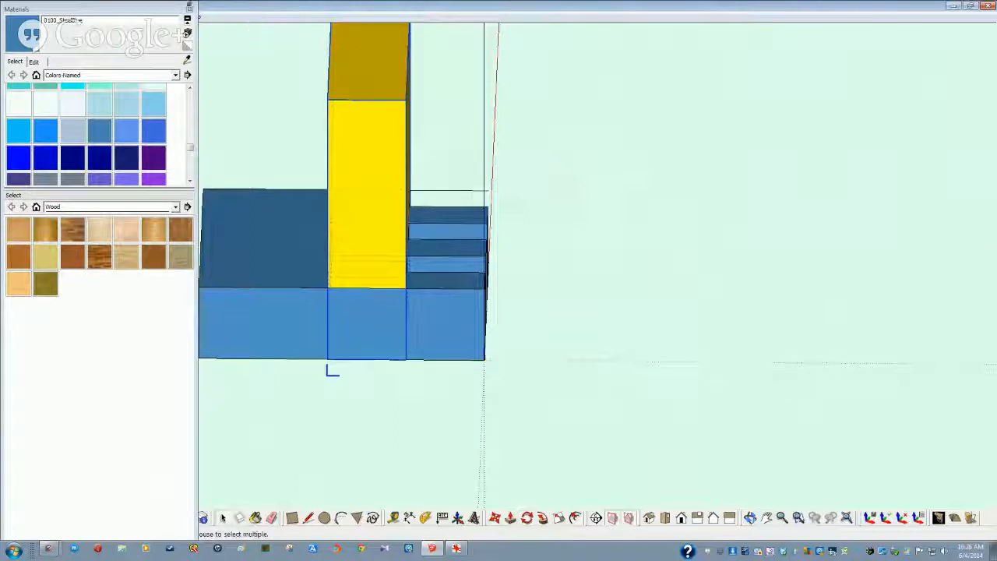
# Step: Close the materials browser and move the upright gold board 1/2" along the green axis onto the blue board's fingers
pyautogui.click(190, 8)
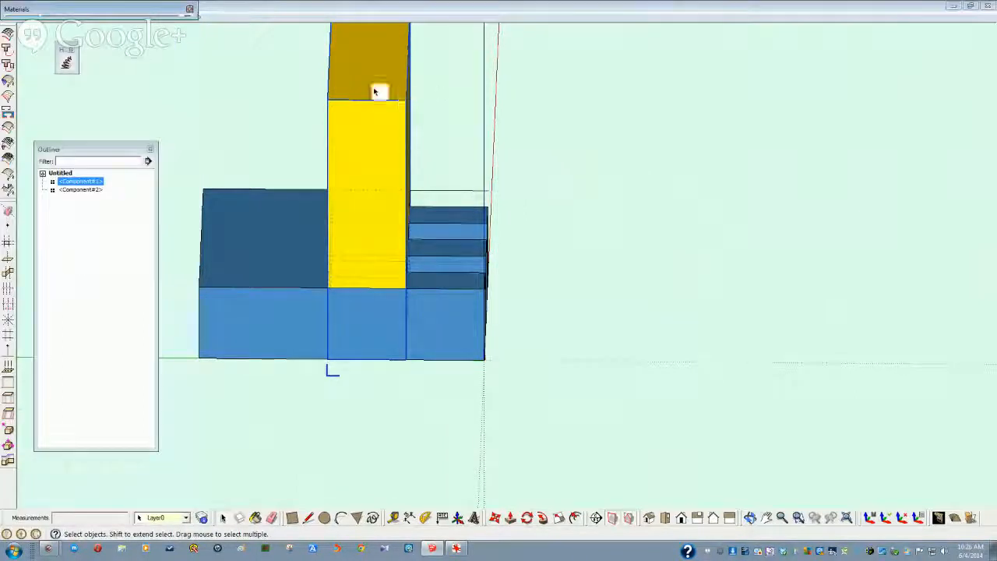
pyautogui.click(189, 11)
pyautogui.moveTo(408, 252)
pyautogui.mouseDown(button='middle')
pyautogui.moveTo(371, 250)
pyautogui.moveTo(381, 284)
pyautogui.moveTo(366, 289)
pyautogui.mouseUp(button='middle')
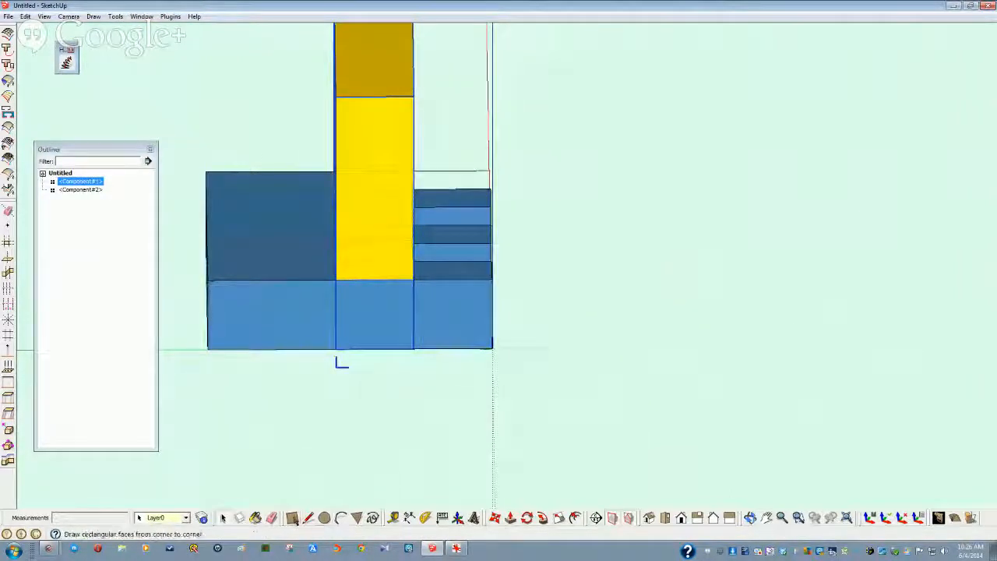
pyautogui.click(494, 519)
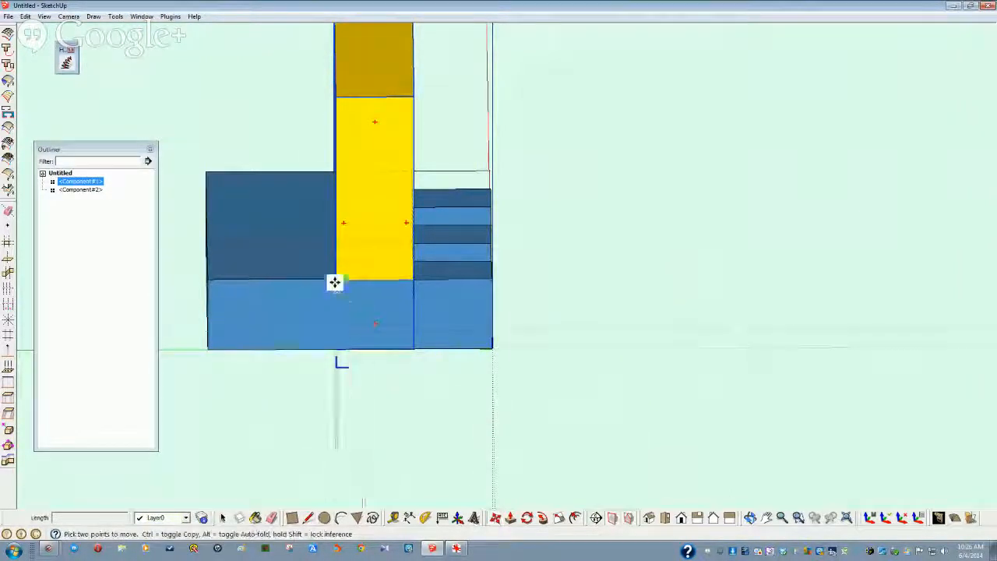
pyautogui.moveTo(413, 281); pyautogui.dragTo(489, 281)
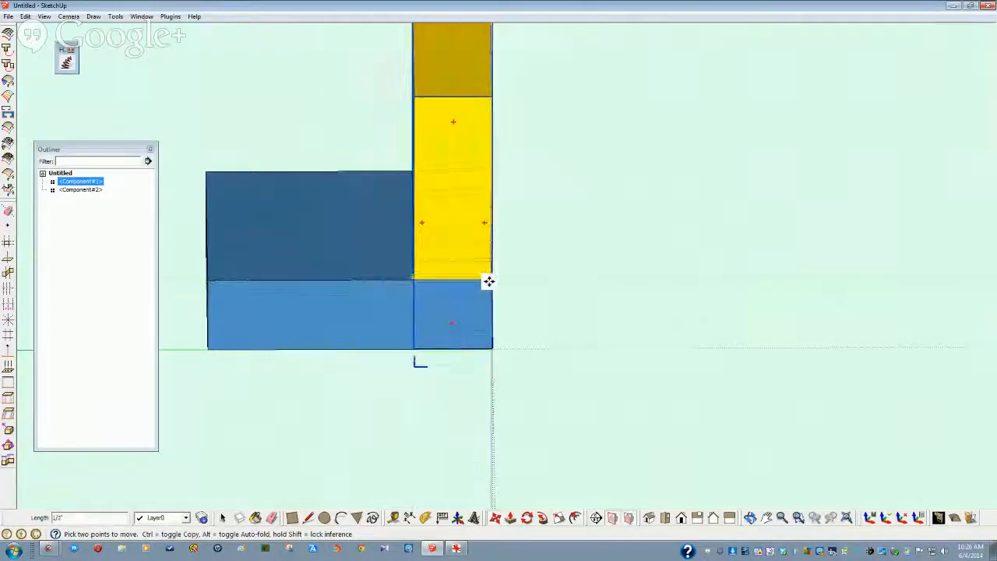
# Step: Select the gold and blue boards together and copy the pair 1 1/2" along the red axis, flush against the originals
pyautogui.moveTo(459, 363); pyautogui.dragTo(379, 356, button='middle')
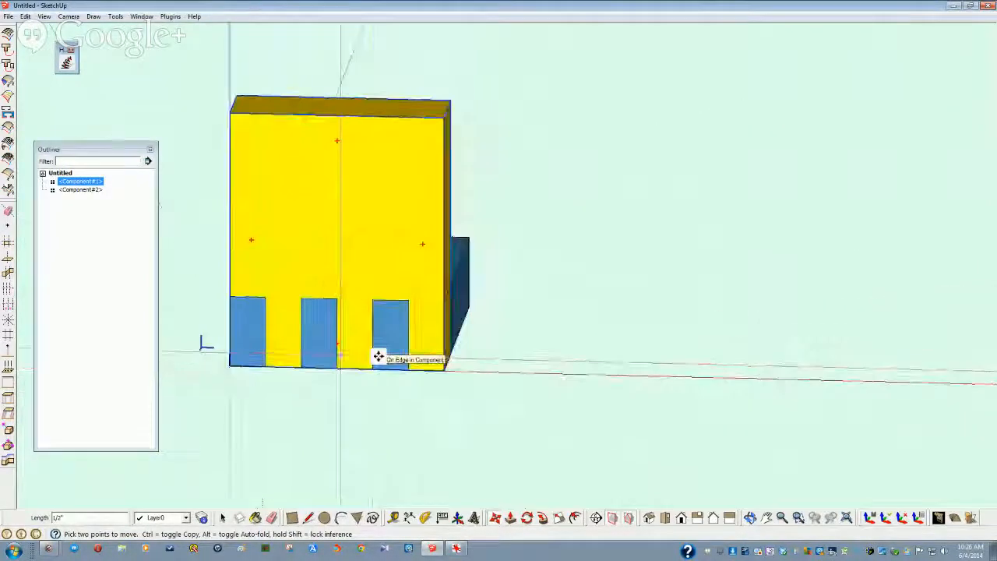
pyautogui.moveTo(347, 261); pyautogui.dragTo(334, 259, button='middle')
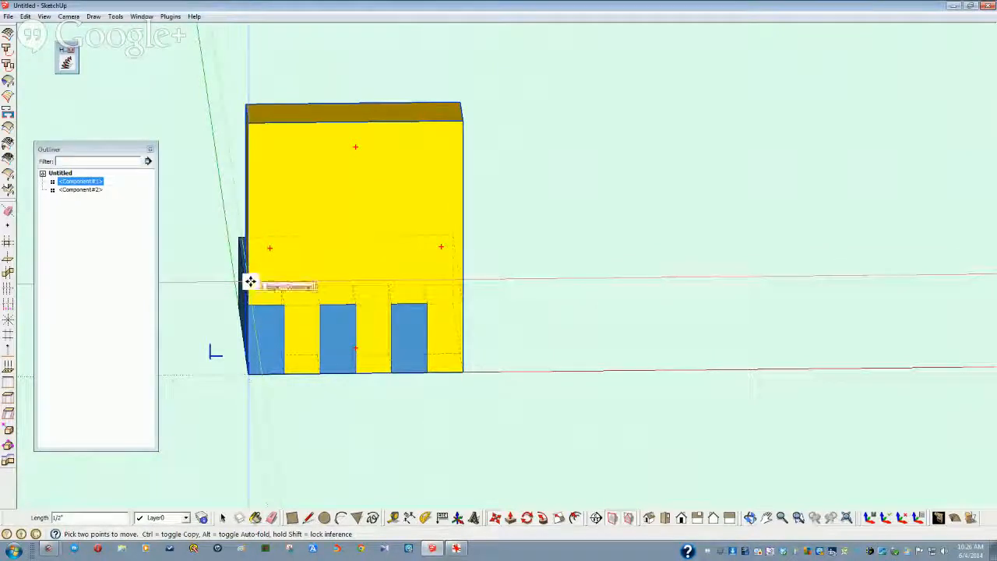
pyautogui.moveTo(250, 282); pyautogui.dragTo(329, 237, button='middle')
pyautogui.press('space')
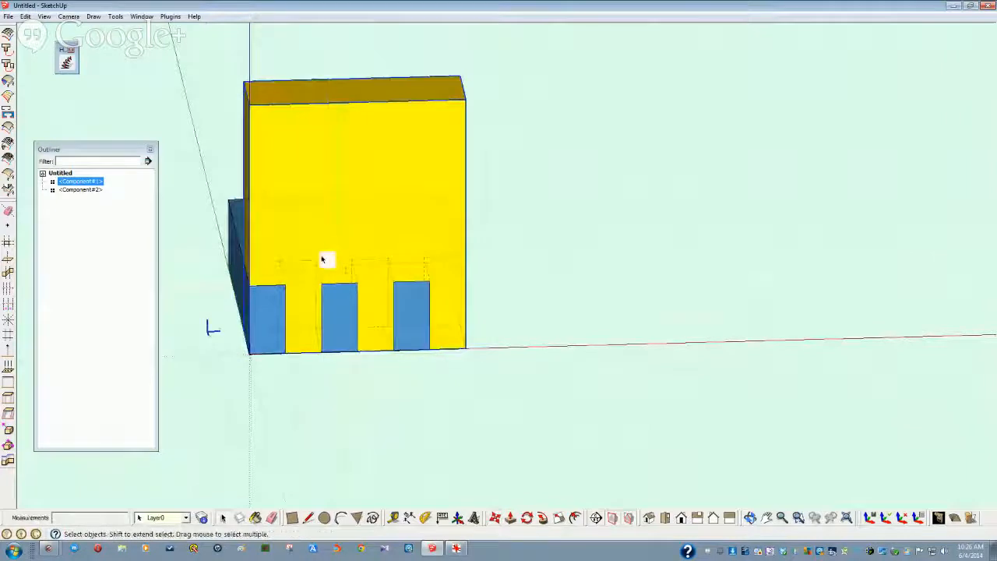
pyautogui.keyDown('shift'); pyautogui.click(244, 260); pyautogui.keyUp('shift')
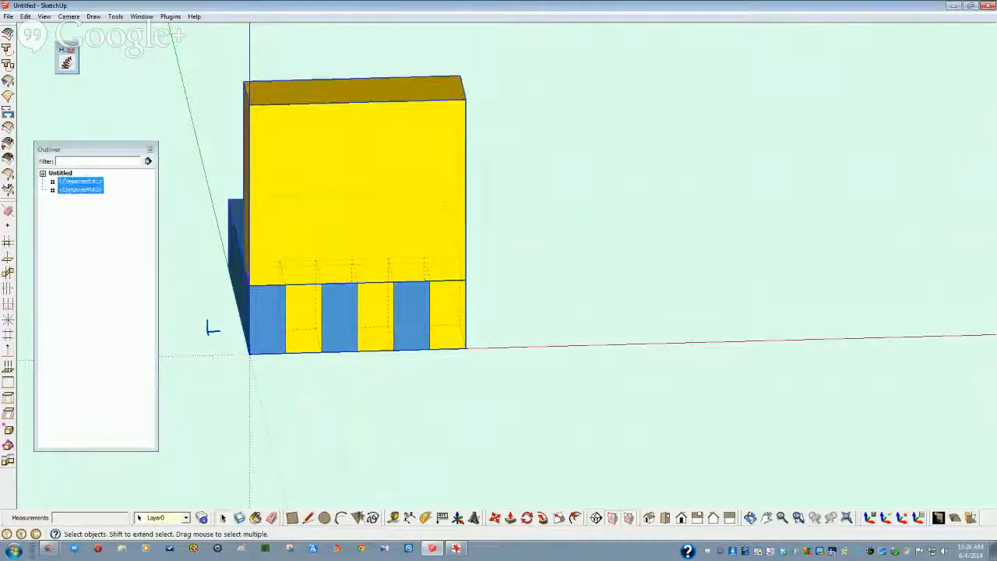
pyautogui.click(494, 518)
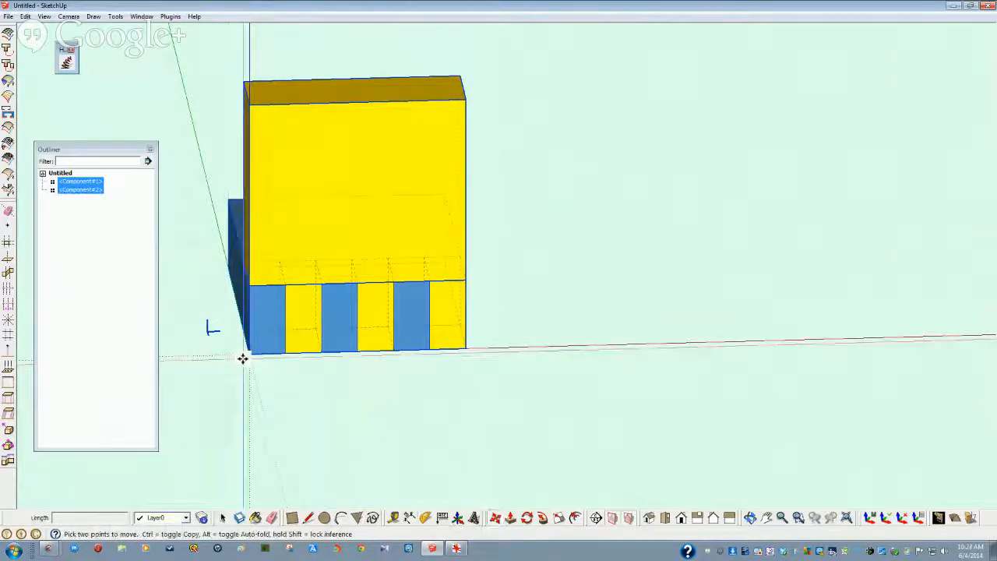
pyautogui.click(252, 355)
pyautogui.press('ctrl')
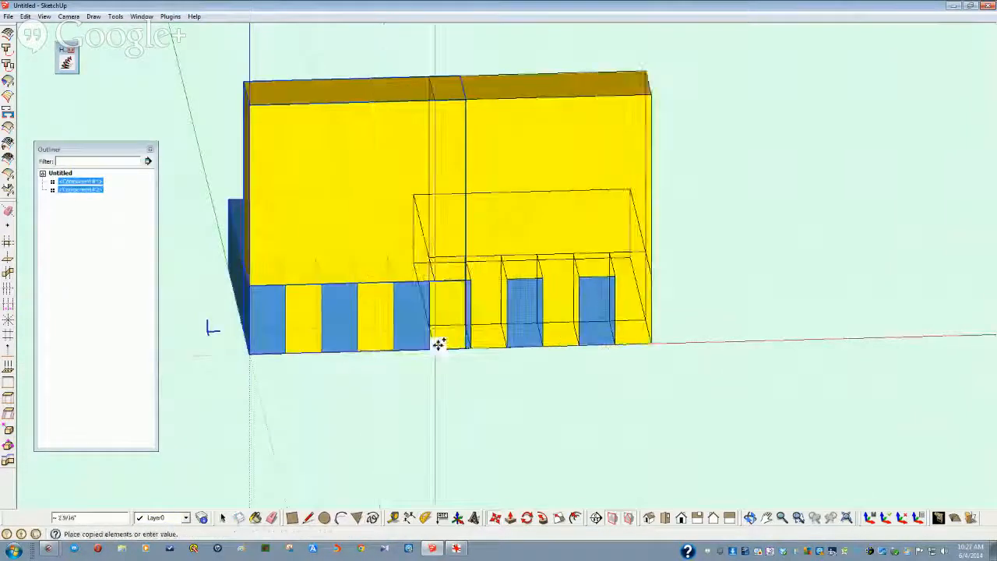
pyautogui.click(468, 345)
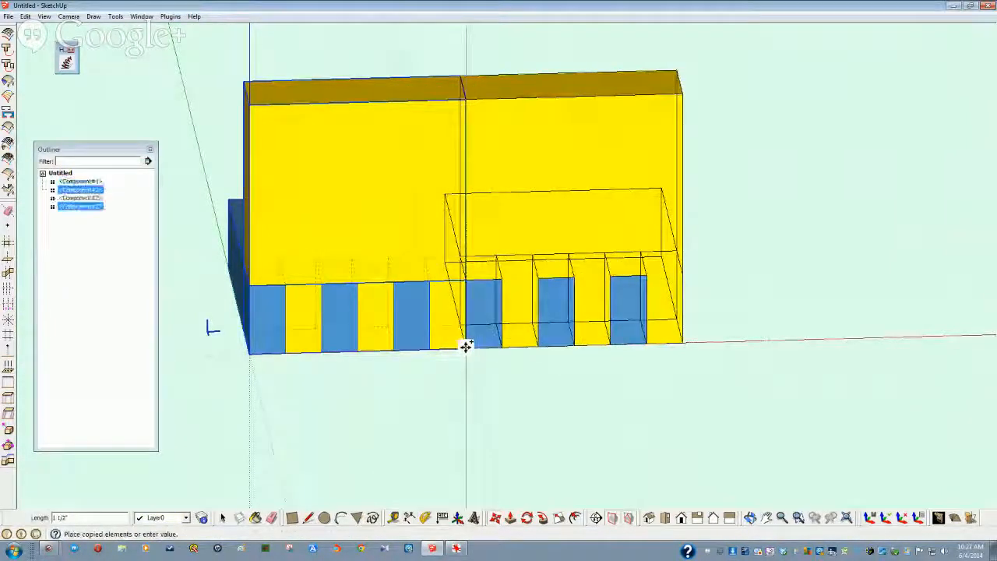
pyautogui.press('space')
pyautogui.click(455, 391)
# Step: Try nesting one Component#2 inside Component#1 in the Outliner, then return both to separate top-level components
pyautogui.moveTo(397, 379); pyautogui.dragTo(444, 351, button='middle')
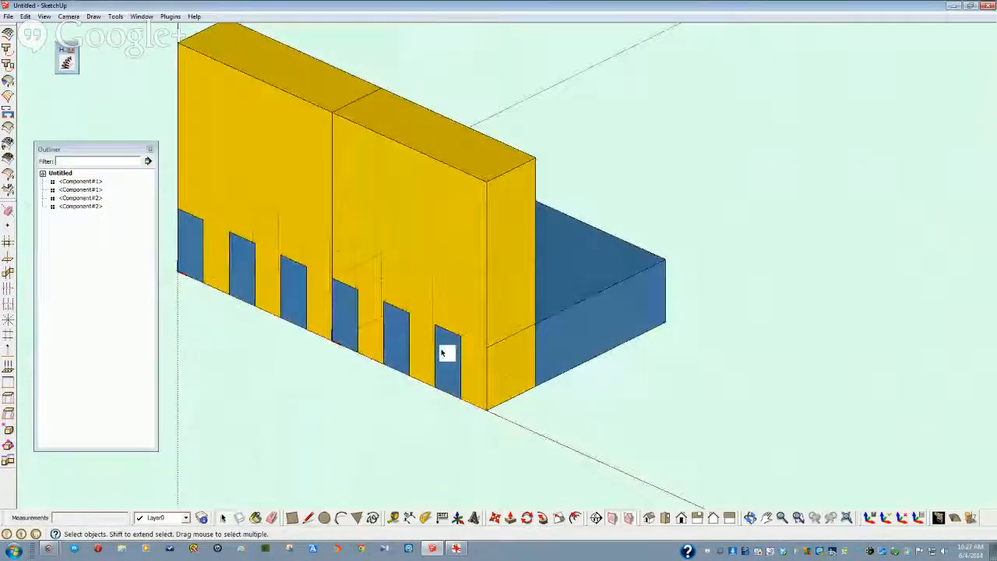
pyautogui.moveTo(244, 310); pyautogui.dragTo(272, 285, button='middle')
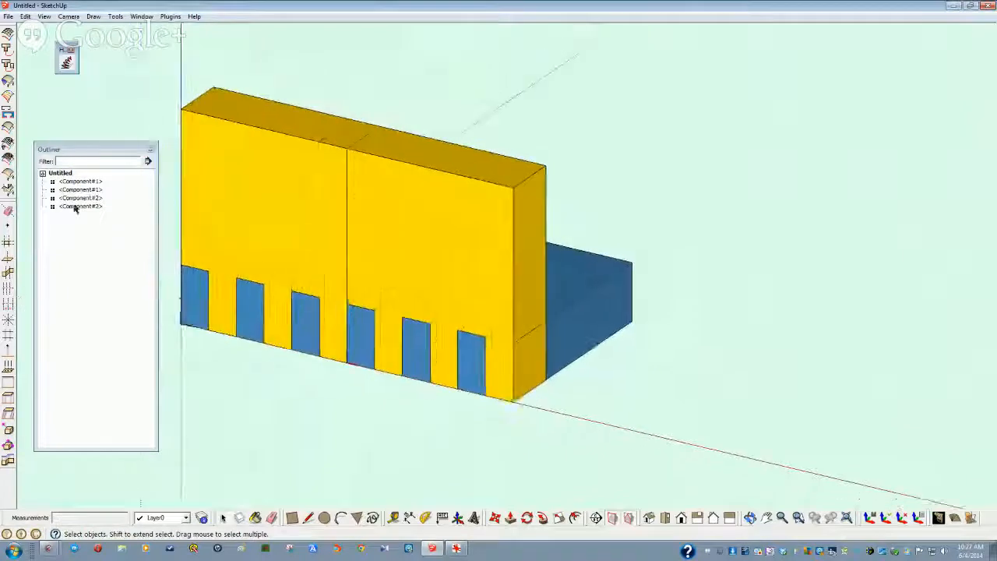
pyautogui.click(82, 199)
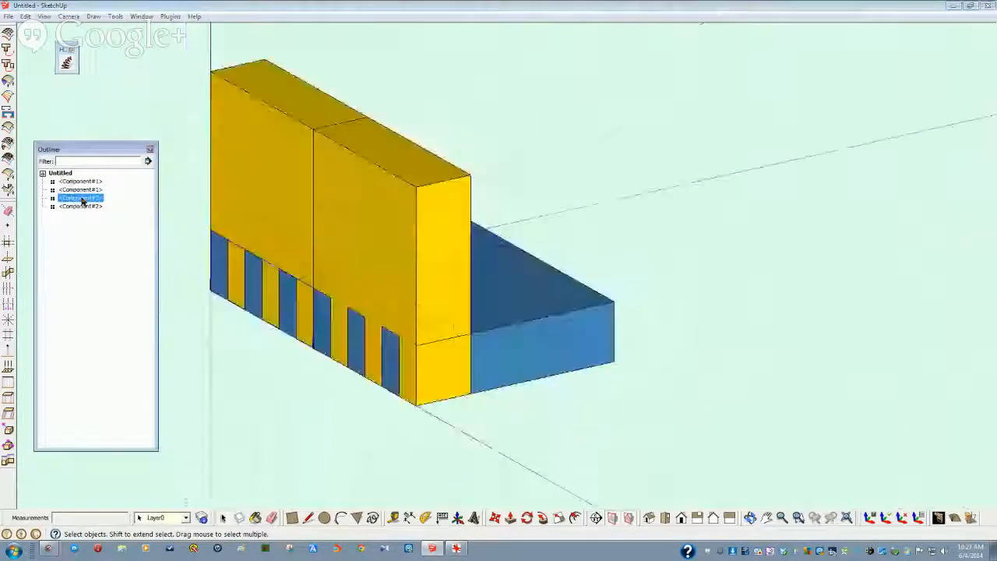
pyautogui.moveTo(82, 200); pyautogui.dragTo(81, 182)
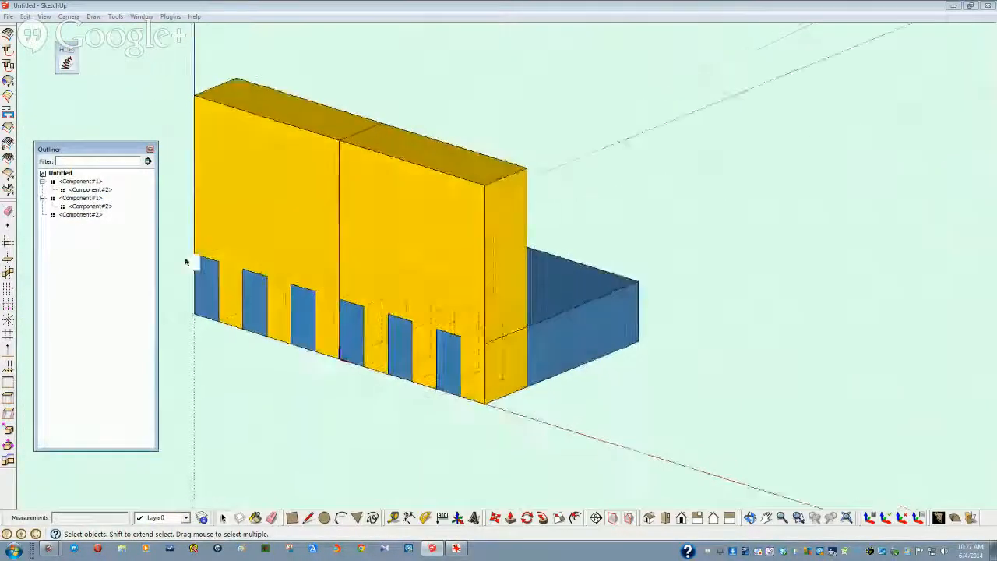
pyautogui.click(89, 191)
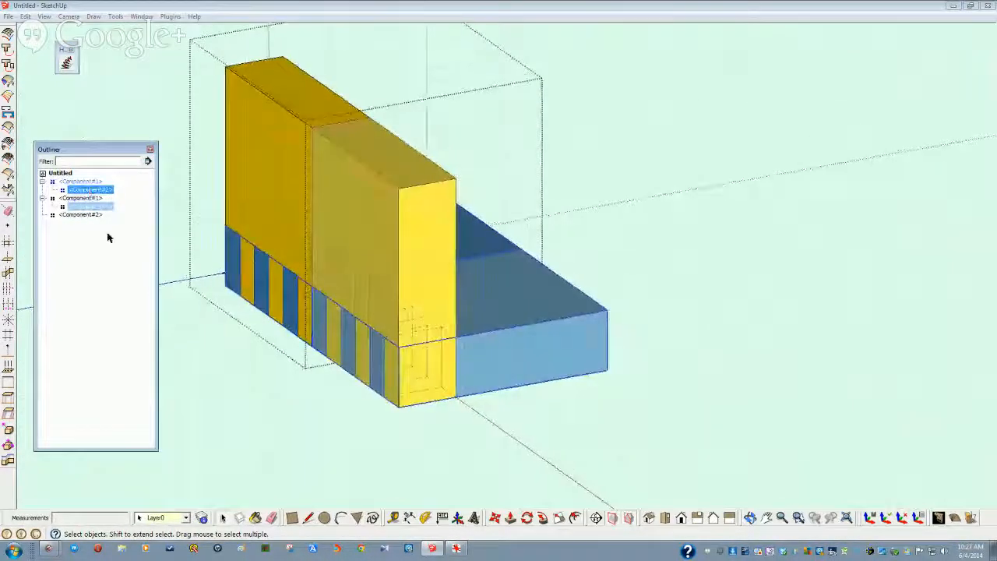
pyautogui.click(214, 398)
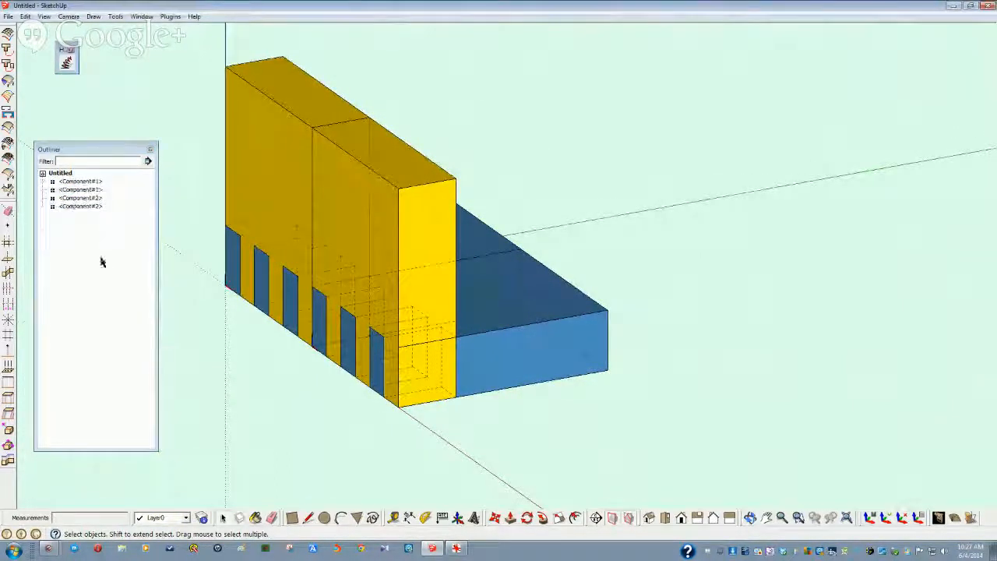
# Step: Select the copied gold and blue boards in the Outliner and explode both components into loose geometry
pyautogui.click(82, 200)
pyautogui.click(83, 208)
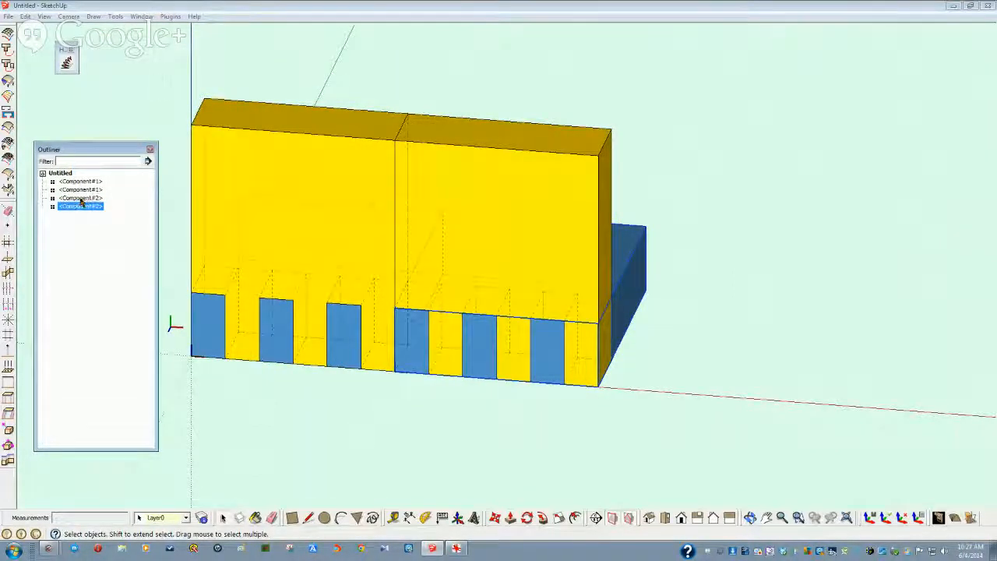
pyautogui.keyDown('ctrl'); pyautogui.click(77, 191); pyautogui.keyUp('ctrl')
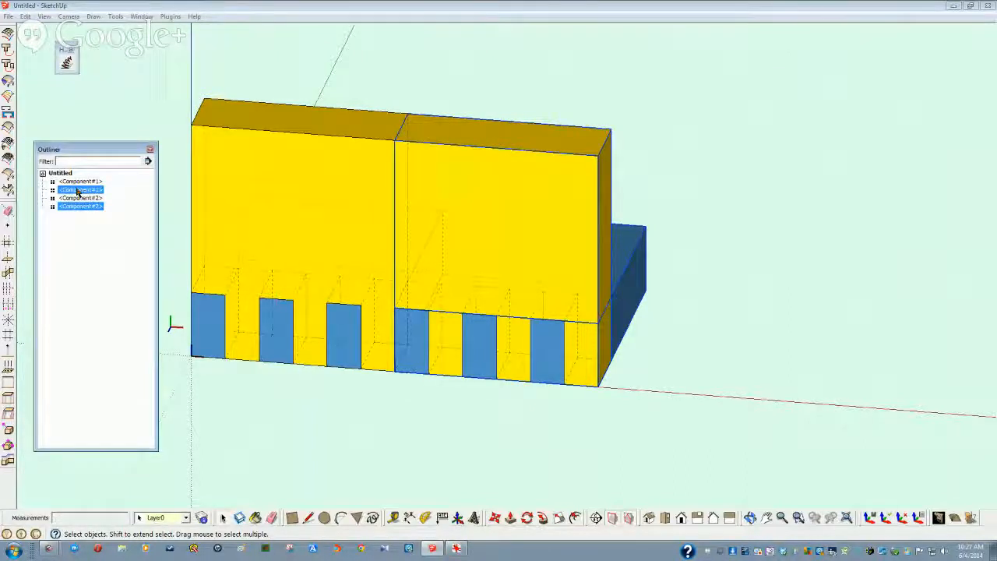
pyautogui.rightClick(78, 190)
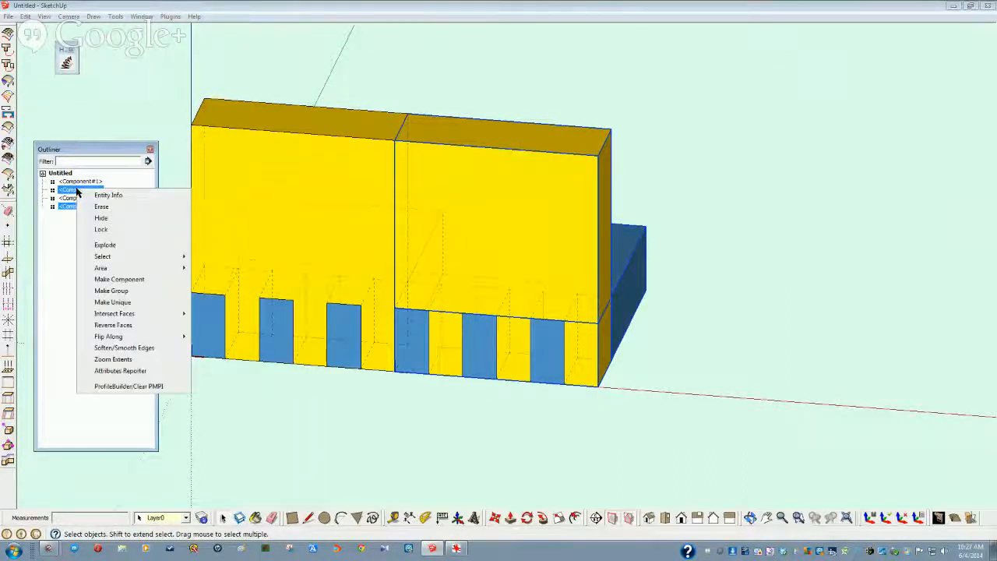
pyautogui.click(106, 245)
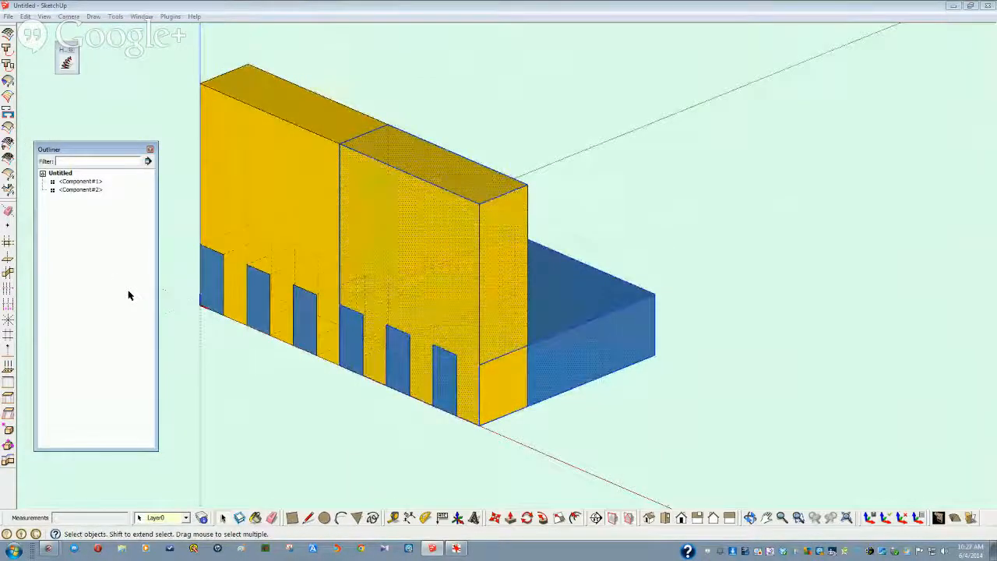
# Step: Group the exploded geometry of the copied pair, then undo the grouping
pyautogui.hotkey('ctrl', 'g')
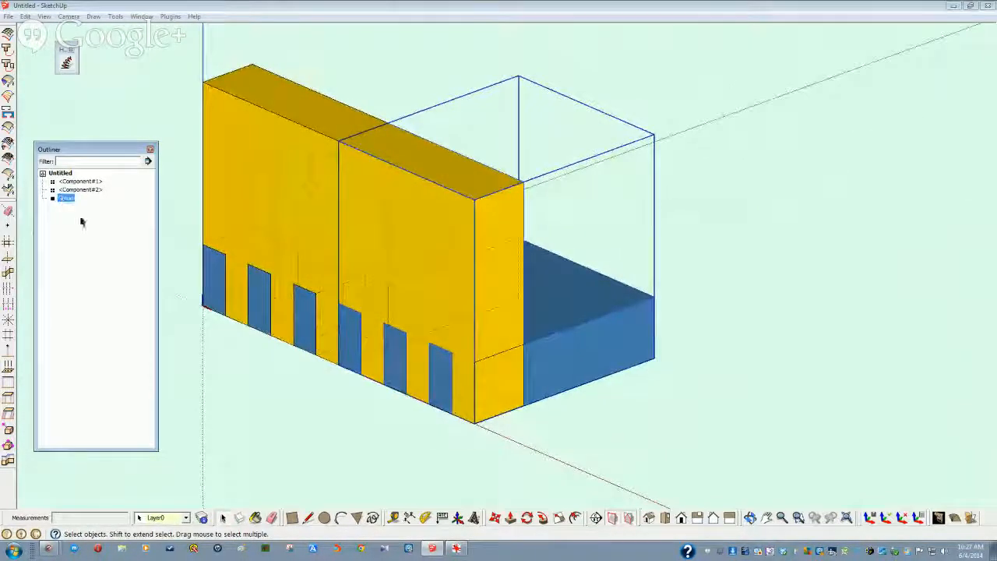
pyautogui.click(286, 409)
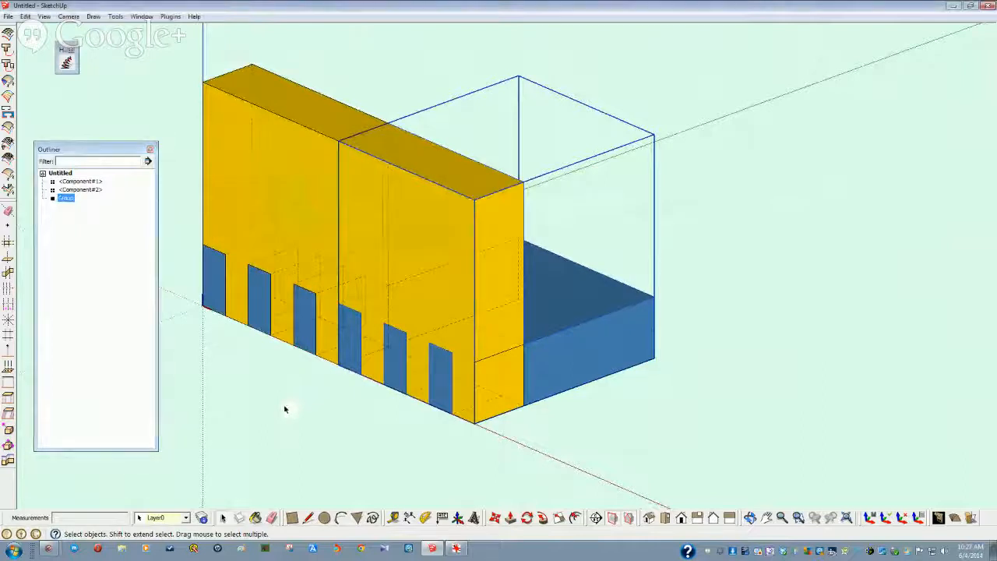
pyautogui.hotkey('ctrl', 'z')
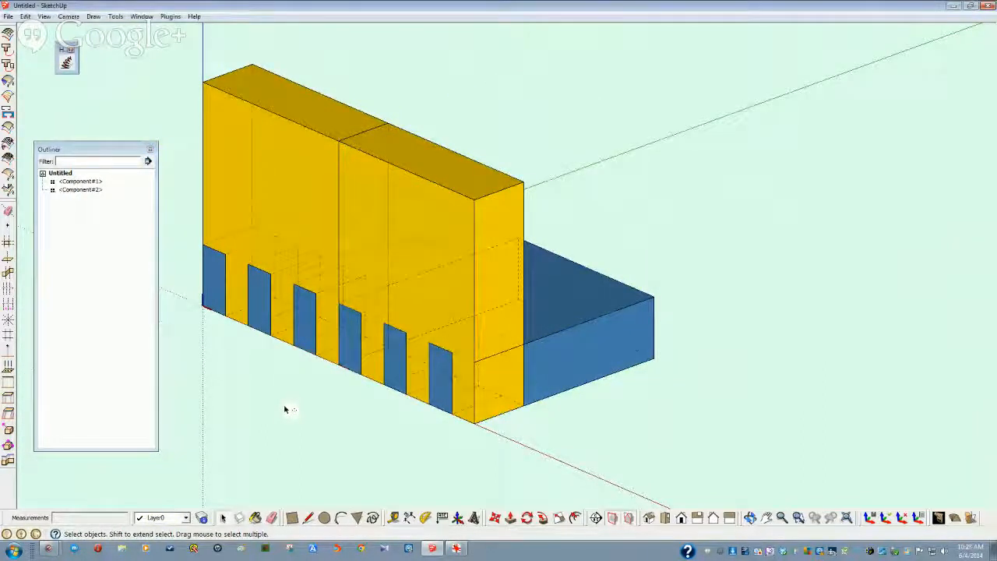
# Step: Hide the original pair, Component#1 and Component#2, leaving the exploded copy in view
pyautogui.click(455, 289)
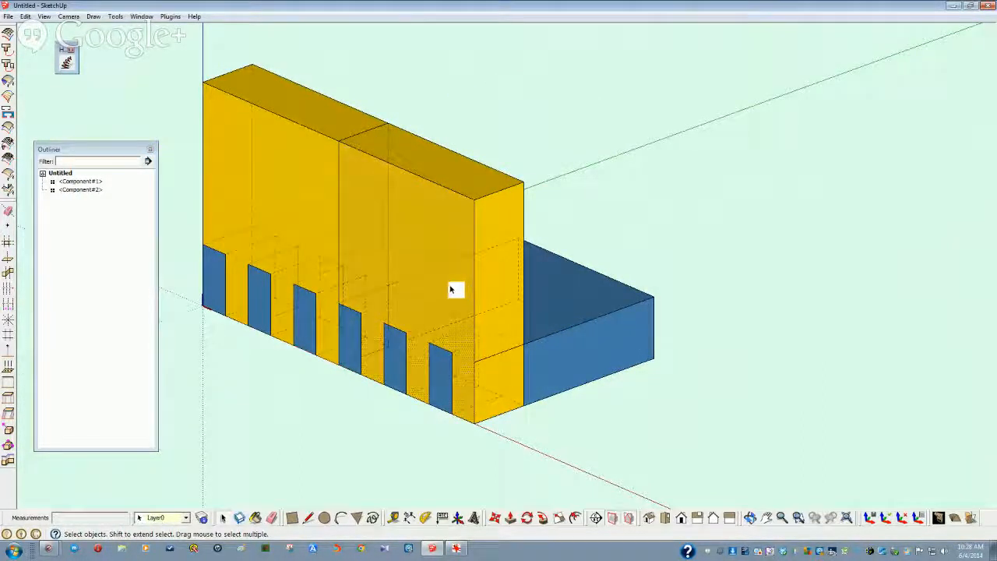
pyautogui.moveTo(317, 279); pyautogui.dragTo(377, 251, button='middle')
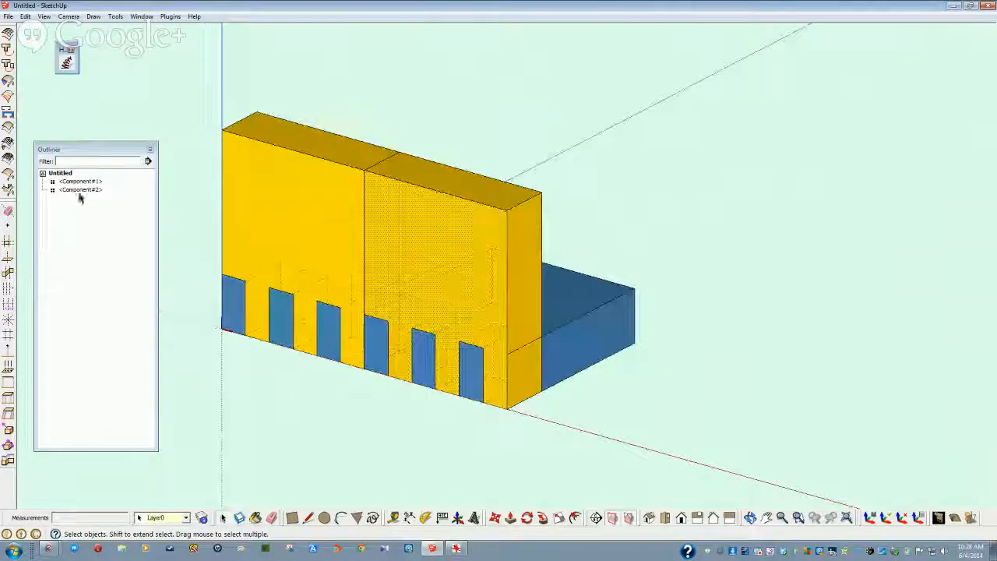
pyautogui.click(82, 182)
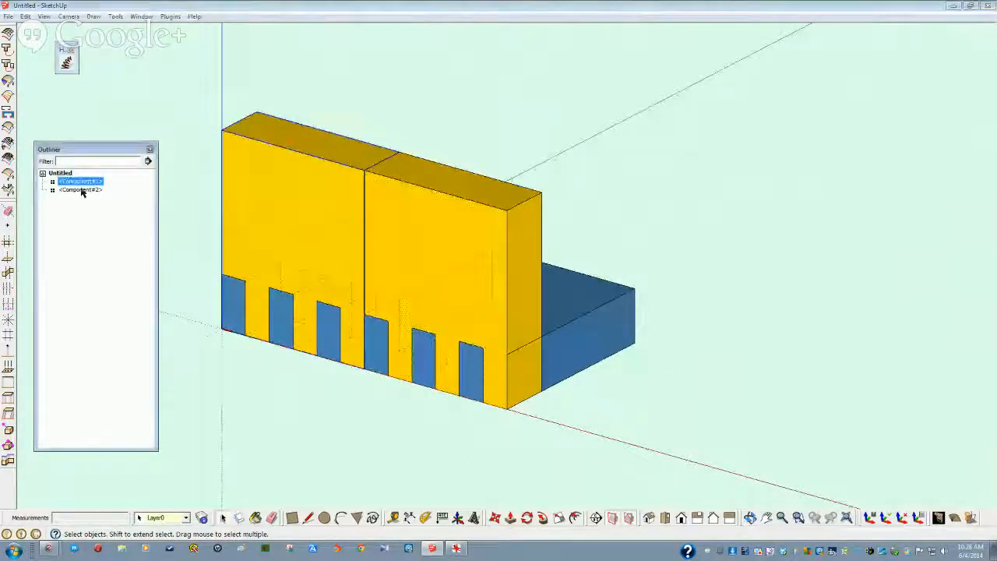
pyautogui.keyDown('shift'); pyautogui.click(82, 190); pyautogui.keyUp('shift')
pyautogui.rightClick(83, 190)
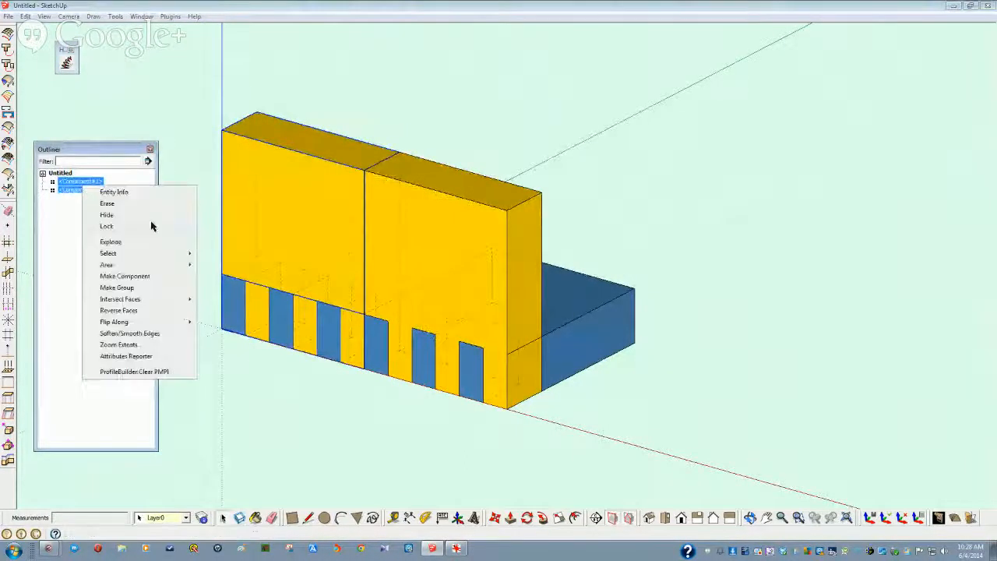
pyautogui.click(113, 216)
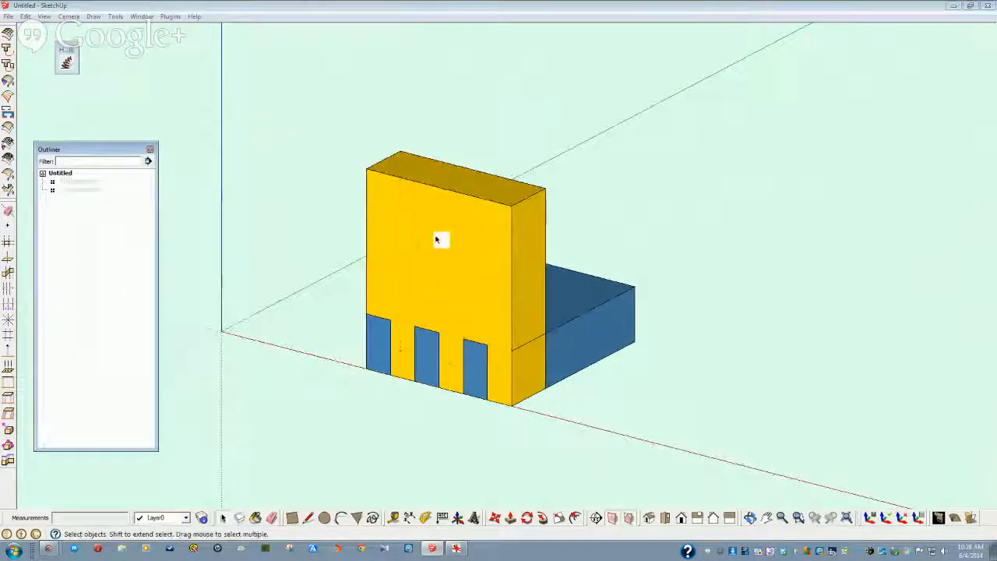
# Step: Try selecting everything with the same material as the exploded gold board's front face, then clear the selection
pyautogui.moveTo(418, 284); pyautogui.dragTo(441, 254, button='middle')
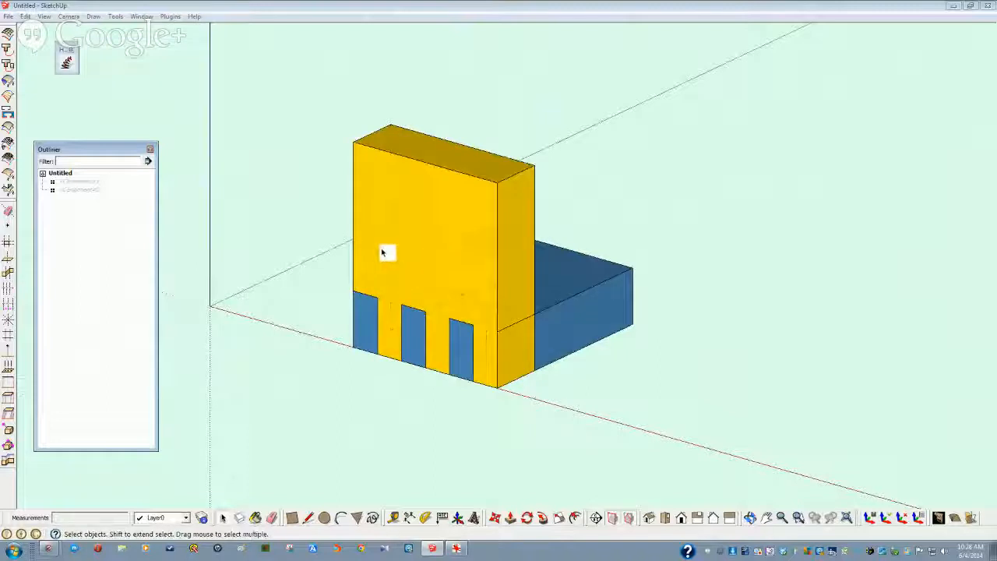
pyautogui.moveTo(435, 205); pyautogui.dragTo(508, 251, button='middle')
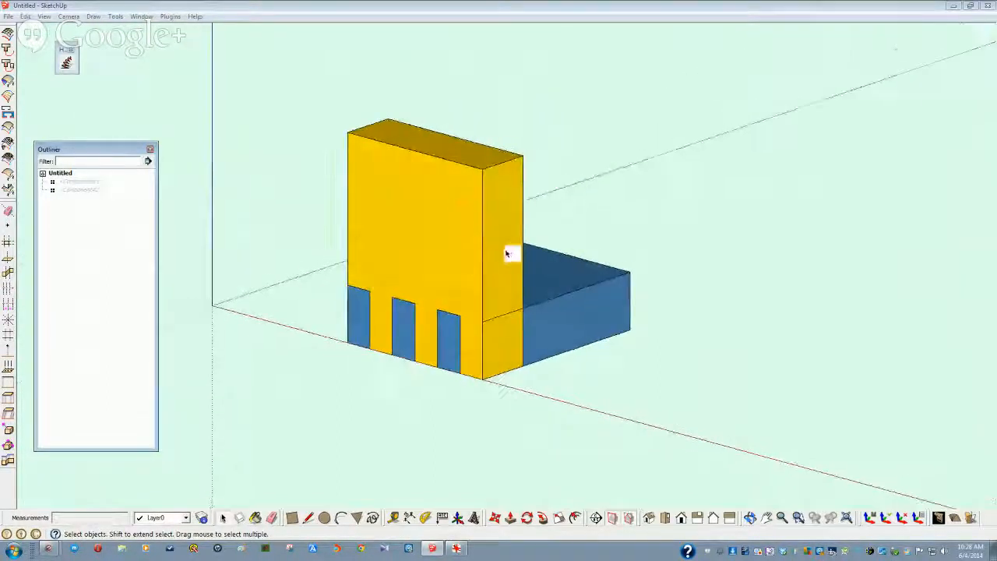
pyautogui.click(442, 215)
pyautogui.rightClick(442, 213)
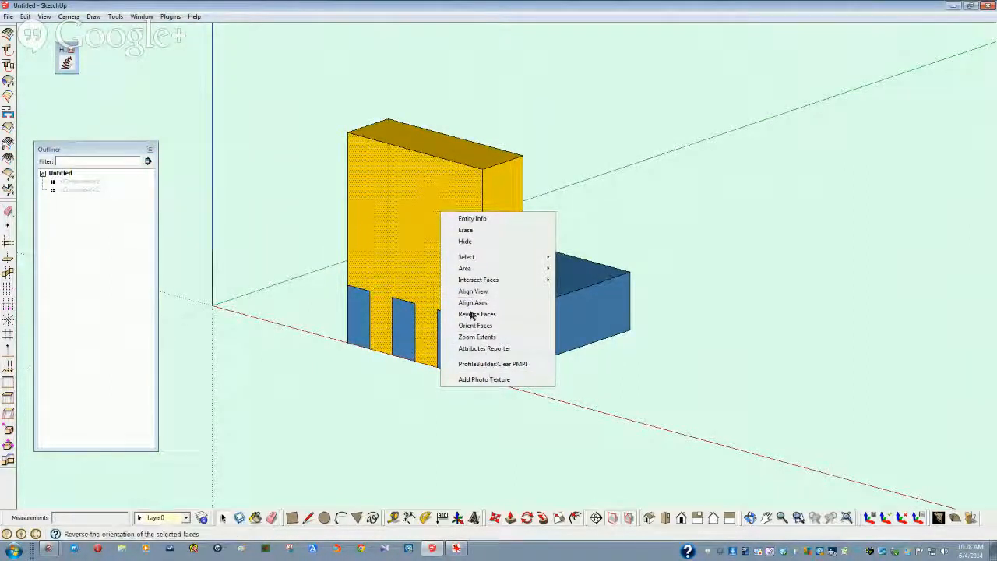
pyautogui.moveTo(465, 270)
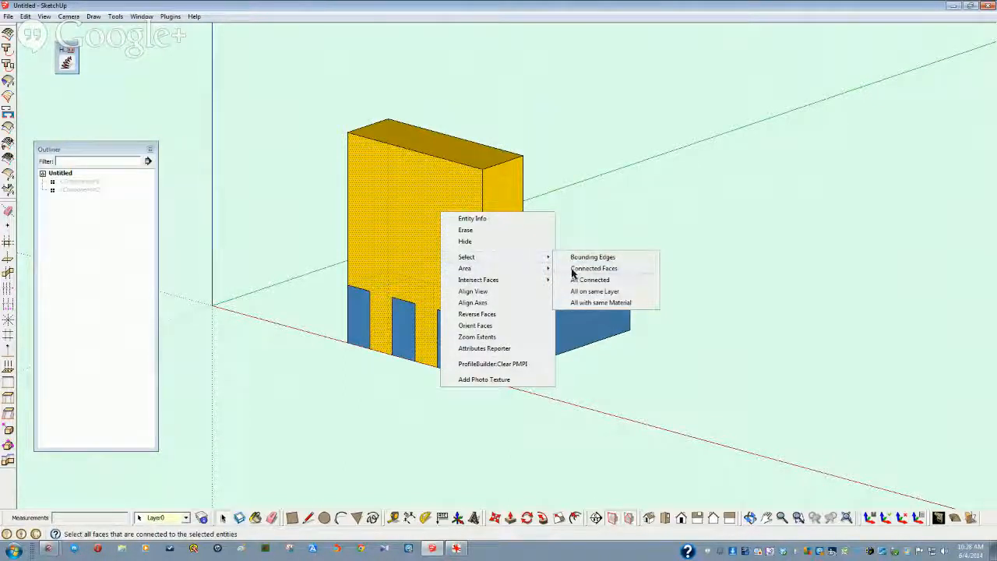
pyautogui.click(581, 303)
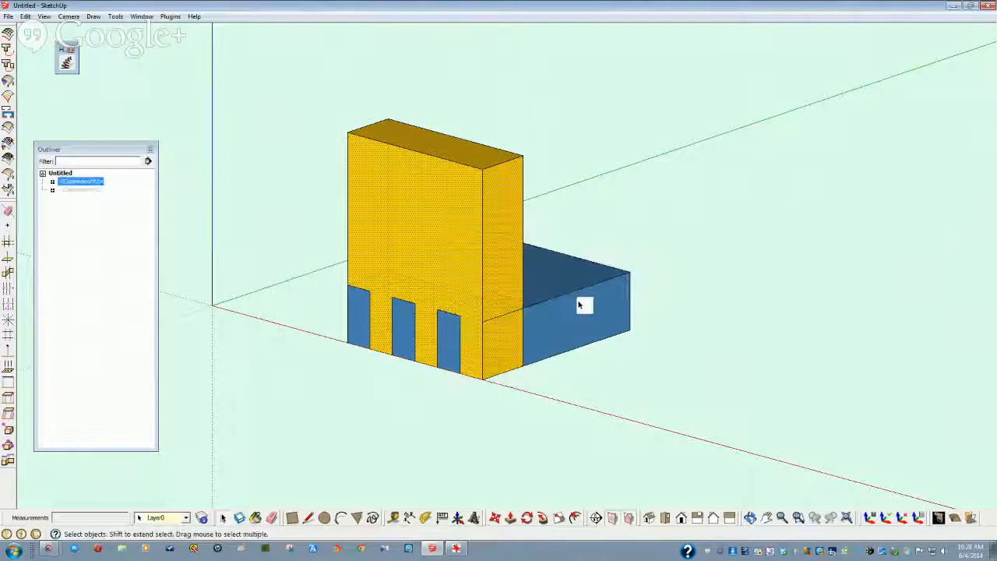
pyautogui.click(276, 236)
# Step: Lock the hidden Component#1 and Component#2 and clear the selection
pyautogui.click(82, 182)
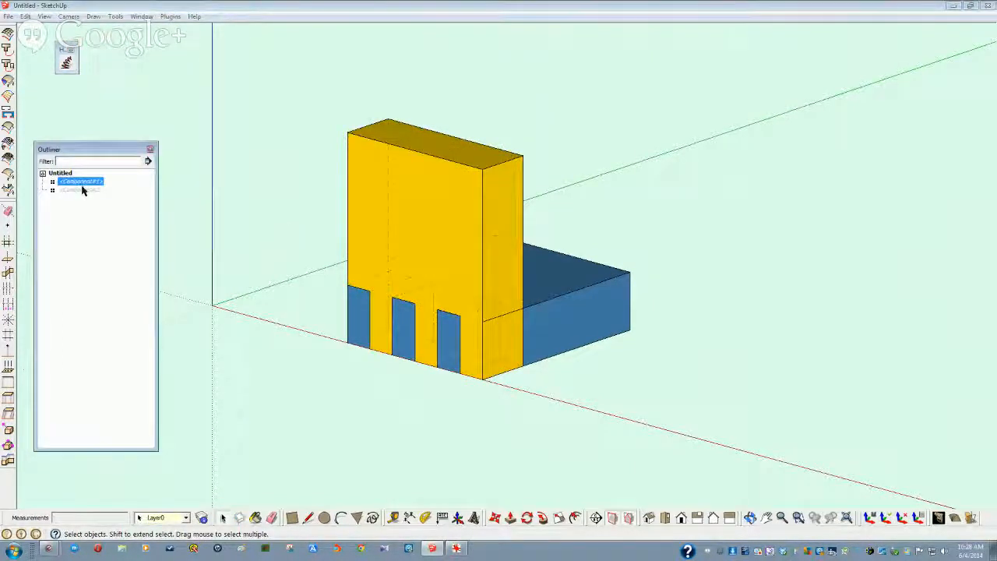
pyautogui.keyDown('shift'); pyautogui.click(82, 190); pyautogui.keyUp('shift')
pyautogui.rightClick(82, 191)
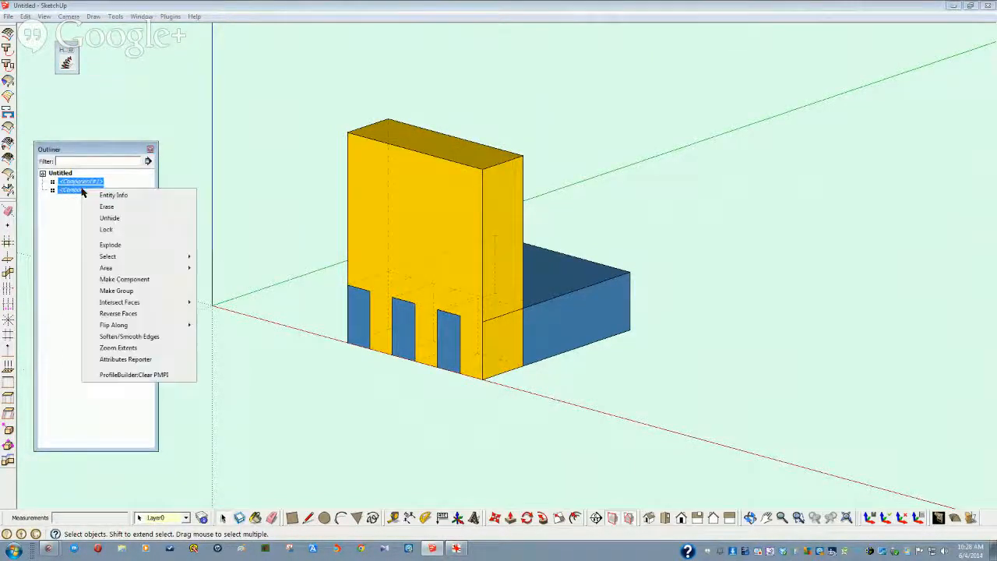
pyautogui.click(112, 231)
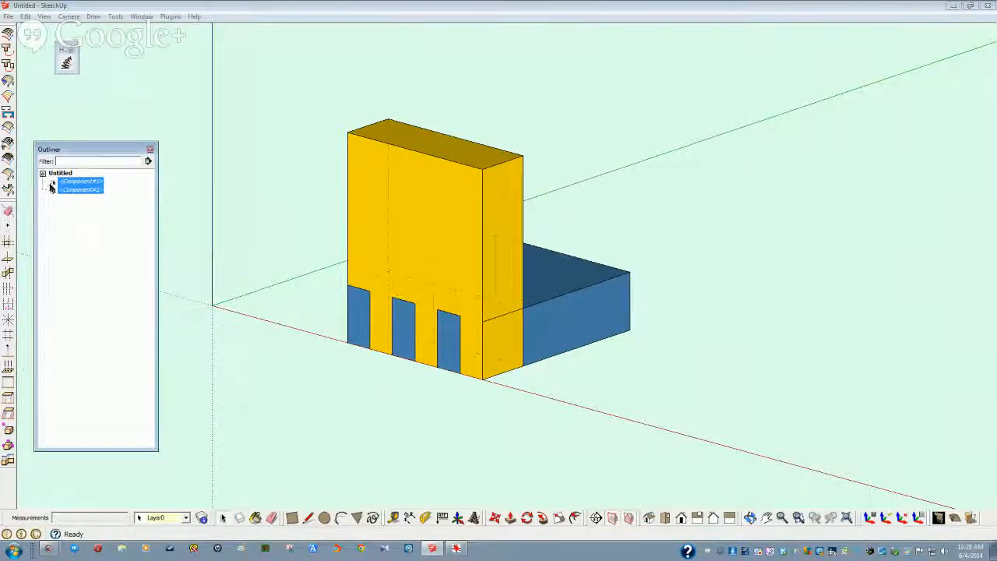
pyautogui.click(261, 177)
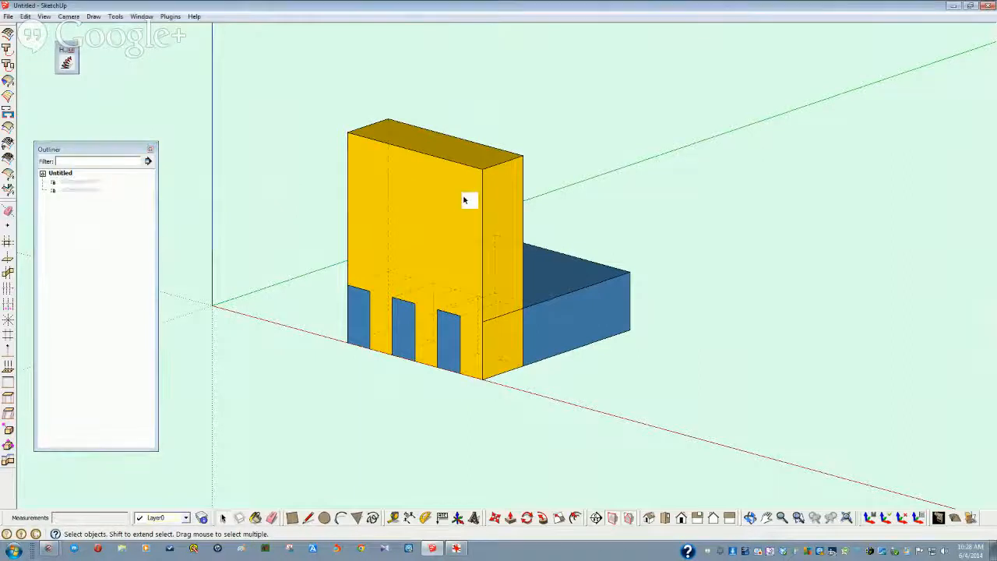
# Step: Select everything sharing the gold front face's material in the exploded copy and group it
pyautogui.rightClick(445, 198)
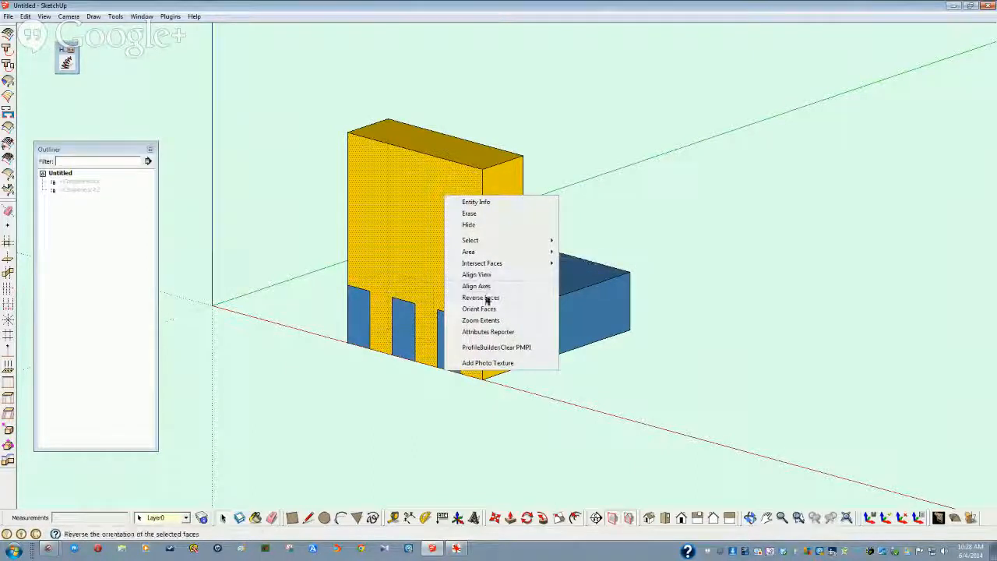
pyautogui.moveTo(472, 242)
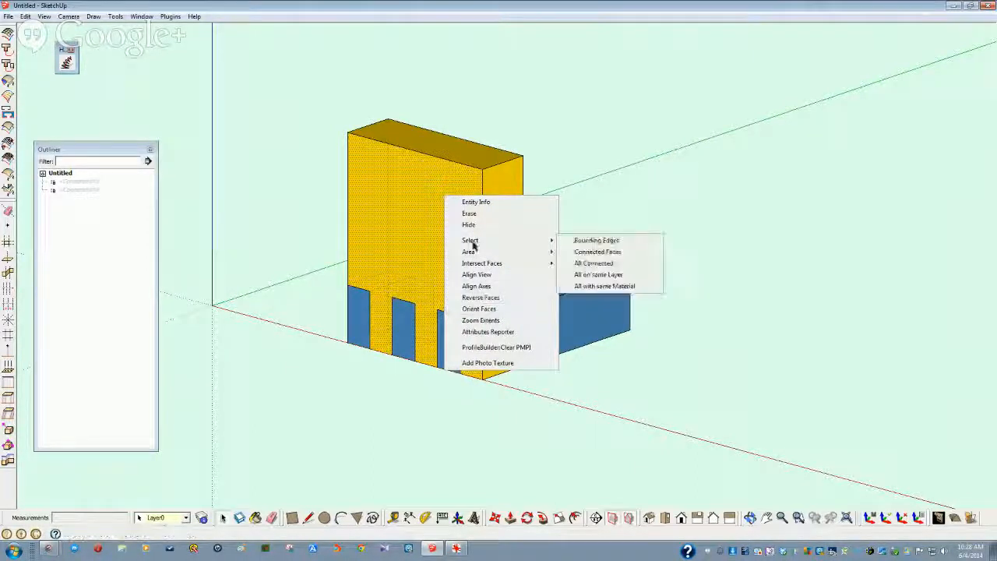
pyautogui.click(596, 285)
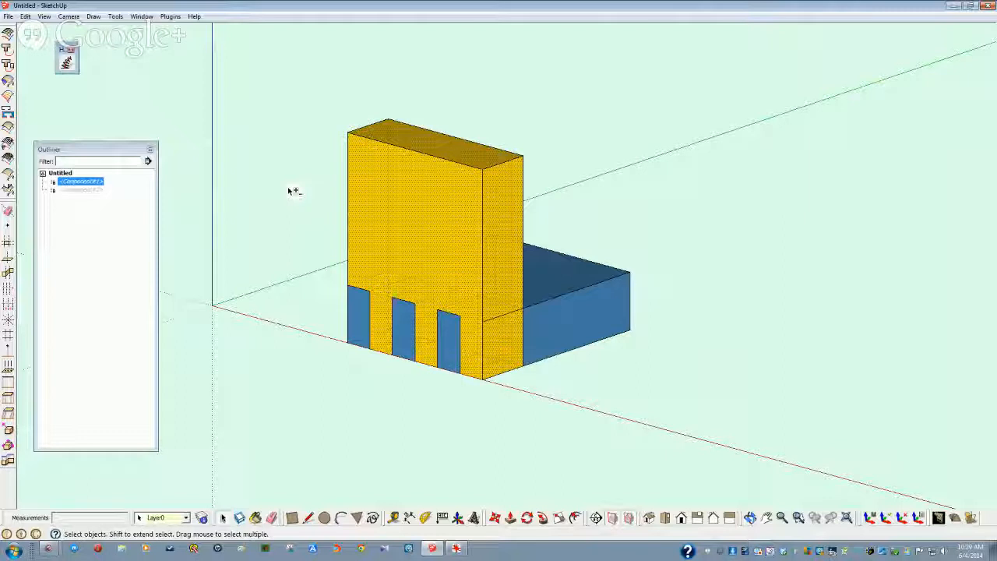
pyautogui.hotkey('shift', 'g')
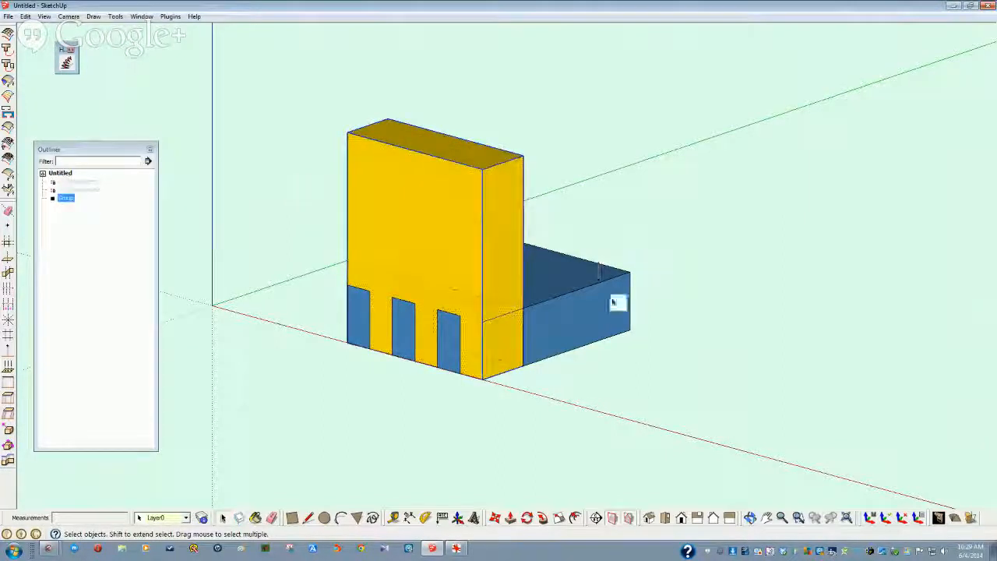
# Step: Select everything sharing the blue end face's material in the exploded copy and group it separately
pyautogui.rightClick(604, 305)
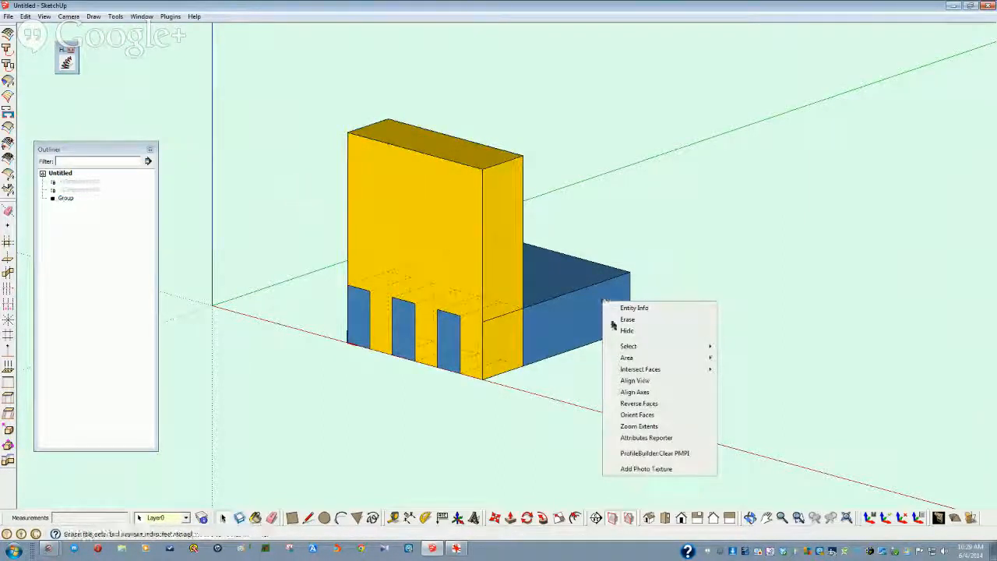
pyautogui.moveTo(631, 345)
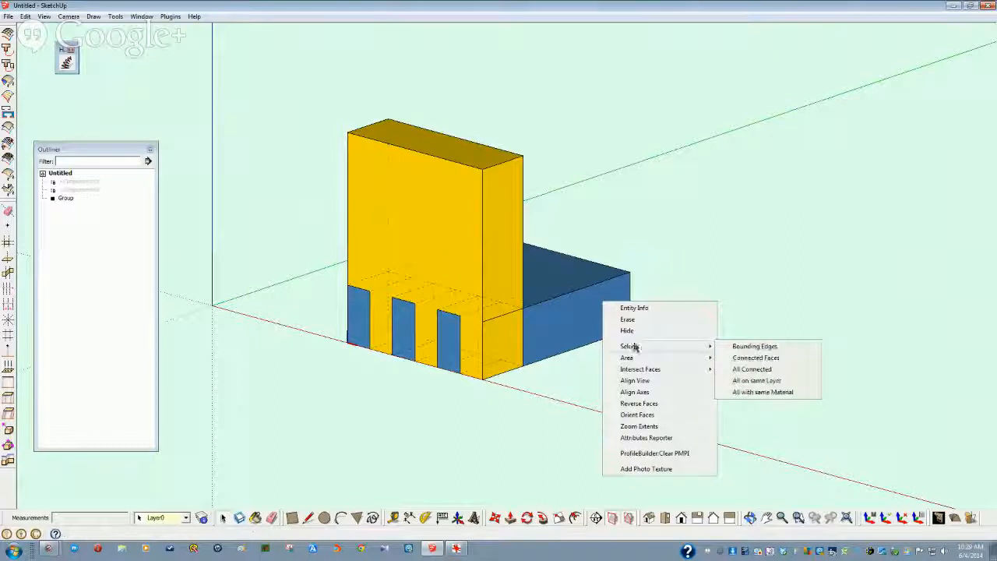
pyautogui.click(755, 392)
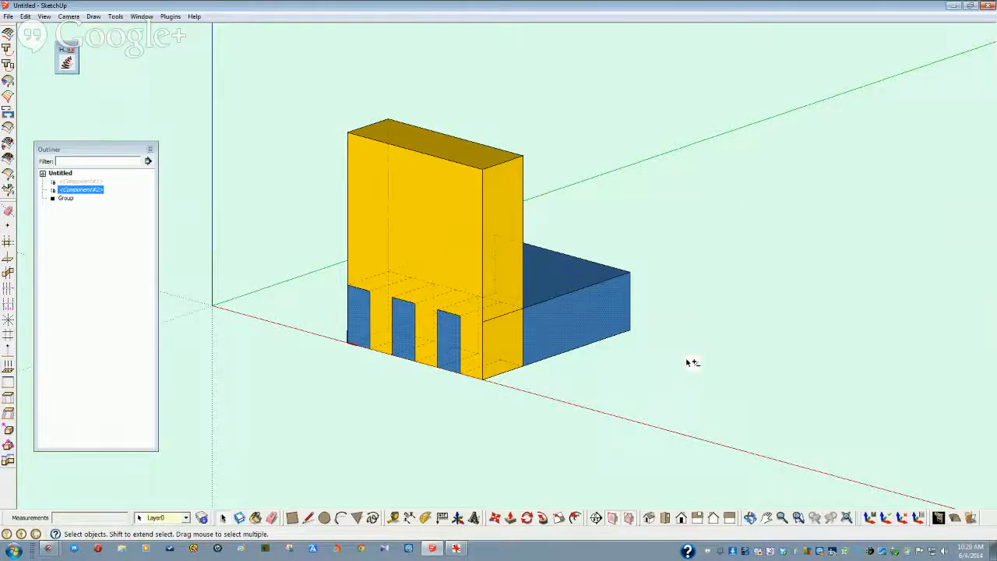
pyautogui.hotkey('shift', 'g')
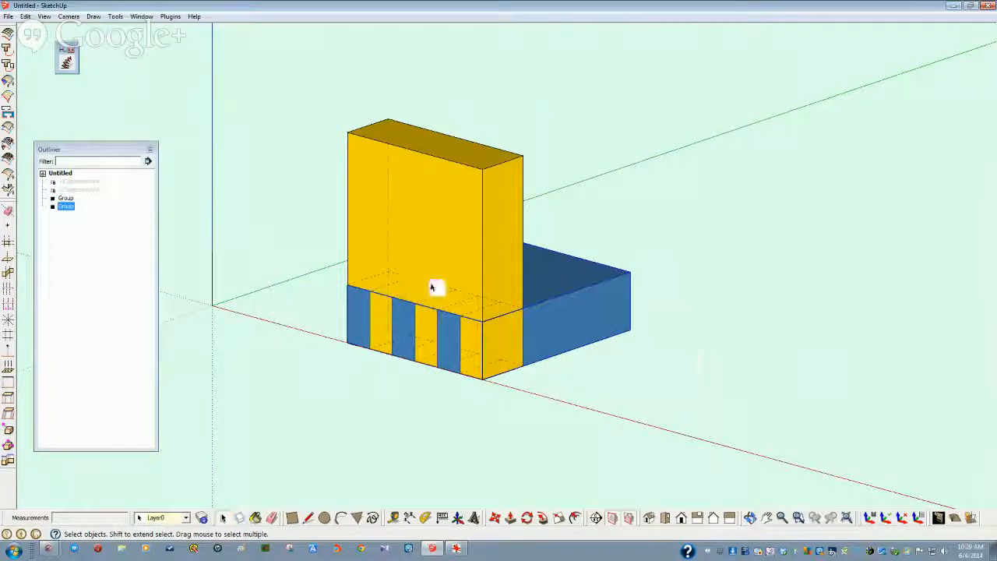
# Step: Unlock and unhide Component#1 and Component#2, the original pair
pyautogui.click(93, 191)
pyautogui.keyDown('shift'); pyautogui.click(93, 182); pyautogui.keyUp('shift')
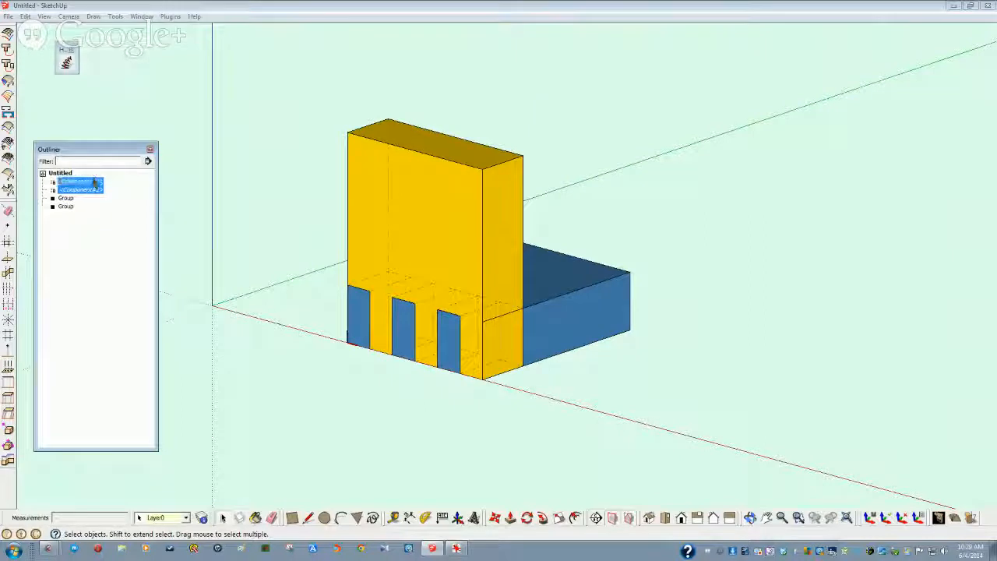
pyautogui.rightClick(93, 182)
pyautogui.click(132, 222)
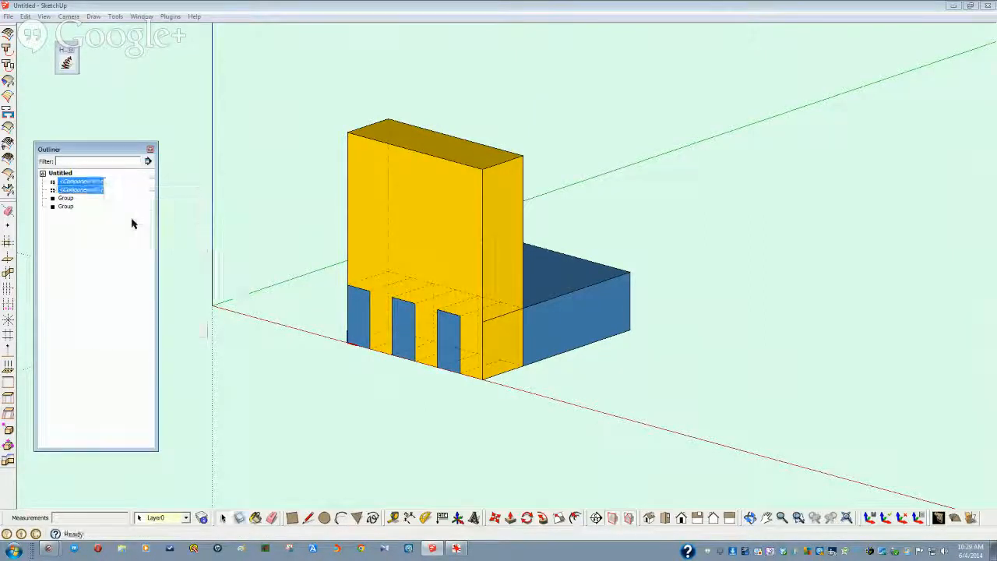
pyautogui.rightClick(93, 181)
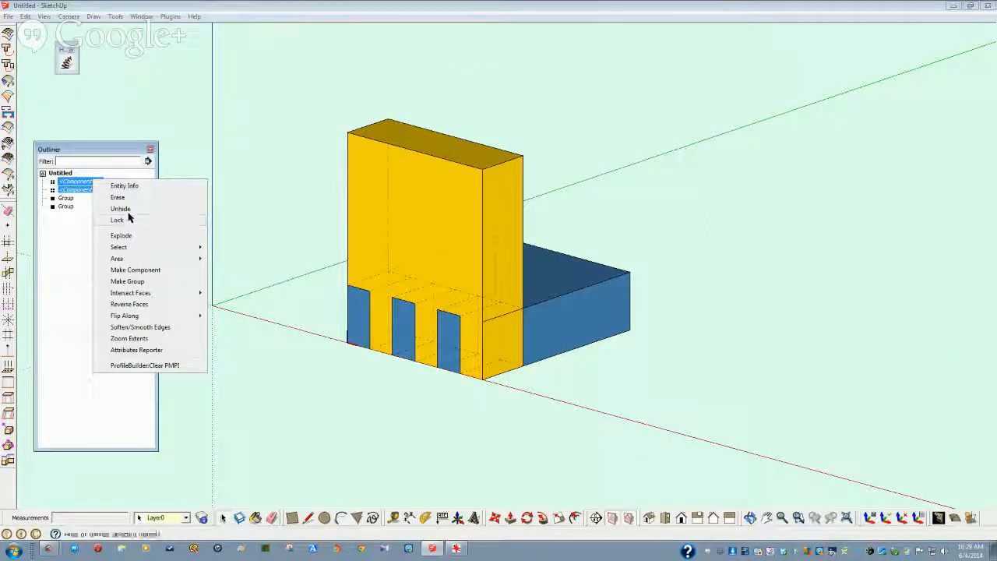
pyautogui.click(128, 210)
pyautogui.click(163, 182)
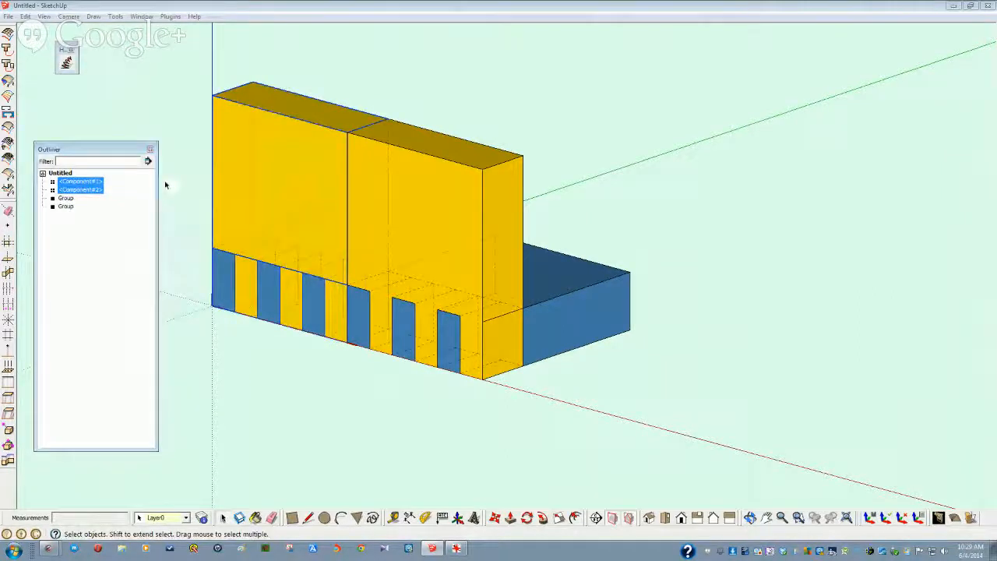
# Step: Nest the gold group inside Component#1 and the blue group inside Component#2
pyautogui.click(84, 182)
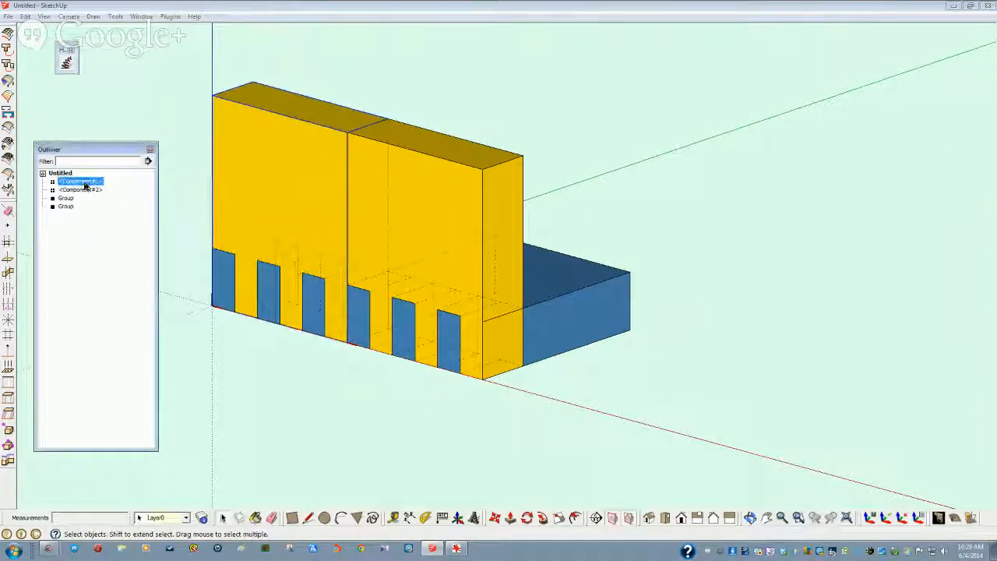
pyautogui.click(67, 197)
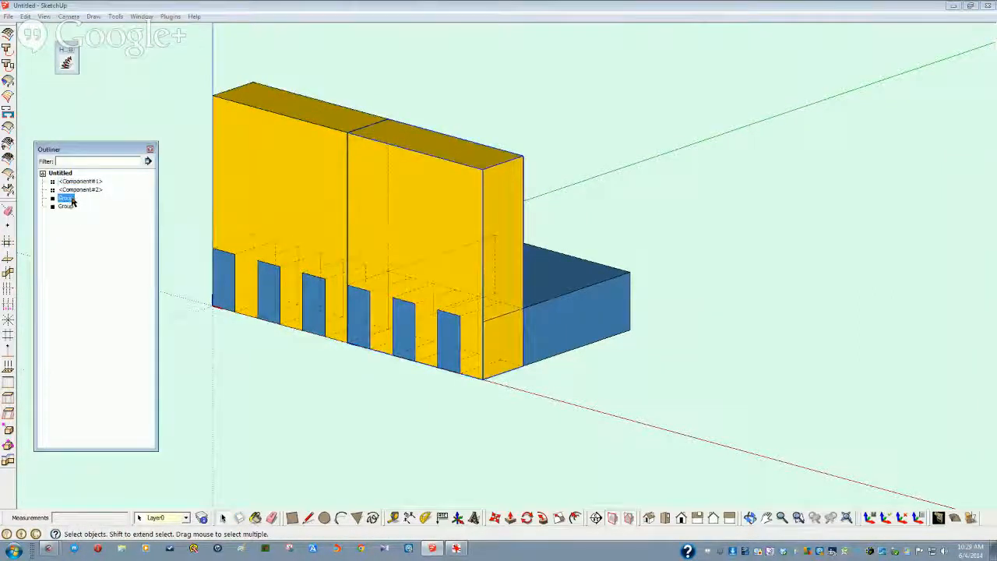
pyautogui.moveTo(75, 201)
pyautogui.mouseDown()
pyautogui.moveTo(78, 185)
pyautogui.moveTo(72, 201)
pyautogui.mouseUp()
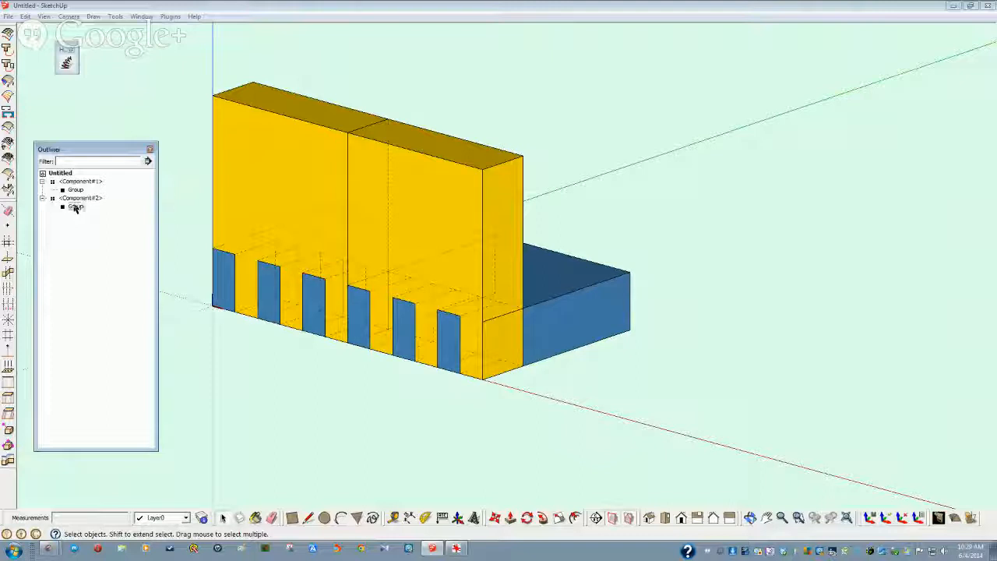
# Step: Explode the nested gold group inside Component#1 and the nested blue group inside Component#2, and leave component editing
pyautogui.click(75, 208)
pyautogui.click(75, 189)
pyautogui.rightClick(78, 190)
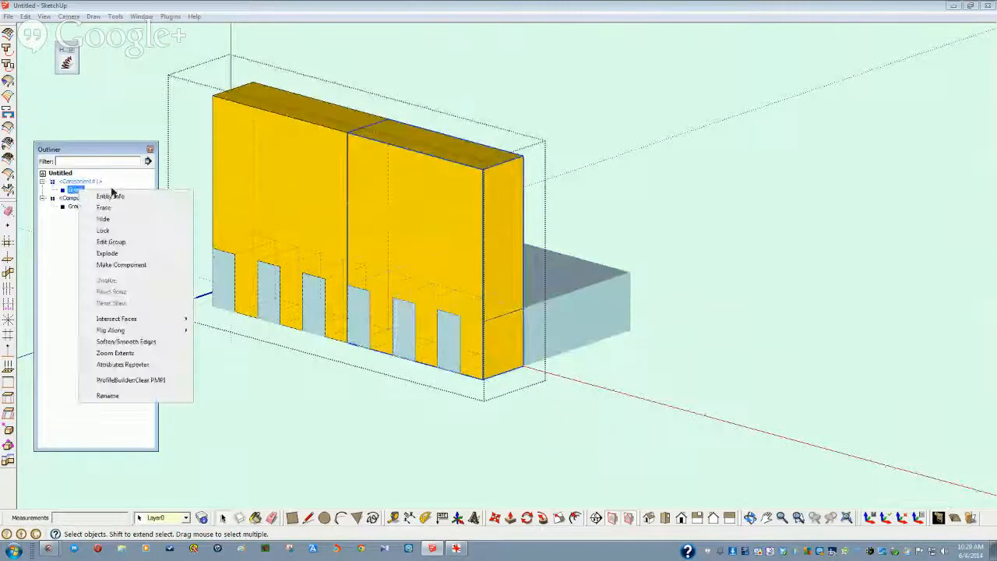
pyautogui.click(107, 253)
pyautogui.rightClick(77, 200)
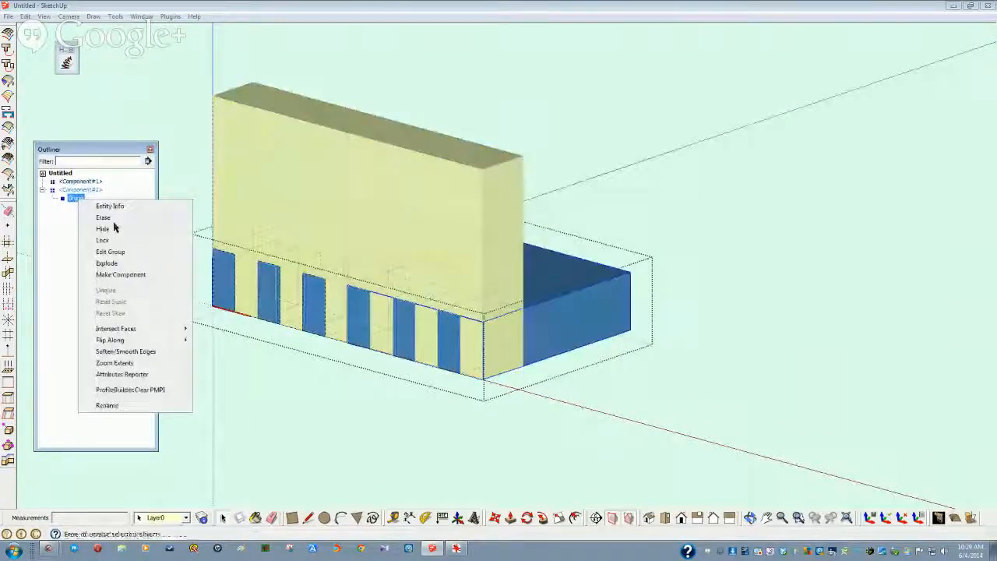
pyautogui.click(109, 262)
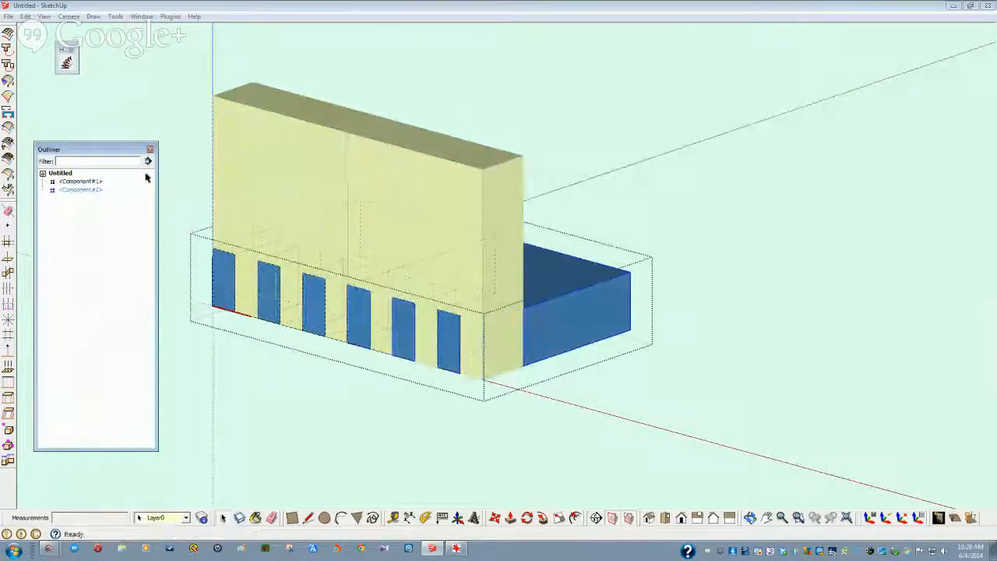
pyautogui.click(455, 274)
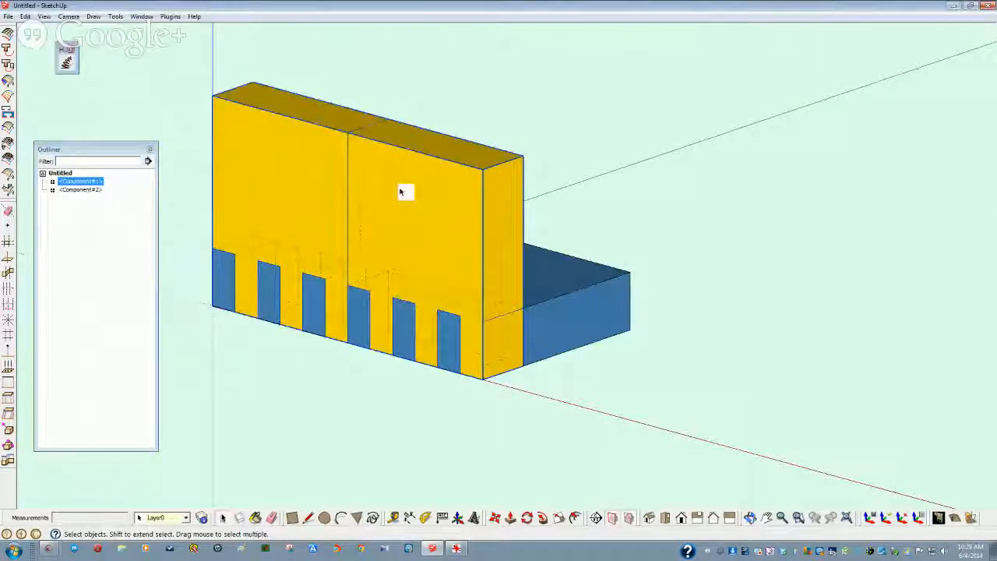
pyautogui.click(92, 184)
pyautogui.doubleClick(92, 183)
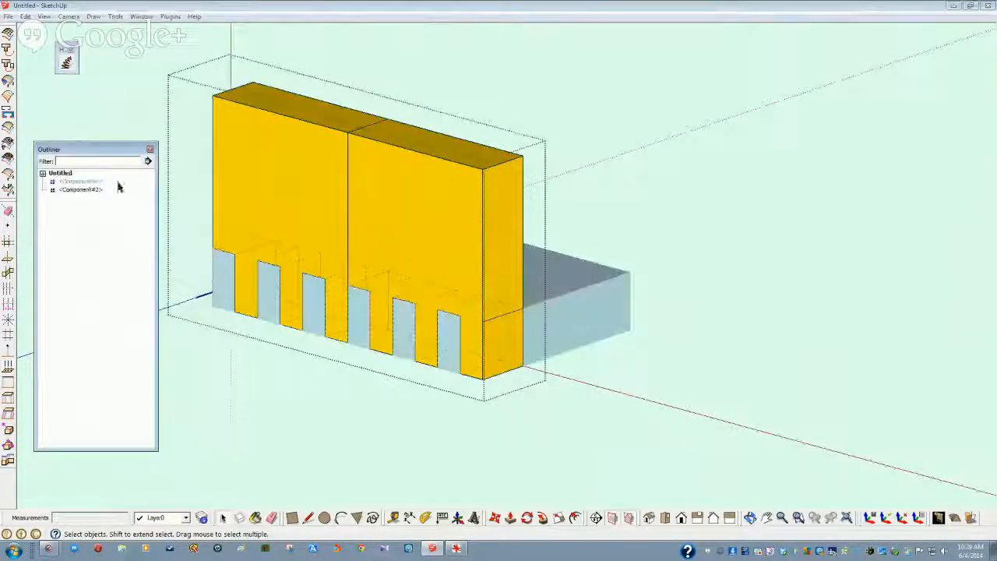
pyautogui.moveTo(332, 190); pyautogui.dragTo(380, 206, button='middle')
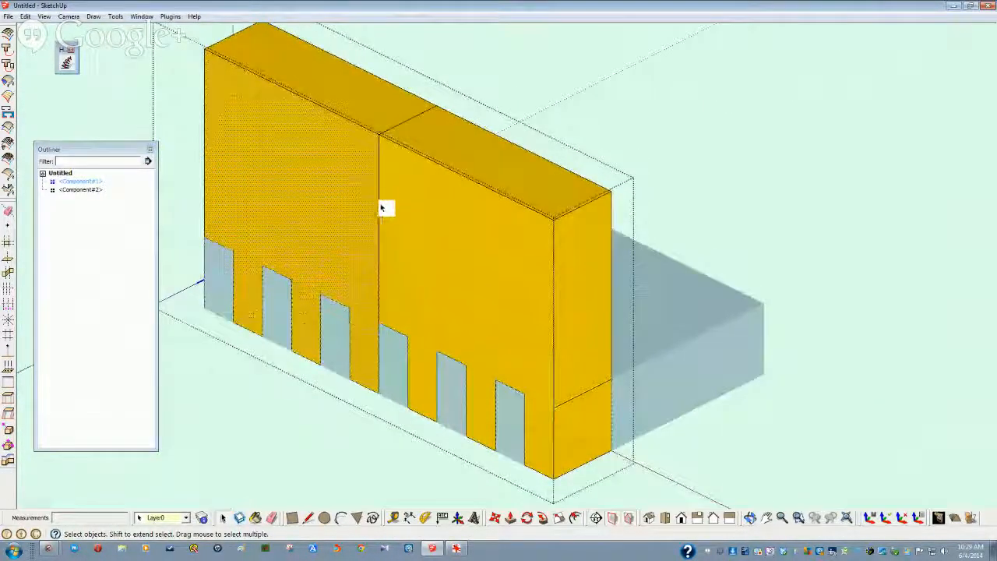
pyautogui.click(252, 347)
# Step: Erase the vertical seam on the front and back of Component#1 and the seam across its top face
pyautogui.moveTo(402, 308); pyautogui.dragTo(440, 204, button='middle')
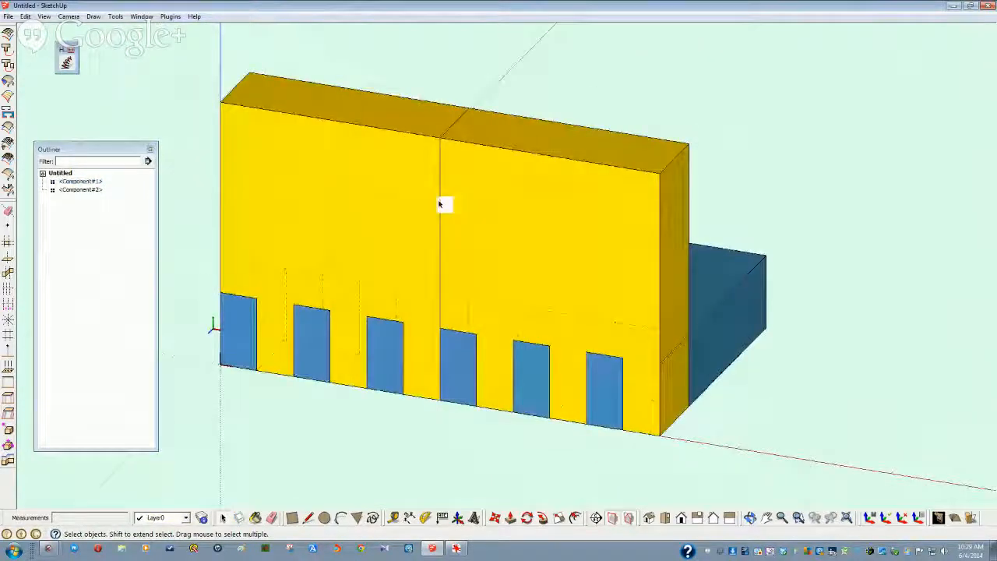
pyautogui.click(440, 193)
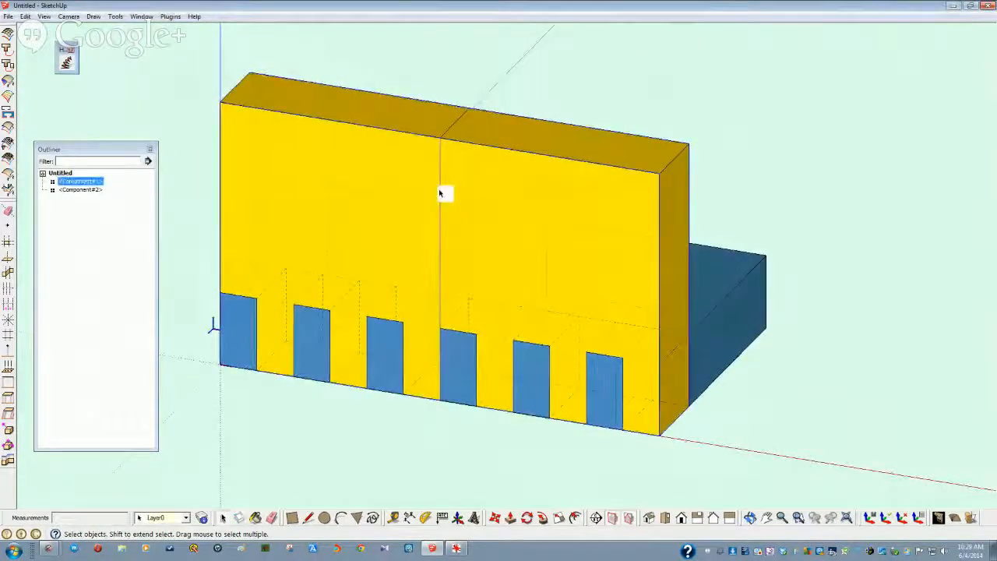
pyautogui.doubleClick(441, 193)
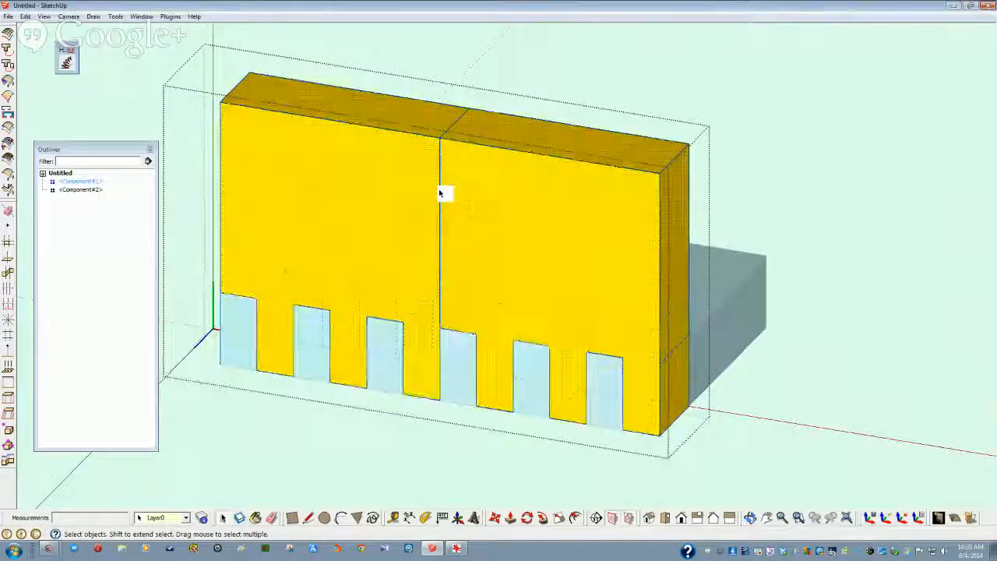
pyautogui.press('Delete')
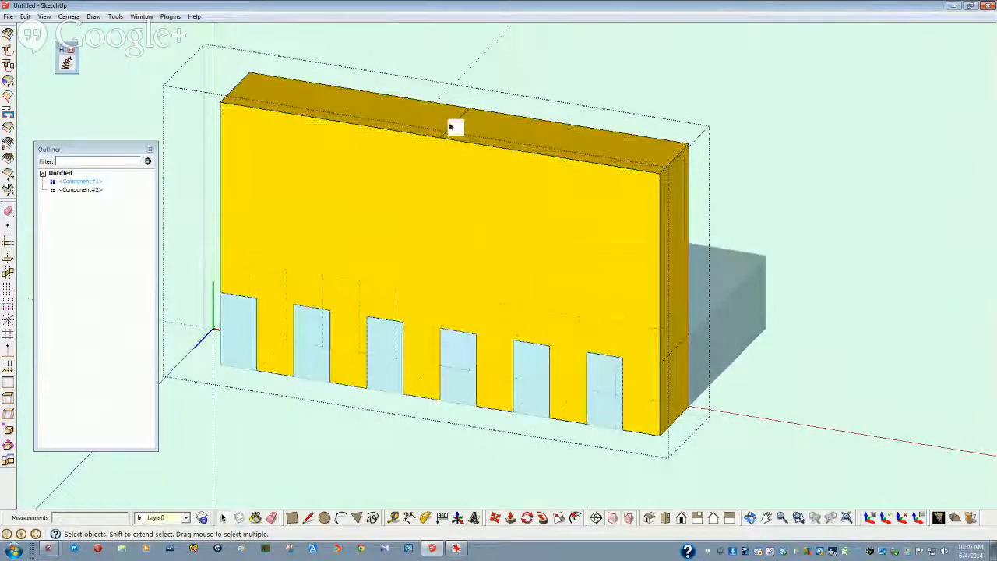
pyautogui.click(450, 129)
pyautogui.press('Delete')
pyautogui.moveTo(463, 205)
pyautogui.mouseDown(button='middle')
pyautogui.moveTo(450, 211)
pyautogui.moveTo(467, 222)
pyautogui.mouseUp(button='middle')
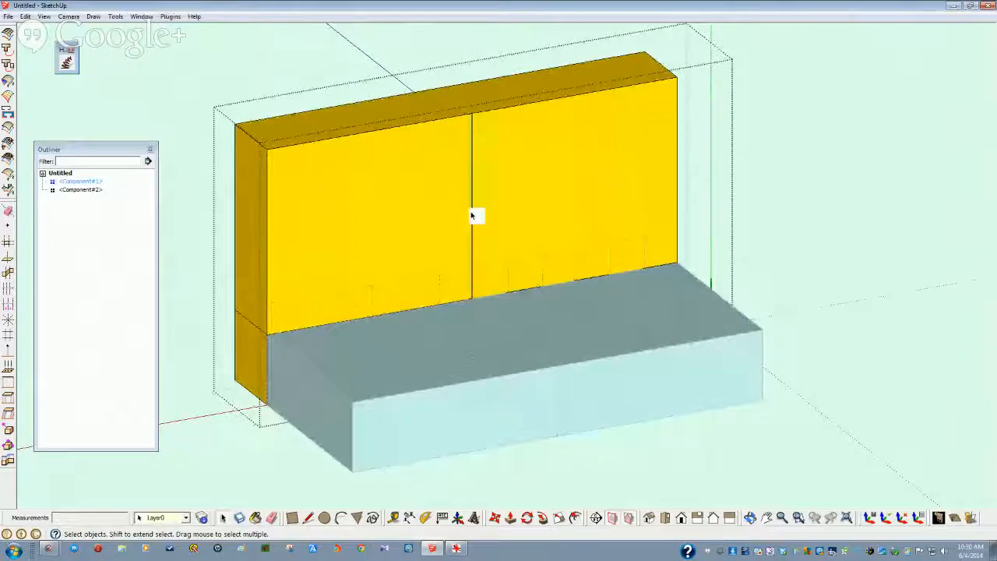
# Step: Hide the blue Component#2, leaving the fingers of the gold board exposed
pyautogui.rightClick(82, 192)
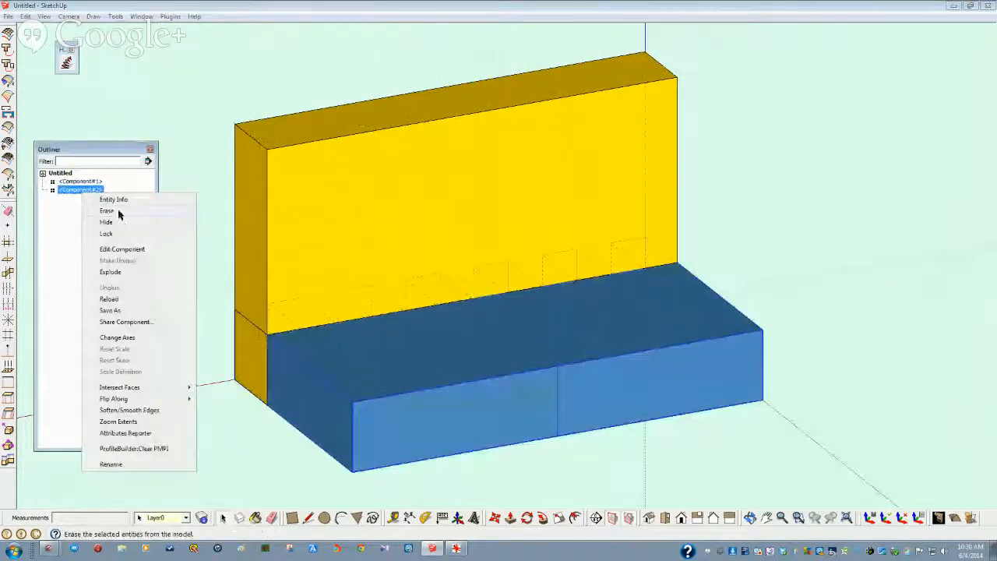
pyautogui.click(113, 225)
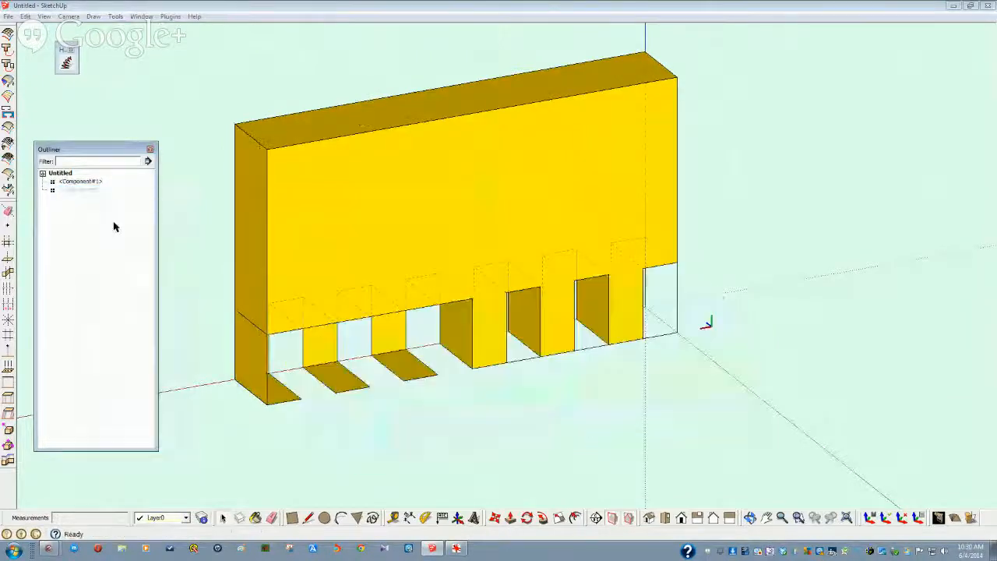
pyautogui.moveTo(231, 331); pyautogui.dragTo(327, 336, button='middle')
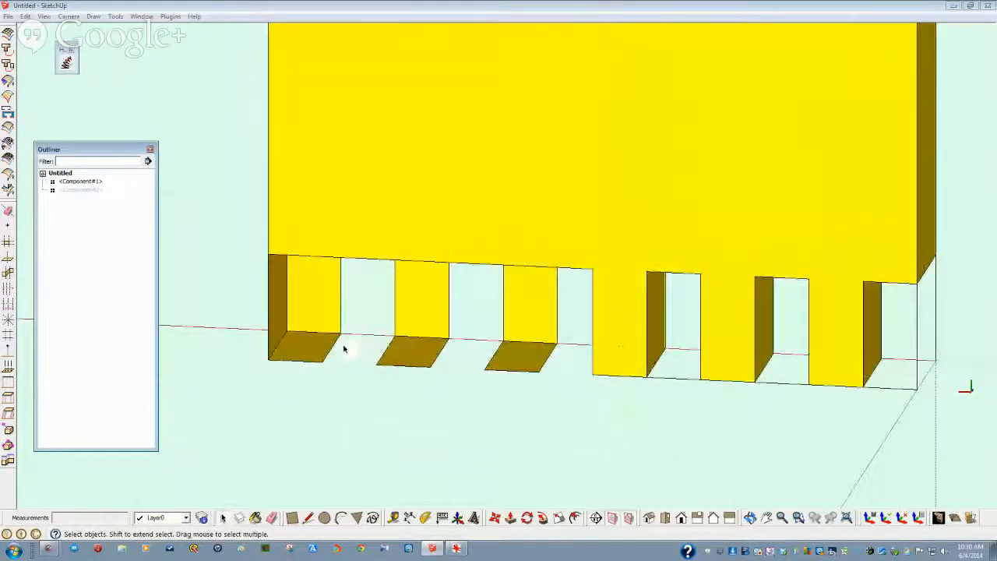
# Step: Draw the missing vertical edges on the three open fingers inside Component#1 to restore their faces, and leave component editing
pyautogui.press('l')
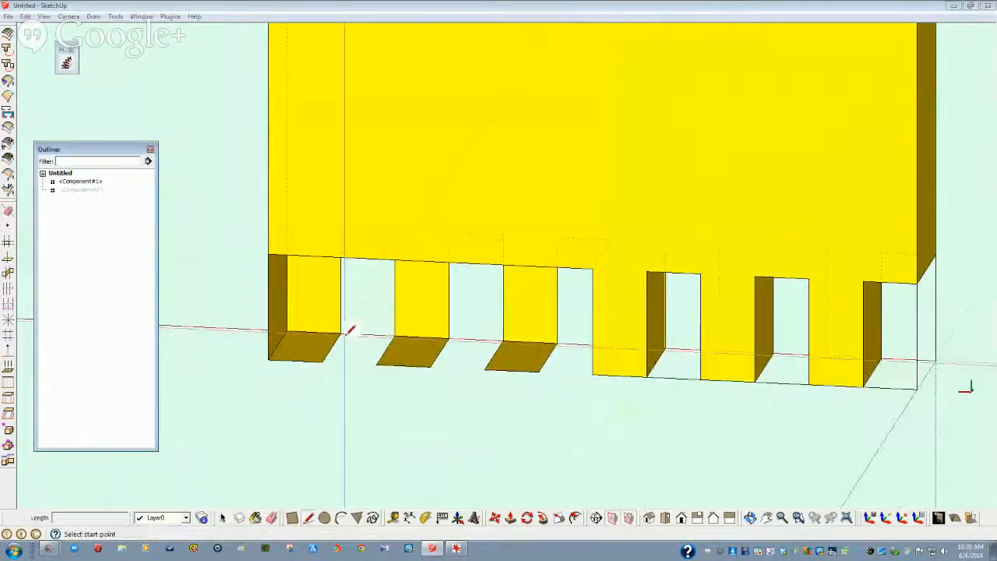
pyautogui.doubleClick(89, 184)
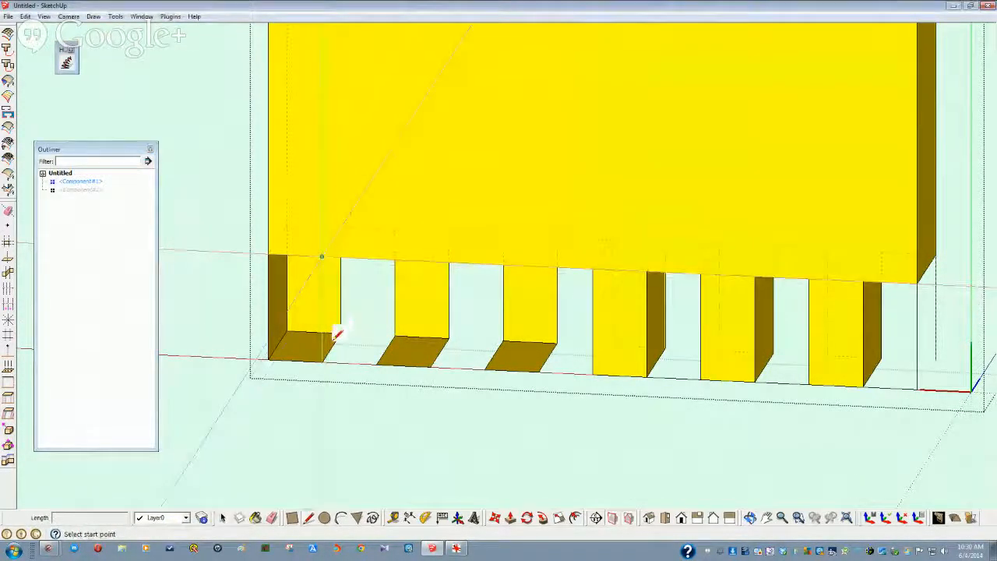
pyautogui.click(322, 256)
pyautogui.click(323, 361)
pyautogui.click(377, 259)
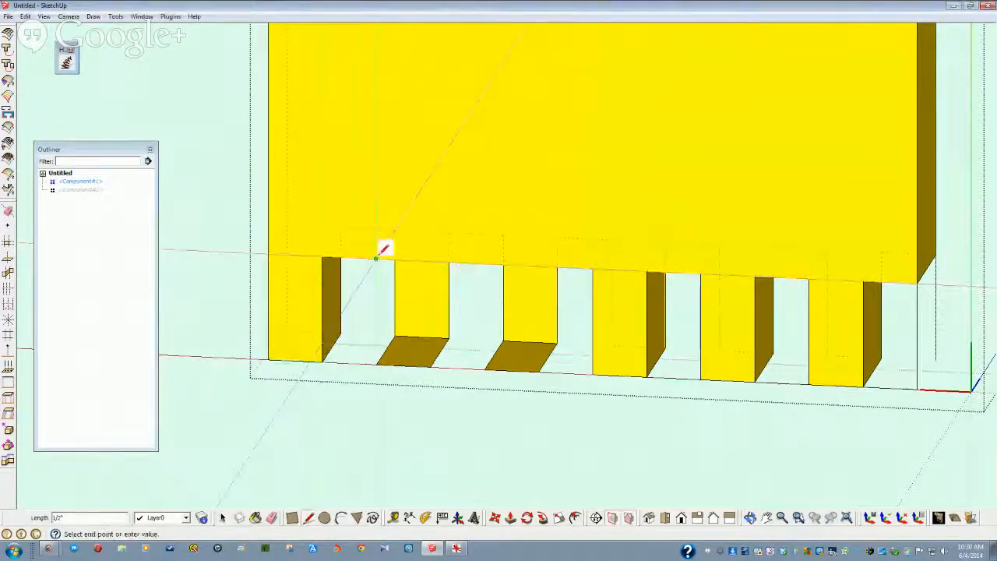
pyautogui.click(376, 364)
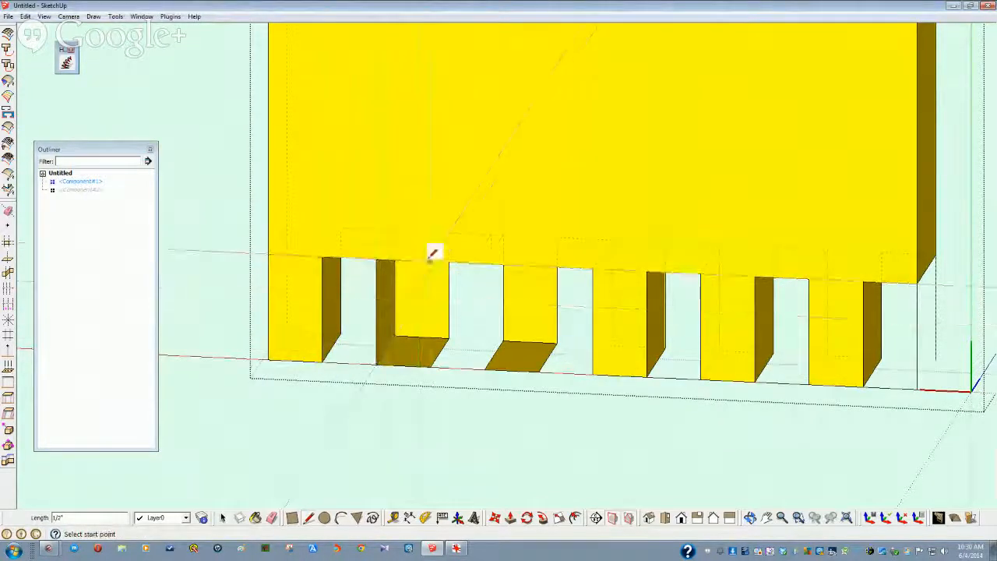
pyautogui.click(431, 365)
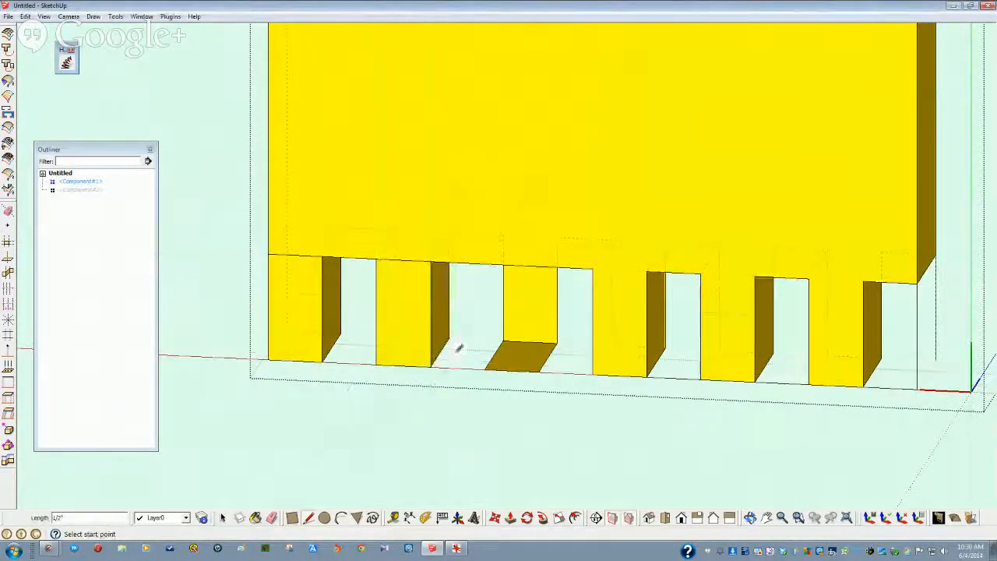
pyautogui.click(485, 368)
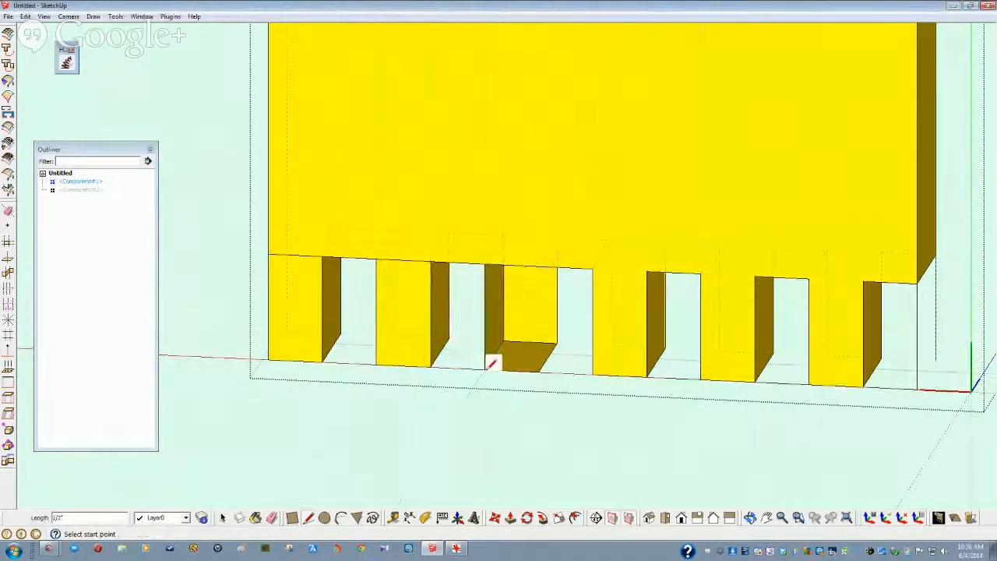
pyautogui.click(539, 268)
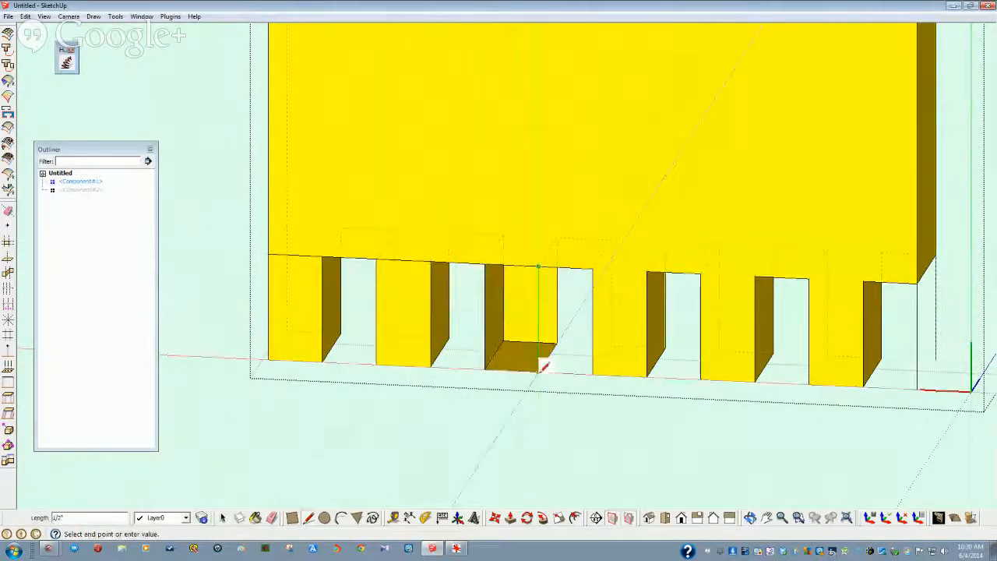
pyautogui.click(538, 371)
pyautogui.moveTo(597, 332)
pyautogui.mouseDown(button='middle')
pyautogui.moveTo(635, 315)
pyautogui.moveTo(645, 383)
pyautogui.moveTo(616, 396)
pyautogui.moveTo(384, 331)
pyautogui.moveTo(356, 278)
pyautogui.mouseUp(button='middle')
pyautogui.press('space')
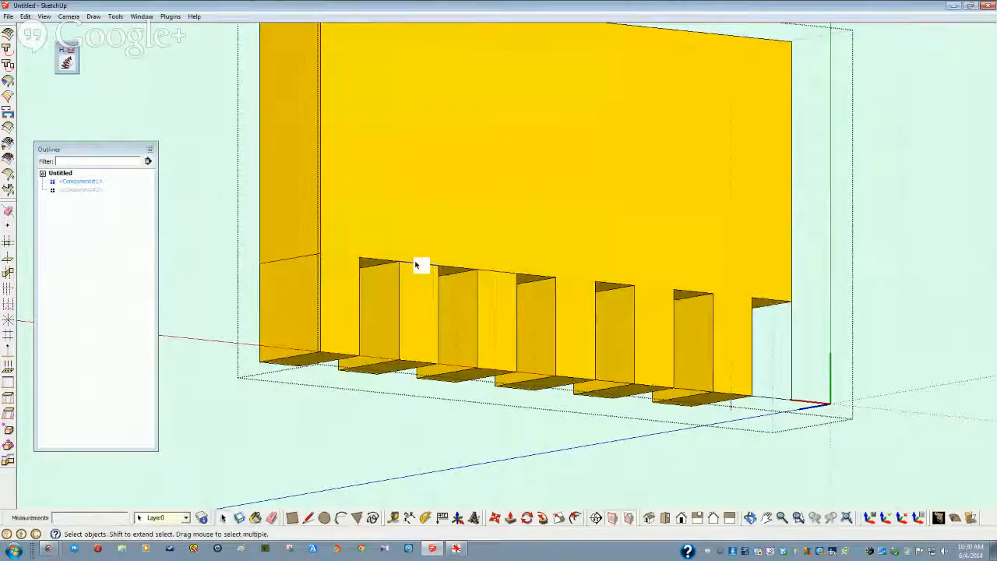
pyautogui.click(374, 457)
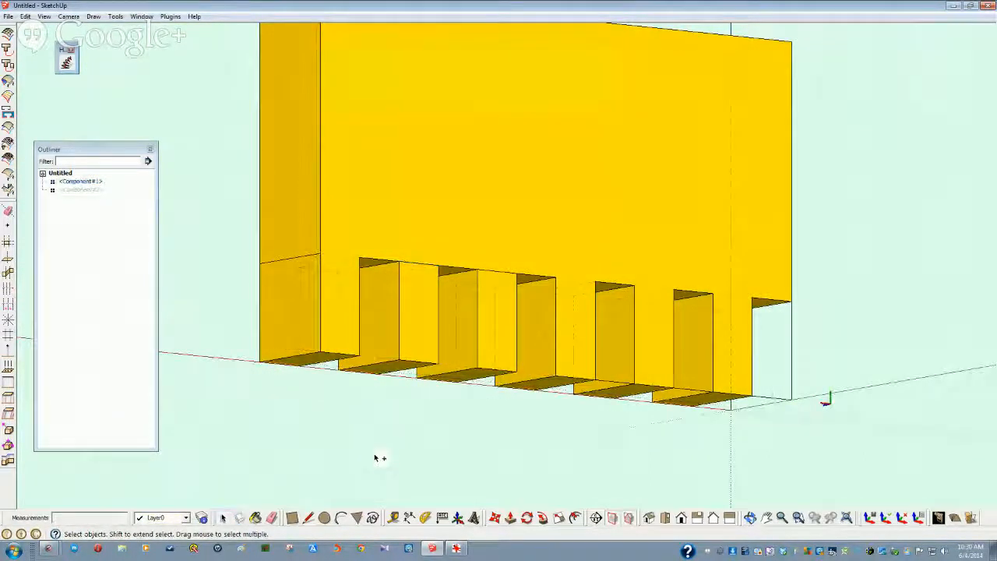
# Step: Undo the edges drawn on the three fingers of Component#1, keeping the earlier seam removal
pyautogui.hotkey('ctrl', 'z')
pyautogui.hotkey('ctrl', 'z')
pyautogui.hotkey('ctrl', 'z')
pyautogui.hotkey('ctrl', 'z')
pyautogui.hotkey('ctrl', 'z')
pyautogui.hotkey('ctrl', 'z')
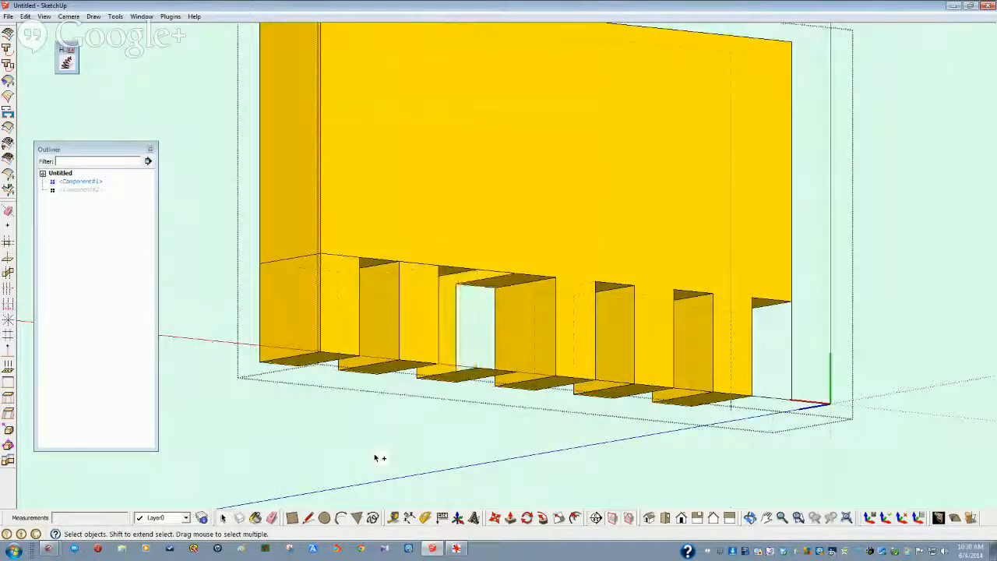
pyautogui.moveTo(374, 447); pyautogui.dragTo(288, 266, button='middle')
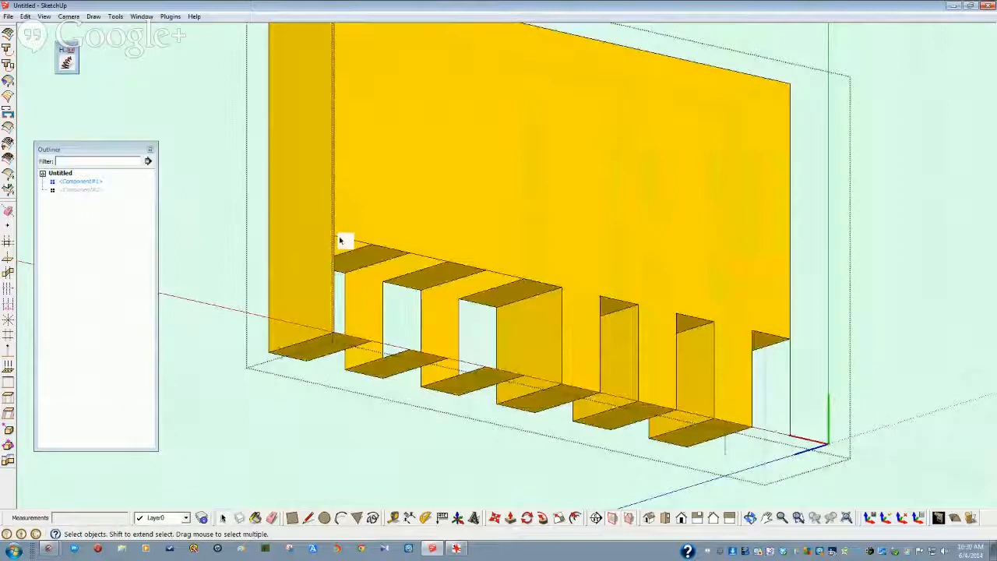
pyautogui.hotkey('ctrl', 'z')
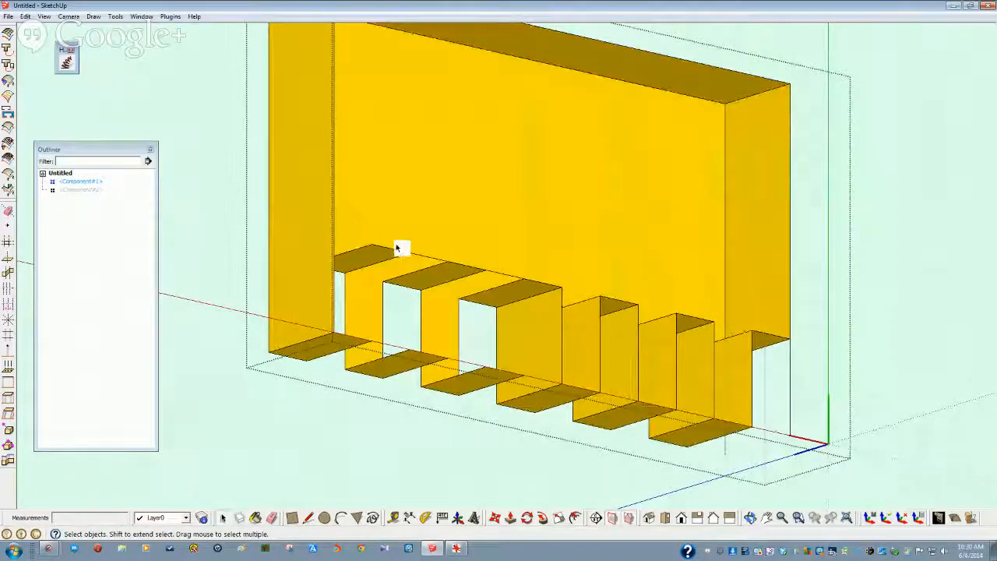
pyautogui.hotkey('ctrl', 'y')
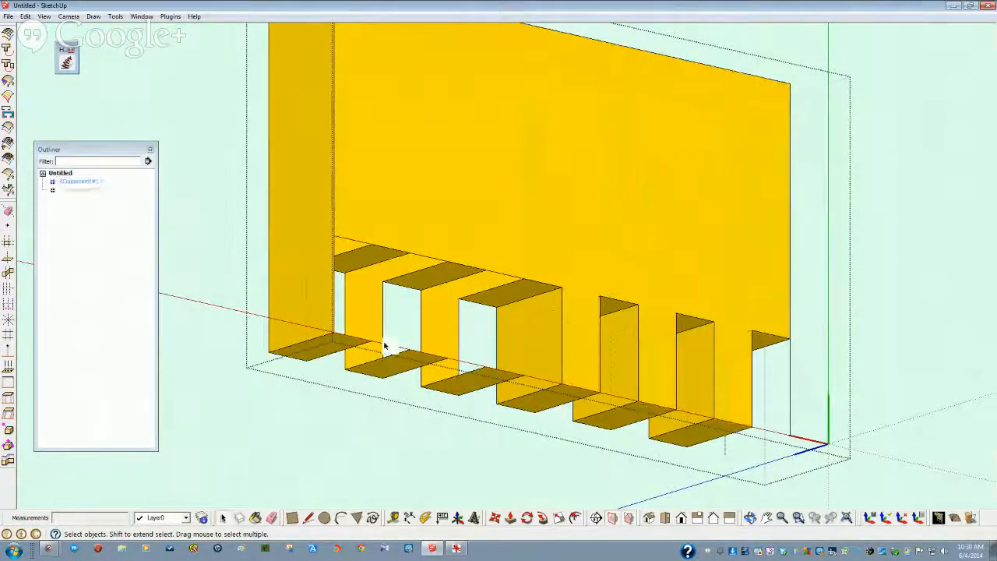
# Step: Close the three open fingers of Component#1 by drawing a rectangle from corner to corner over each missing face
pyautogui.moveTo(384, 345); pyautogui.dragTo(352, 375, button='middle')
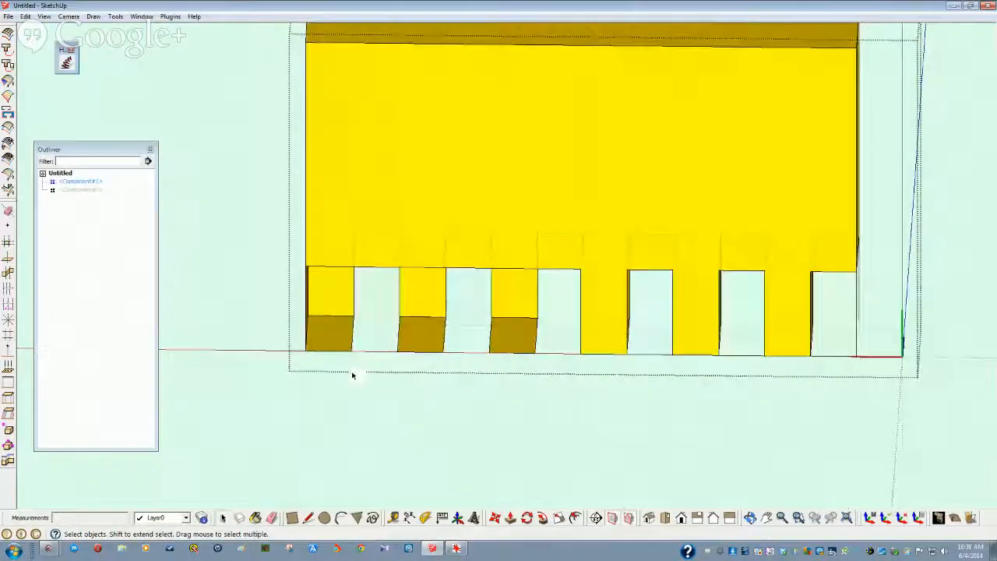
pyautogui.press('r')
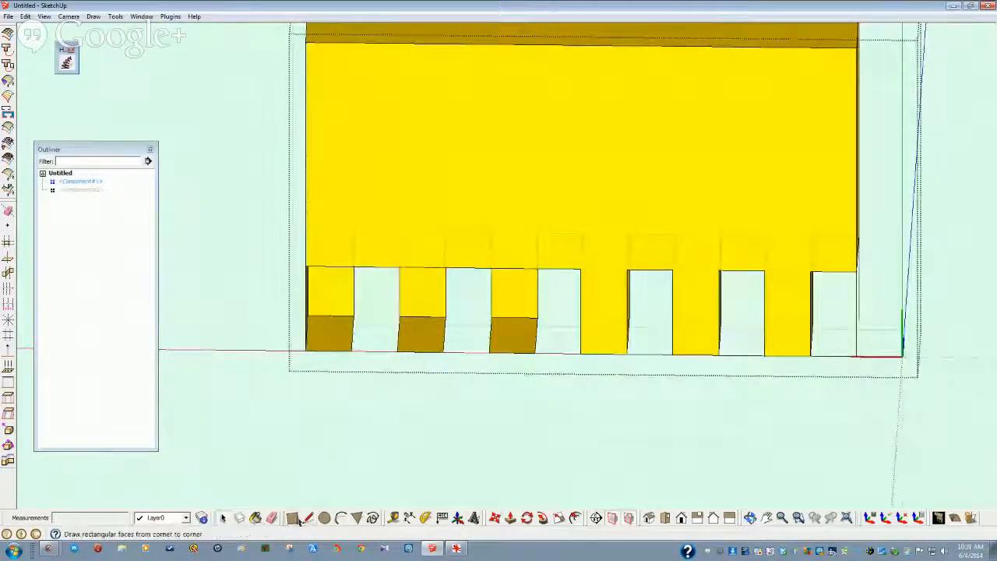
pyautogui.click(308, 269)
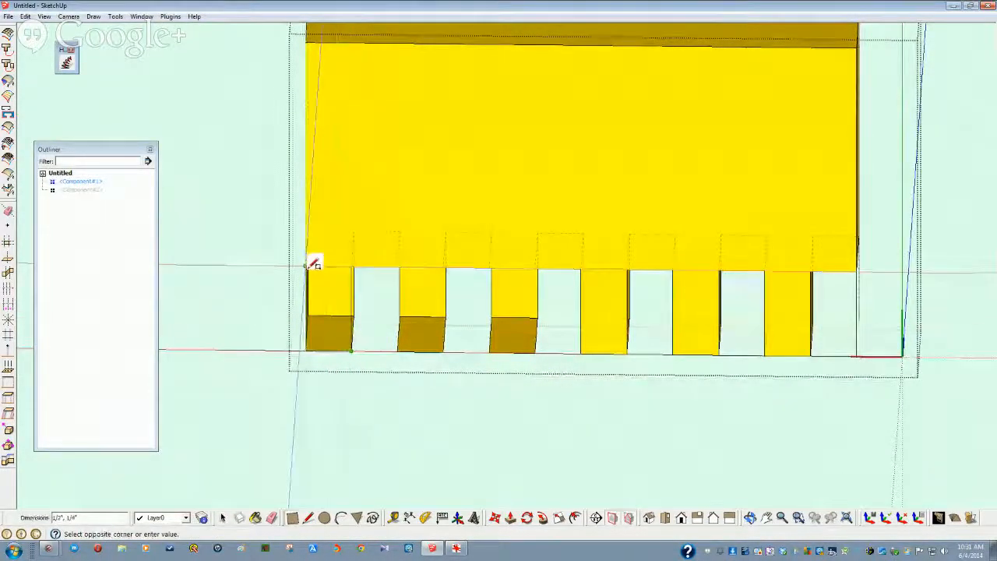
pyautogui.click(353, 351)
pyautogui.click(442, 353)
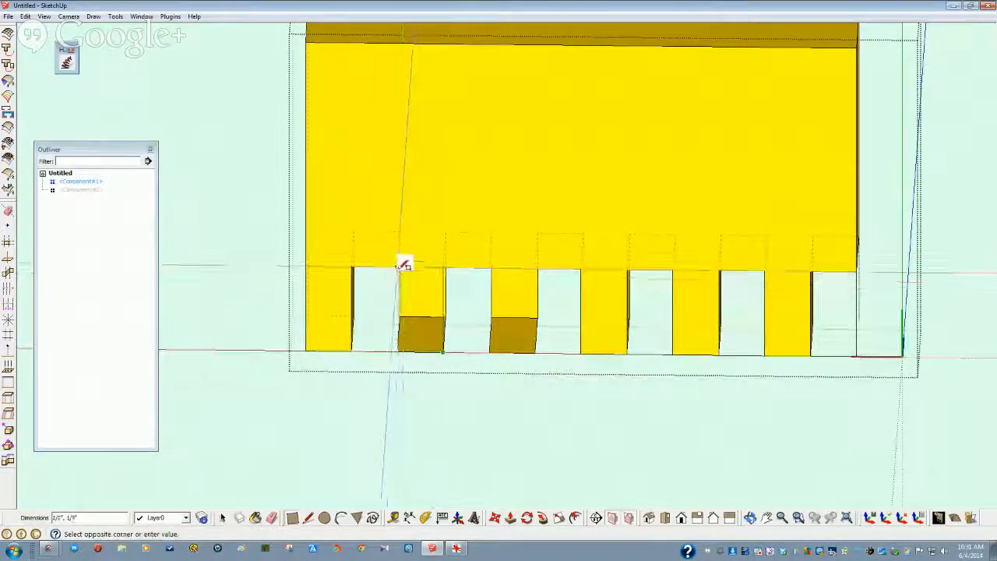
pyautogui.click(399, 269)
pyautogui.click(536, 352)
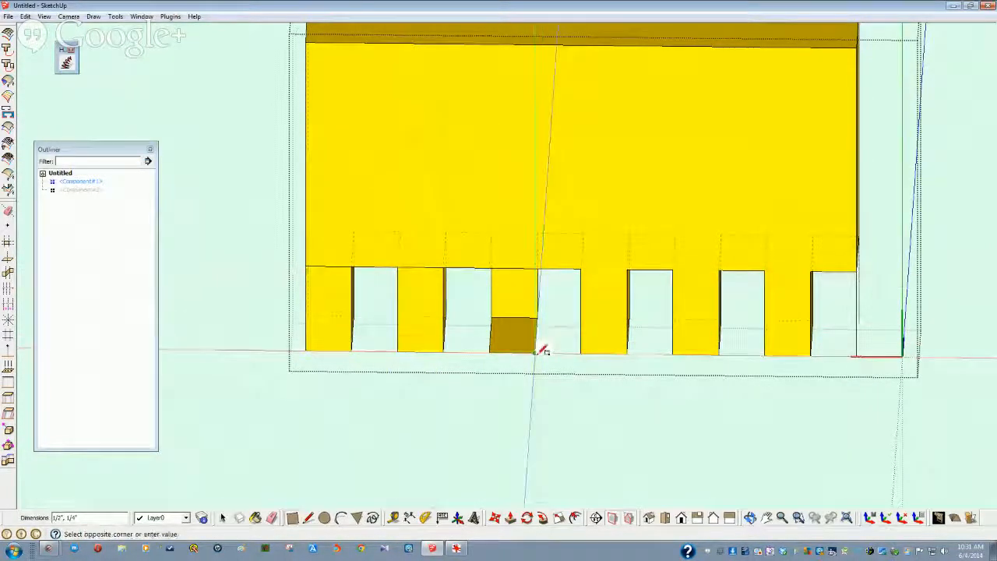
pyautogui.click(492, 269)
pyautogui.press('space')
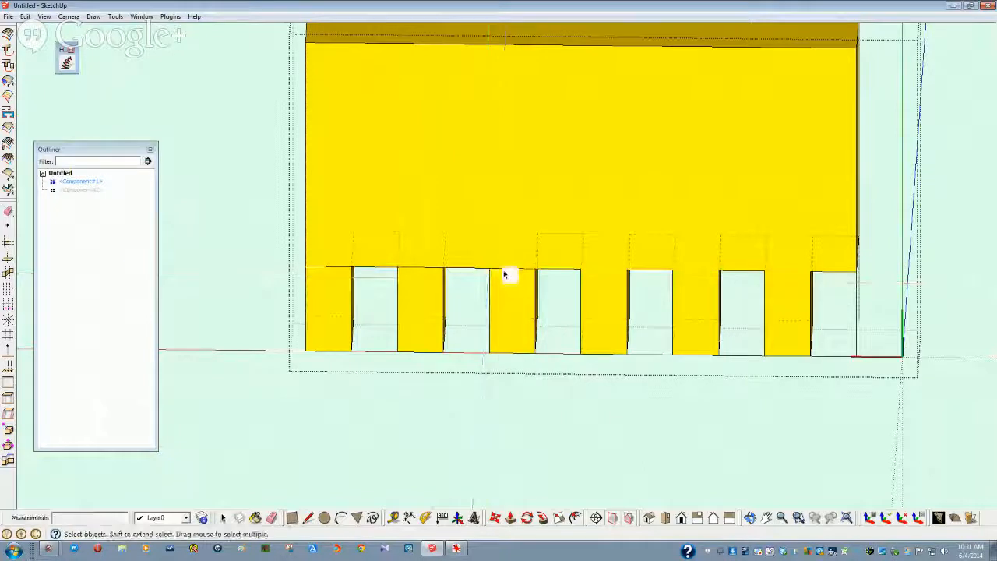
# Step: Erase the leftover horizontal seam edges where the three new finger faces meet the gold board
pyautogui.click(420, 267)
pyautogui.click(419, 268)
pyautogui.press('Delete')
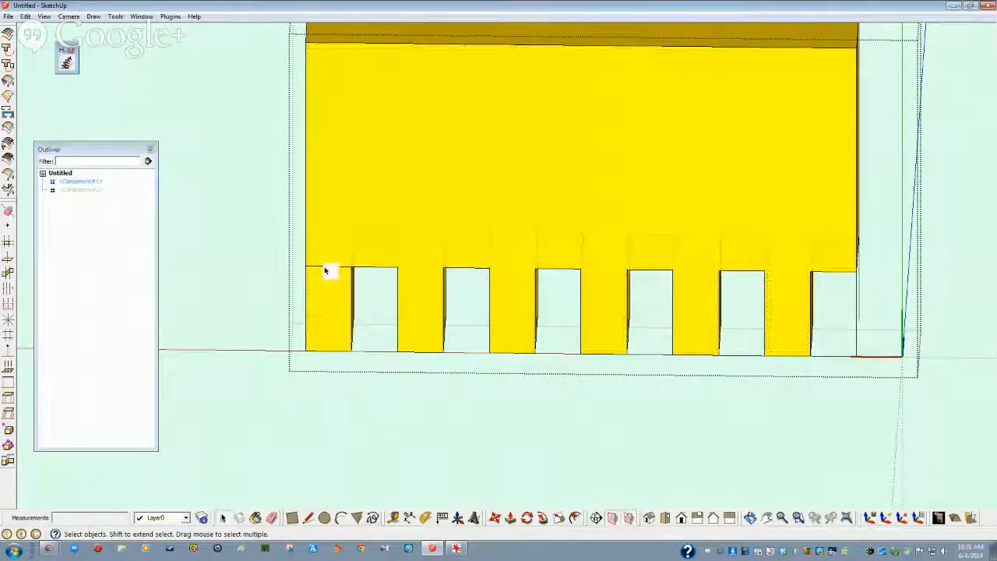
# Step: Unhide the blue Component#2, leave editing of the gold board, and inspect the assembled finger joint
pyautogui.moveTo(291, 380)
pyautogui.mouseDown(button='middle')
pyautogui.moveTo(291, 538)
pyautogui.moveTo(194, 323)
pyautogui.mouseUp(button='middle')
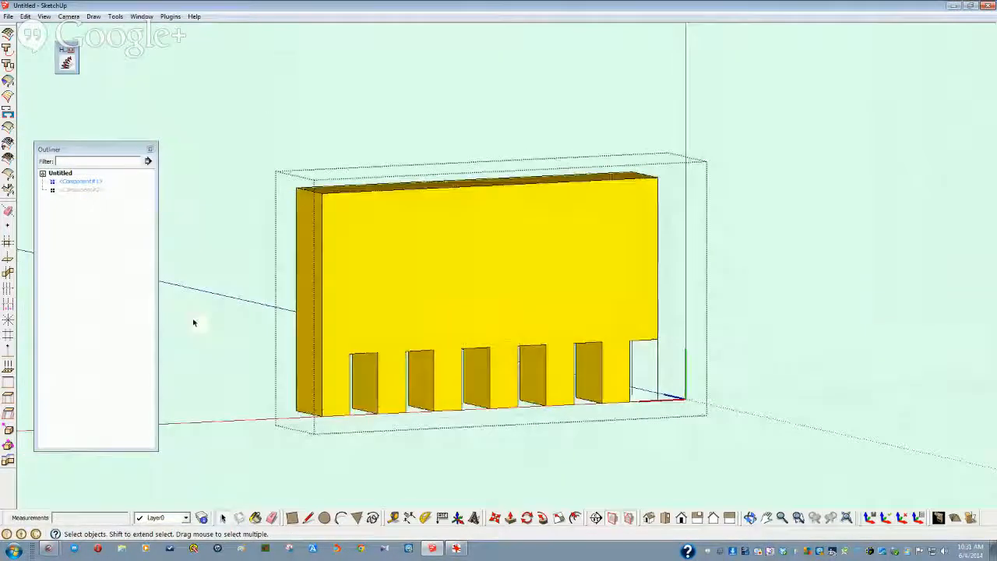
pyautogui.rightClick(85, 190)
pyautogui.click(129, 222)
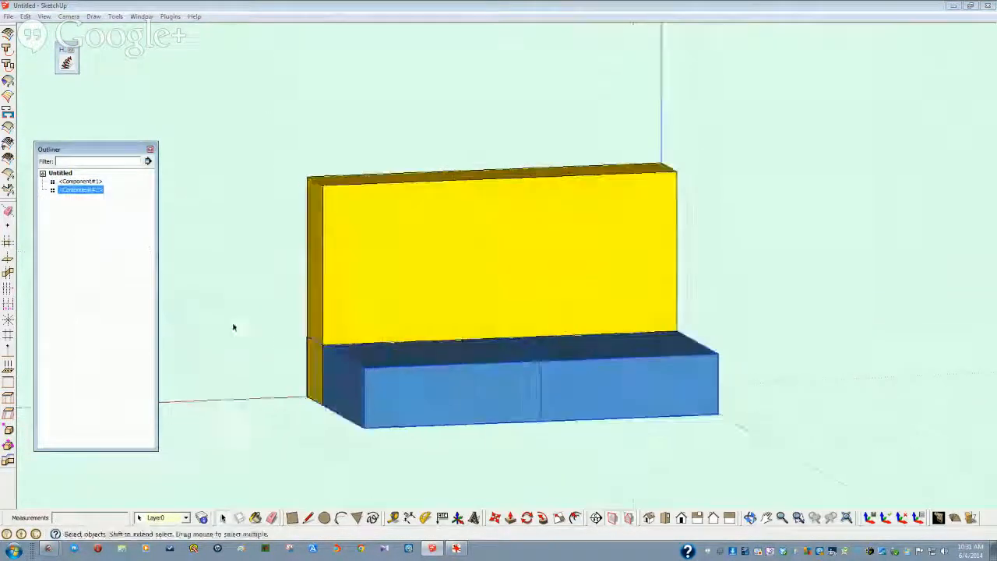
pyautogui.moveTo(231, 328)
pyautogui.mouseDown(button='middle')
pyautogui.moveTo(505, 372)
pyautogui.moveTo(481, 387)
pyautogui.moveTo(487, 347)
pyautogui.moveTo(327, 316)
pyautogui.moveTo(305, 361)
pyautogui.moveTo(327, 367)
pyautogui.moveTo(256, 350)
pyautogui.moveTo(202, 311)
pyautogui.moveTo(156, 234)
pyautogui.mouseUp(button='middle')
pyautogui.moveTo(115, 83); pyautogui.dragTo(310, 204, button='middle')
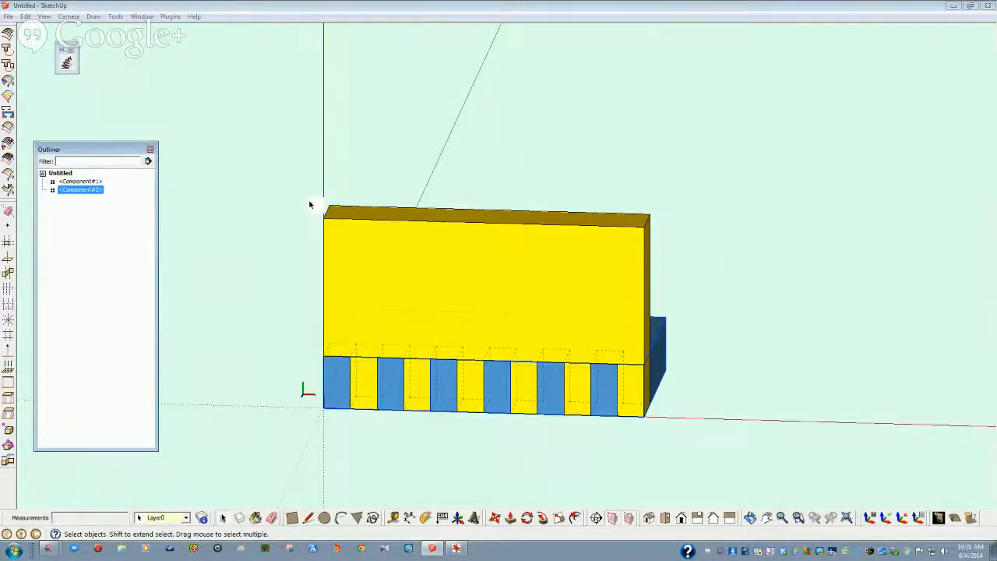
pyautogui.moveTo(310, 204); pyautogui.dragTo(208, 136, button='middle')
pyautogui.scroll(-3, 405, 315)
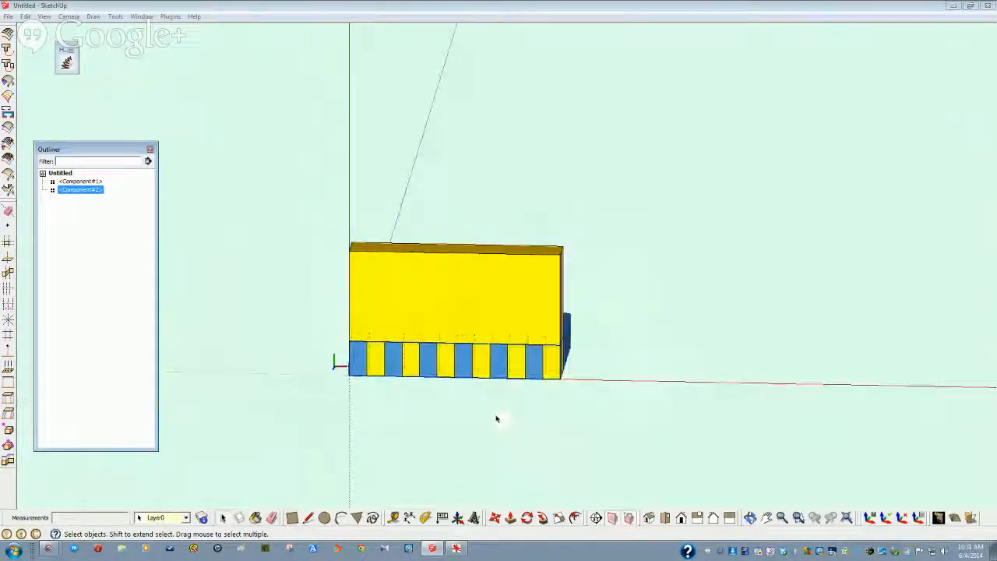
# Step: Move Component#1 and Component#2 together along the red axis away from the origin, and clear the selection
pyautogui.keyDown('shift'); pyautogui.click(64, 182); pyautogui.keyUp('shift')
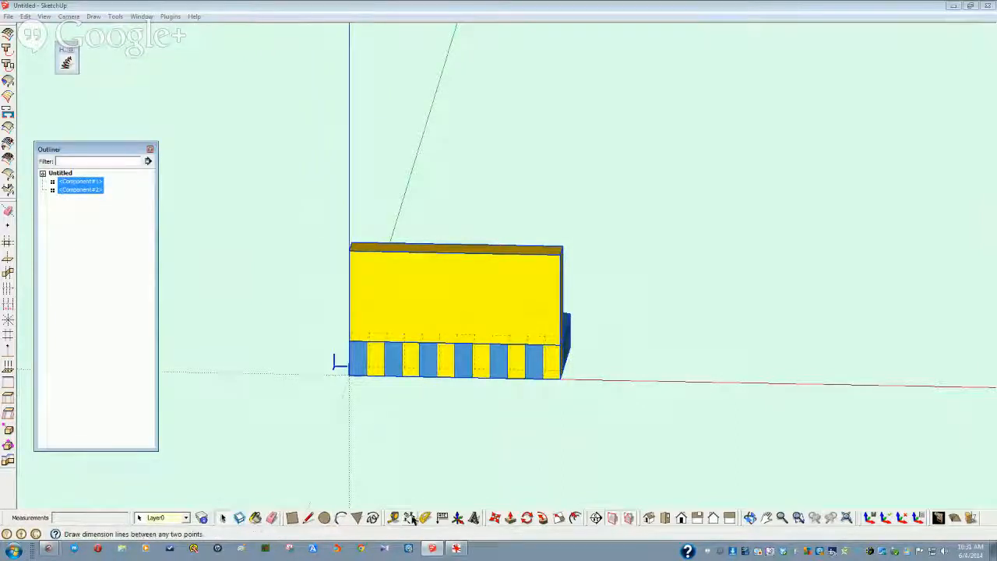
pyautogui.click(494, 519)
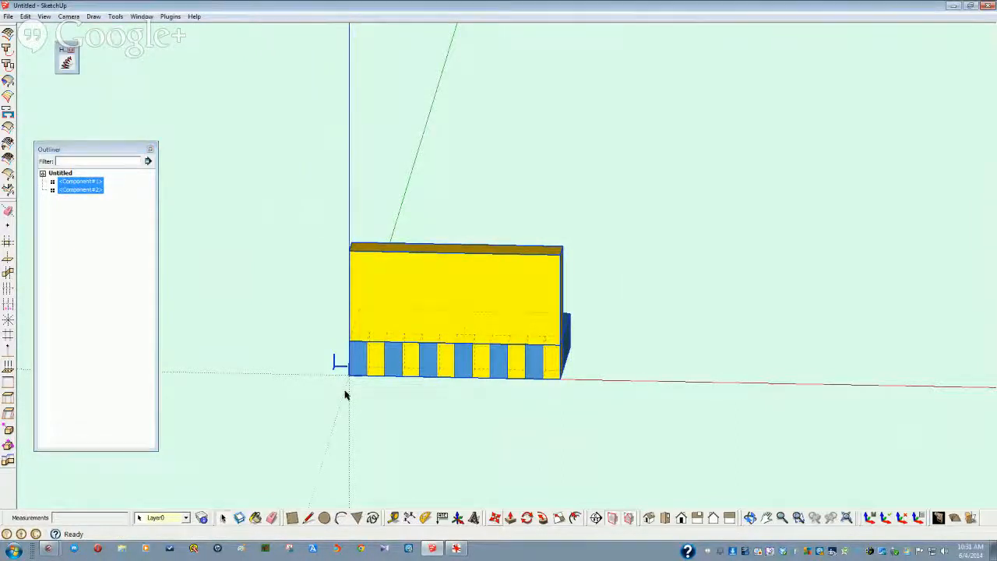
pyautogui.click(350, 375)
pyautogui.write('5/8"')
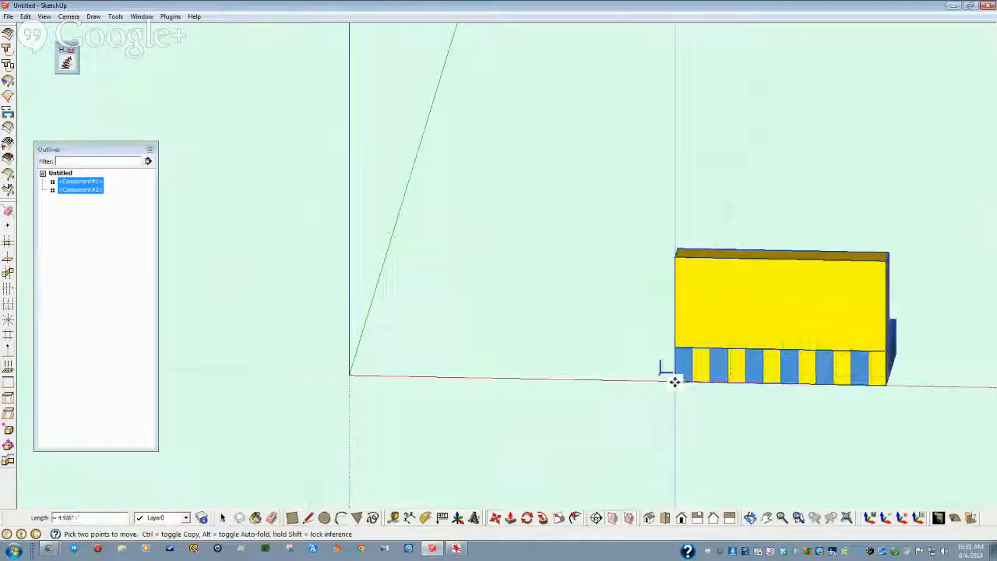
pyautogui.press('Return')
pyautogui.press('space')
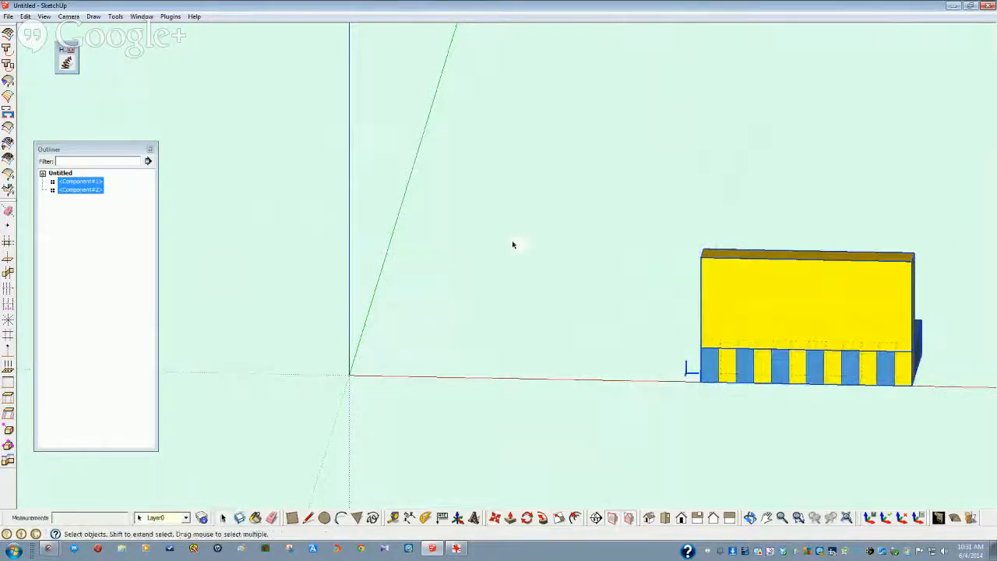
pyautogui.click(513, 244)
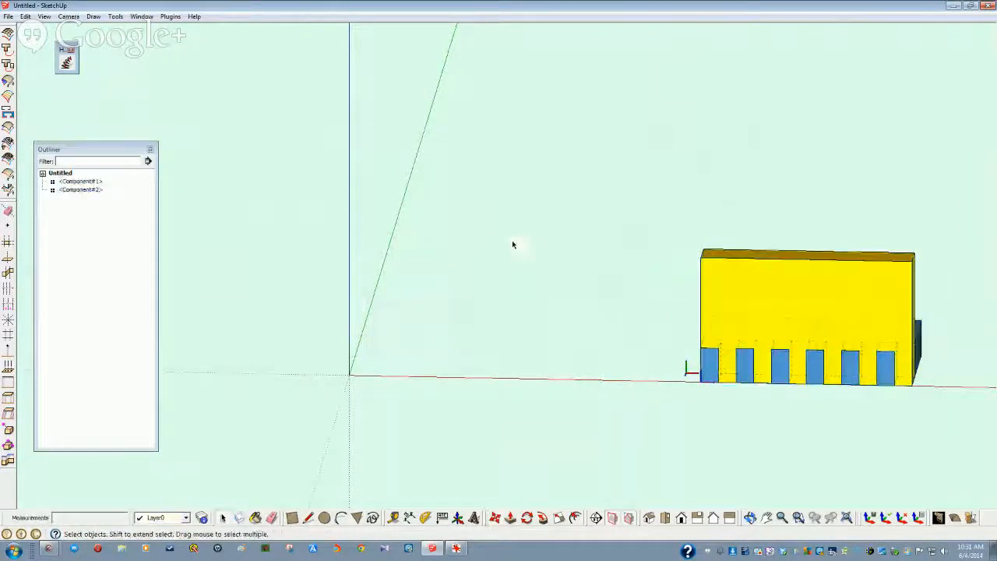
# Step: Import the Dovetail component from the Baw comps folder and place it at the origin
pyautogui.click(8, 16)
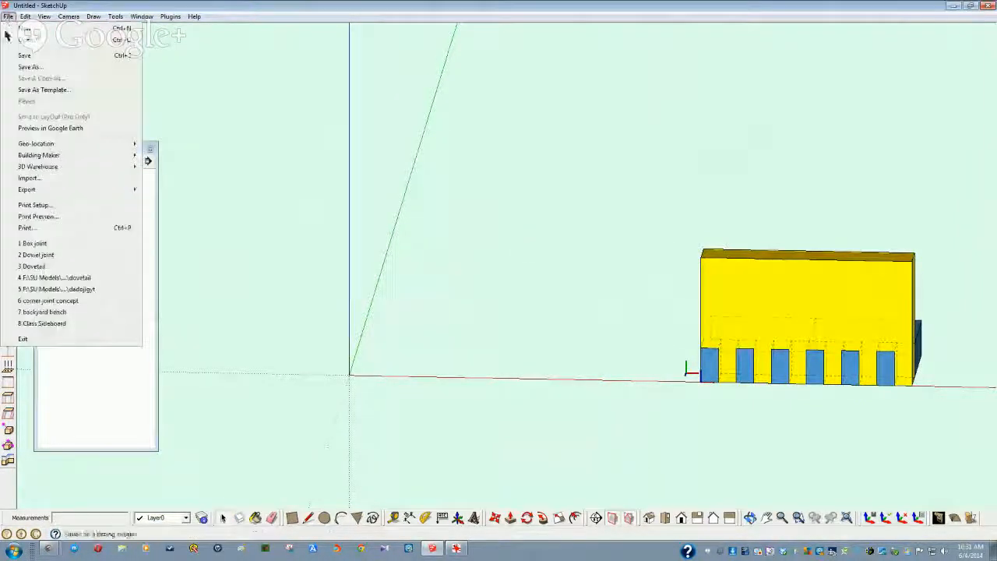
pyautogui.click(29, 179)
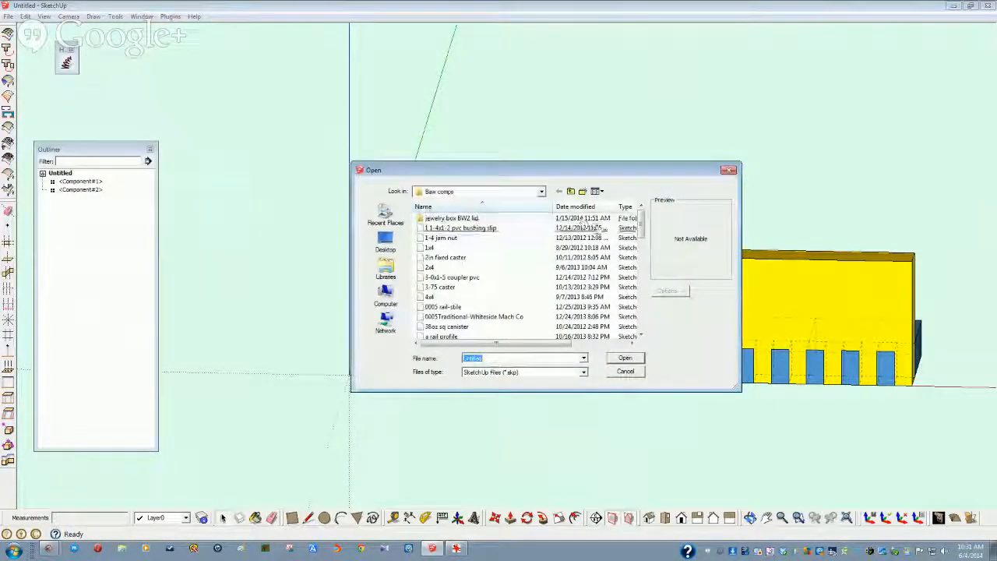
pyautogui.moveTo(644, 231); pyautogui.dragTo(644, 260)
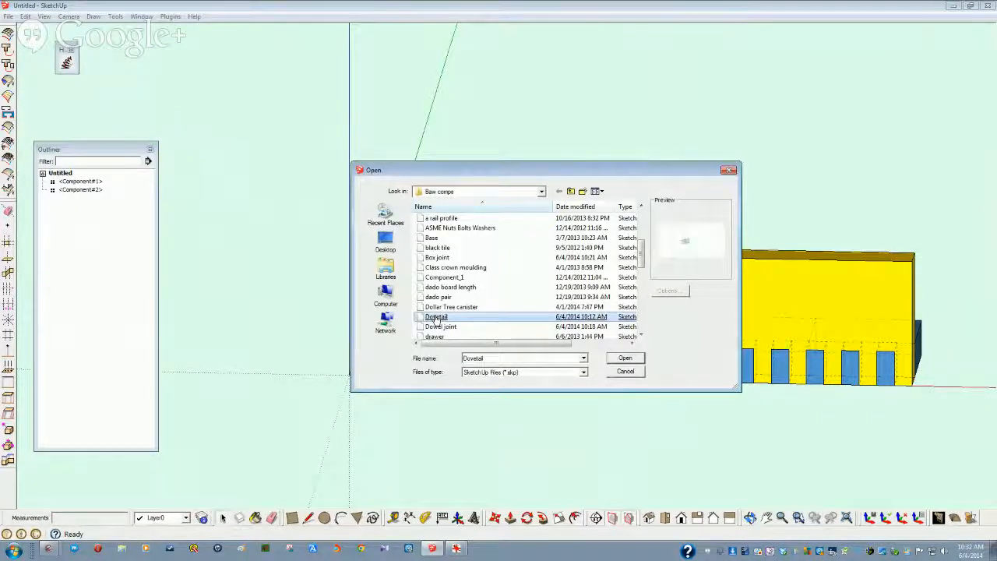
pyautogui.click(437, 318)
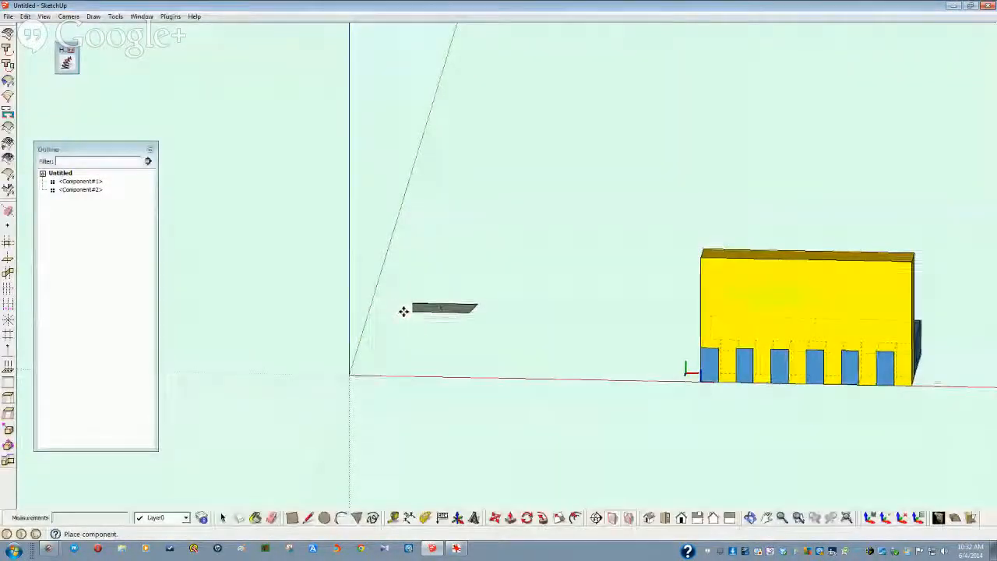
pyautogui.moveTo(404, 311); pyautogui.dragTo(382, 366, button='middle')
pyautogui.click(357, 397)
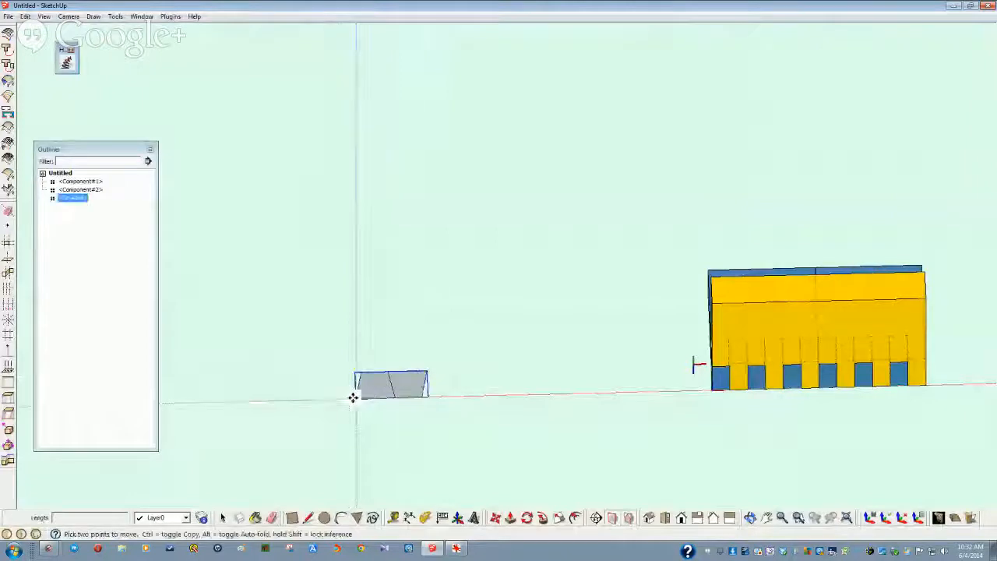
pyautogui.click(304, 363)
pyautogui.moveTo(330, 351); pyautogui.dragTo(316, 253, button='middle')
pyautogui.scroll(8, 490, 356)
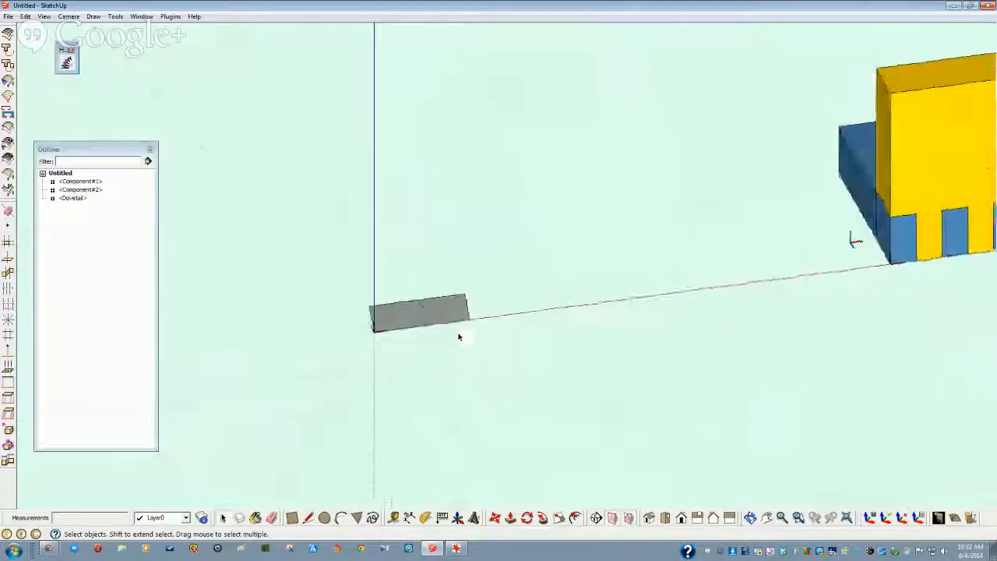
# Step: Try to copy the outer face inside the Dovetail component 0.5 inch along the green axis, and undo the copy
pyautogui.click(469, 319)
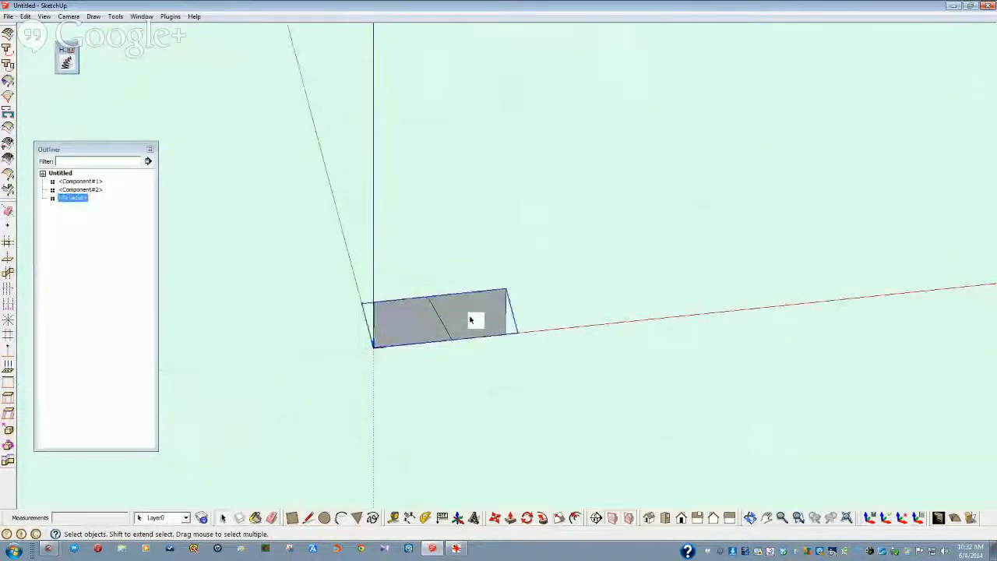
pyautogui.doubleClick(470, 319)
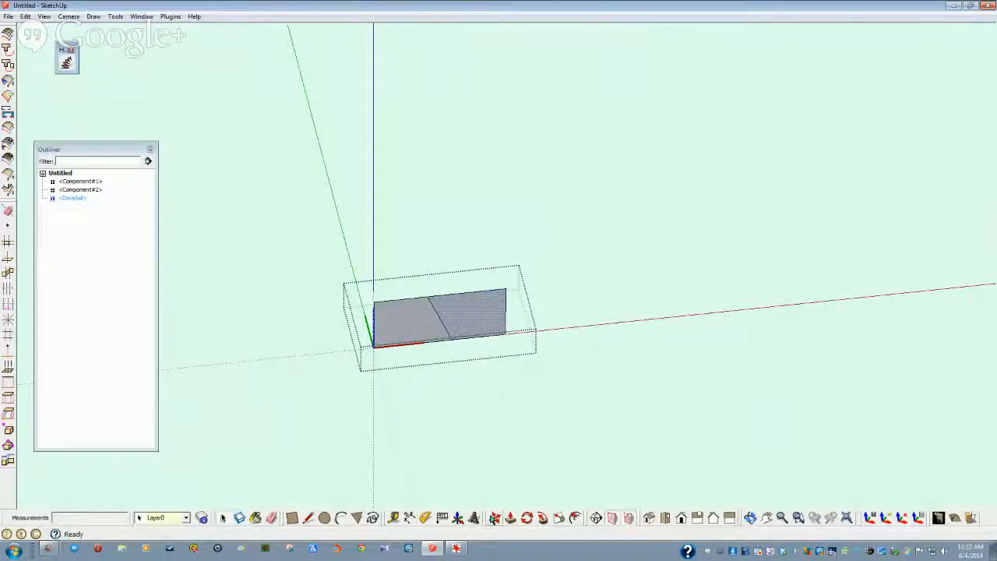
pyautogui.click(494, 518)
pyautogui.press('ctrl')
pyautogui.click(376, 452)
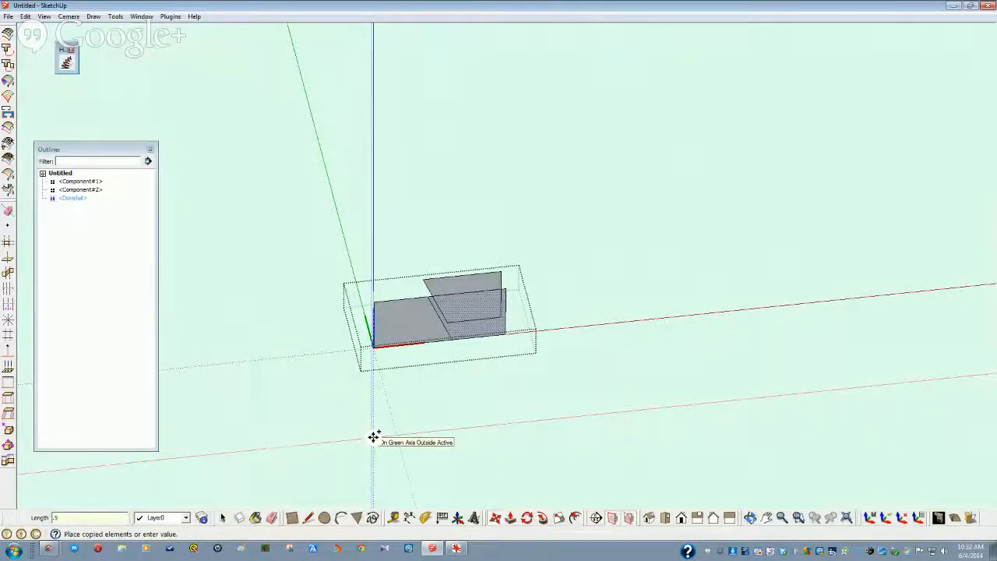
pyautogui.press('Return')
pyautogui.press('space')
pyautogui.click(381, 425)
pyautogui.moveTo(381, 426); pyautogui.dragTo(429, 403, button='middle')
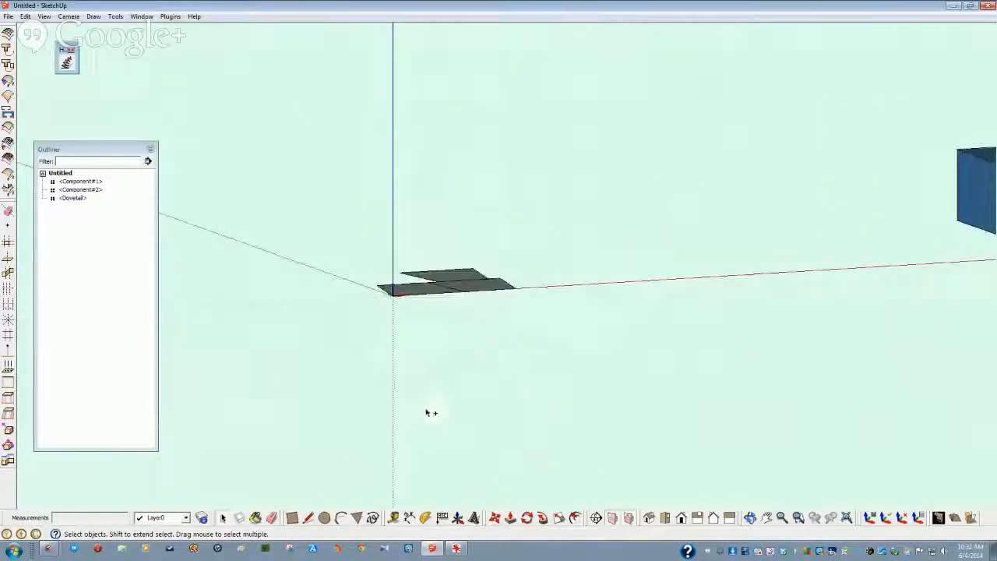
pyautogui.hotkey('ctrl', 'z')
pyautogui.hotkey('ctrl', 'z')
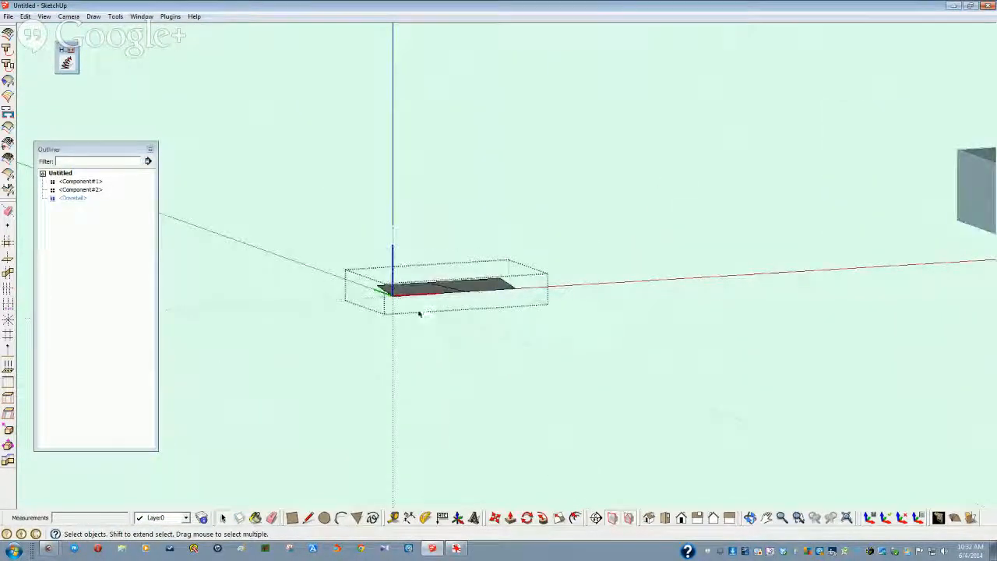
# Step: Try to copy the outer face inside the Dovetail component 0.5 inch up the blue axis, and leave component editing
pyautogui.moveTo(419, 313); pyautogui.dragTo(461, 520, button='middle')
pyautogui.click(494, 518)
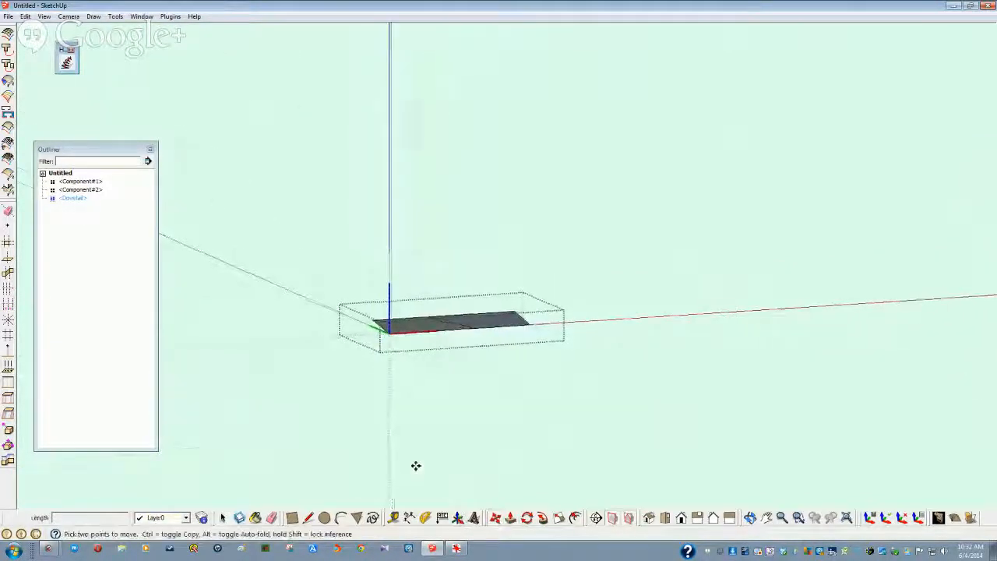
pyautogui.press('ctrl')
pyautogui.click(388, 434)
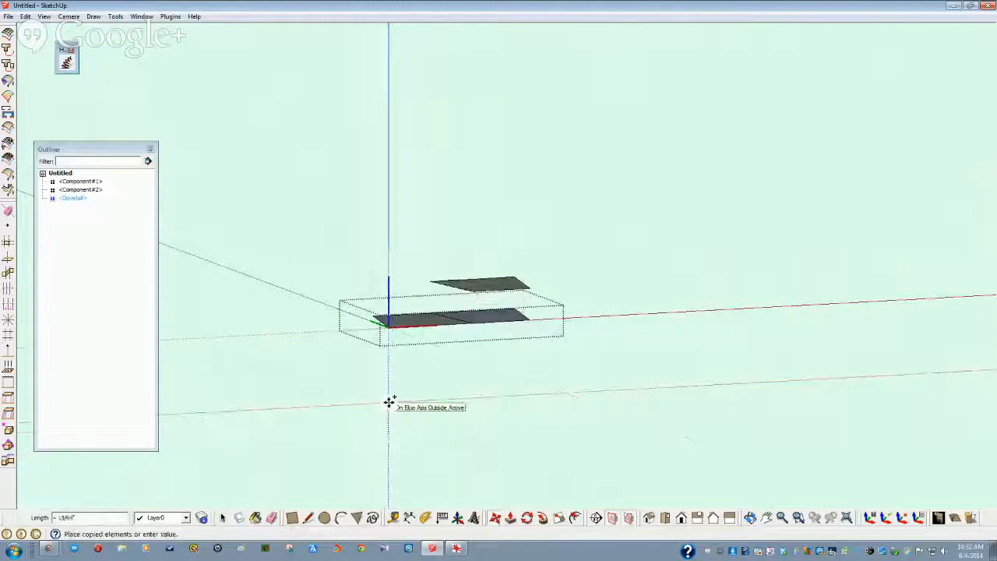
pyautogui.press('Return')
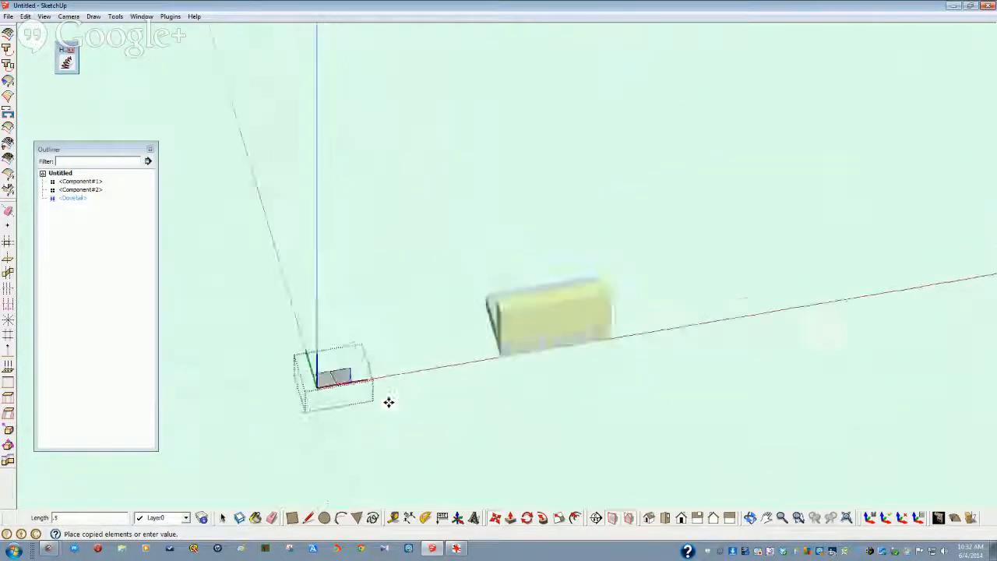
pyautogui.press('space')
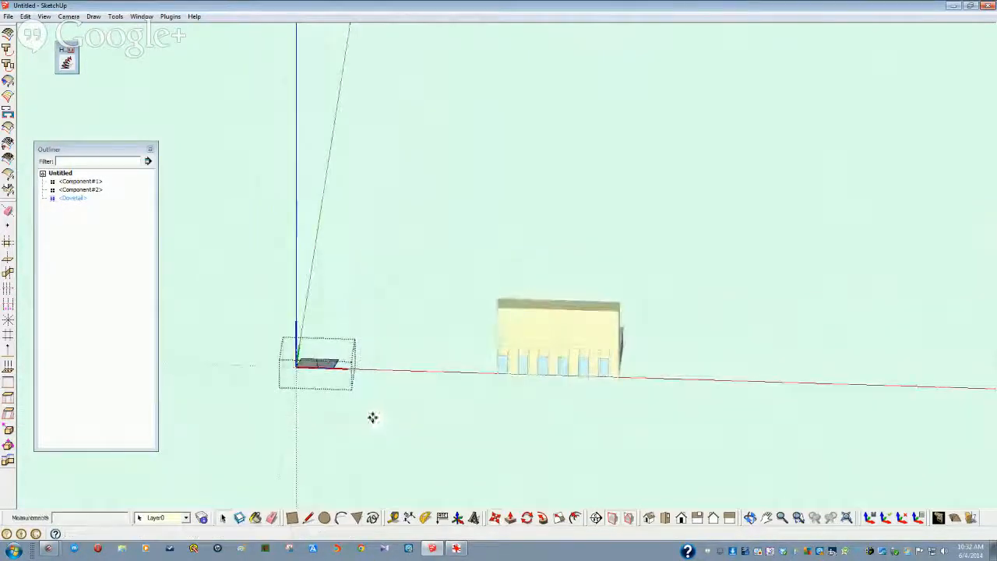
pyautogui.click(370, 418)
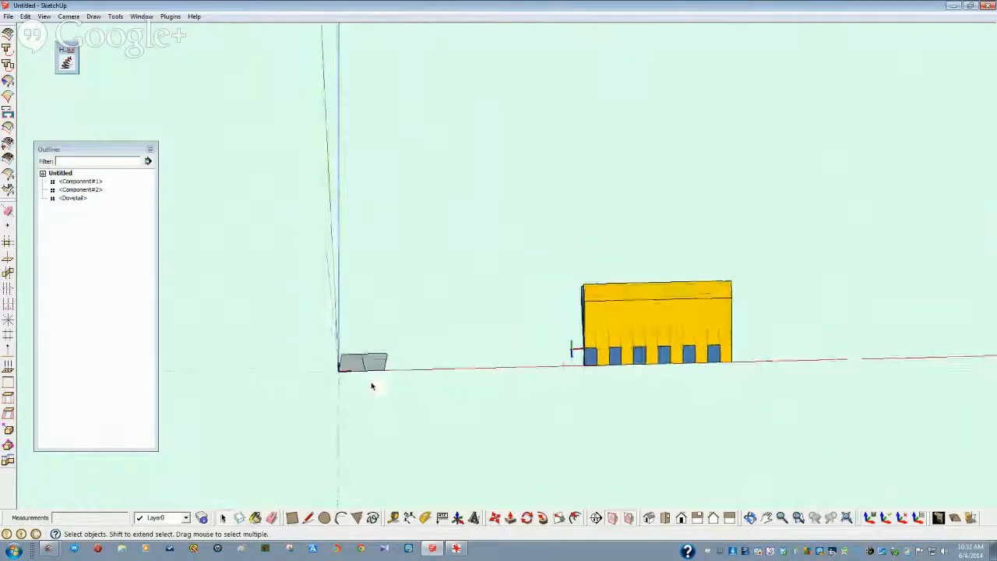
# Step: Copy the whole Dovetail component 0.5 inch along the green axis
pyautogui.click(371, 402)
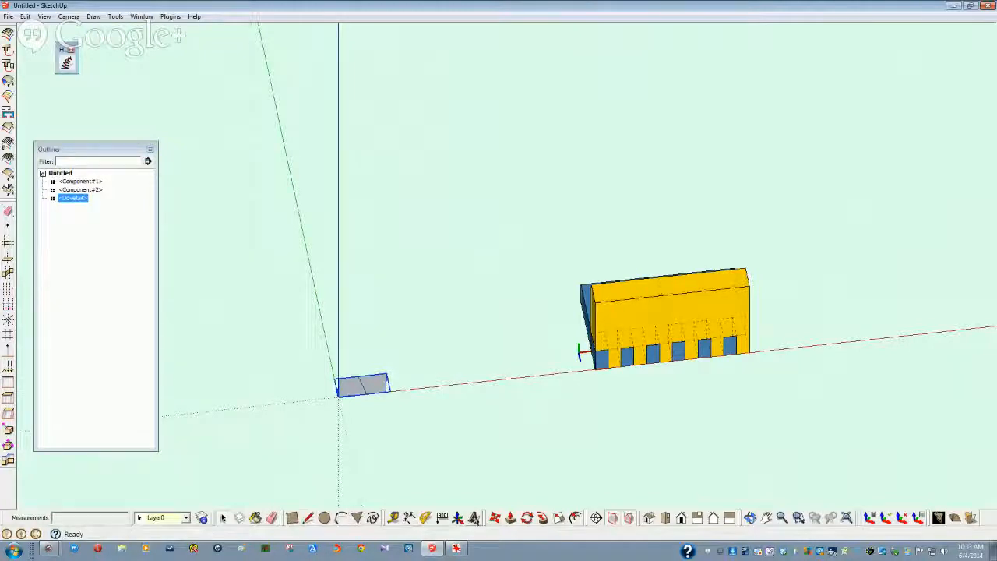
pyautogui.hotkey('ctrl', 'v')
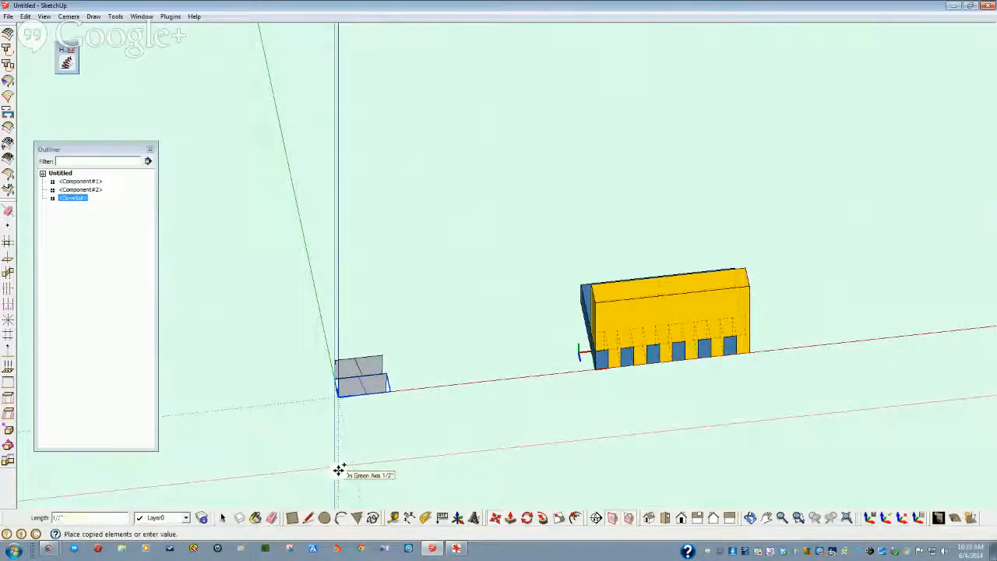
pyautogui.write('5')
pyautogui.press('Return')
pyautogui.moveTo(338, 470); pyautogui.dragTo(381, 443, button='middle')
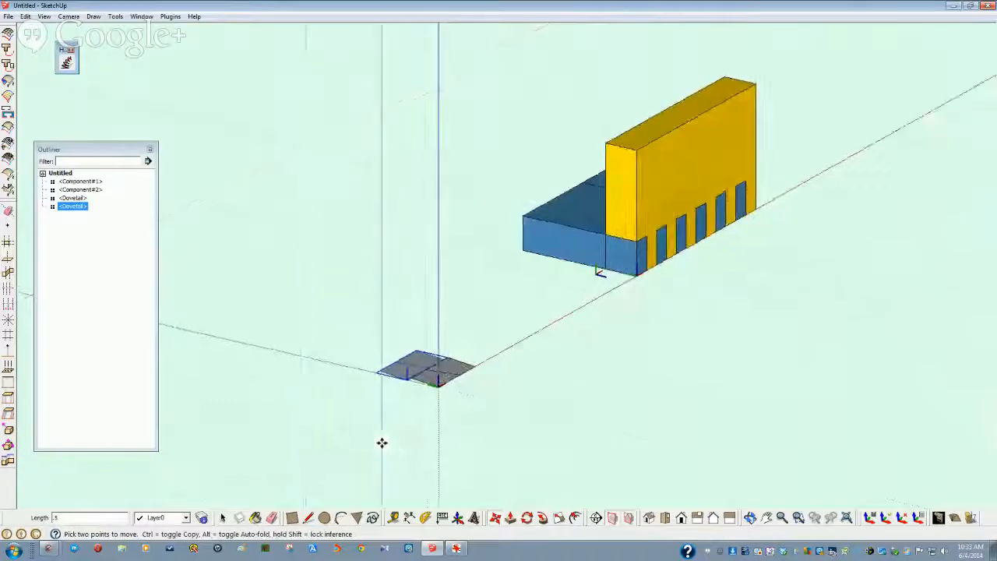
# Step: Make the copied Dovetail component unique so it has its own definition
pyautogui.press('space')
pyautogui.rightClick(400, 372)
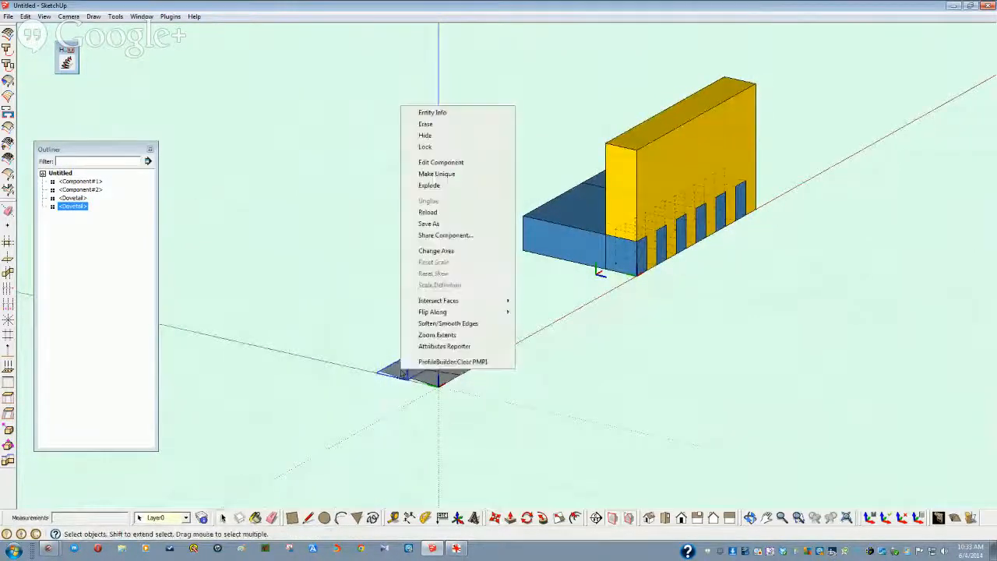
pyautogui.moveTo(429, 304)
pyautogui.click(429, 174)
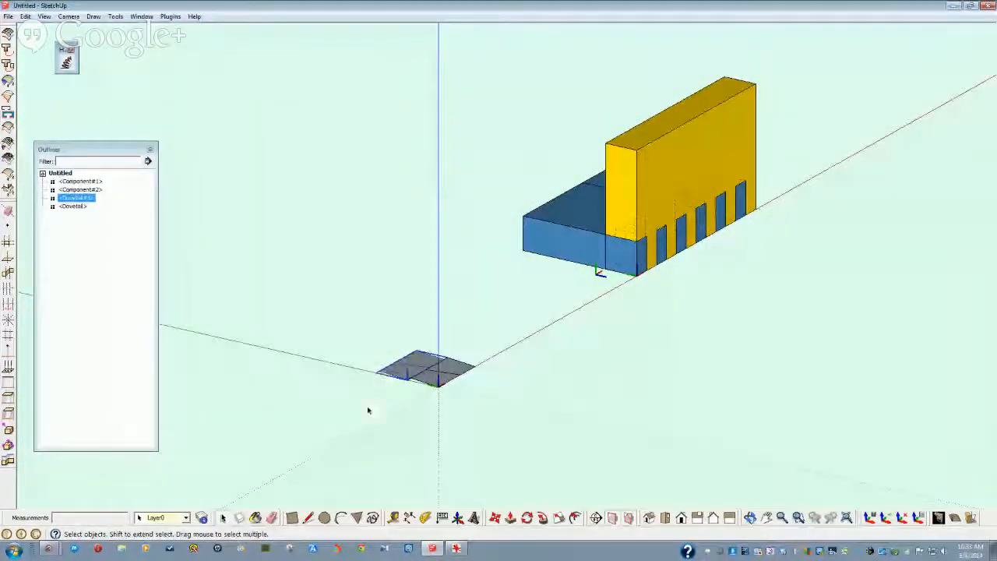
# Step: Move the unique Dovetail#1 component from its base corner back to the origin, directly over the original Dovetail
pyautogui.scroll(3, 376, 405)
pyautogui.click(381, 376)
pyautogui.moveTo(374, 367); pyautogui.dragTo(485, 468, button='middle')
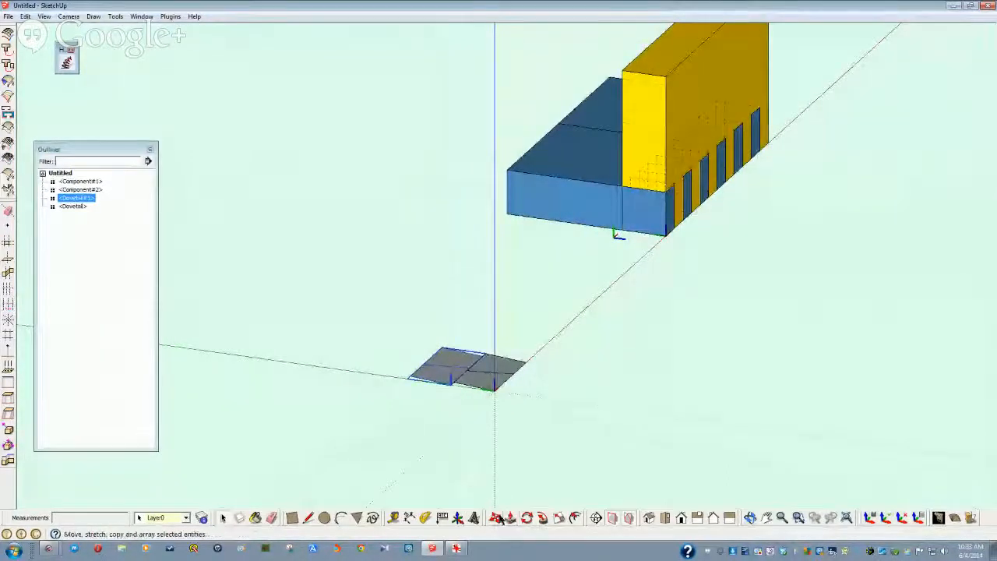
pyautogui.press('m')
pyautogui.click(453, 386)
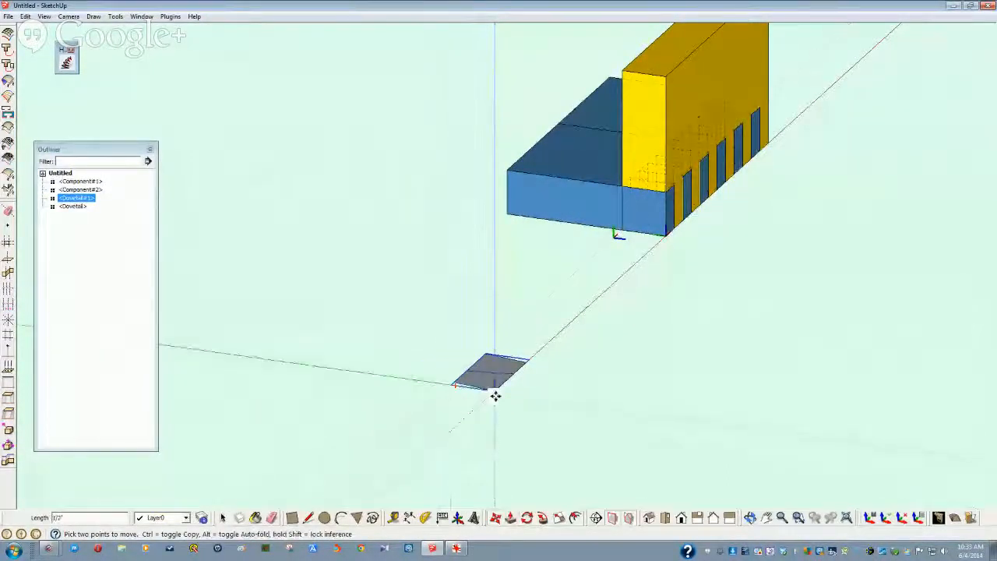
pyautogui.click(496, 395)
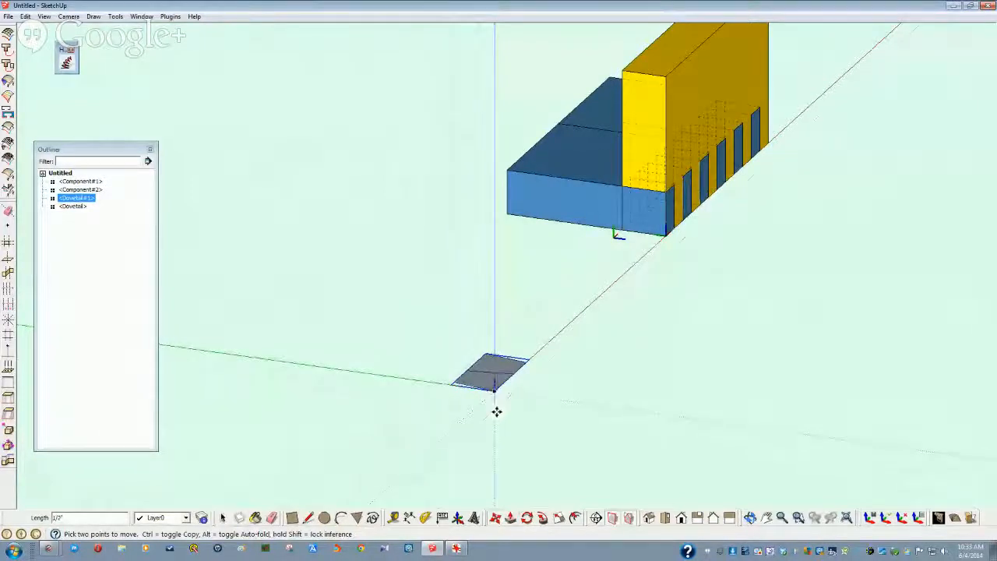
# Step: Copy Dovetail#1 0.5 inch up the blue axis and clear the selection
pyautogui.press('ctrl')
pyautogui.click(493, 481)
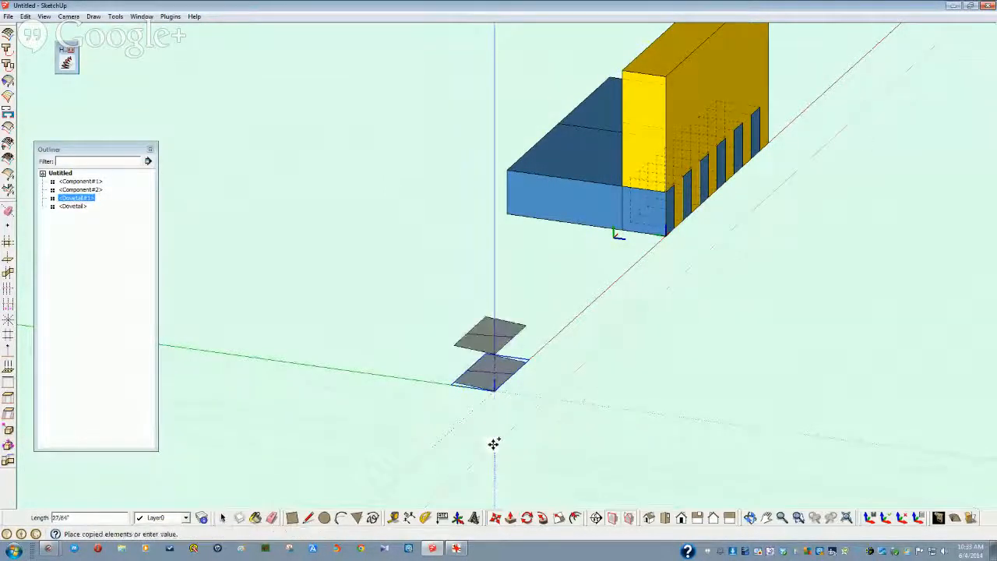
pyautogui.write('5')
pyautogui.press('Return')
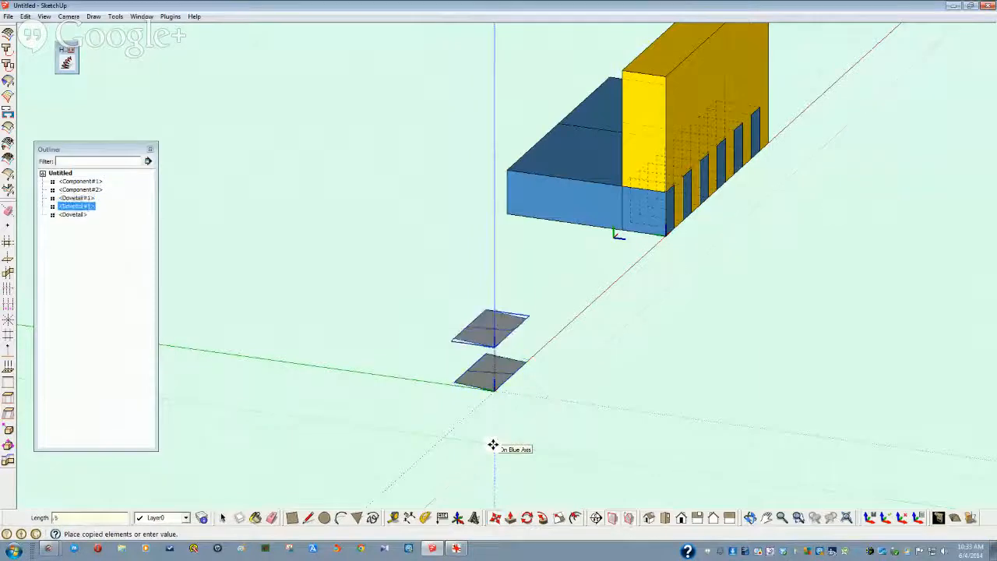
pyautogui.moveTo(494, 446); pyautogui.dragTo(328, 405, button='middle')
pyautogui.press('space')
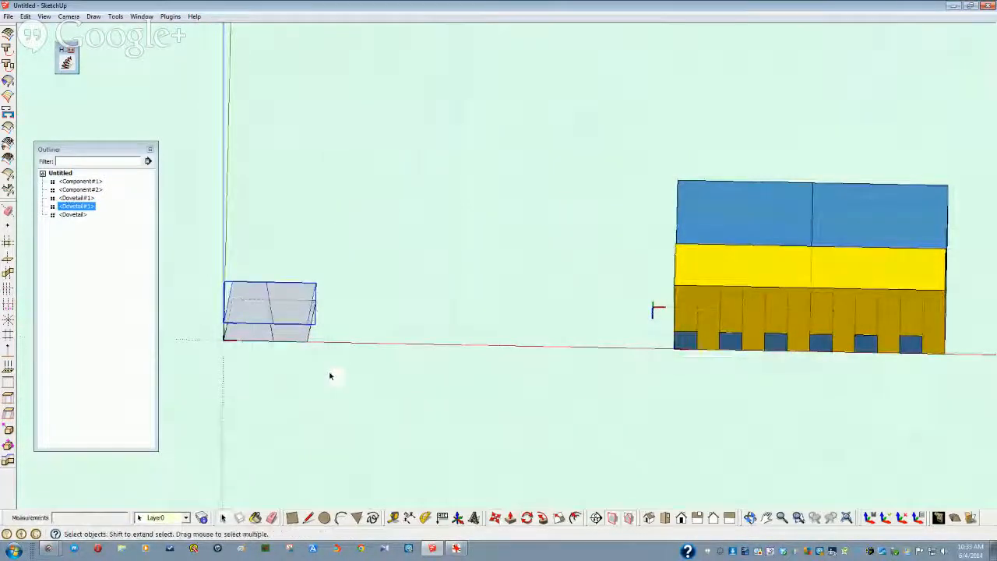
pyautogui.click(330, 376)
# Step: Copy the lower and upper Dovetail#1 components together 2 inches along the red axis
pyautogui.moveTo(330, 354); pyautogui.dragTo(292, 341, button='middle')
pyautogui.keyDown('ctrl'); pyautogui.click(283, 313); pyautogui.keyUp('ctrl')
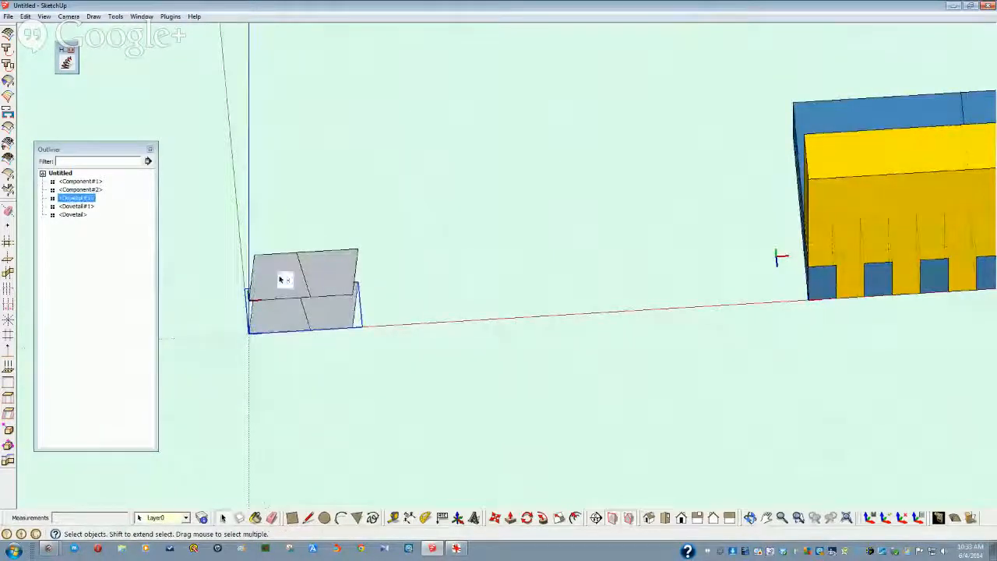
pyautogui.keyDown('ctrl'); pyautogui.click(280, 279); pyautogui.keyUp('ctrl')
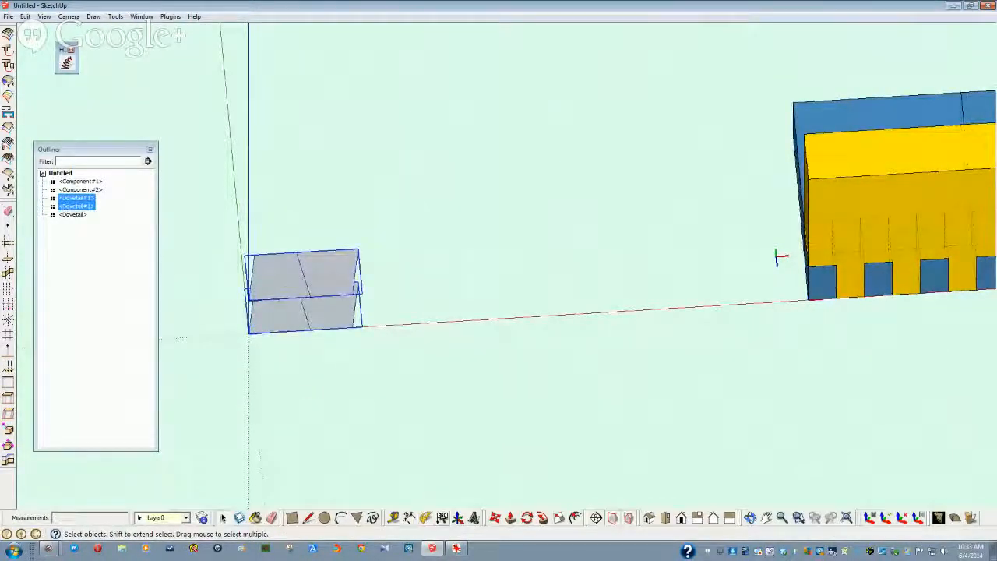
pyautogui.click(494, 518)
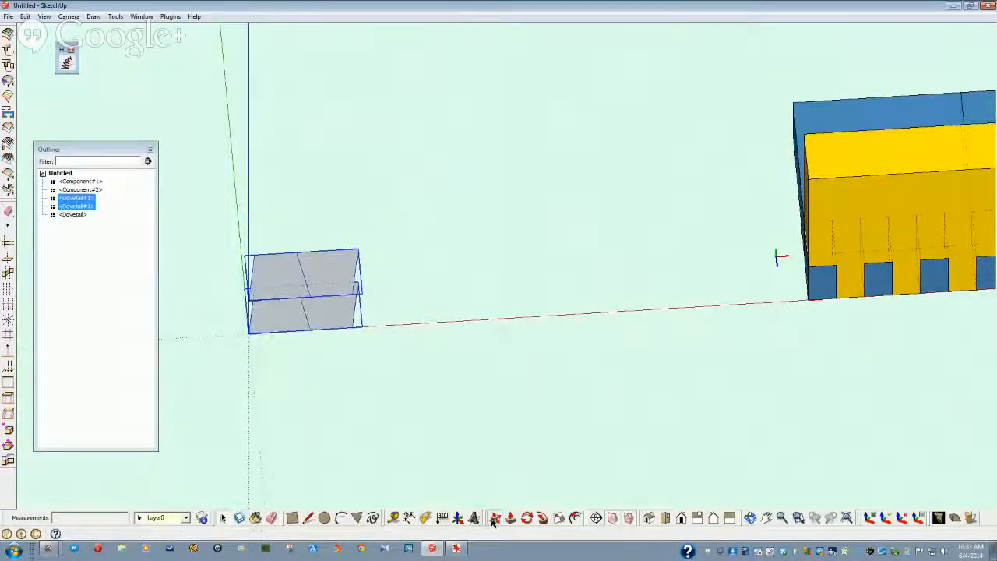
pyautogui.press('ctrl')
pyautogui.click(250, 335)
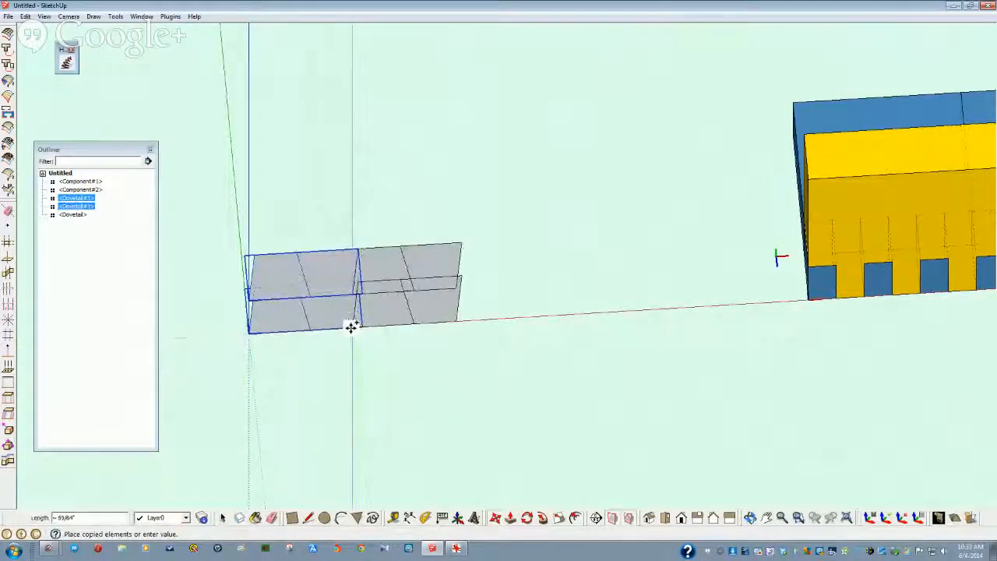
pyautogui.click(351, 327)
pyautogui.write('2')
pyautogui.press('Return')
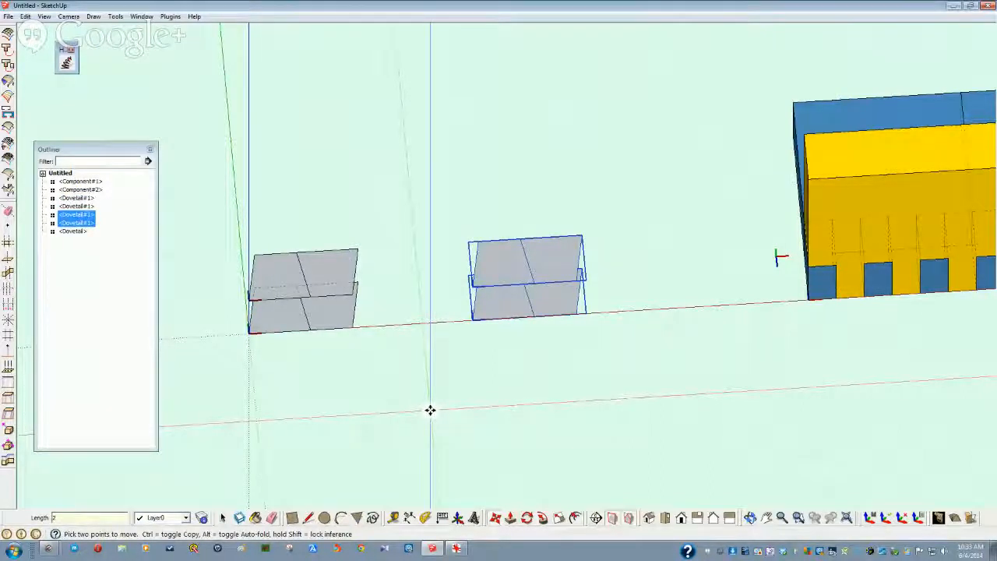
# Step: Try to multiply the copied Dovetail#1 pair with an x2 array, clear the selection, and undo the pair's copy
pyautogui.write('x')
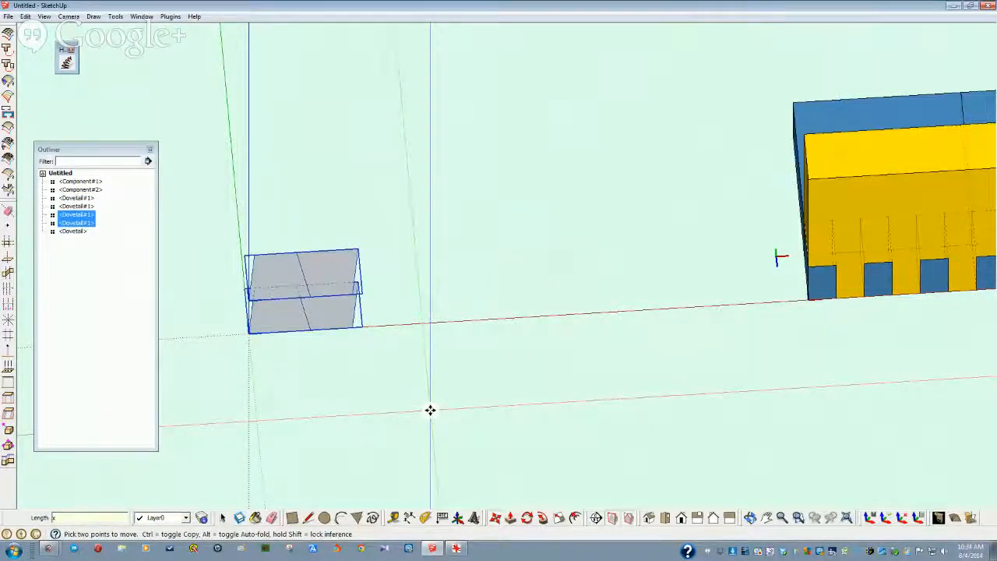
pyautogui.write('2')
pyautogui.press('Return')
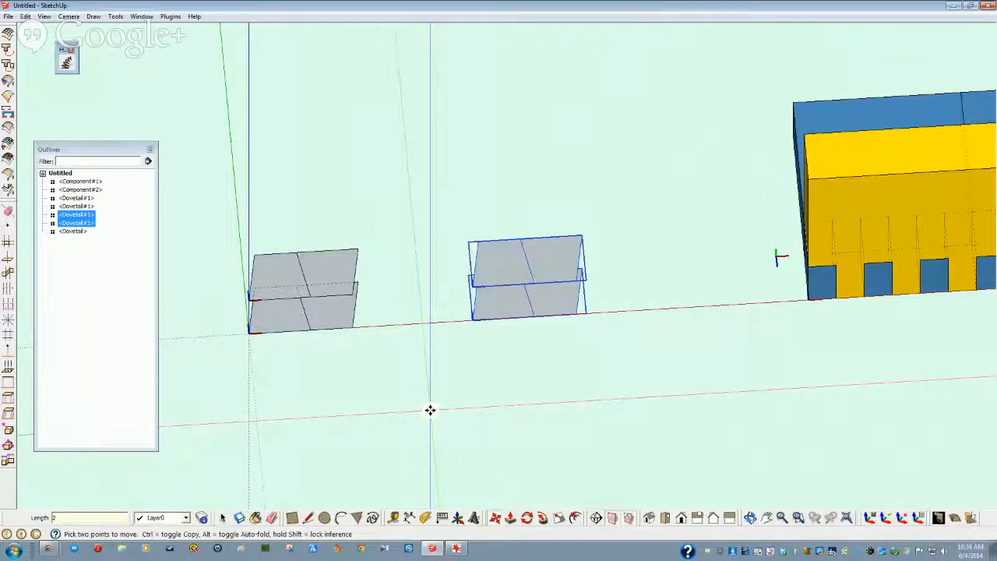
pyautogui.hotkey('ctrl', 't')
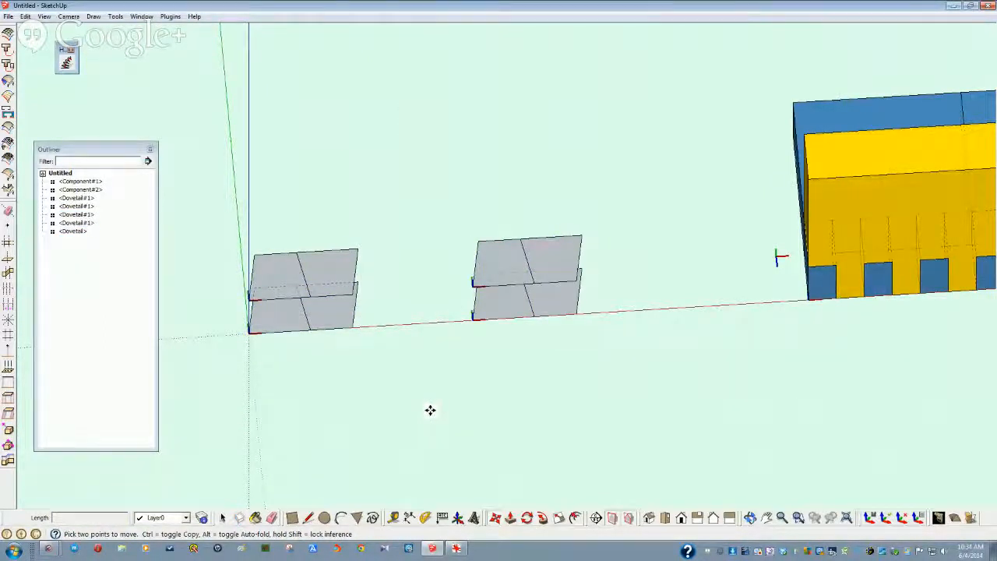
pyautogui.press('space')
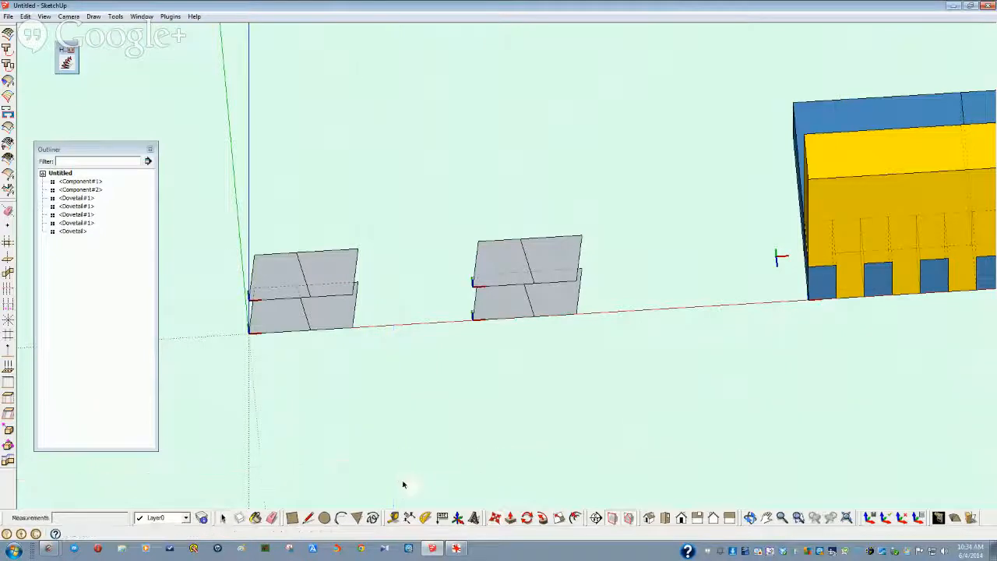
pyautogui.moveTo(434, 404); pyautogui.dragTo(425, 403, button='middle')
pyautogui.hotkey('ctrl', 'z')
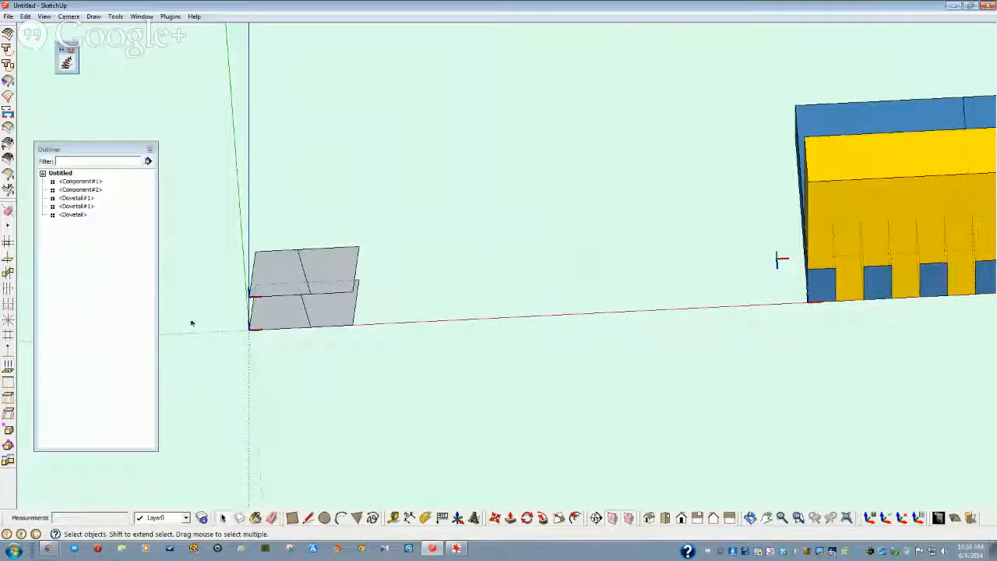
# Step: Identify the Dovetail components one by one in the Outliner and delete the raised Dovetail#1 copy
pyautogui.click(83, 206)
pyautogui.click(83, 199)
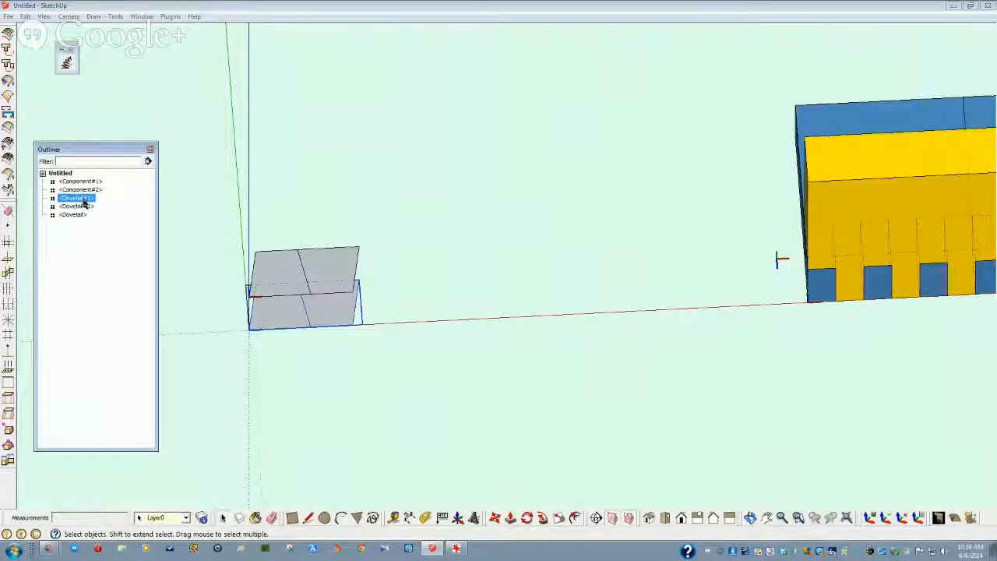
pyautogui.click(75, 216)
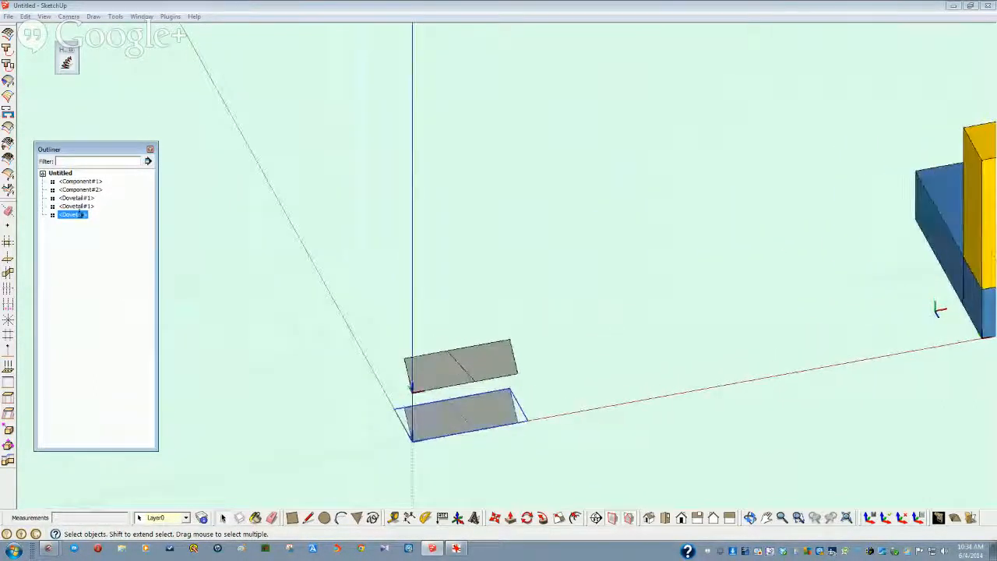
pyautogui.click(78, 207)
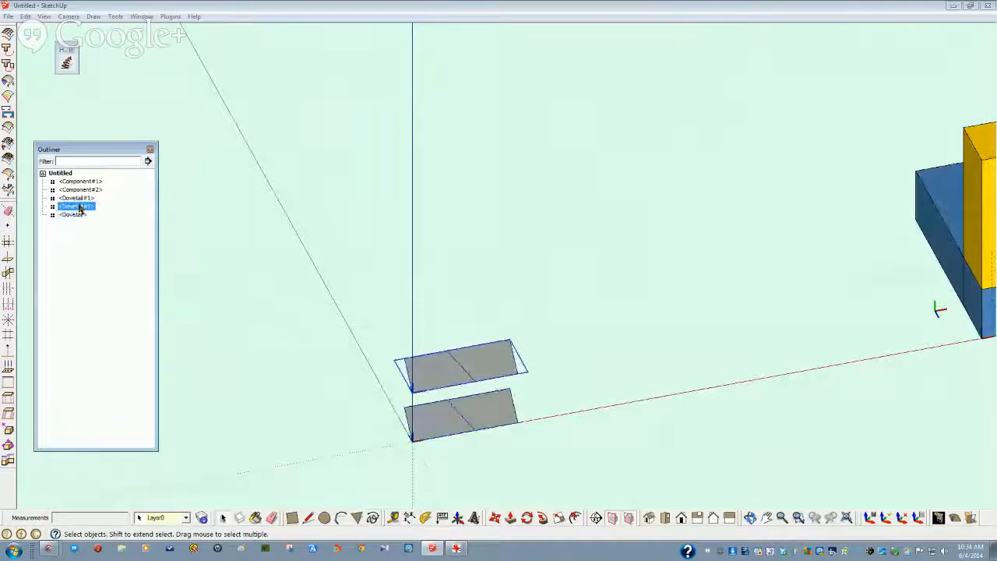
pyautogui.press('Delete')
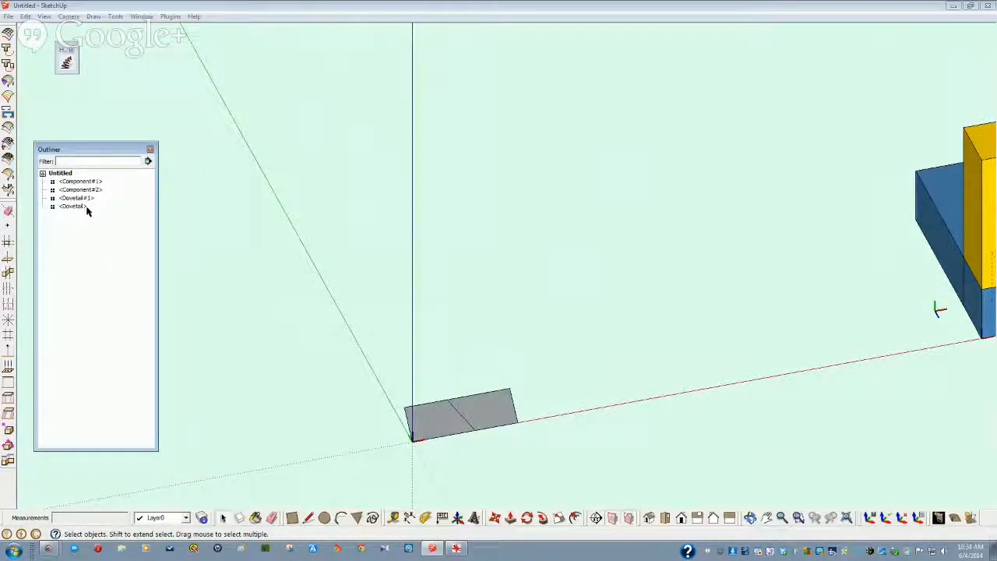
# Step: Undo the Dovetail#1 deletion, copy and move, and identify the two remaining Dovetail components in the Outliner
pyautogui.hotkey('ctrl', 'z')
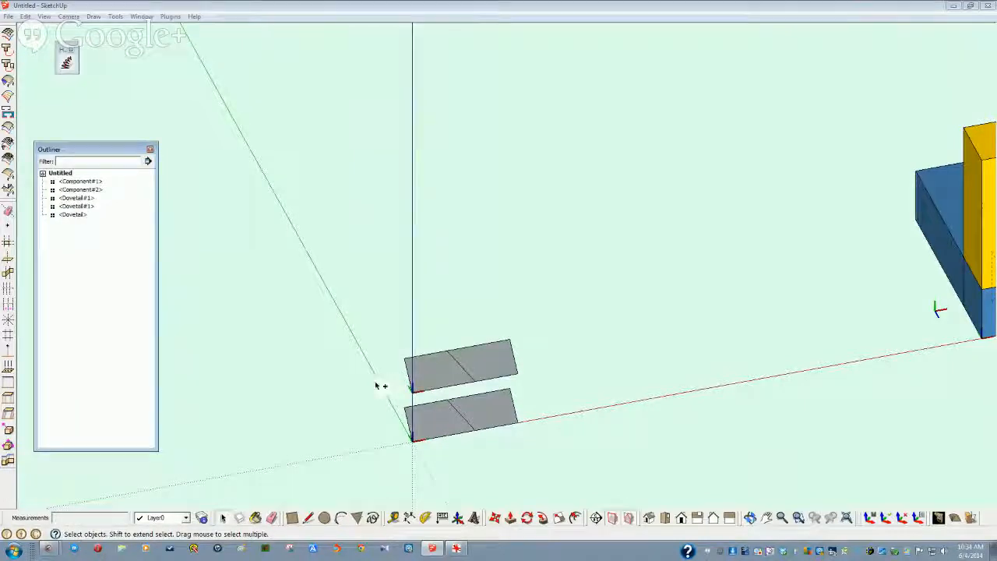
pyautogui.hotkey('ctrl', 'z')
pyautogui.hotkey('ctrl', 'z')
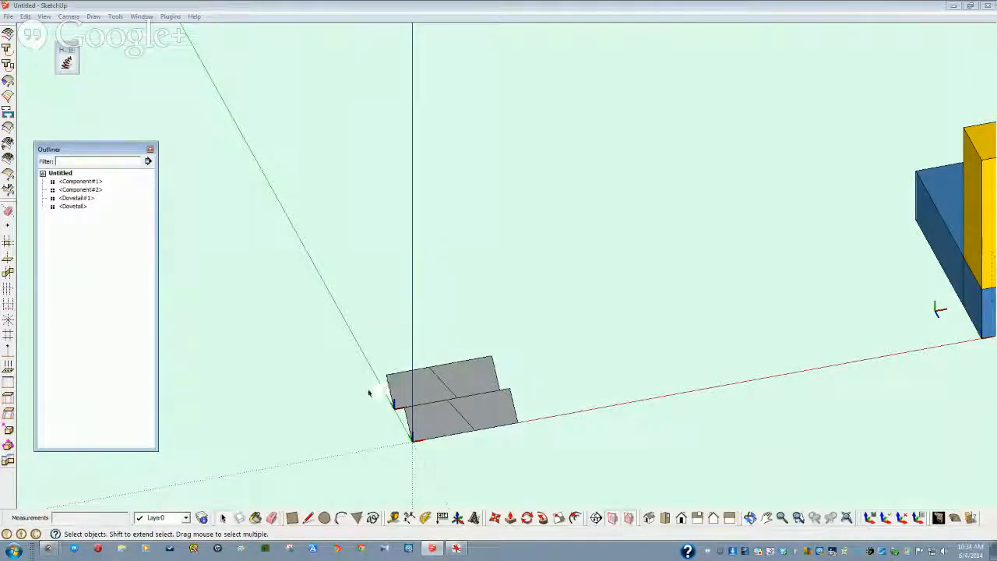
pyautogui.click(73, 207)
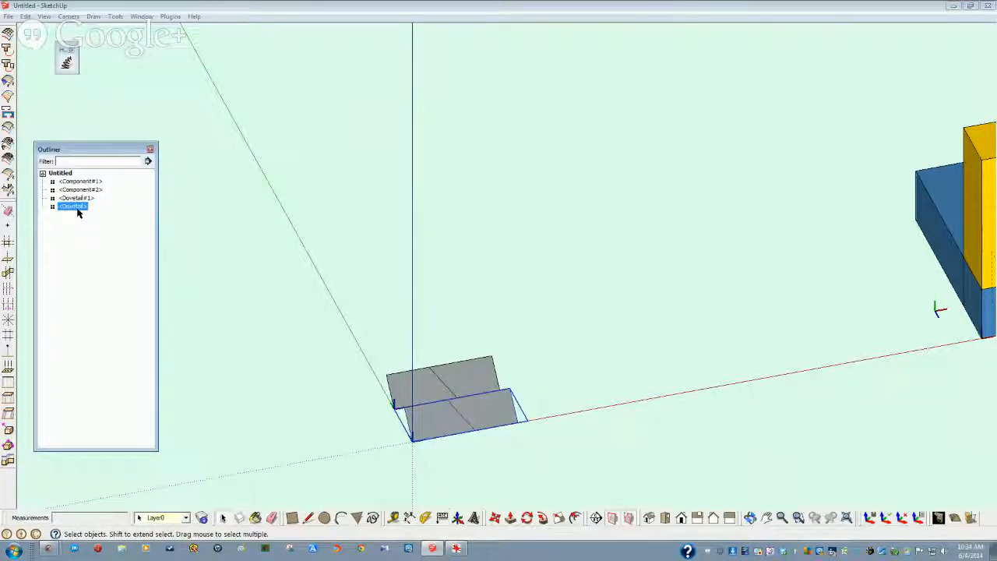
pyautogui.click(88, 199)
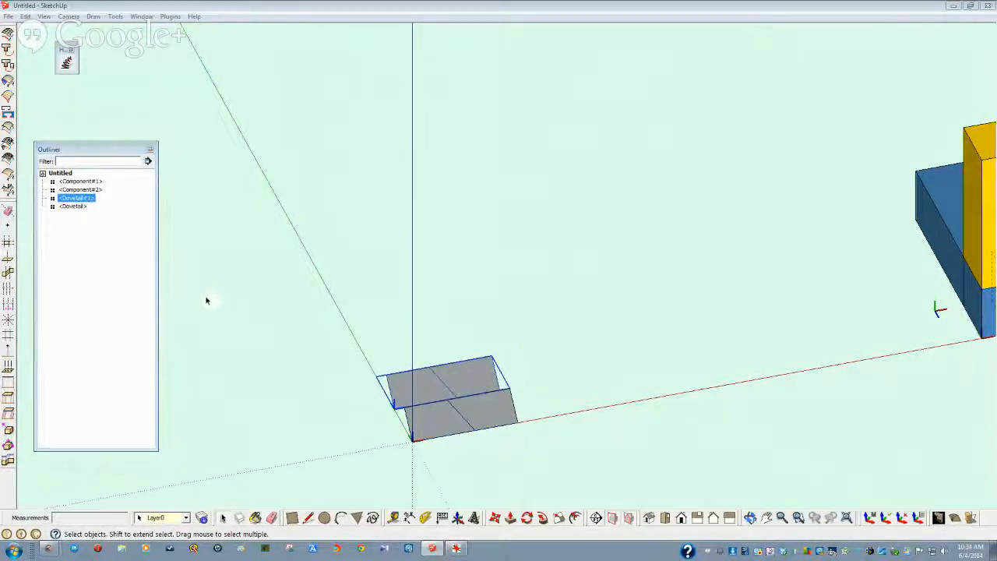
pyautogui.click(363, 374)
# Step: Move the Dovetail#1 component by its corner onto the origin so it coincides with the original Dovetail
pyautogui.moveTo(365, 376); pyautogui.dragTo(387, 379, button='middle')
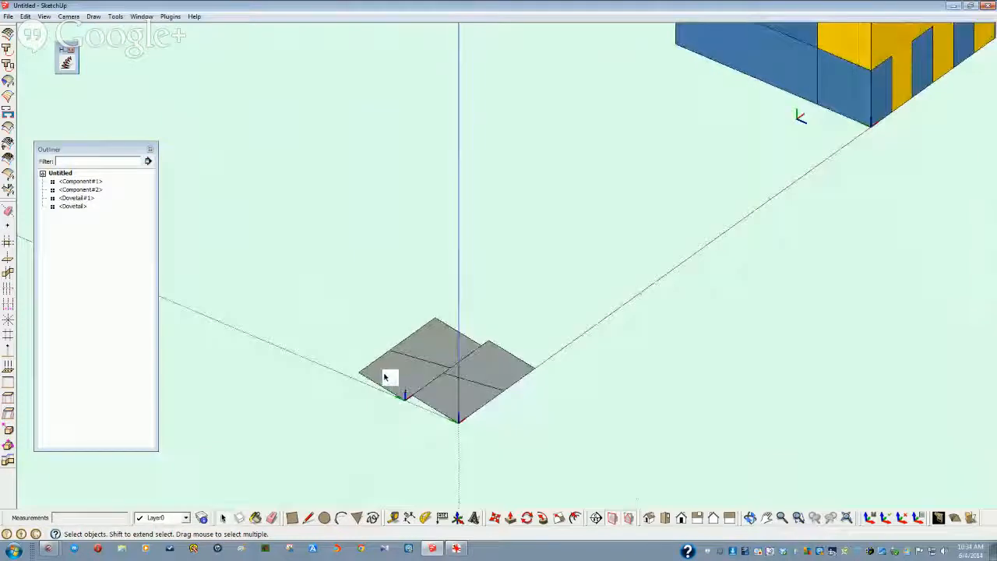
pyautogui.click(387, 379)
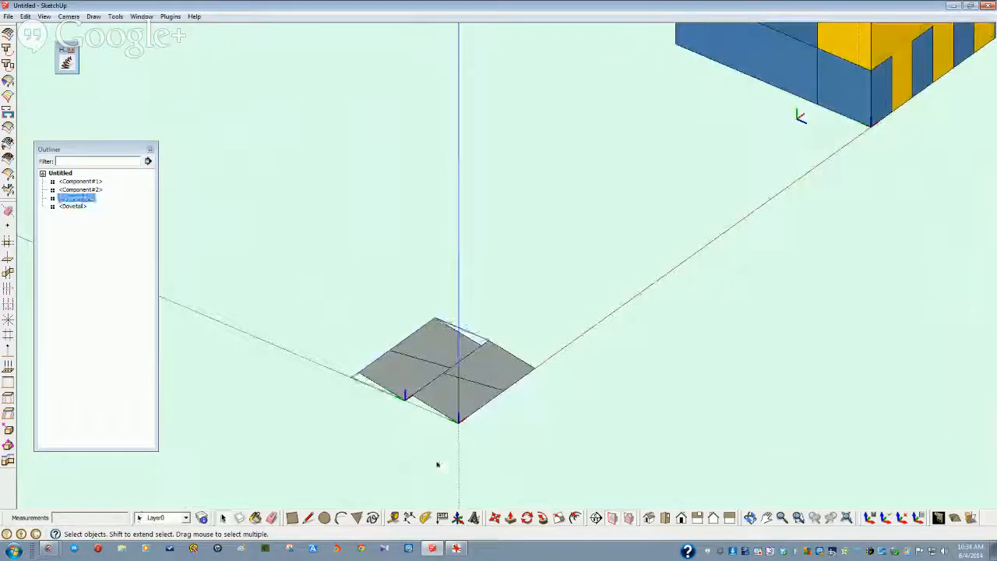
pyautogui.click(494, 517)
pyautogui.click(405, 399)
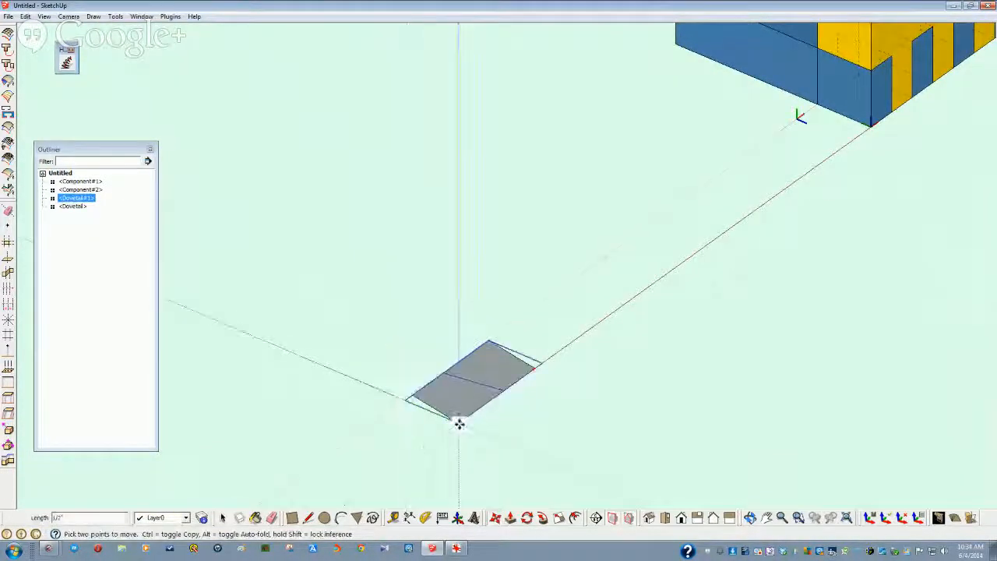
pyautogui.click(460, 422)
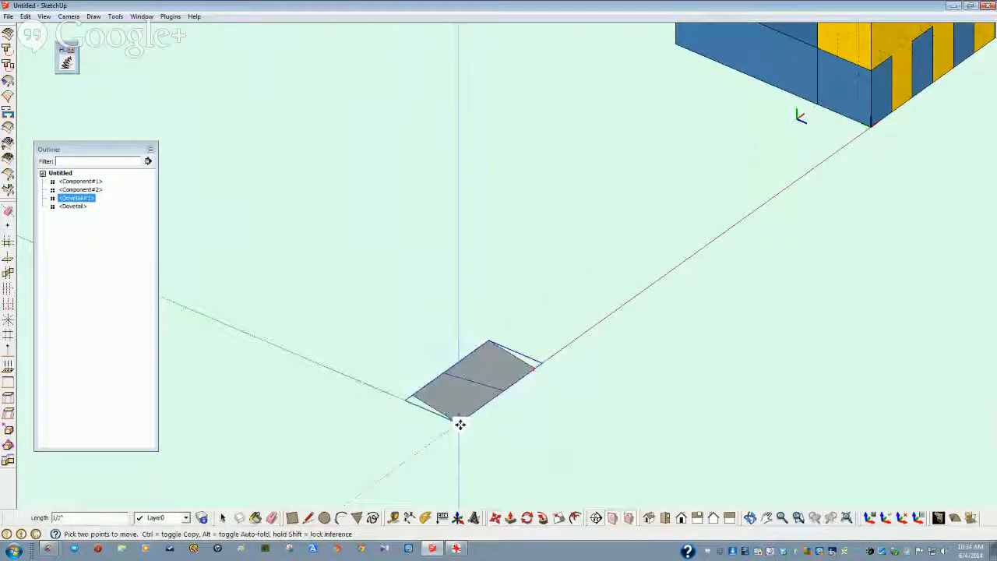
# Step: Move Dovetail#1 0.5 inch up the blue axis from the origin and clear the selection
pyautogui.keyDown('ctrl'); pyautogui.click(458, 488); pyautogui.keyUp('ctrl')
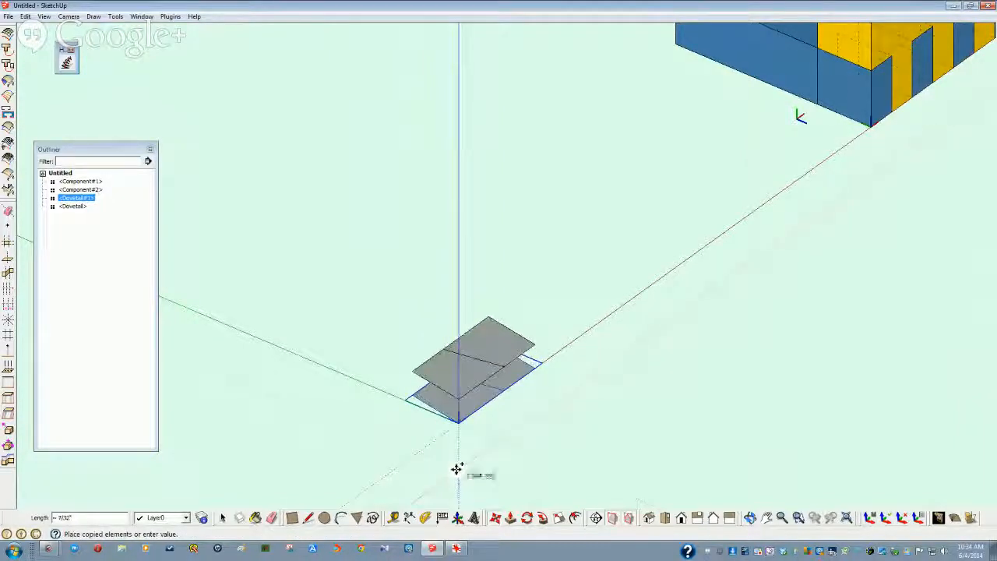
pyautogui.click(456, 467)
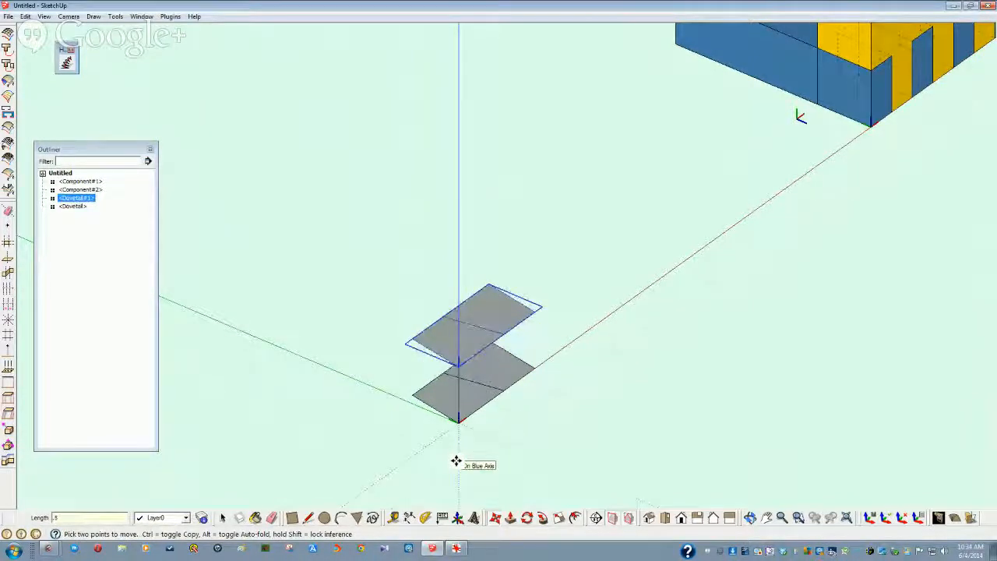
pyautogui.moveTo(456, 460); pyautogui.dragTo(407, 429, button='middle')
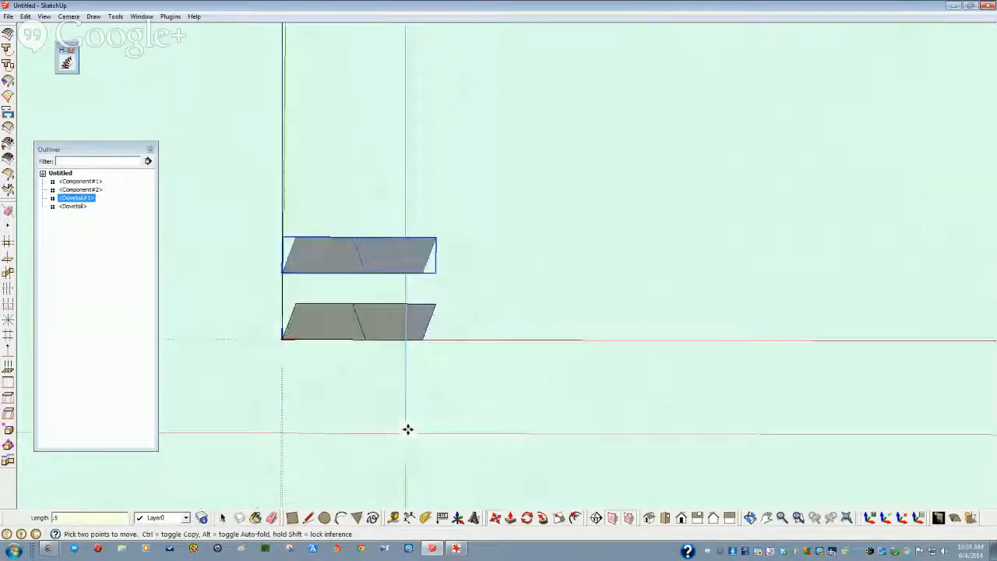
pyautogui.press('space')
pyautogui.click(321, 397)
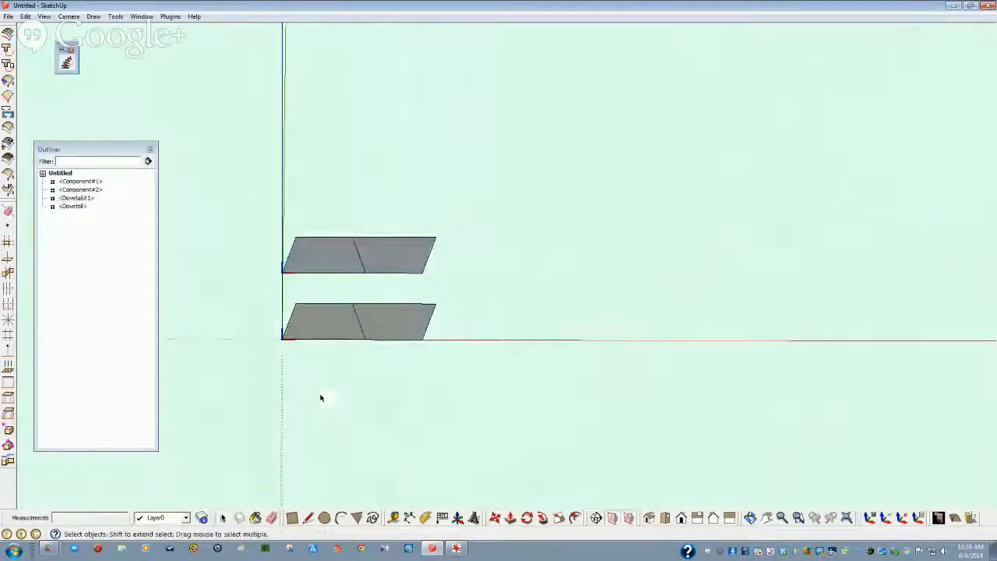
# Step: Copy Dovetail and Dovetail#1 together along the red axis from the origin to the end corner of the lower profile
pyautogui.click(75, 198)
pyautogui.keyDown('shift'); pyautogui.click(73, 206); pyautogui.keyUp('shift')
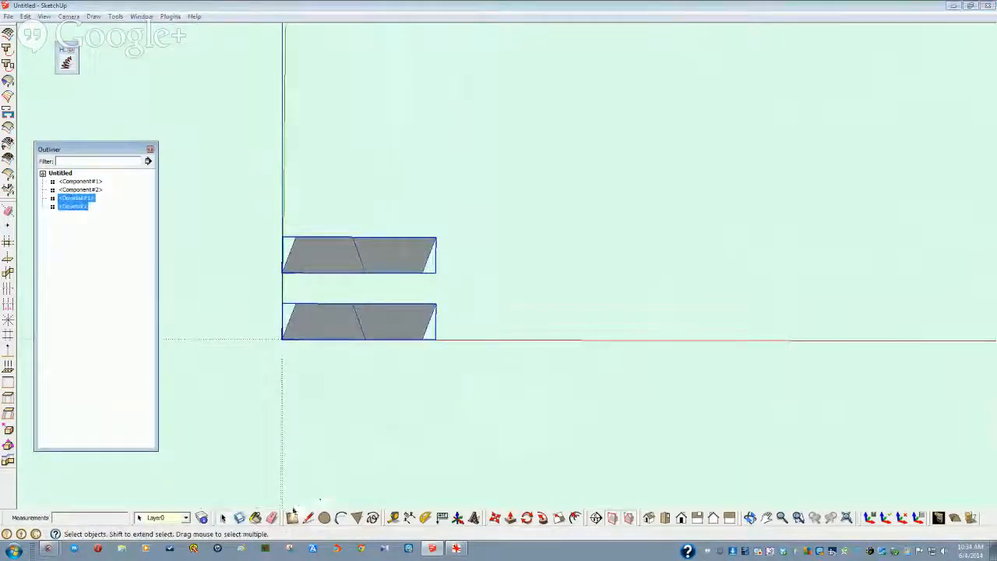
pyautogui.moveTo(293, 515); pyautogui.dragTo(441, 526, button='middle')
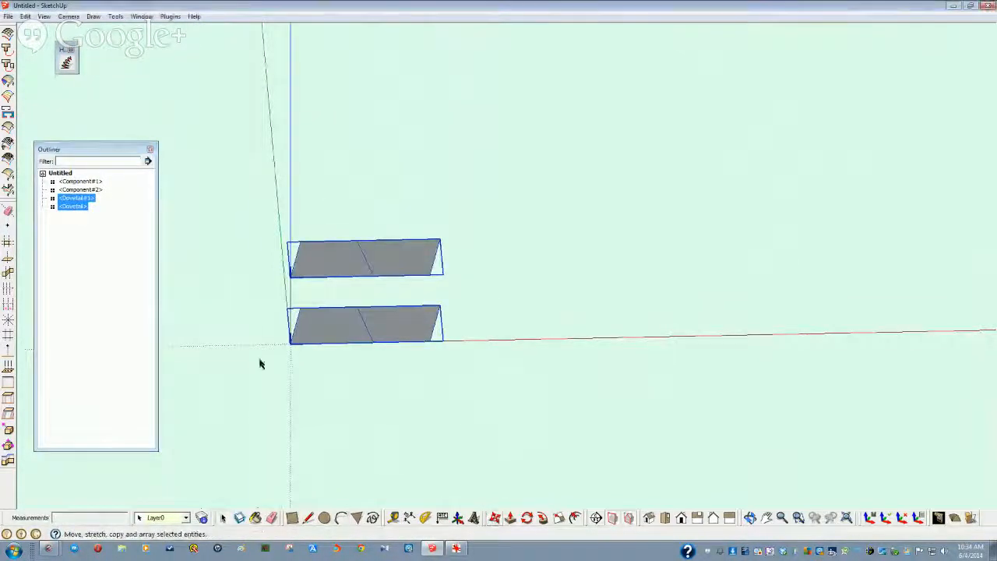
pyautogui.press('m')
pyautogui.press('ctrl')
pyautogui.click(290, 346)
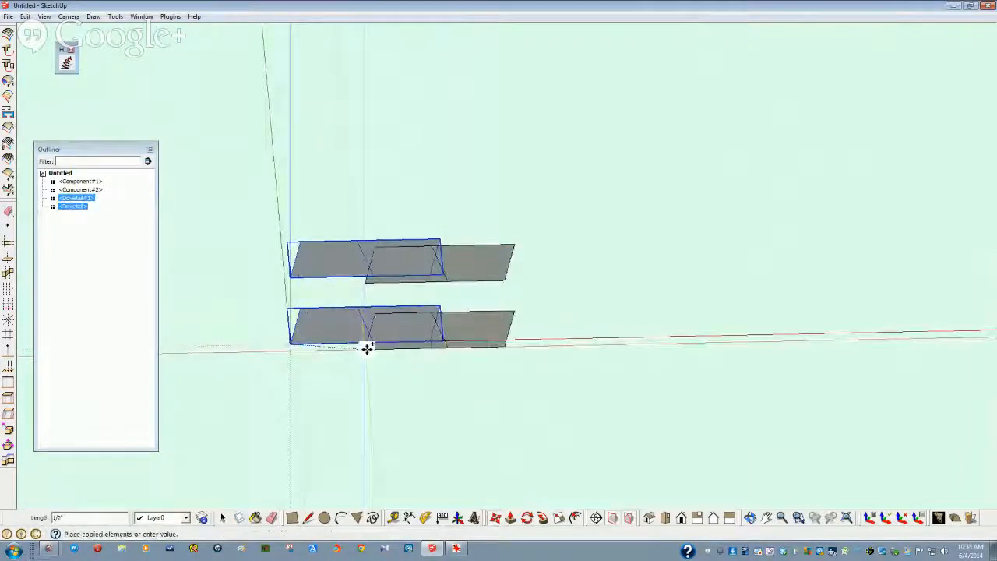
pyautogui.click(426, 339)
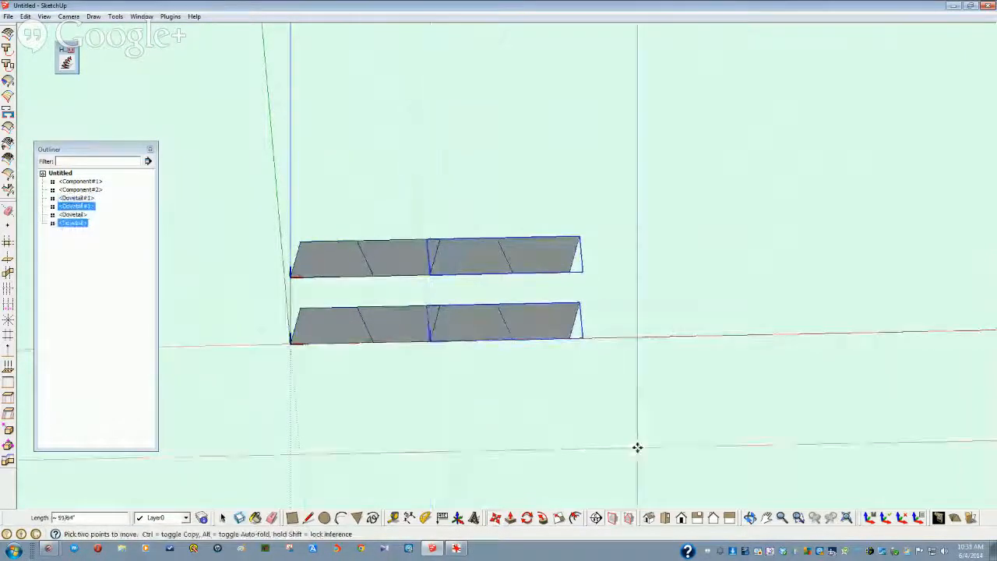
# Step: Multiply the copied Dovetail pair with a 2x array and clear the selection
pyautogui.write('2')
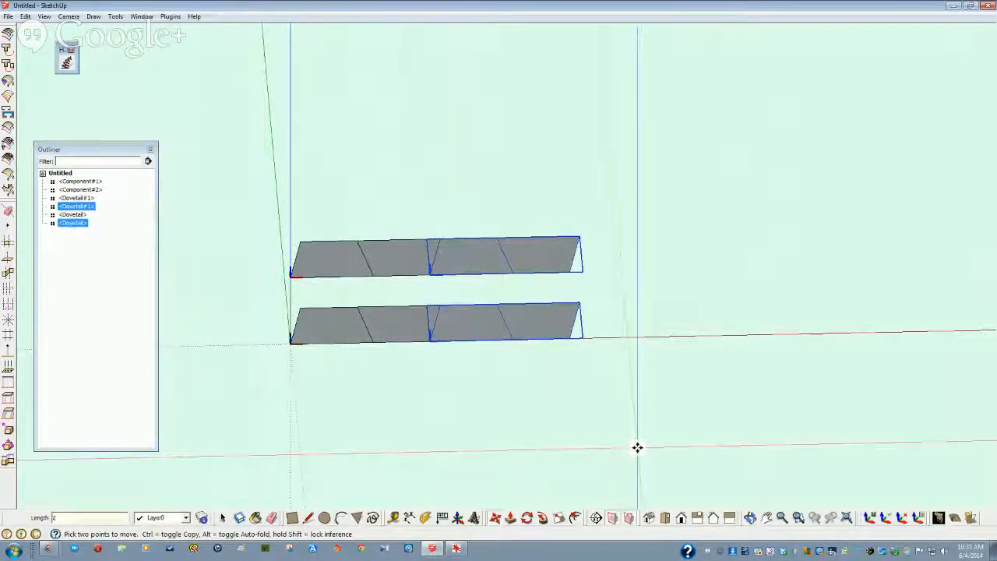
pyautogui.write('x')
pyautogui.press('Return')
pyautogui.press('space')
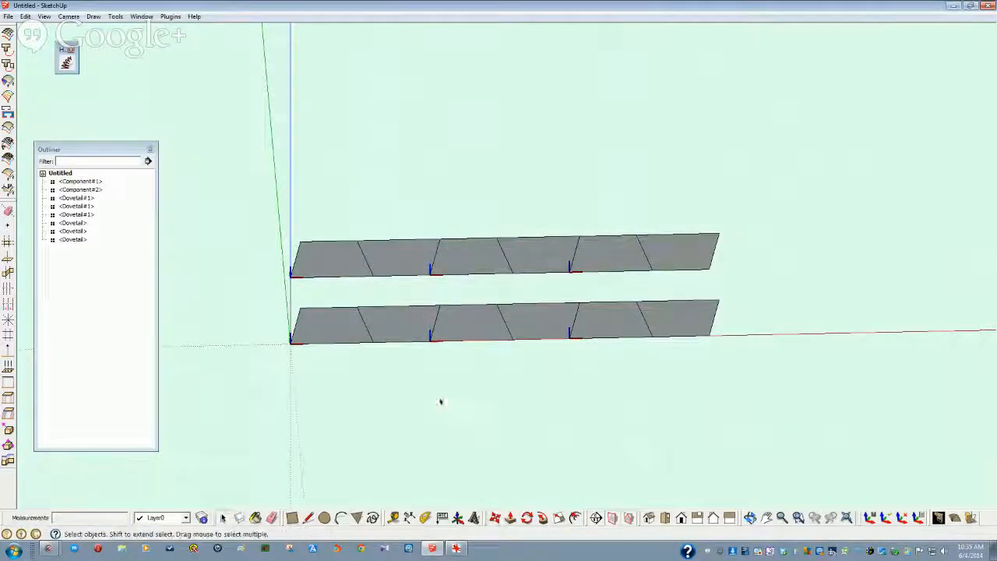
# Step: Inside the first raised Dovetail#1 component, delete the trapezoid nearest the origin along with its leftover side and base edges
pyautogui.moveTo(441, 400); pyautogui.dragTo(309, 293, button='middle')
pyautogui.doubleClick(338, 276)
pyautogui.click(335, 279)
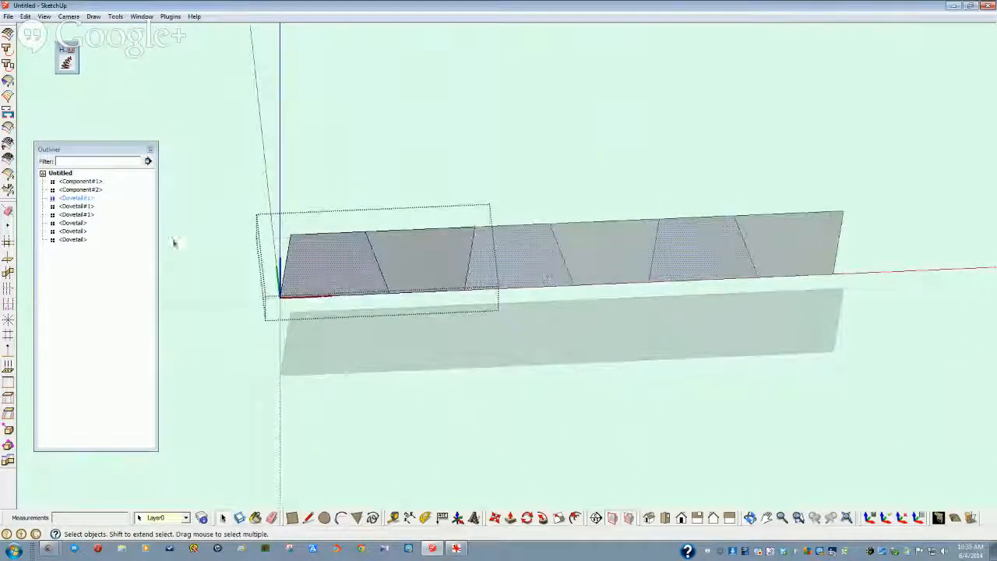
pyautogui.doubleClick(310, 280)
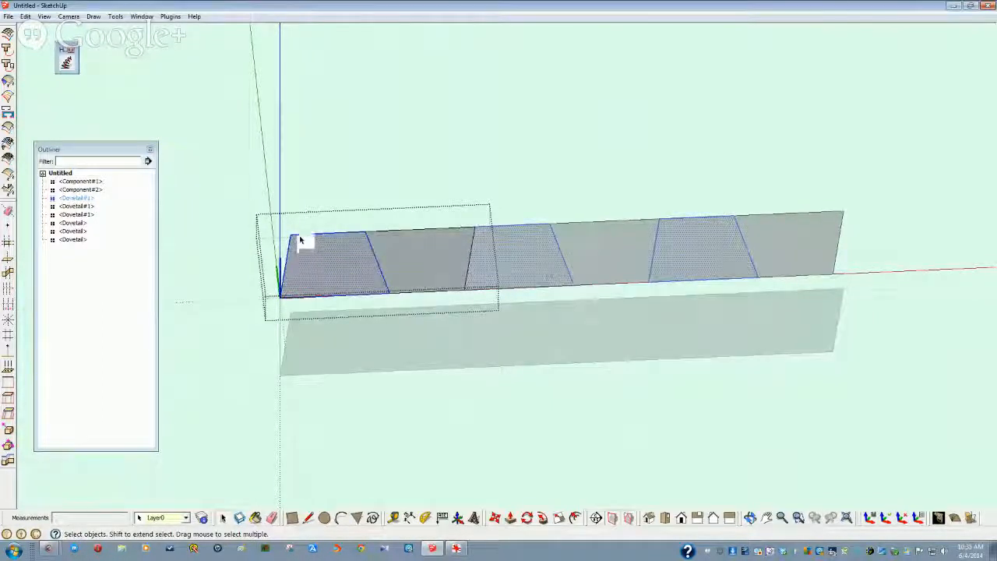
pyautogui.press('Delete')
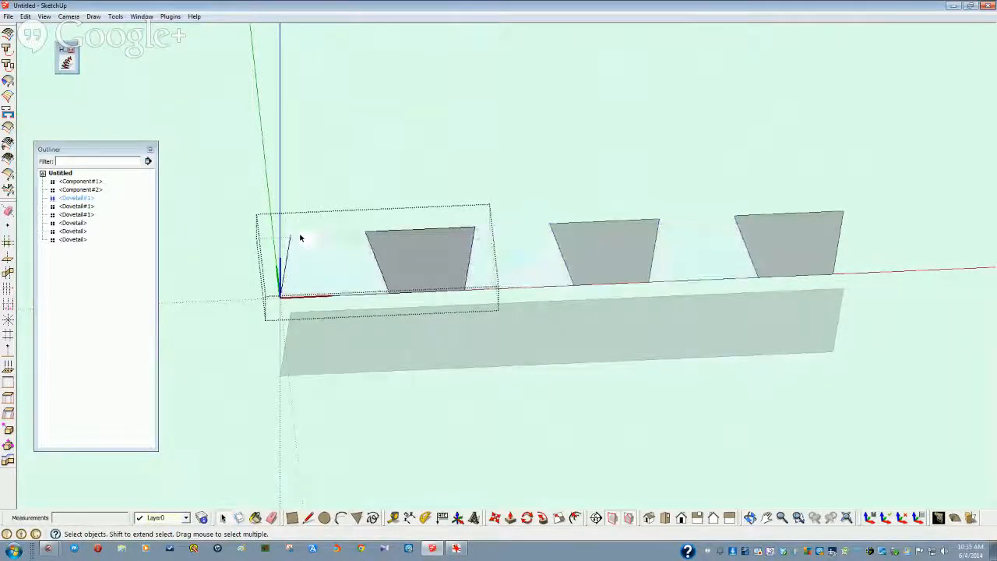
pyautogui.click(306, 300)
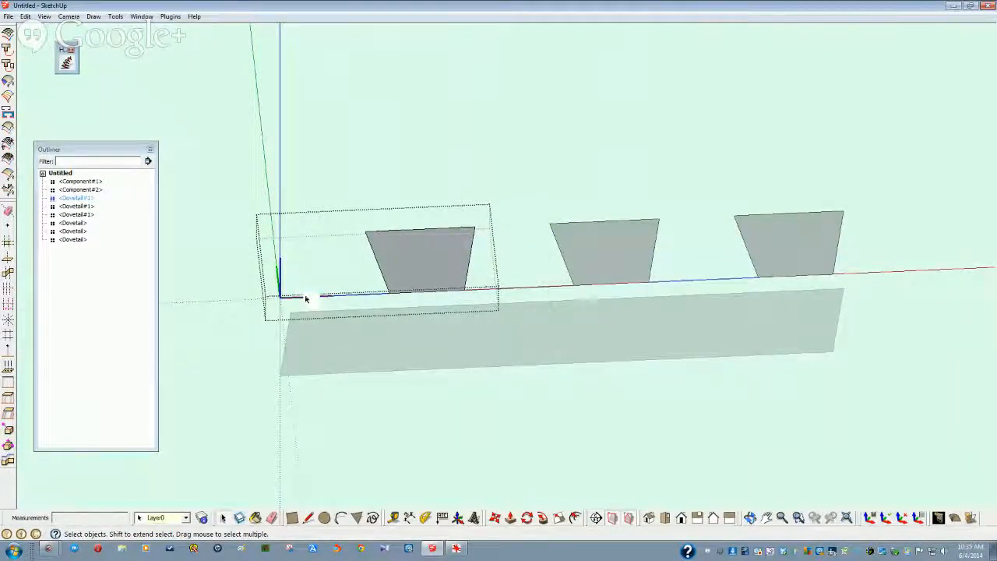
pyautogui.click(513, 291)
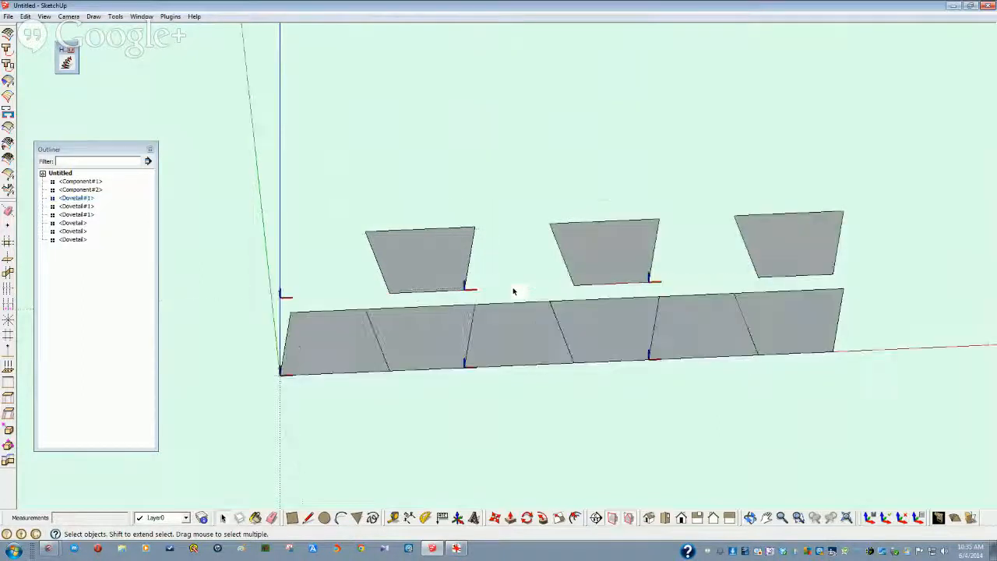
# Step: Inside the lower Dovetail component at the origin, delete the far trapezoid's face by removing its back edge
pyautogui.click(328, 362)
pyautogui.scroll(1, 416, 350)
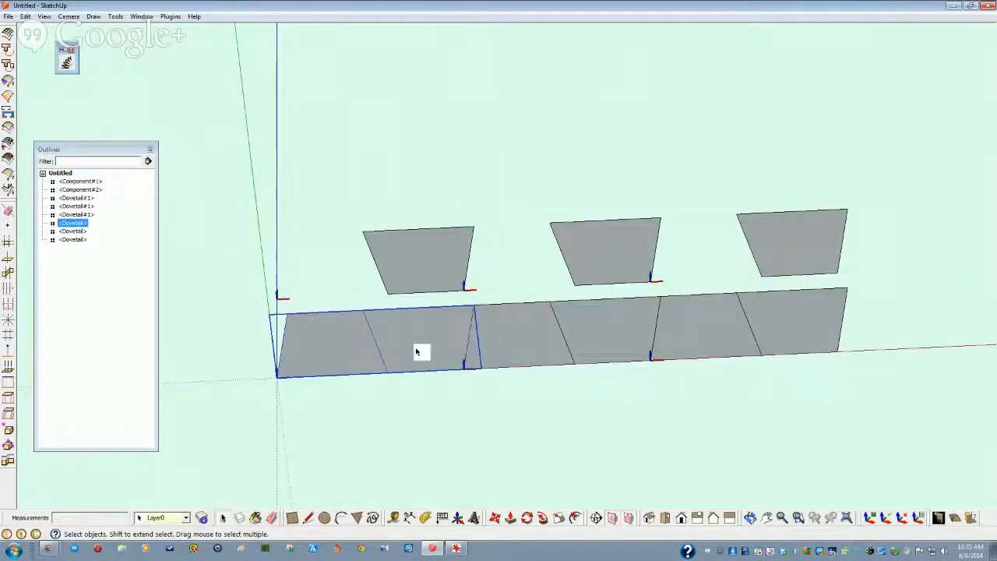
pyautogui.doubleClick(369, 348)
pyautogui.scroll(-1, 391, 358)
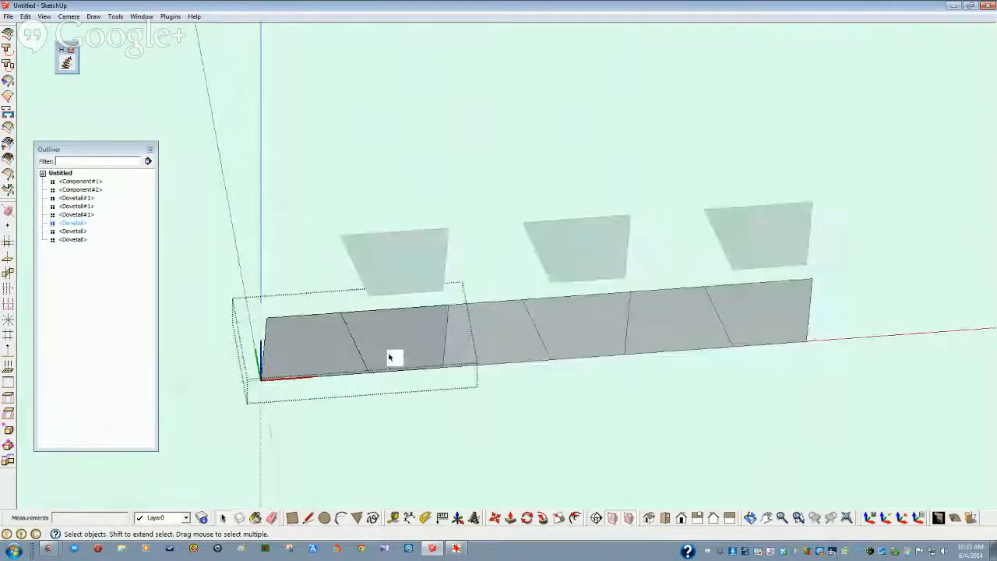
pyautogui.moveTo(390, 357); pyautogui.dragTo(402, 332, button='middle')
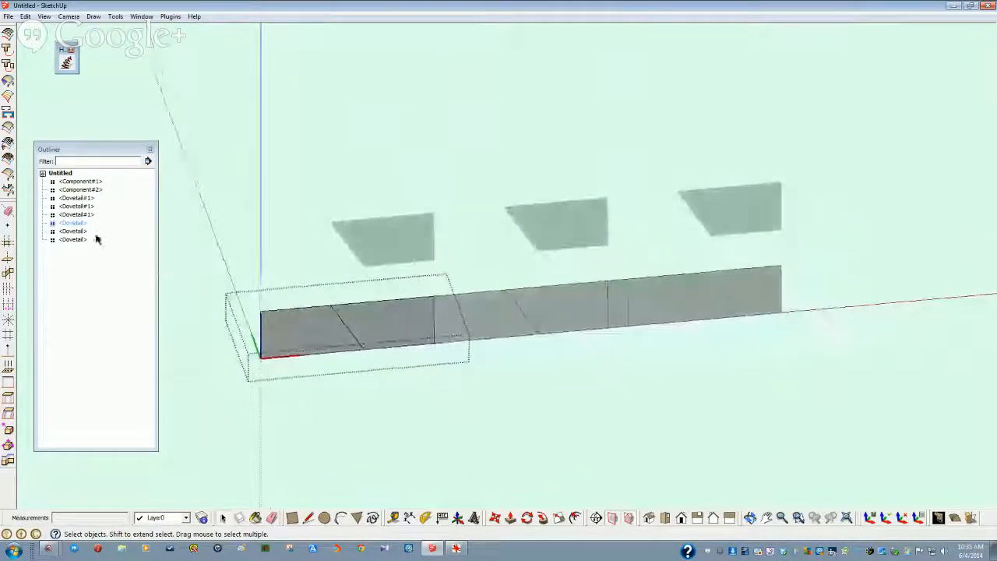
pyautogui.click(352, 304)
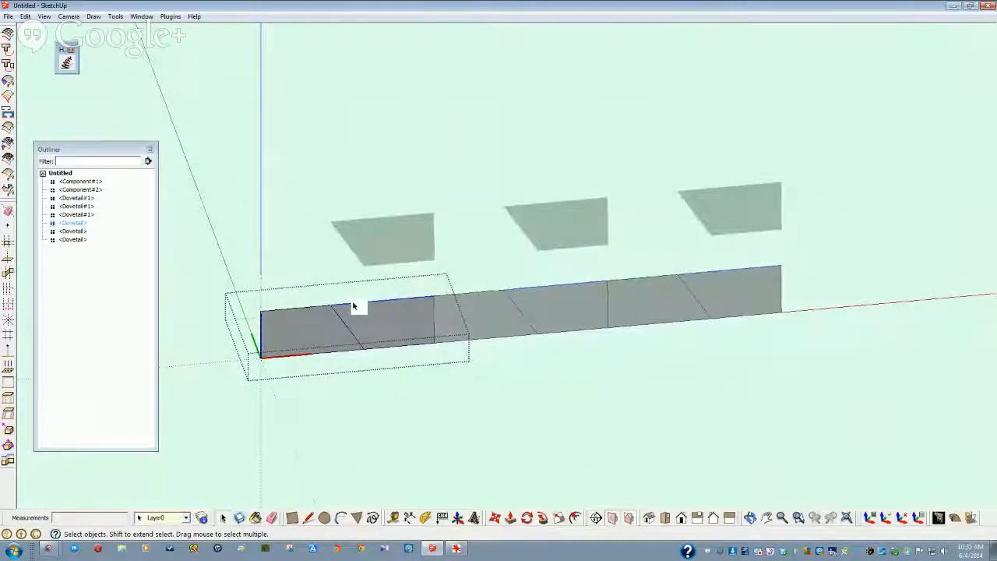
pyautogui.press('Delete')
pyautogui.click(514, 422)
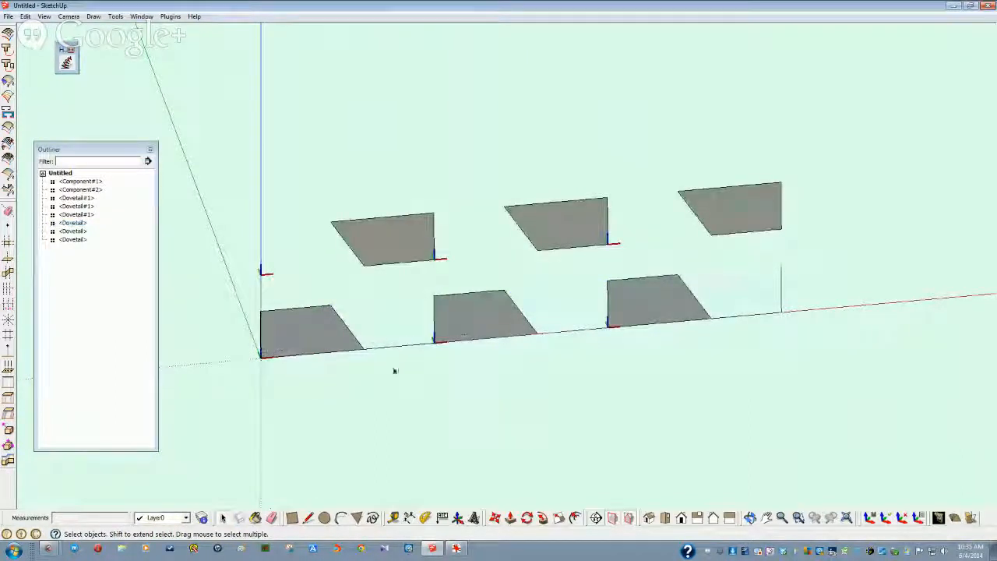
# Step: Try to delete the stray slanted edge inside the last lower Dovetail component, and undo the deletion
pyautogui.doubleClick(305, 339)
pyautogui.moveTo(305, 339); pyautogui.dragTo(759, 334, button='middle')
pyautogui.click(752, 333)
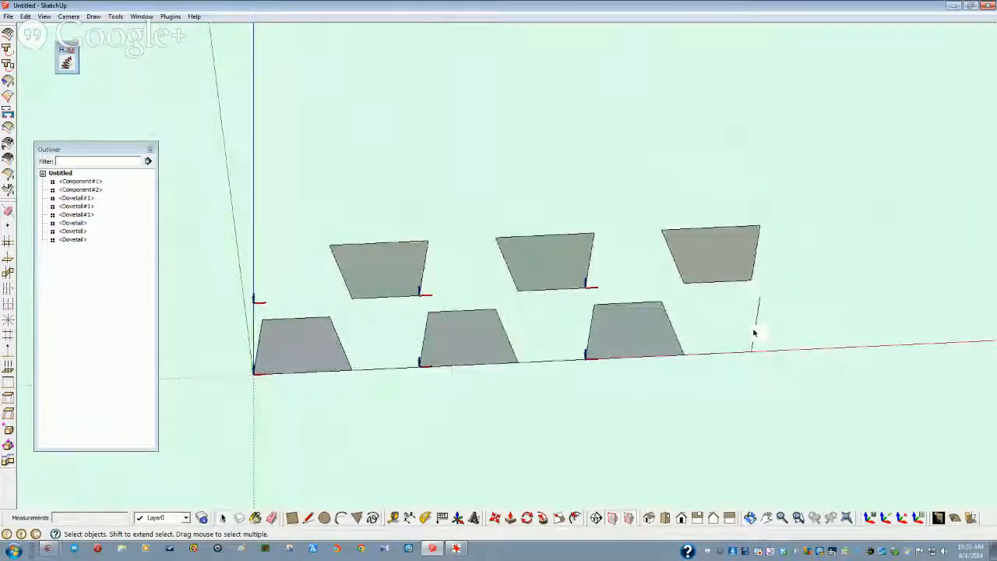
pyautogui.doubleClick(753, 333)
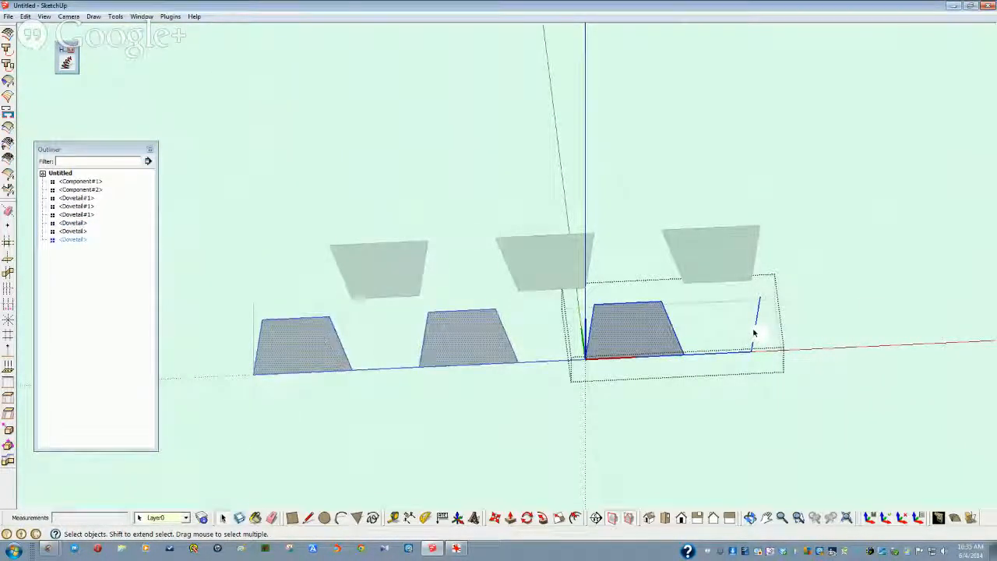
pyautogui.press('Delete')
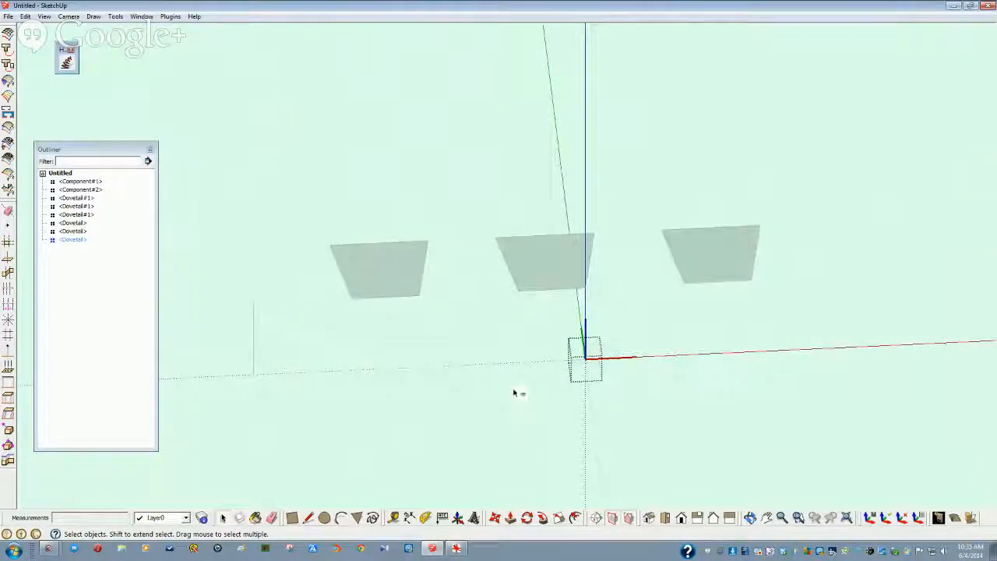
pyautogui.hotkey('ctrl', 'z')
# Step: Delete the leftover slanted end edge and adjoining base edge in the lower Dovetail component and close it
pyautogui.click(564, 382)
pyautogui.doubleClick(646, 332)
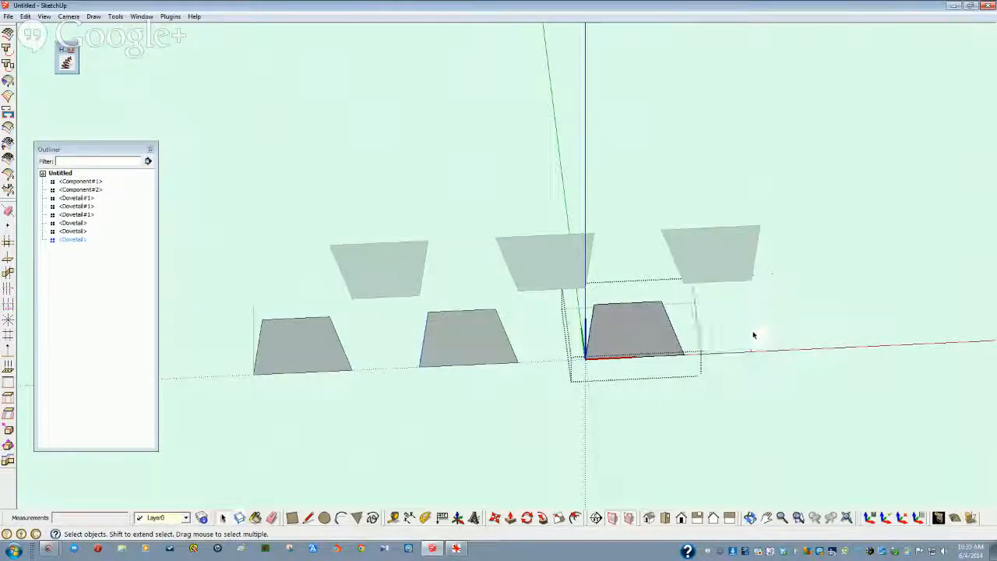
pyautogui.click(407, 389)
# Step: Extrude the trapezoid in the lower Dovetail component at the origin upward by 1/2" and close the component
pyautogui.moveTo(392, 380); pyautogui.dragTo(419, 352, button='middle')
pyautogui.doubleClick(419, 351)
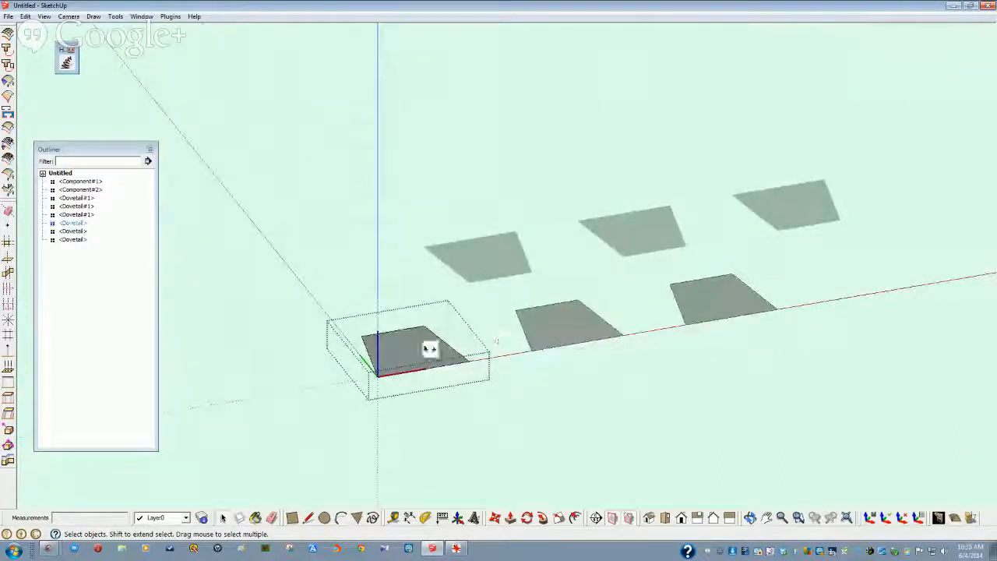
pyautogui.click(340, 287)
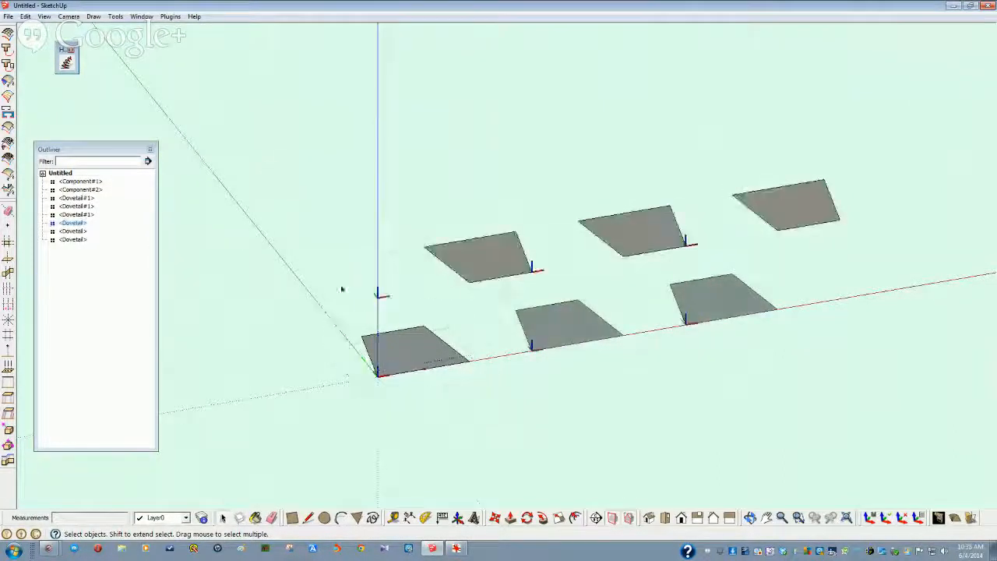
pyautogui.doubleClick(425, 360)
pyautogui.click(425, 360)
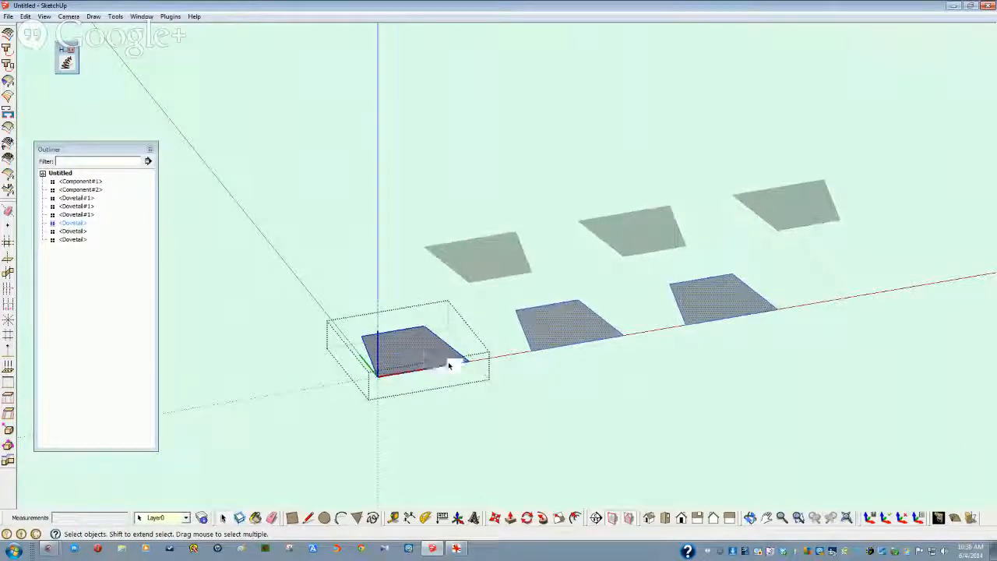
pyautogui.click(510, 517)
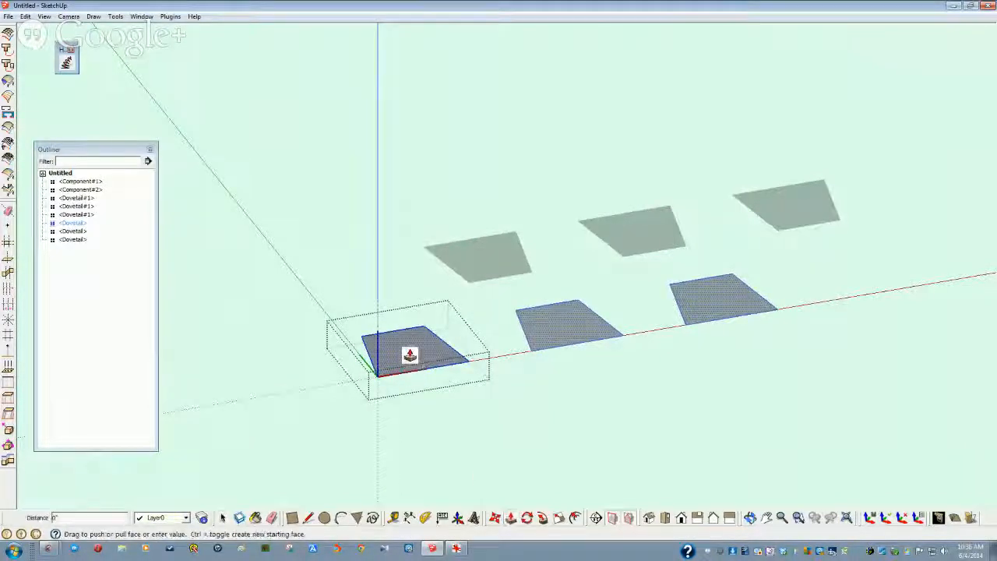
pyautogui.moveTo(412, 352); pyautogui.dragTo(411, 346)
pyautogui.write('1/2')
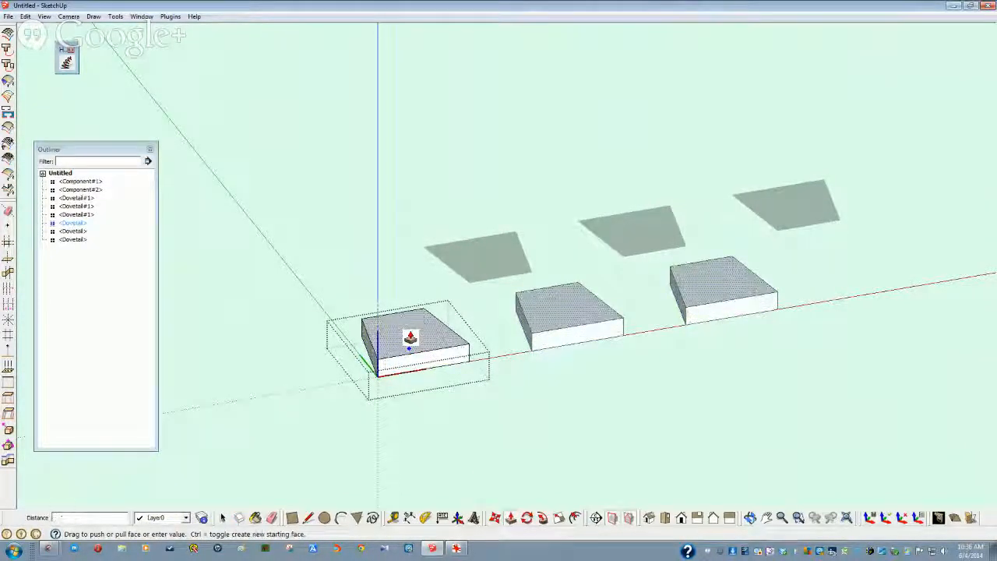
pyautogui.press('Return')
pyautogui.moveTo(411, 340); pyautogui.dragTo(483, 289, button='middle')
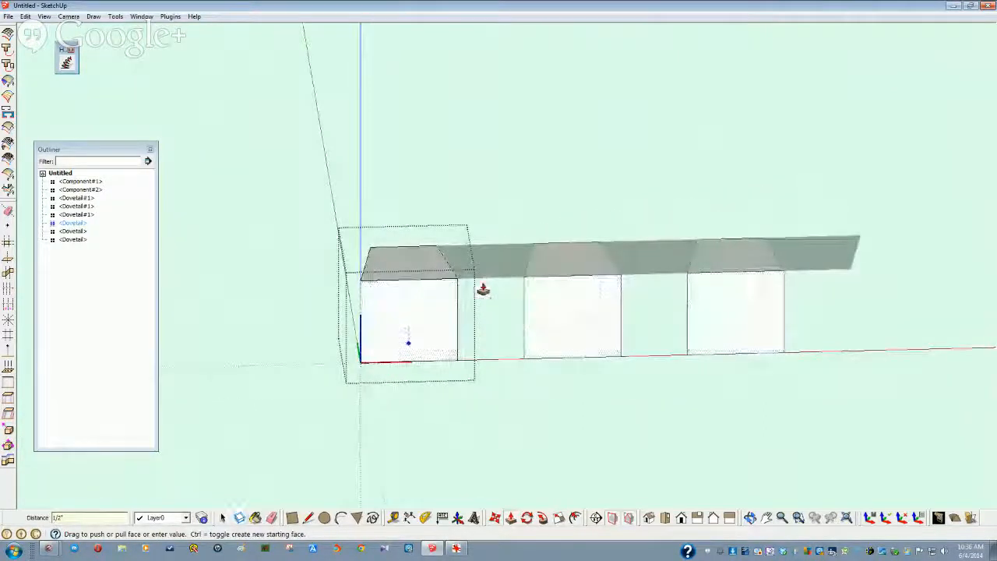
pyautogui.press('space')
pyautogui.click(486, 285)
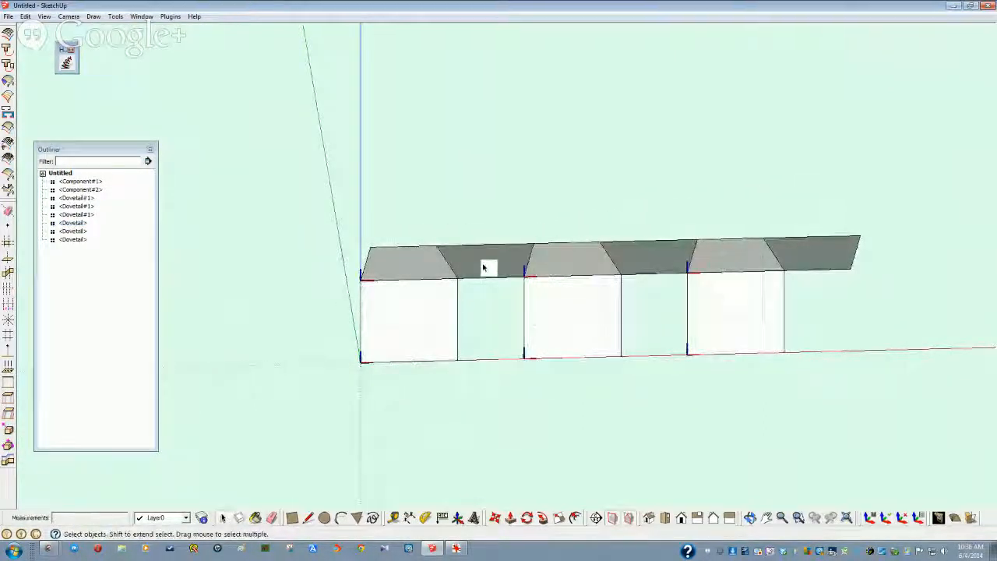
# Step: Extrude the trapezoid in the first raised Dovetail#1 component downward by 1/2" to the base of the neighbouring blocks, and close it
pyautogui.moveTo(490, 292); pyautogui.dragTo(454, 358, button='middle')
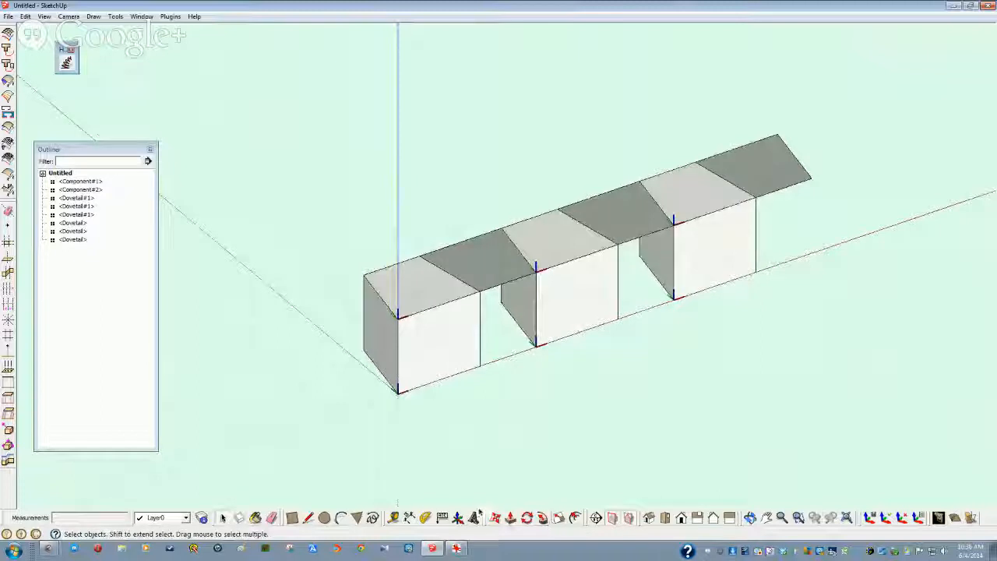
pyautogui.click(509, 519)
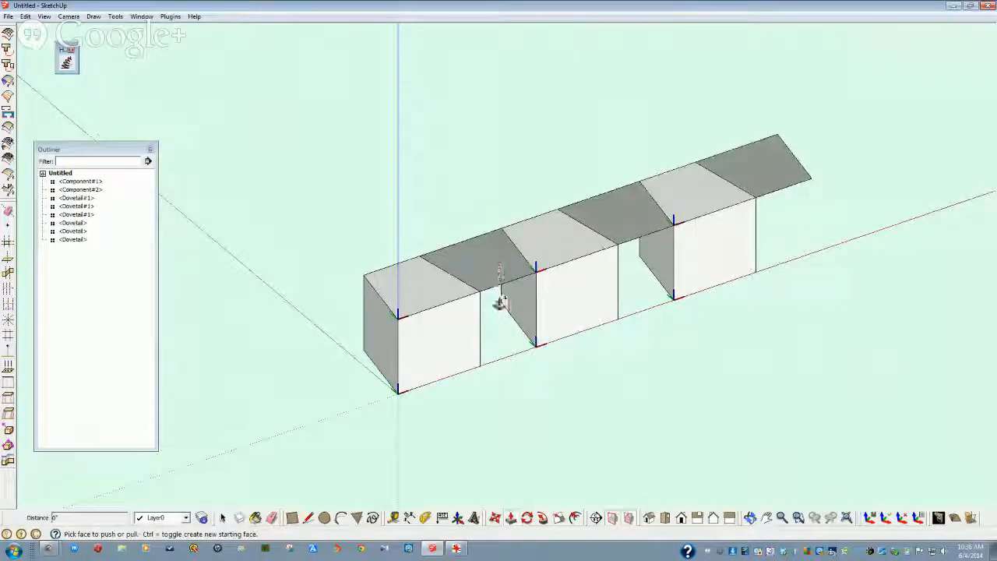
pyautogui.press('space')
pyautogui.doubleClick(486, 258)
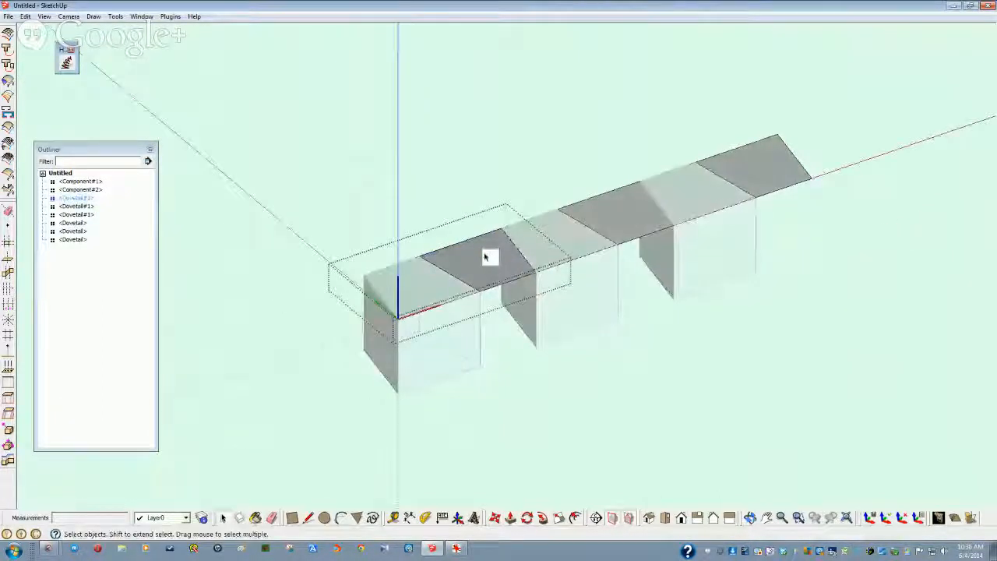
pyautogui.click(510, 519)
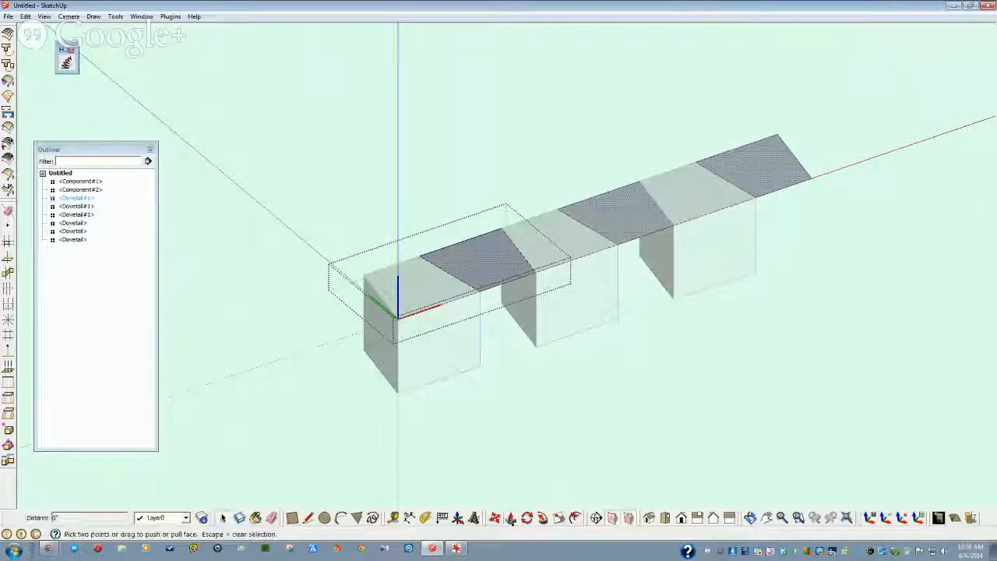
pyautogui.moveTo(476, 276); pyautogui.dragTo(483, 364)
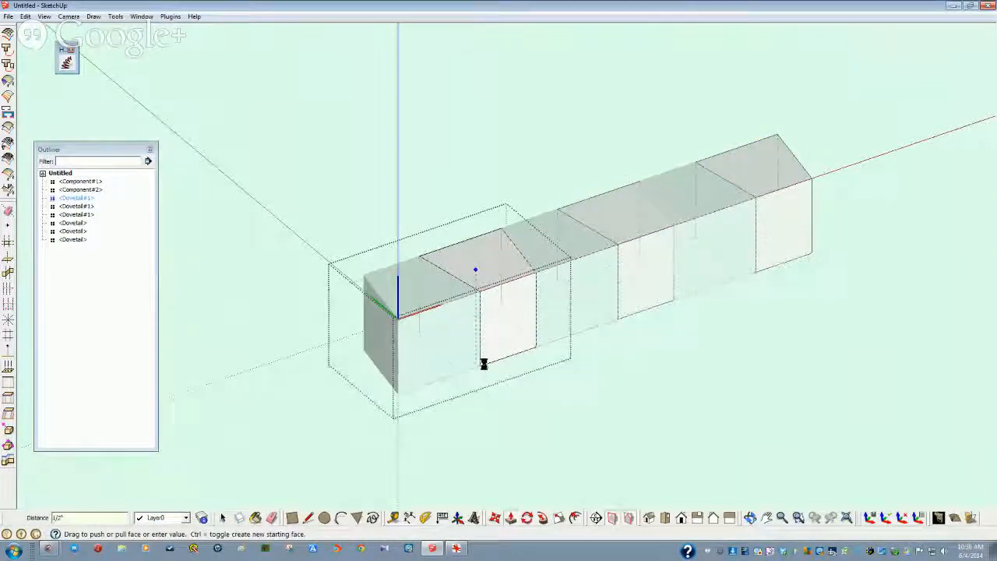
pyautogui.press('space')
pyautogui.click(503, 438)
pyautogui.moveTo(503, 437); pyautogui.dragTo(506, 441, button='middle')
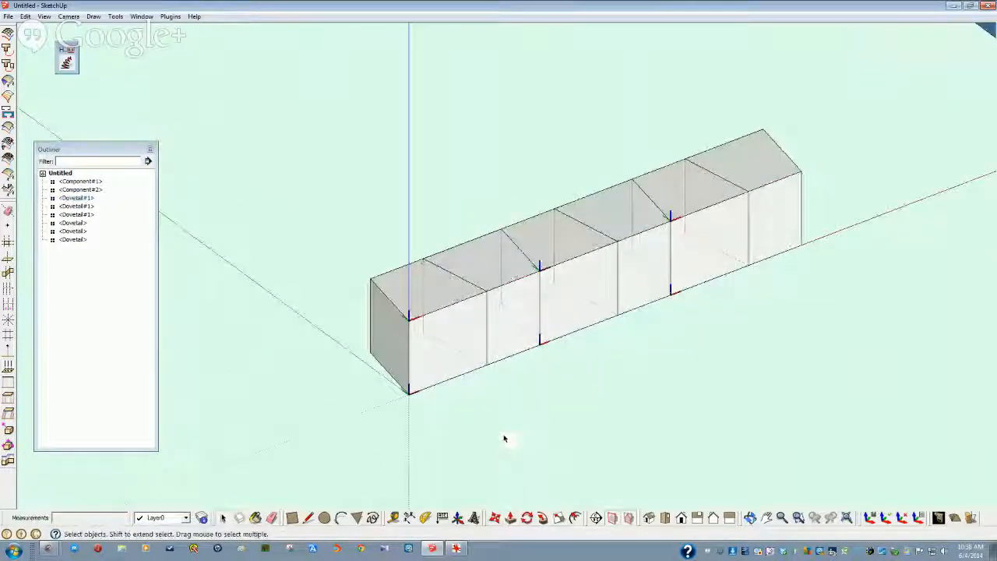
# Step: Examine the interlocking row of dovetail blocks from its ends and sides, alongside the blue and yellow sample joint
pyautogui.moveTo(340, 314); pyautogui.dragTo(541, 382, button='middle')
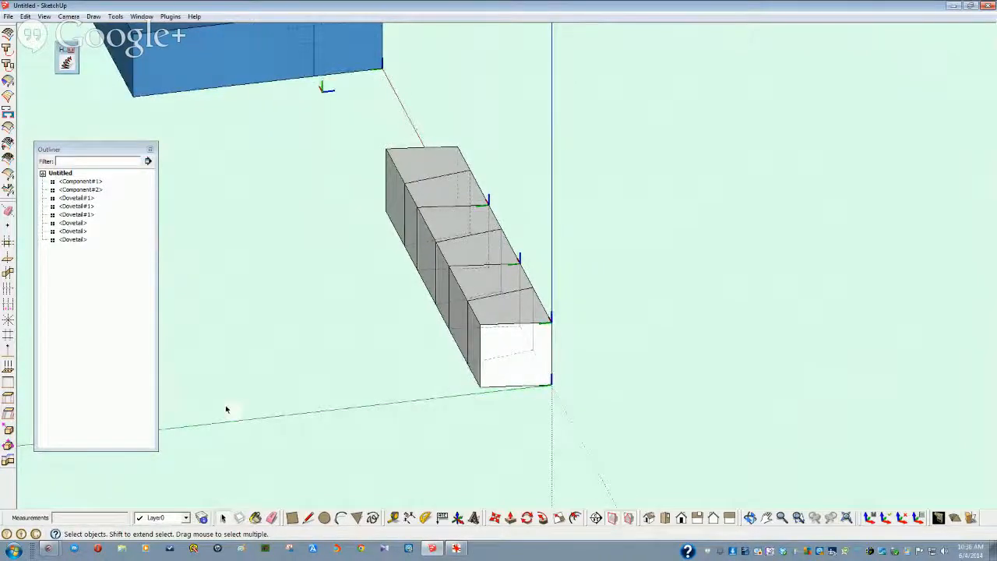
pyautogui.moveTo(226, 409); pyautogui.dragTo(423, 228, button='middle')
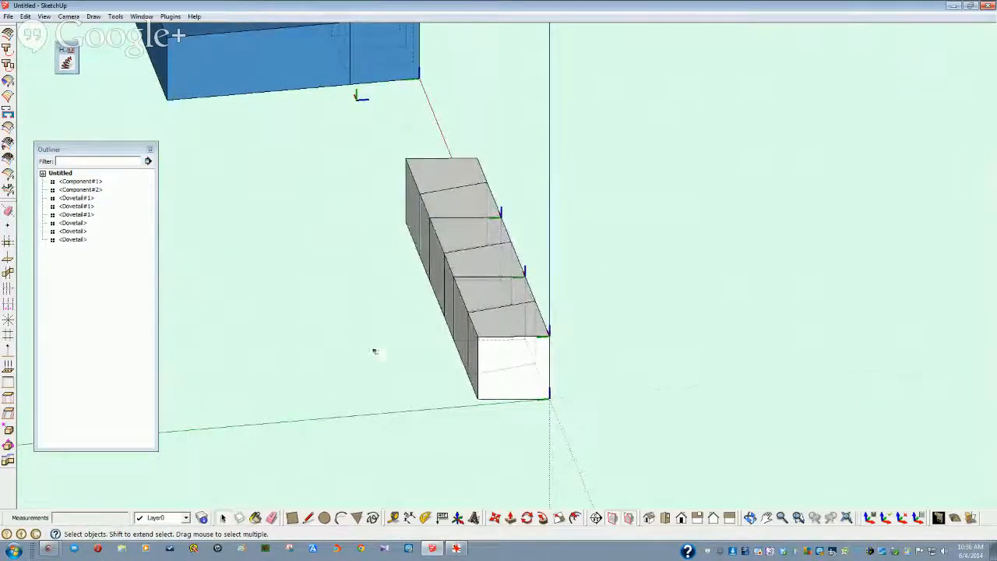
pyautogui.moveTo(375, 351); pyautogui.dragTo(430, 363, button='middle')
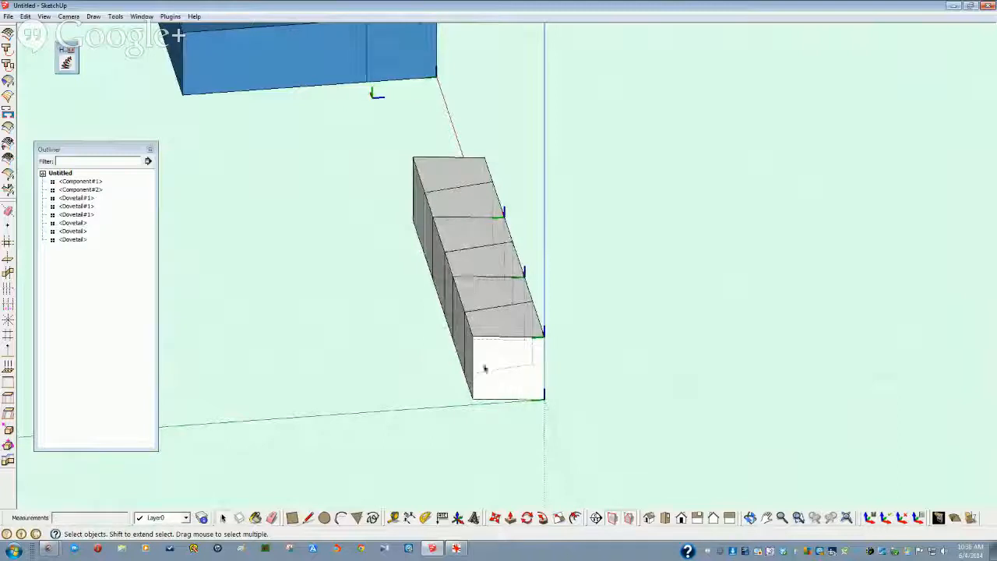
pyautogui.moveTo(487, 369)
pyautogui.mouseDown(button='middle')
pyautogui.moveTo(358, 393)
pyautogui.moveTo(505, 231)
pyautogui.mouseUp(button='middle')
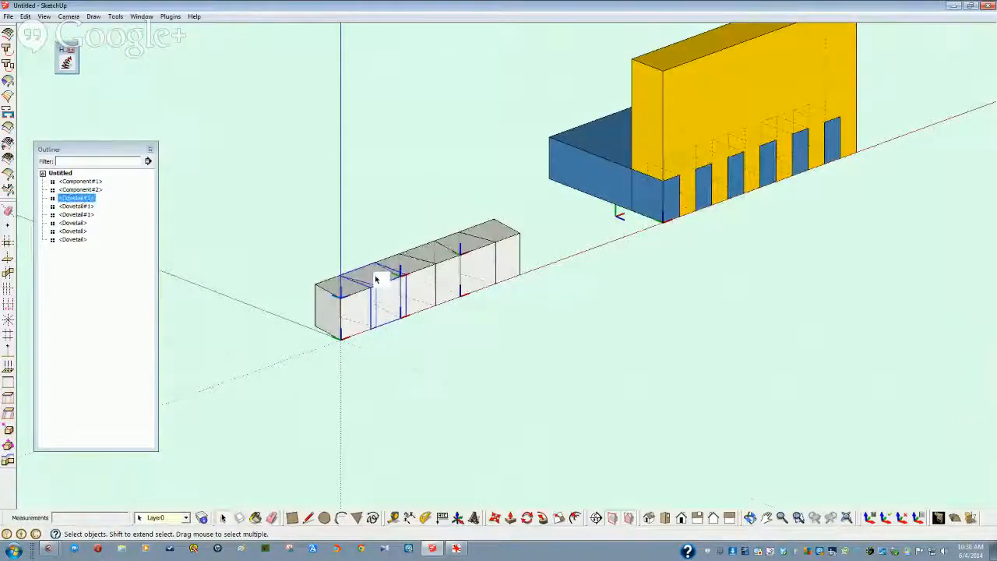
pyautogui.scroll(2, 376, 279)
pyautogui.moveTo(379, 291)
pyautogui.mouseDown(button='middle')
pyautogui.moveTo(290, 314)
pyautogui.moveTo(315, 412)
pyautogui.mouseUp(button='middle')
pyautogui.click(319, 395)
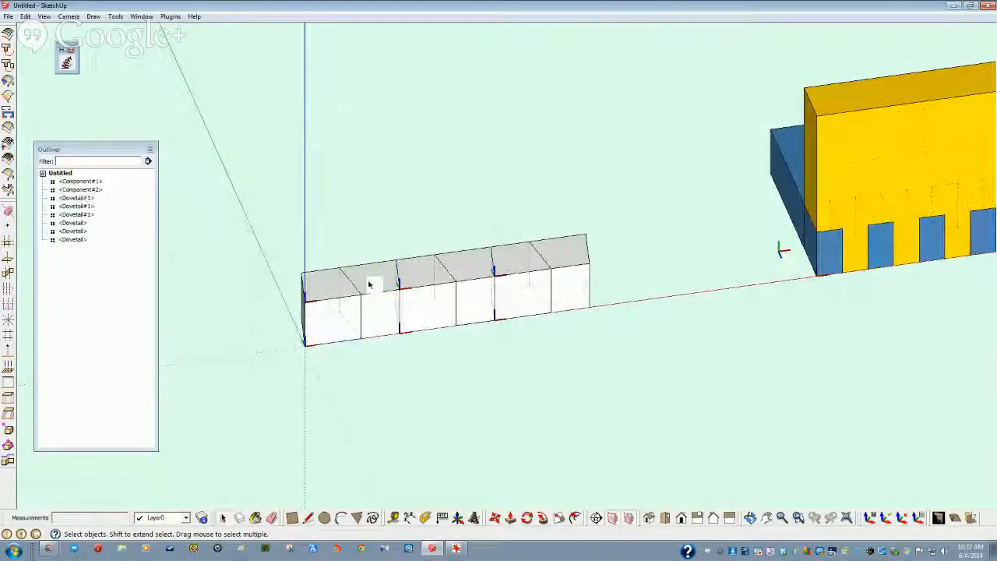
pyautogui.click(370, 283)
pyautogui.click(298, 363)
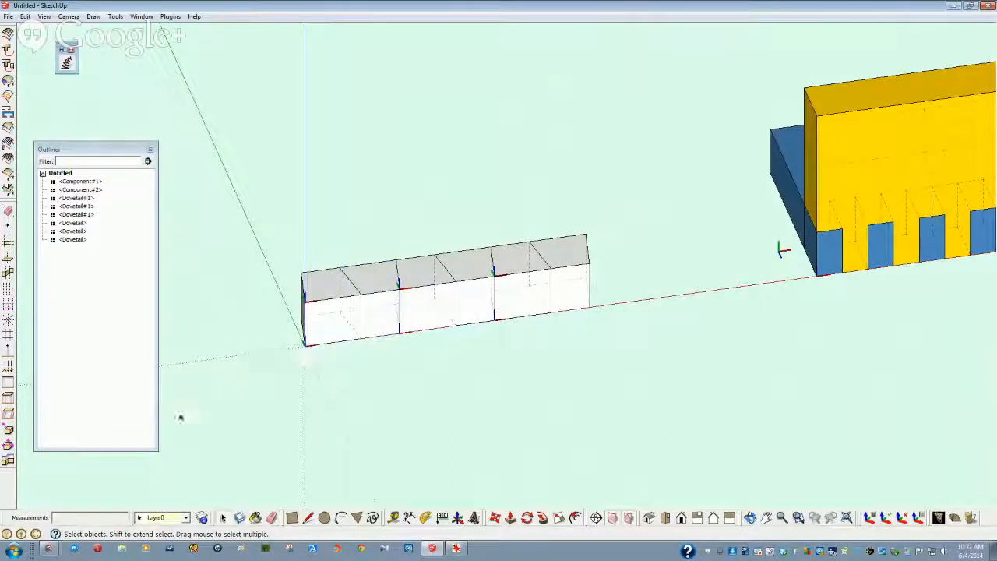
# Step: Draw a rectangle on the ground under the dovetail row, from the origin to the back corner at its far end
pyautogui.press('r')
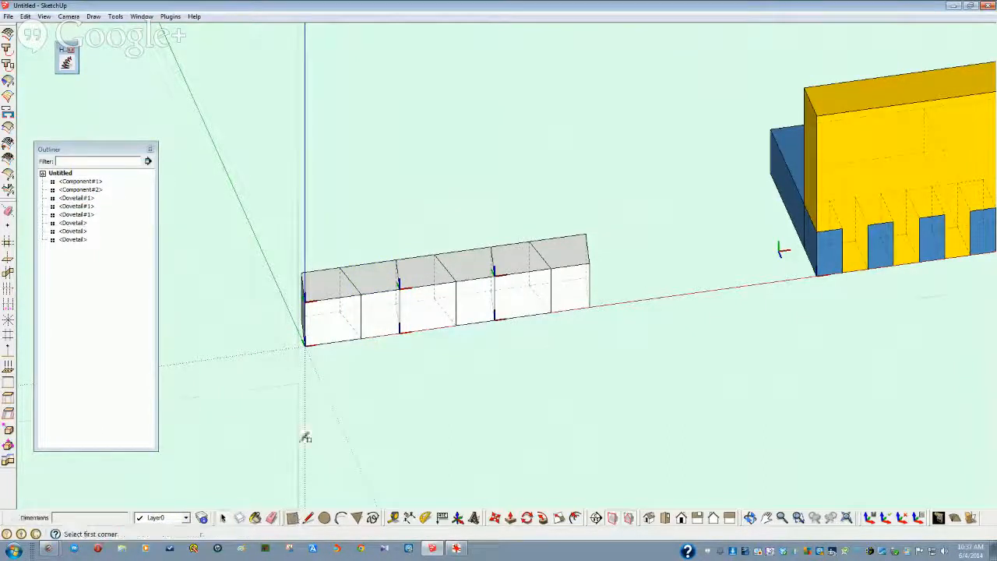
pyautogui.click(305, 343)
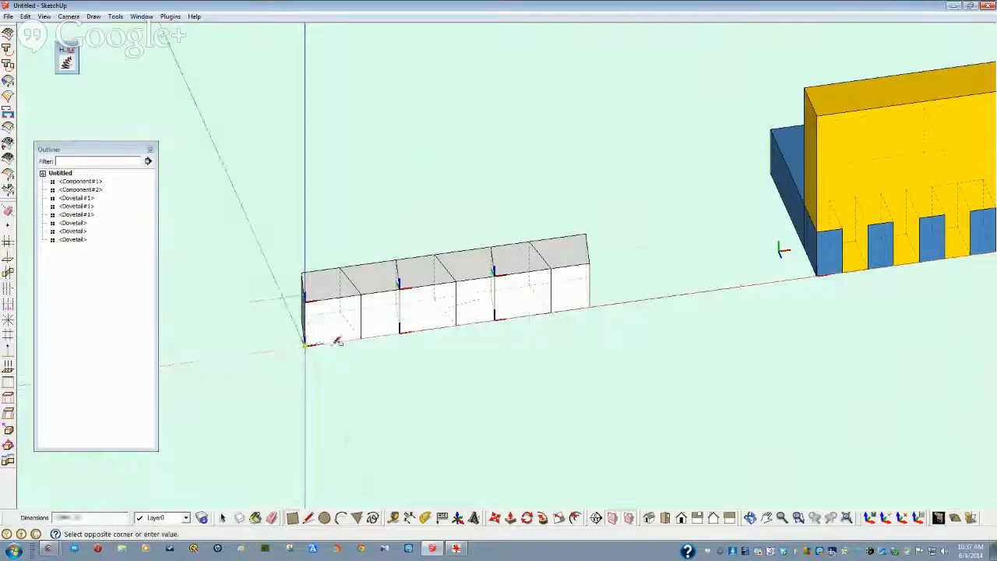
pyautogui.click(590, 232)
pyautogui.moveTo(592, 231); pyautogui.dragTo(600, 305, button='middle')
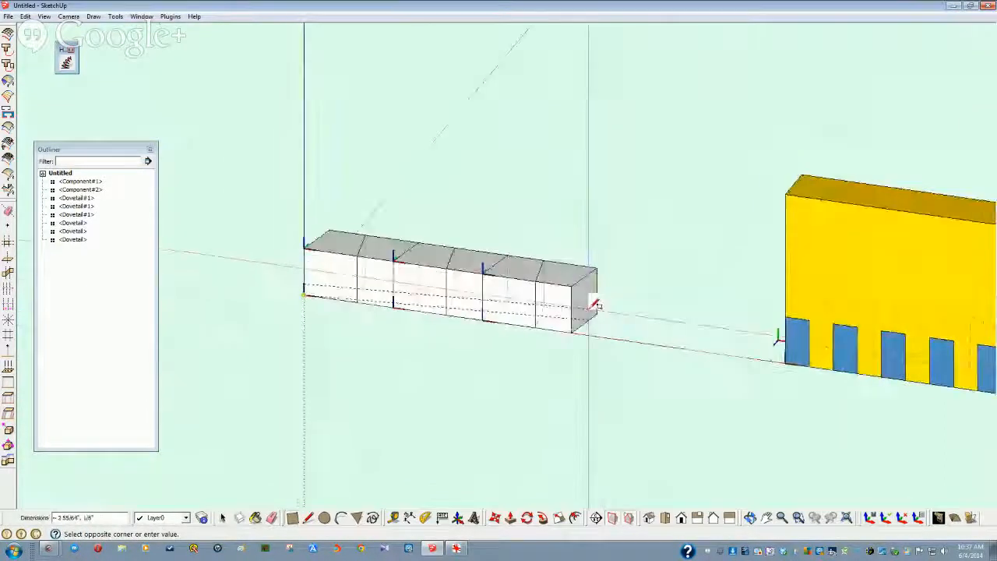
pyautogui.press('space')
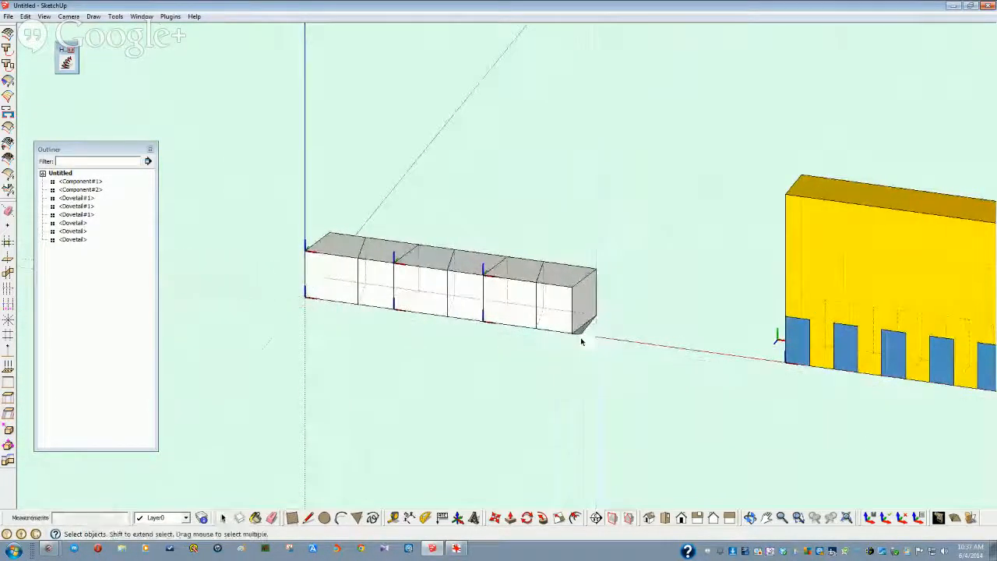
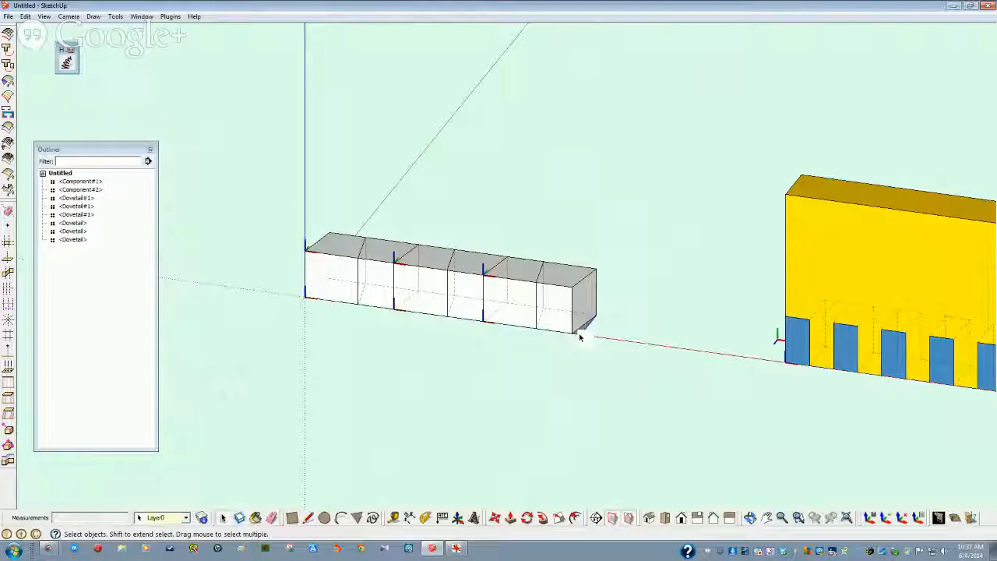
# Step: Make a component from the rectangle under the dovetail row, keeping the default name and options
pyautogui.click(578, 334)
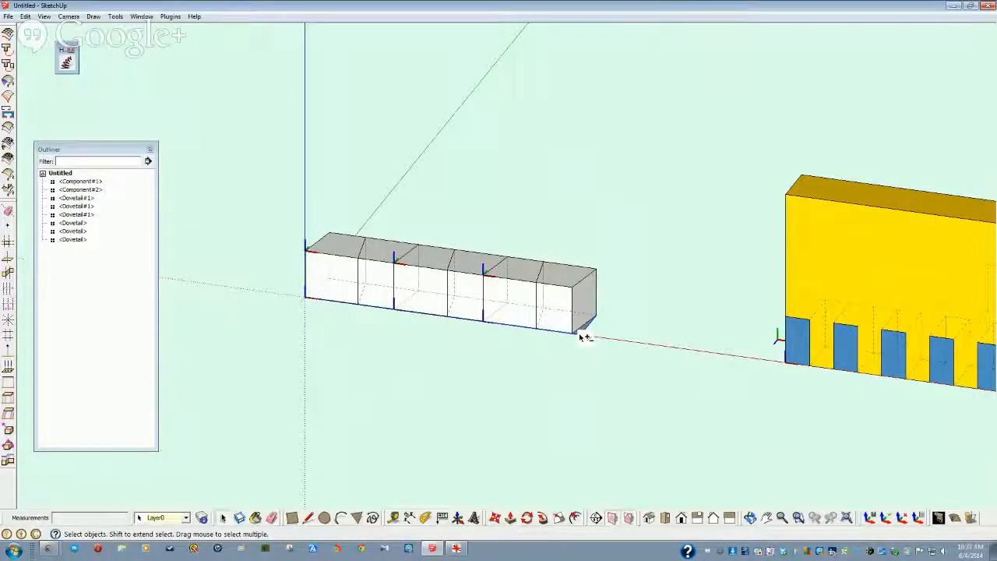
pyautogui.press('g')
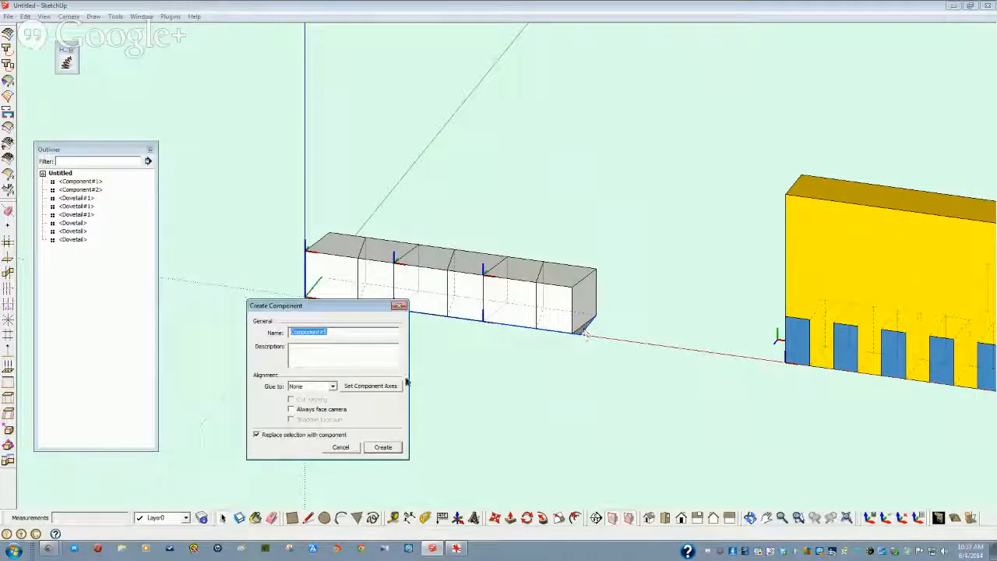
pyautogui.click(383, 446)
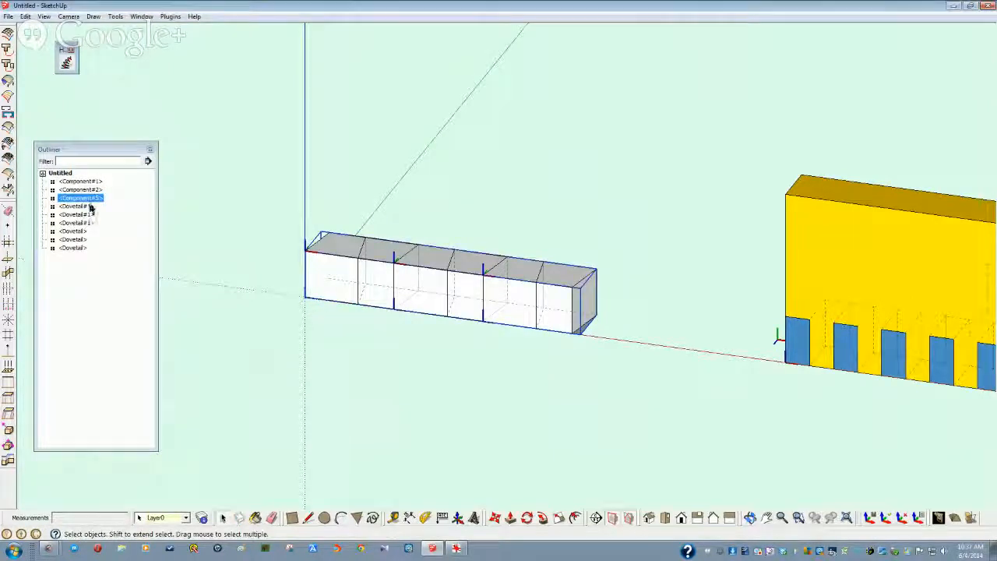
# Step: Open Component#5, extrude its rectangular face upward by 3" into an upright board, and close the component
pyautogui.doubleClick(95, 200)
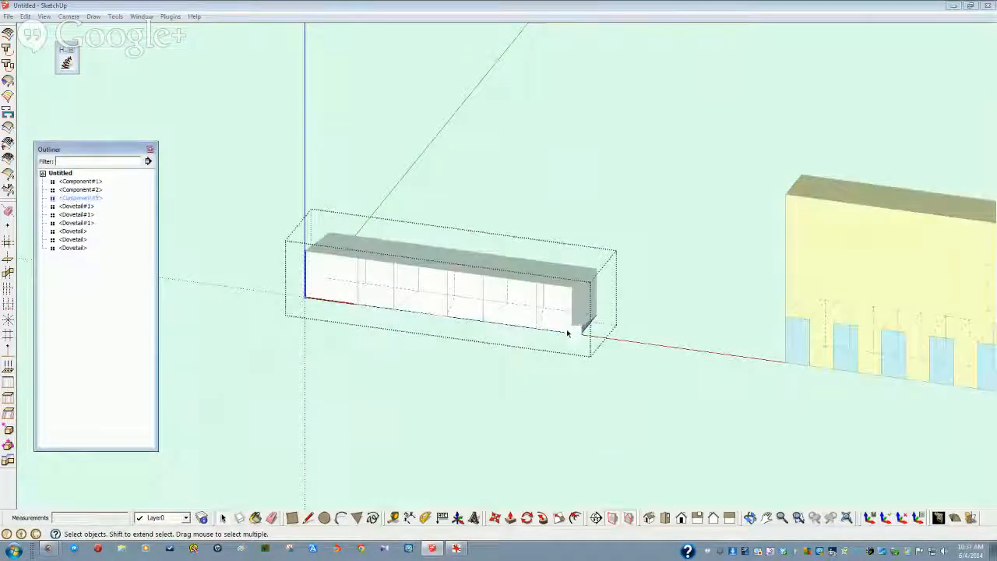
pyautogui.scroll(3, 573, 335)
pyautogui.moveTo(575, 336); pyautogui.dragTo(623, 377, button='middle')
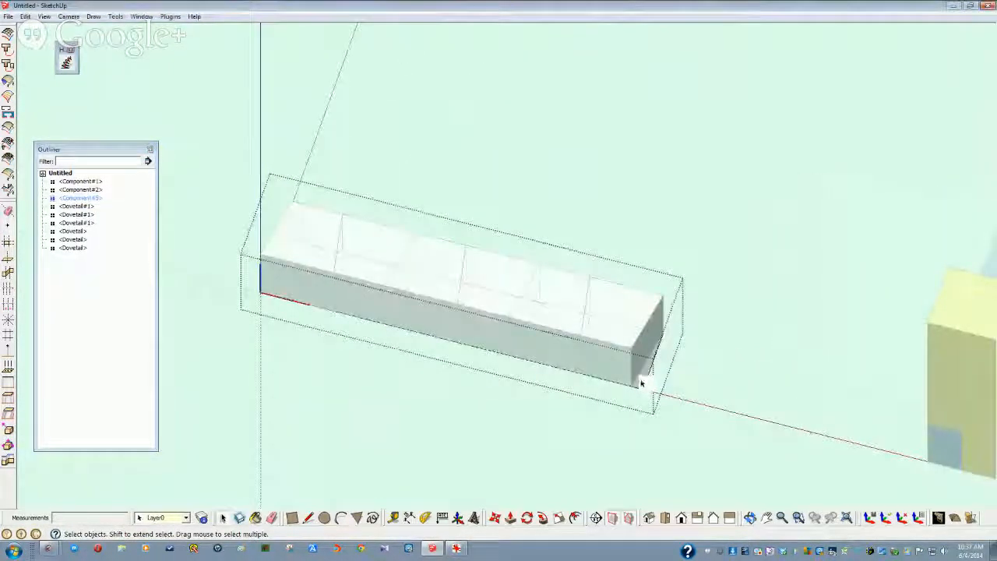
pyautogui.click(511, 521)
pyautogui.click(595, 487)
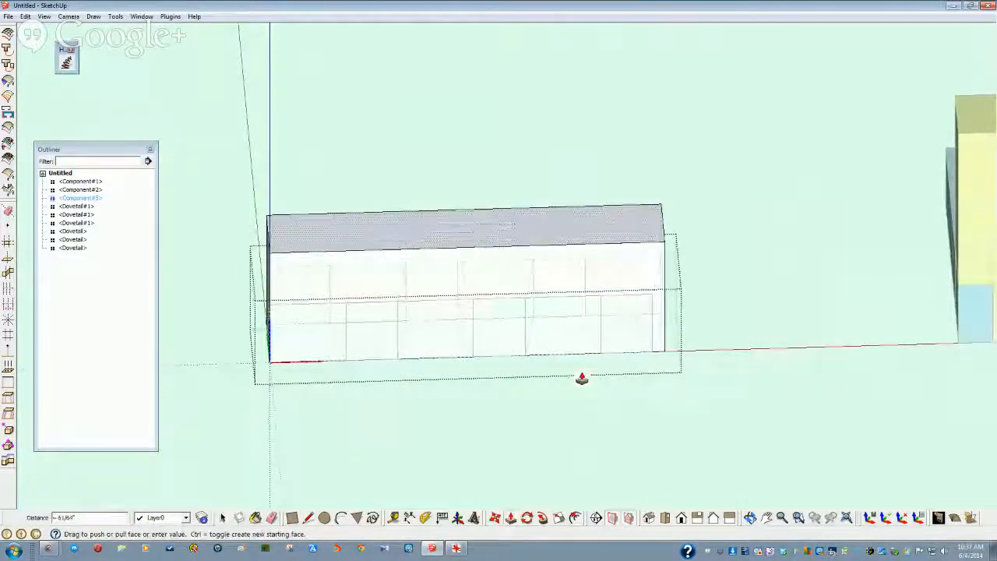
pyautogui.write("3'")
pyautogui.press('Return')
pyautogui.moveTo(582, 379); pyautogui.dragTo(503, 436, button='middle')
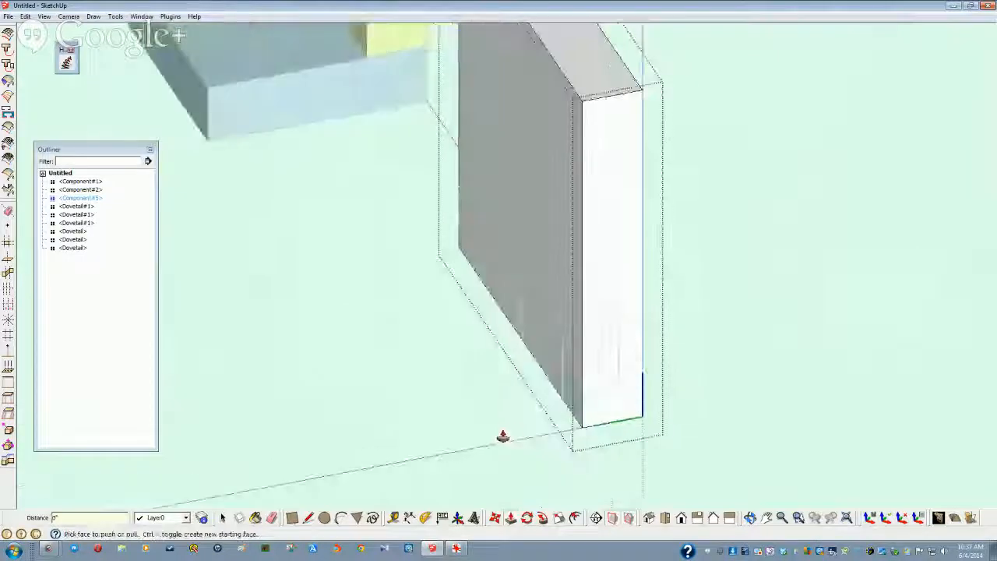
pyautogui.press('space')
pyautogui.click(512, 420)
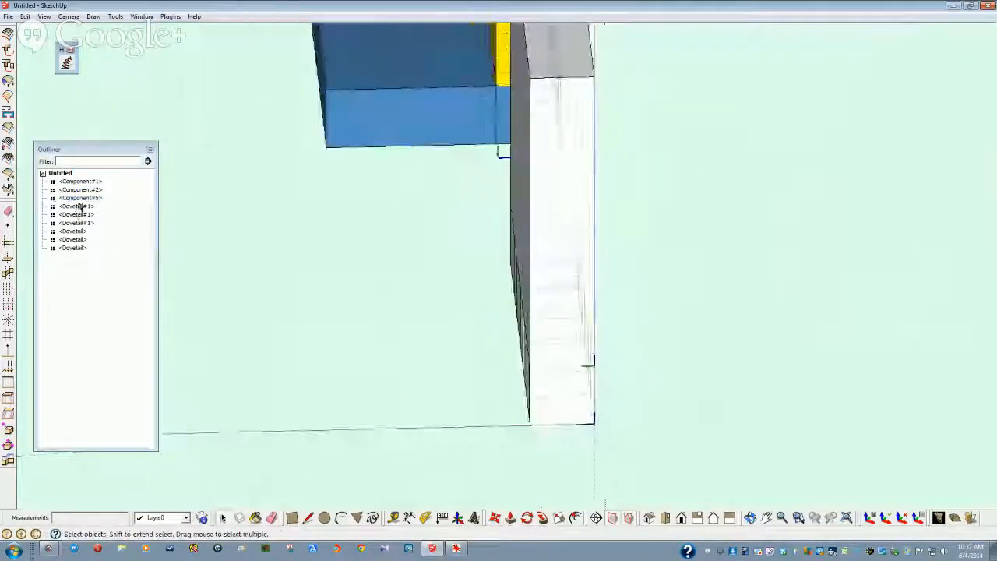
# Step: Nest the three Dovetail#1 components inside Component#5 in the model hierarchy
pyautogui.click(78, 206)
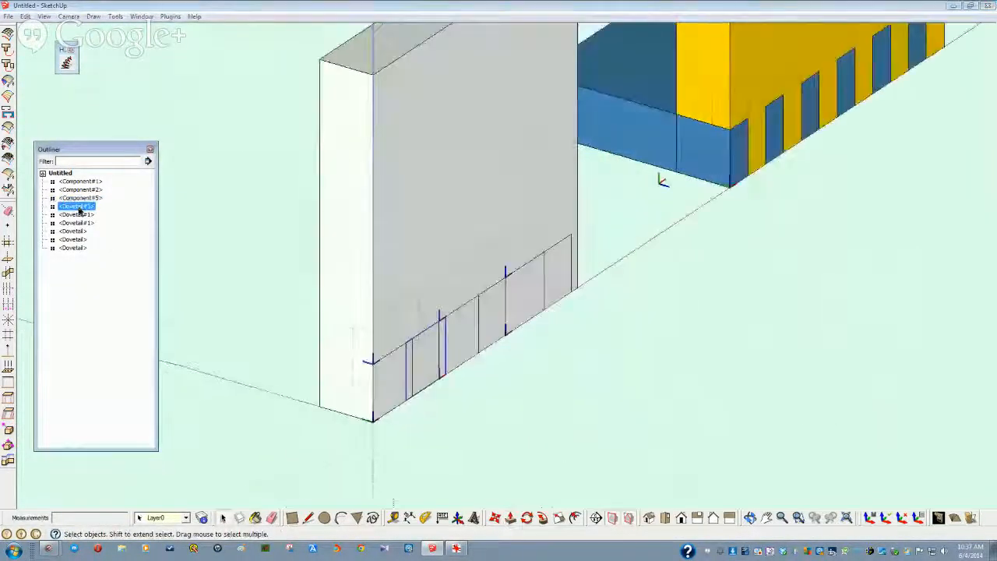
pyautogui.keyDown('shift'); pyautogui.click(76, 222); pyautogui.keyUp('shift')
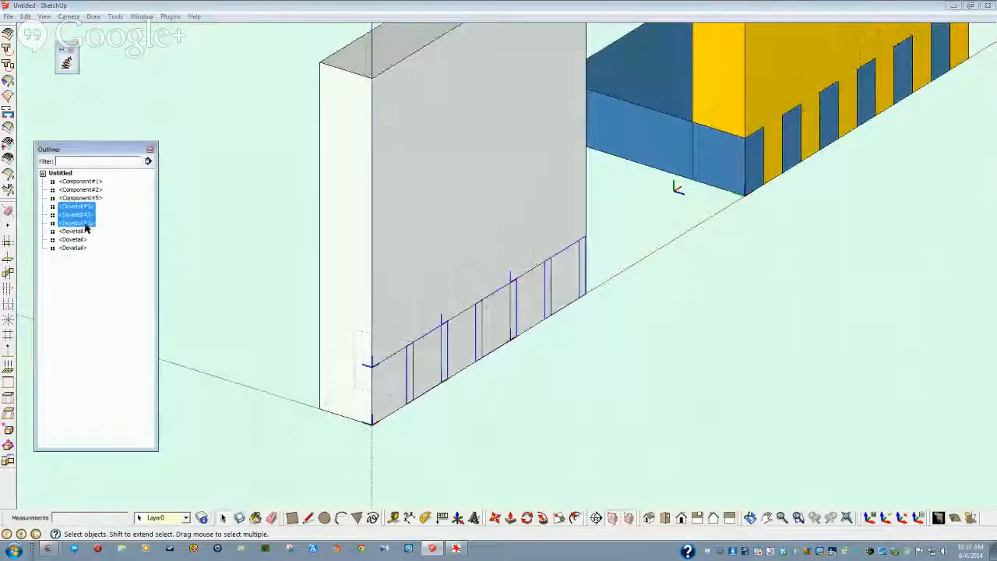
pyautogui.moveTo(84, 200); pyautogui.dragTo(86, 198)
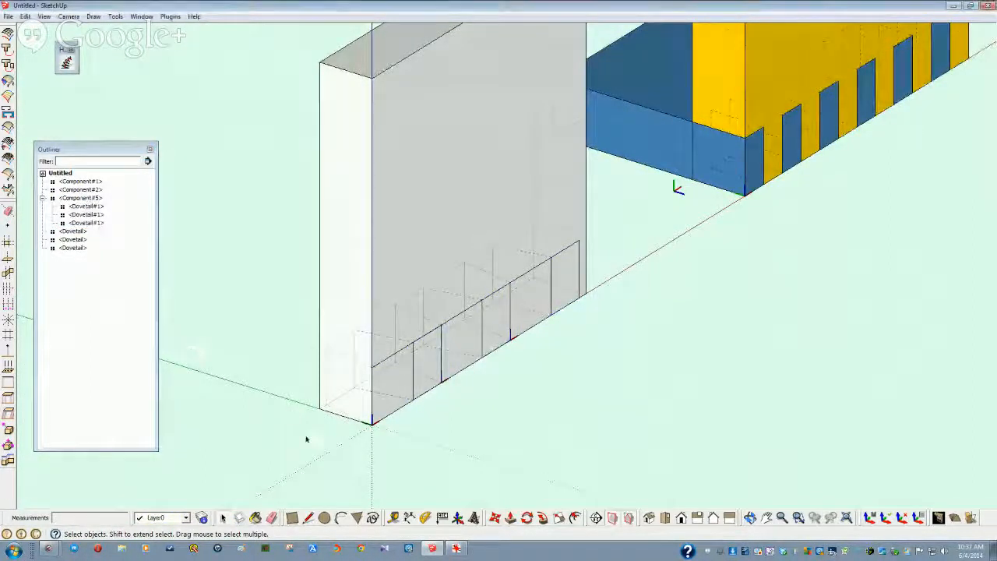
# Step: Draw an upright rectangle about 2 25/32" by 1/2" over the front of the dovetail row, from the origin to the far upper corner
pyautogui.moveTo(307, 439)
pyautogui.mouseDown(button='middle')
pyautogui.moveTo(290, 440)
pyautogui.moveTo(300, 413)
pyautogui.mouseUp(button='middle')
pyautogui.click(292, 517)
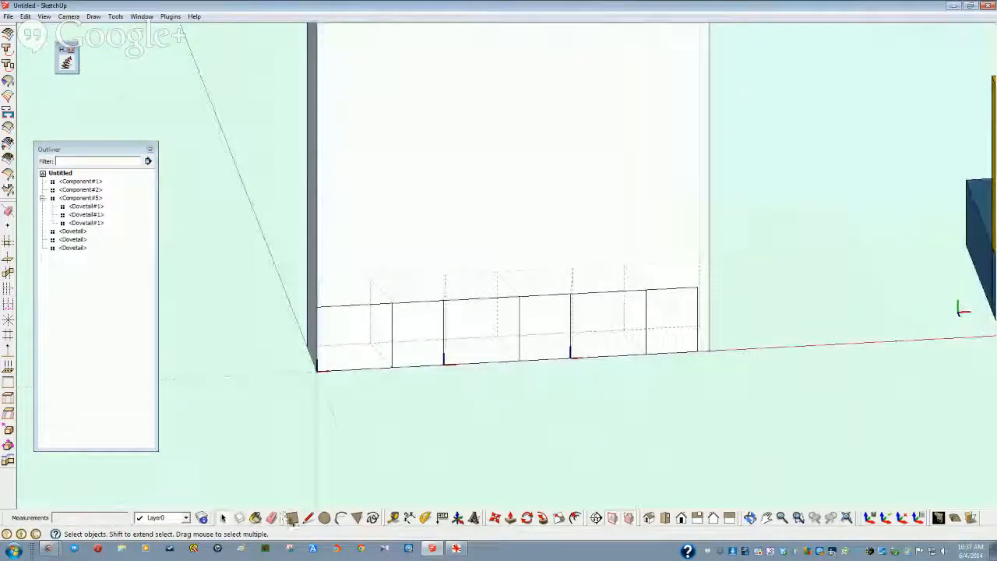
pyautogui.click(318, 369)
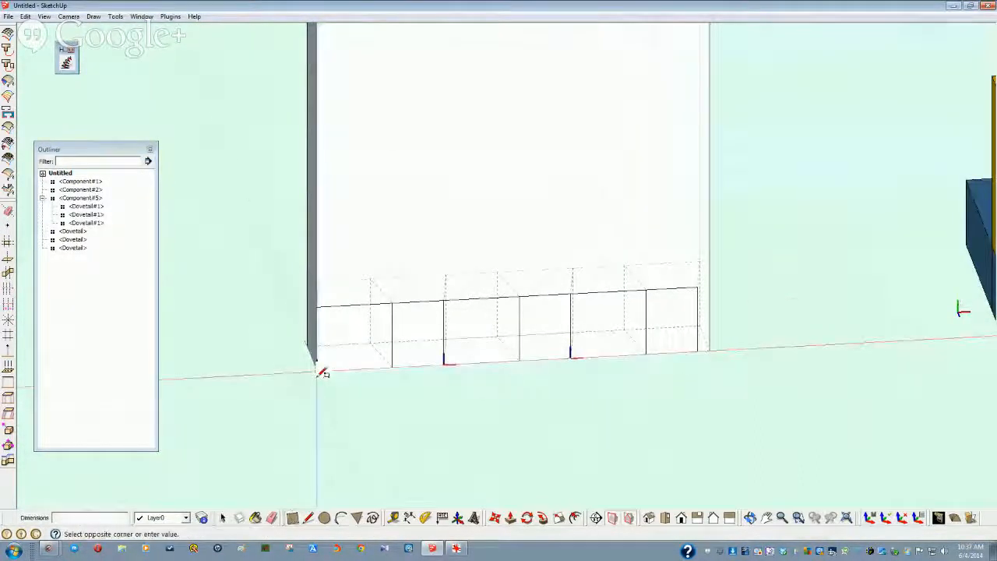
pyautogui.click(701, 290)
pyautogui.moveTo(670, 338); pyautogui.dragTo(514, 444, button='middle')
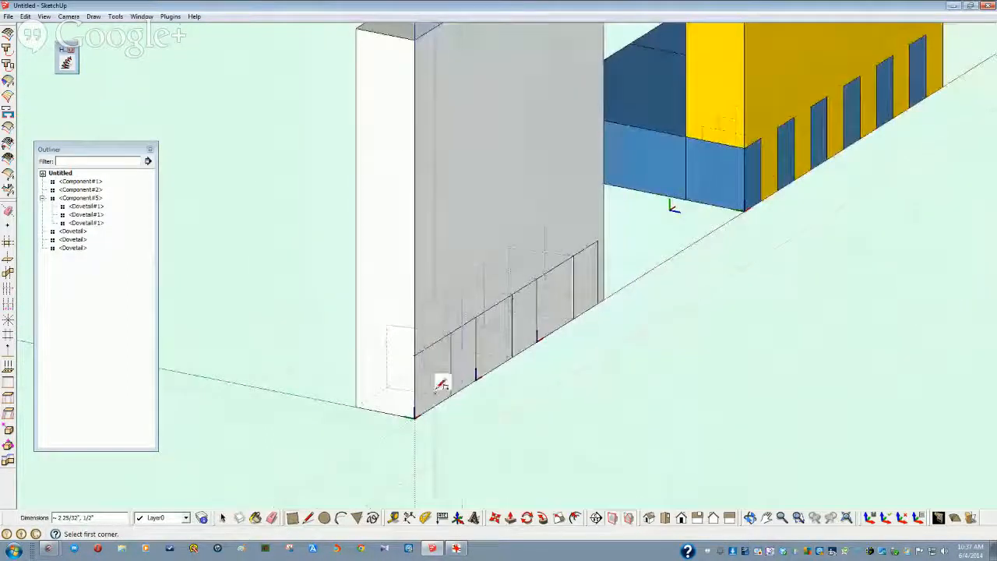
# Step: Hide Component#5 and the three Dovetail components so only the front rectangle remains at the origin
pyautogui.press('space')
pyautogui.doubleClick(435, 391)
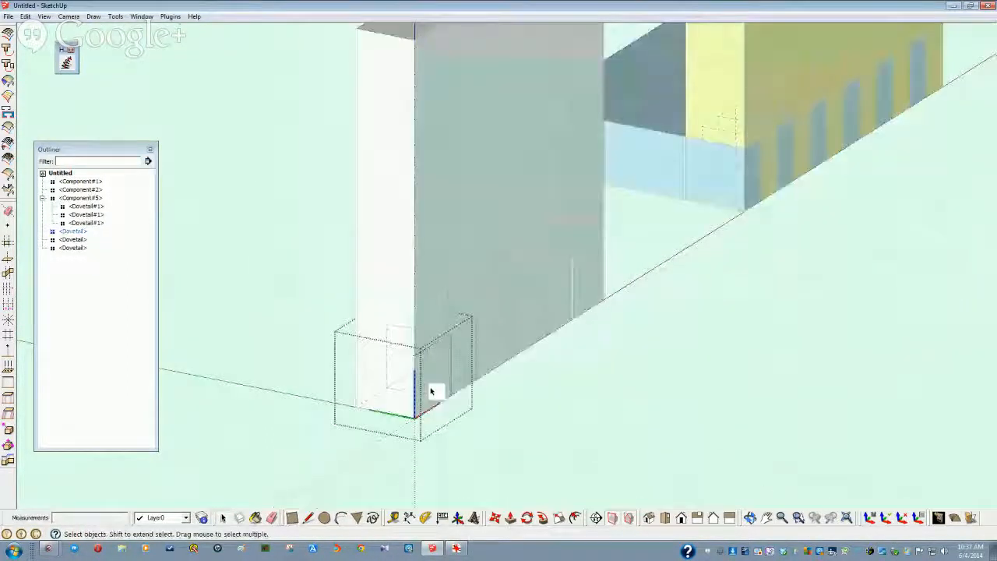
pyautogui.click(531, 452)
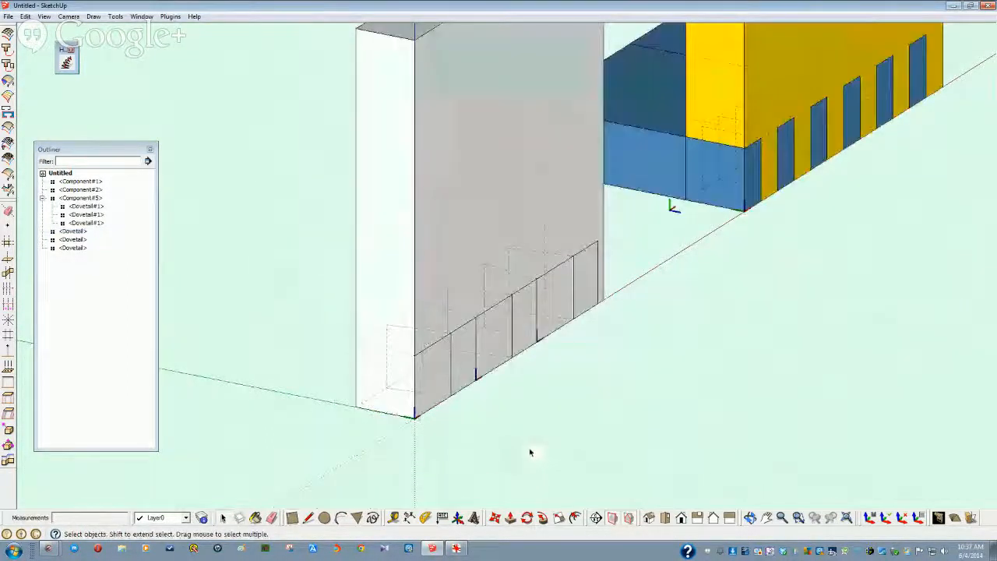
pyautogui.click(82, 198)
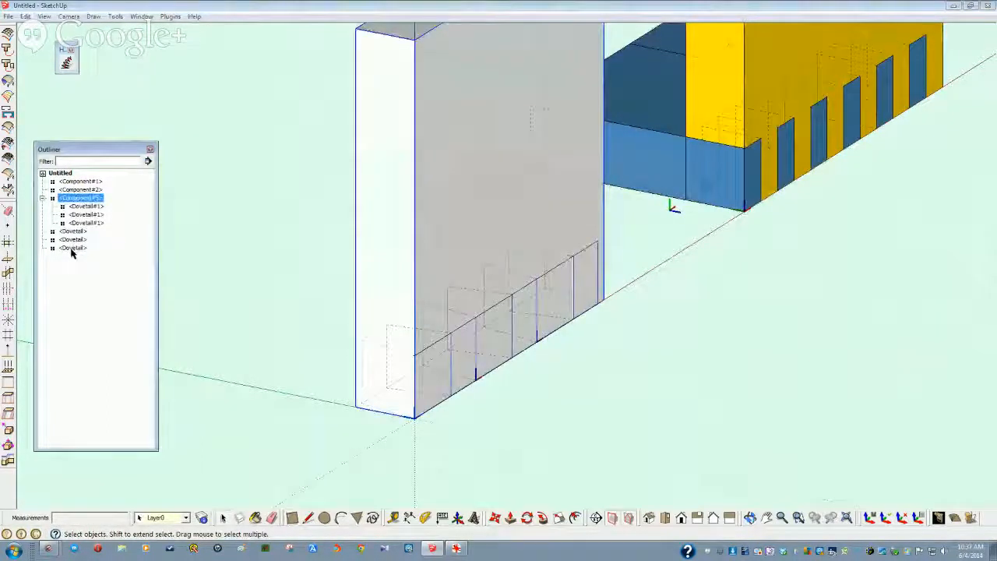
pyautogui.keyDown('shift'); pyautogui.click(71, 248); pyautogui.keyUp('shift')
pyautogui.rightClick(71, 248)
pyautogui.click(110, 286)
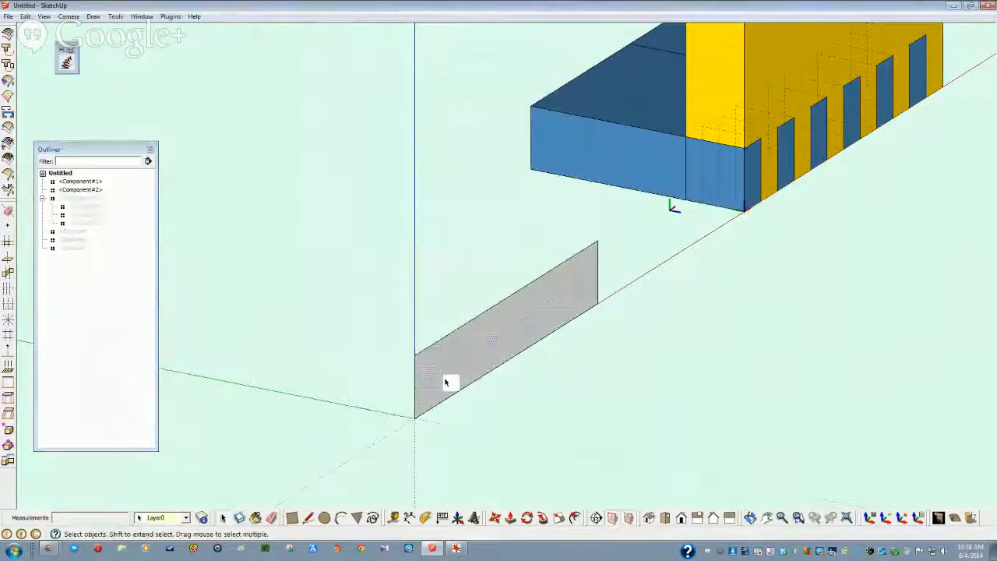
# Step: Make the front rectangle a component with the default name and options, and extrude its face back 7" into a flat board
pyautogui.press('g')
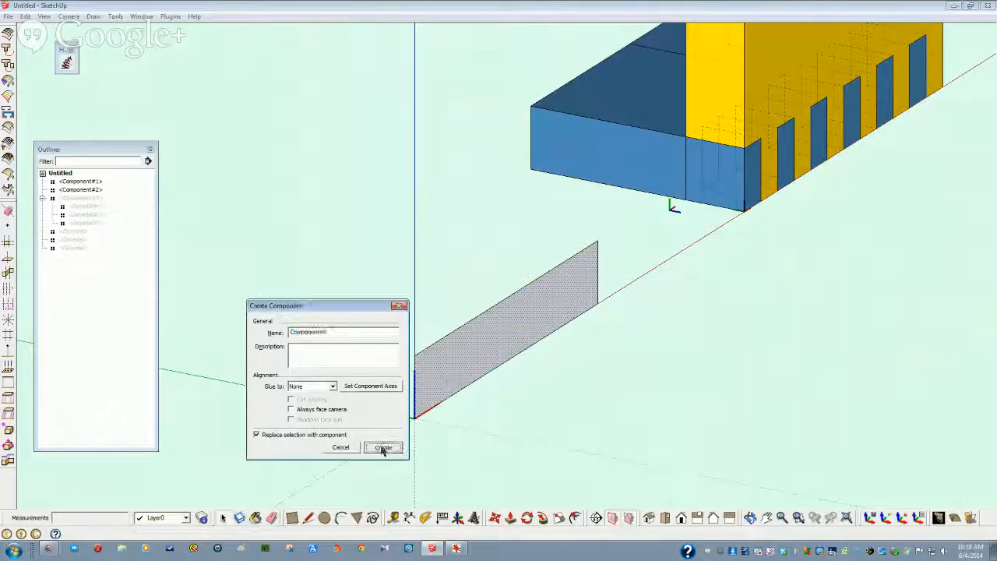
pyautogui.click(381, 446)
pyautogui.doubleClick(443, 394)
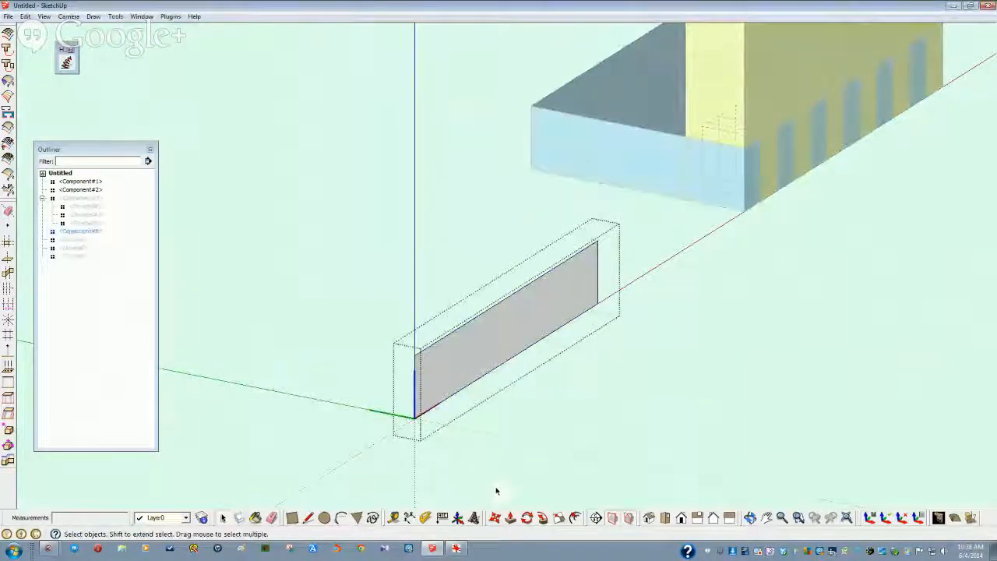
pyautogui.click(444, 381)
pyautogui.press('p')
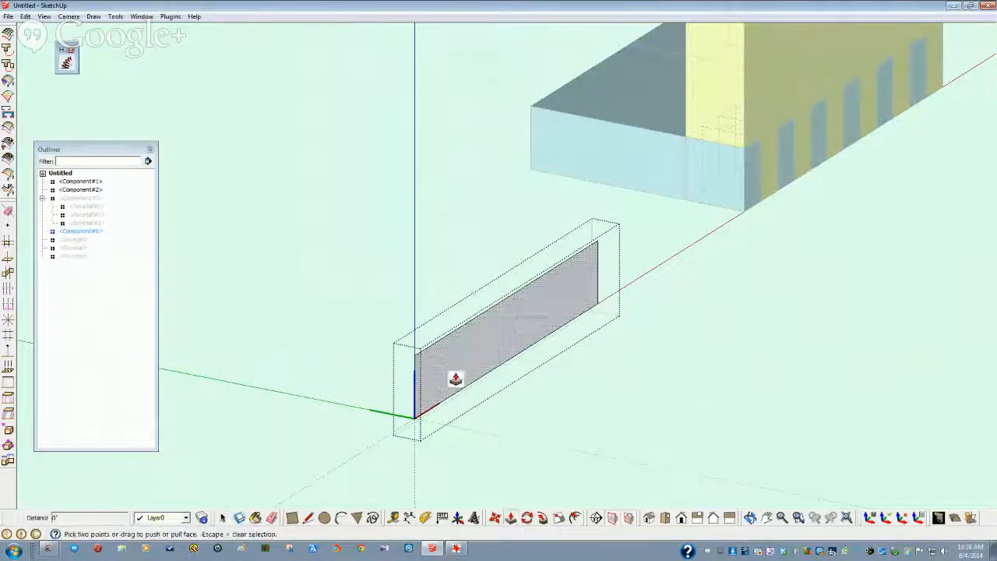
pyautogui.moveTo(445, 382); pyautogui.dragTo(202, 306)
pyautogui.press('Return')
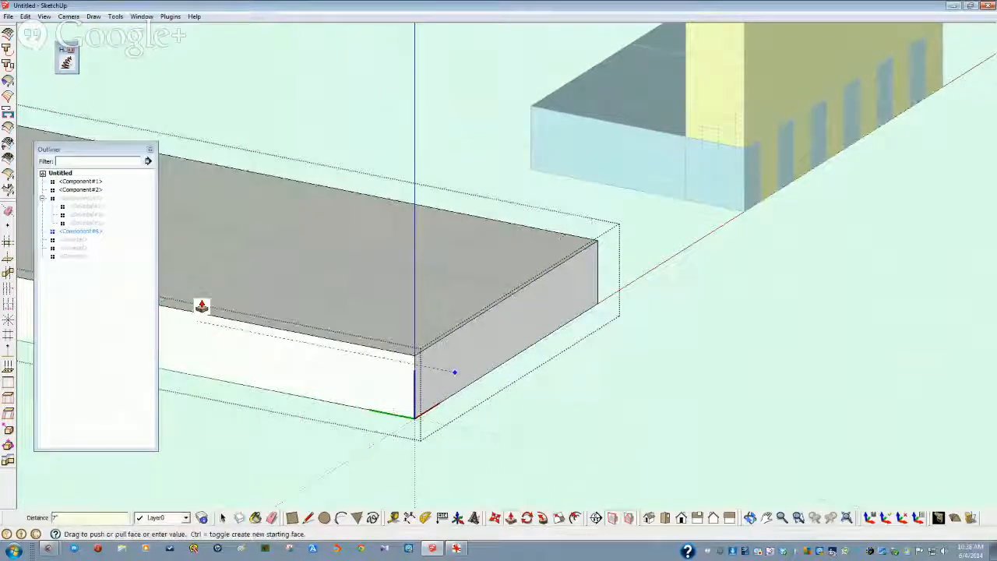
pyautogui.scroll(-5, 201, 306)
pyautogui.press('space')
pyautogui.click(241, 478)
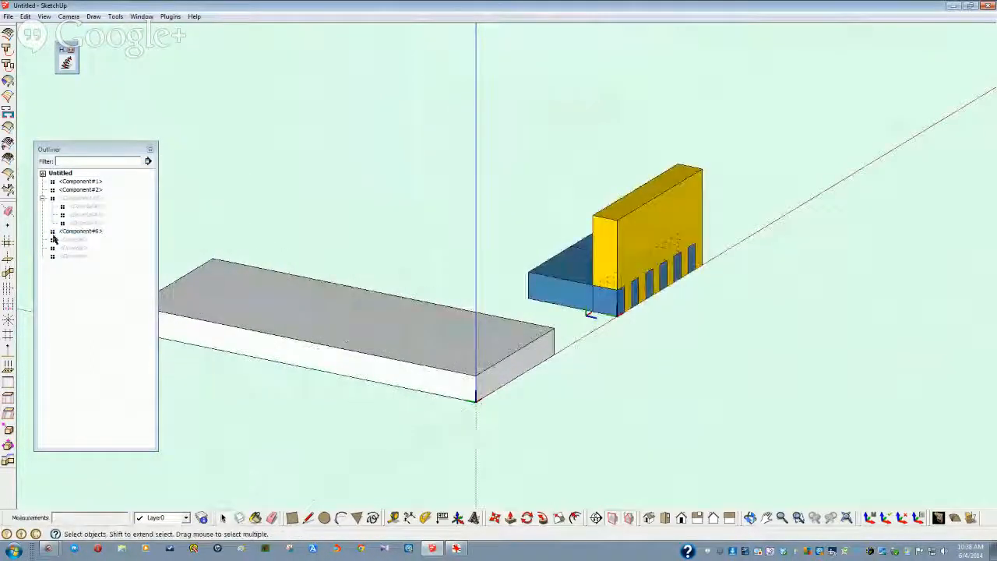
# Step: Nest the three hidden Dovetail components inside Component#6 in the model hierarchy
pyautogui.click(70, 240)
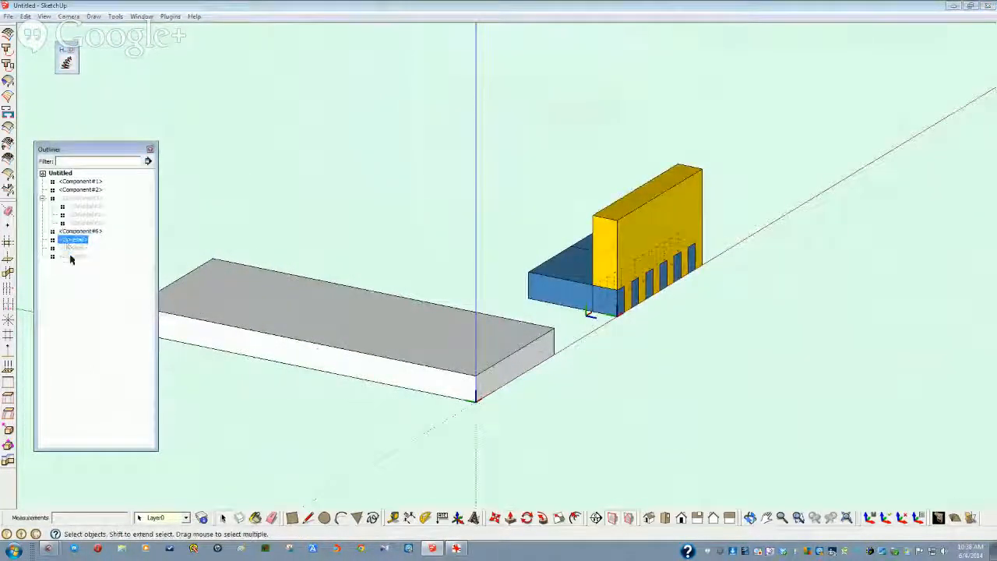
pyautogui.keyDown('shift'); pyautogui.click(71, 257); pyautogui.keyUp('shift')
pyautogui.moveTo(75, 243); pyautogui.dragTo(78, 233)
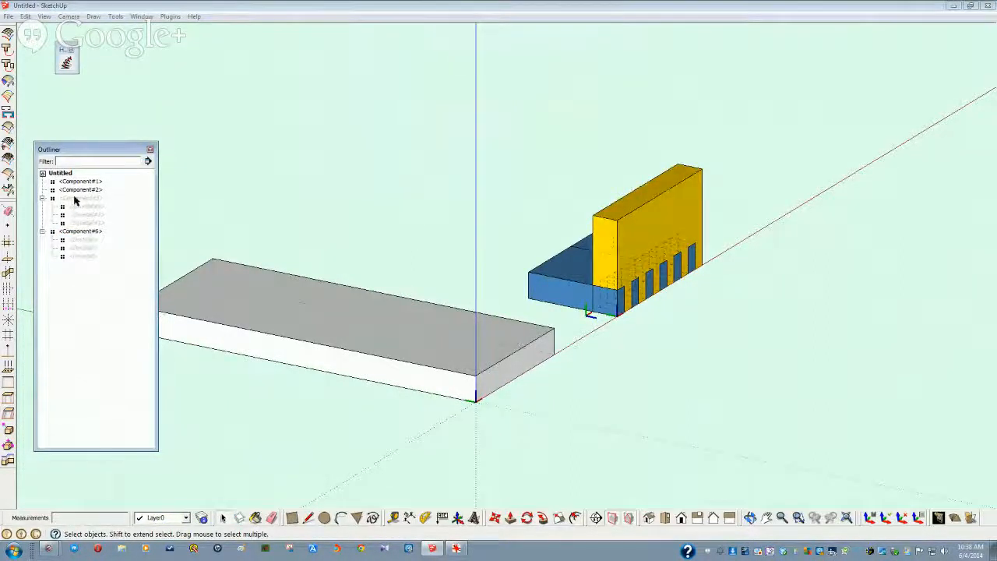
# Step: Unhide Component#5 and the three Dovetail components nested in Component#6
pyautogui.rightClick(74, 199)
pyautogui.click(102, 226)
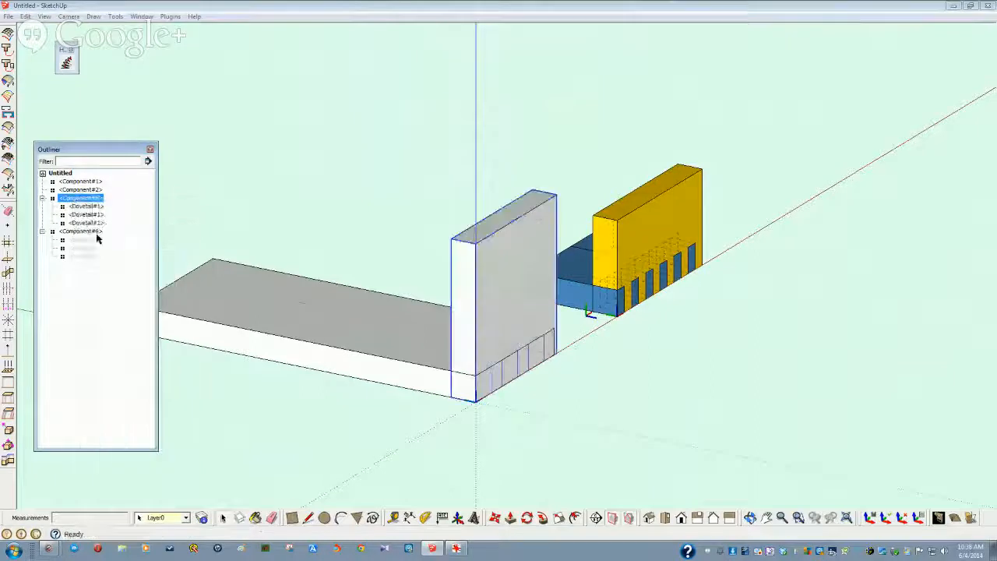
pyautogui.click(77, 241)
pyautogui.keyDown('shift'); pyautogui.click(78, 257); pyautogui.keyUp('shift')
pyautogui.rightClick(78, 257)
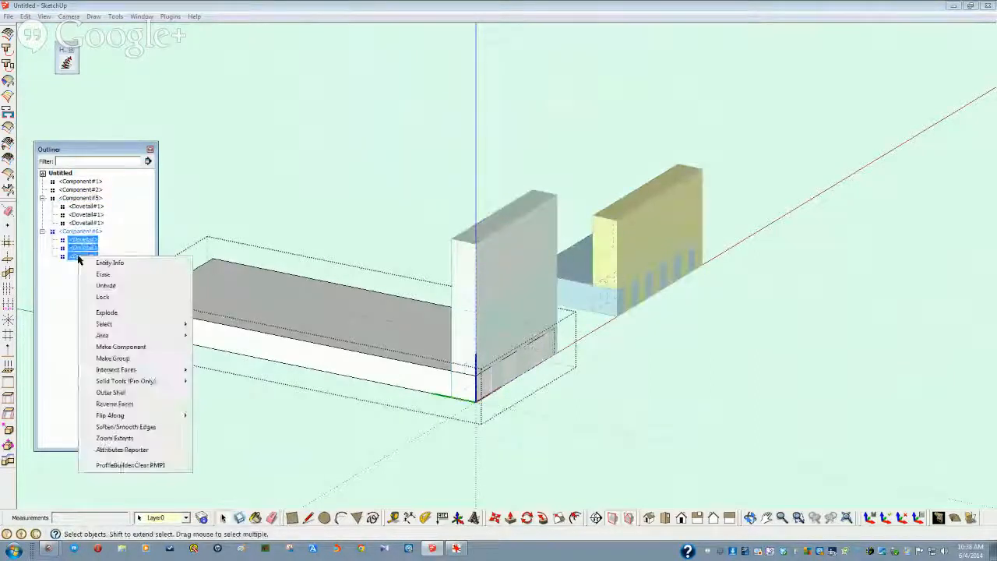
pyautogui.click(110, 285)
pyautogui.click(260, 397)
# Step: Paint the flat board, Component#6, with the named color 0121_MediumOrchid
pyautogui.moveTo(343, 371); pyautogui.dragTo(272, 428, button='middle')
pyautogui.click(308, 295)
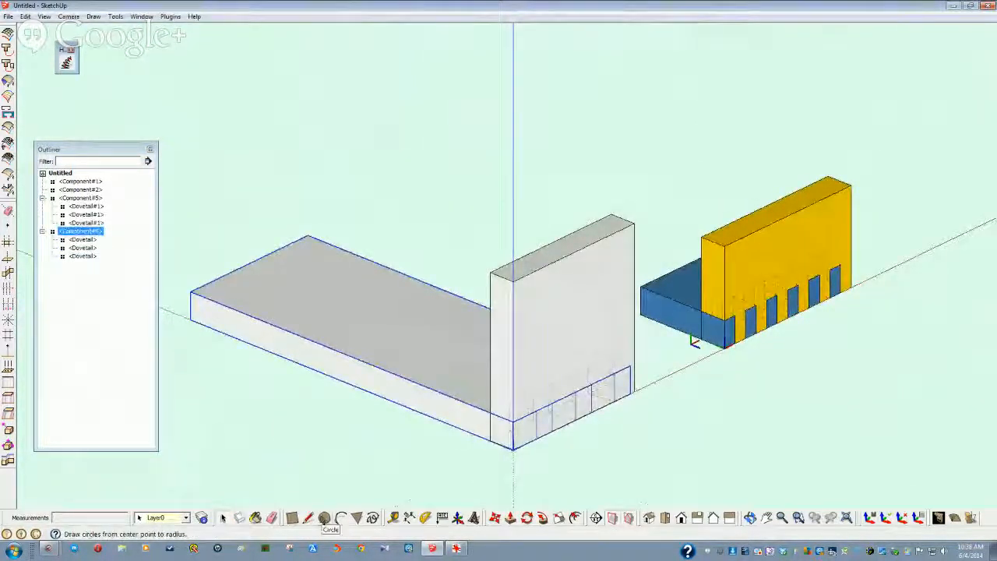
pyautogui.press('b')
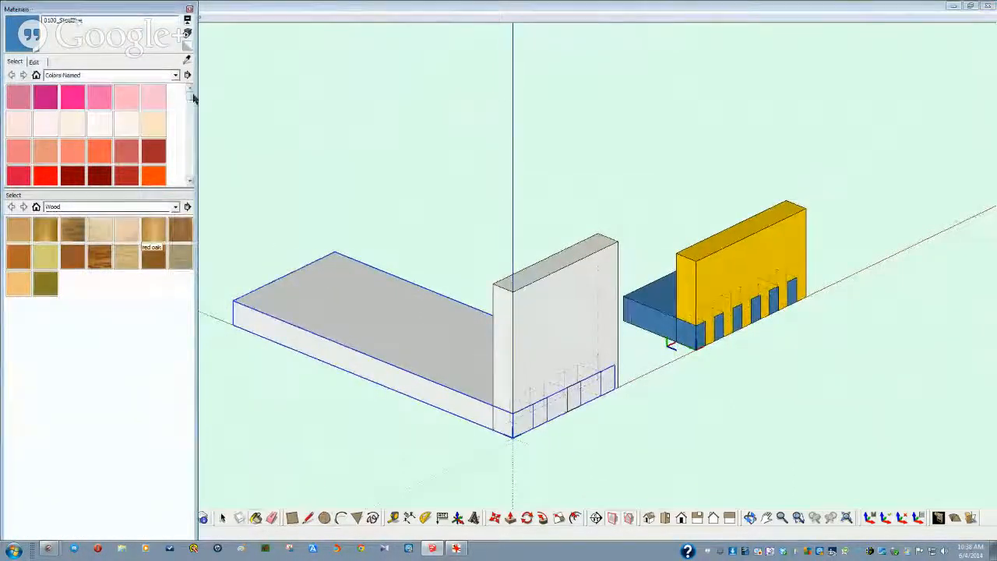
pyautogui.moveTo(189, 93); pyautogui.dragTo(192, 158)
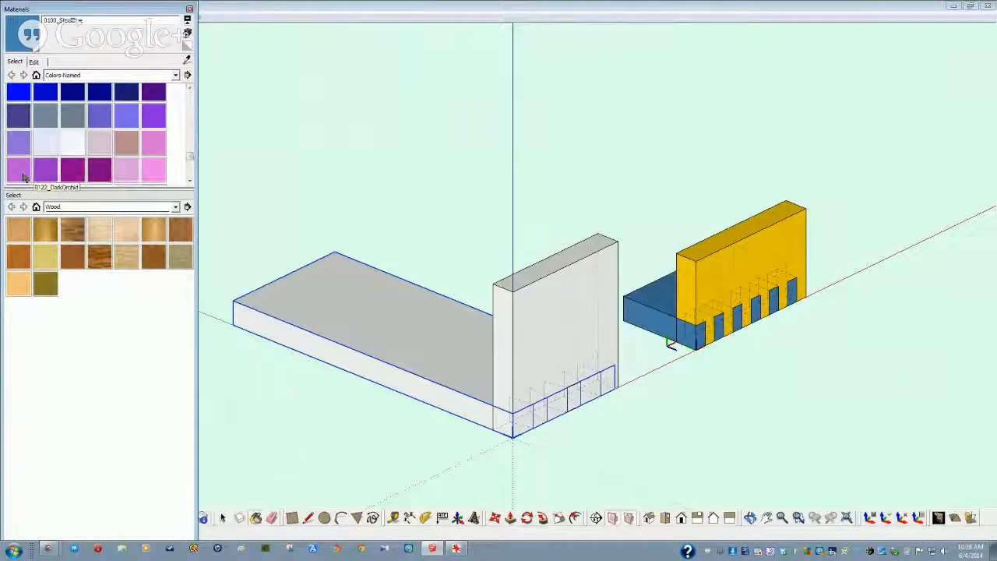
pyautogui.click(28, 176)
pyautogui.click(310, 293)
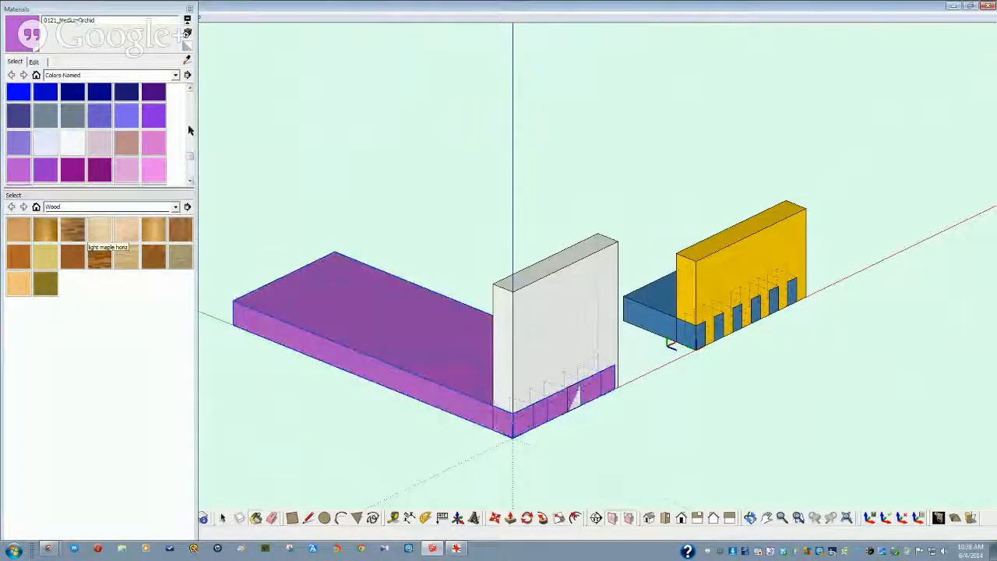
# Step: Paint the upright board, Component#5, with the aquamarine named color and close the materials
pyautogui.moveTo(192, 160); pyautogui.dragTo(191, 139)
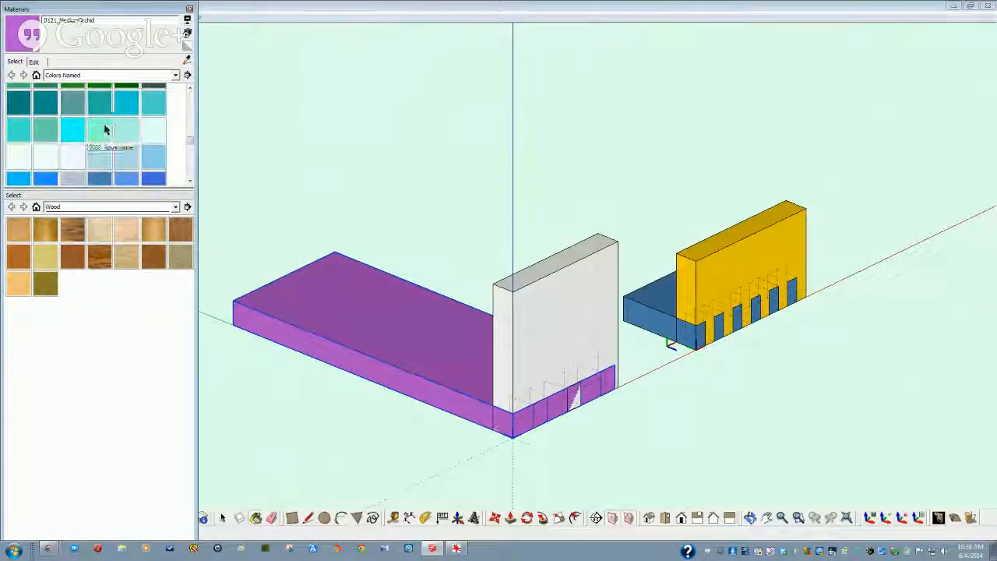
pyautogui.click(100, 130)
pyautogui.click(563, 288)
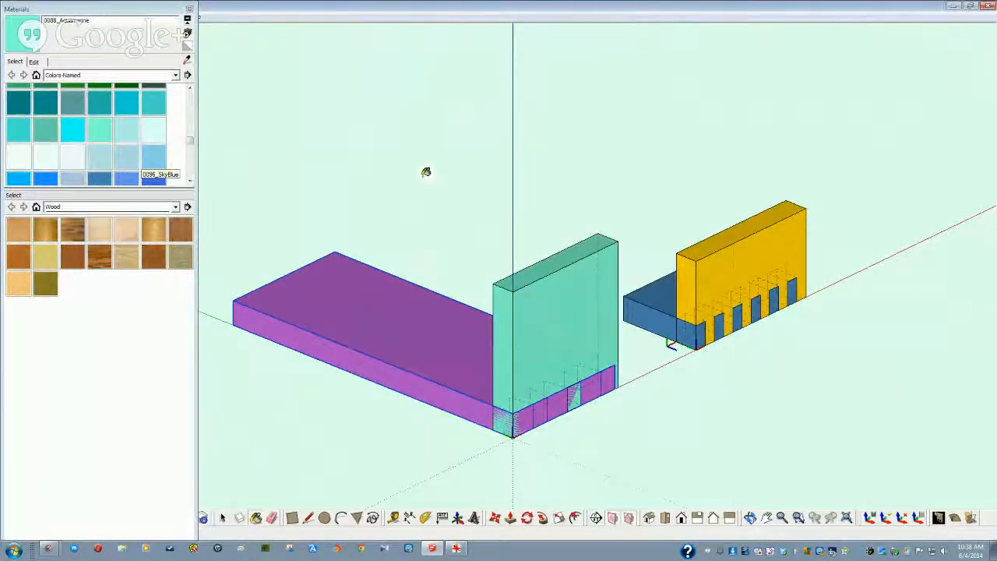
pyautogui.press('space')
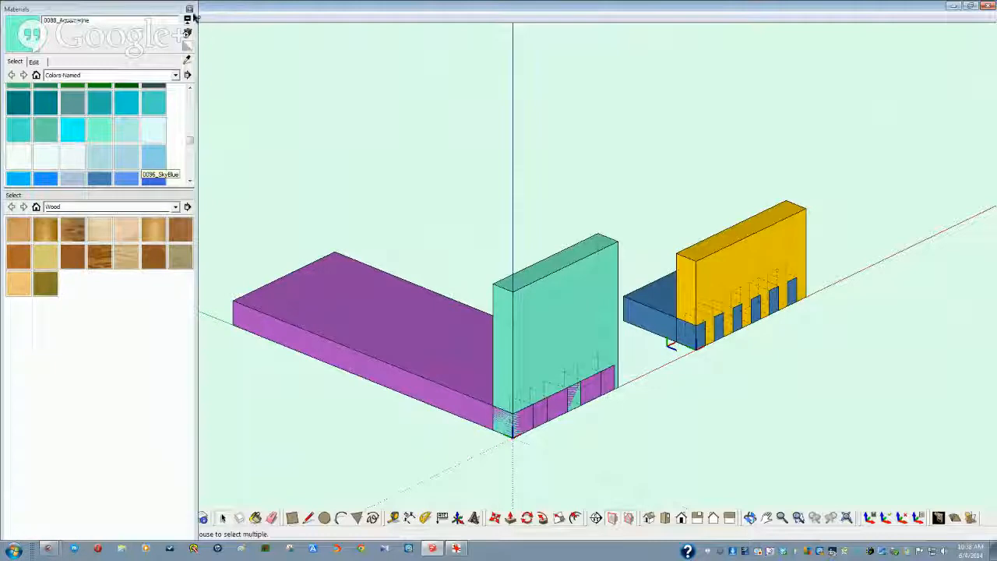
pyautogui.click(190, 9)
# Step: Hide the upright board, Component#5, to expose the dovetail outlines at the end of the flat board
pyautogui.moveTo(340, 250)
pyautogui.mouseDown(button='middle')
pyautogui.moveTo(309, 254)
pyautogui.moveTo(444, 315)
pyautogui.moveTo(421, 304)
pyautogui.mouseUp(button='middle')
pyautogui.rightClick(78, 198)
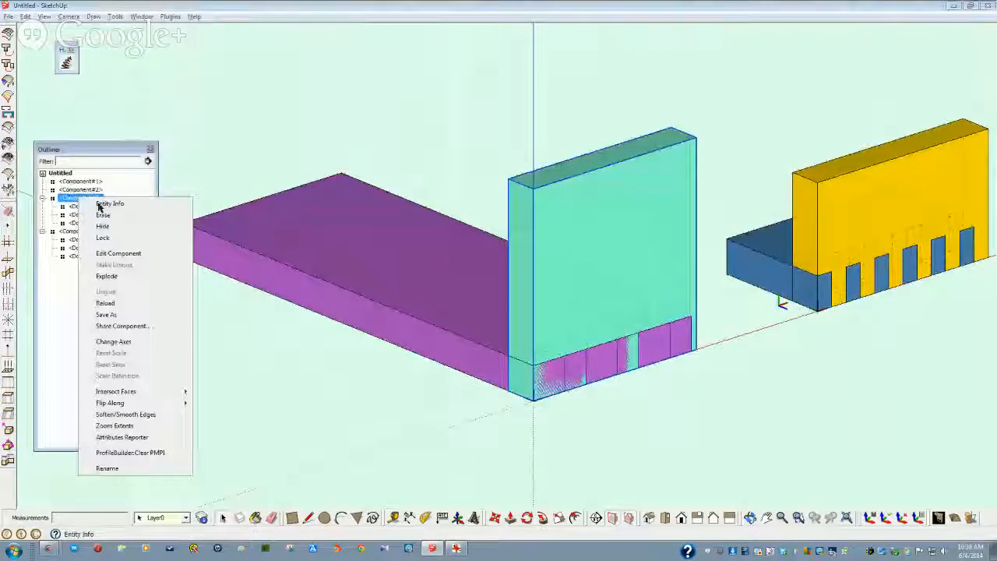
pyautogui.click(102, 225)
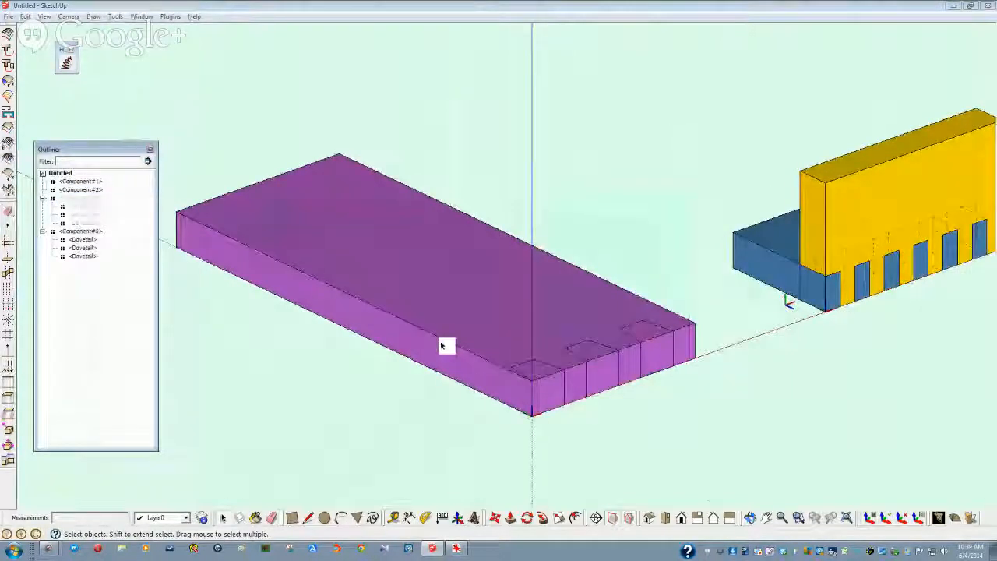
pyautogui.scroll(3, 504, 387)
pyautogui.moveTo(504, 387); pyautogui.dragTo(328, 361, button='middle')
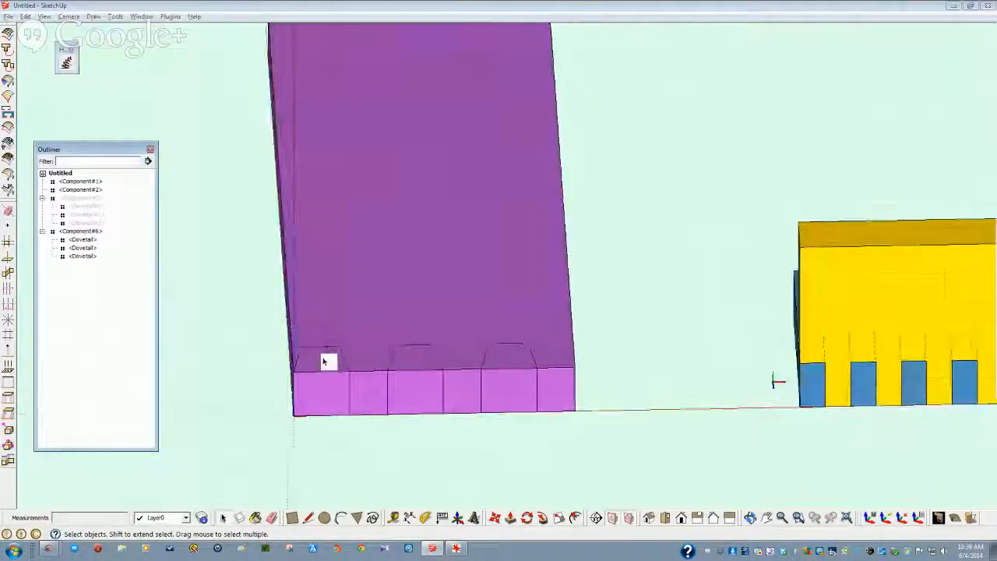
# Step: Try exploding the three Dovetail components inside Component#6
pyautogui.click(341, 399)
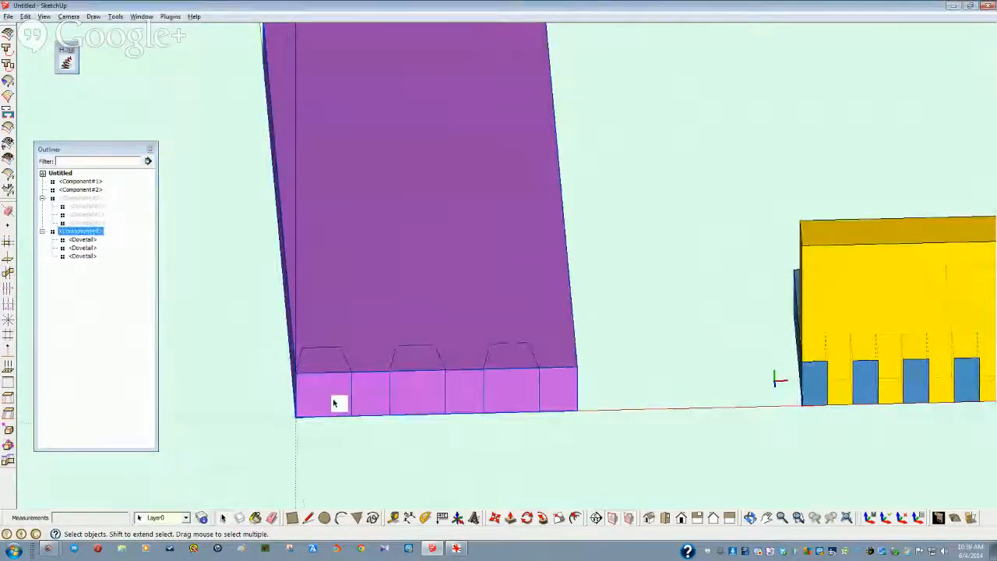
pyautogui.click(82, 240)
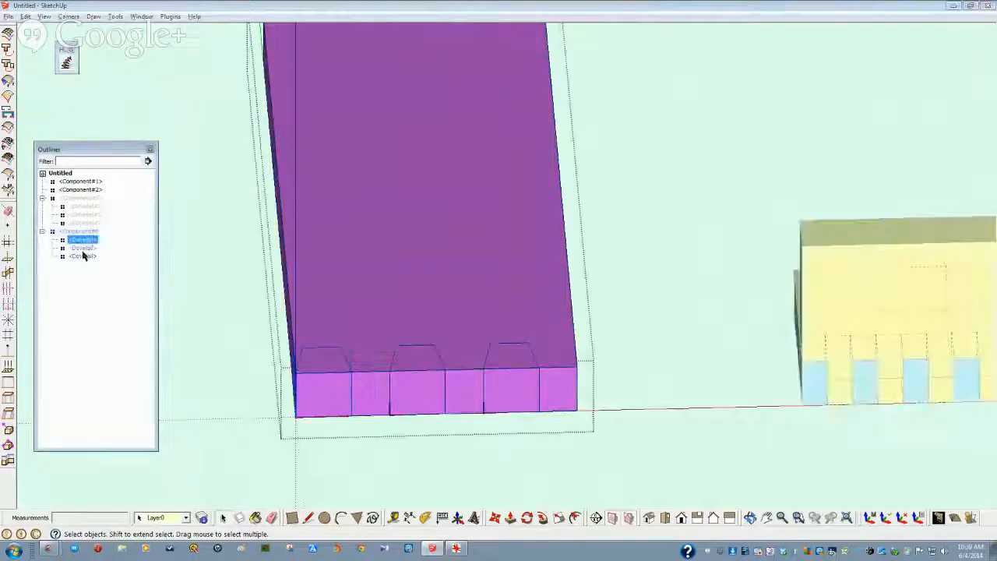
pyautogui.keyDown('shift'); pyautogui.click(85, 256); pyautogui.keyUp('shift')
pyautogui.rightClick(85, 256)
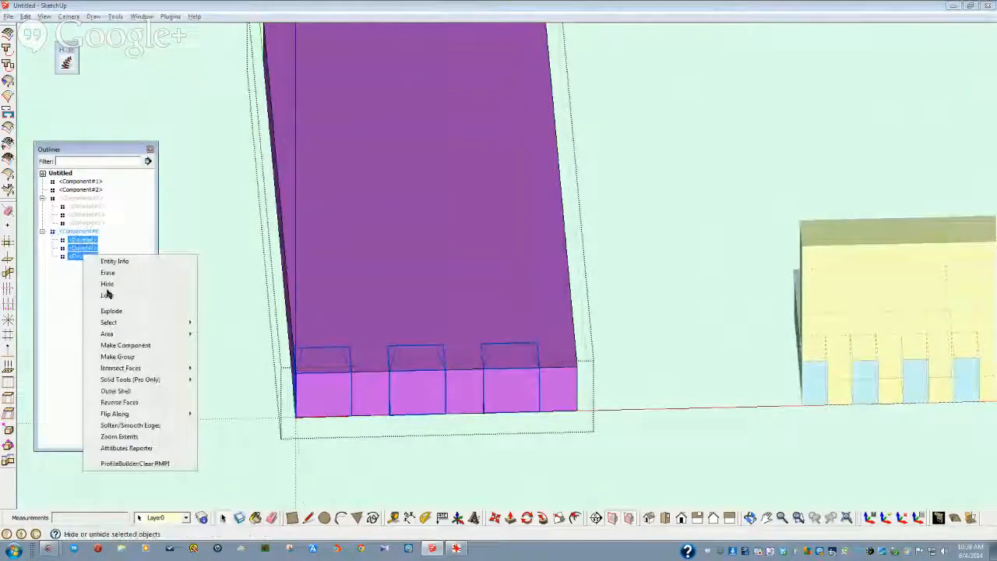
pyautogui.click(122, 320)
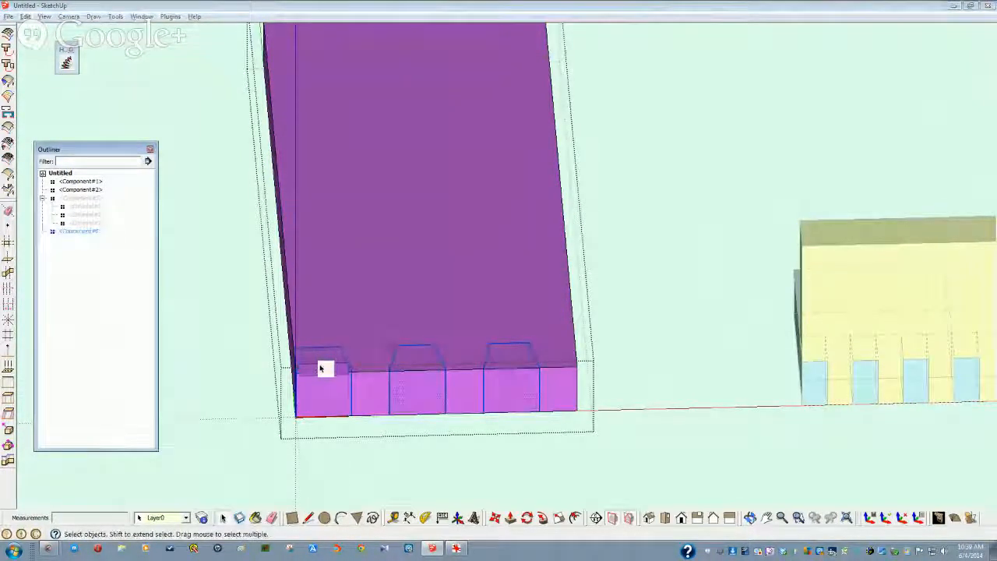
pyautogui.click(327, 396)
pyautogui.hotkey('ctrl', 't')
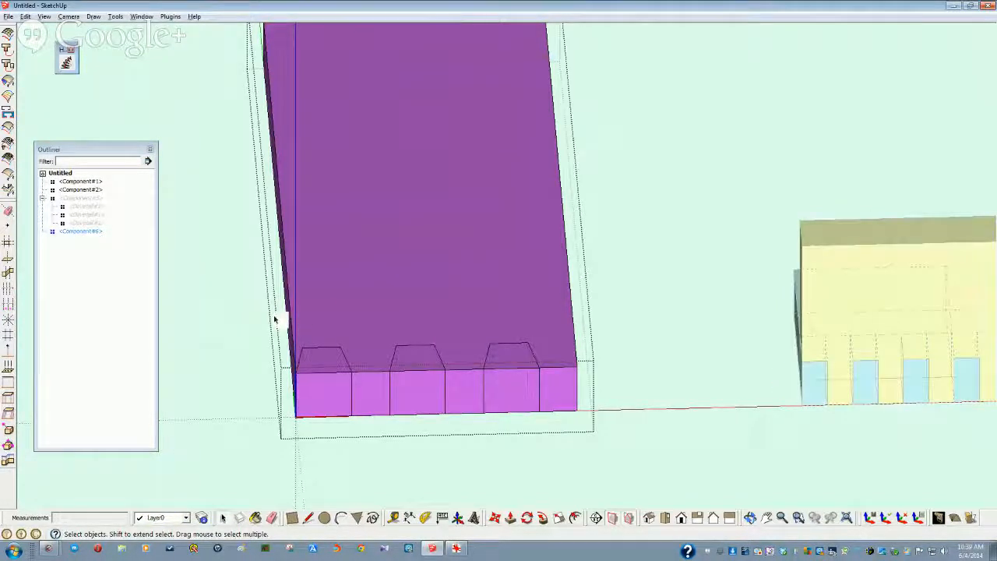
pyautogui.moveTo(316, 318); pyautogui.dragTo(316, 328, button='middle')
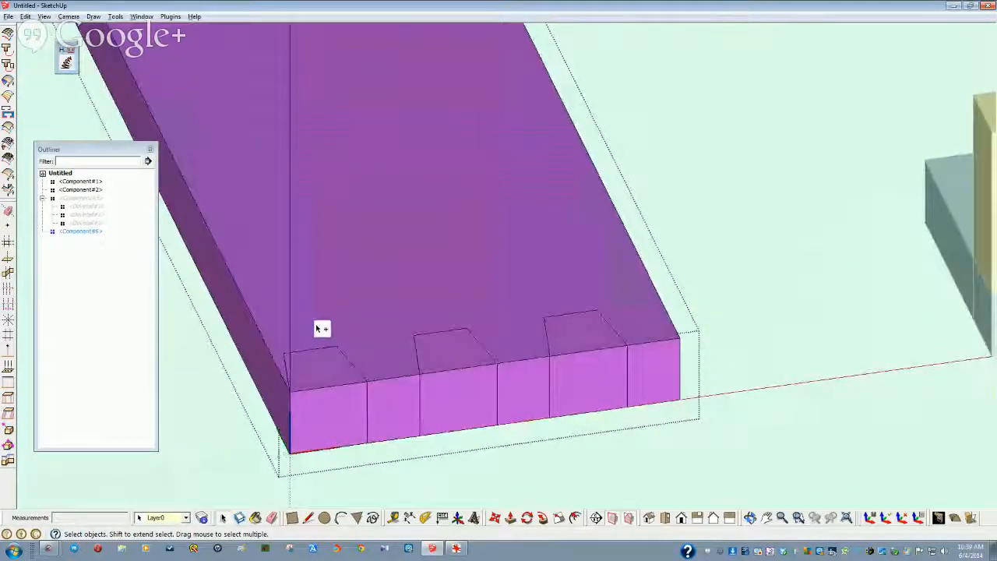
# Step: Explode the three Dovetail components nested inside the flat board, Component#6
pyautogui.click(337, 402)
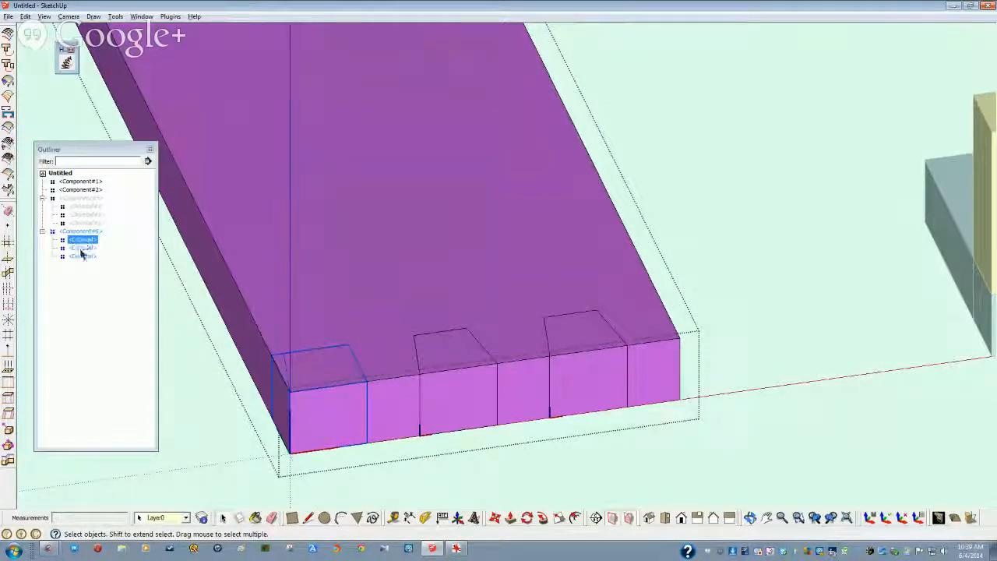
pyautogui.click(81, 257)
pyautogui.click(82, 241)
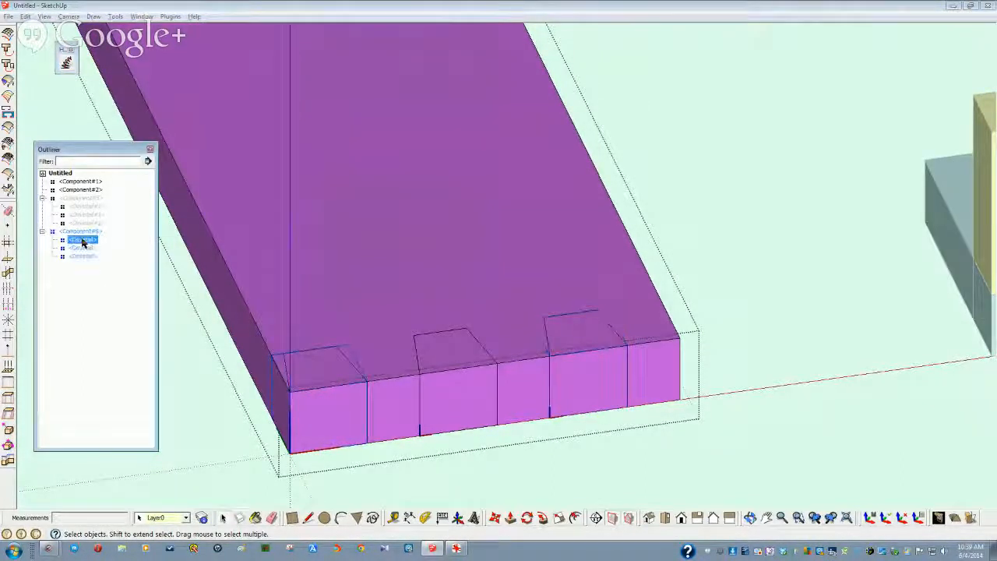
pyautogui.click(79, 250)
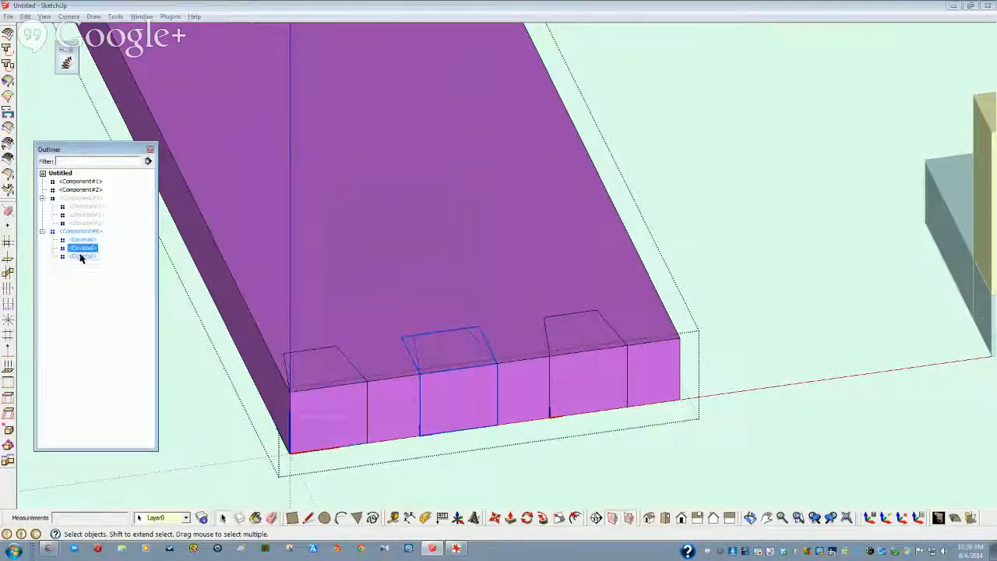
pyautogui.click(83, 256)
pyautogui.click(85, 295)
pyautogui.click(83, 240)
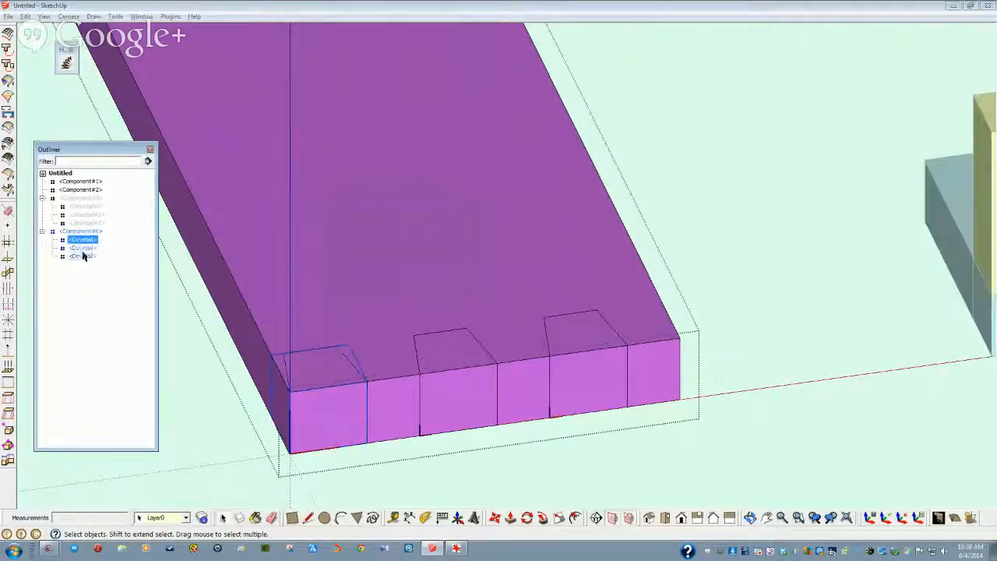
pyautogui.keyDown('shift'); pyautogui.click(83, 256); pyautogui.keyUp('shift')
pyautogui.rightClick(84, 258)
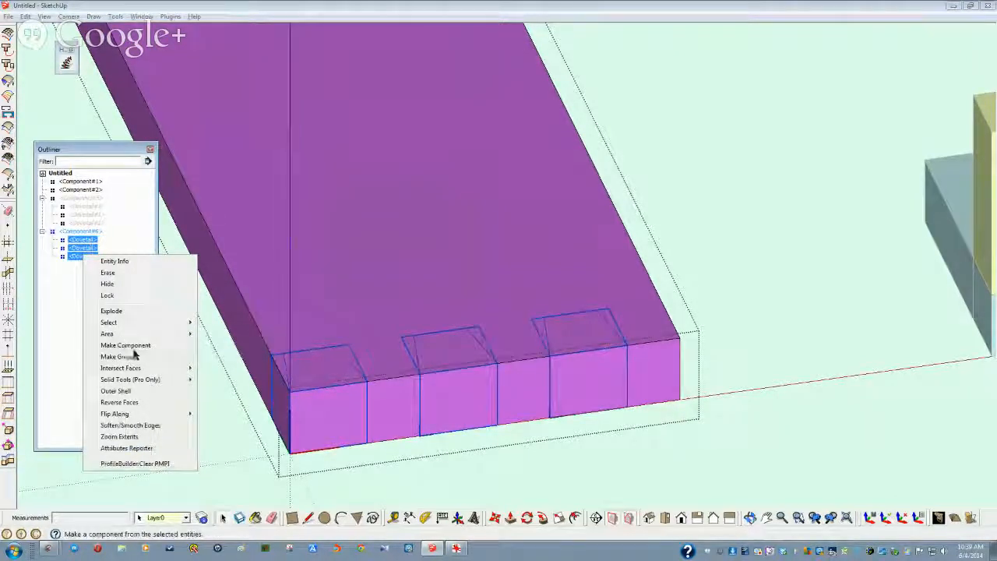
pyautogui.moveTo(119, 321)
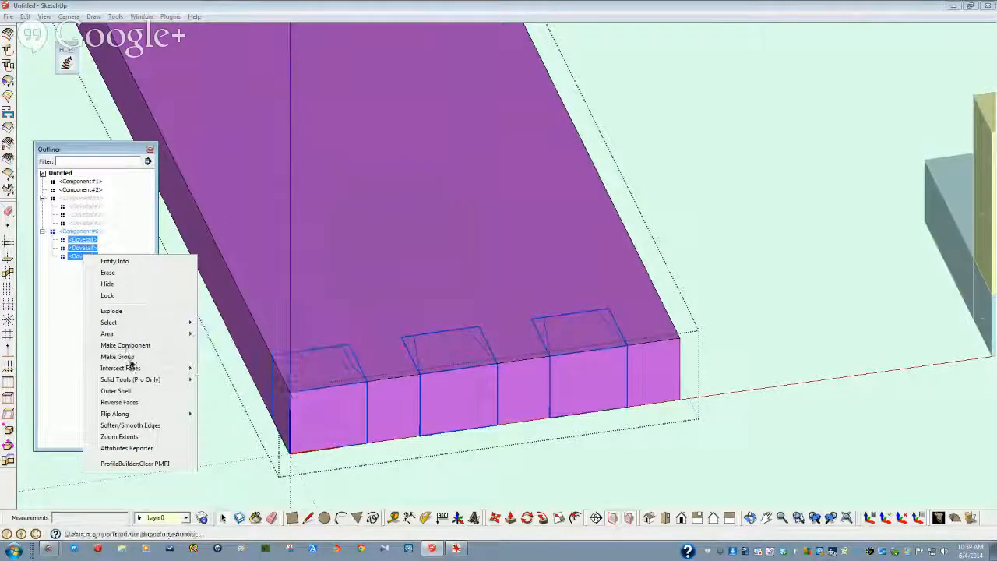
pyautogui.moveTo(131, 370)
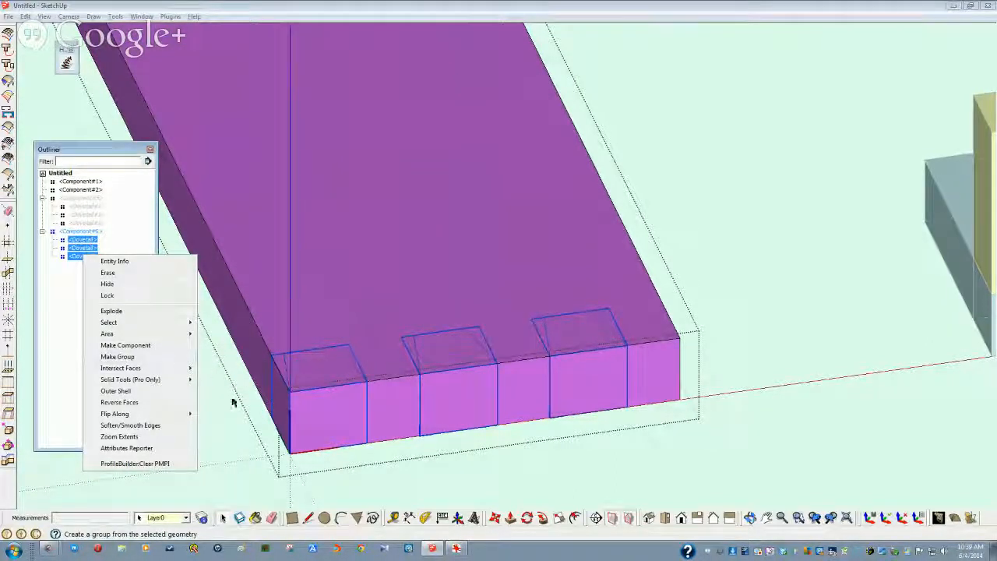
pyautogui.click(110, 311)
# Step: Cut the first corner dovetail socket in Component#6 by deleting its end, top and bottom faces
pyautogui.moveTo(327, 429); pyautogui.dragTo(307, 414, button='middle')
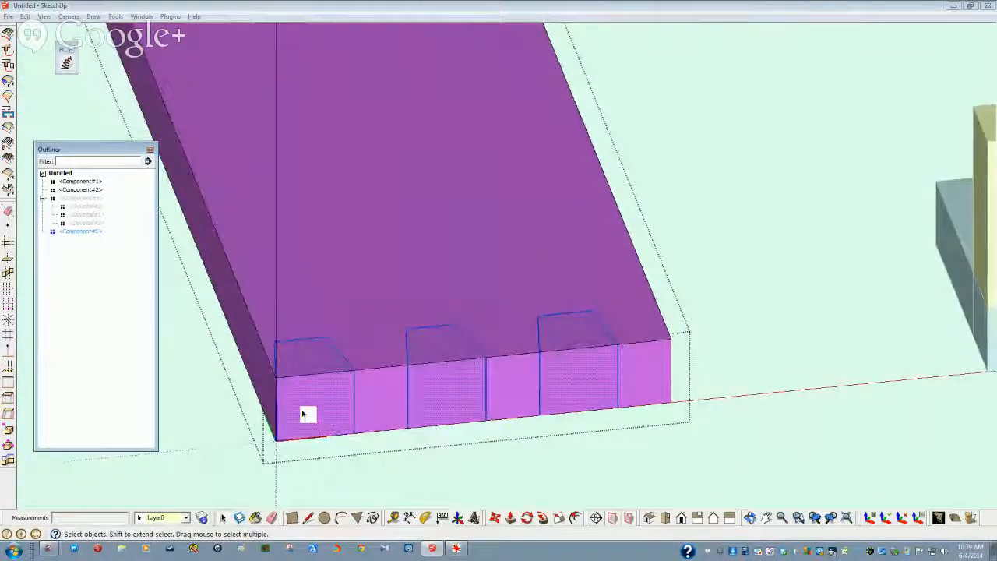
pyautogui.click(307, 414)
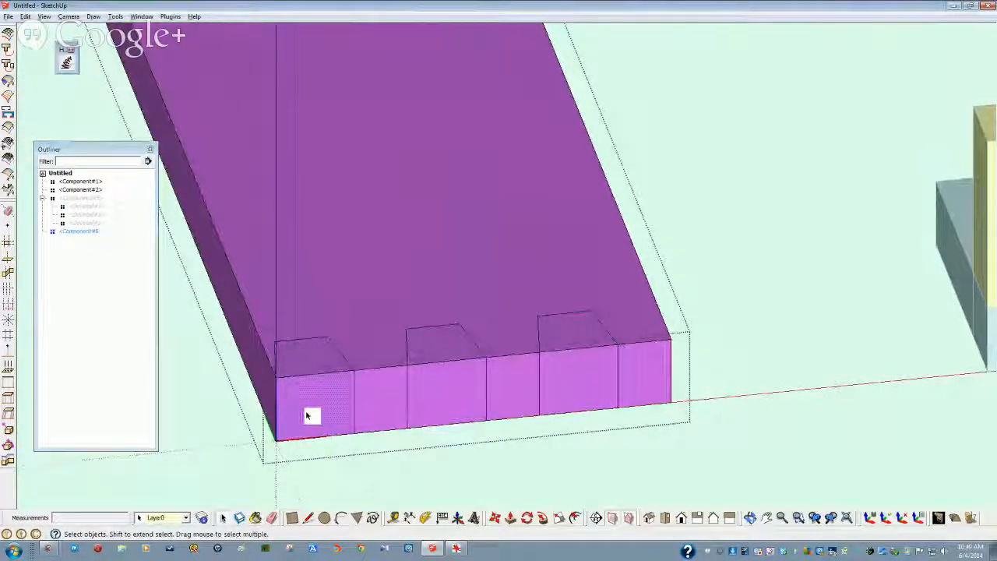
pyautogui.press('Delete')
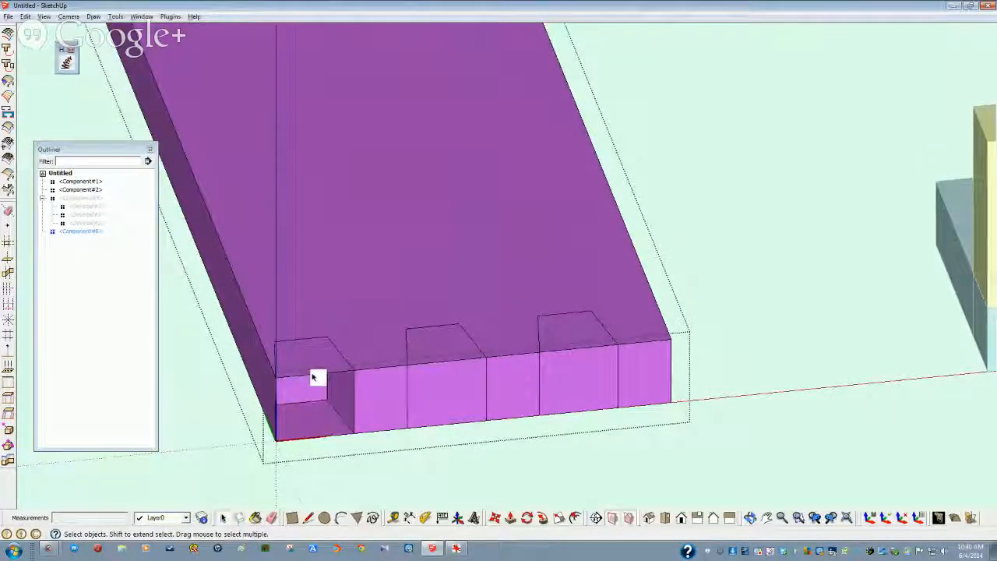
pyautogui.hotkey('ctrl', 'z')
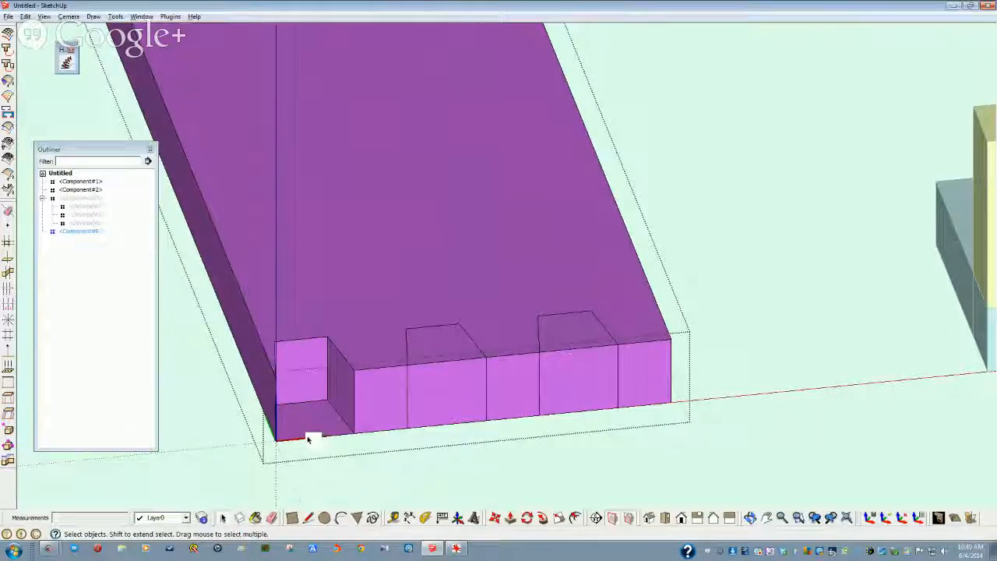
pyautogui.click(308, 441)
pyautogui.press('Delete')
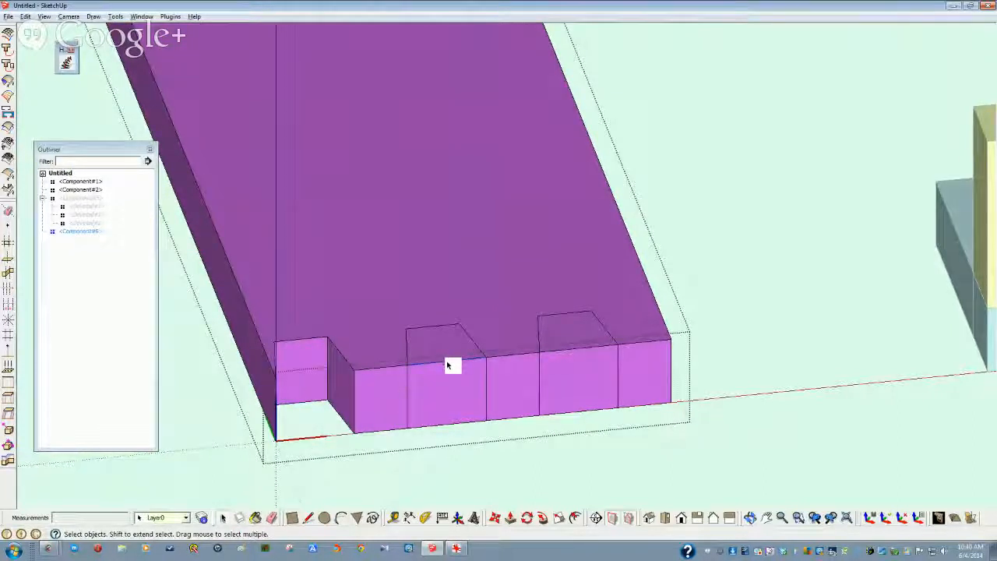
# Step: Open the middle and last dovetail sockets of Component#6 by deleting their end, top and bottom faces
pyautogui.press('Delete')
pyautogui.click(442, 424)
pyautogui.press('Delete')
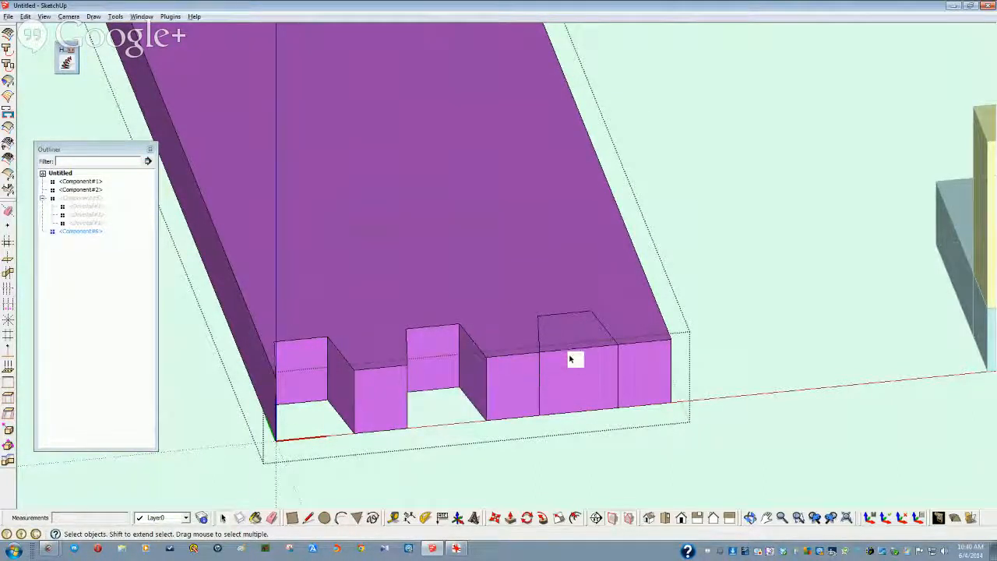
pyautogui.click(572, 392)
pyautogui.press('Delete')
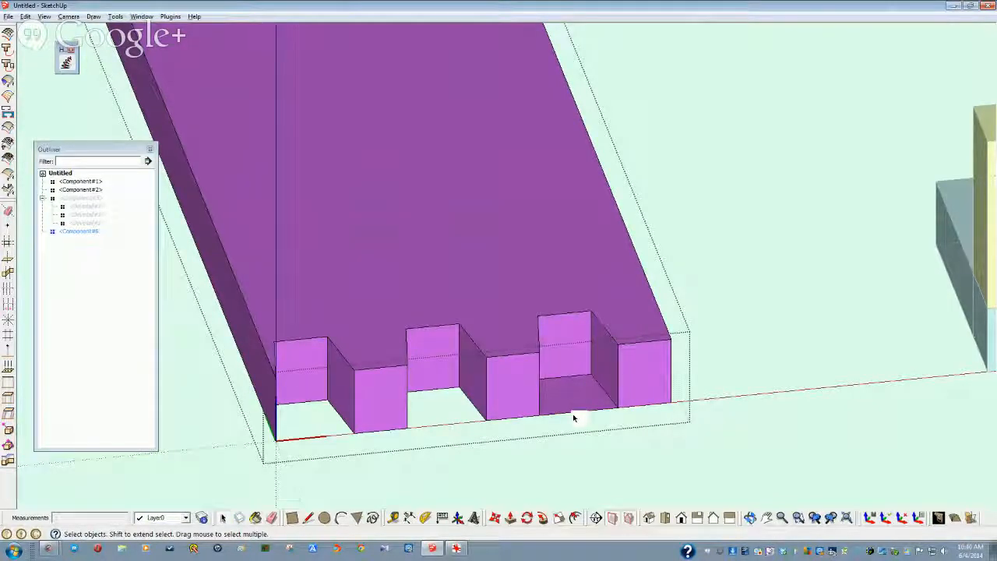
pyautogui.click(573, 414)
pyautogui.press('Delete')
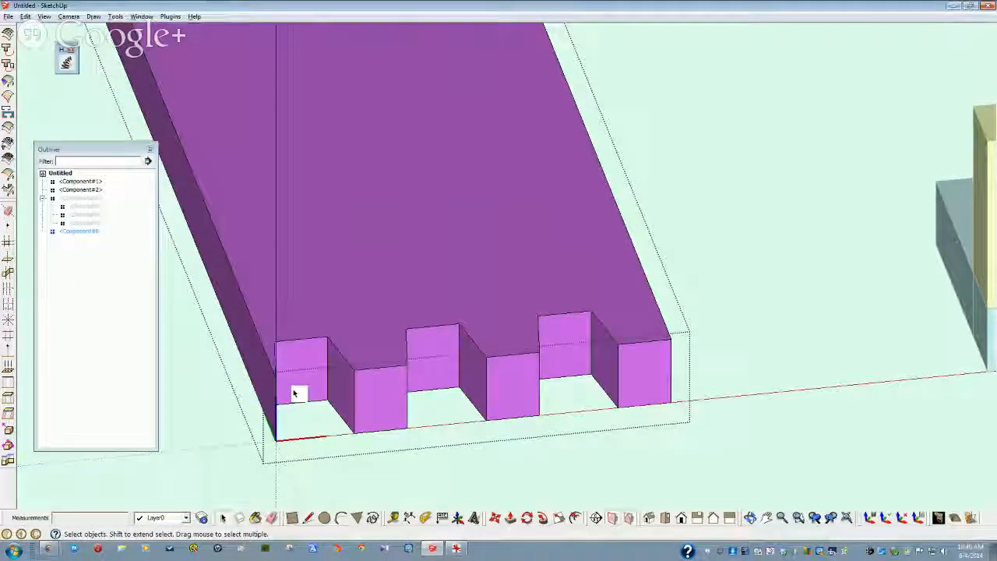
# Step: Unhide the upright board, Component#5, and hide the flat board, Component#6
pyautogui.moveTo(296, 394); pyautogui.dragTo(148, 359, button='middle')
pyautogui.rightClick(80, 200)
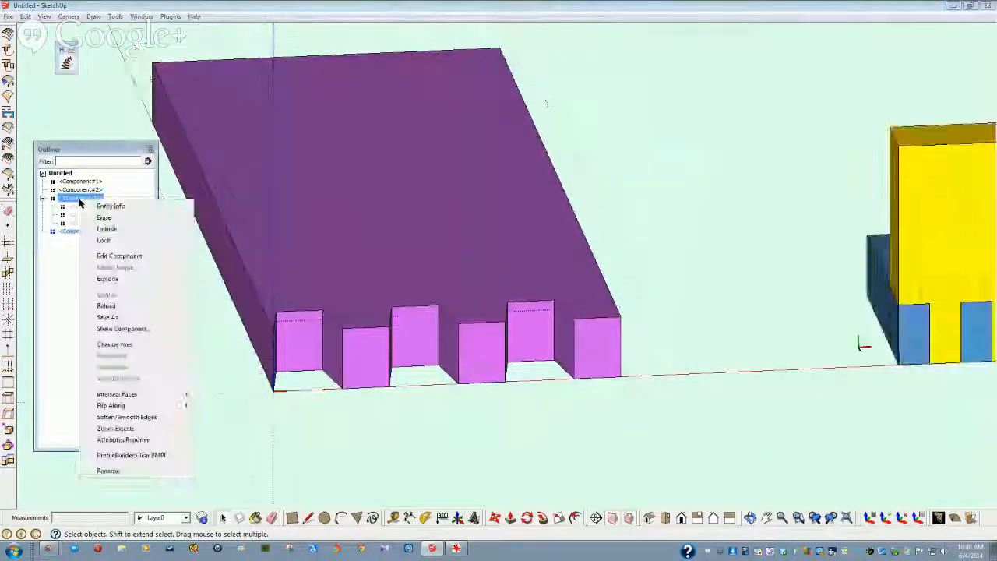
pyautogui.click(108, 229)
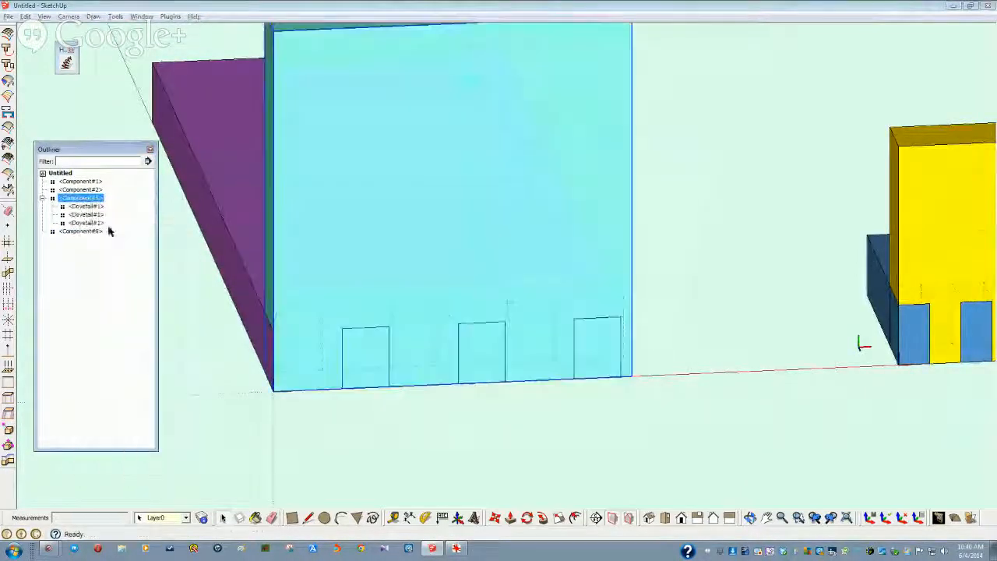
pyautogui.click(81, 207)
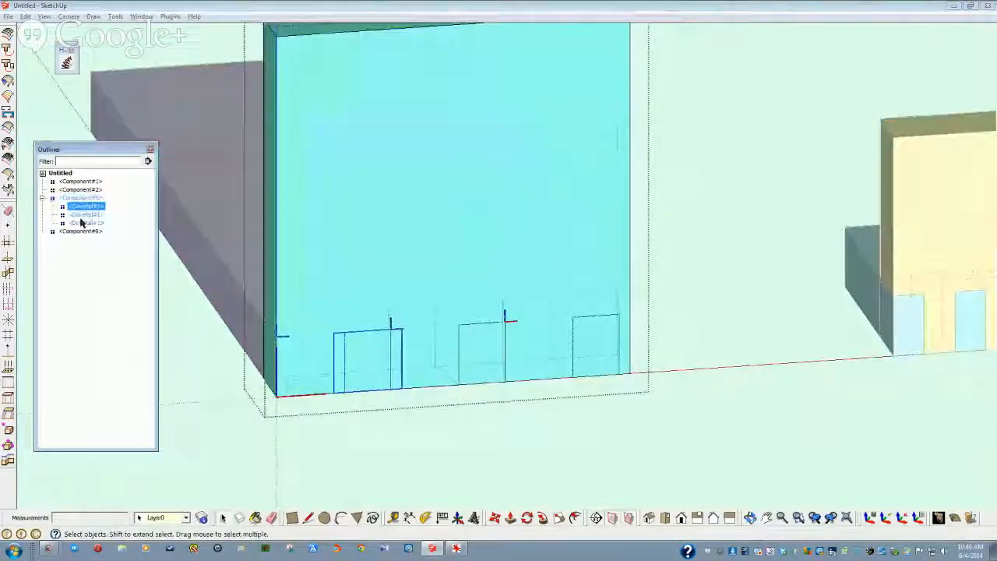
pyautogui.click(81, 232)
pyautogui.rightClick(81, 232)
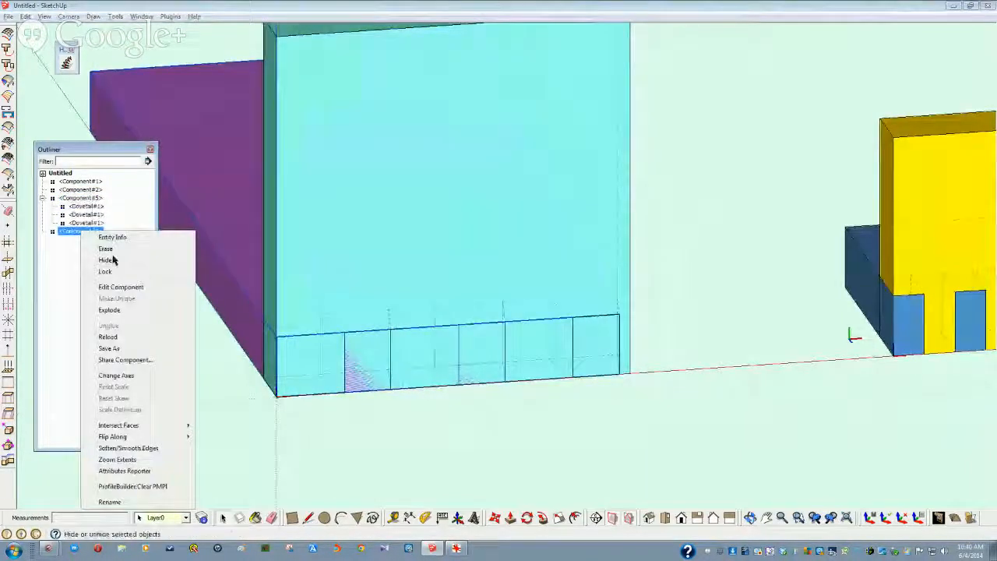
pyautogui.click(134, 258)
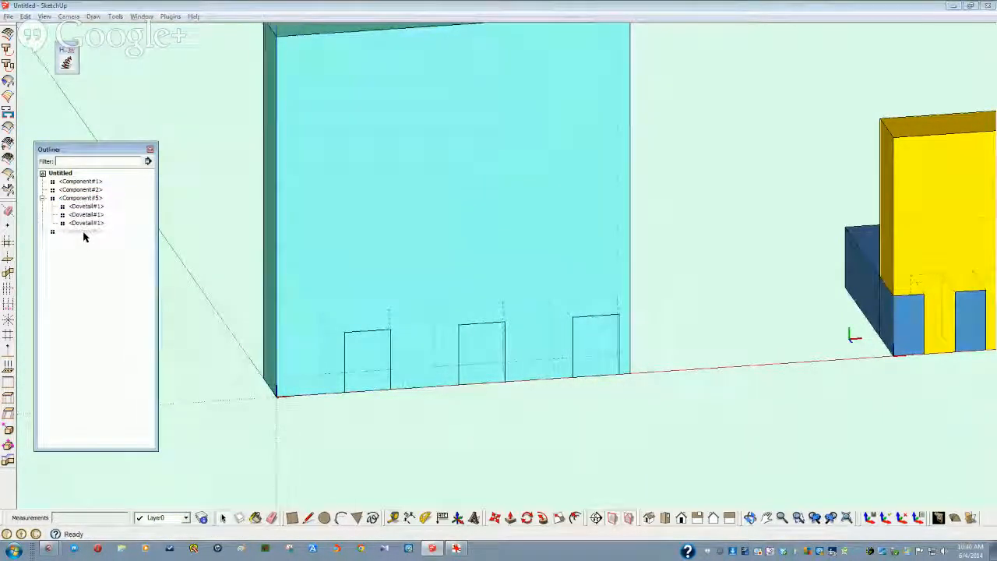
# Step: Explode the three Dovetail#1 components nested inside the upright board, Component#5
pyautogui.moveTo(274, 324); pyautogui.dragTo(351, 389, button='middle')
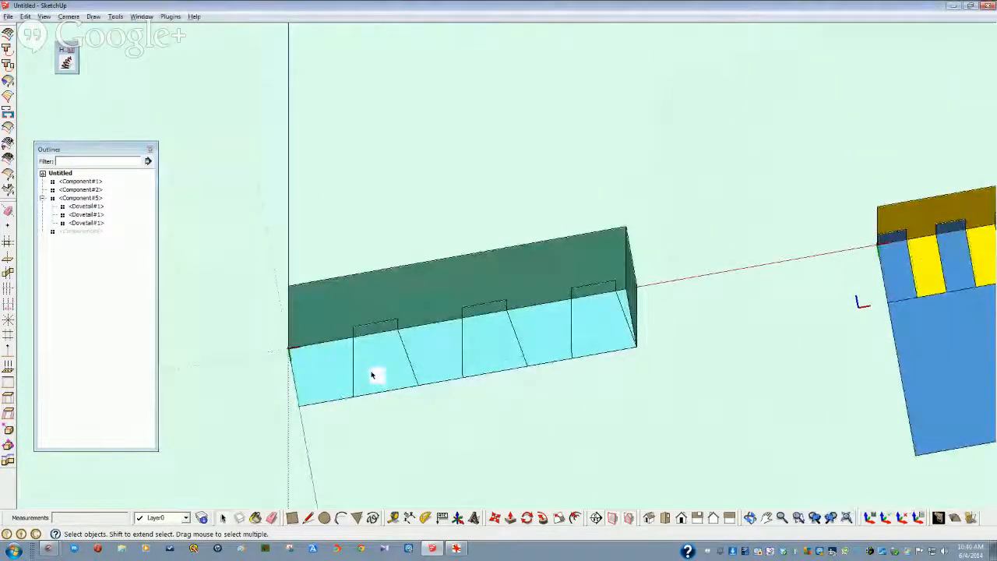
pyautogui.click(374, 372)
pyautogui.doubleClick(374, 372)
pyautogui.click(378, 369)
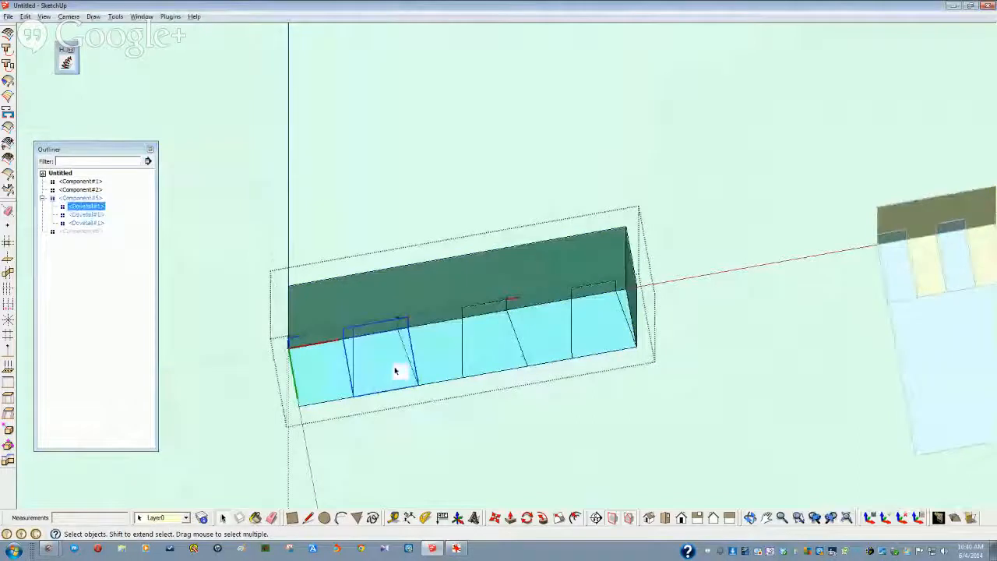
pyautogui.click(83, 223)
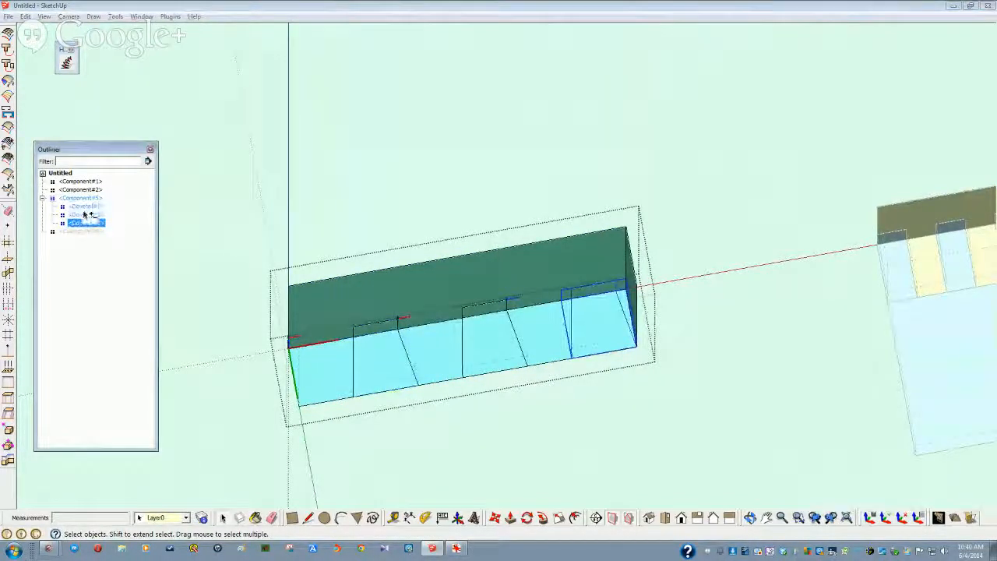
pyautogui.keyDown('shift'); pyautogui.click(85, 215); pyautogui.keyUp('shift')
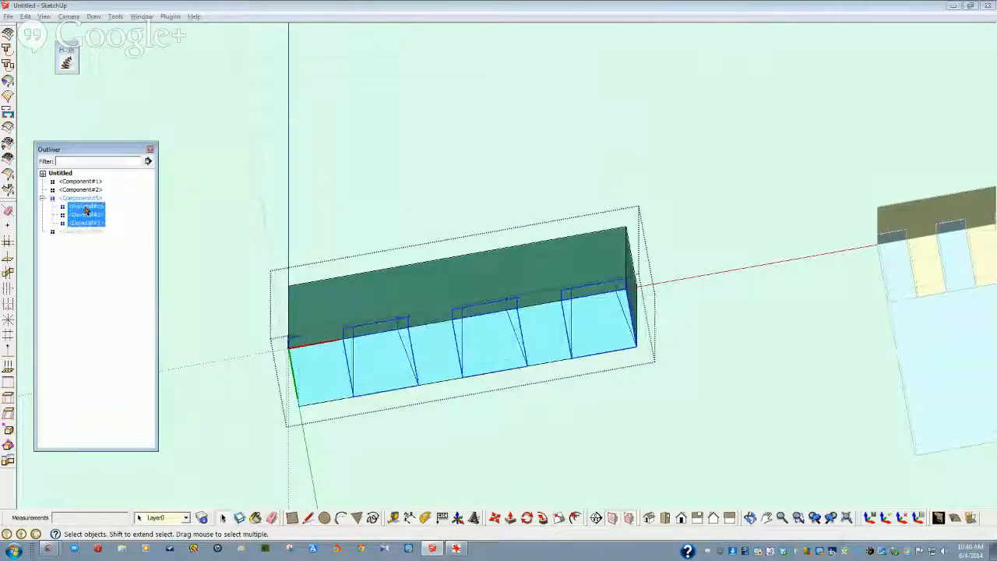
pyautogui.rightClick(87, 211)
pyautogui.click(121, 263)
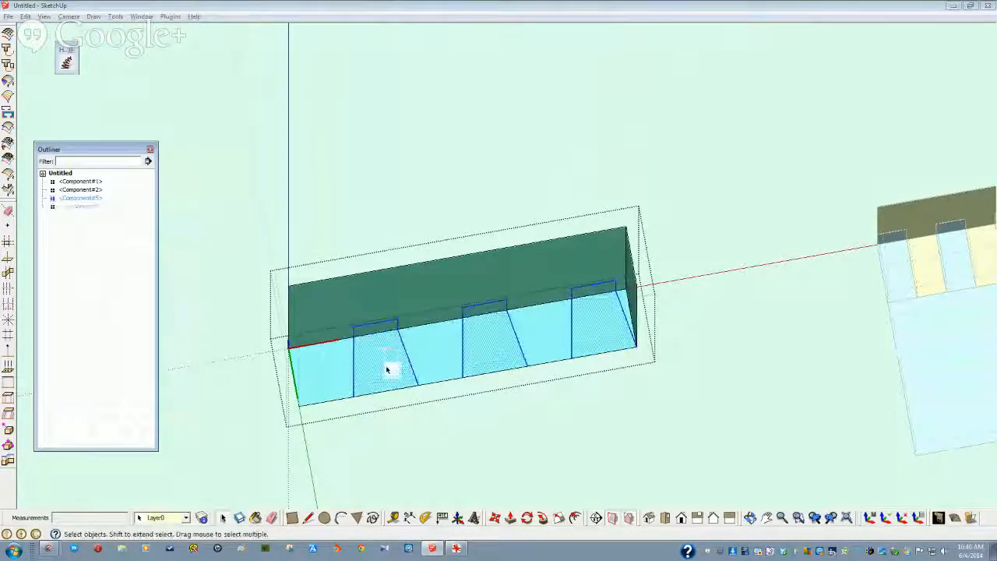
# Step: Delete the three dovetail-shaped faces on the underside of Component#5
pyautogui.click(383, 370)
pyautogui.keyDown('shift'); pyautogui.click(482, 368); pyautogui.keyUp('shift')
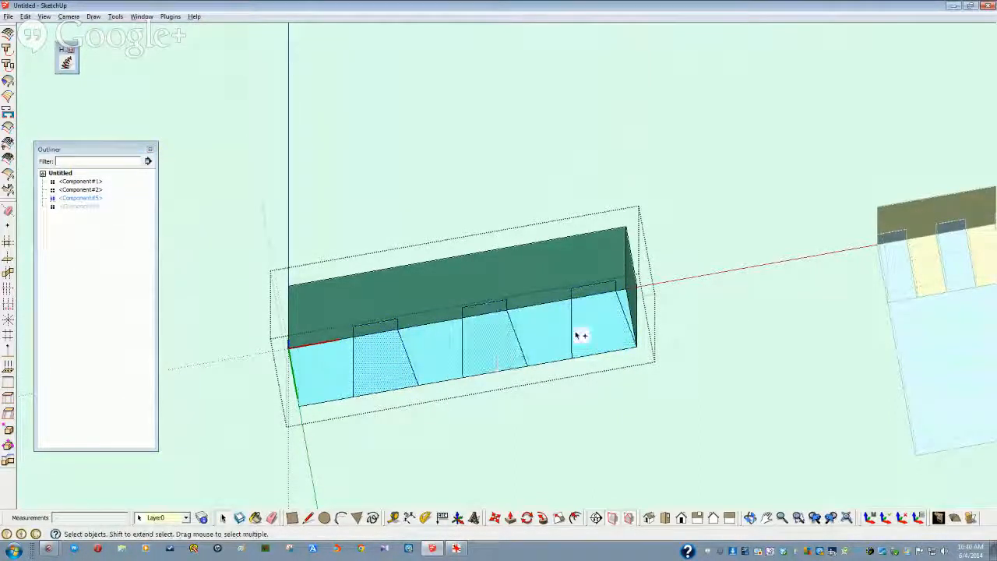
pyautogui.keyDown('shift'); pyautogui.click(602, 336); pyautogui.keyUp('shift')
pyautogui.press('Delete')
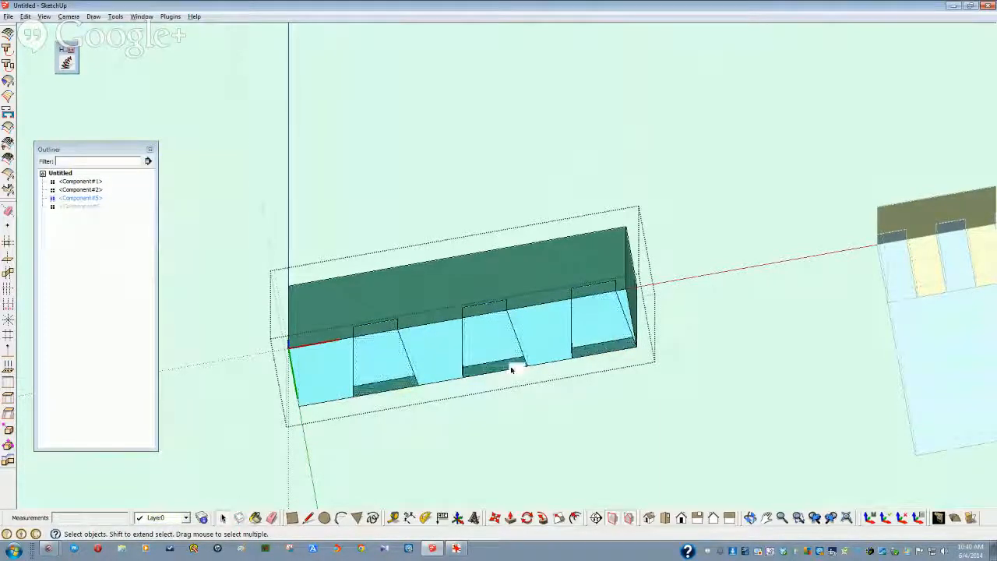
# Step: Unhide the flat board, Component#6, beside the upright board
pyautogui.click(70, 208)
pyautogui.rightClick(70, 208)
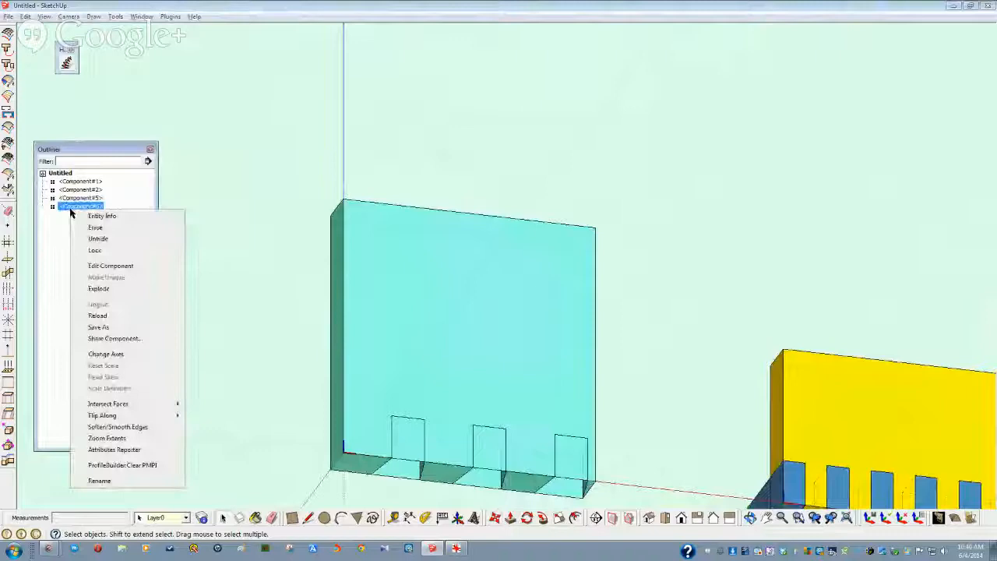
pyautogui.click(111, 240)
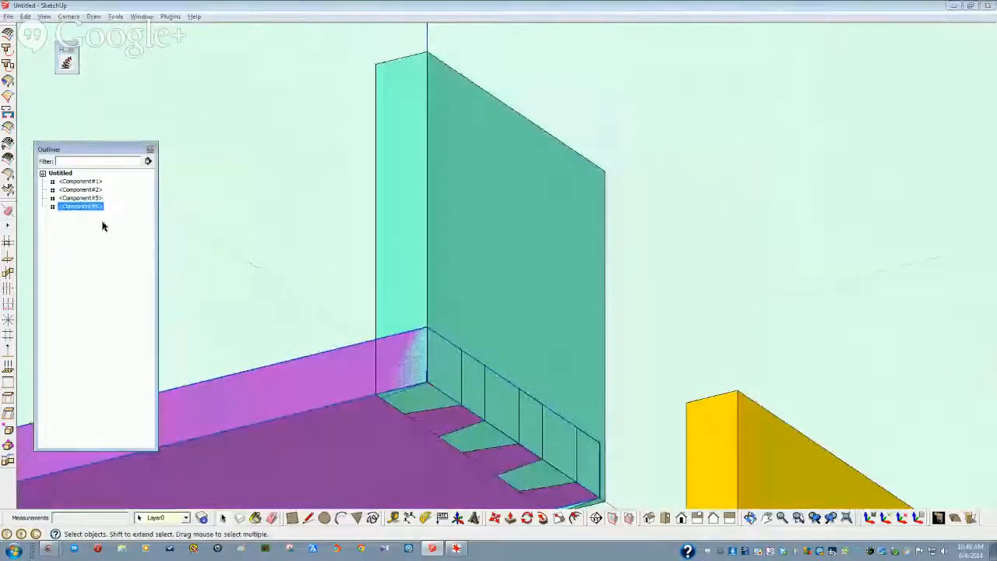
# Step: Move the upright board, Component#5, straight out from the end of the flat board to separate the joint
pyautogui.click(81, 198)
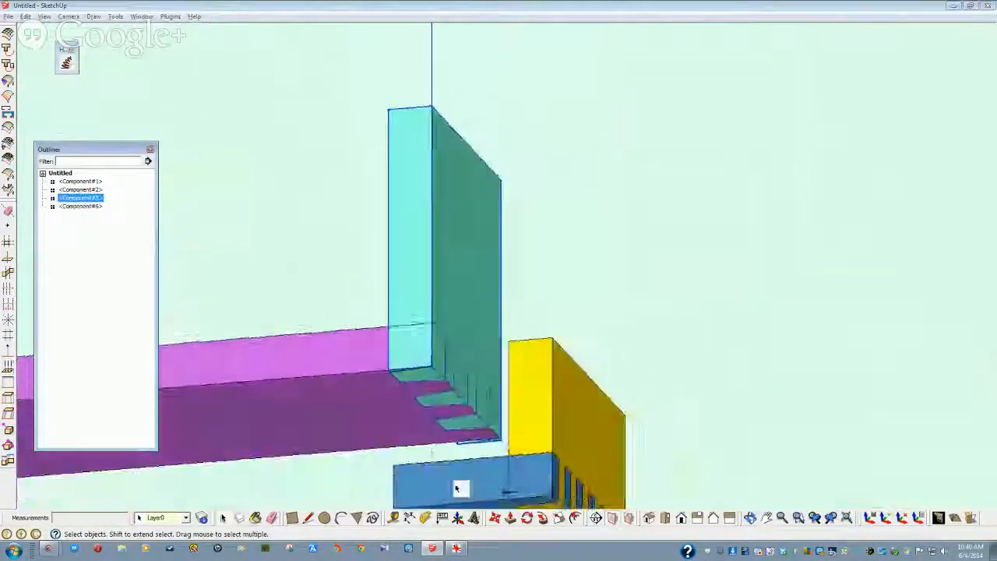
pyautogui.press('m')
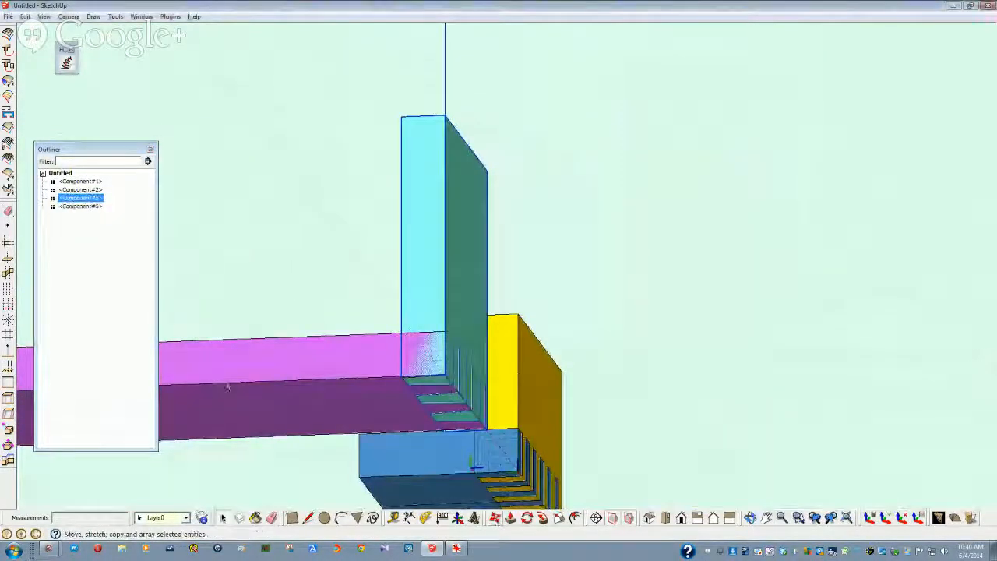
pyautogui.click(218, 383)
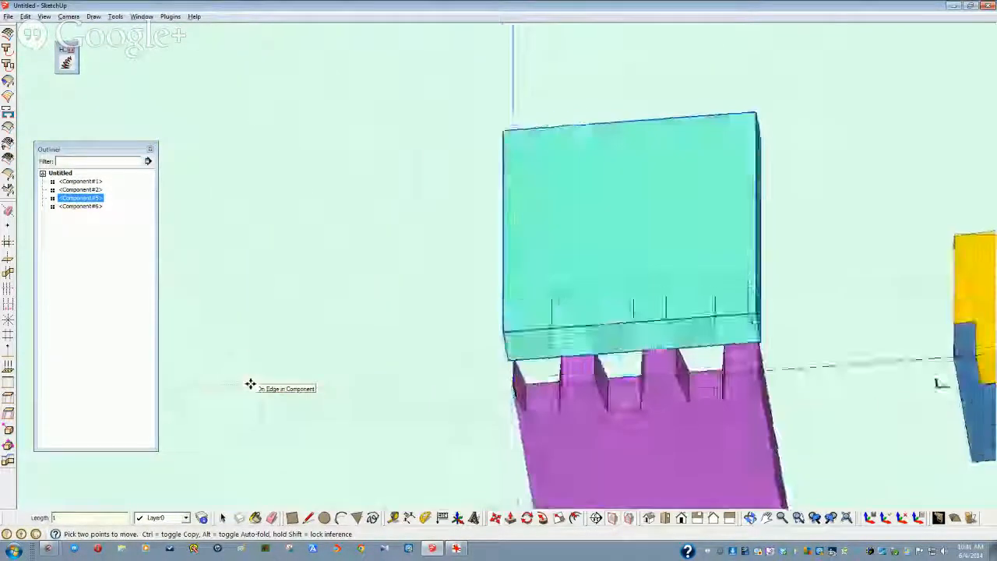
pyautogui.press('space')
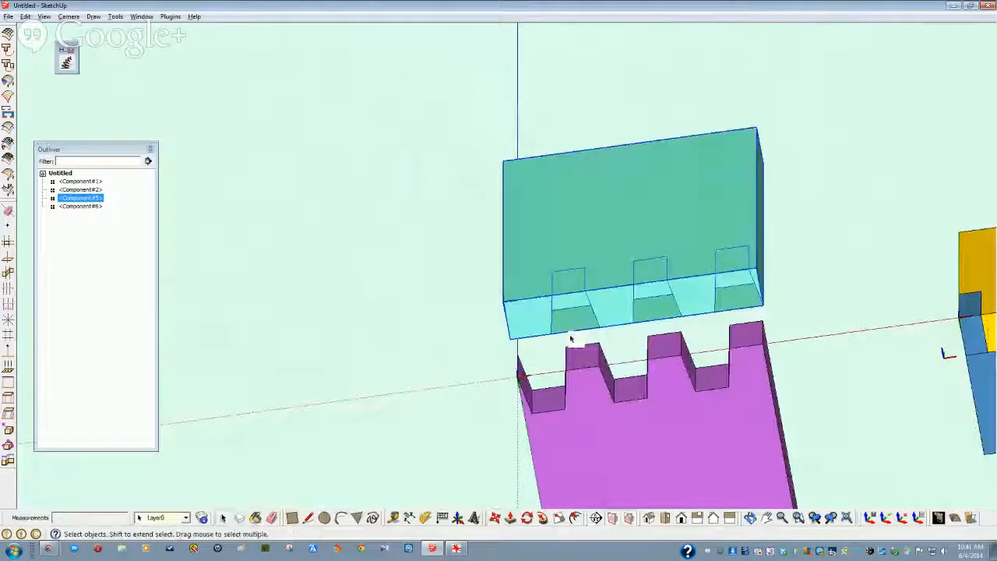
# Step: Delete the outer bottom edges across the three sockets of Component#5 to clear the leftover waste faces
pyautogui.doubleClick(570, 326)
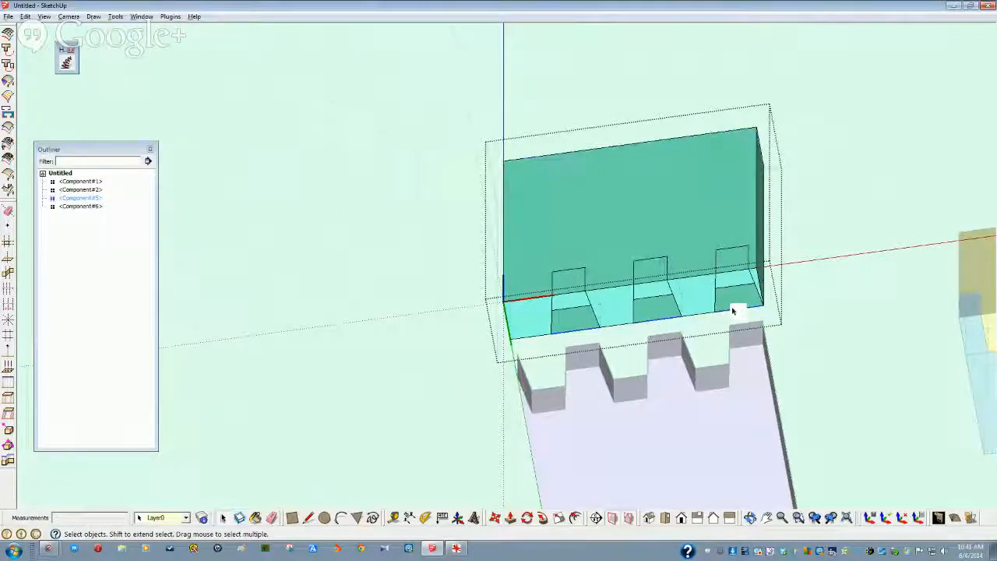
pyautogui.press('Delete')
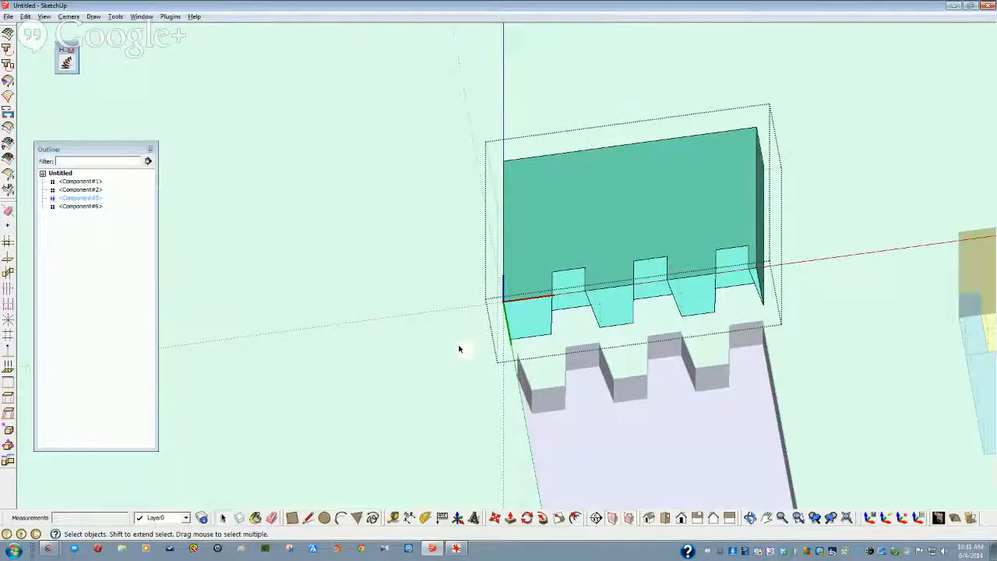
# Step: Move the upright board, Component#5, 1 inch back onto the end of the flat board so their outer bottom corners meet
pyautogui.moveTo(459, 349); pyautogui.dragTo(747, 357, button='middle')
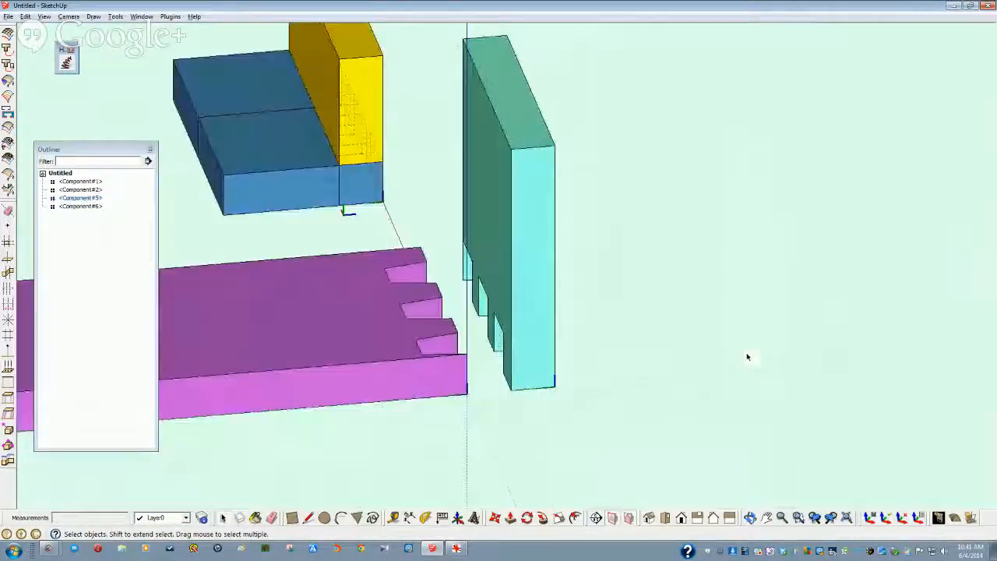
pyautogui.moveTo(670, 373); pyautogui.dragTo(592, 463, button='middle')
pyautogui.click(705, 381)
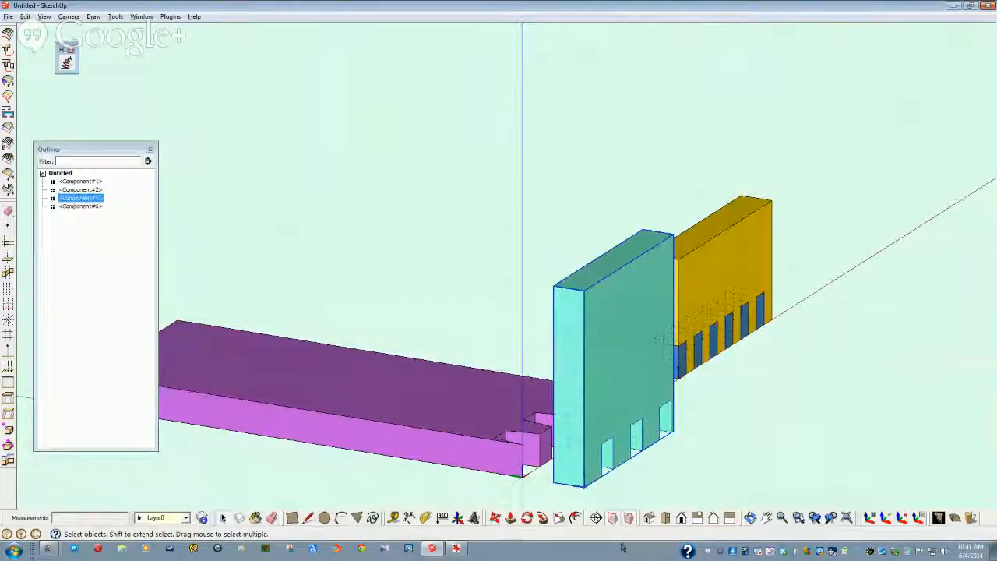
pyautogui.click(495, 518)
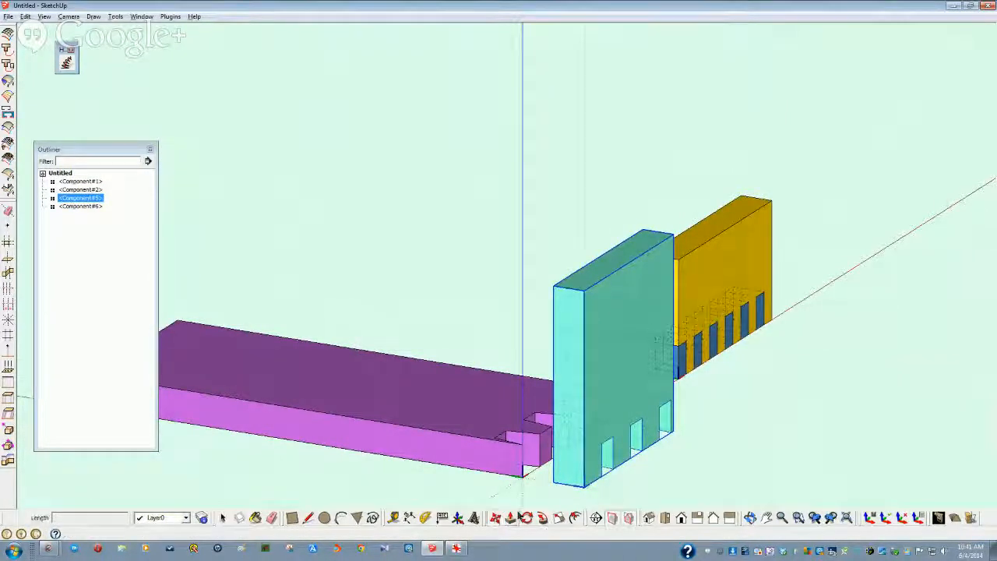
pyautogui.click(585, 485)
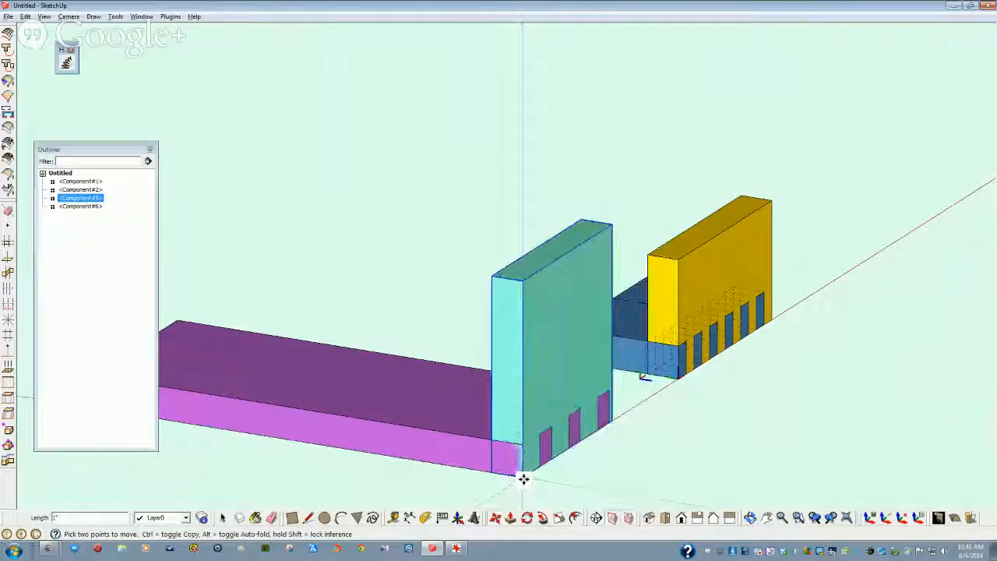
pyautogui.moveTo(523, 474); pyautogui.dragTo(567, 473, button='middle')
pyautogui.press('space')
pyautogui.click(567, 473)
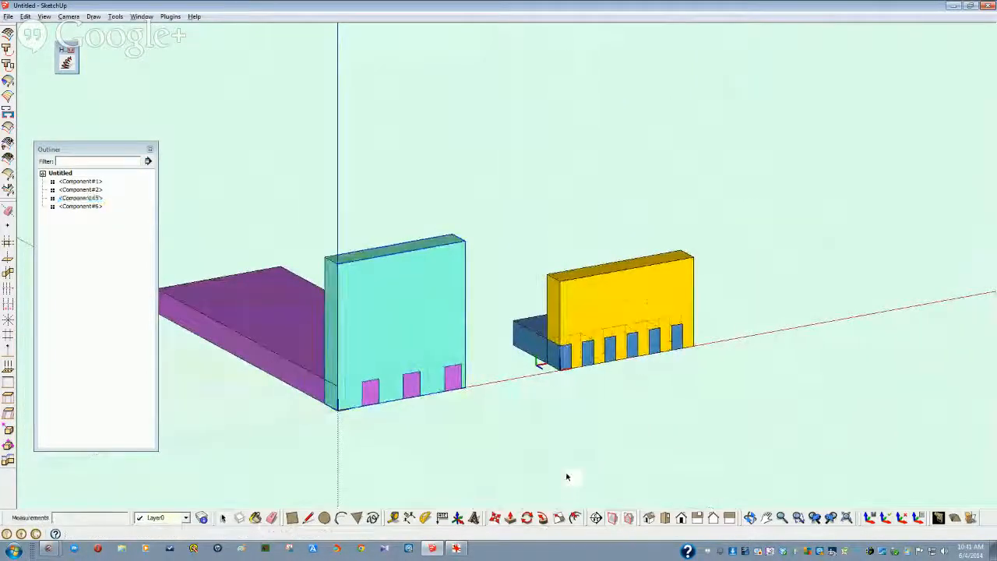
# Step: Import the Dovetail model from the Baw comps folder, place it in front of the yellow board and select it
pyautogui.scroll(-3, 567, 476)
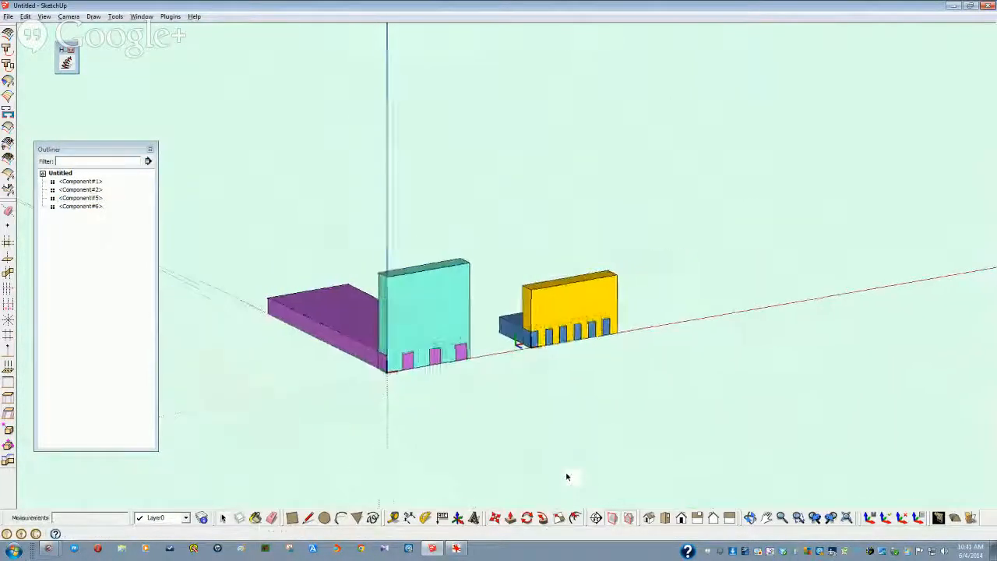
pyautogui.moveTo(568, 477); pyautogui.dragTo(475, 441, button='middle')
pyautogui.scroll(-1, 412, 439)
pyautogui.moveTo(412, 439); pyautogui.dragTo(307, 373, button='middle')
pyautogui.click(9, 17)
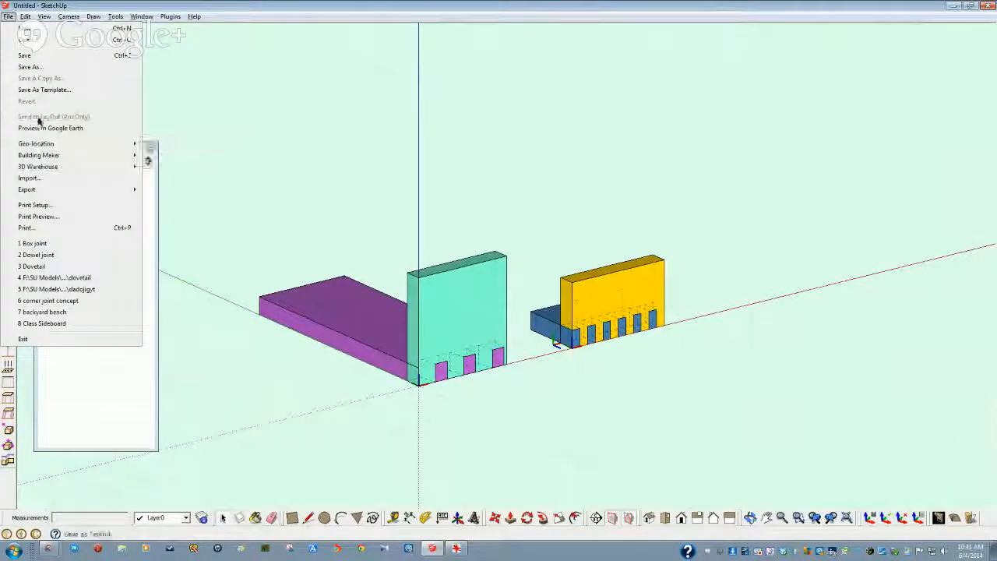
pyautogui.click(28, 177)
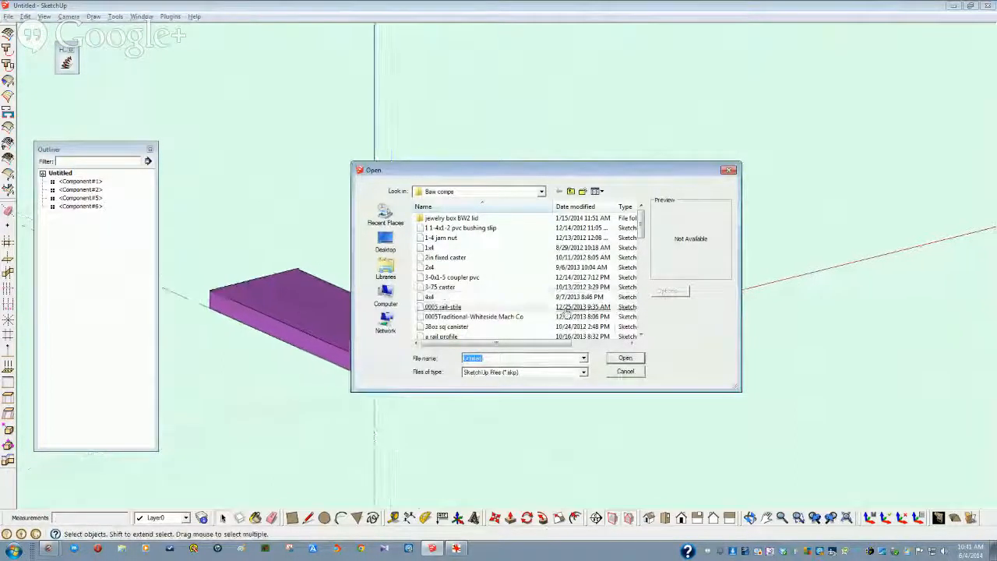
pyautogui.moveTo(640, 227); pyautogui.dragTo(643, 257)
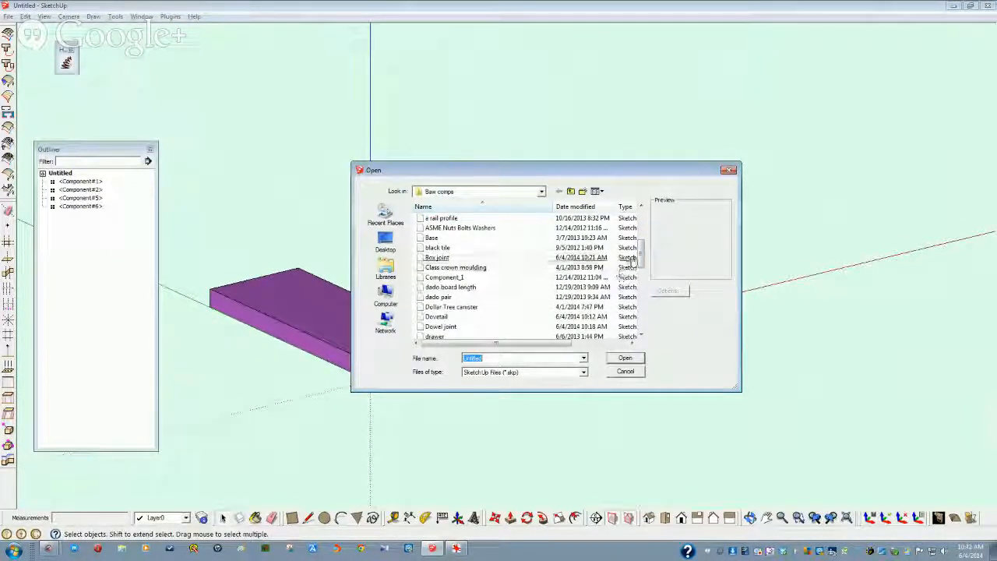
pyautogui.moveTo(641, 257); pyautogui.dragTo(643, 268)
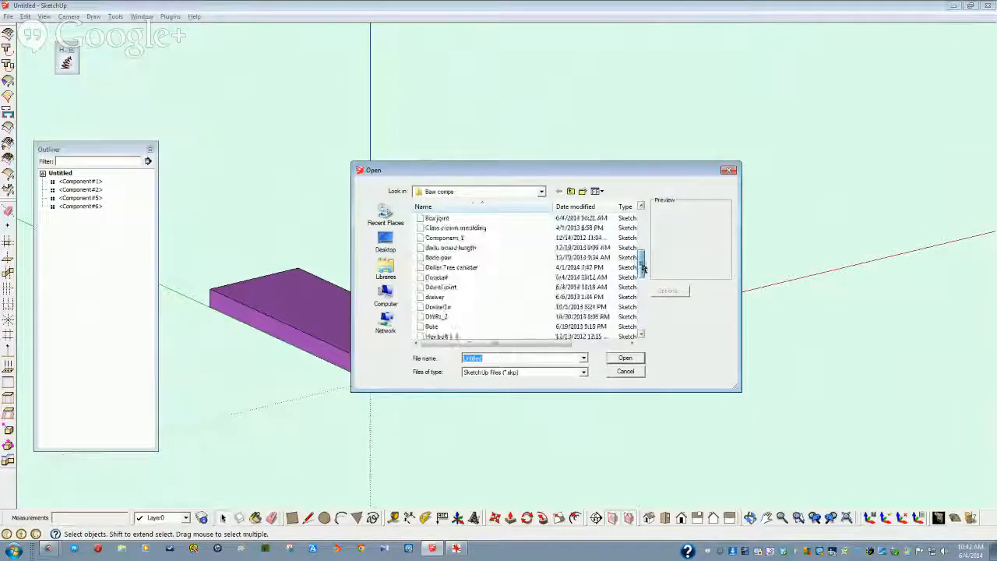
pyautogui.click(442, 279)
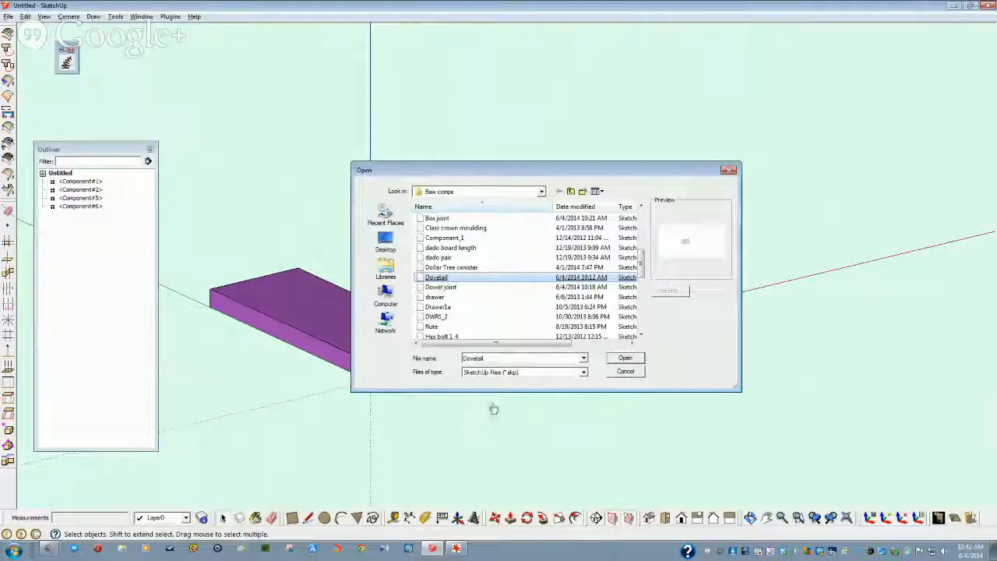
pyautogui.click(624, 359)
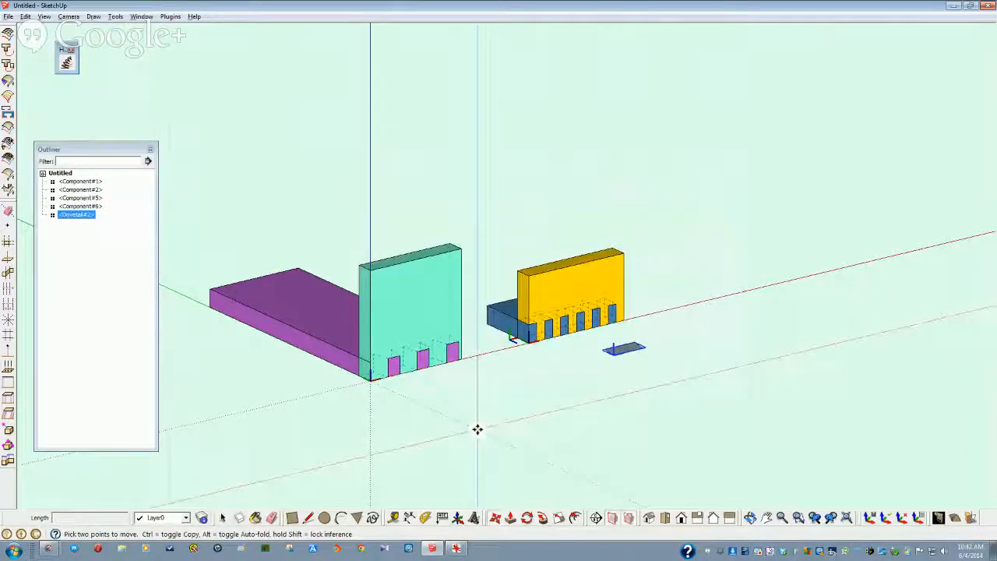
pyautogui.scroll(-3, 61, 222)
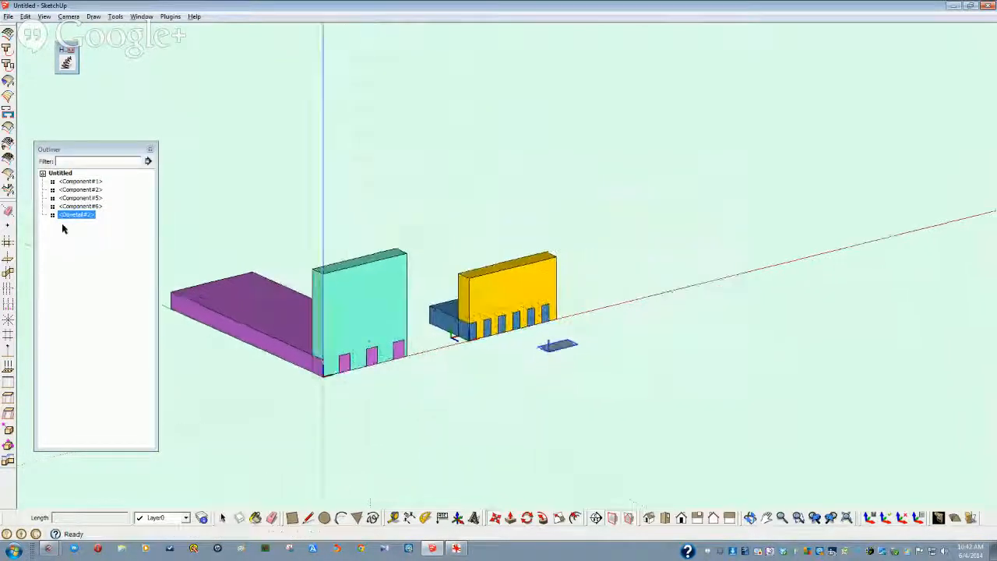
pyautogui.moveTo(282, 293); pyautogui.dragTo(382, 369, button='middle')
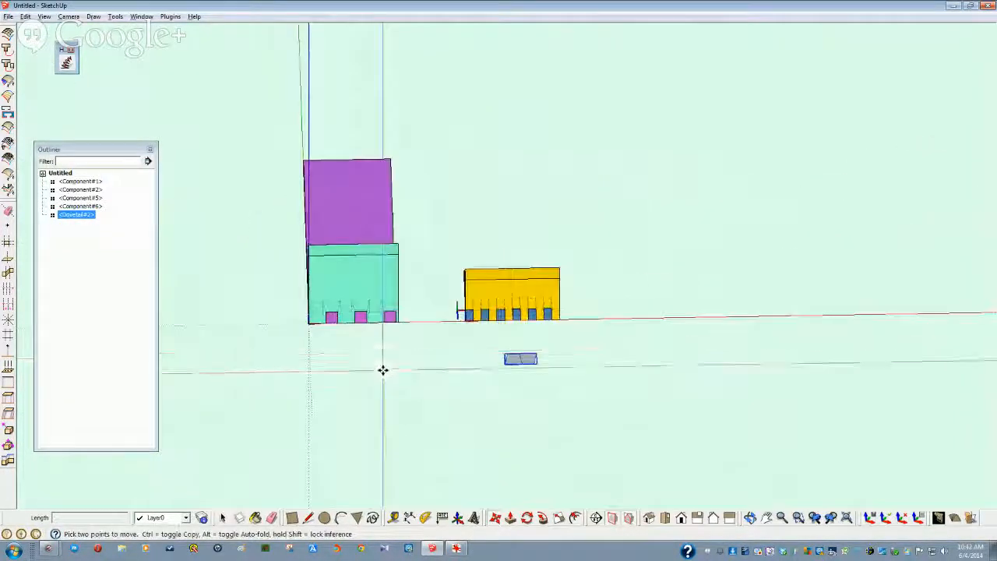
pyautogui.press('space')
pyautogui.click(359, 361)
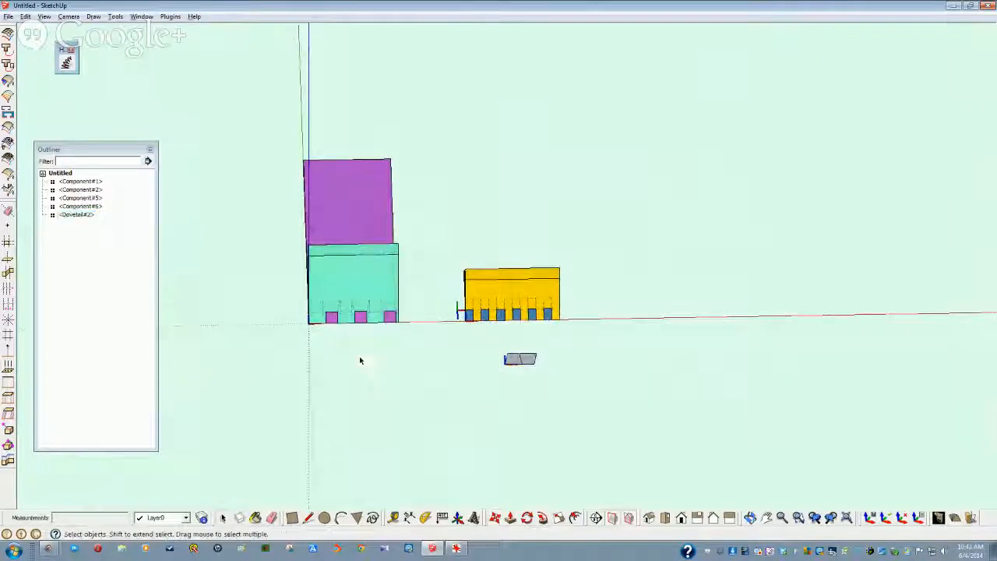
pyautogui.click(71, 216)
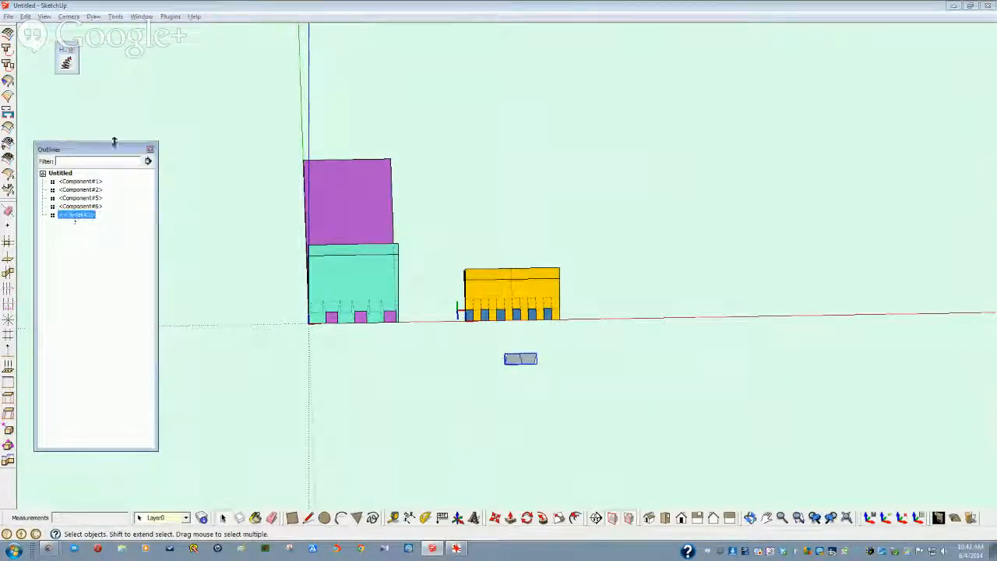
# Step: Import the Box joint model from the Baw comps folder and place it in front of the teal board
pyautogui.click(9, 18)
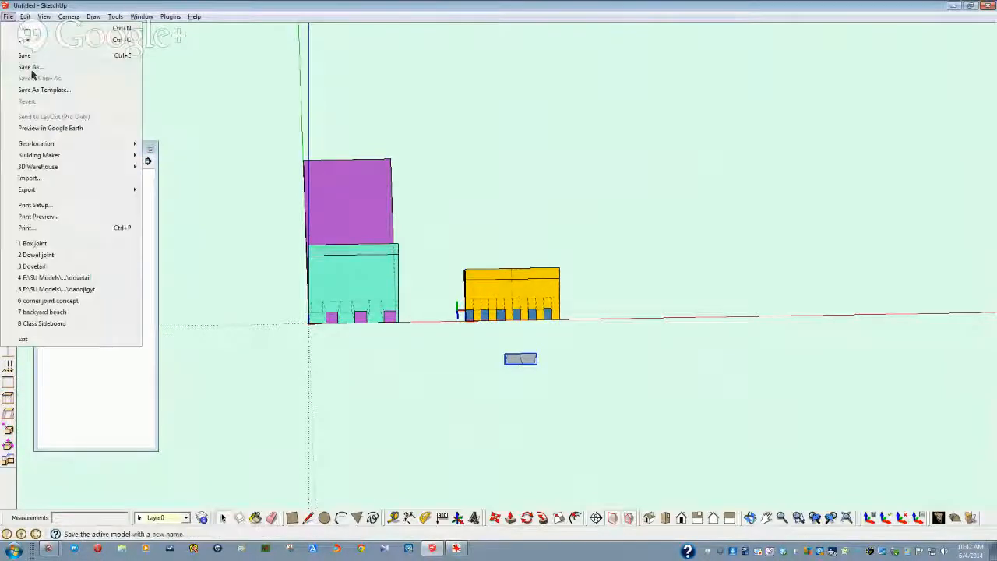
pyautogui.click(34, 179)
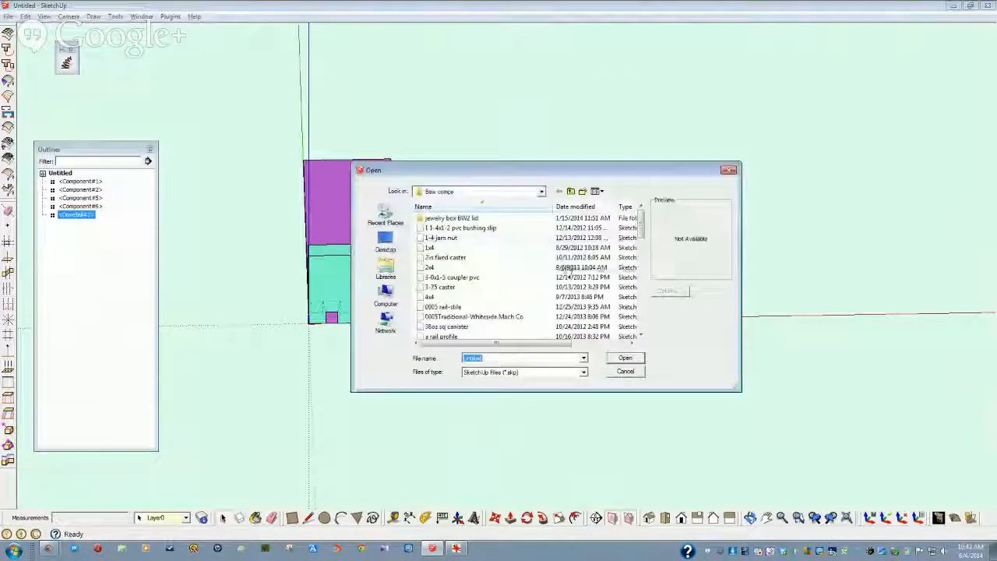
pyautogui.moveTo(642, 230); pyautogui.dragTo(644, 249)
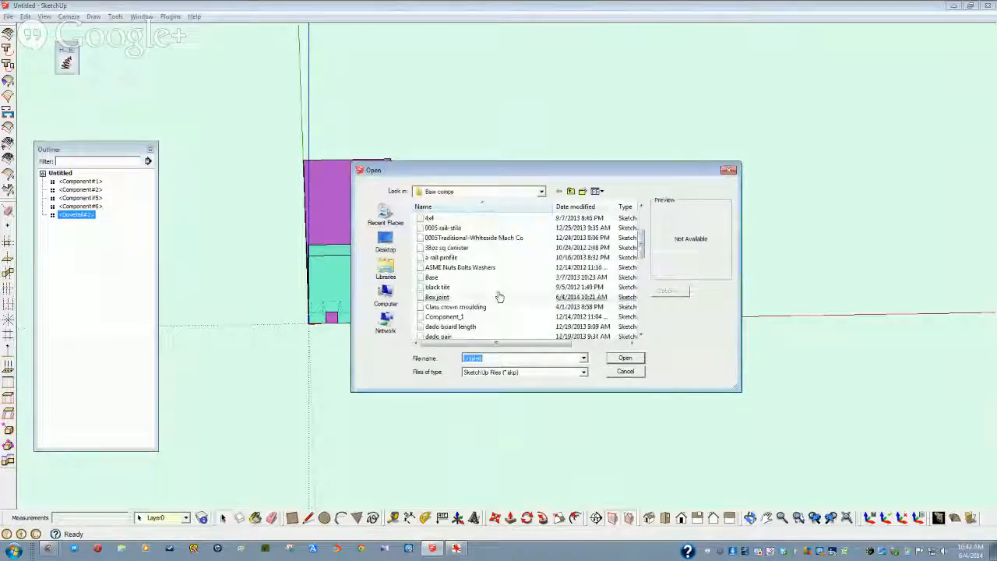
pyautogui.doubleClick(433, 297)
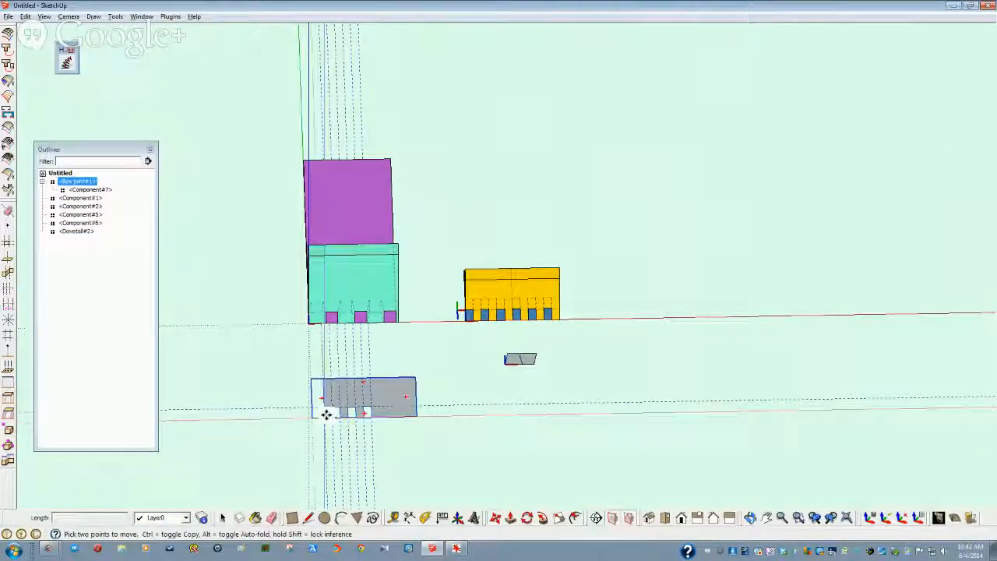
pyautogui.click(325, 399)
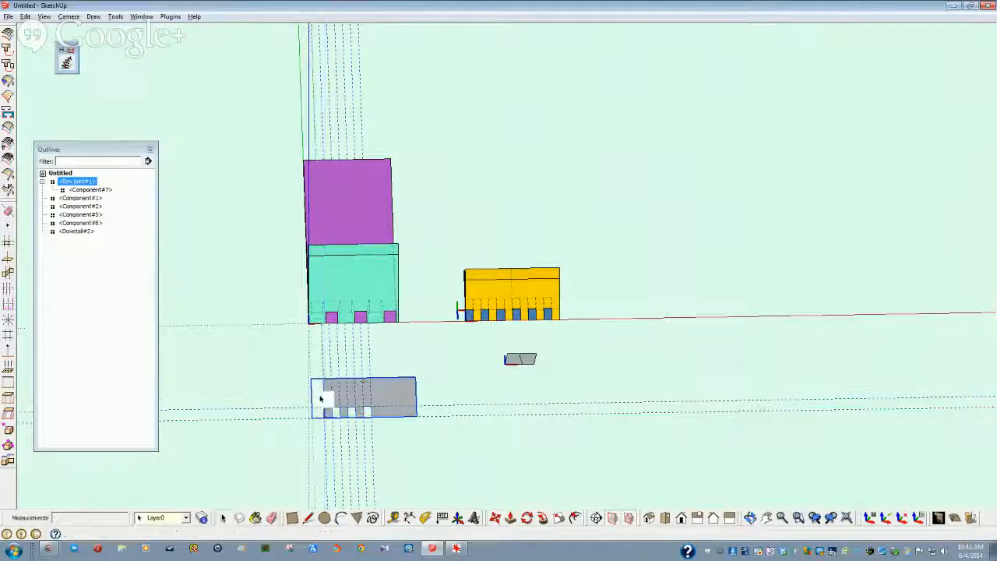
pyautogui.press('space')
pyautogui.click(283, 403)
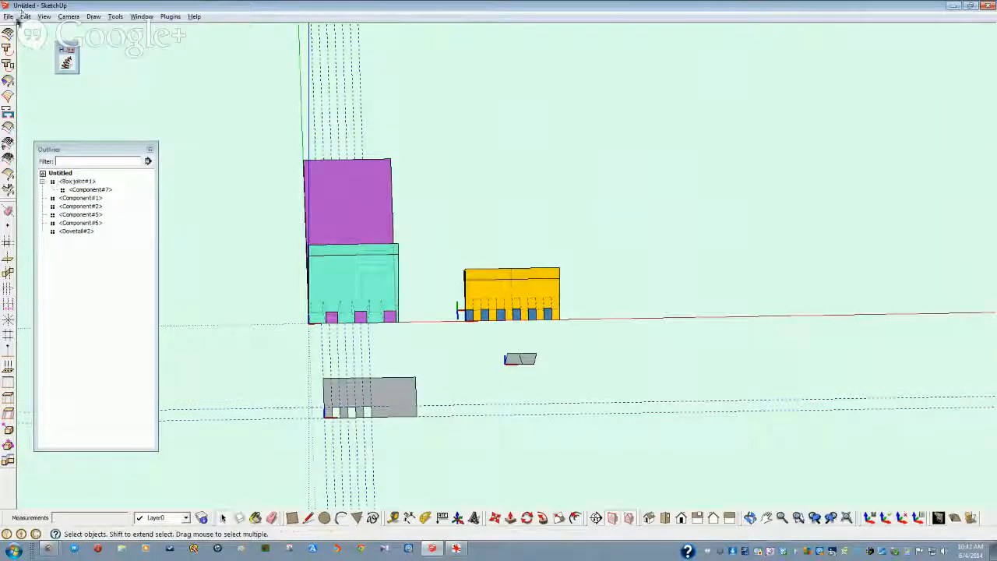
# Step: Select Component#7 nested in the Box joint component and import the Dowel joint model in that context
pyautogui.click(81, 191)
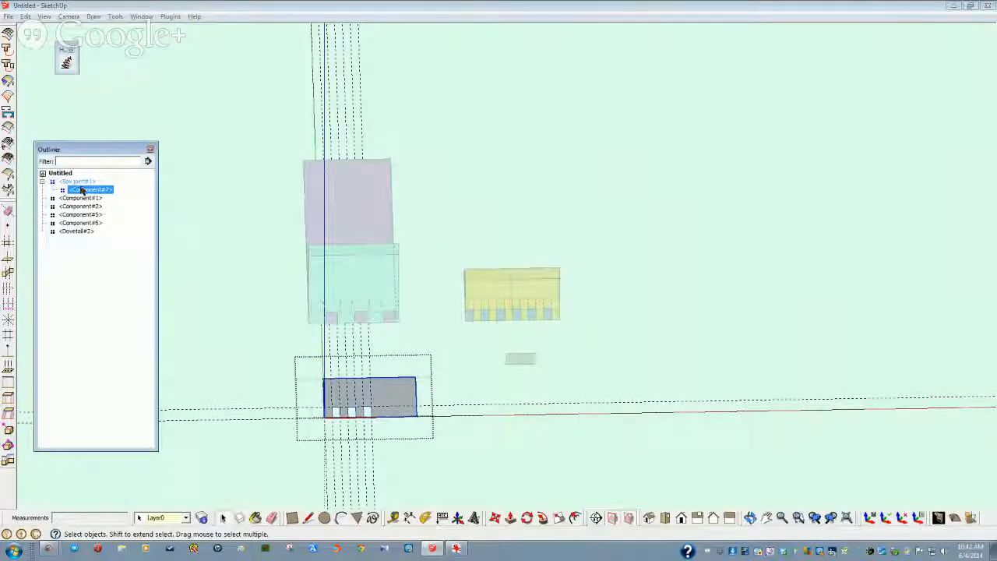
pyautogui.click(9, 17)
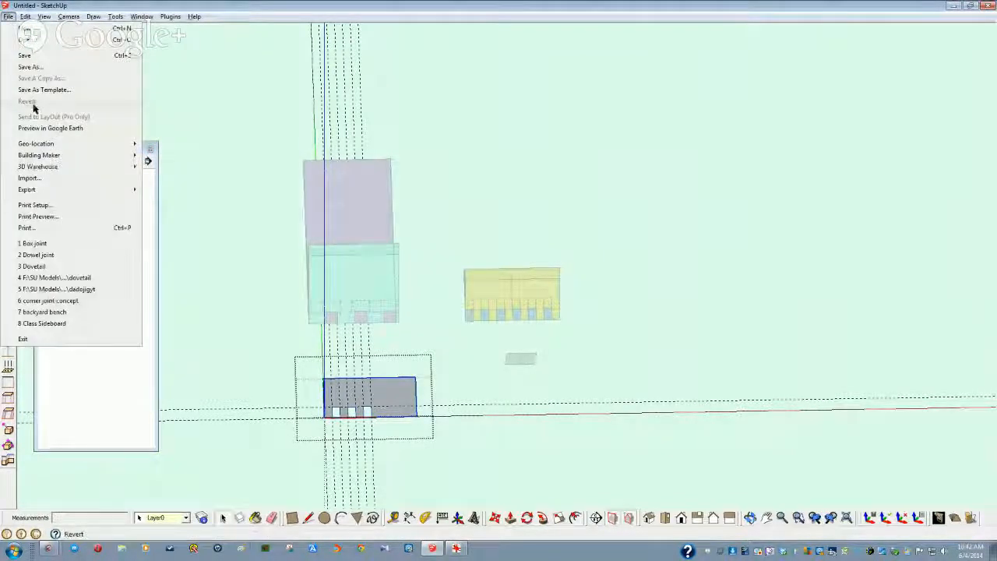
pyautogui.click(37, 180)
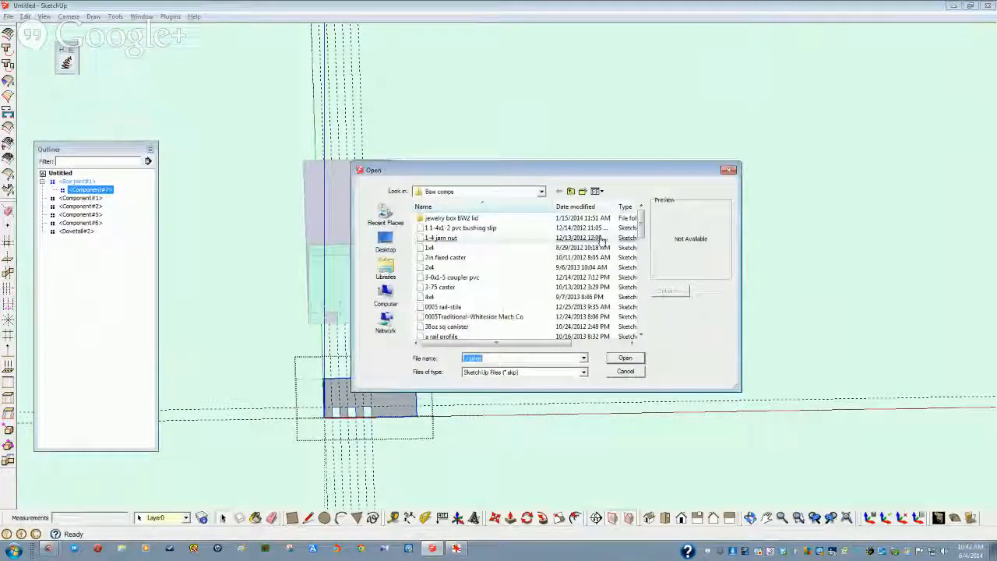
pyautogui.moveTo(643, 227); pyautogui.dragTo(644, 265)
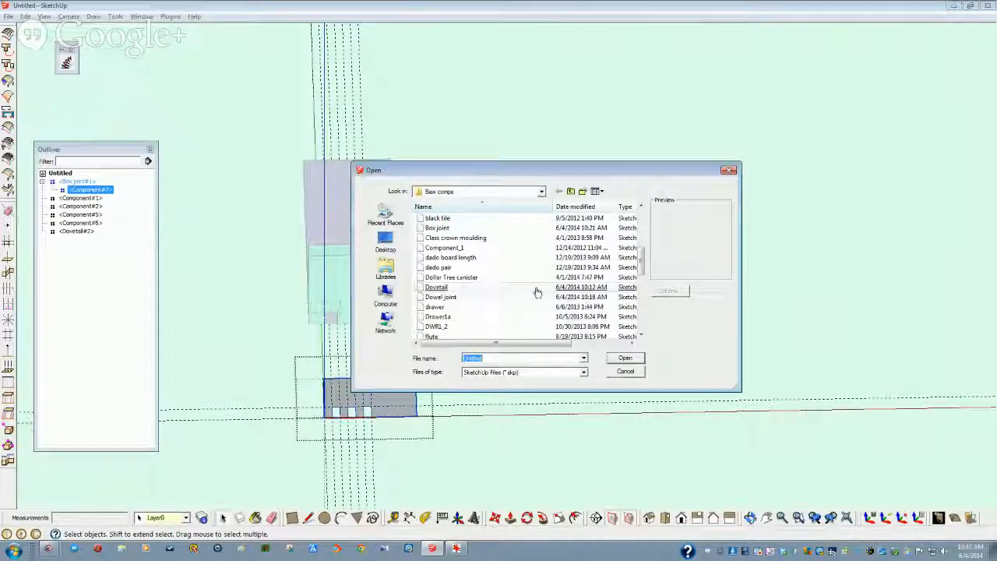
pyautogui.click(454, 299)
pyautogui.doubleClick(453, 300)
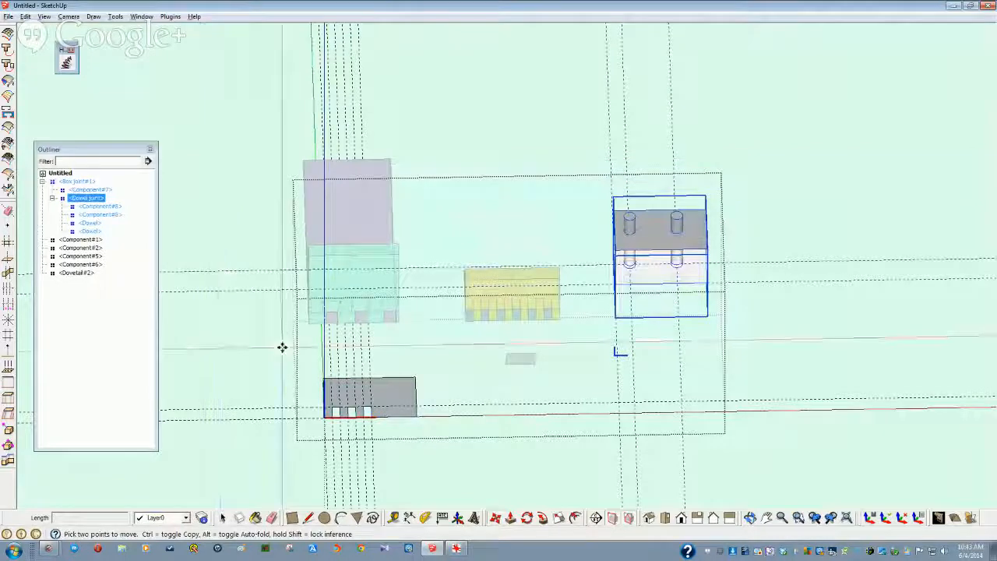
pyautogui.press('space')
pyautogui.click(241, 353)
# Step: Take the Dowel joint component out of the Box joint component and place it at the model's top level
pyautogui.moveTo(236, 359); pyautogui.dragTo(133, 139, button='middle')
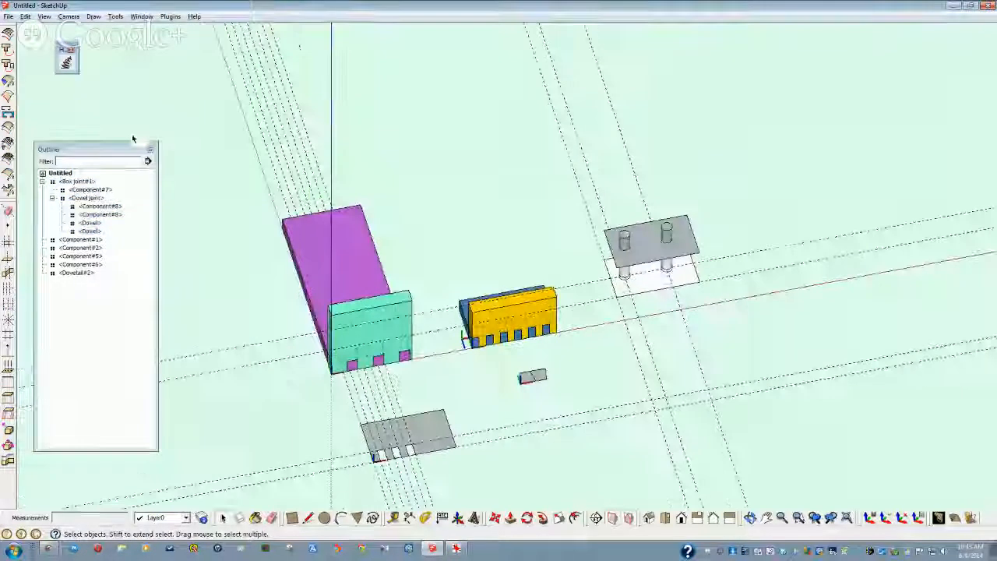
pyautogui.doubleClick(79, 199)
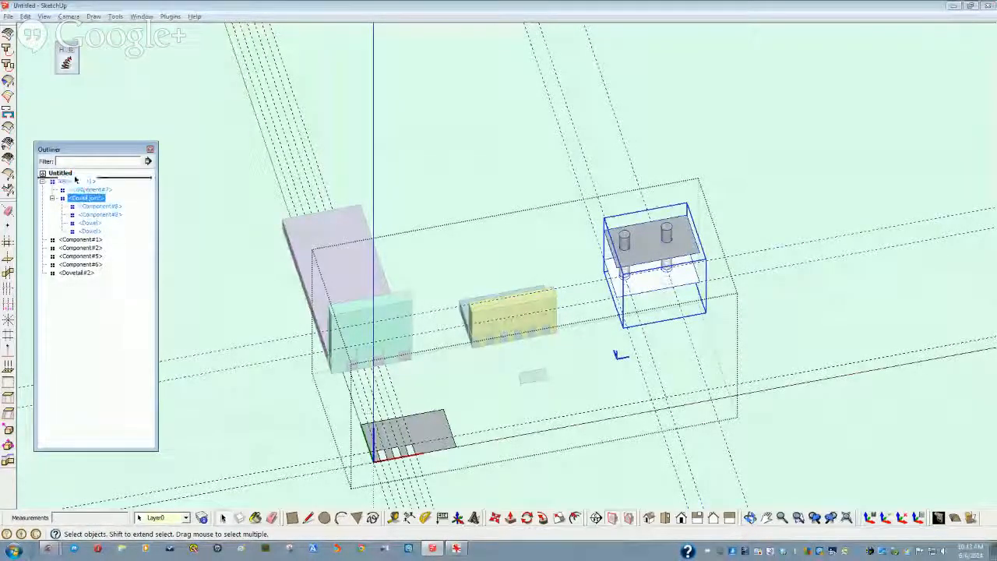
pyautogui.doubleClick(79, 190)
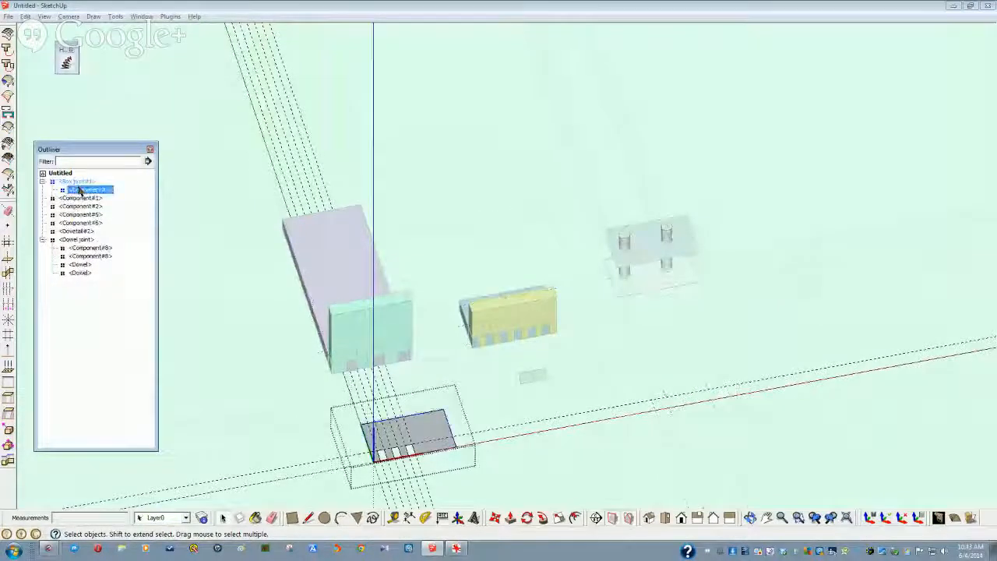
pyautogui.click(167, 290)
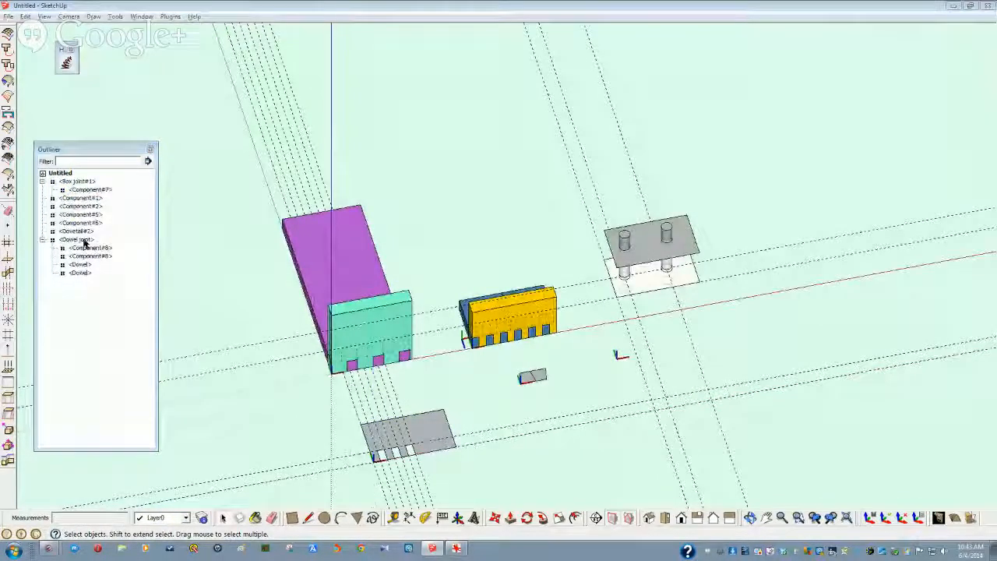
# Step: Examine the Dowel joint component, its nested Component#8, and Component#7 inside the Box joint in the model hierarchy
pyautogui.click(82, 239)
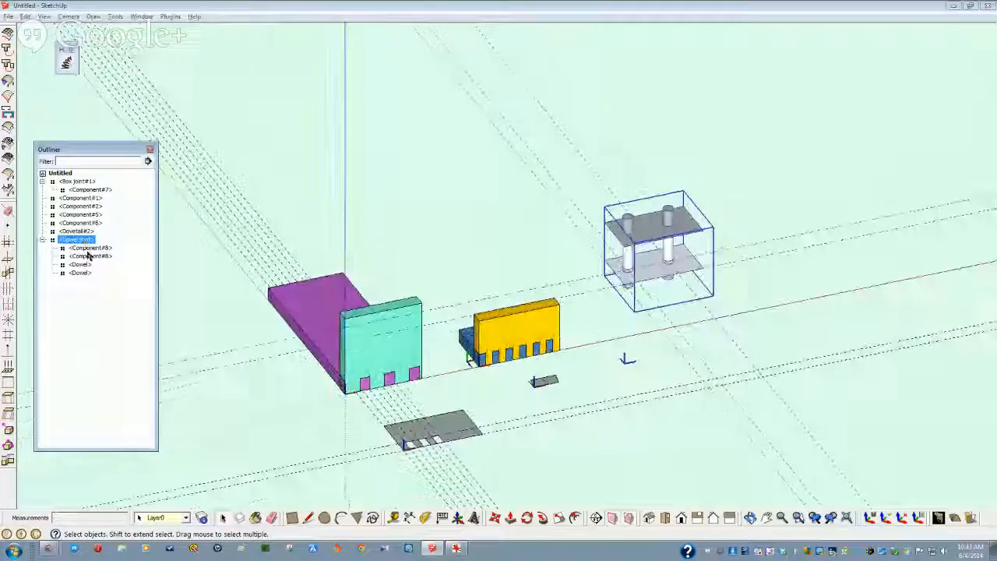
pyautogui.click(87, 248)
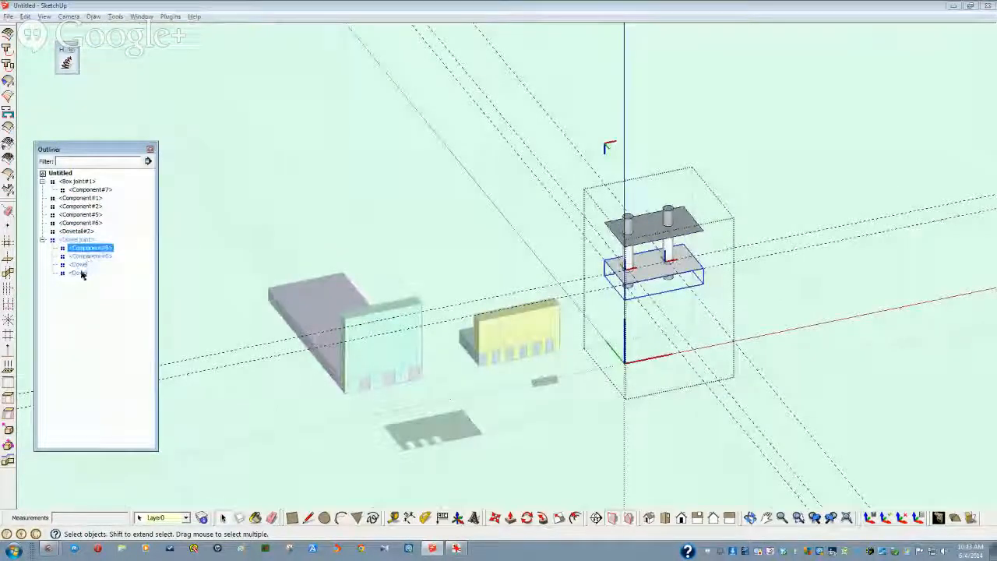
pyautogui.click(81, 191)
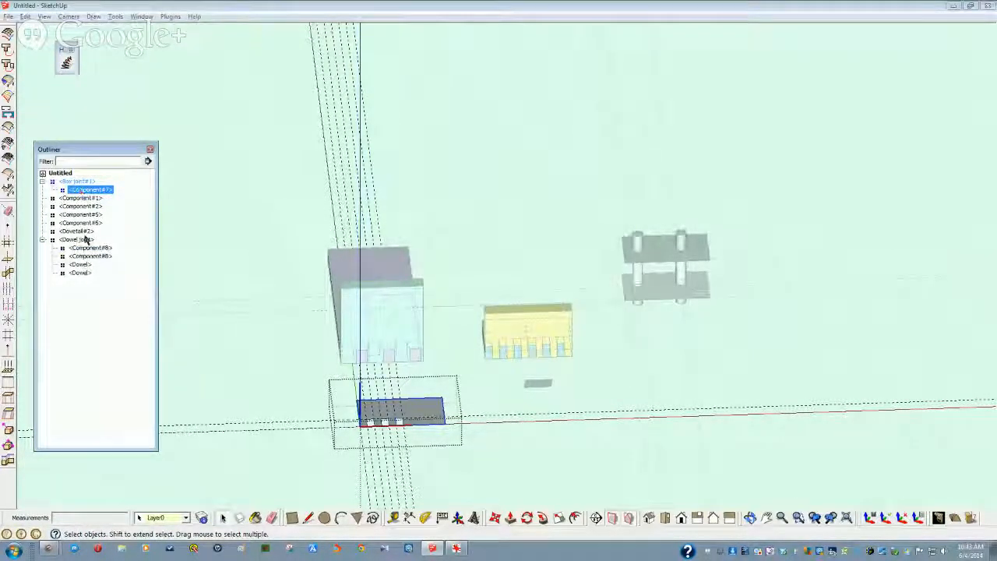
pyautogui.click(313, 363)
pyautogui.moveTo(212, 277); pyautogui.dragTo(207, 224, button='middle')
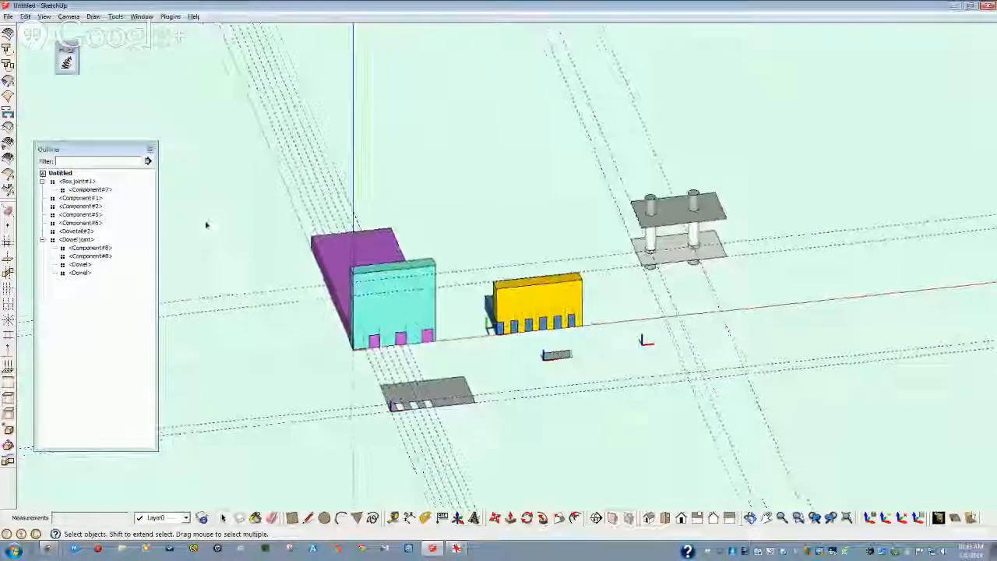
# Step: Save the model under the file name "joinery class" in the Baw comps folder as a SketchUp model
pyautogui.click(8, 17)
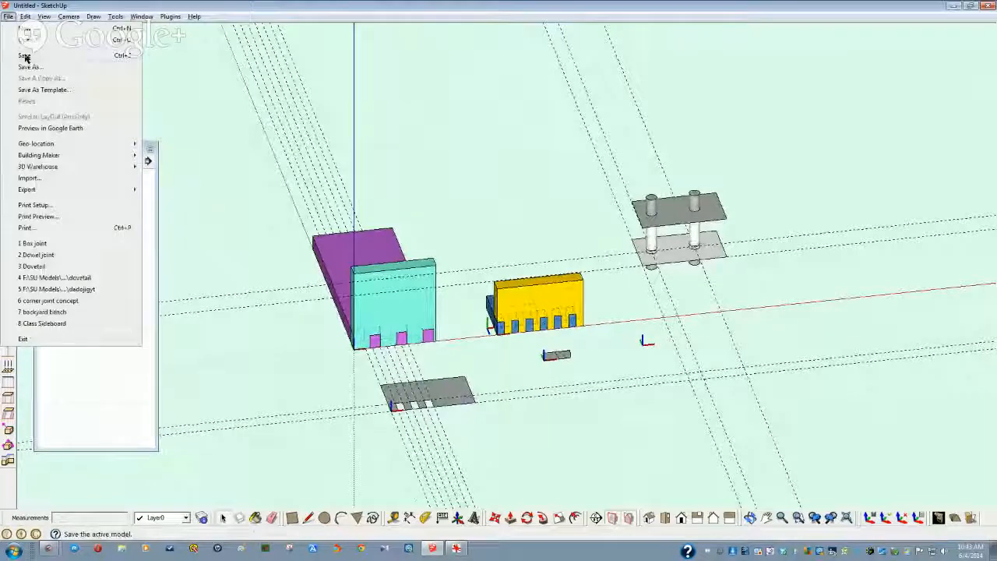
pyautogui.click(26, 67)
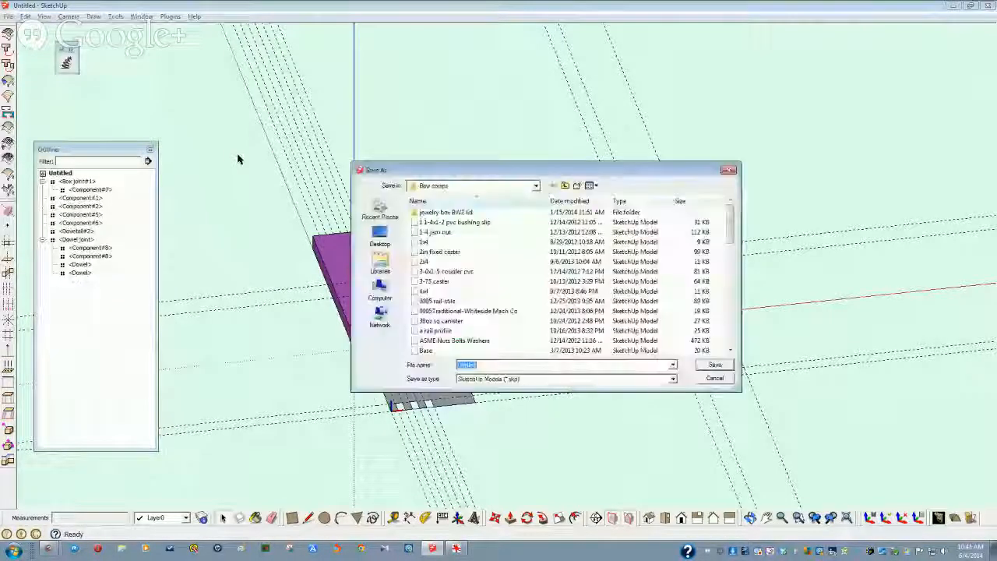
pyautogui.write('jo')
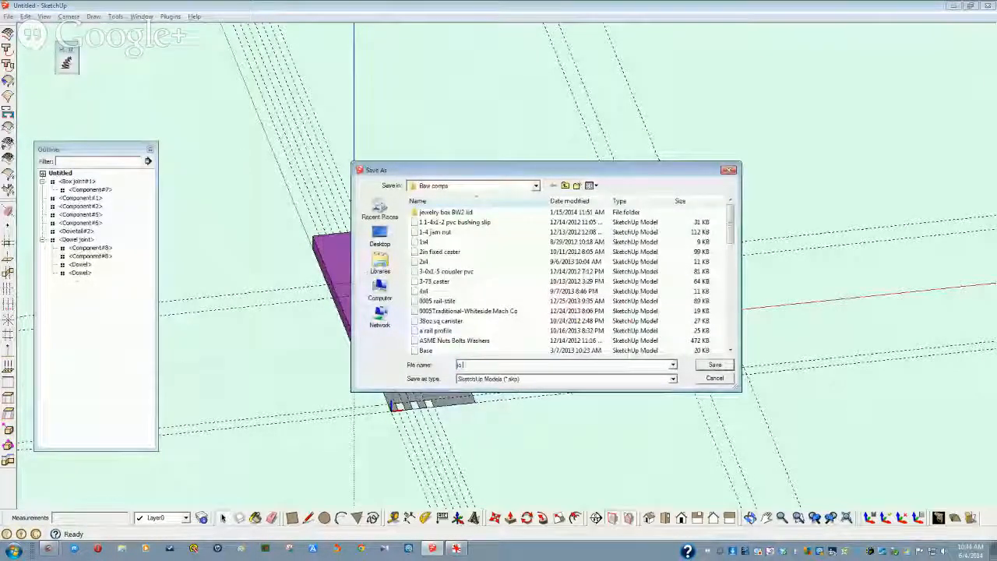
pyautogui.write('inery cla')
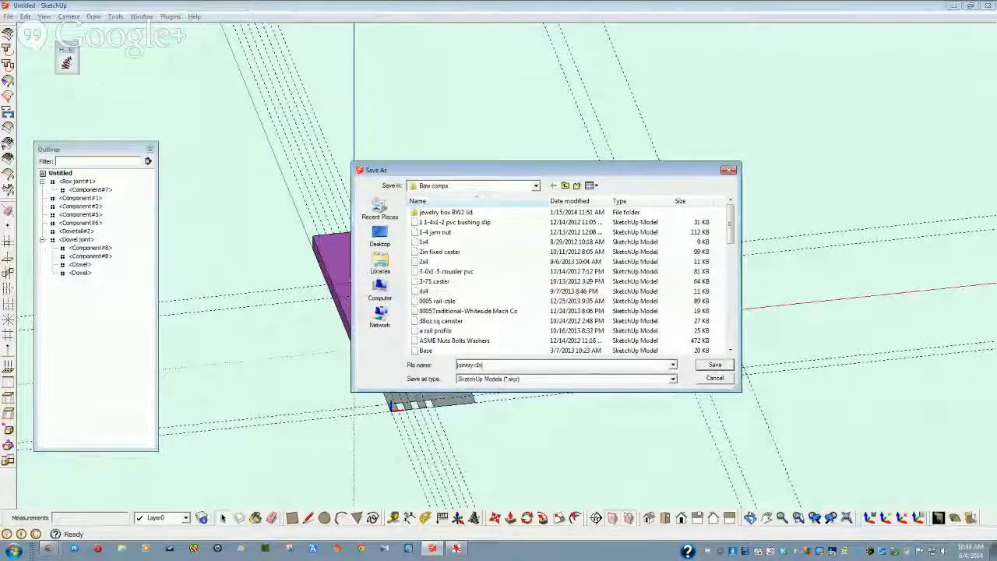
pyautogui.write('ss')
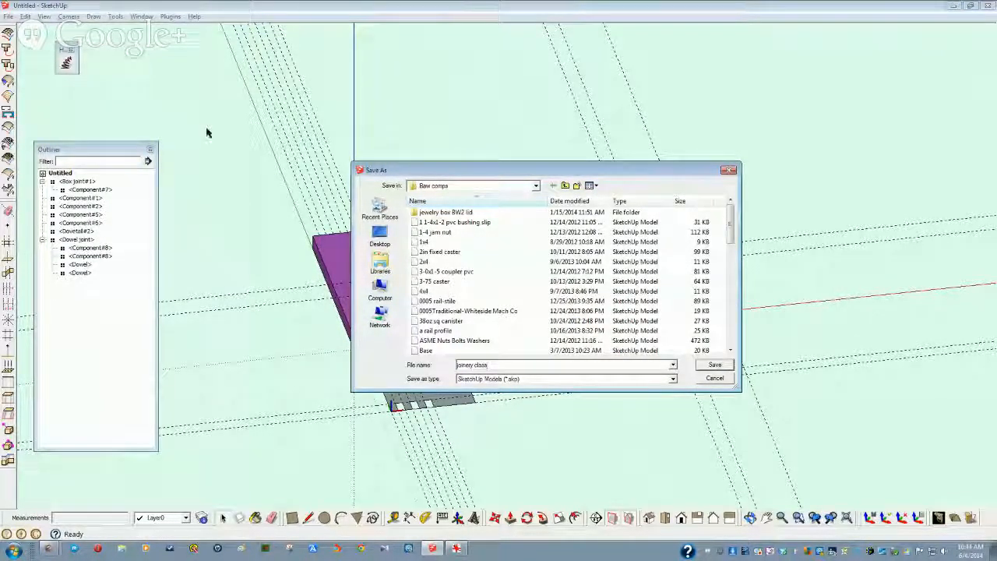
pyautogui.click(716, 366)
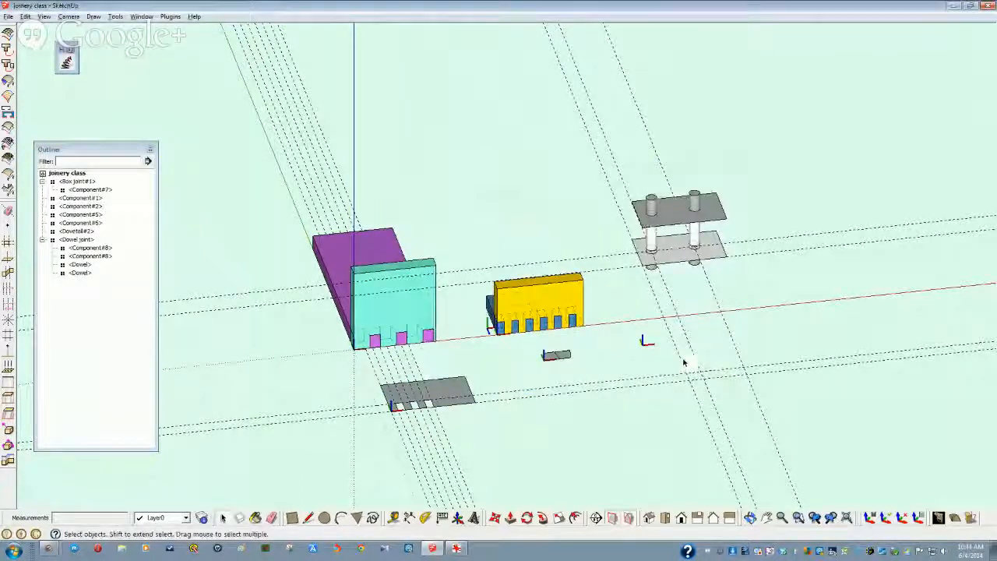